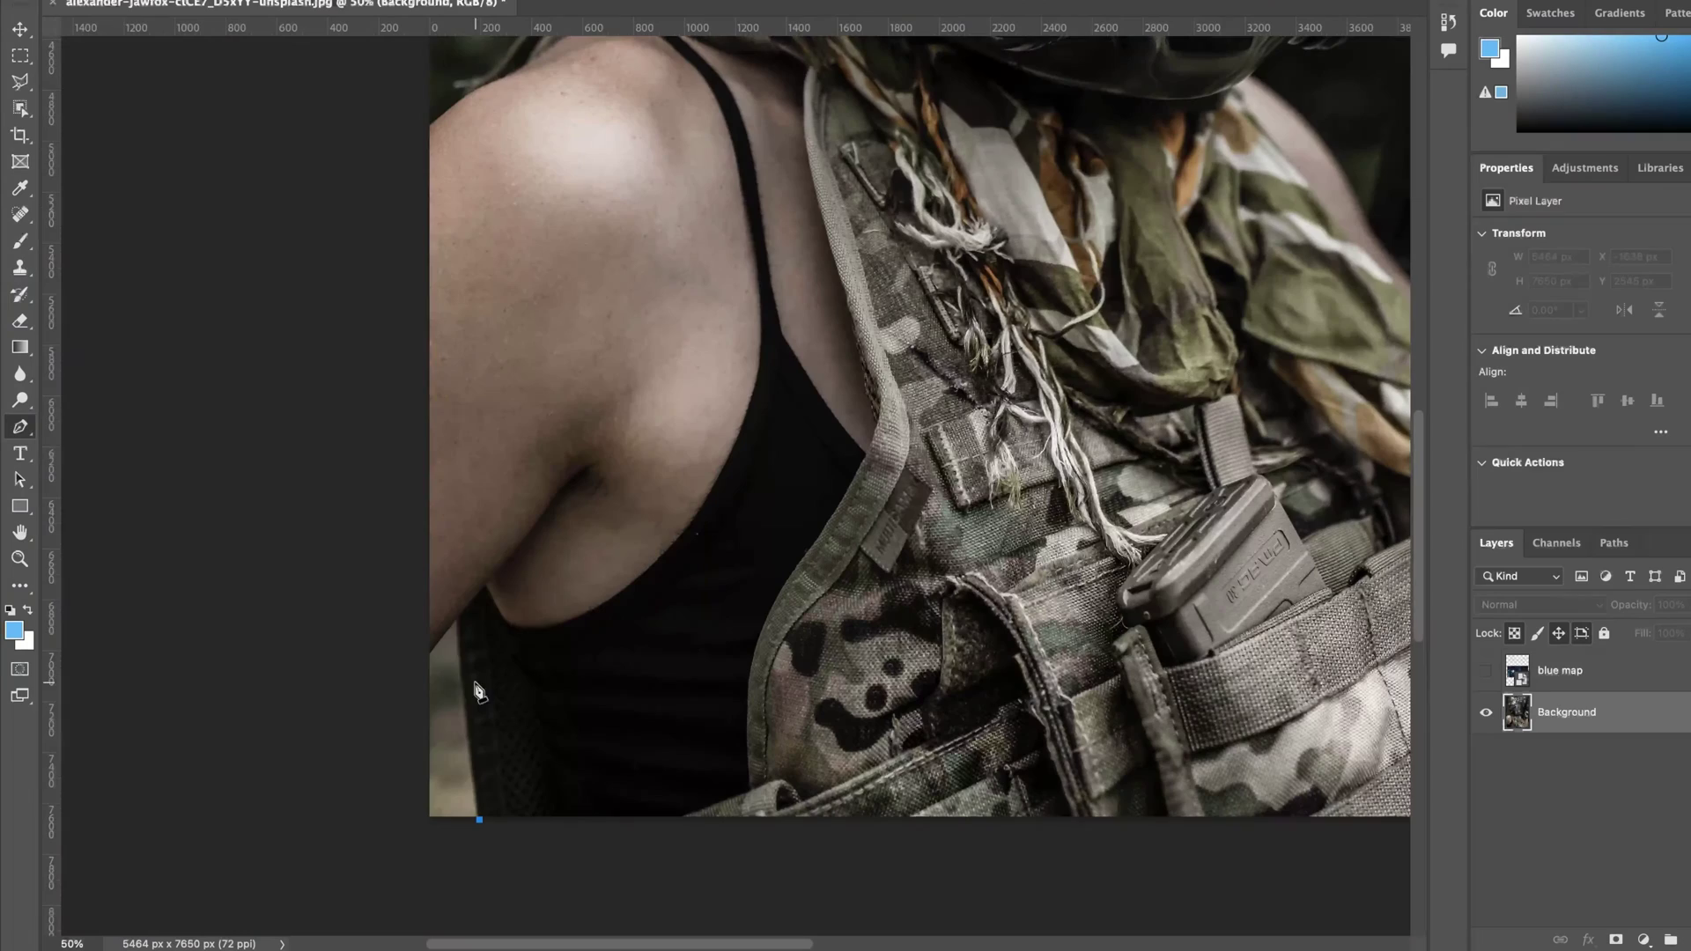
Step: Trace the subject's shoulder, scarf edge and the helmet's upper outline with the Pen tool
{"action": "left_click_drag", "start_coordinate": [577, 632], "coordinate": [530, 742]}
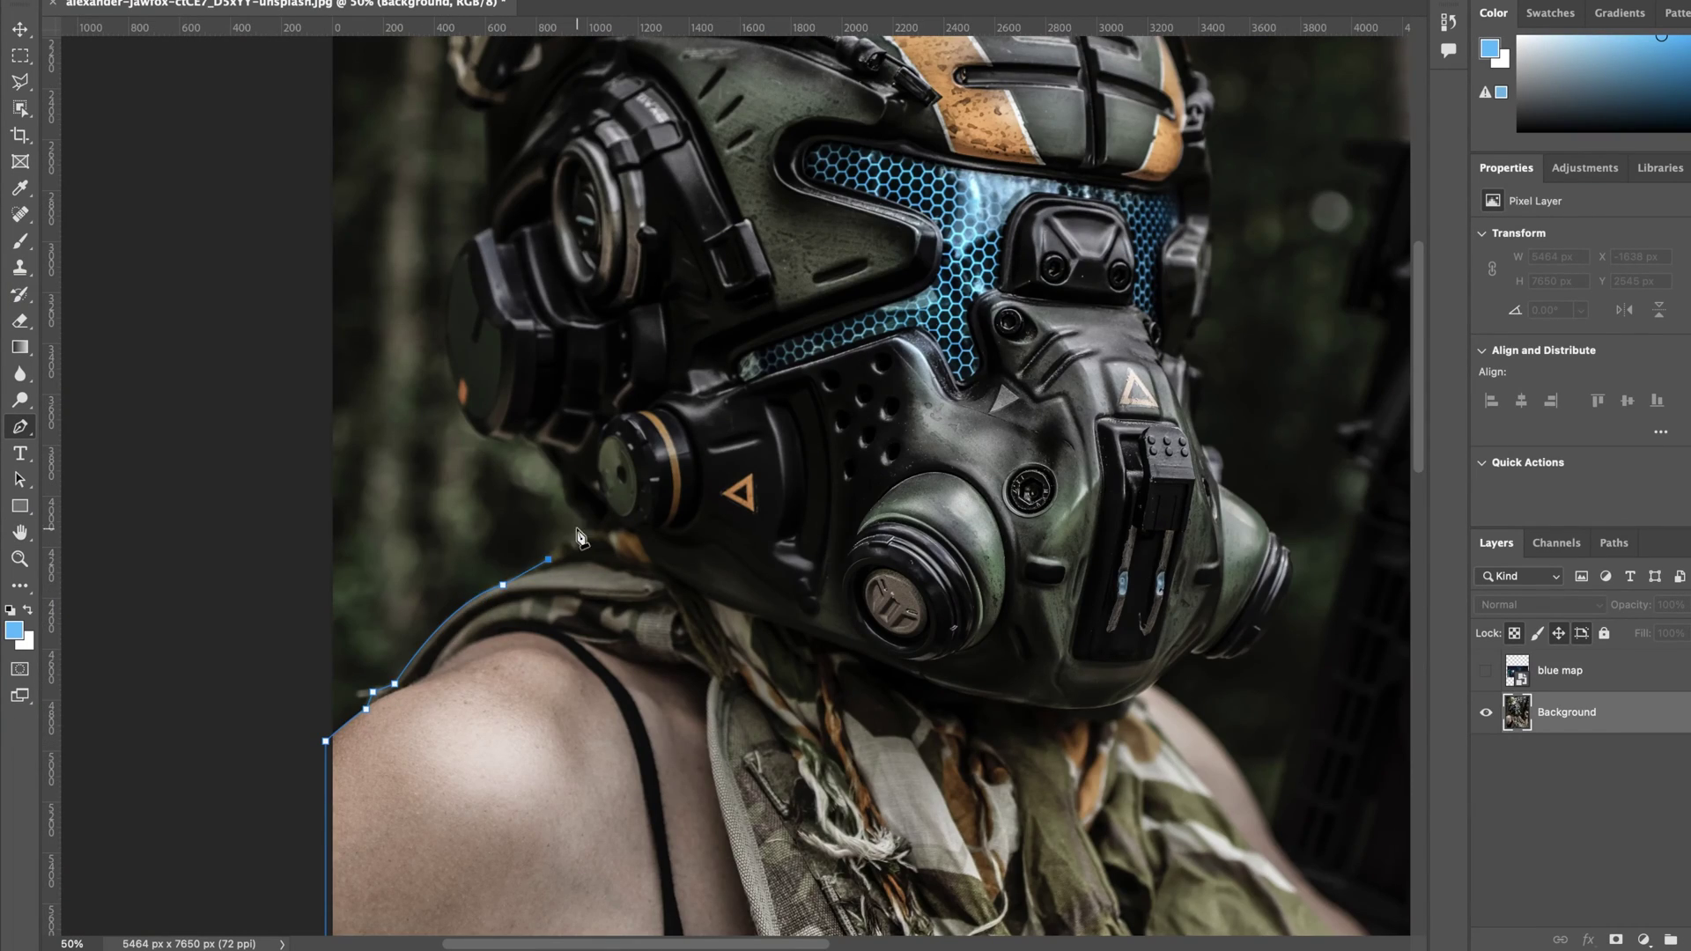
{"action": "key", "text": "ctrl+plus"}
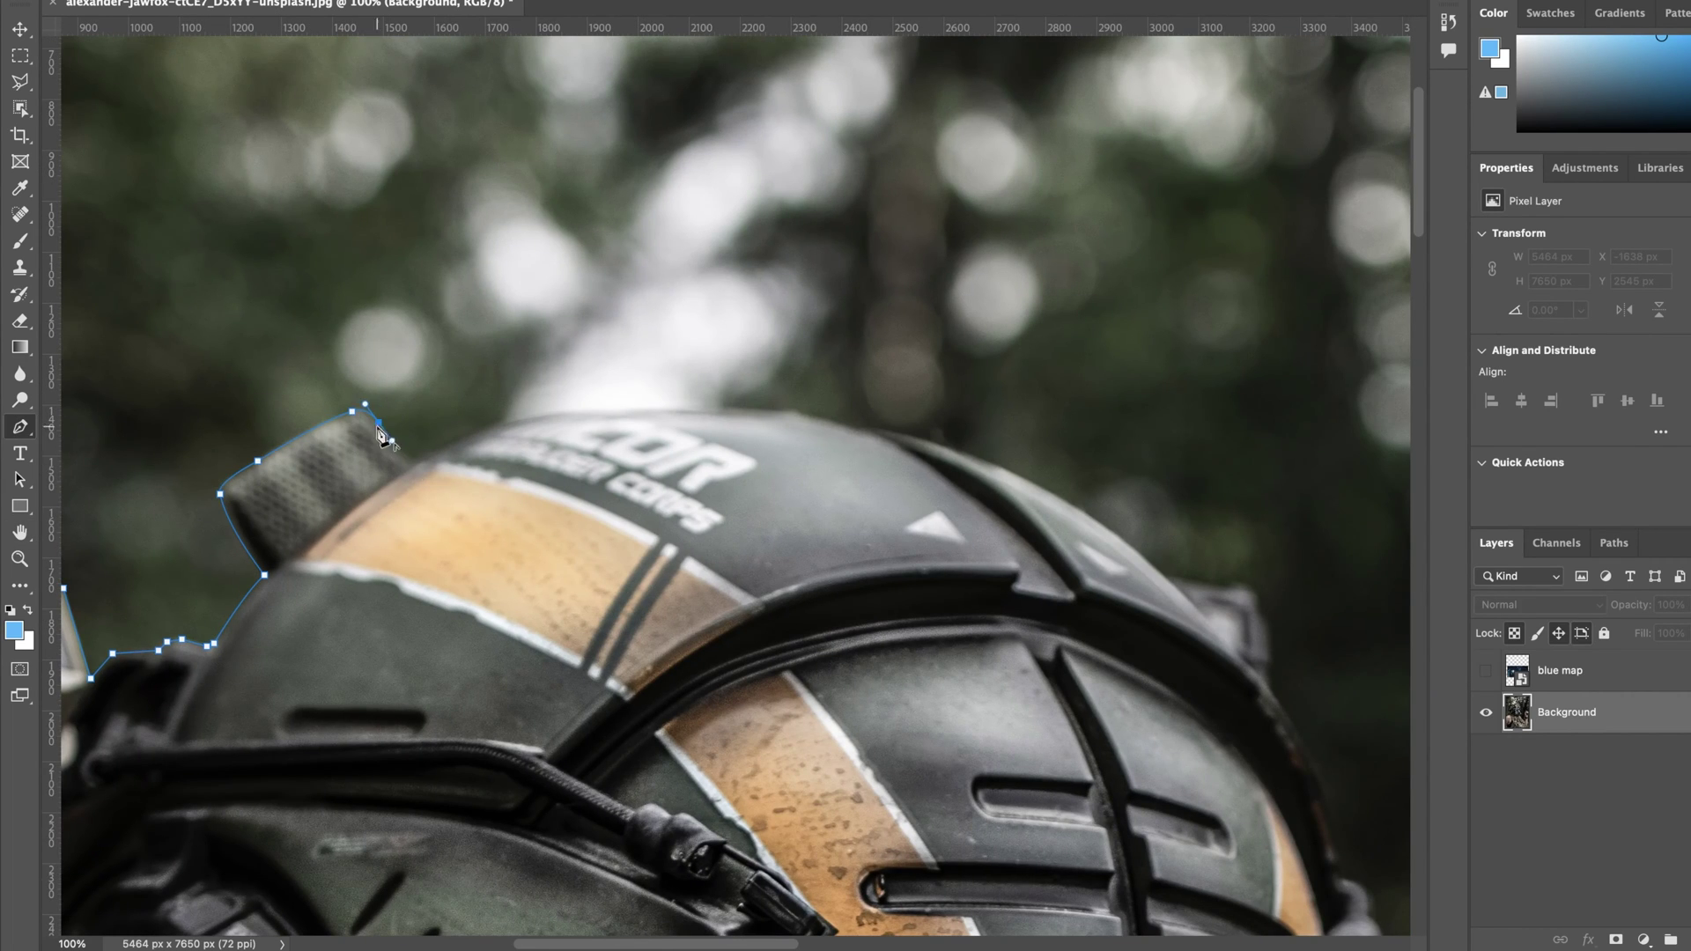
{"action": "left_click_drag", "start_coordinate": [1110, 531], "coordinate": [1251, 634]}
{"action": "left_click_drag", "start_coordinate": [1269, 664], "coordinate": [1274, 691]}
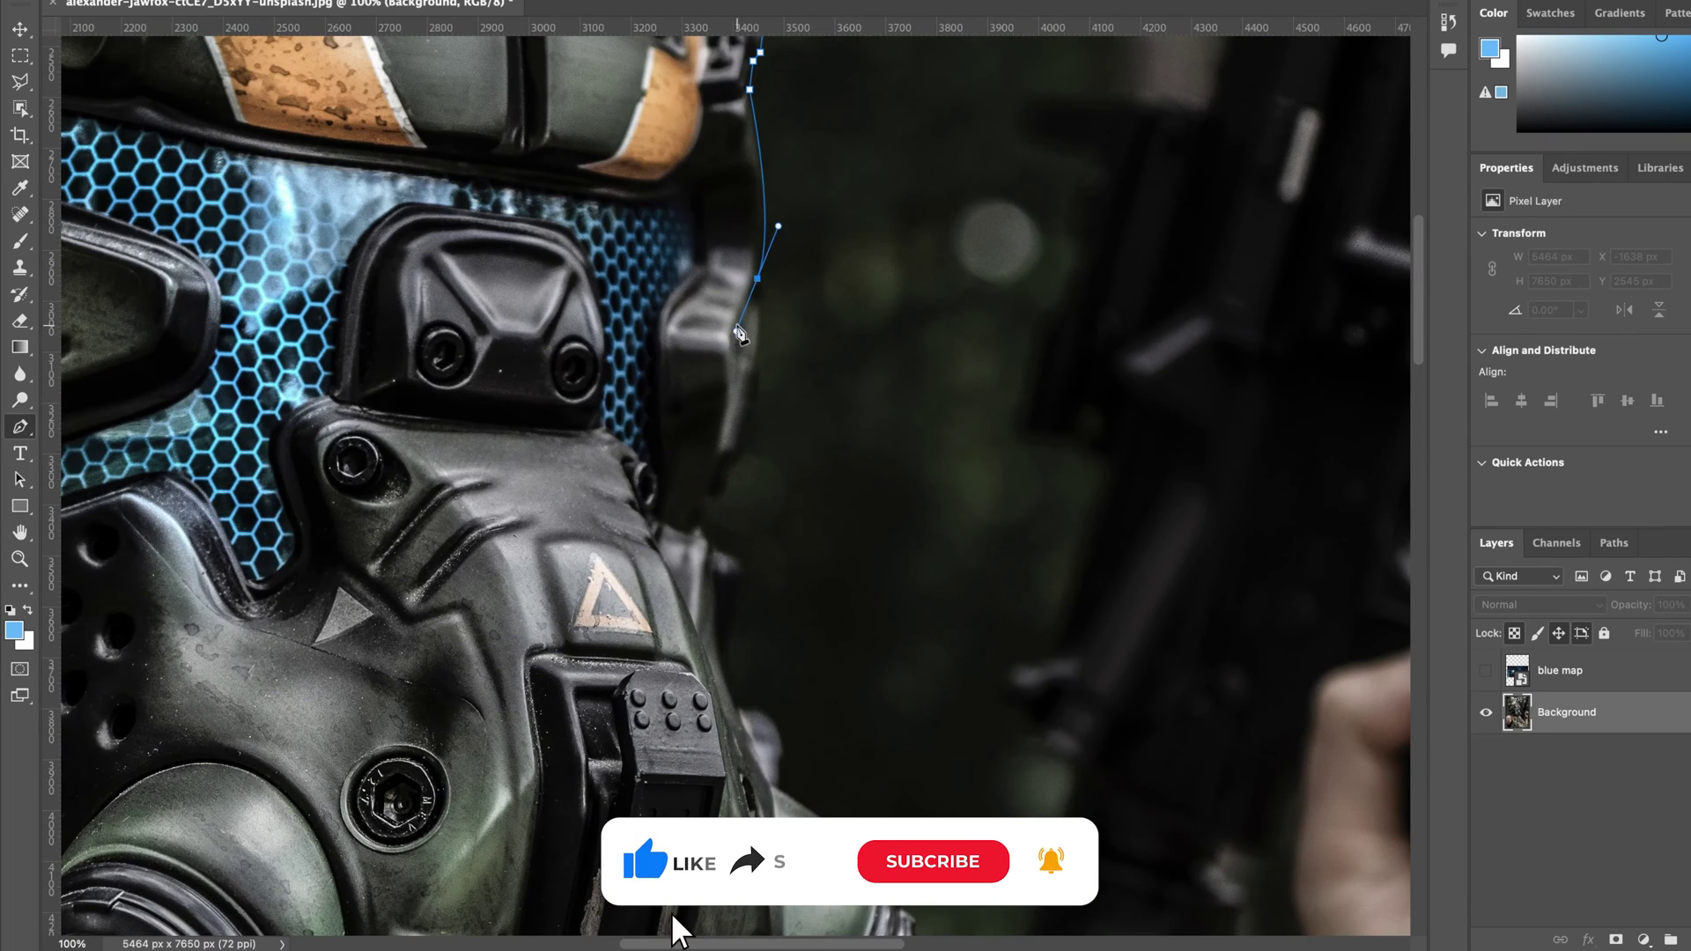
Step: Continue the pen path down the mask's front edge, around the protruding filter and along the far shoulder
{"action": "left_click_drag", "start_coordinate": [708, 499], "coordinate": [709, 502]}
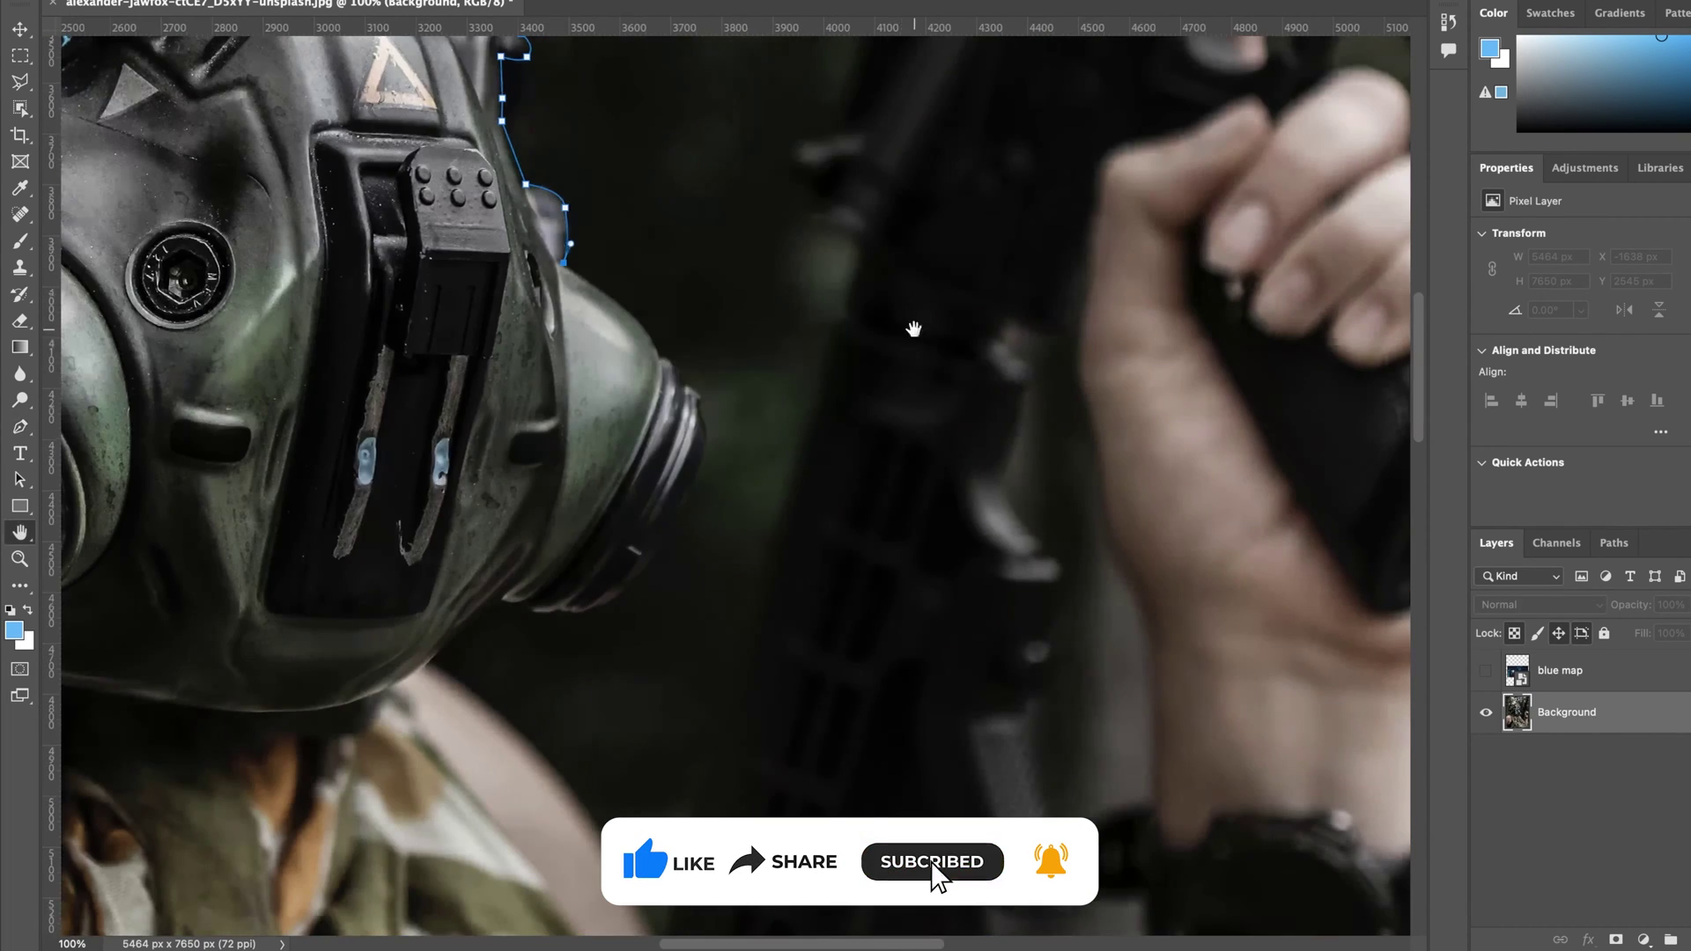
{"action": "left_click_drag", "start_coordinate": [660, 356], "coordinate": [668, 366]}
{"action": "left_click", "coordinate": [563, 614]}
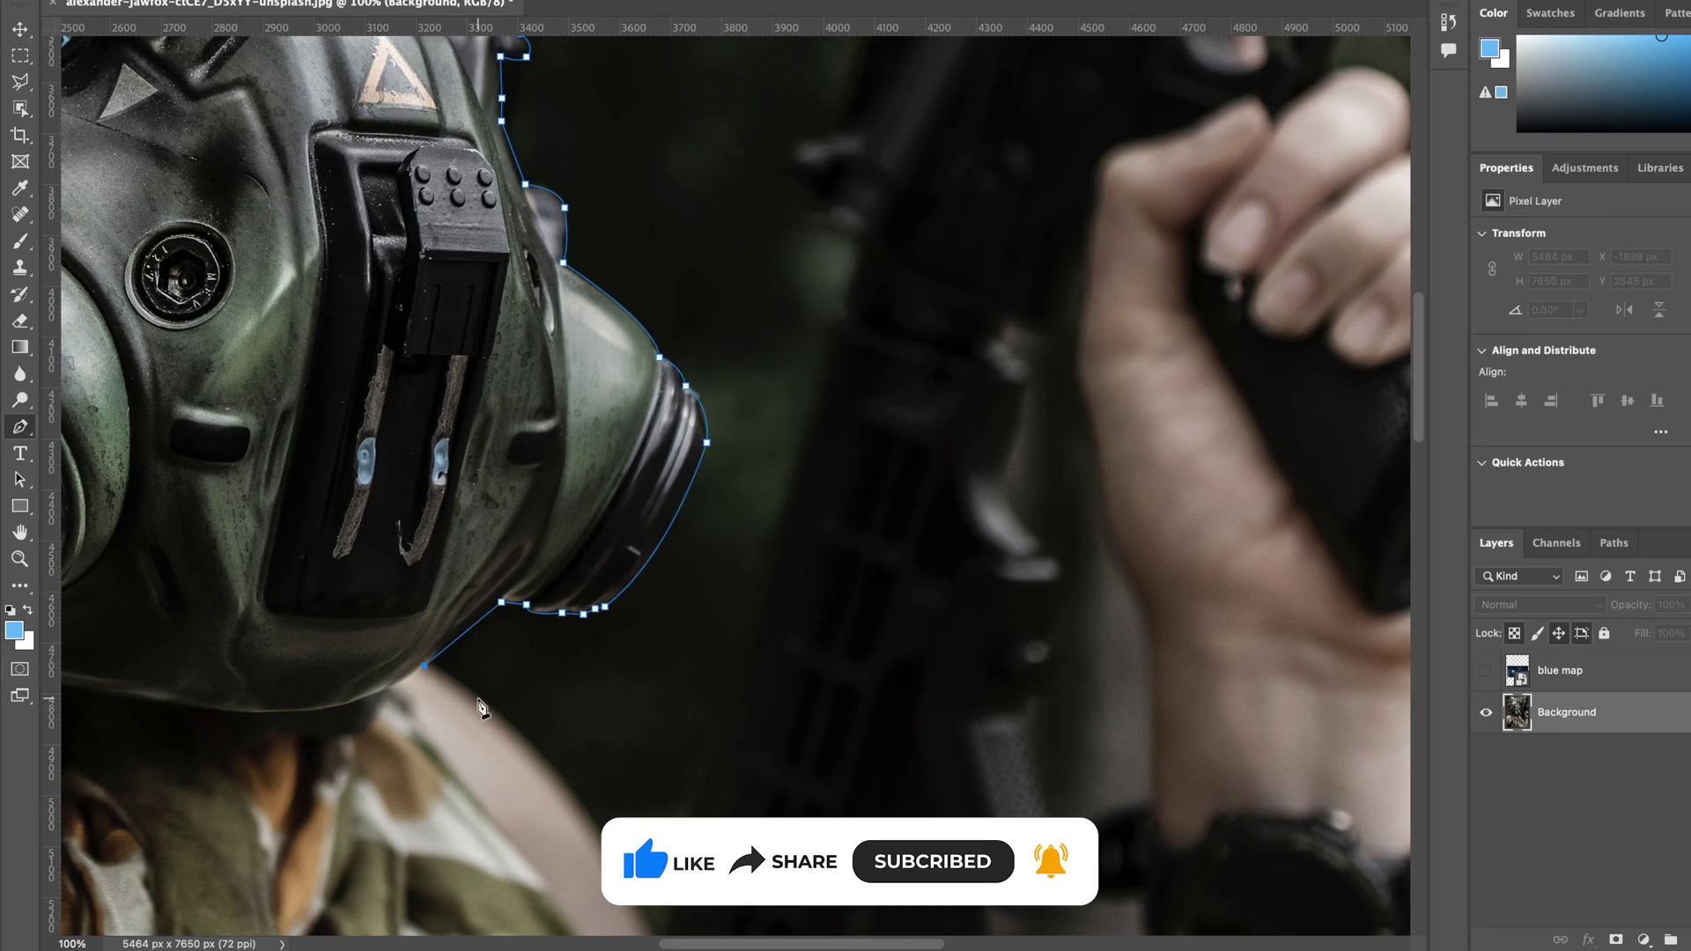
{"action": "left_click_drag", "start_coordinate": [602, 471], "coordinate": [620, 476]}
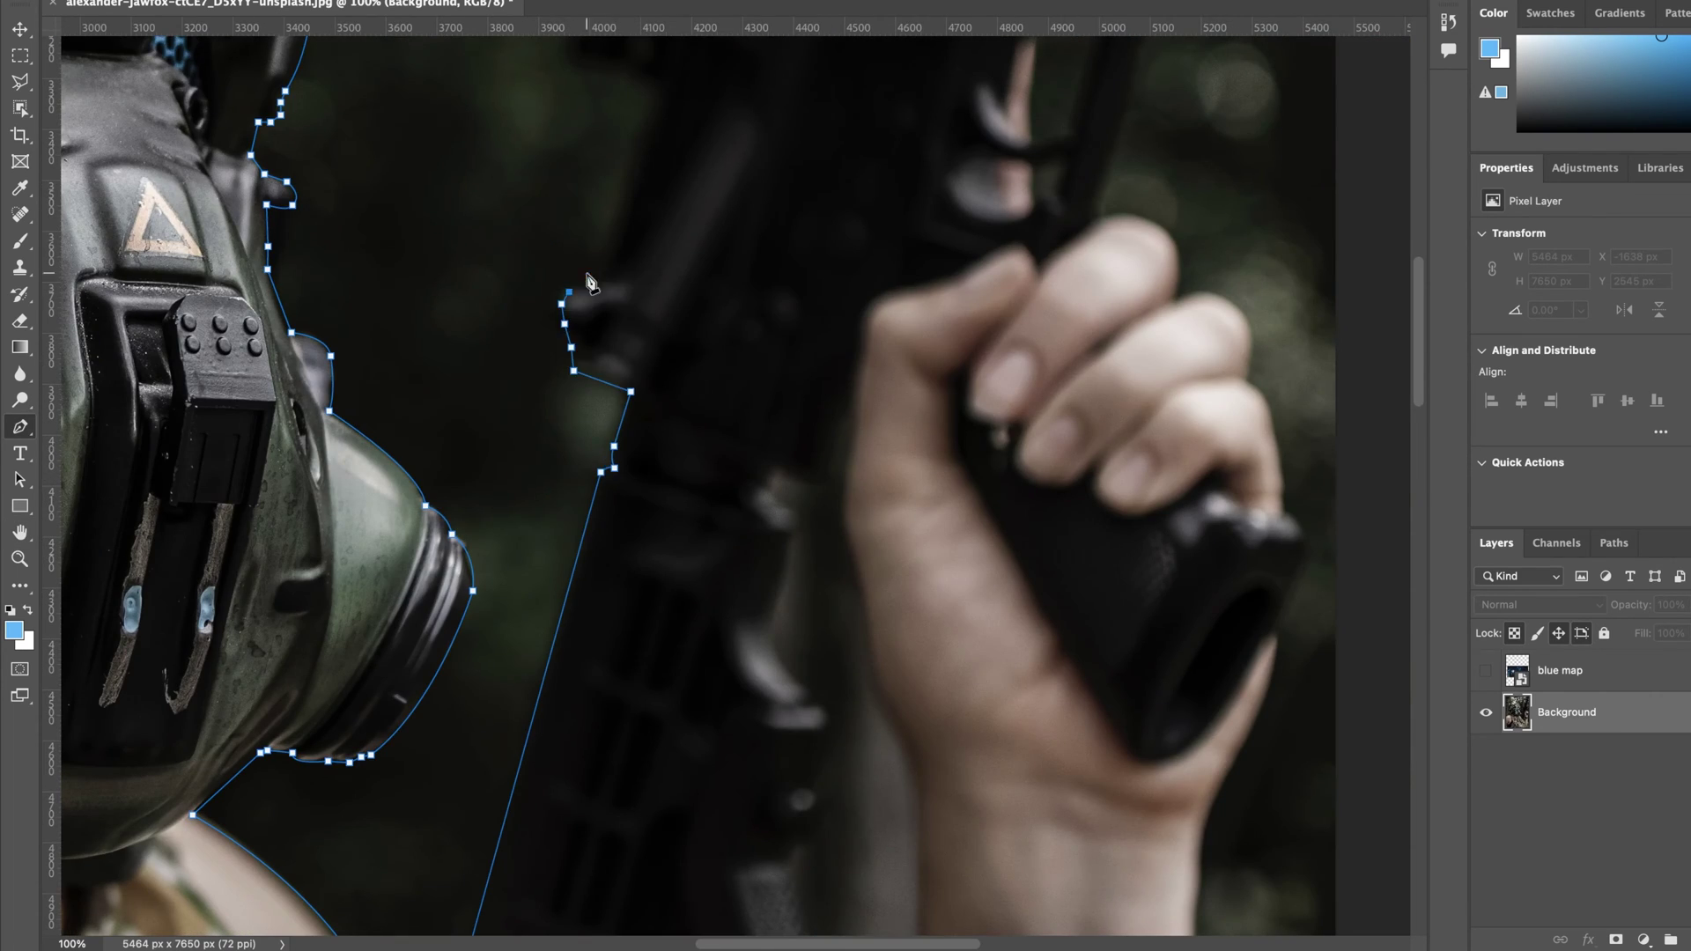
Step: Extend the pen path around the rifle's handguard, front sight, barrel end and magazine
{"action": "left_click", "coordinate": [526, 629]}
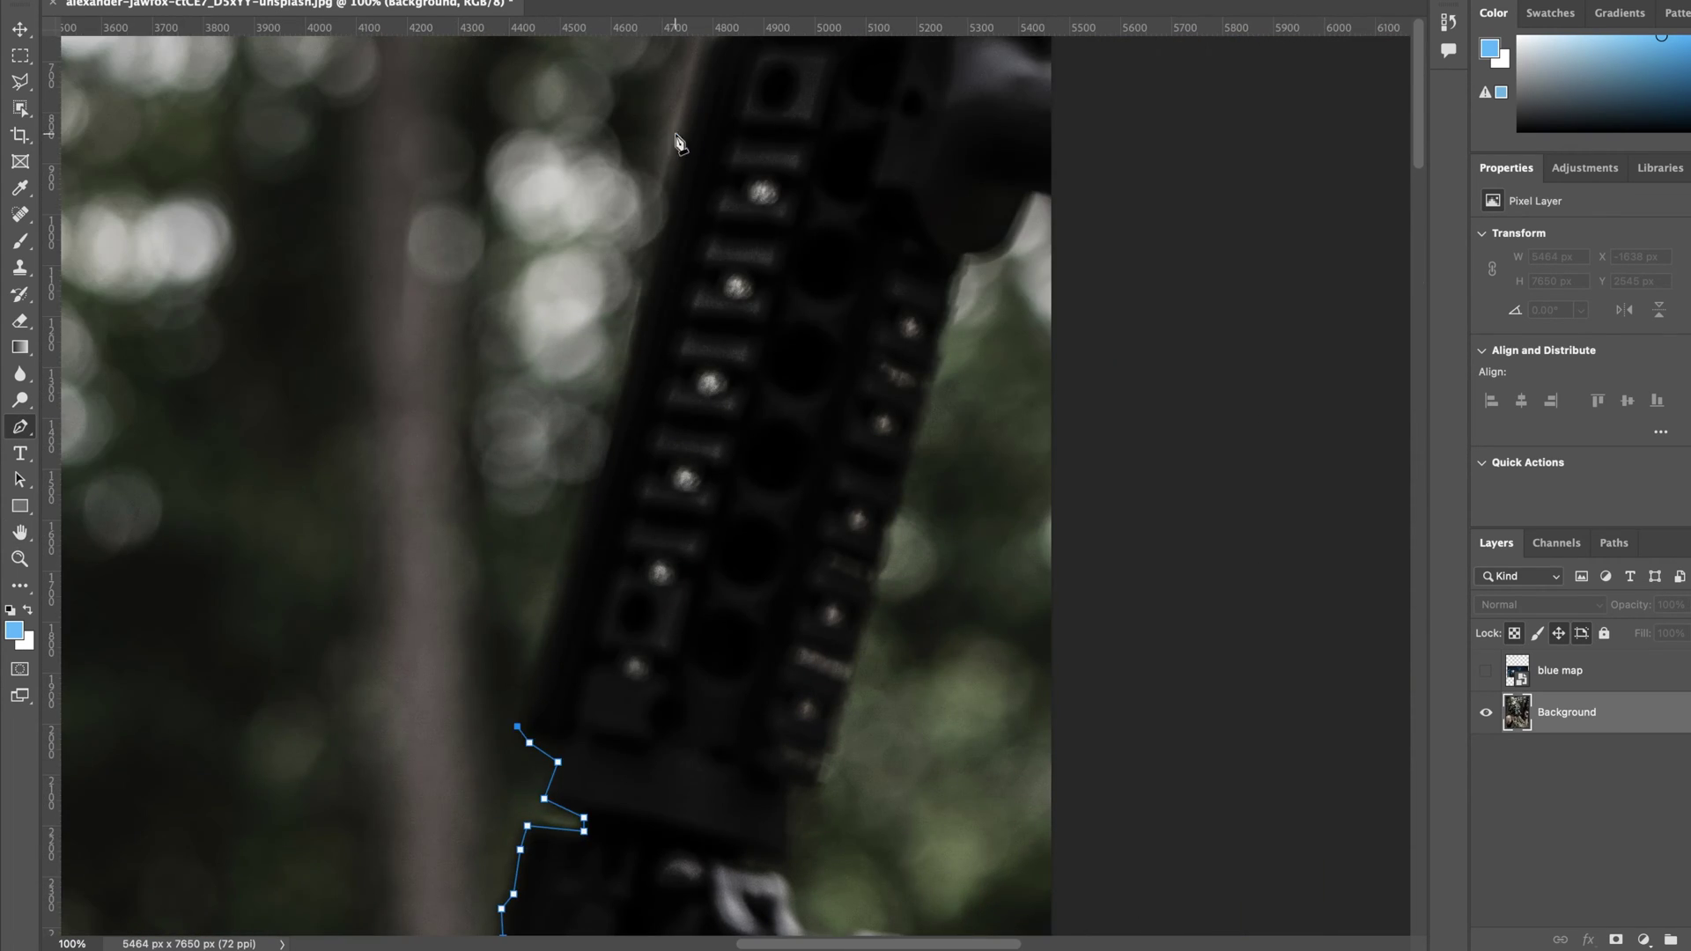
{"action": "left_click", "coordinate": [507, 532]}
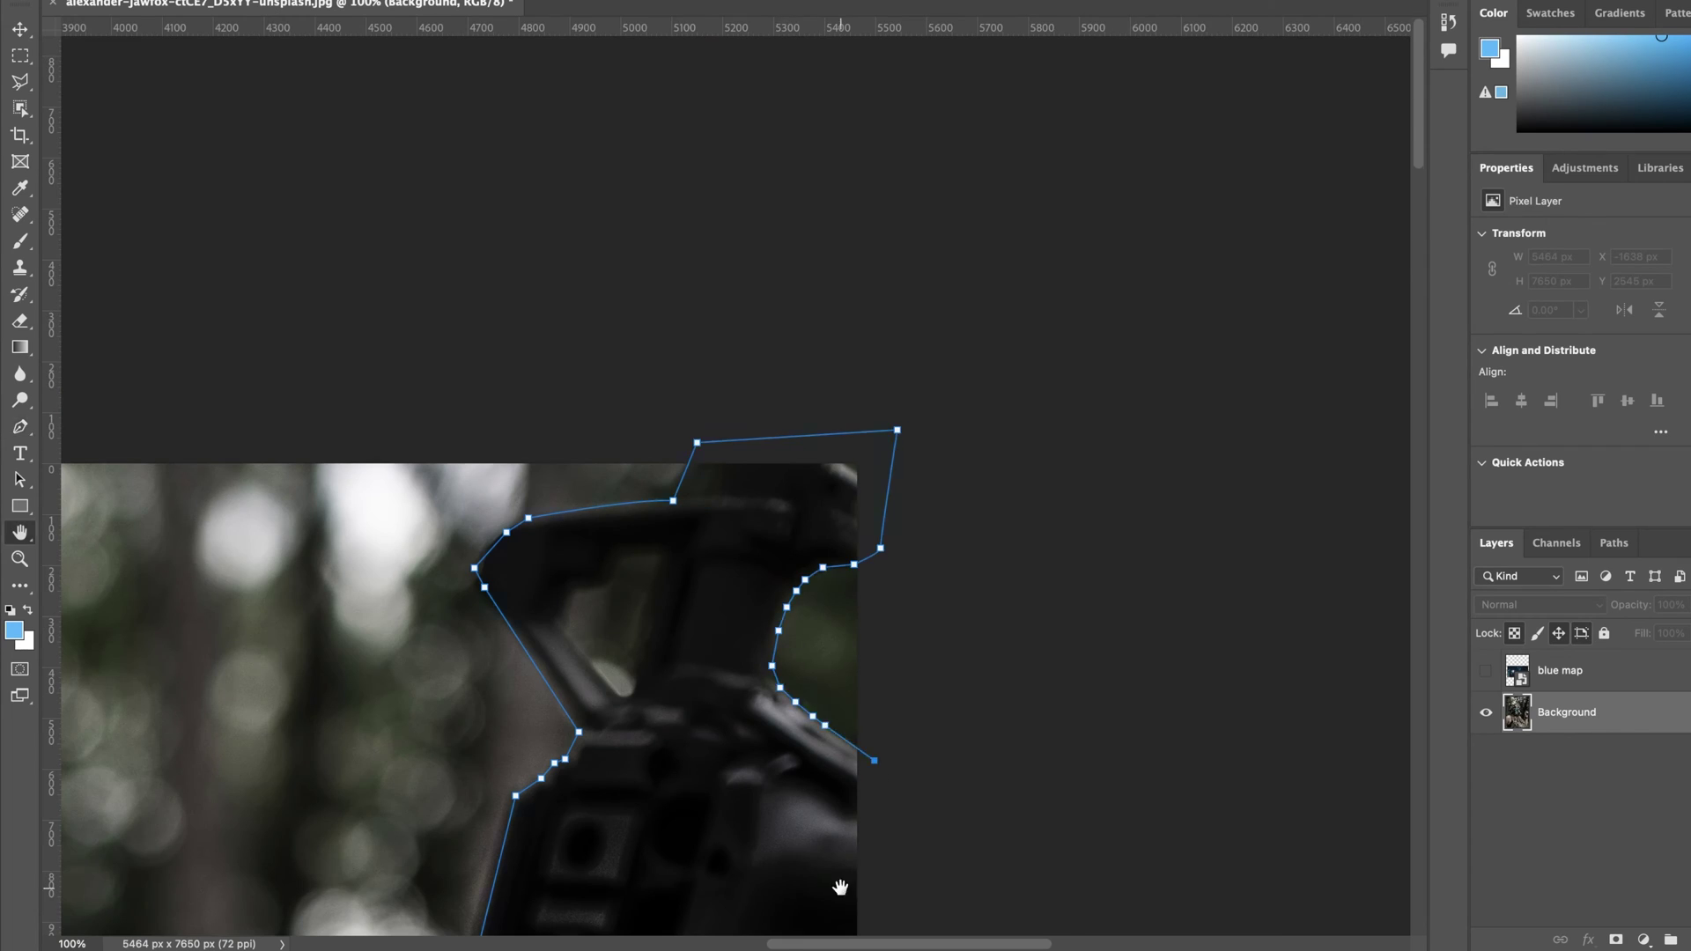
{"action": "left_click_drag", "start_coordinate": [606, 300], "coordinate": [549, 301]}
{"action": "left_click", "coordinate": [658, 272]}
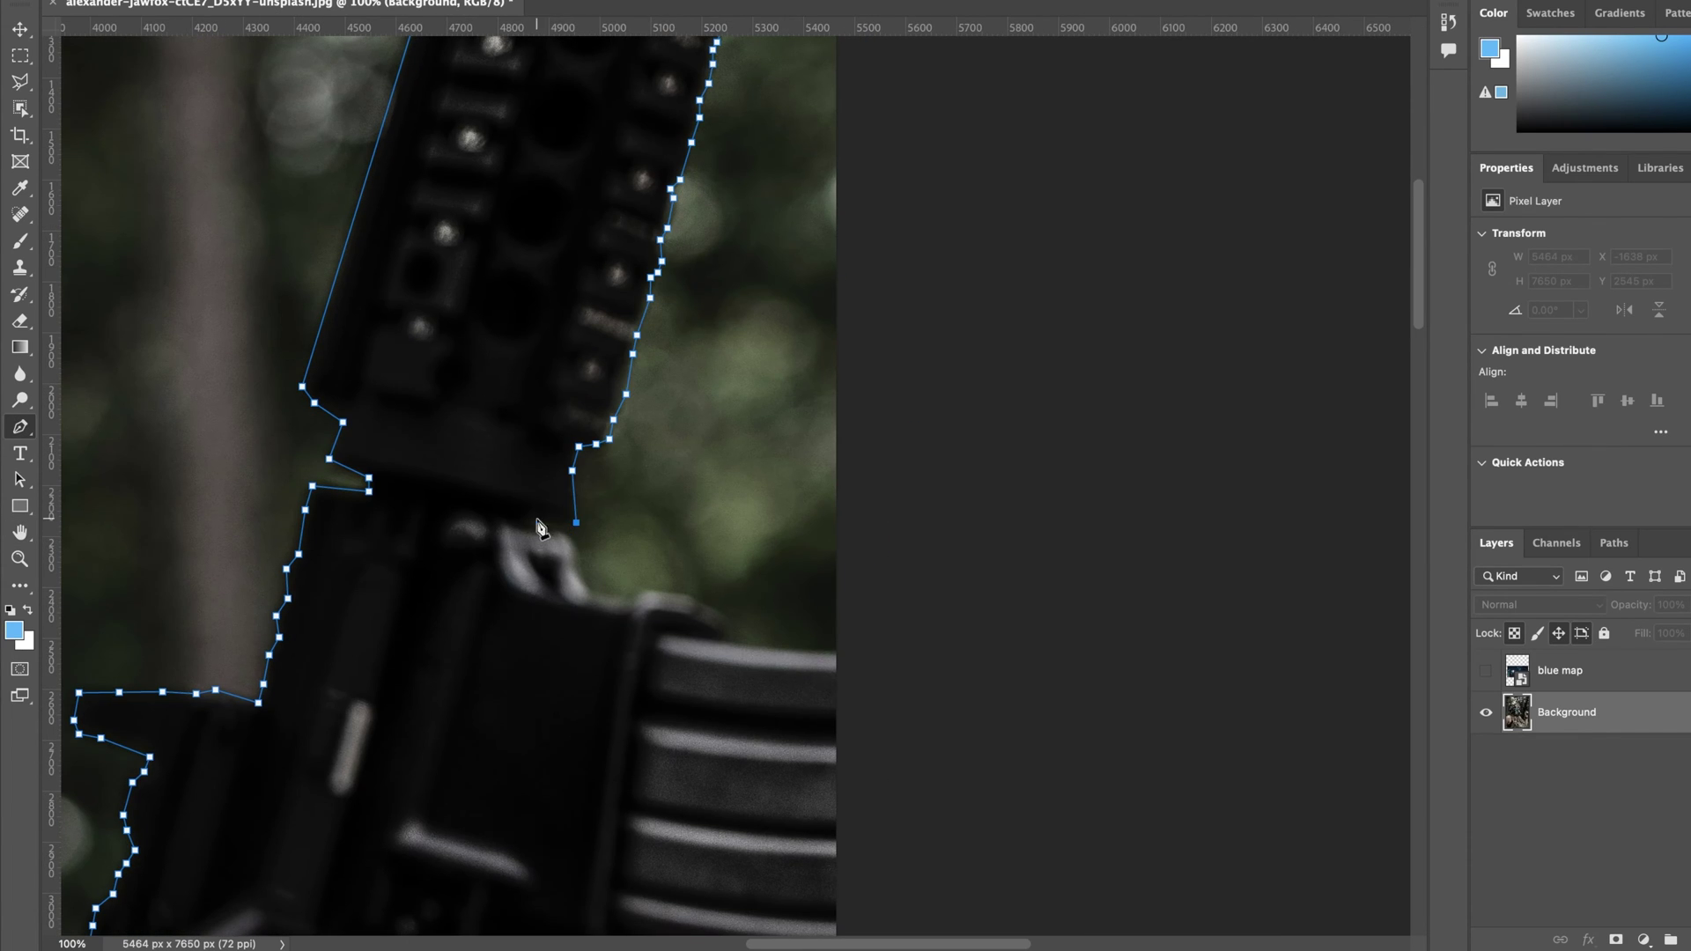
{"action": "left_click", "coordinate": [765, 478]}
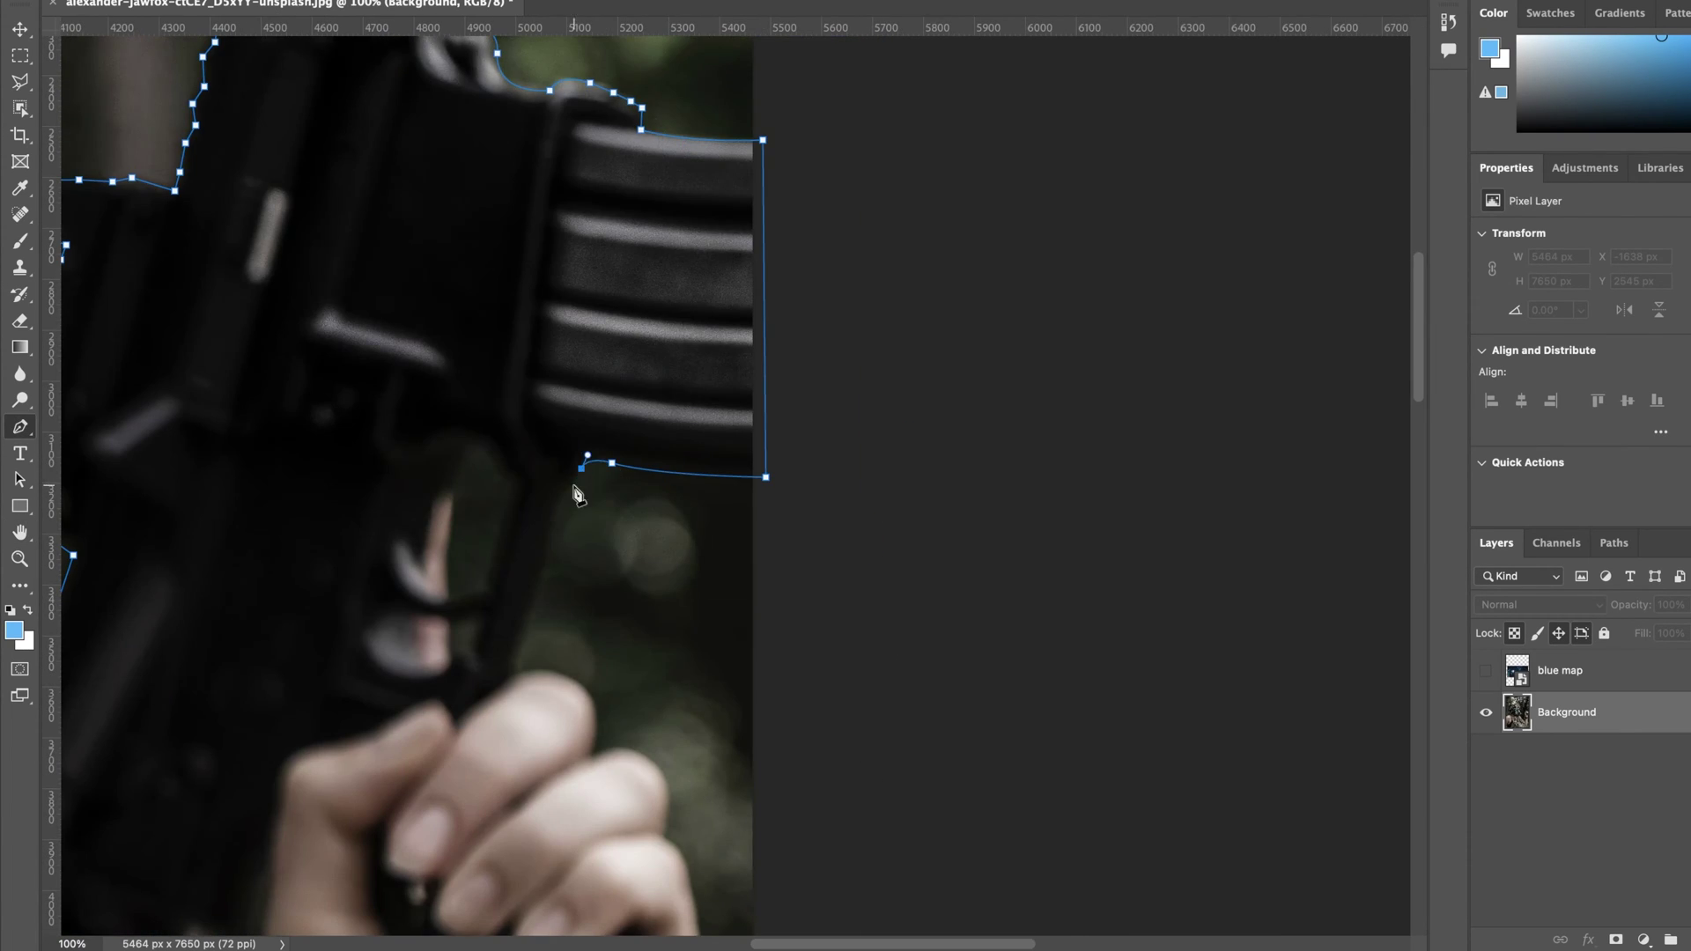
Step: Finish the pen outline around the hand, watch and forearm, and copy the enclosed subject to a new layer with the background hidden
{"action": "left_click", "coordinate": [693, 249]}
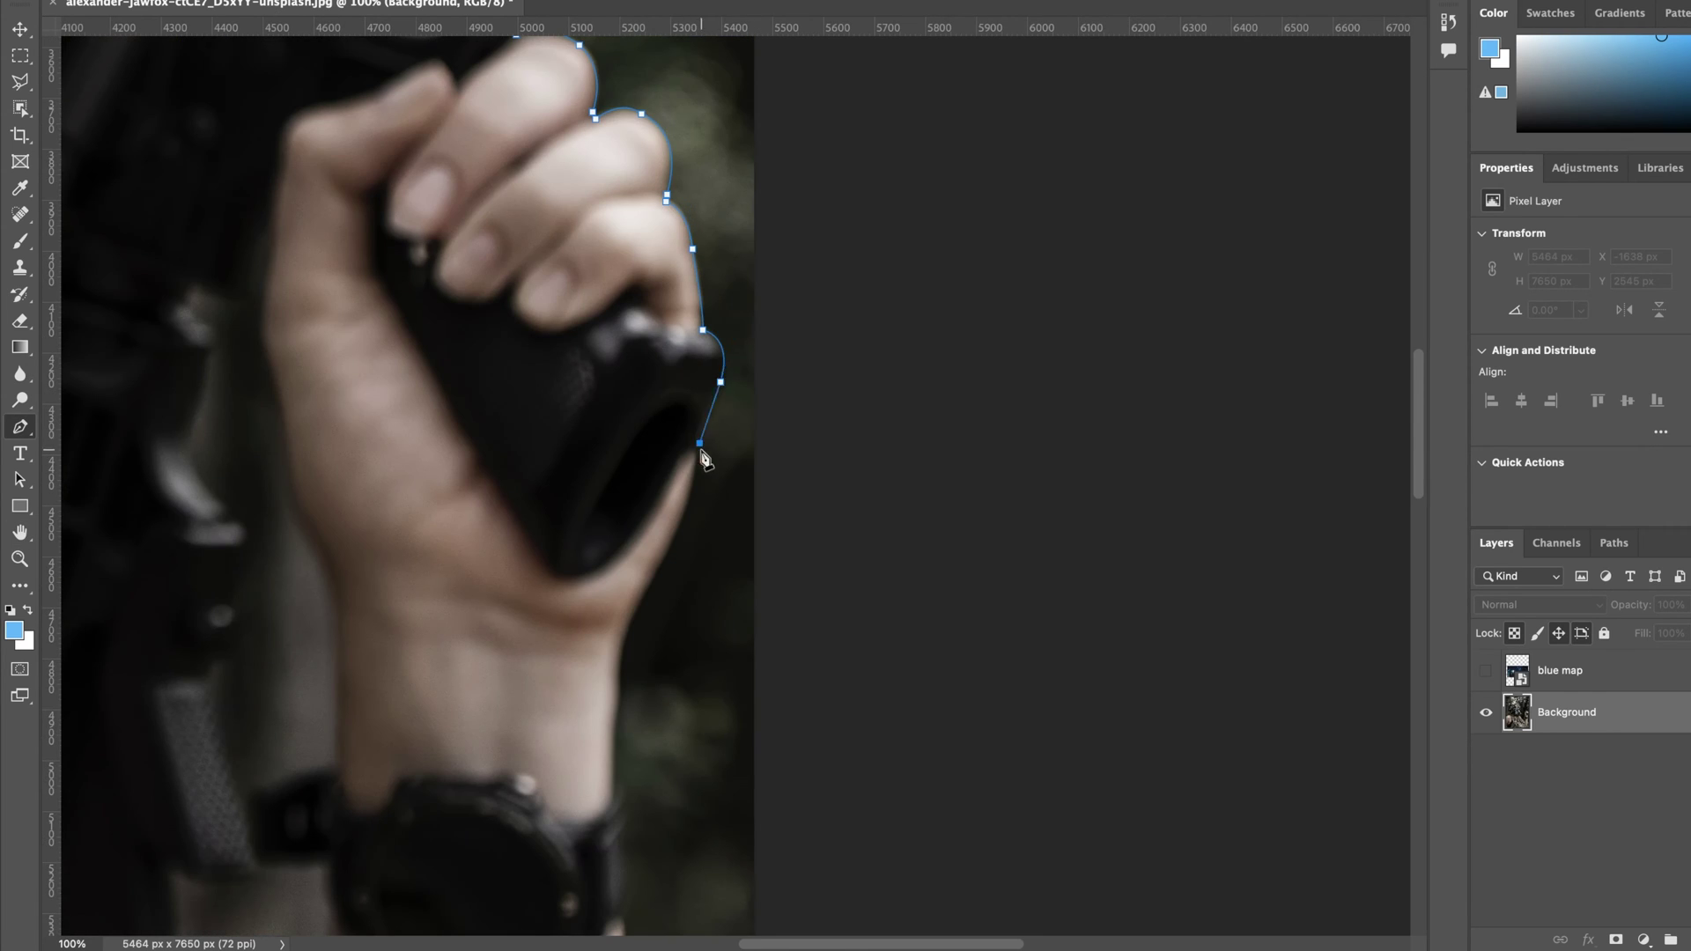
{"action": "left_click", "coordinate": [616, 711]}
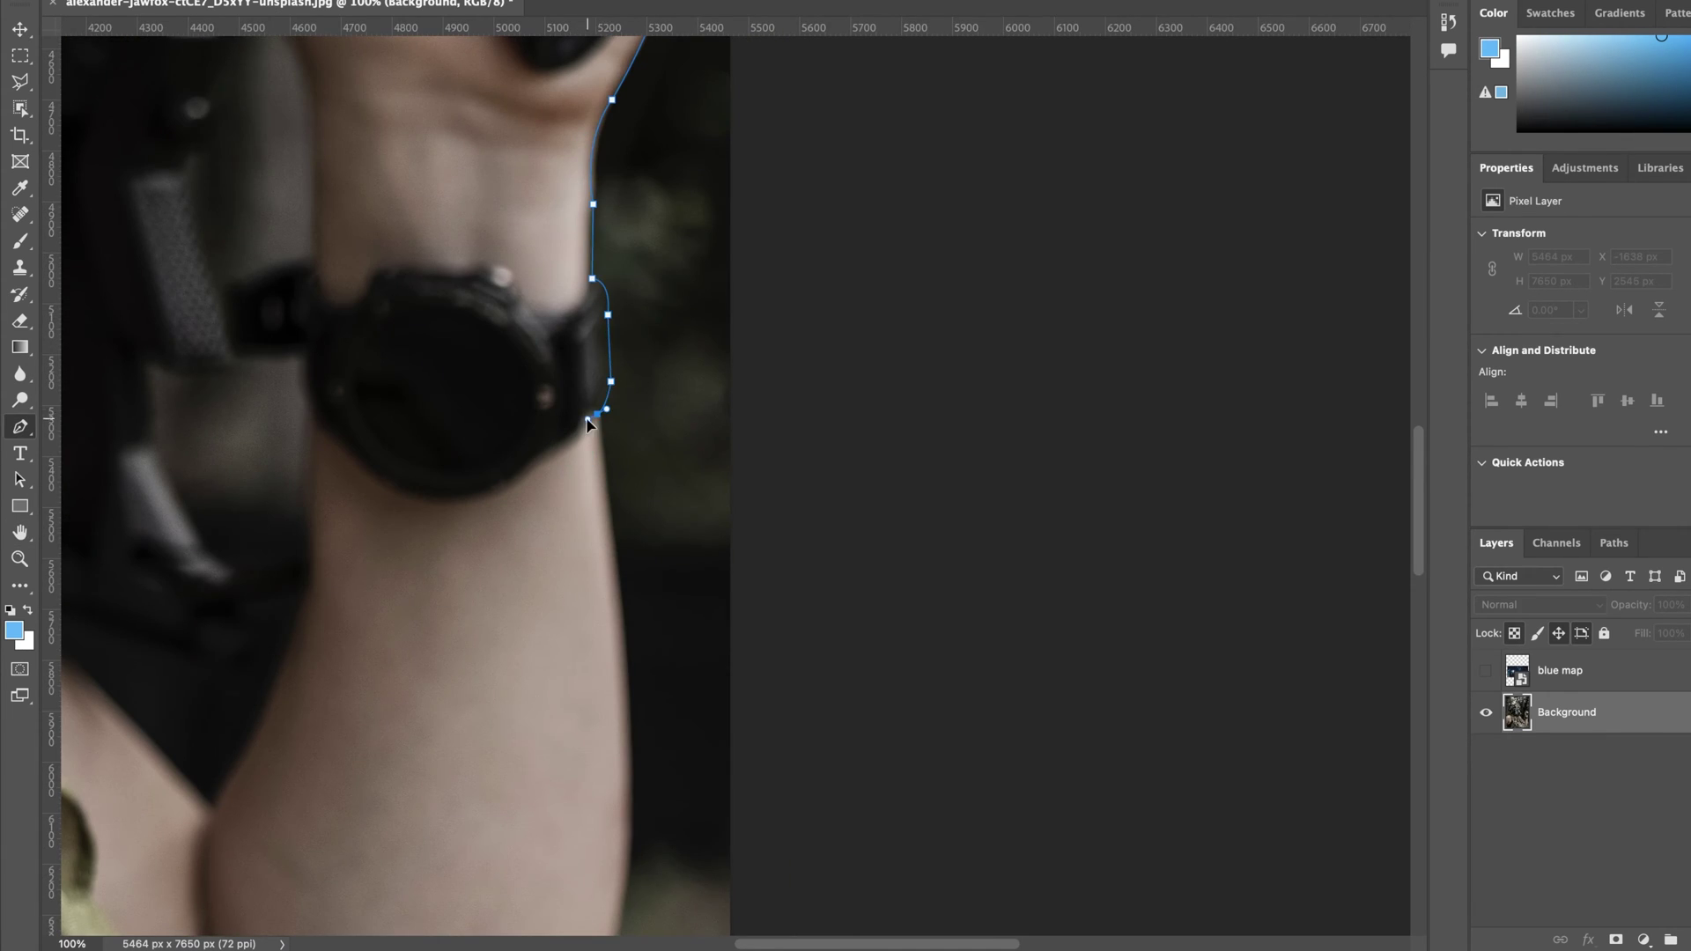
{"action": "left_click", "coordinate": [457, 494]}
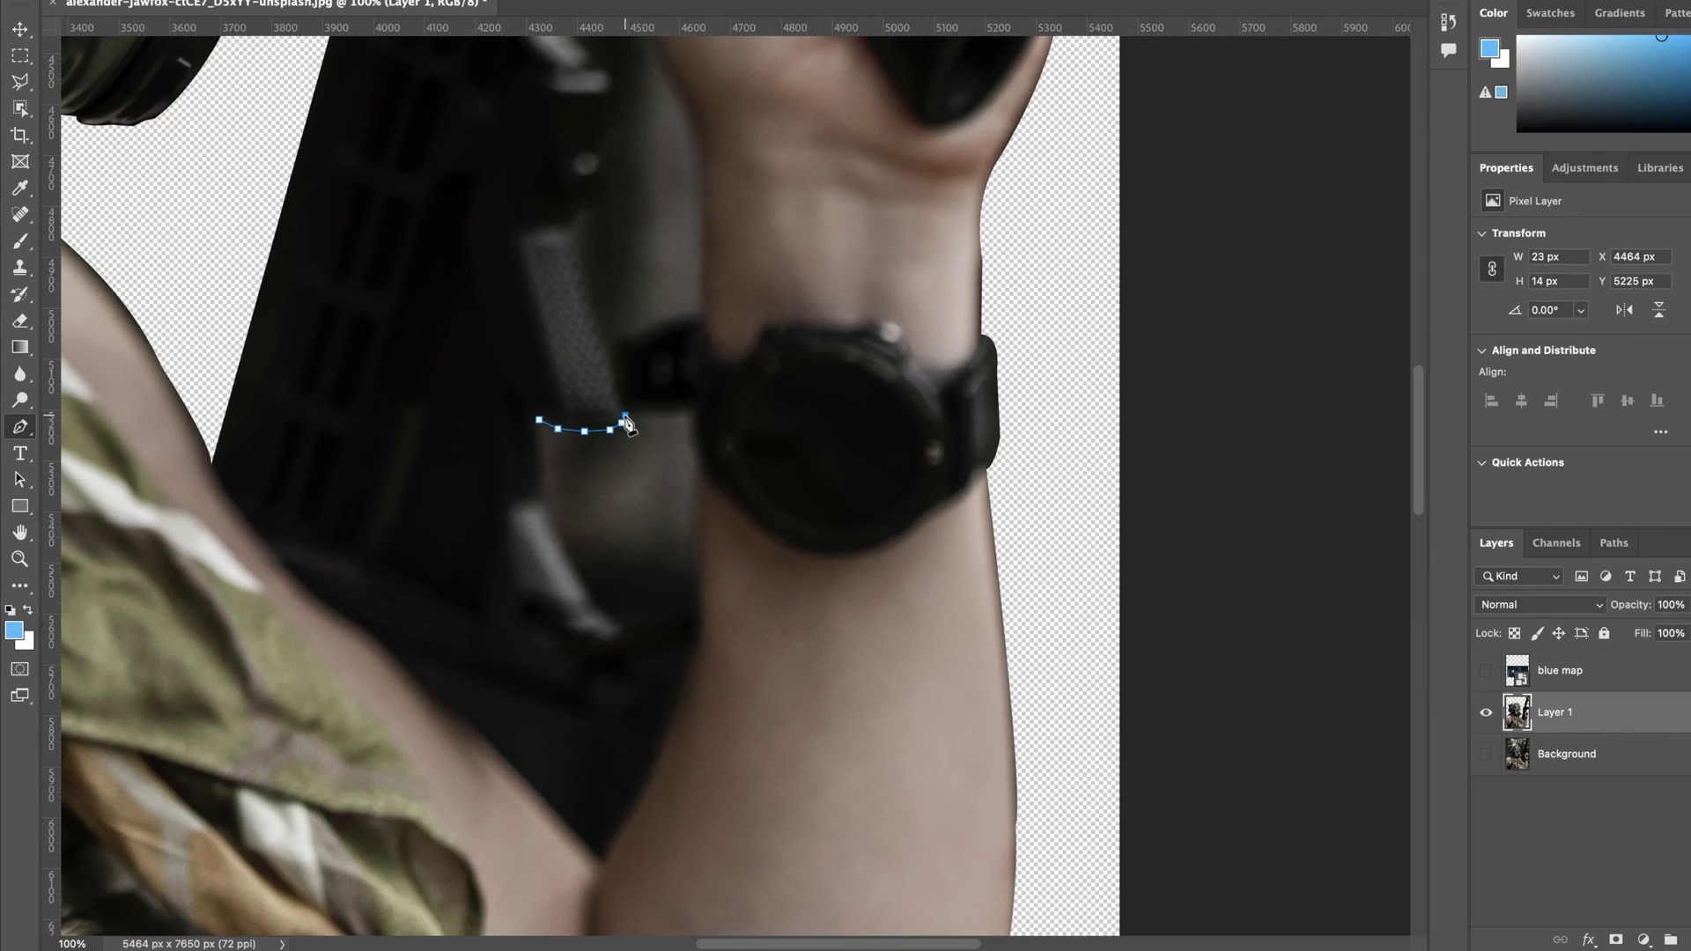
Step: Trace the background gaps between rifle and forearm and inside the trigger guard with the Pen tool, and remove them from the cutout layer
{"action": "left_click", "coordinate": [699, 642]}
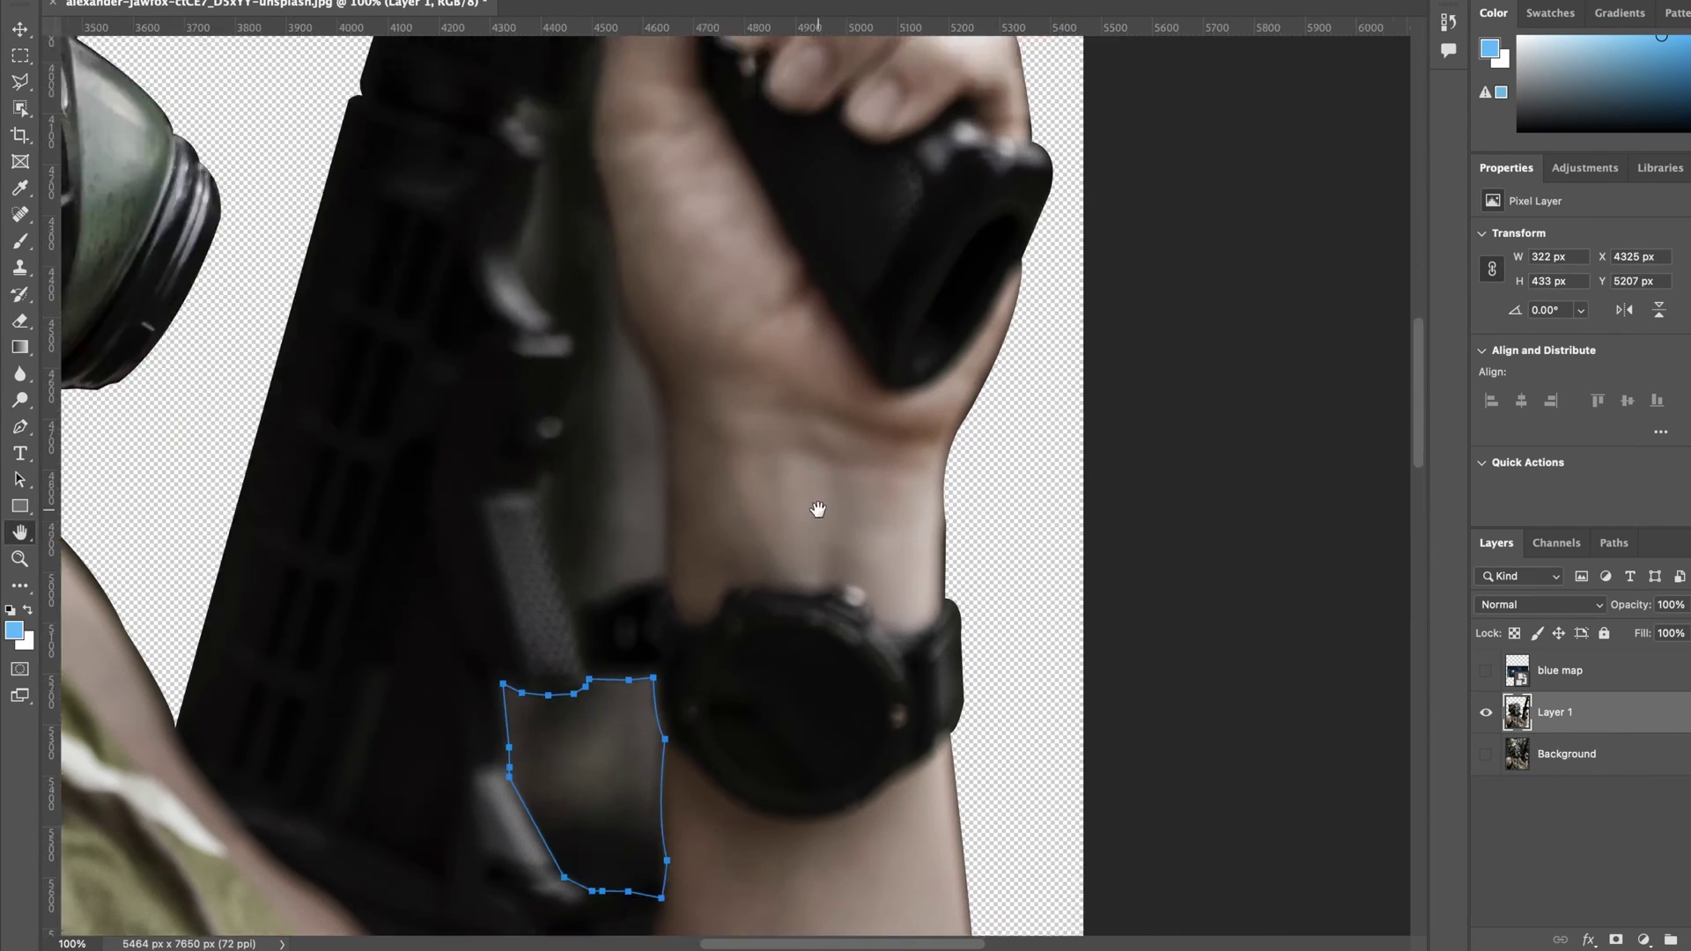
{"action": "left_click", "coordinate": [705, 719]}
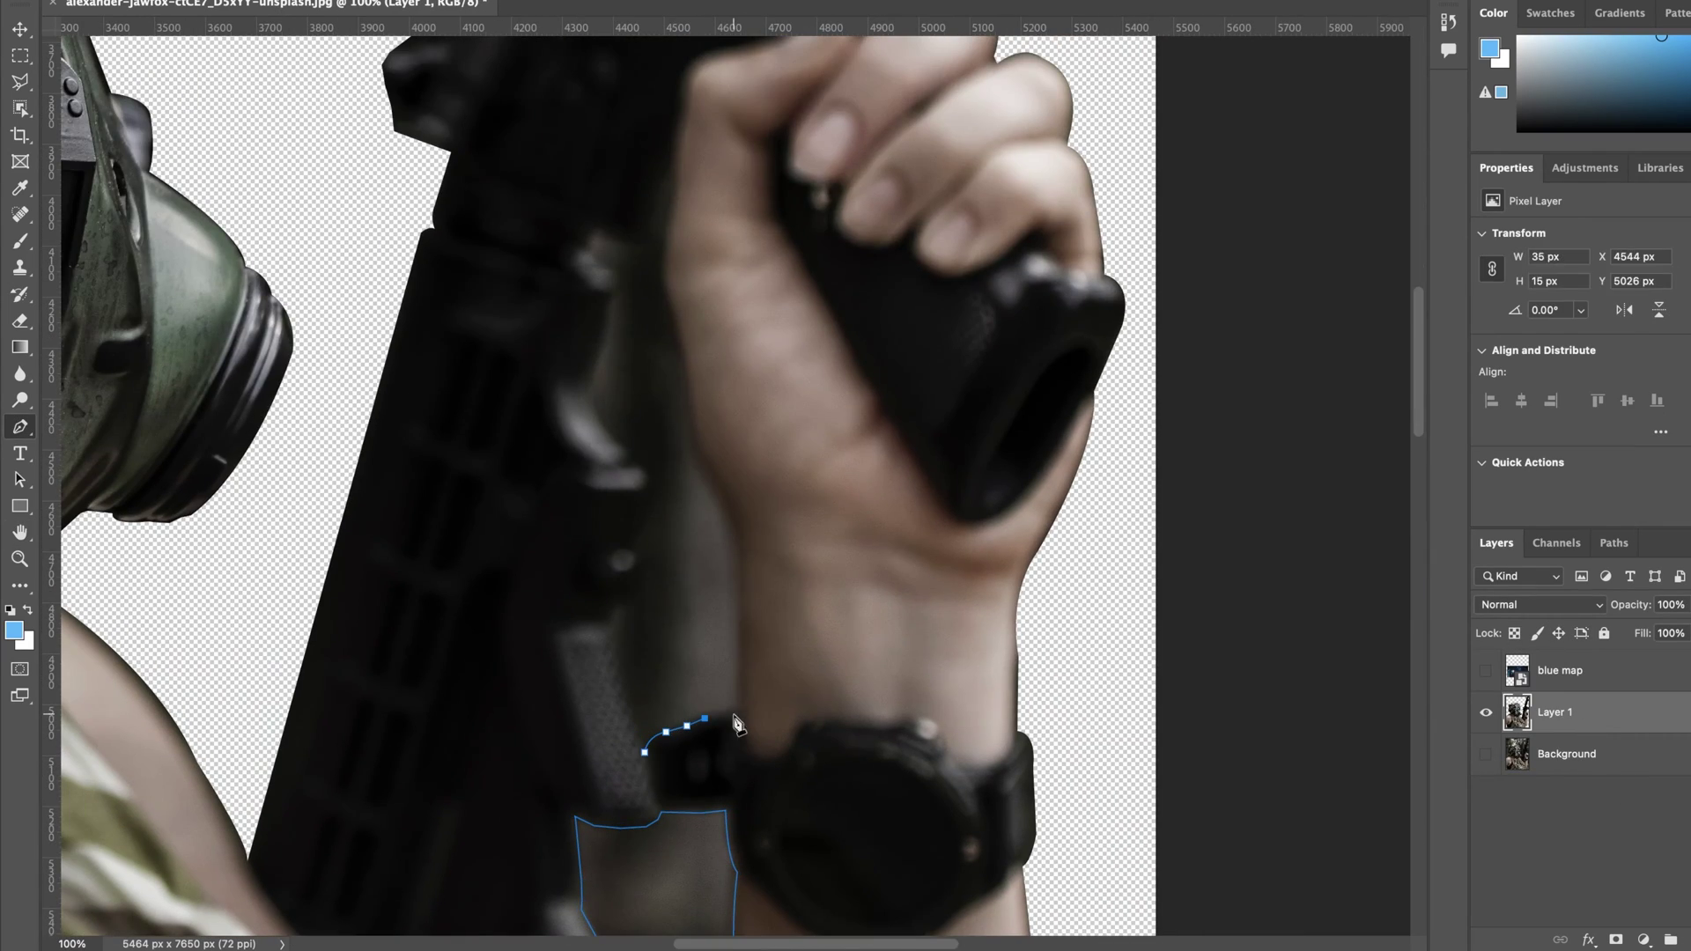
{"action": "left_click_drag", "start_coordinate": [643, 449], "coordinate": [686, 447]}
{"action": "left_click", "coordinate": [690, 358]}
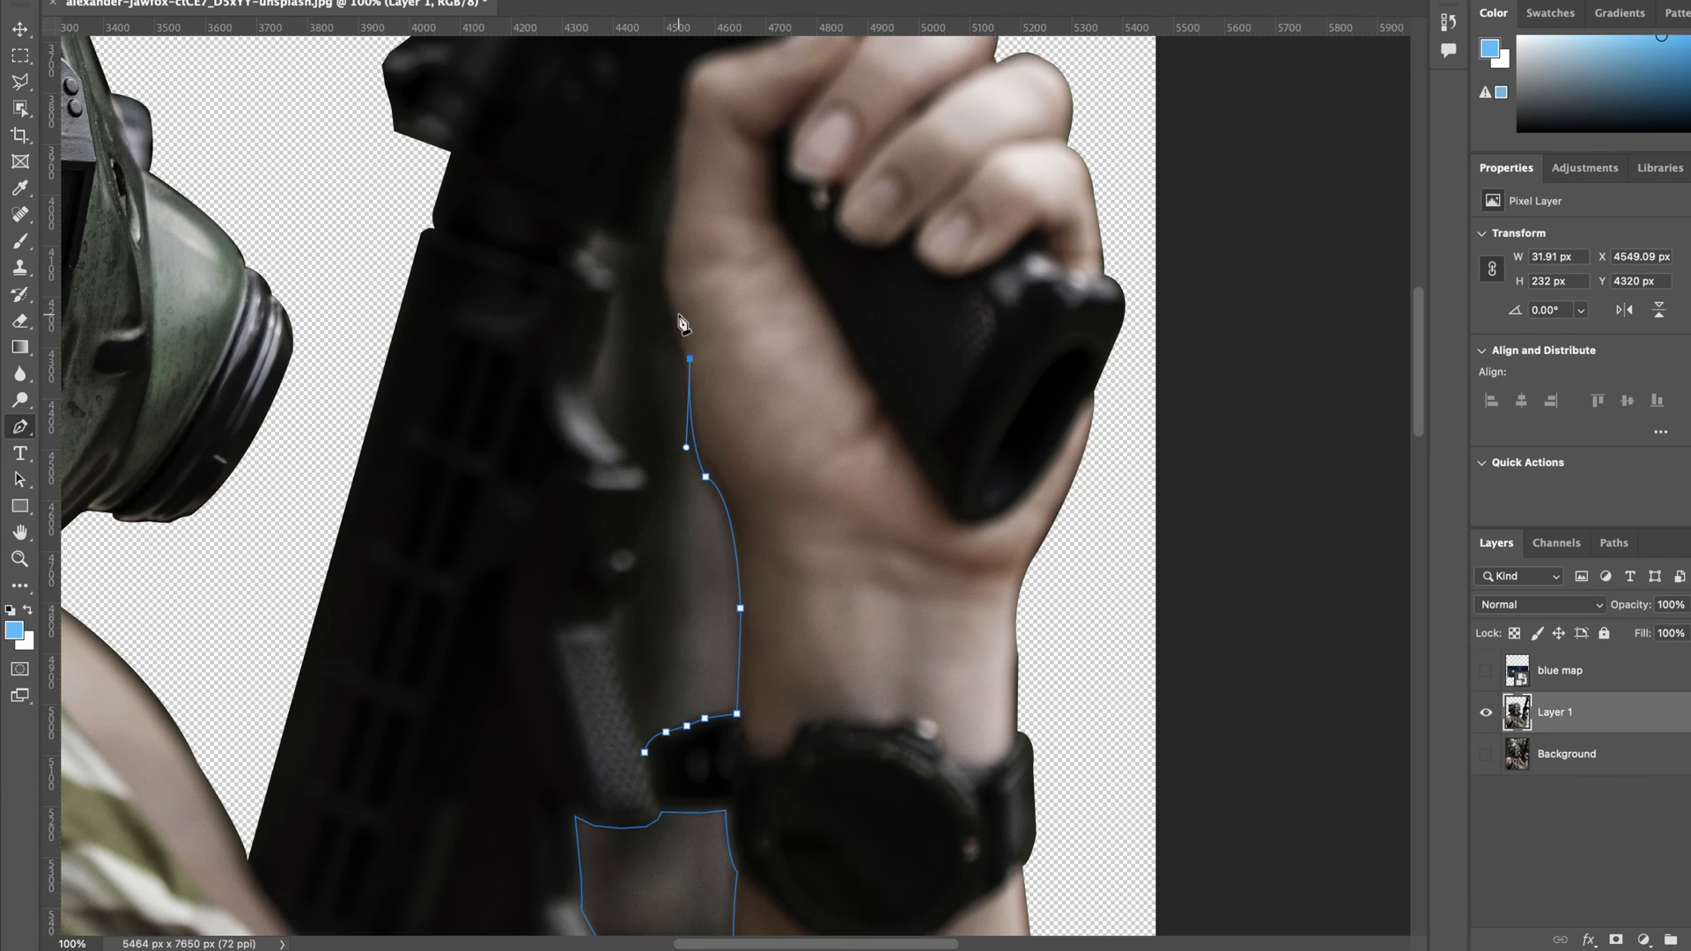
{"action": "left_click_drag", "start_coordinate": [673, 227], "coordinate": [689, 200]}
{"action": "left_click", "coordinate": [673, 227], "text": "alt"}
{"action": "left_click", "coordinate": [676, 155]}
{"action": "left_click", "coordinate": [658, 211]}
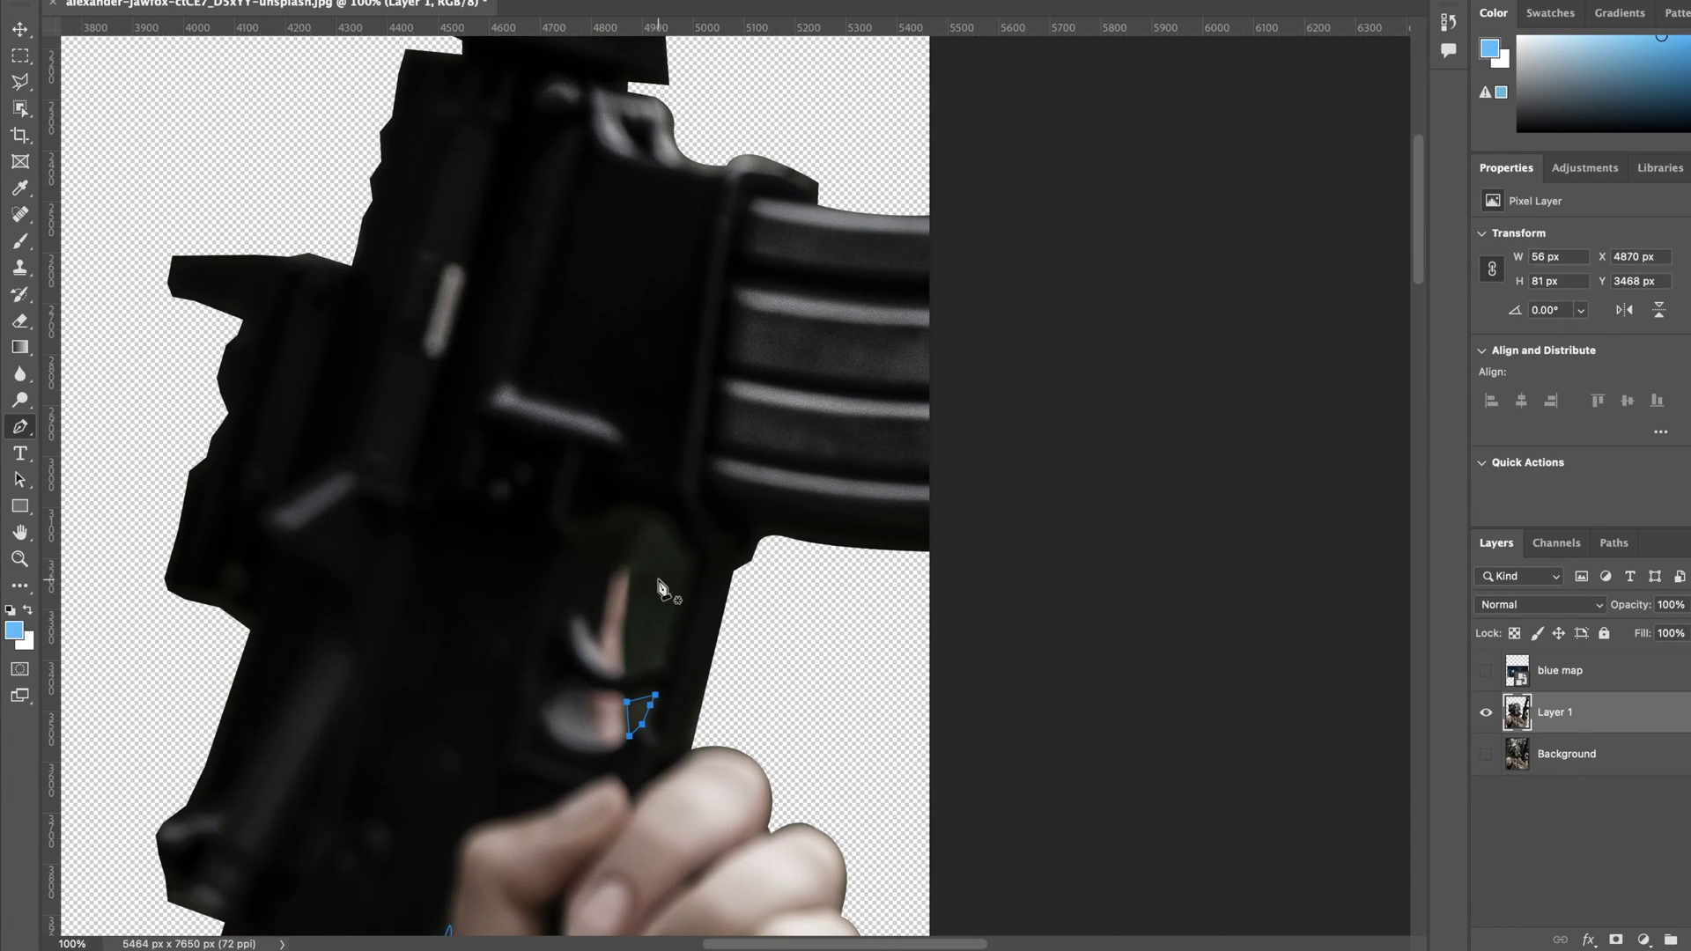
{"action": "left_click", "coordinate": [670, 529]}
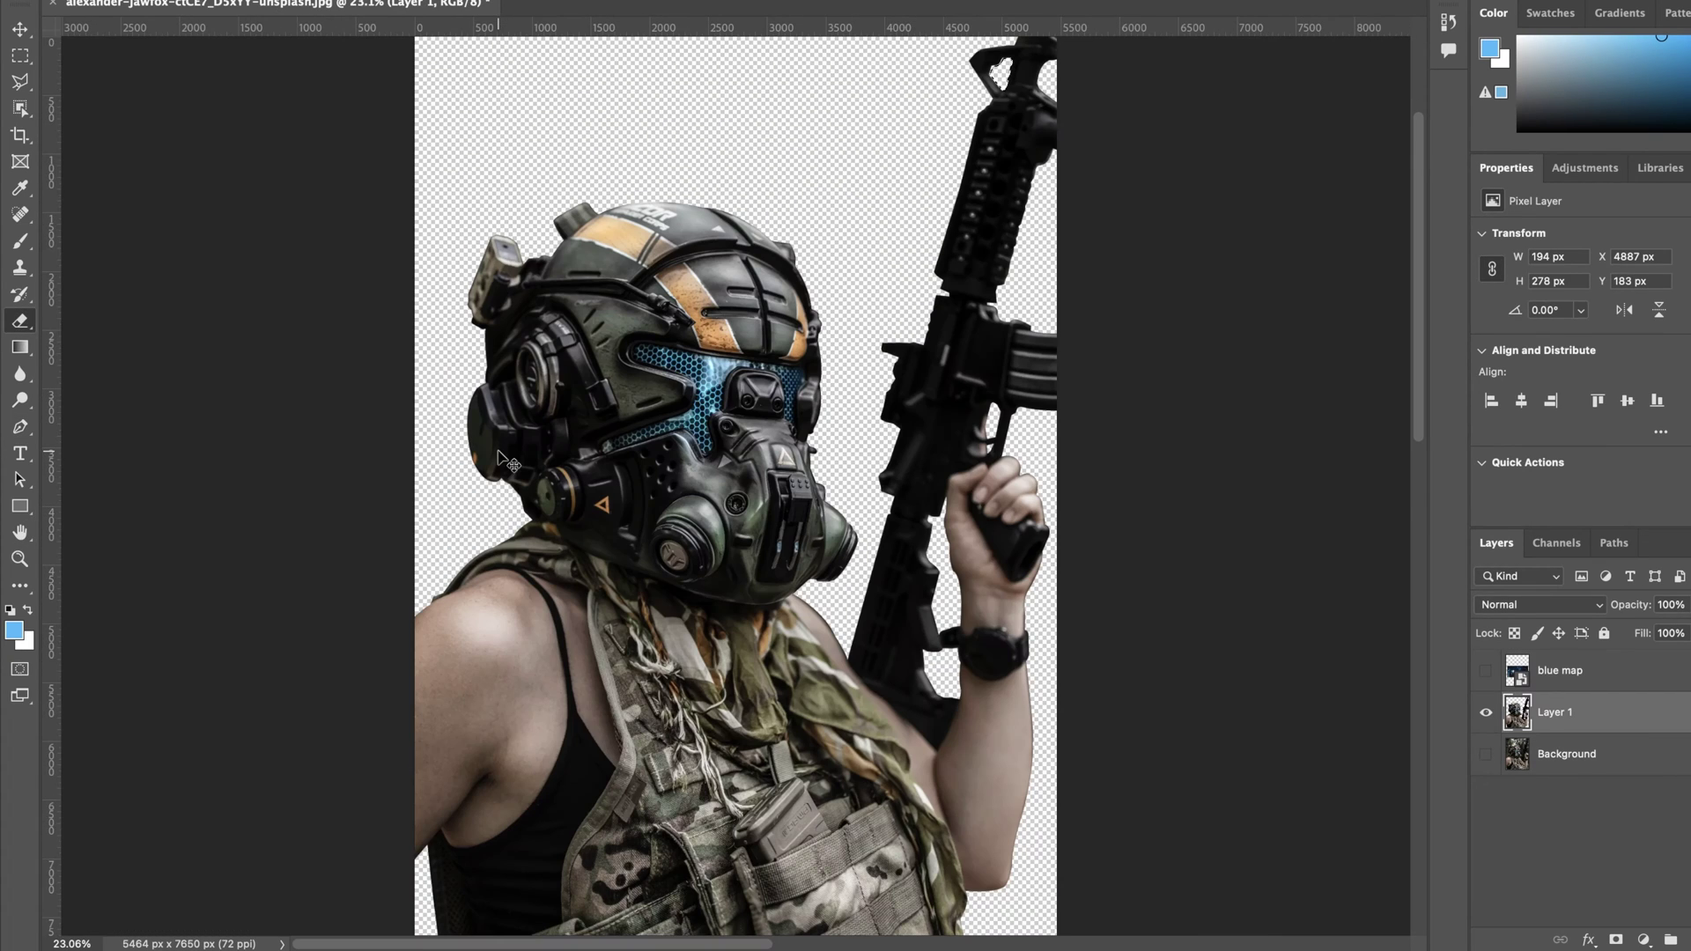
{"action": "key", "text": "ctrl+d"}
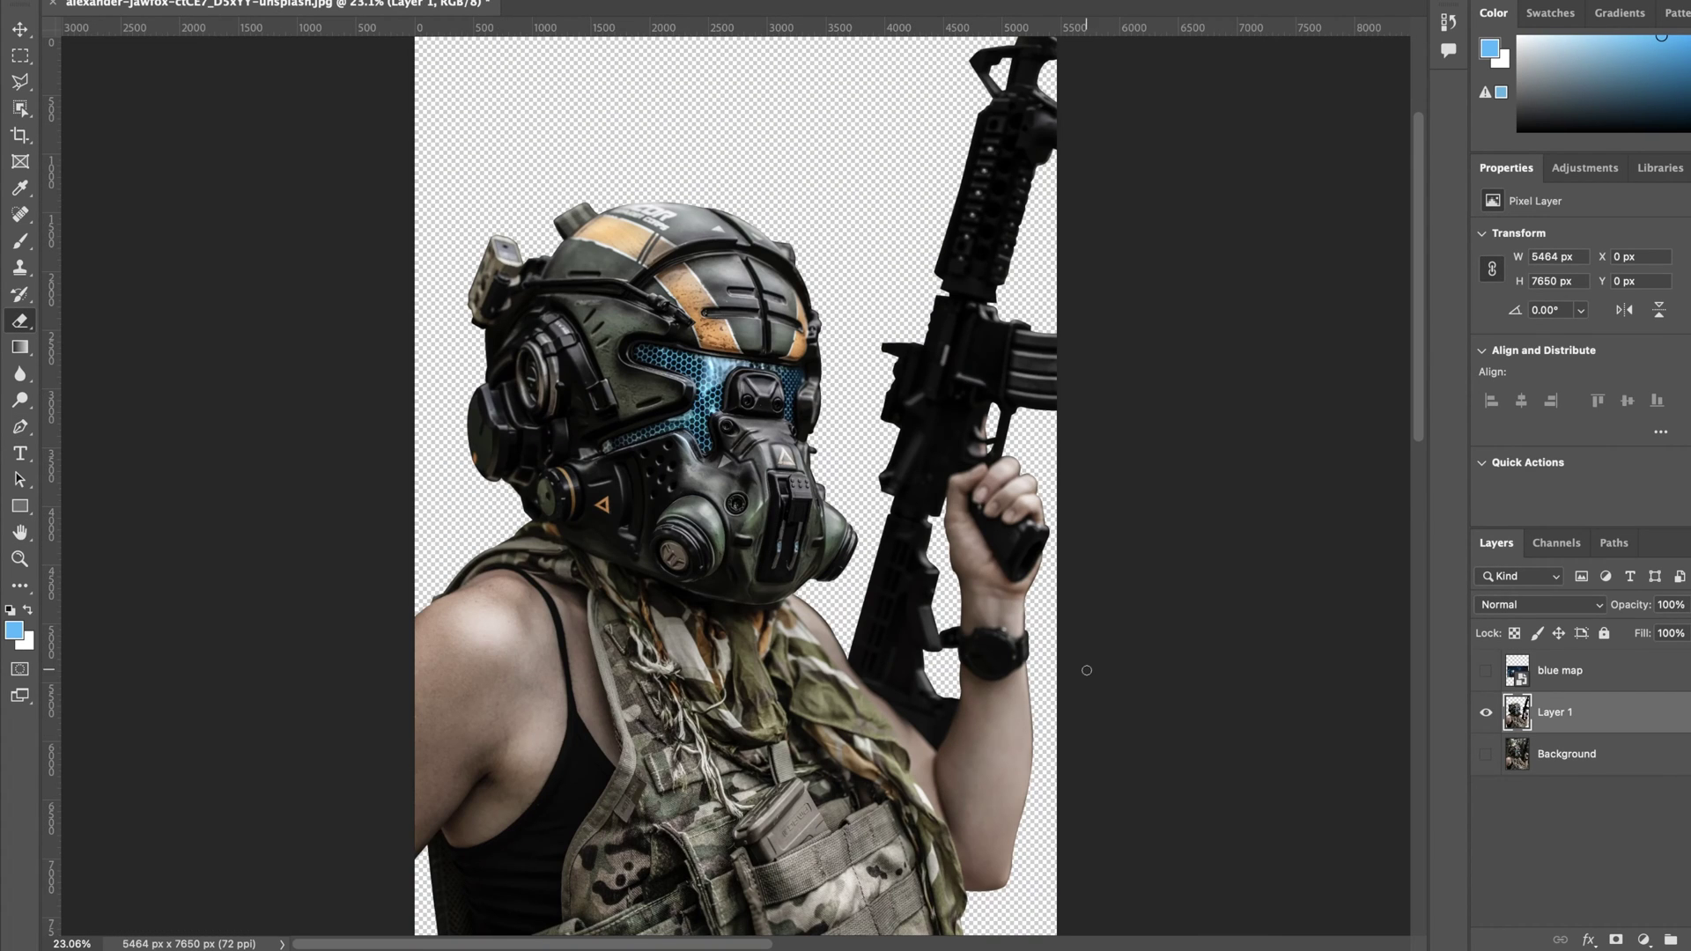
Step: Show the Background layer again and duplicate it beneath the subject cutout
{"action": "left_click", "coordinate": [1485, 755]}
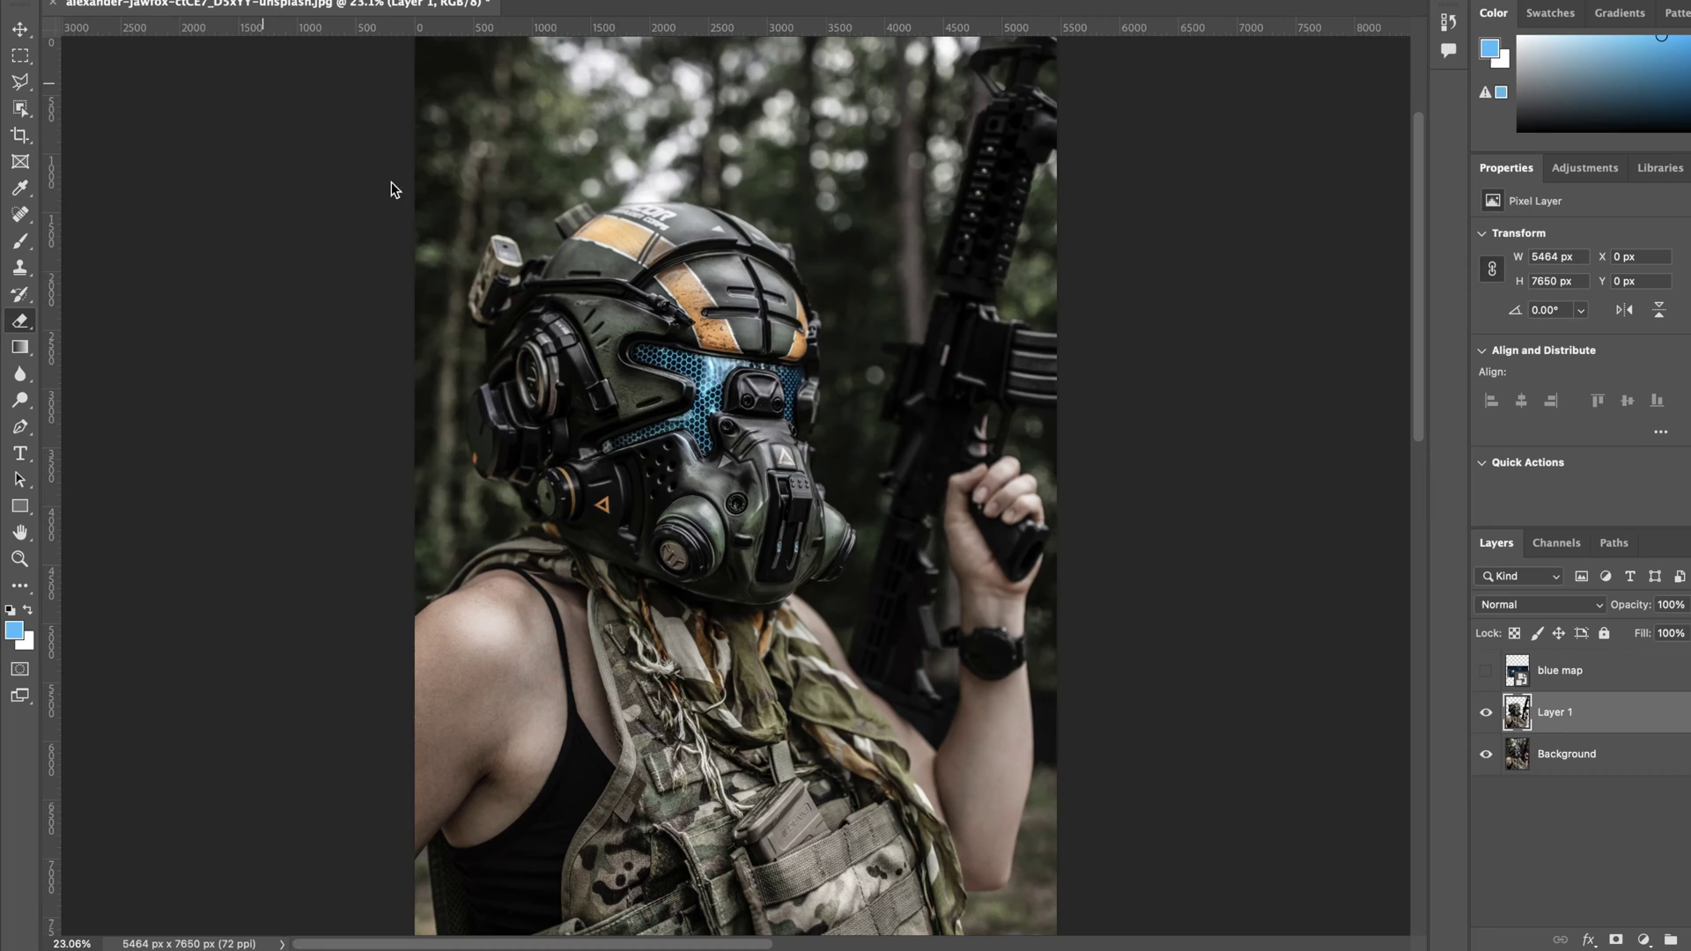
{"action": "left_click", "coordinate": [1130, 342]}
{"action": "left_click", "coordinate": [1635, 752]}
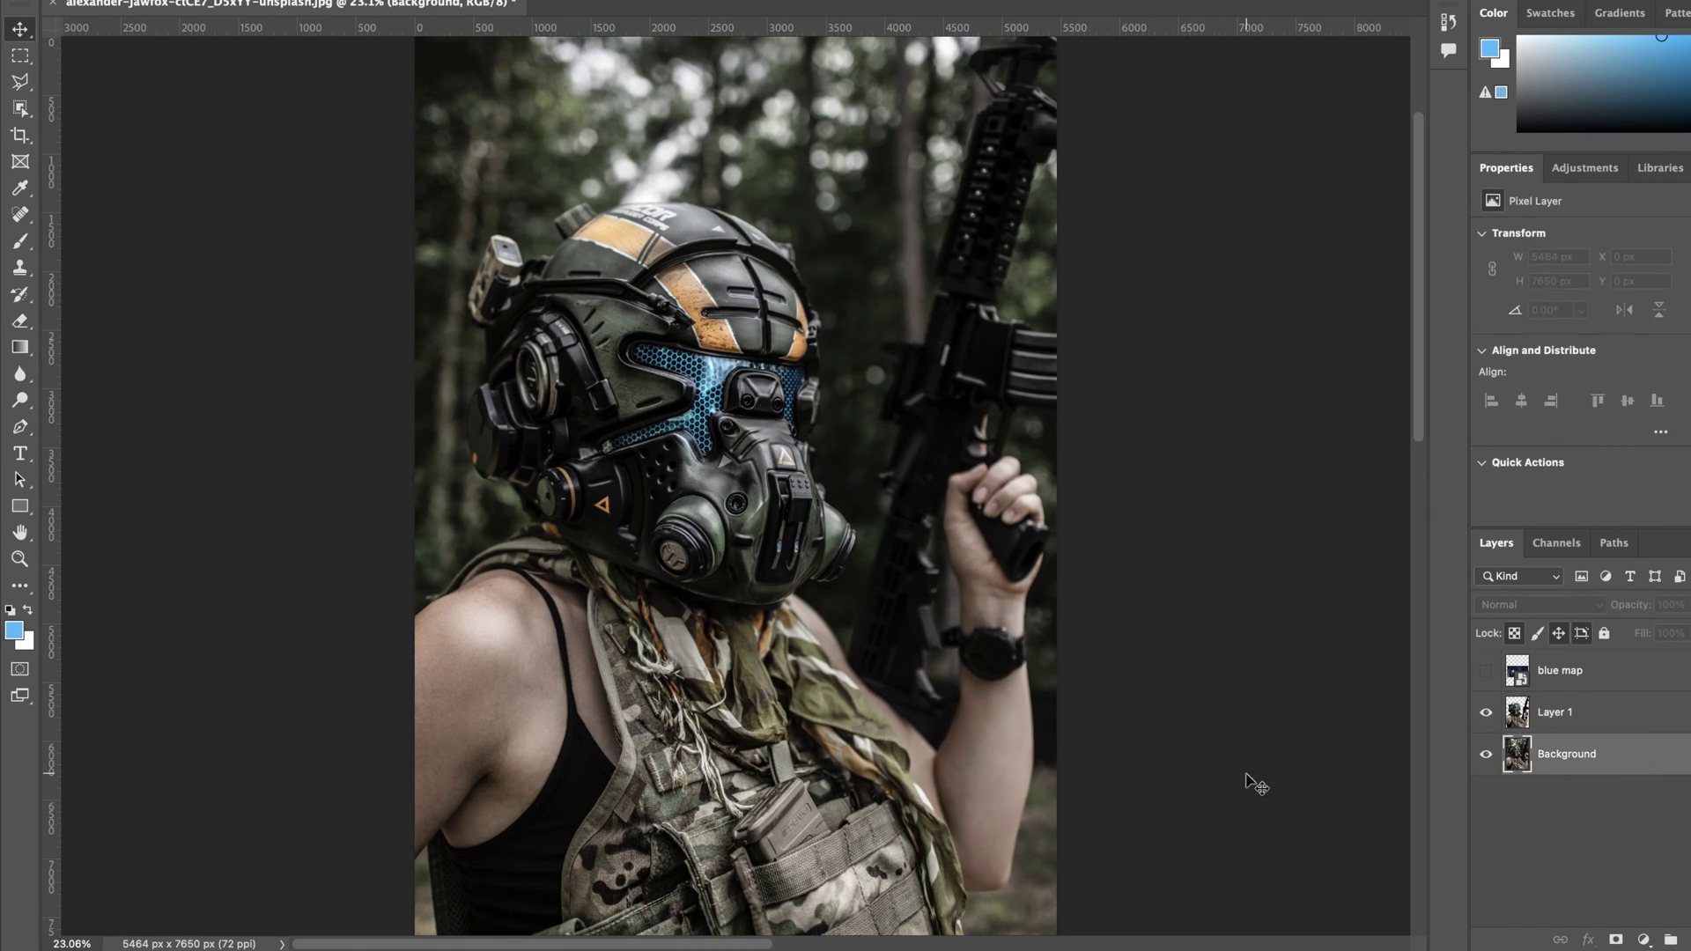
{"action": "key", "text": "ctrl+j"}
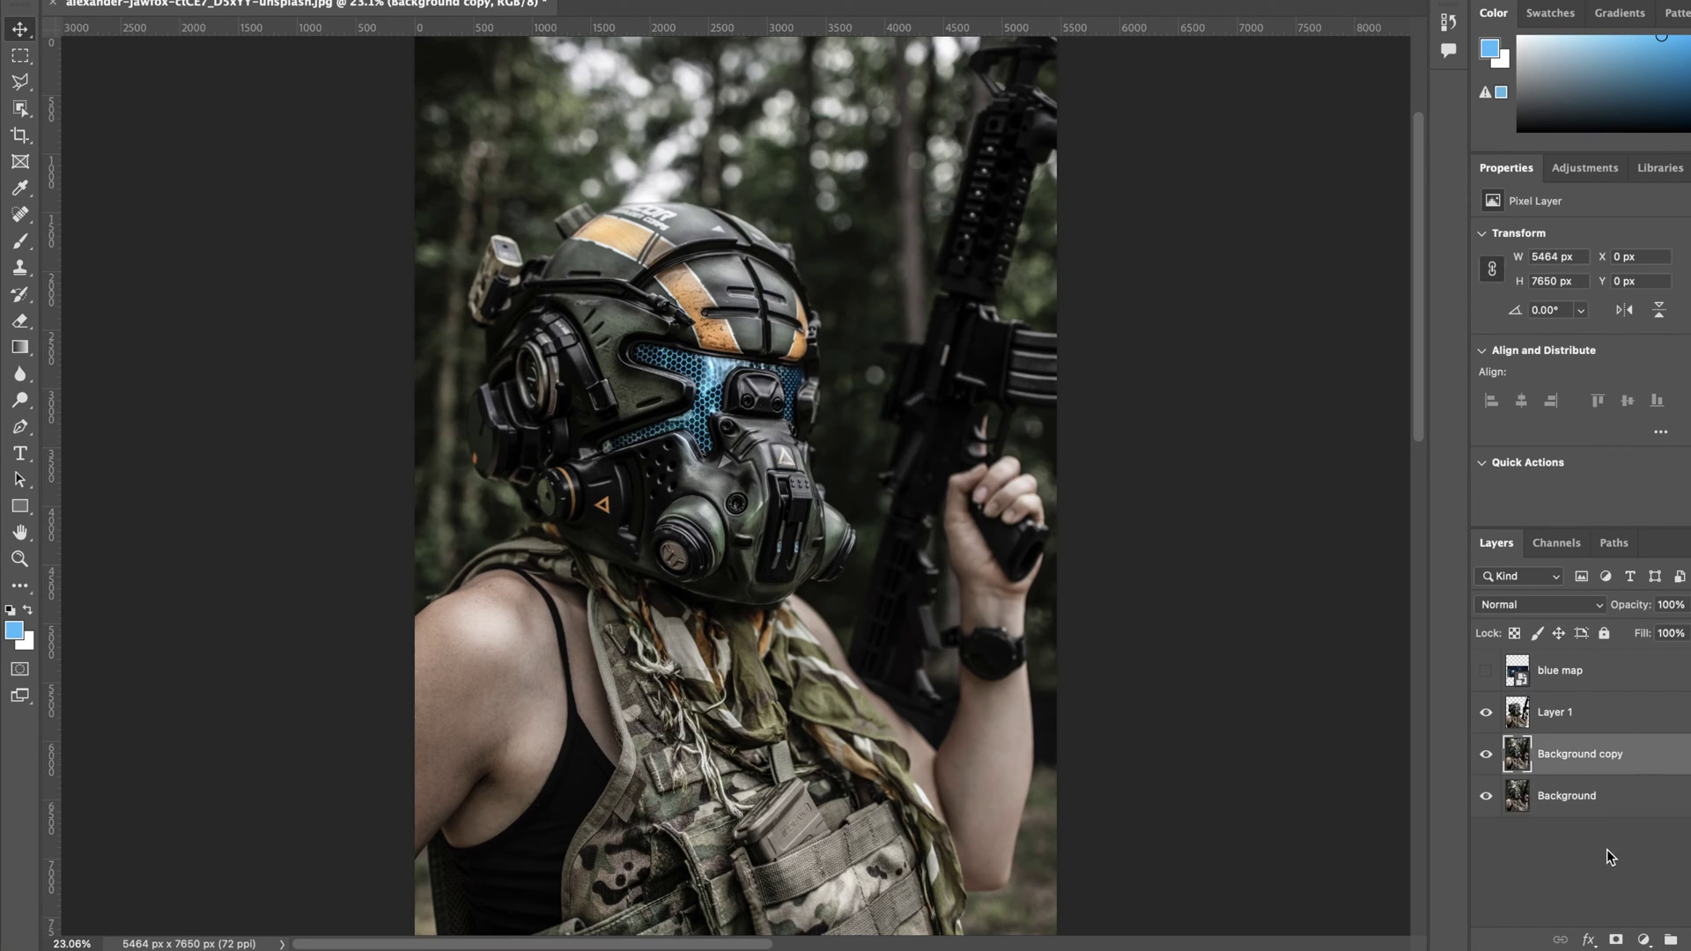
Step: Add a Color Lookup adjustment using the NightFromDay.CUBE 3D LUT and clip it to the background copy
{"action": "left_click", "coordinate": [1643, 941]}
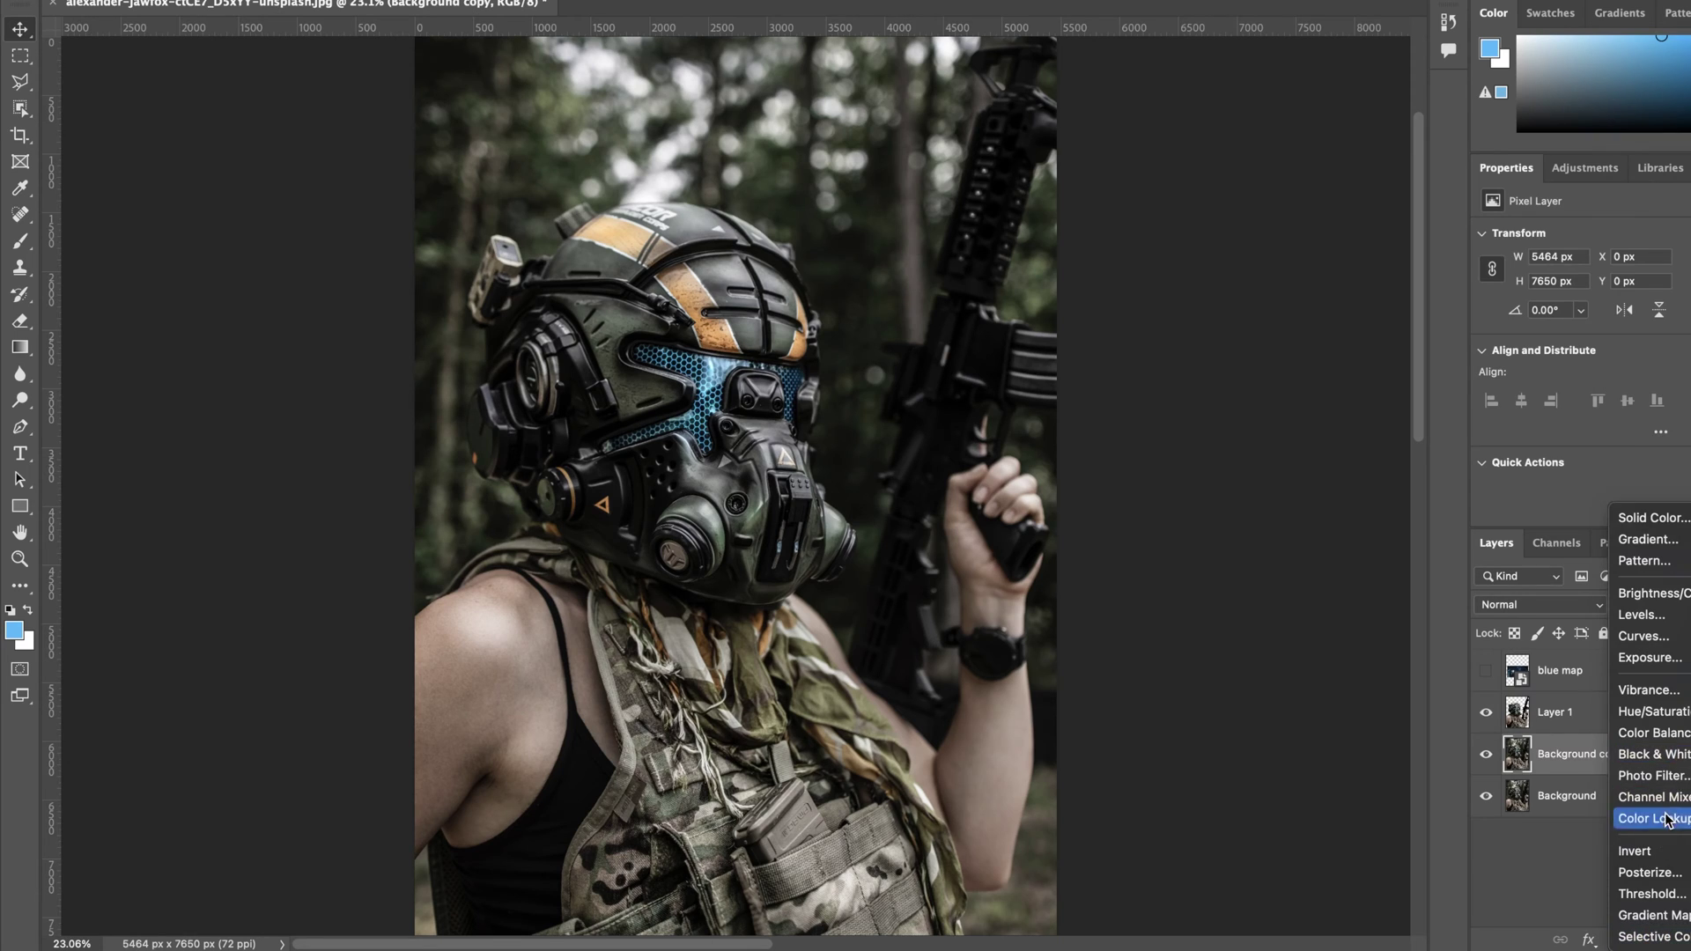
{"action": "left_click", "coordinate": [1660, 811]}
{"action": "left_click", "coordinate": [1635, 242]}
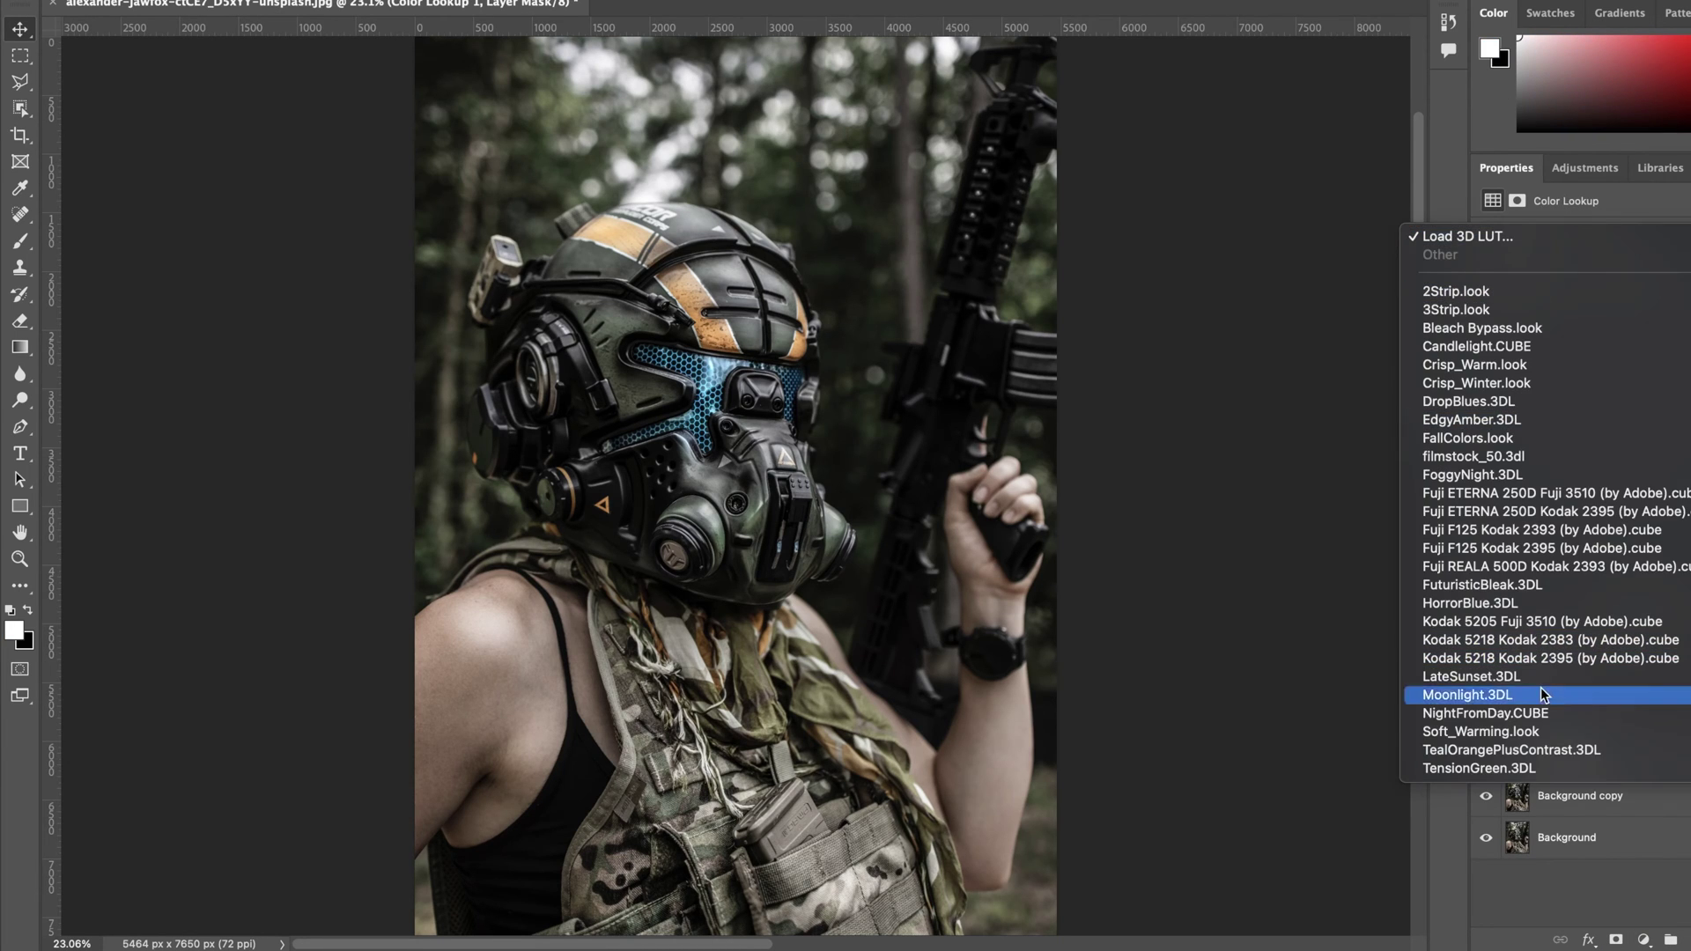
{"action": "left_click", "coordinate": [1489, 716]}
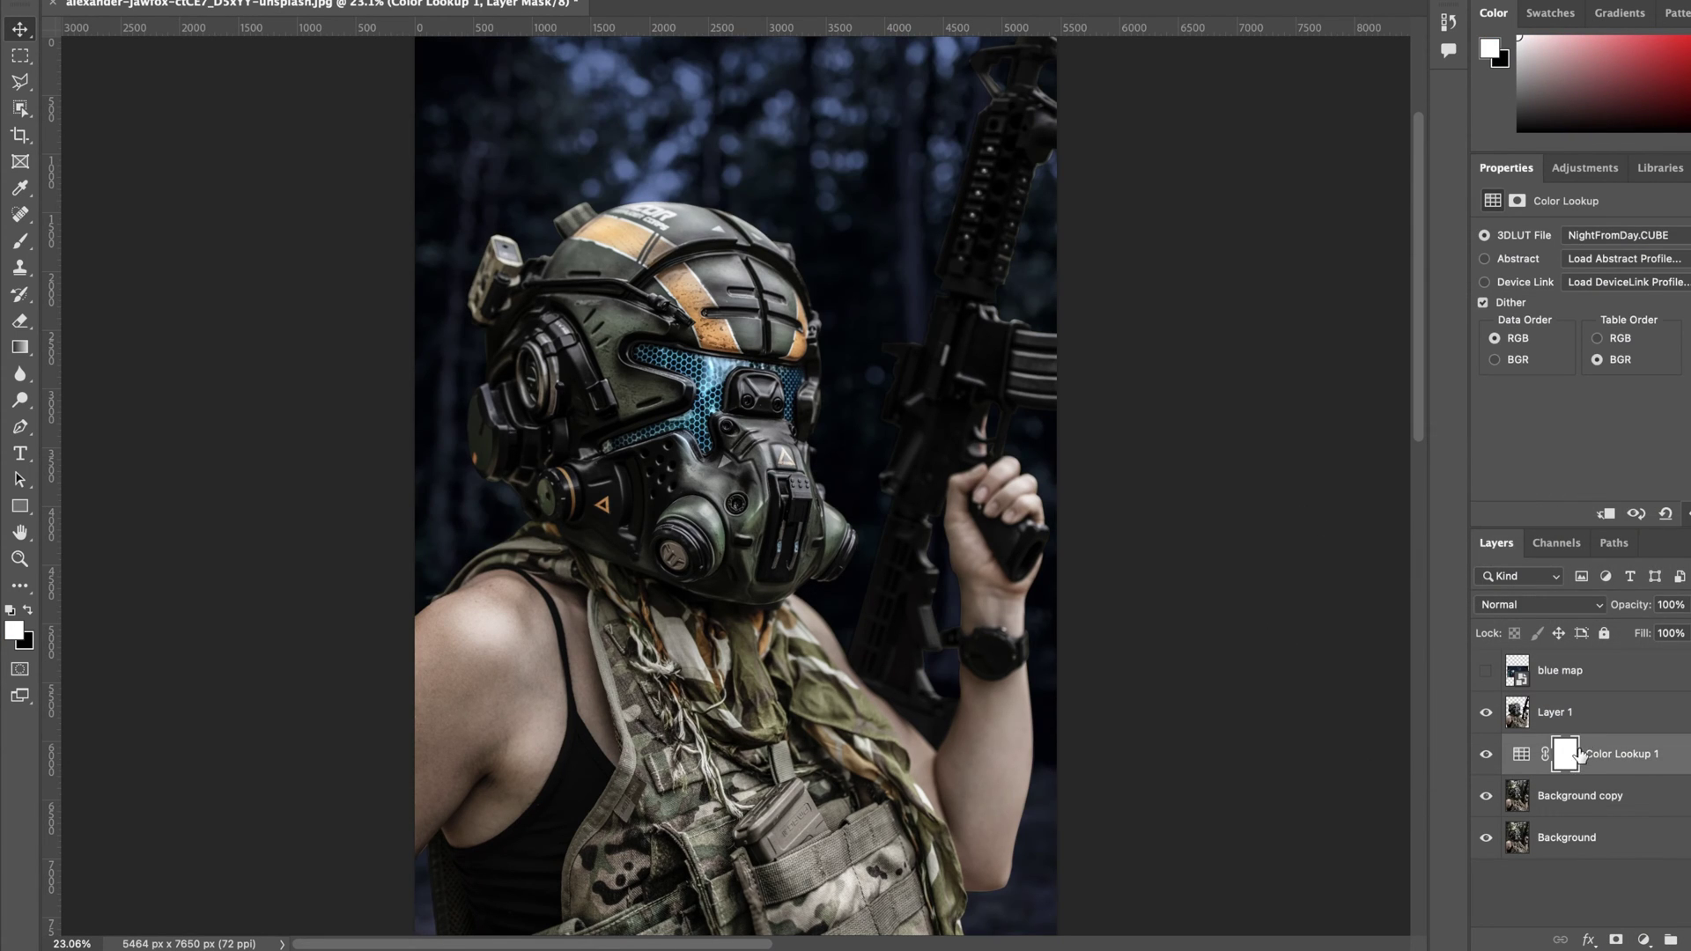
{"action": "left_click", "coordinate": [1523, 769], "text": "alt"}
Step: Duplicate the Color Lookup adjustment, clip the duplicate to the background copy and set its opacity to 50%
{"action": "left_click", "coordinate": [1645, 755]}
{"action": "key", "text": "ctrl+j"}
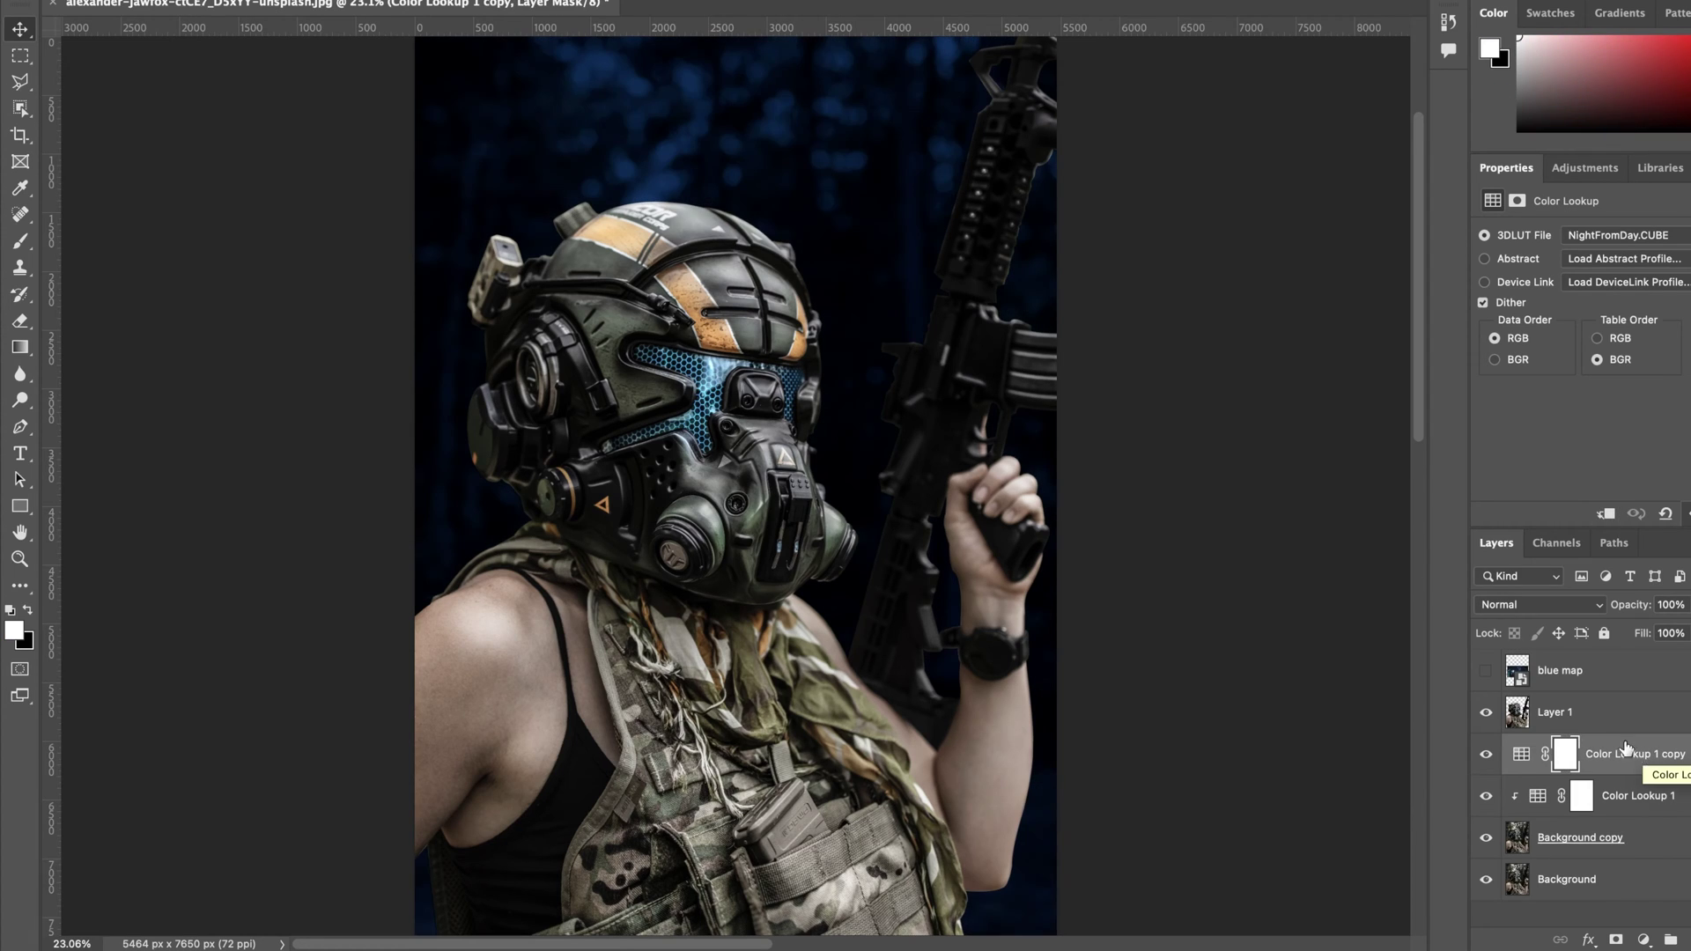
{"action": "left_click", "coordinate": [1534, 773], "text": "alt"}
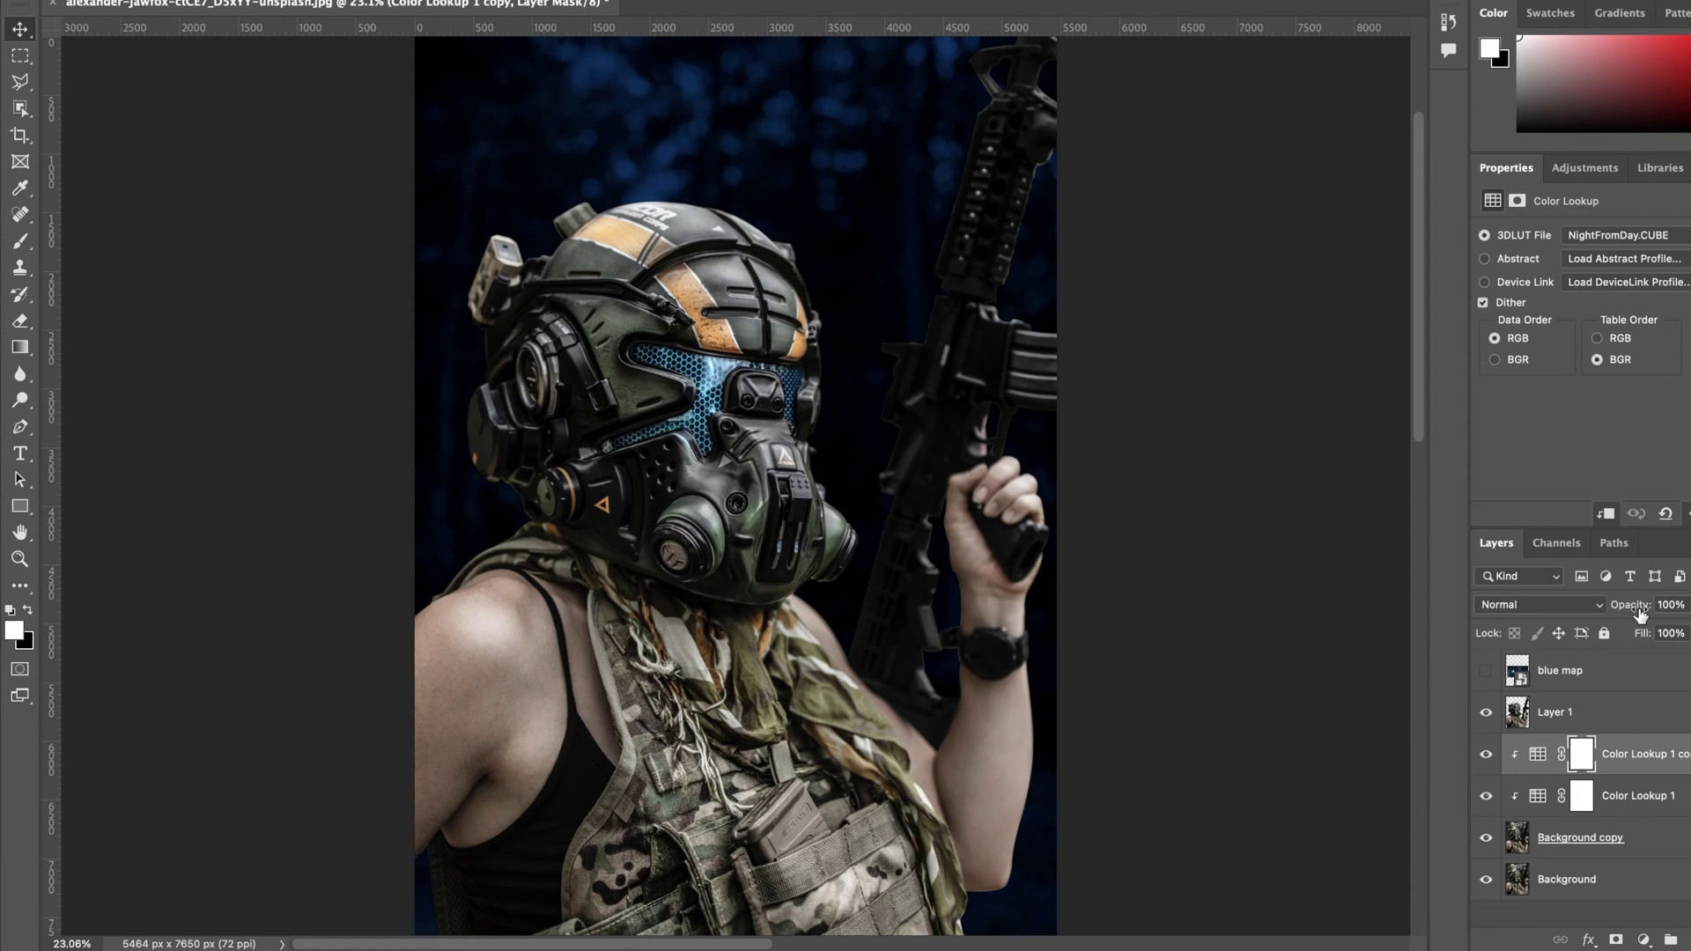
{"action": "left_click_drag", "start_coordinate": [1597, 622], "coordinate": [1583, 627]}
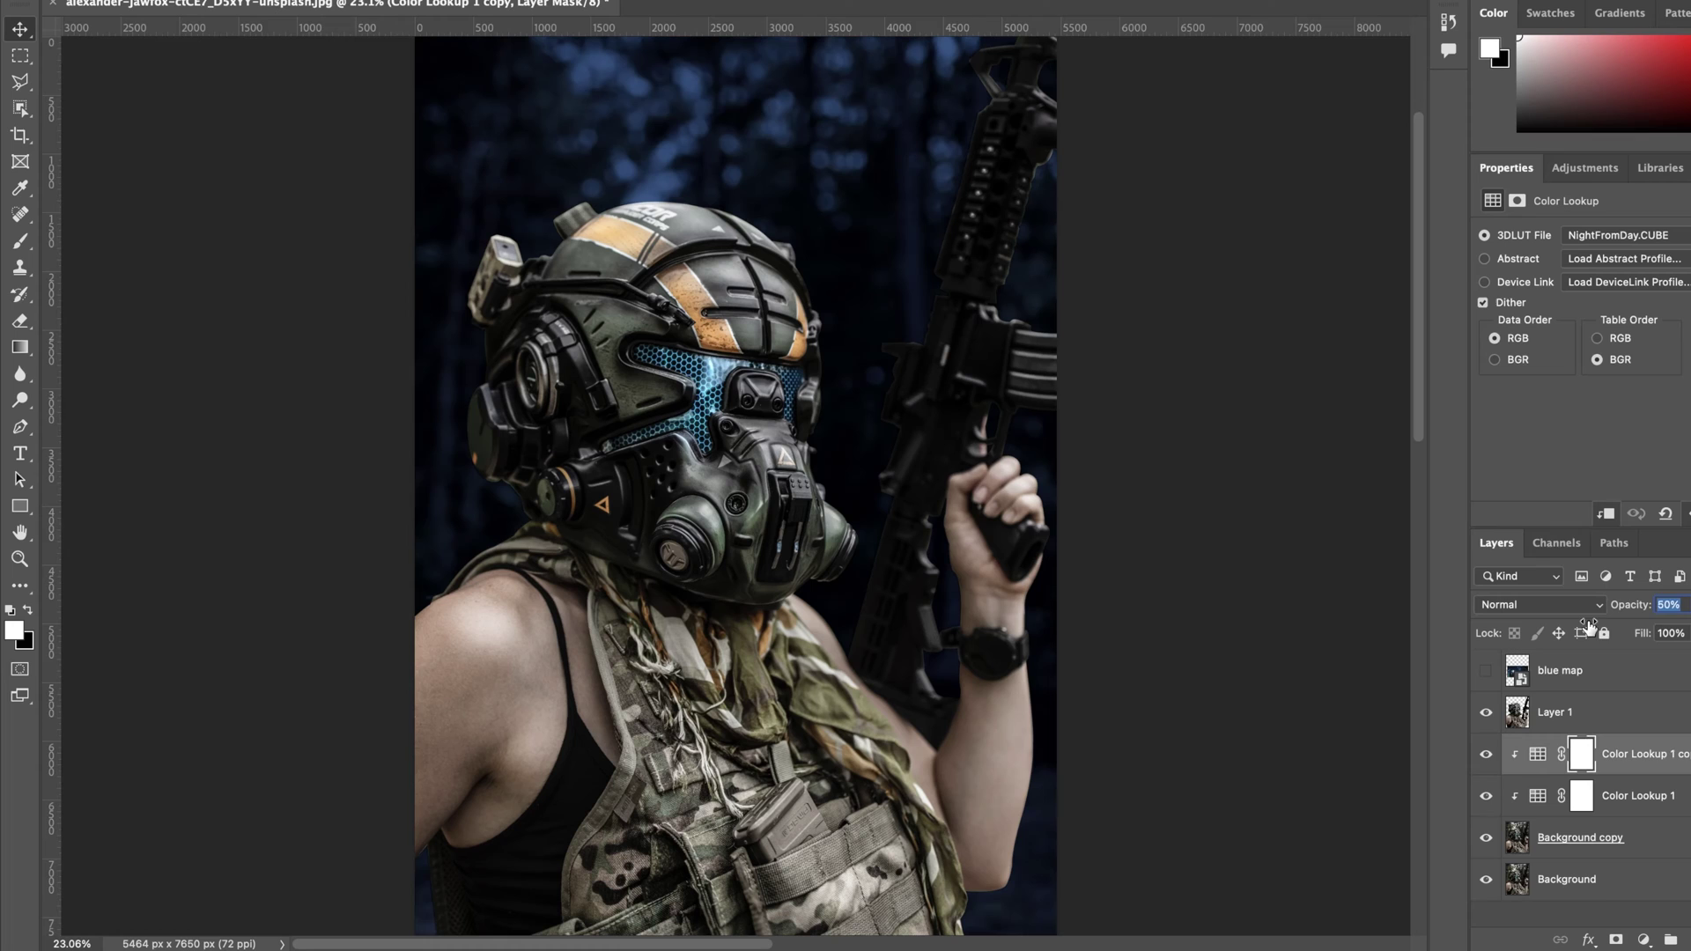
Step: Copy the Color Lookup adjustment above Layer 1, clipped to it, and set the copy's opacity to 100%
{"action": "left_click", "coordinate": [1635, 764]}
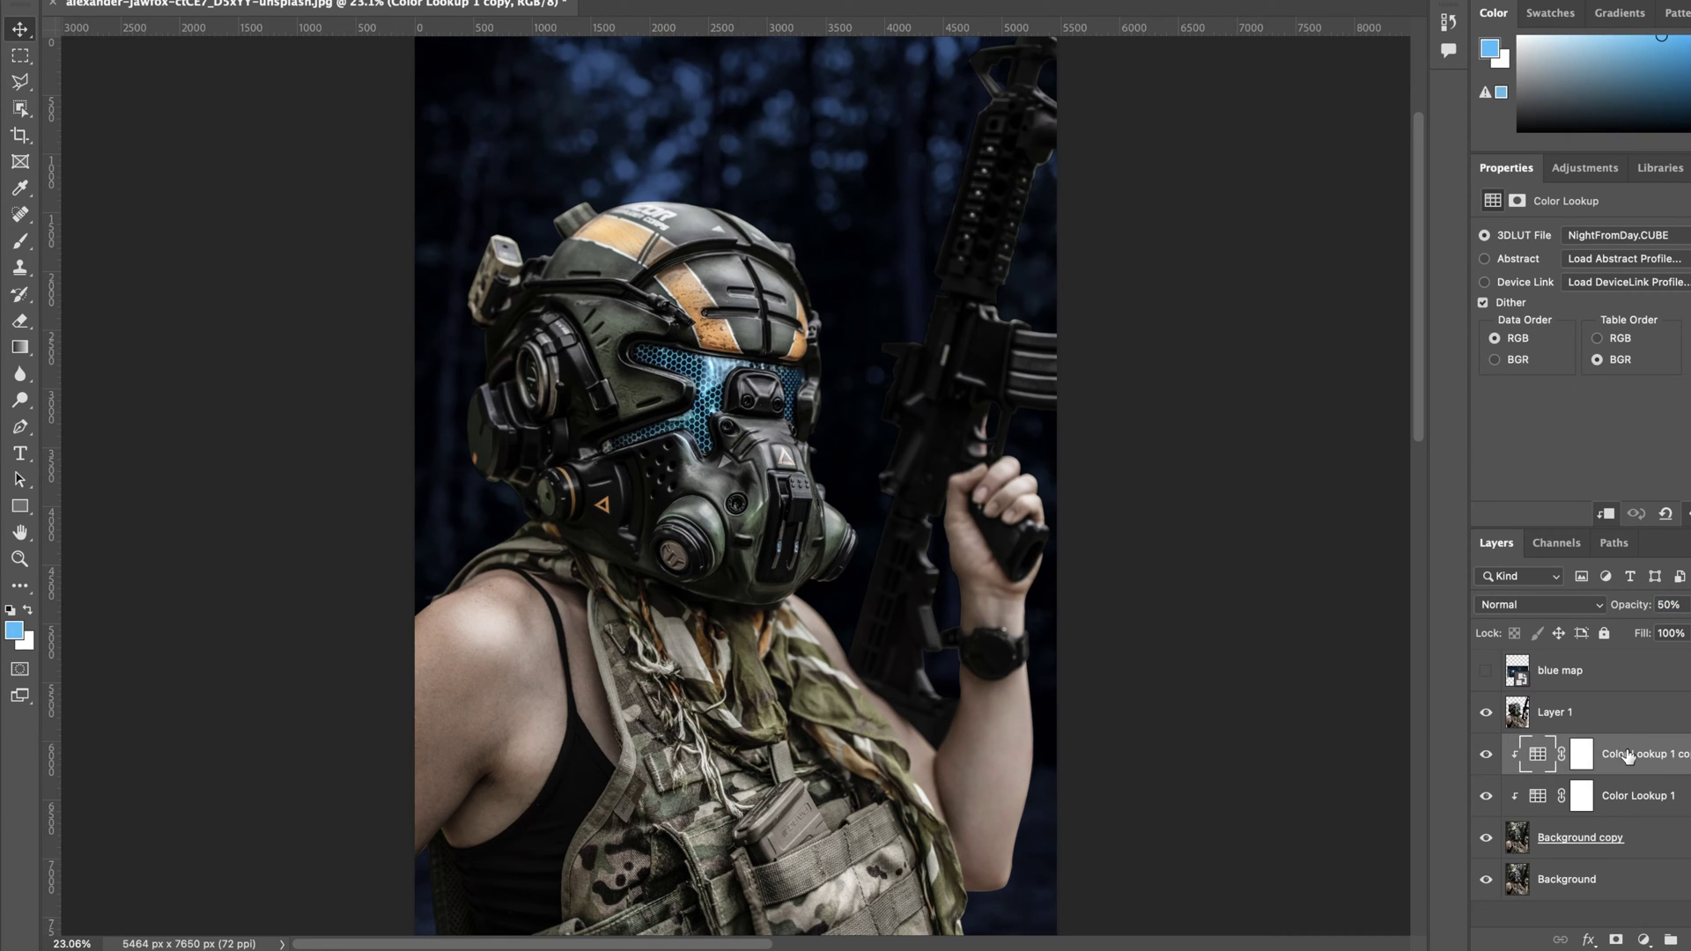
{"action": "left_click_drag", "start_coordinate": [1628, 756], "coordinate": [1626, 692]}
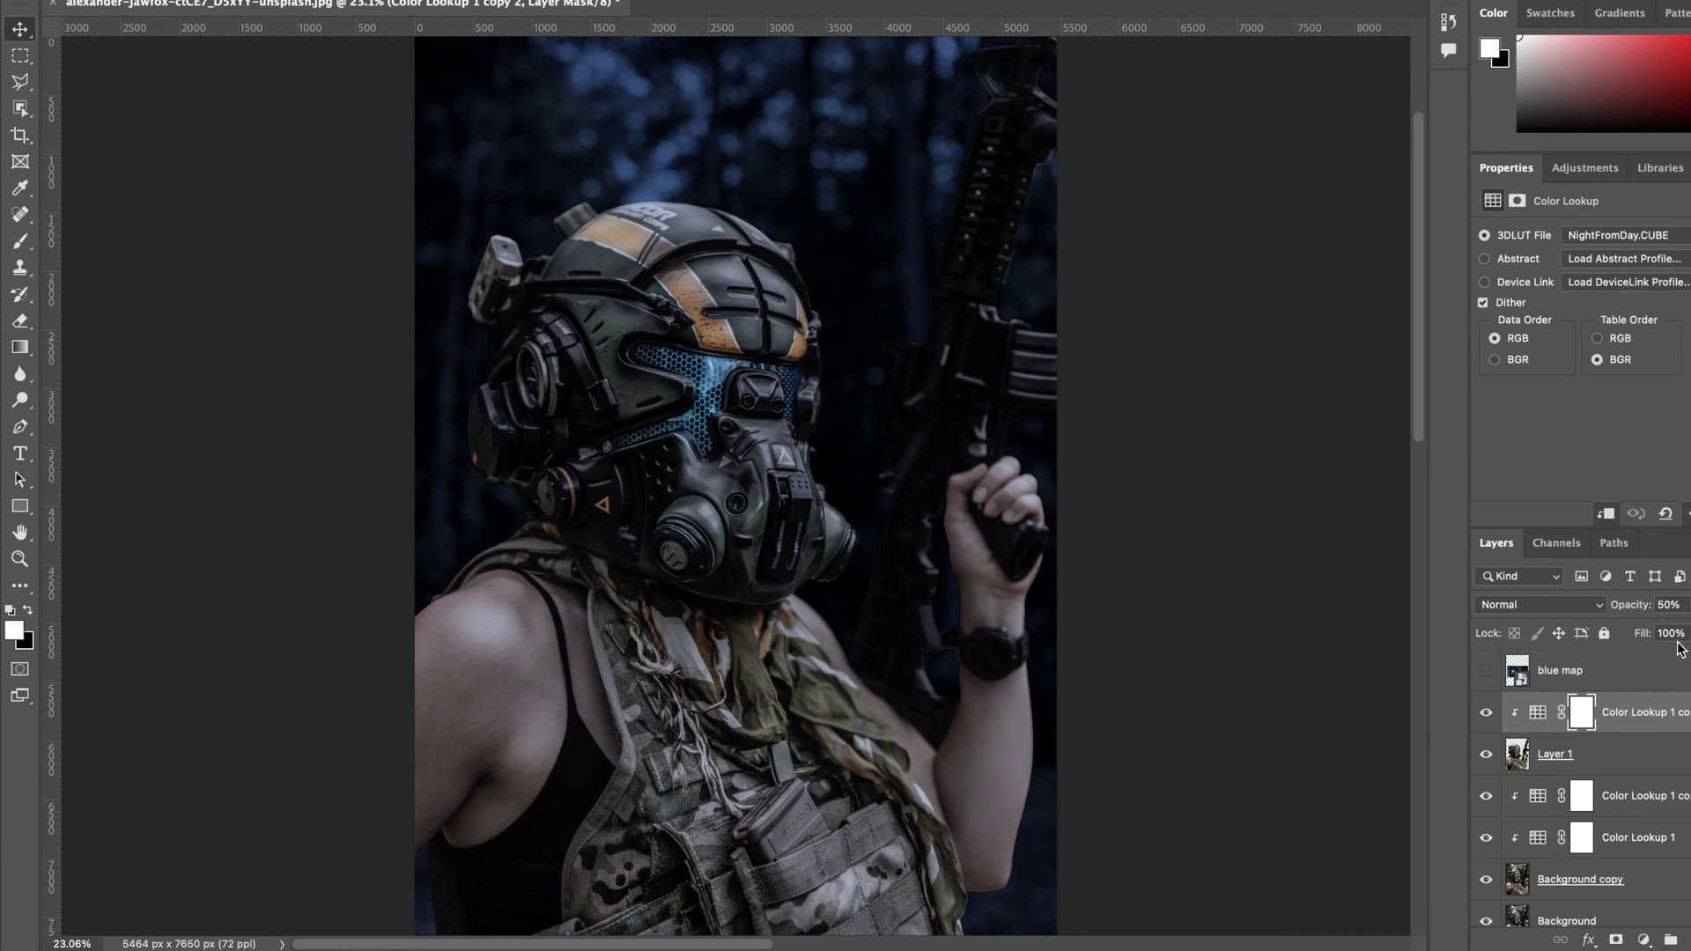
{"action": "key", "text": "Up"}
{"action": "key", "text": "Up"}
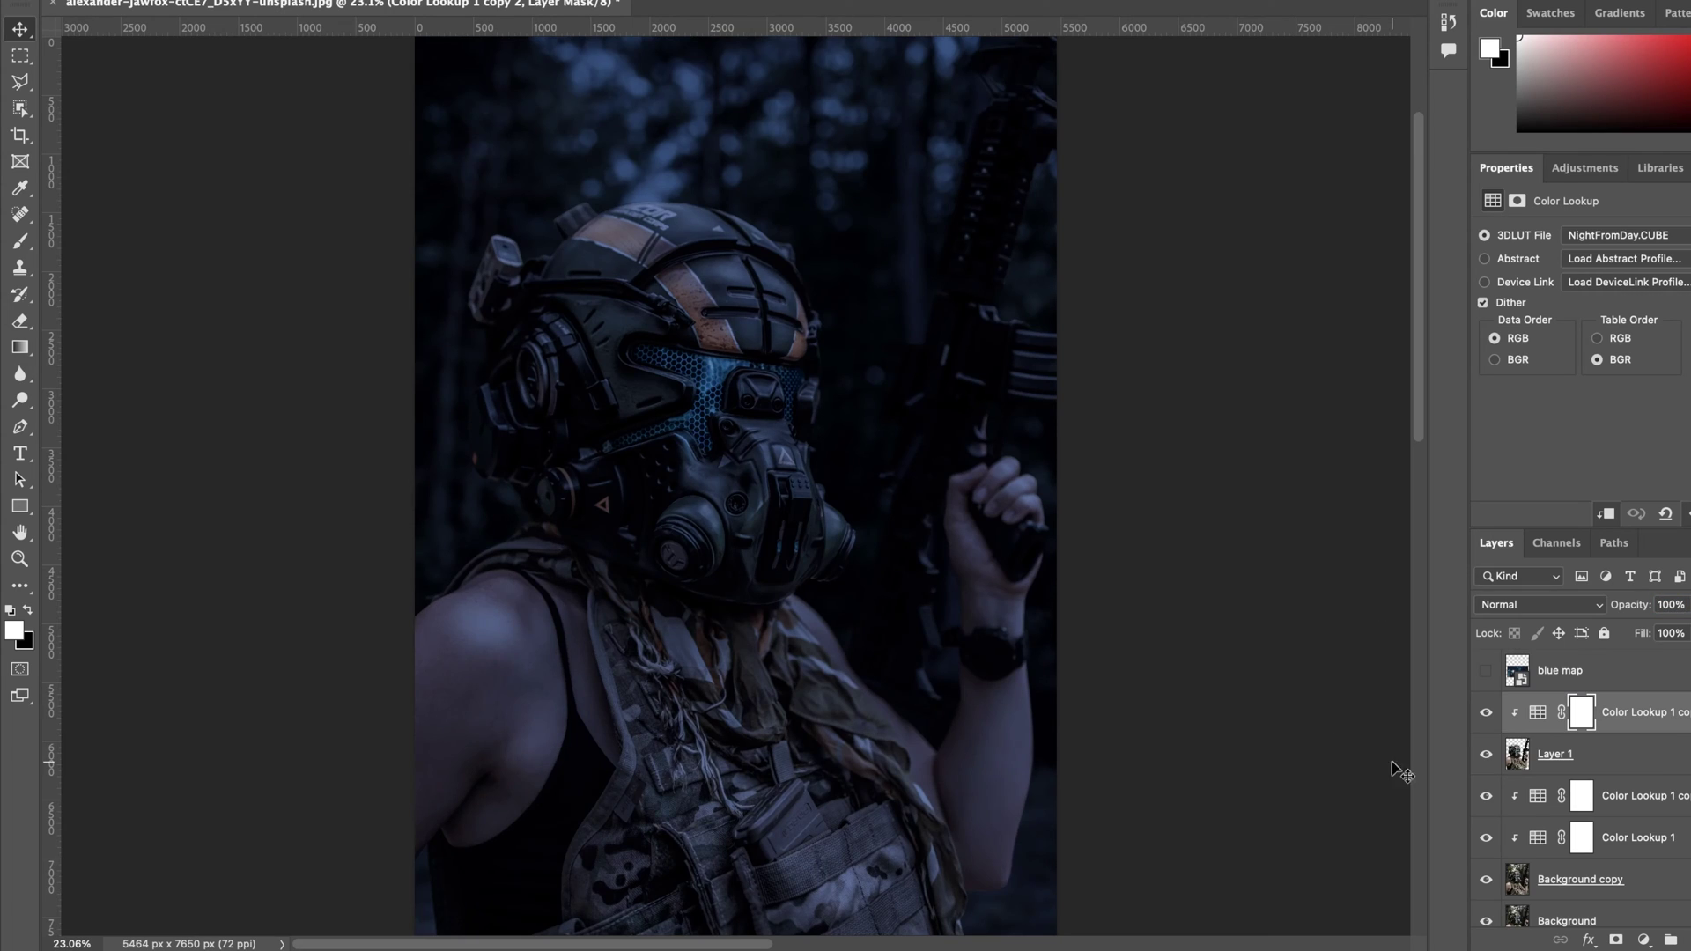
{"action": "left_click", "coordinate": [1489, 802]}
{"action": "left_click", "coordinate": [1489, 803]}
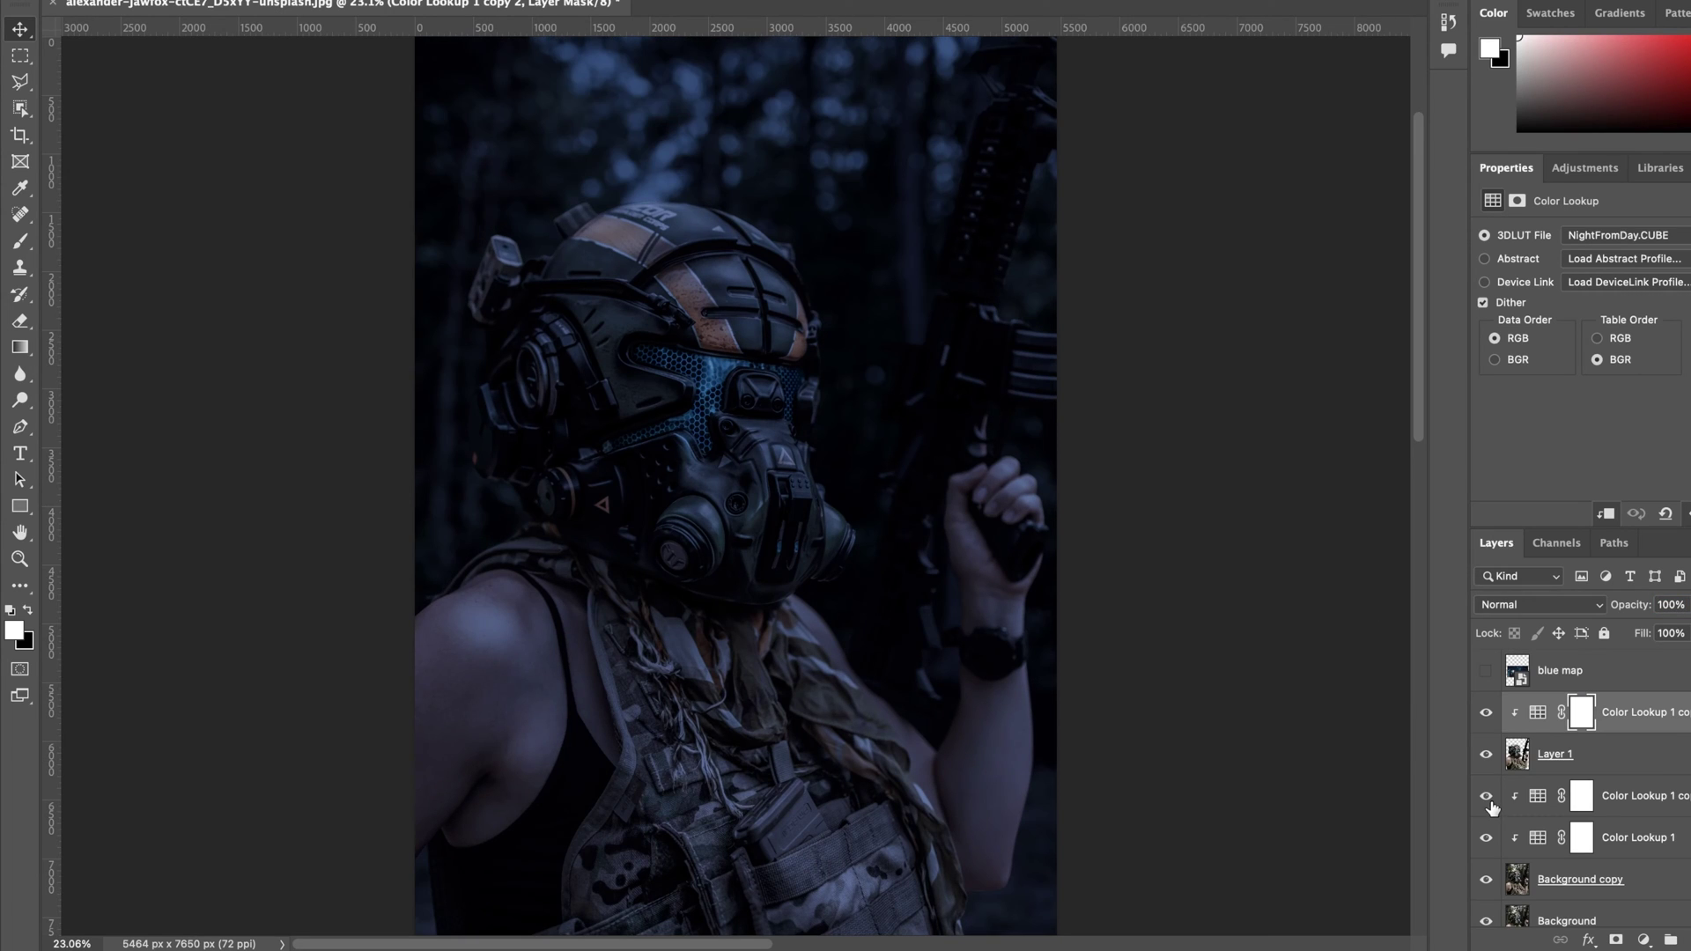
Step: Create an empty layer clipped to Layer 1, directly above it and below its Color Lookup adjustment
{"action": "left_click", "coordinate": [715, 389]}
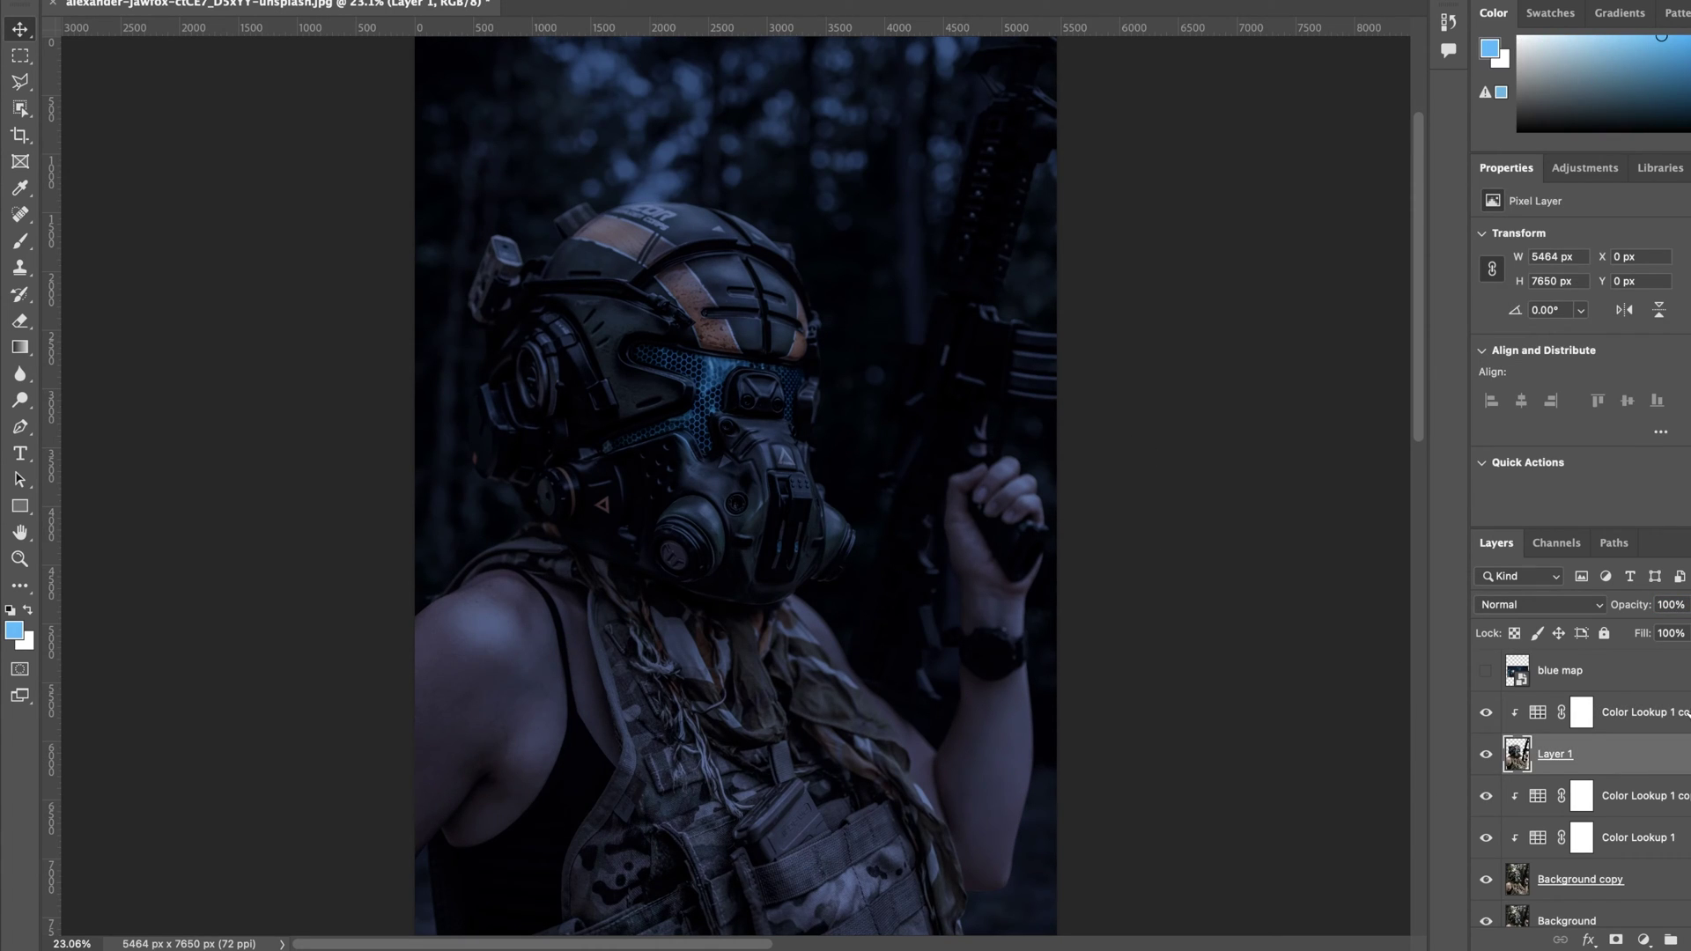
{"action": "key", "text": "alt+bracketright"}
{"action": "left_click", "coordinate": [1644, 755]}
{"action": "left_click", "coordinate": [1689, 940]}
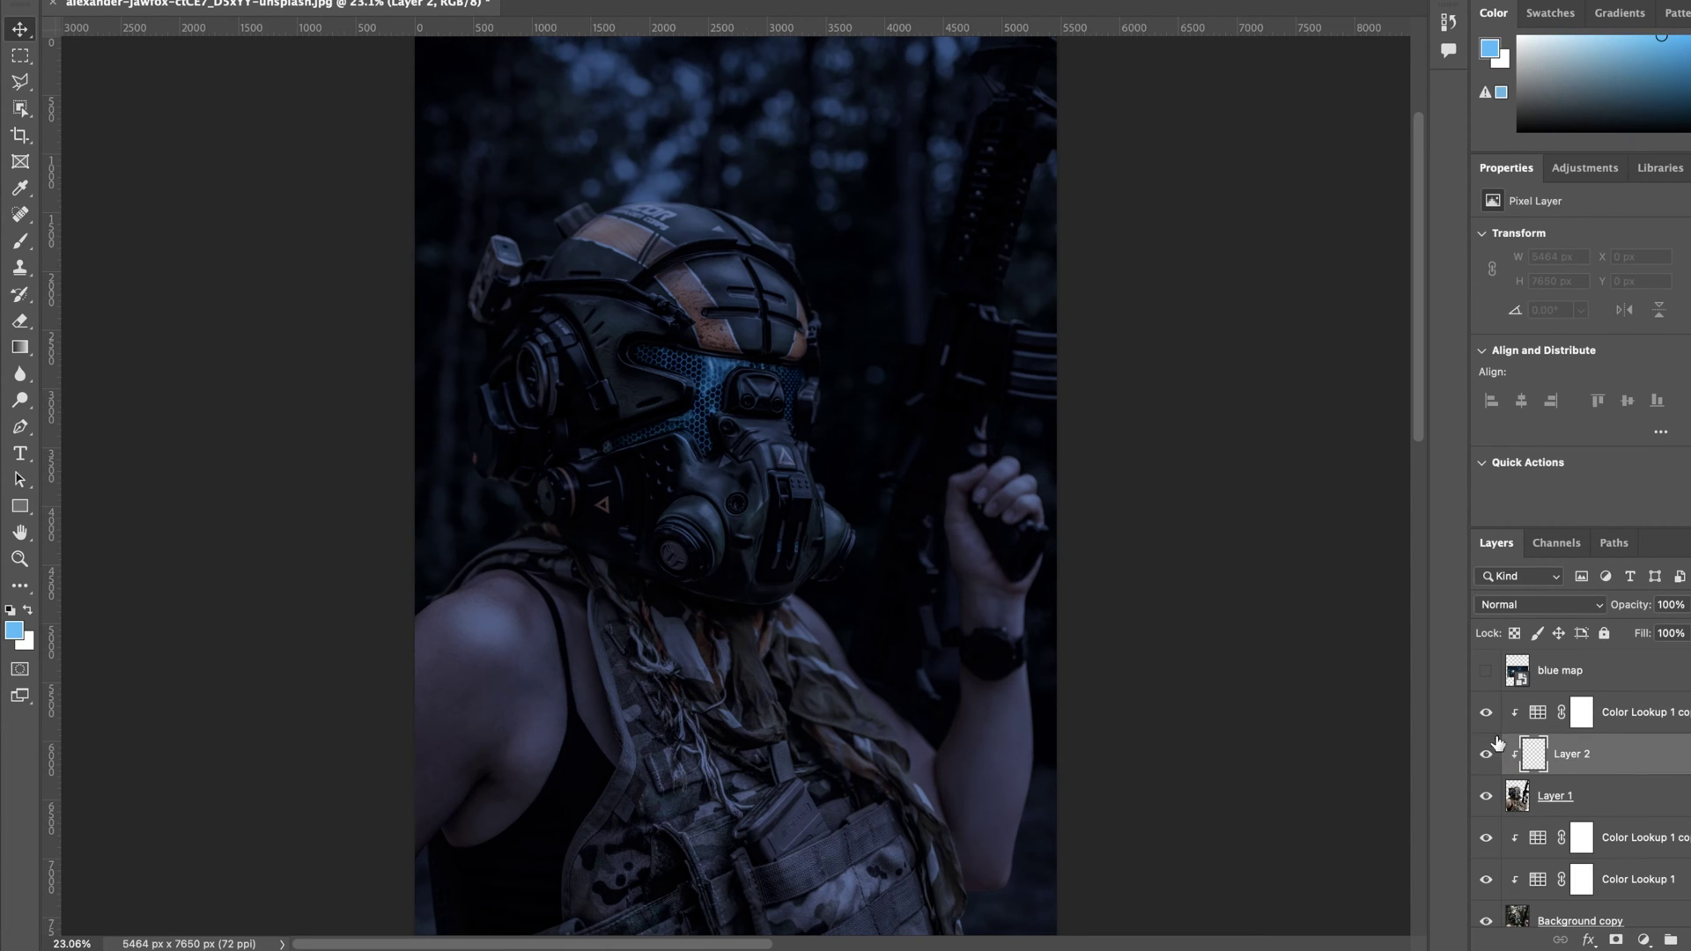
{"action": "key", "text": "ctrl+plus"}
{"action": "key", "text": "ctrl+plus"}
{"action": "key", "text": "ctrl+plus"}
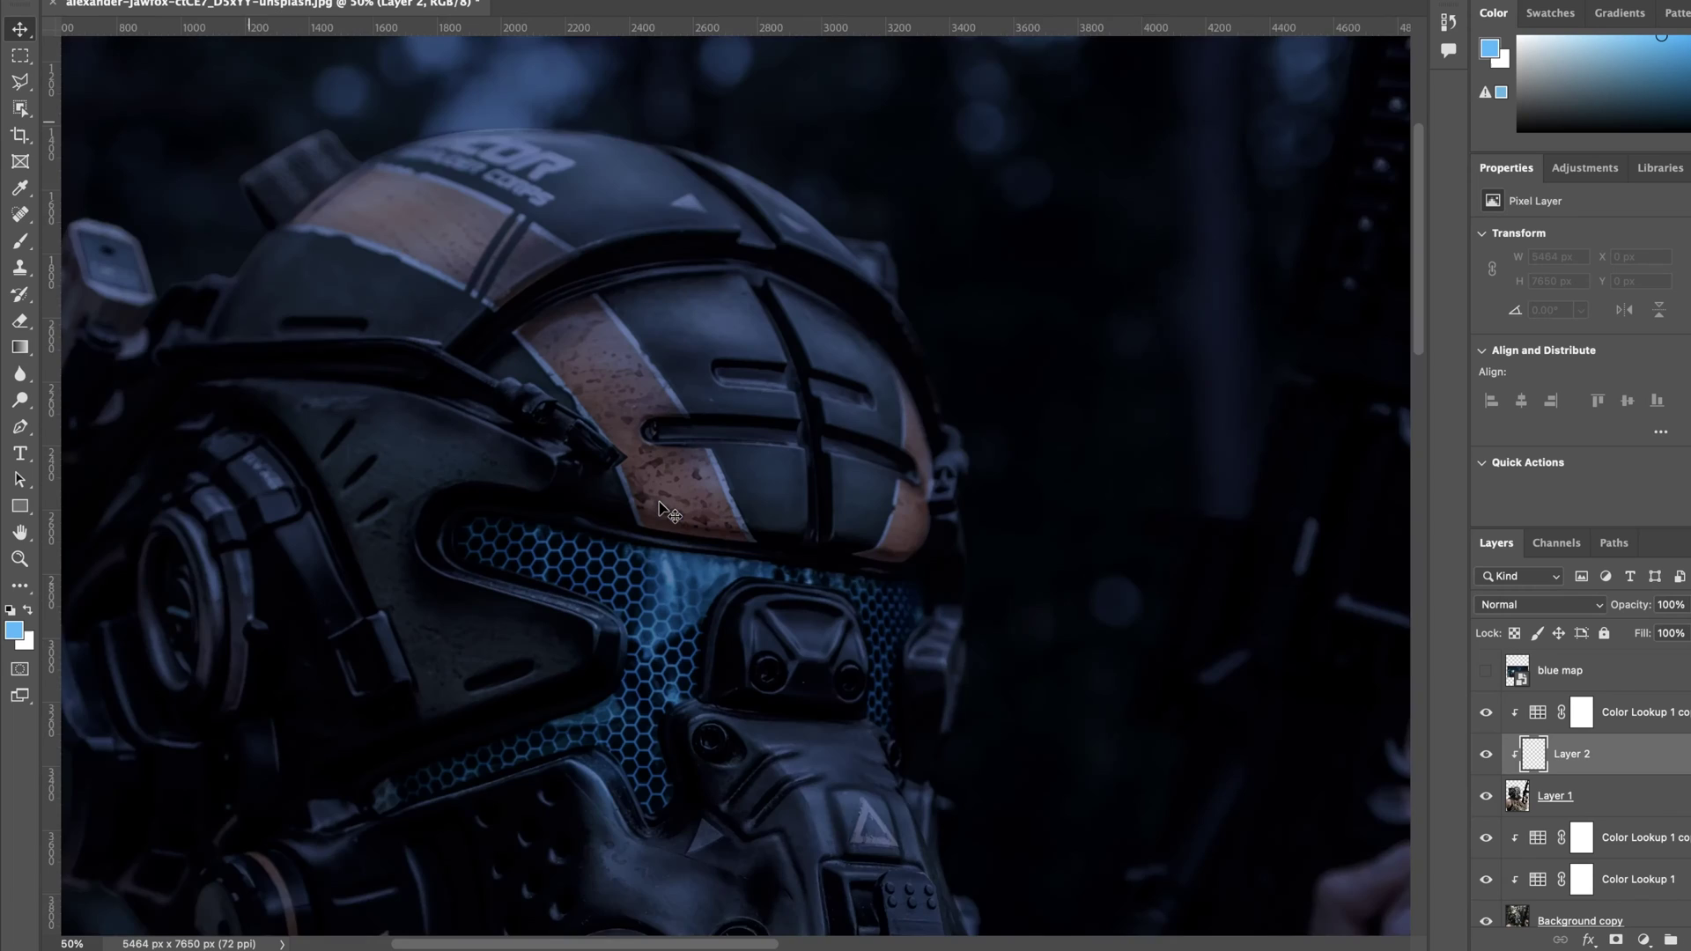
{"action": "key", "text": "ctrl+plus"}
{"action": "key", "text": "ctrl+plus"}
{"action": "scroll", "coordinate": [1051, 383], "scroll_direction": "down", "scroll_amount": 3}
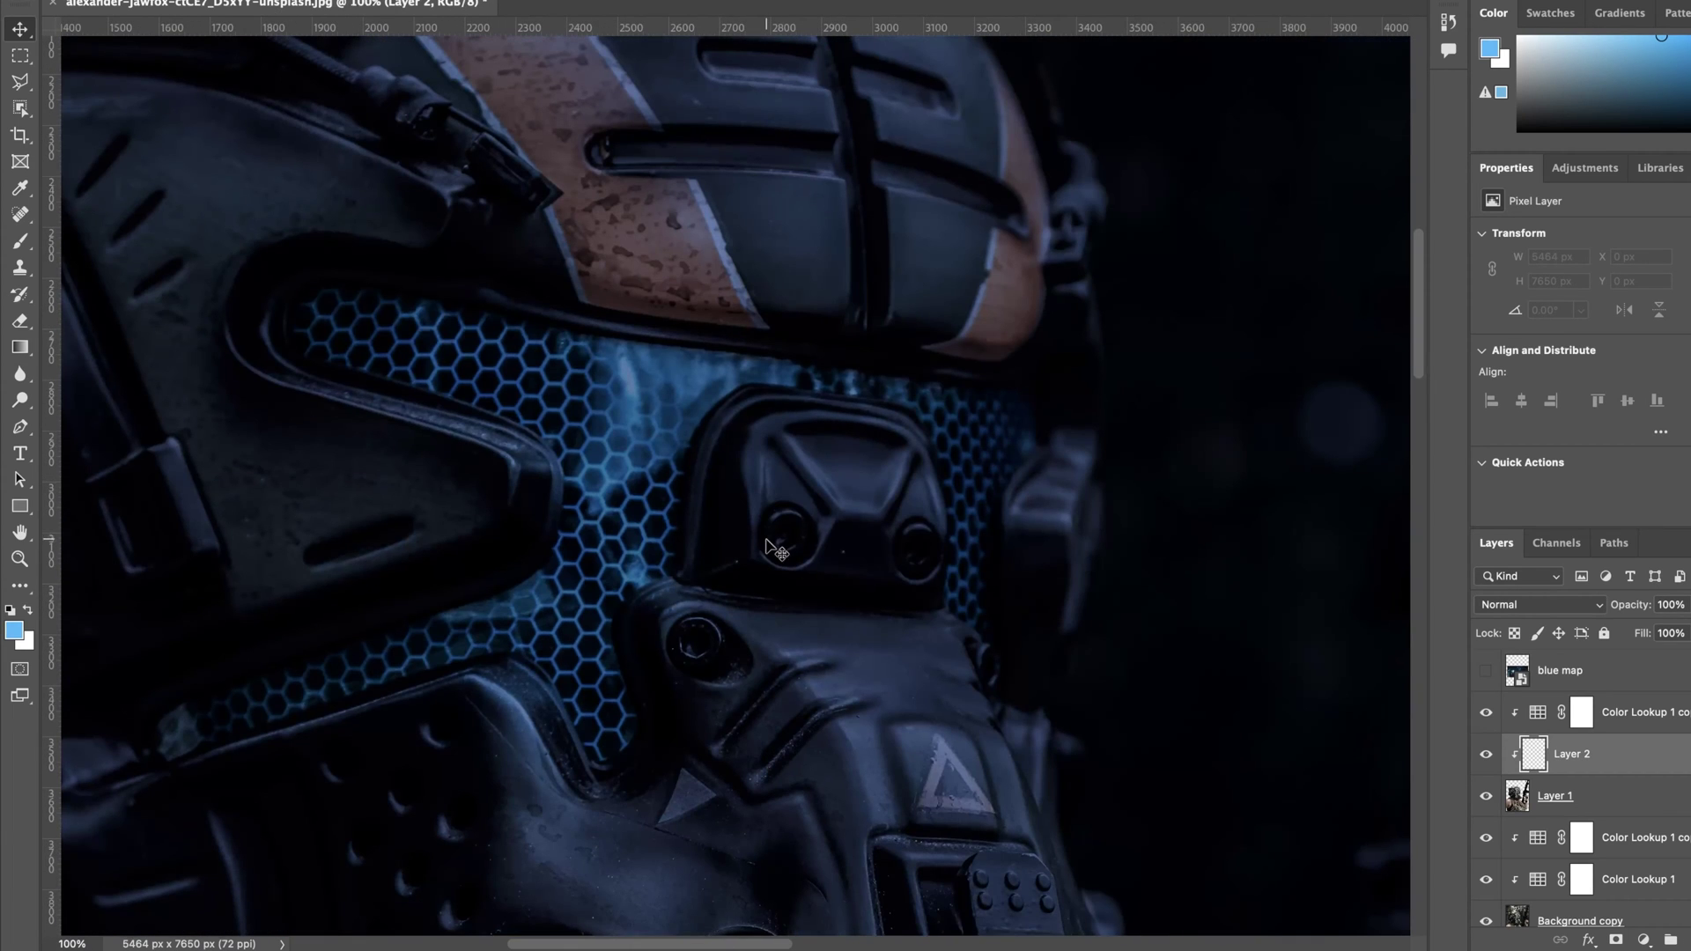
{"action": "left_click_drag", "start_coordinate": [158, 771], "coordinate": [214, 800]}
{"action": "left_click", "coordinate": [378, 695]}
{"action": "left_click", "coordinate": [457, 676]}
{"action": "left_click_drag", "start_coordinate": [543, 674], "coordinate": [585, 720]}
{"action": "key", "text": "ctrl+z"}
{"action": "key", "text": "ctrl+z"}
{"action": "key", "text": "ctrl+z"}
{"action": "key", "text": "ctrl+z"}
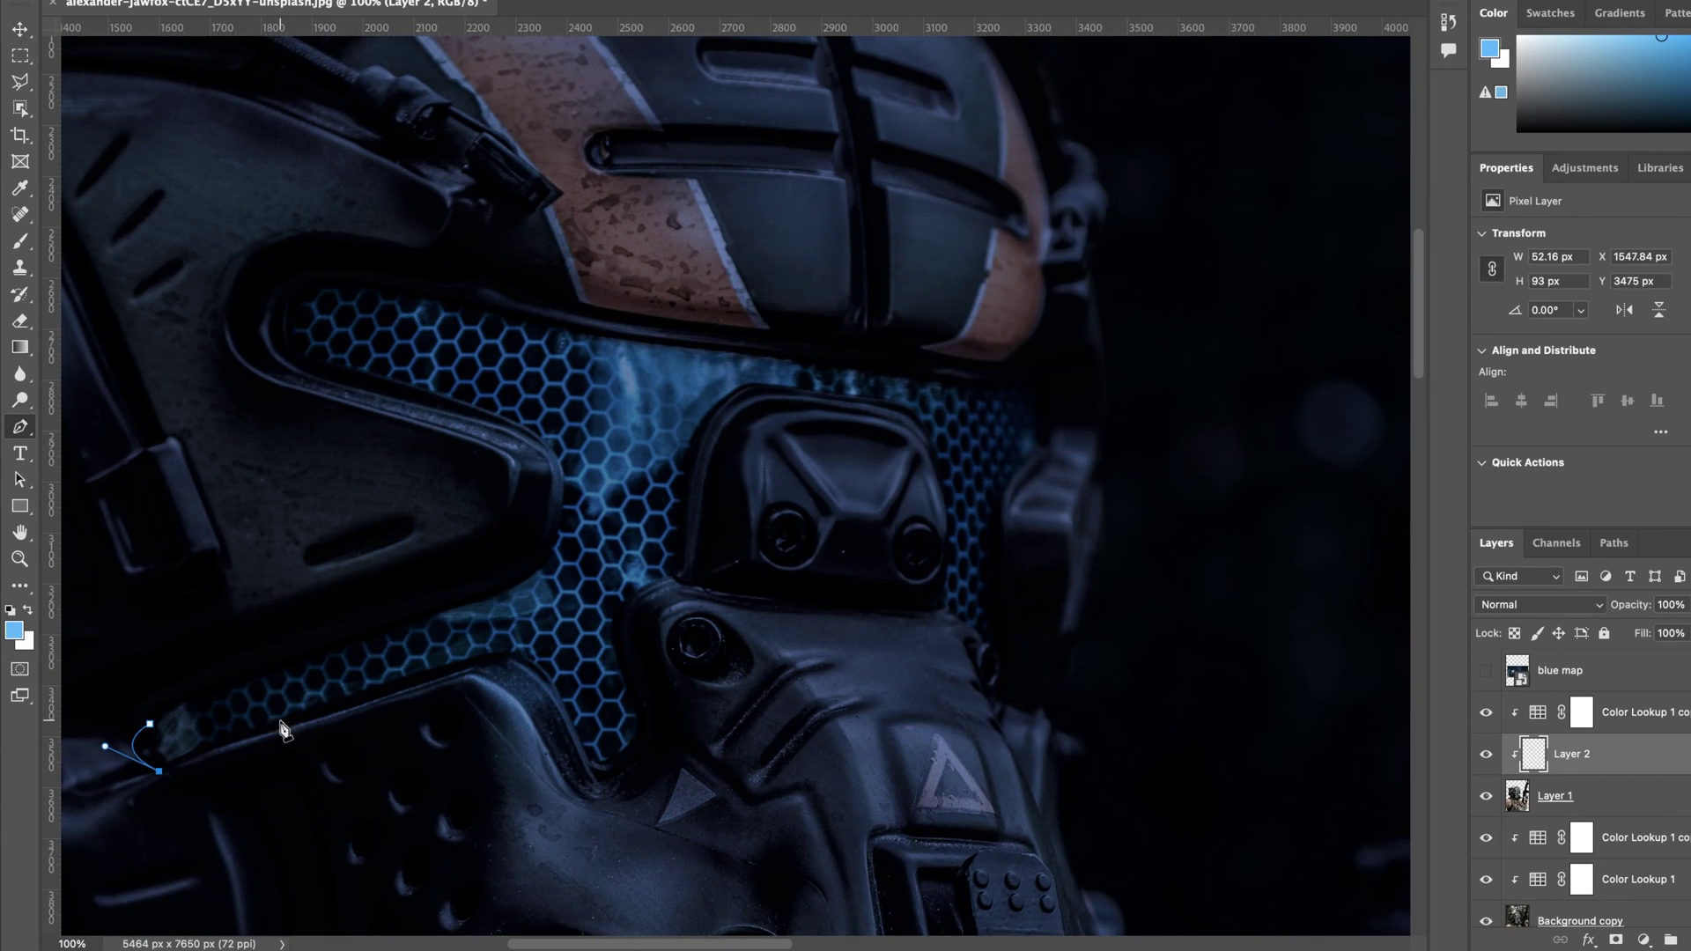
Step: Trace the lower edge of the honeycomb visor and around the raised centre block with the Pen tool
{"action": "left_click_drag", "start_coordinate": [281, 722], "coordinate": [341, 717]}
{"action": "left_click", "coordinate": [457, 665]}
{"action": "left_click_drag", "start_coordinate": [541, 671], "coordinate": [559, 684]}
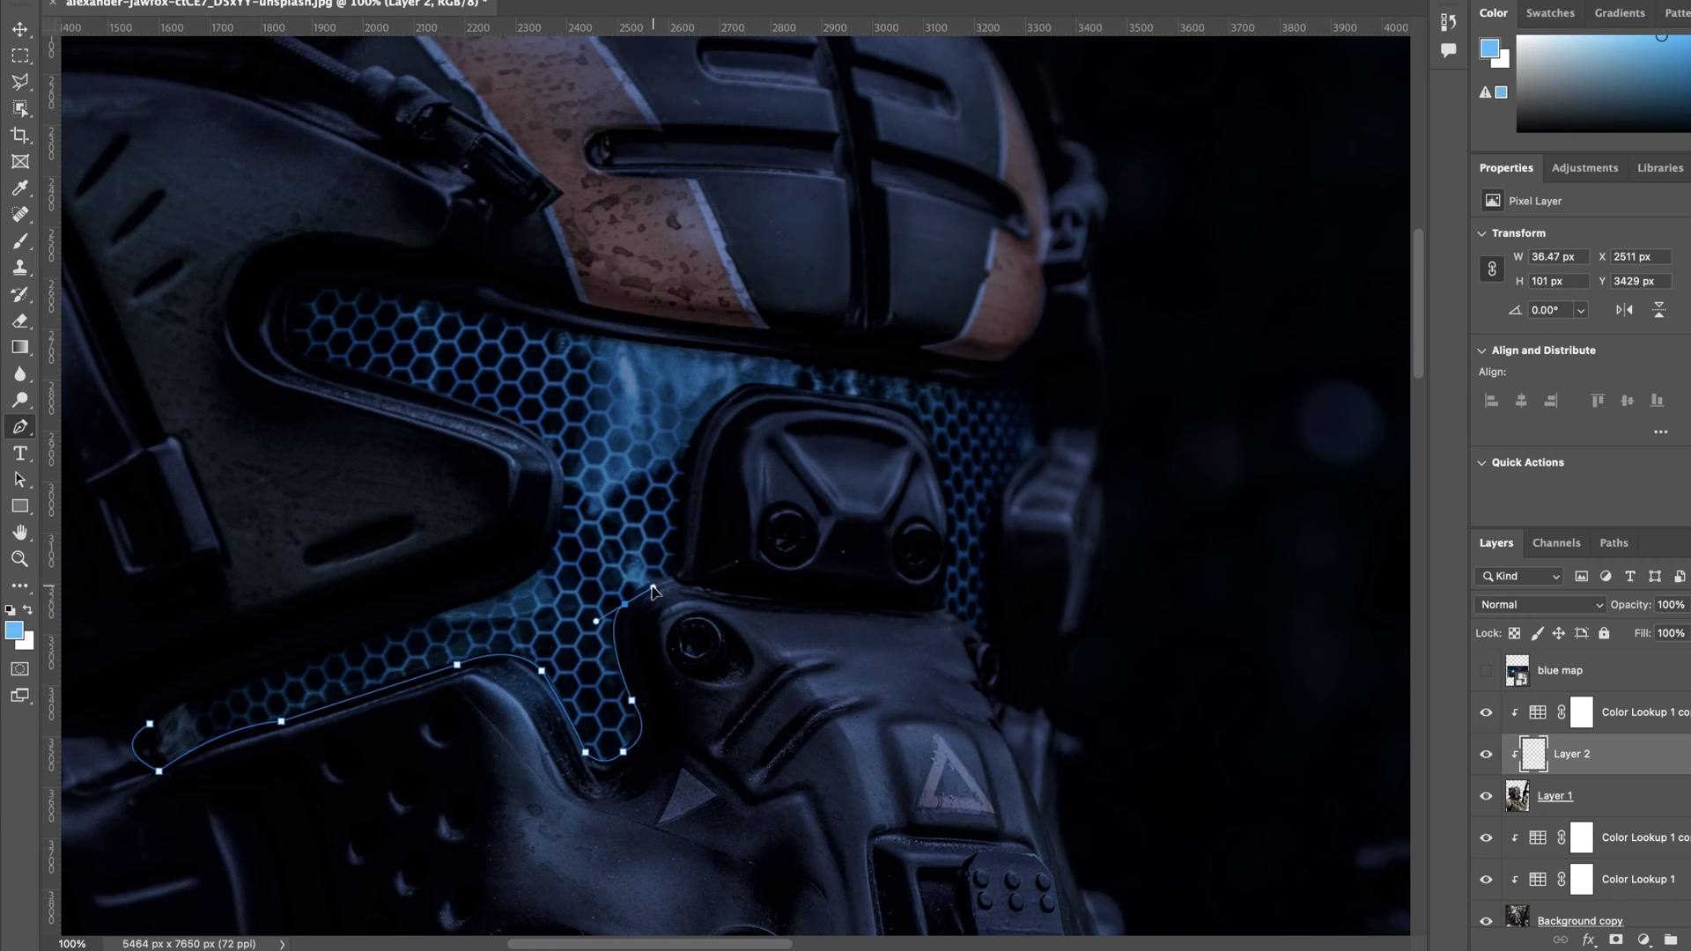
{"action": "left_click_drag", "start_coordinate": [652, 588], "coordinate": [651, 589]}
{"action": "left_click_drag", "start_coordinate": [673, 578], "coordinate": [686, 575]}
{"action": "left_click_drag", "start_coordinate": [688, 534], "coordinate": [687, 502]}
{"action": "left_click_drag", "start_coordinate": [755, 387], "coordinate": [911, 418]}
{"action": "left_click_drag", "start_coordinate": [942, 496], "coordinate": [931, 546]}
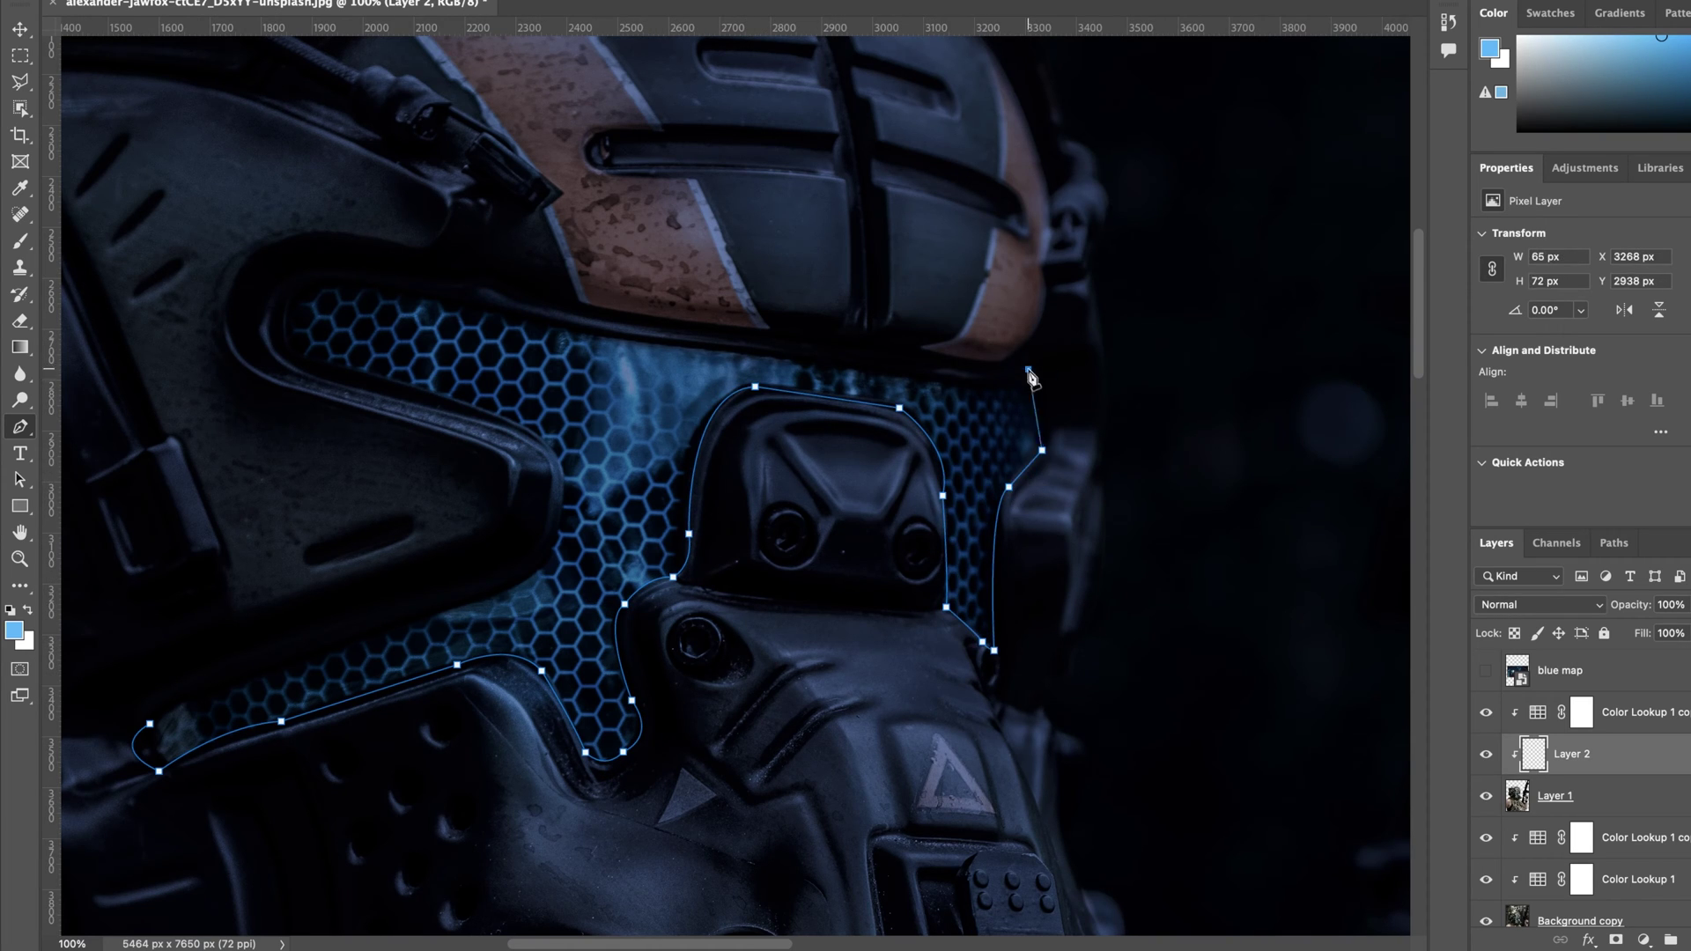
Step: Trace the visor's upper edge and its notched inner side, close the path and convert it to a selection
{"action": "left_click", "coordinate": [461, 307]}
{"action": "left_click", "coordinate": [347, 285]}
{"action": "left_click_drag", "start_coordinate": [280, 327], "coordinate": [284, 337]}
{"action": "left_click", "coordinate": [532, 433]}
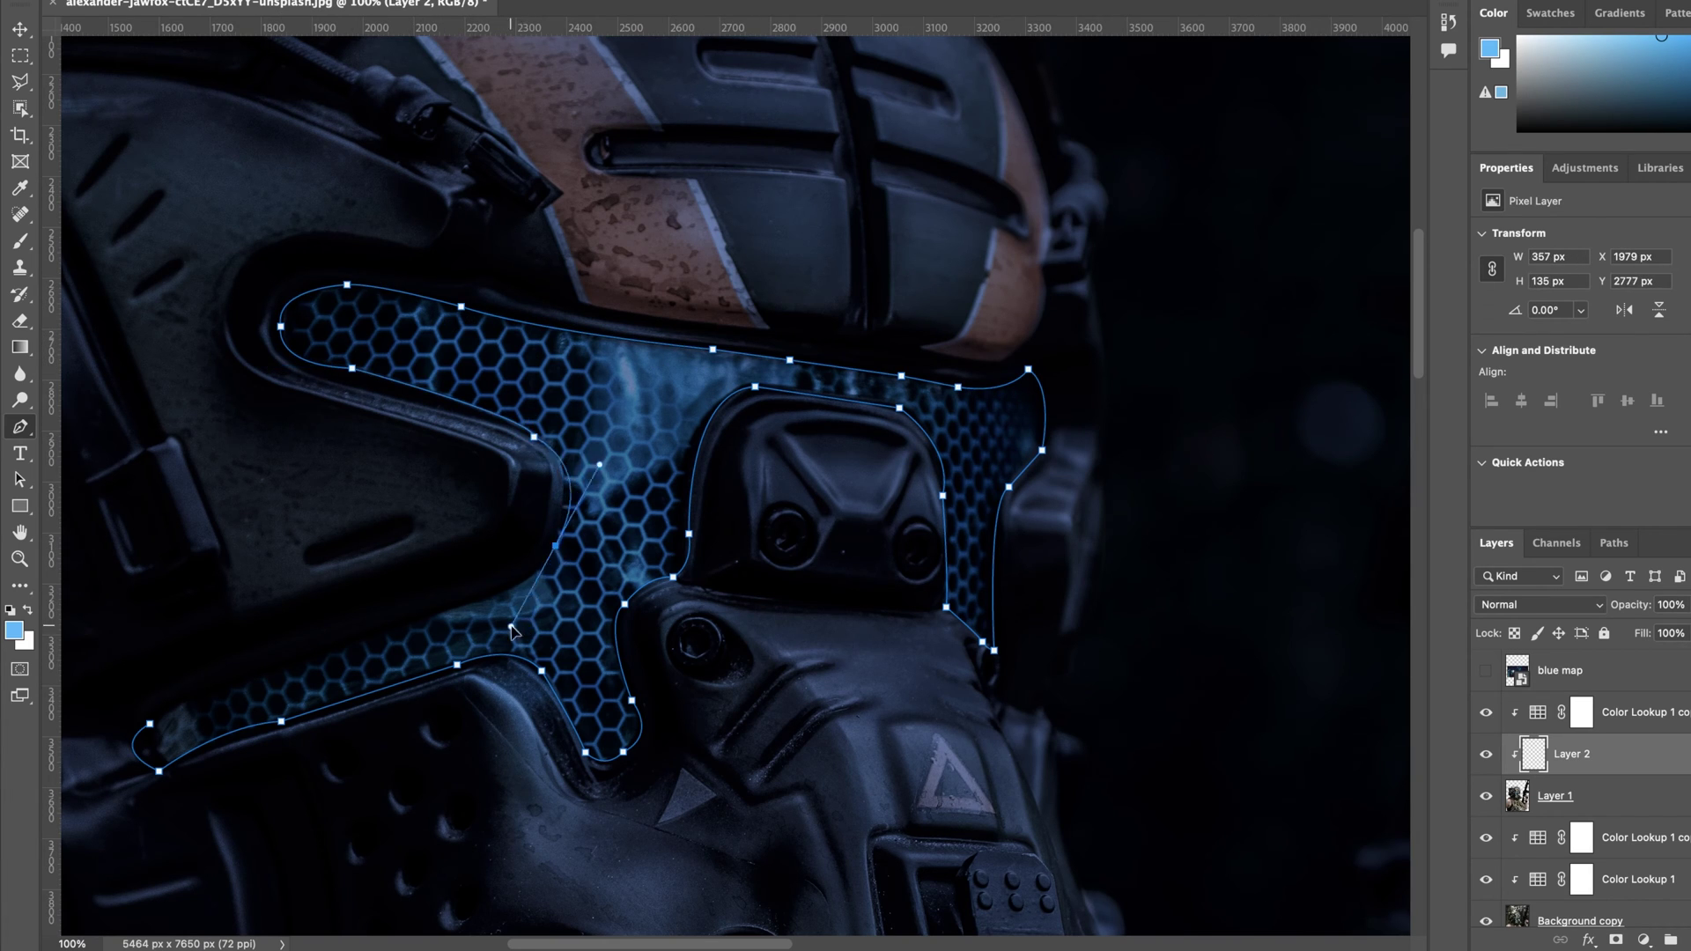
{"action": "left_click", "coordinate": [562, 493]}
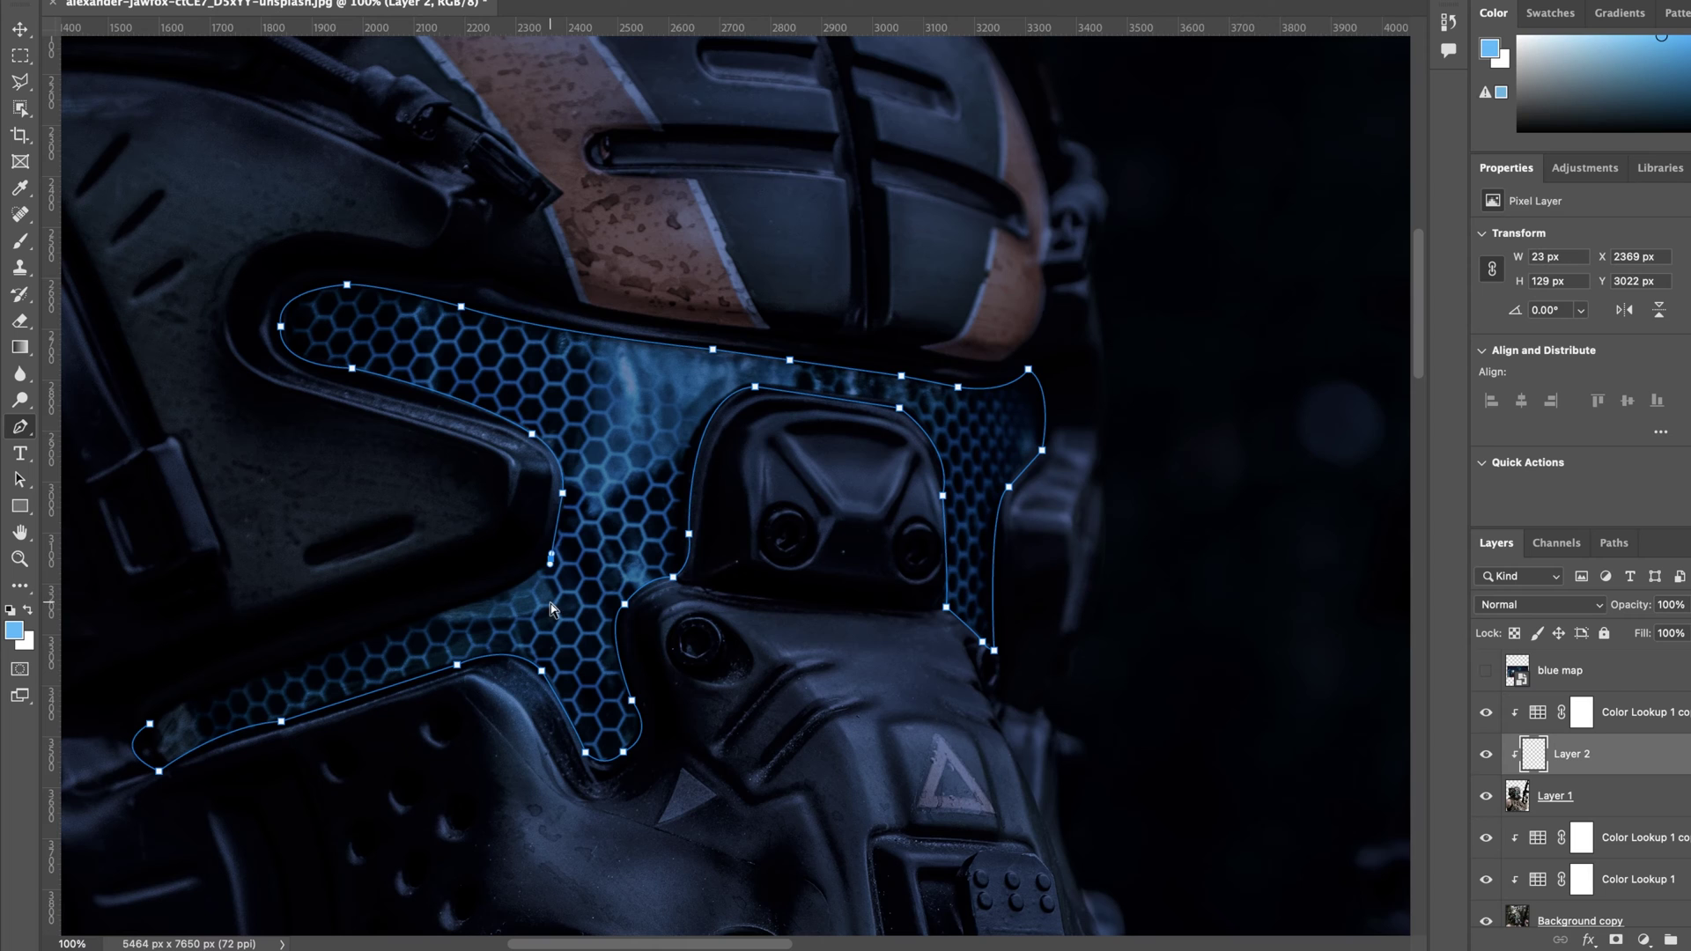
{"action": "left_click", "coordinate": [427, 623]}
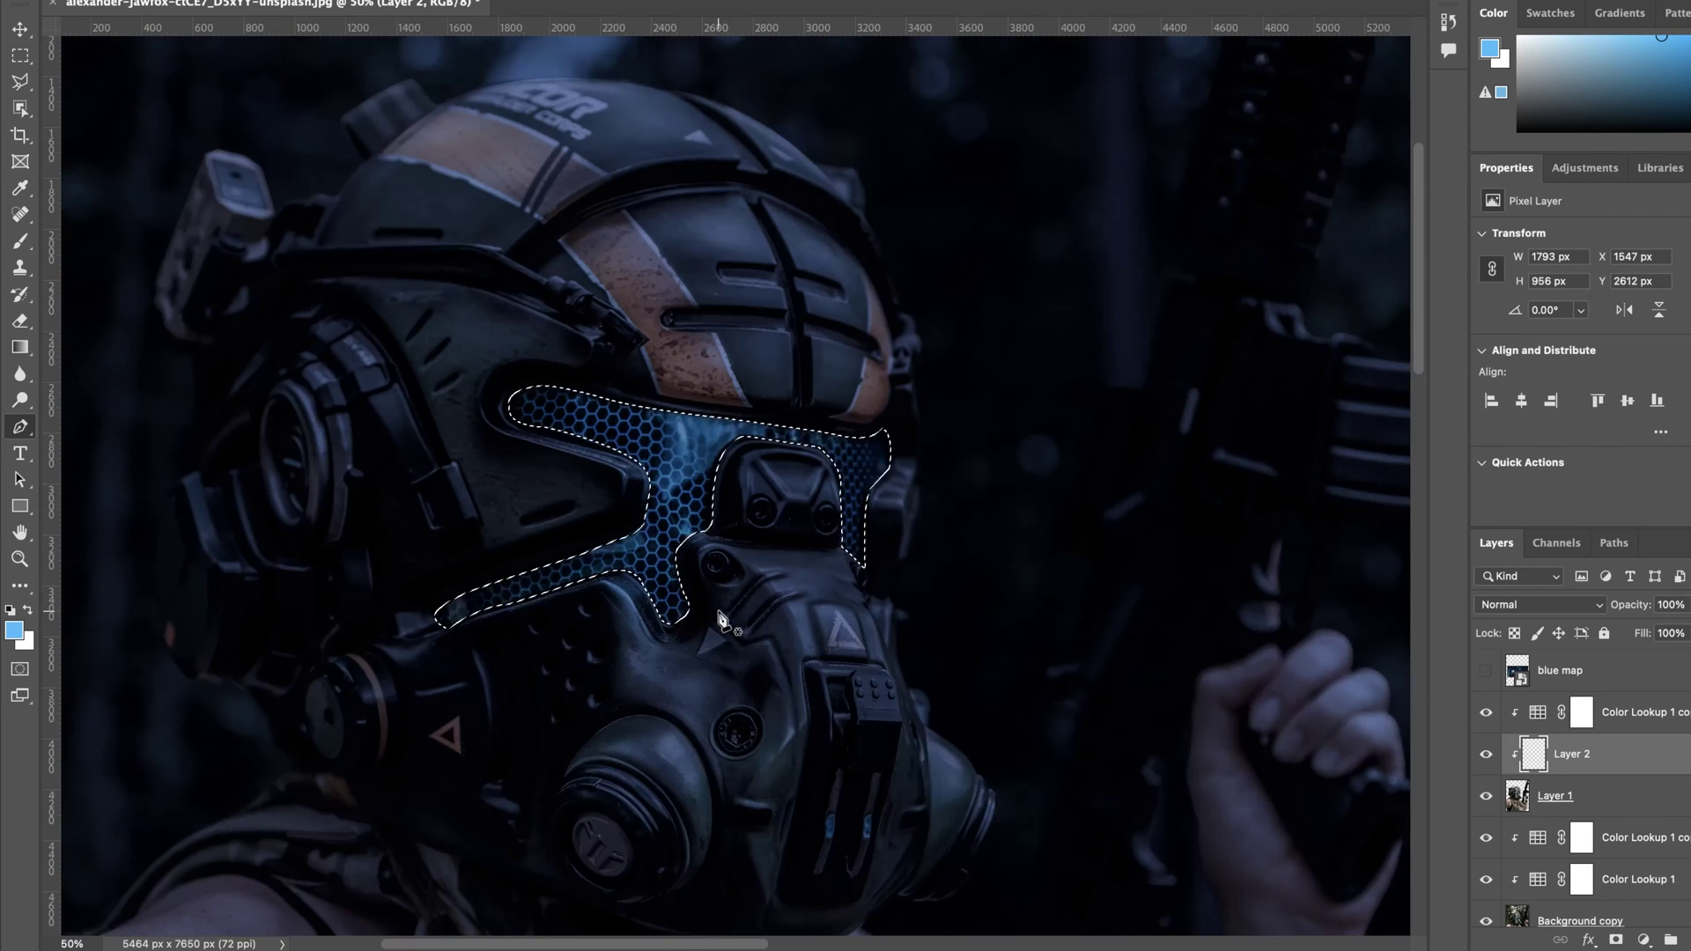
Step: Fill the visor selection with light blue on Layer 2, placed above its Color Lookup adjustment in Overlay mode, and deselect
{"action": "key", "text": "alt+BackSpace"}
{"action": "left_click", "coordinate": [1537, 604]}
{"action": "left_click", "coordinate": [1505, 870]}
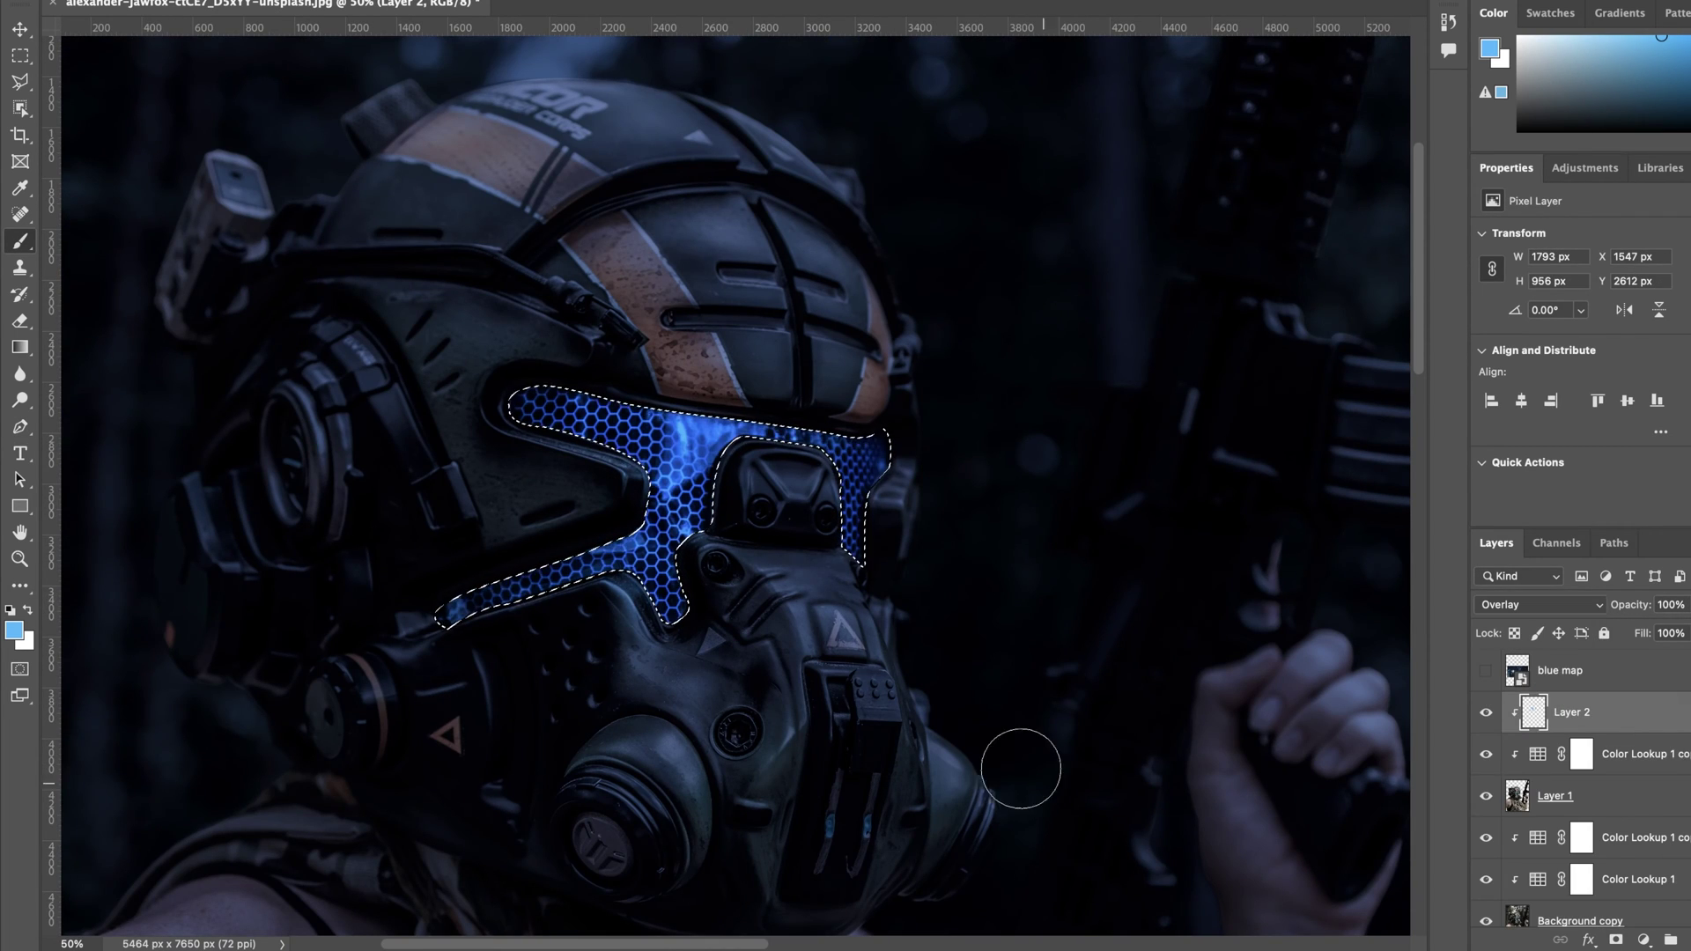
{"action": "key", "text": "ctrl+d"}
{"action": "key", "text": "ctrl+0"}
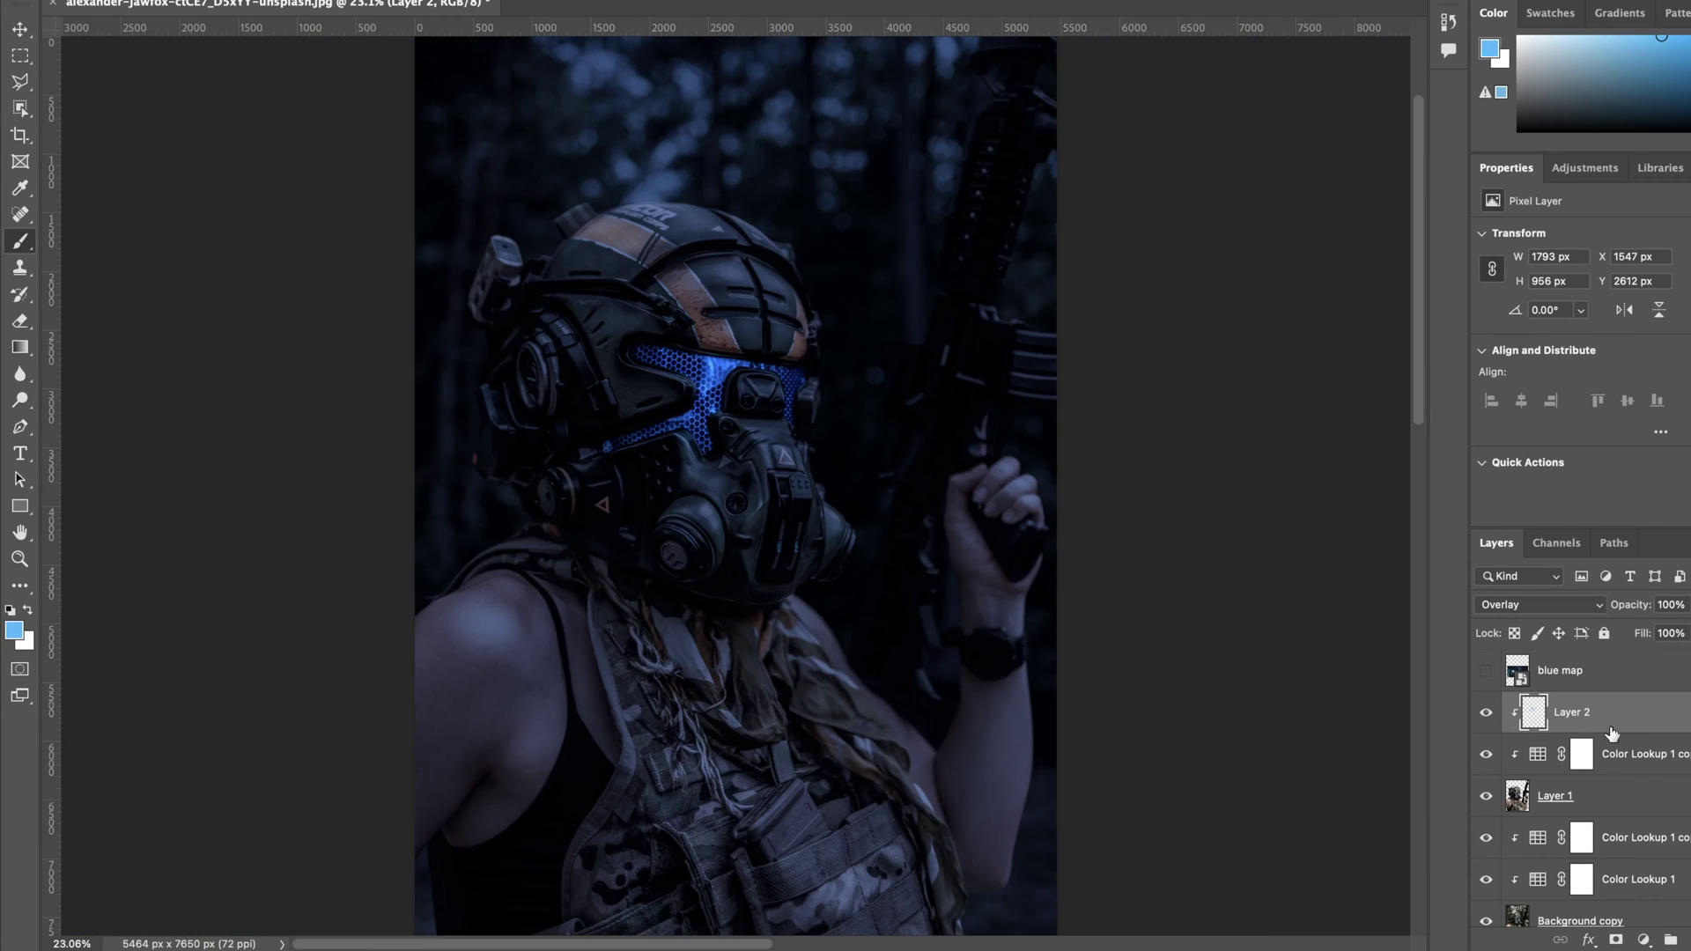
Step: Duplicate Layer 2 twice, release the top copy from clipping and set it to Screen at 33% opacity
{"action": "key", "text": "ctrl+j"}
{"action": "key", "text": "ctrl+j"}
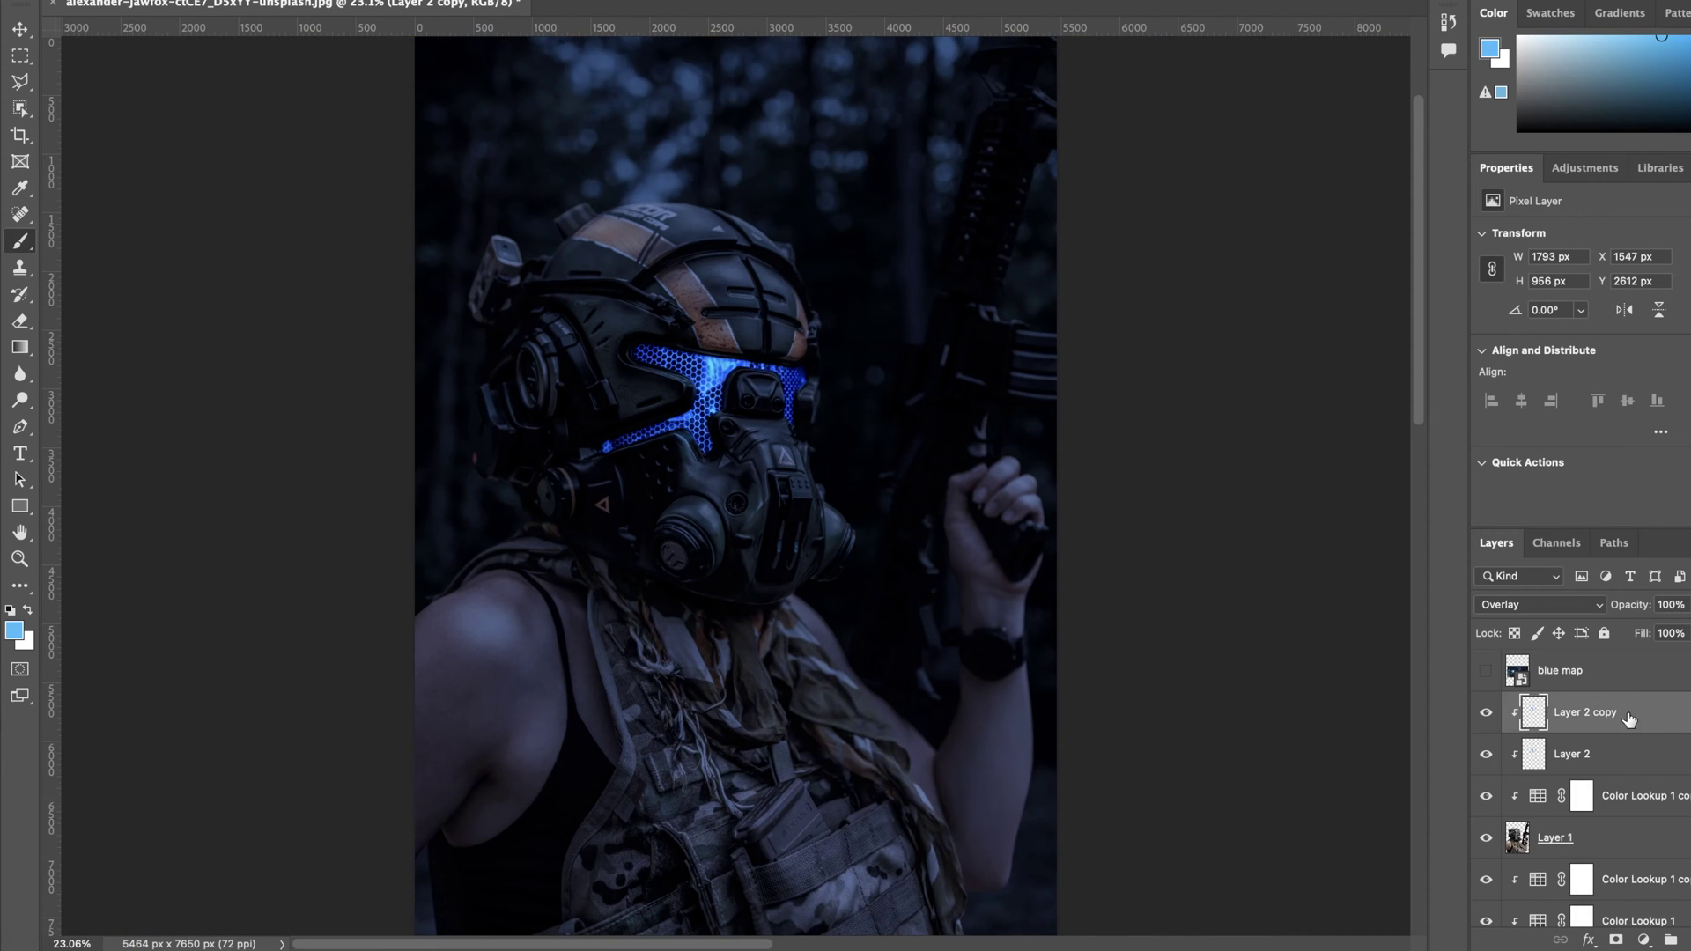
{"action": "left_click", "coordinate": [1533, 605]}
{"action": "left_click", "coordinate": [1515, 528]}
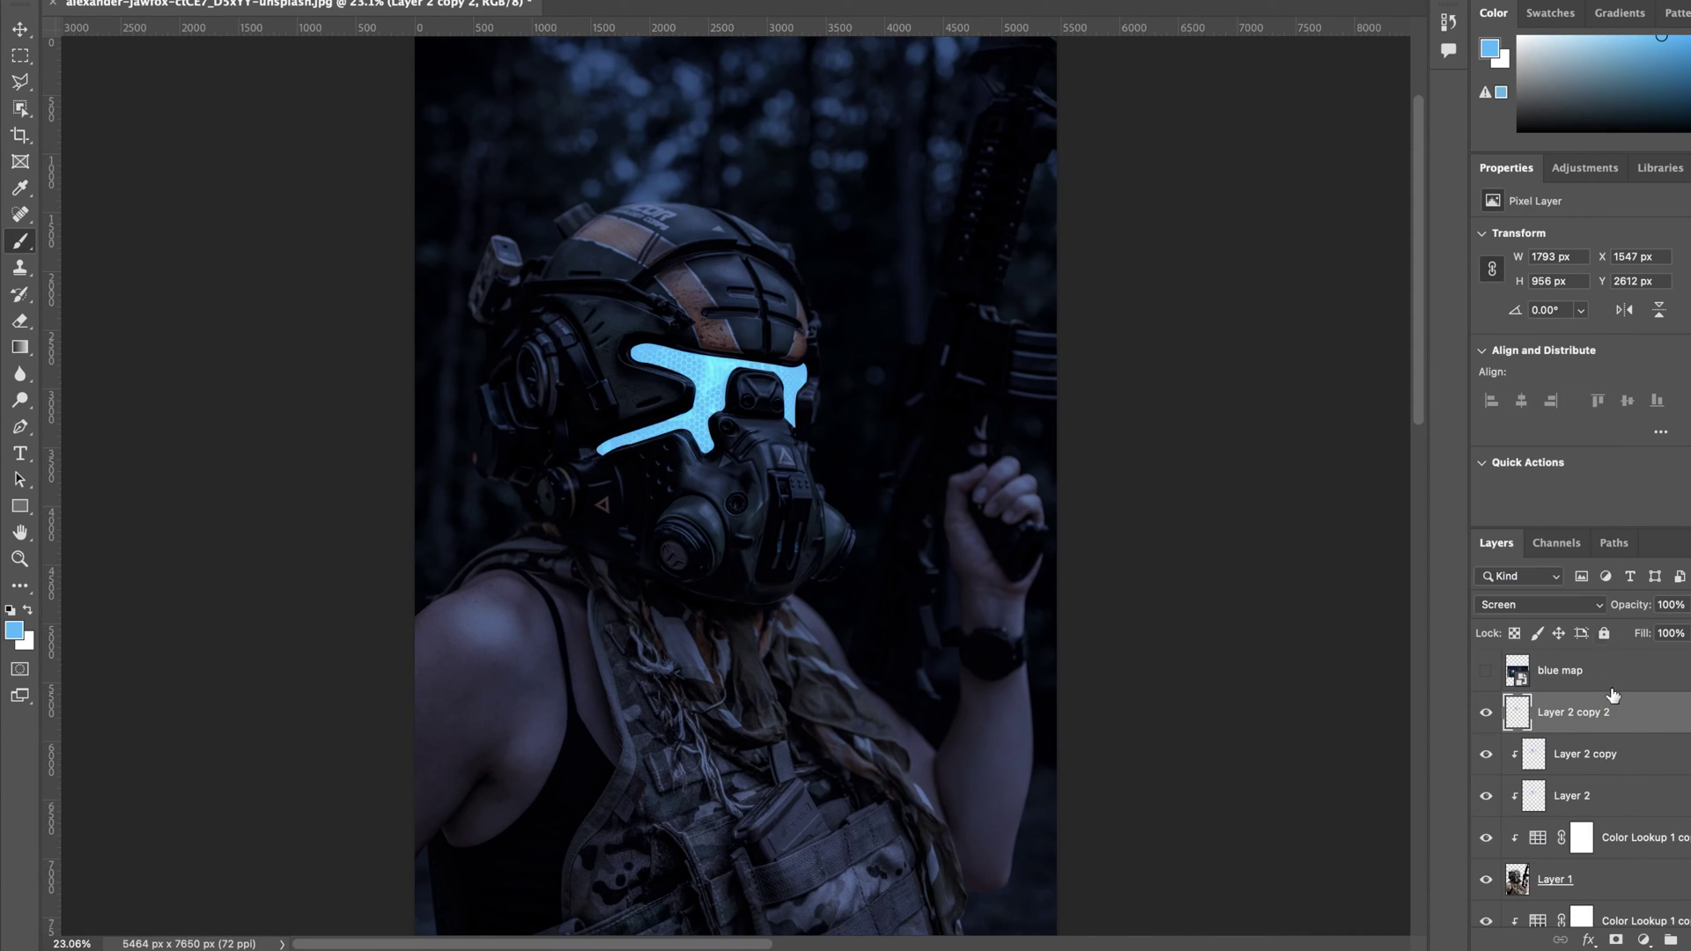
{"action": "left_click_drag", "start_coordinate": [1577, 614], "coordinate": [1563, 616]}
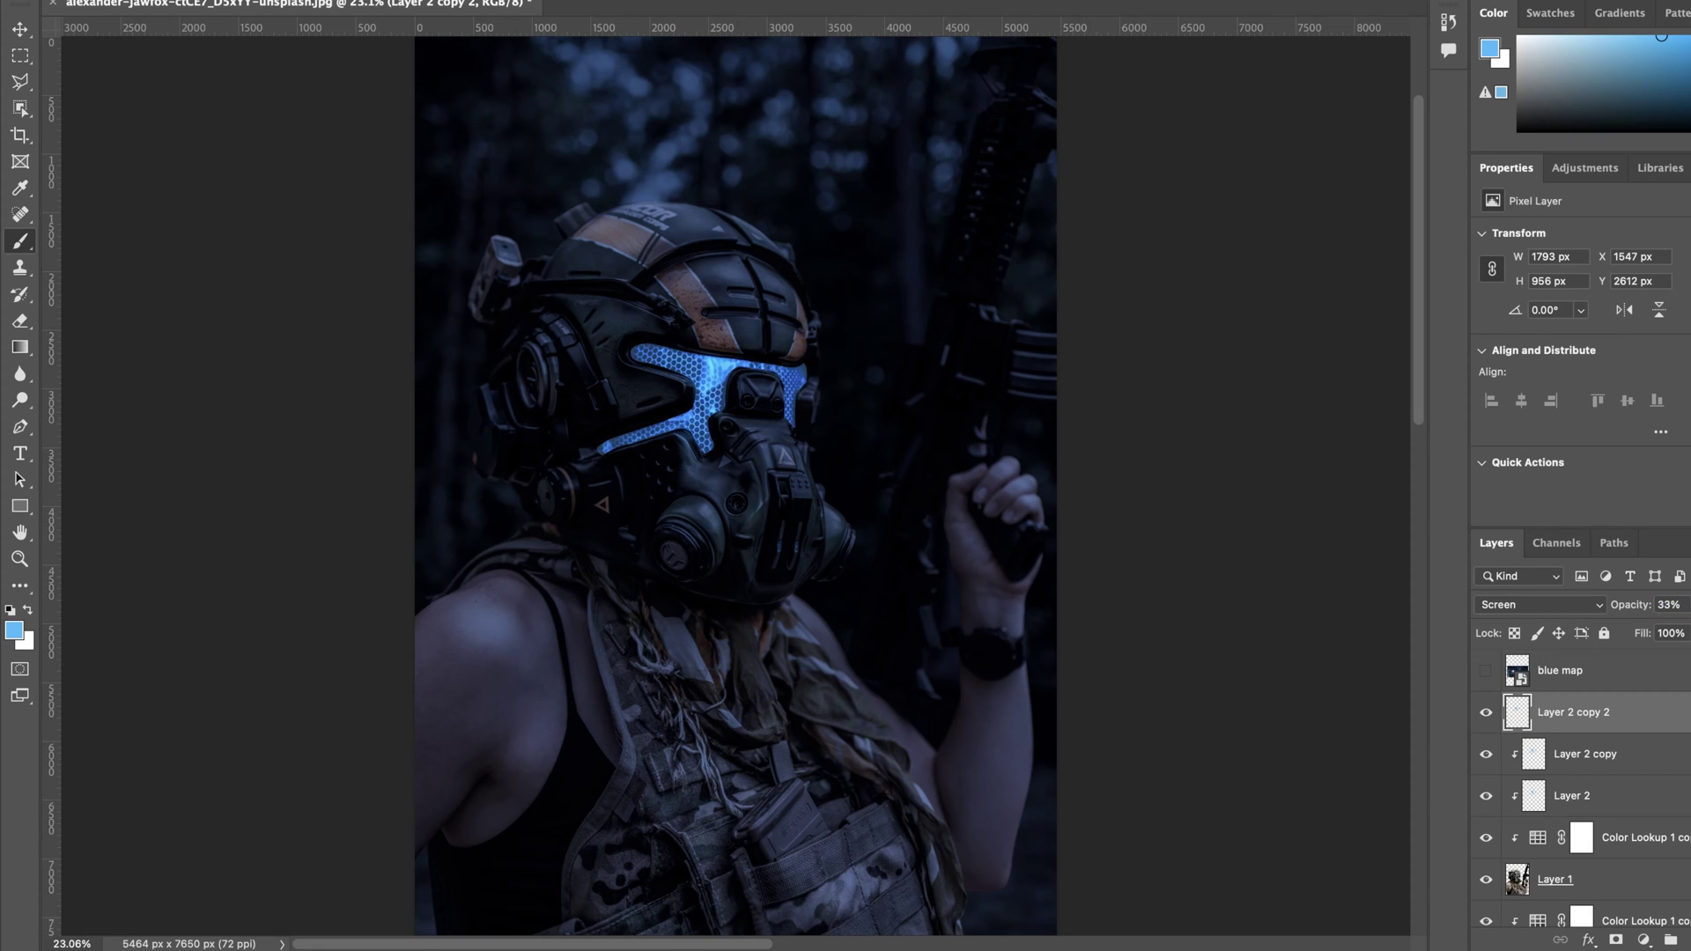
Step: Try a Gaussian Blur on the unclipped Screen copy of the visor fill
{"action": "left_click", "coordinate": [462, 1]}
{"action": "mouse_move", "coordinate": [493, 178]}
{"action": "left_click", "coordinate": [814, 252]}
{"action": "left_click", "coordinate": [1166, 466]}
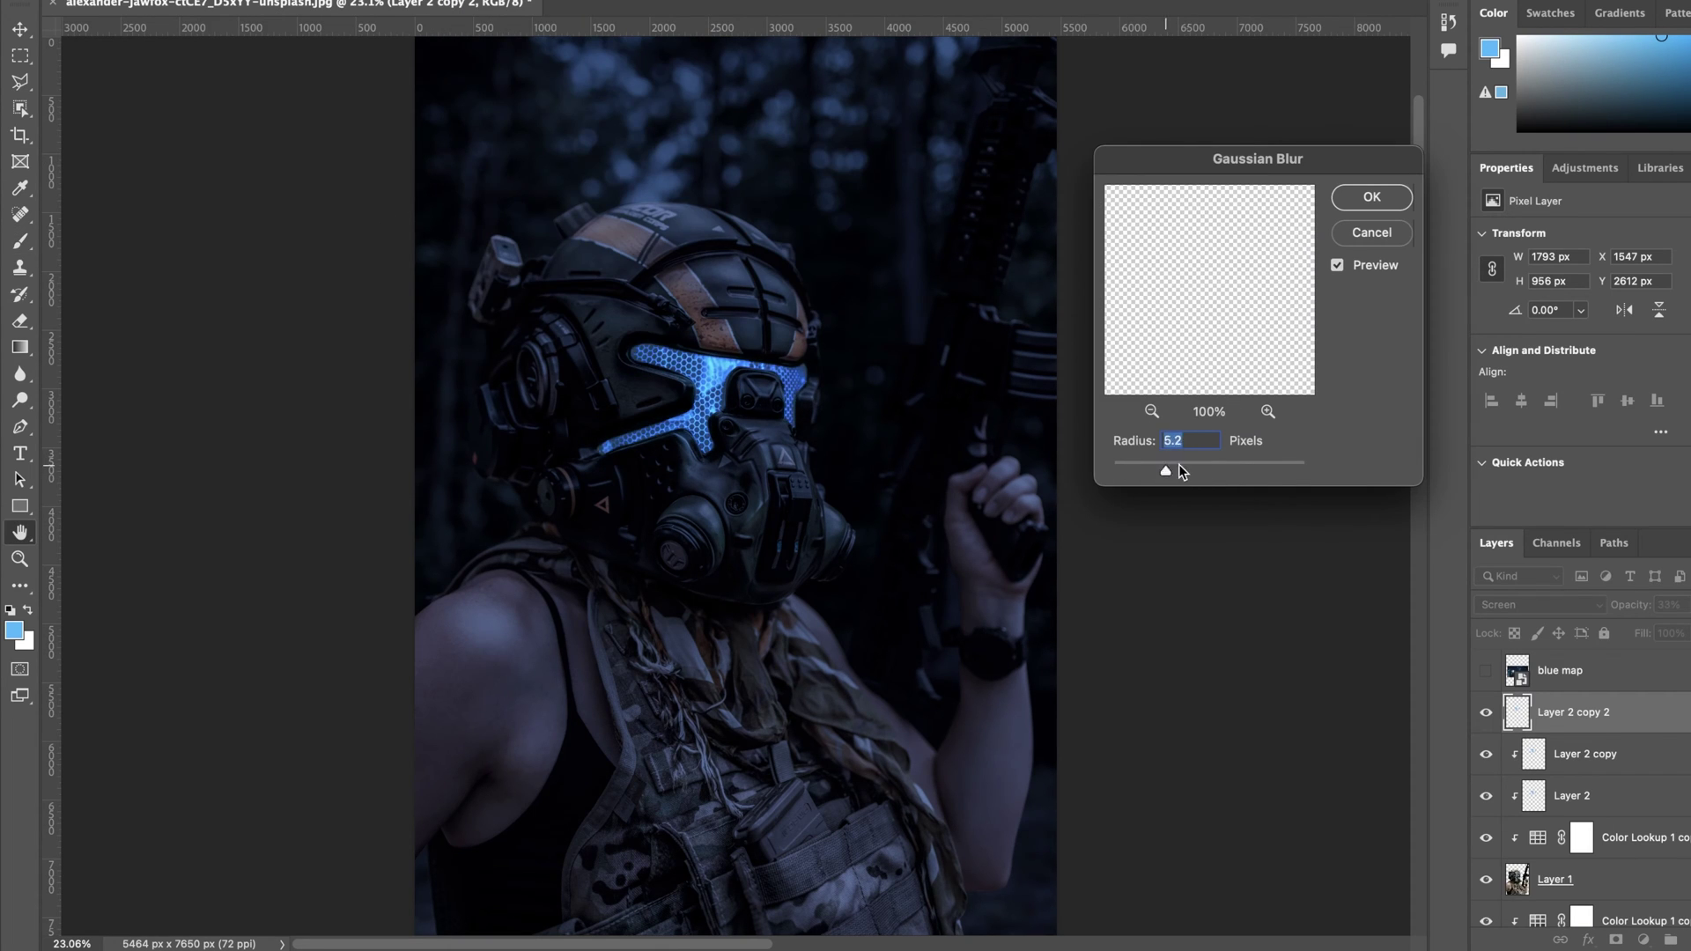
{"action": "mouse_move", "coordinate": [1178, 465]}
{"action": "left_mouse_down"}
{"action": "mouse_move", "coordinate": [1243, 465]}
{"action": "mouse_move", "coordinate": [1219, 464]}
{"action": "left_mouse_up"}
{"action": "key", "text": "Return"}
{"action": "key", "text": "b"}
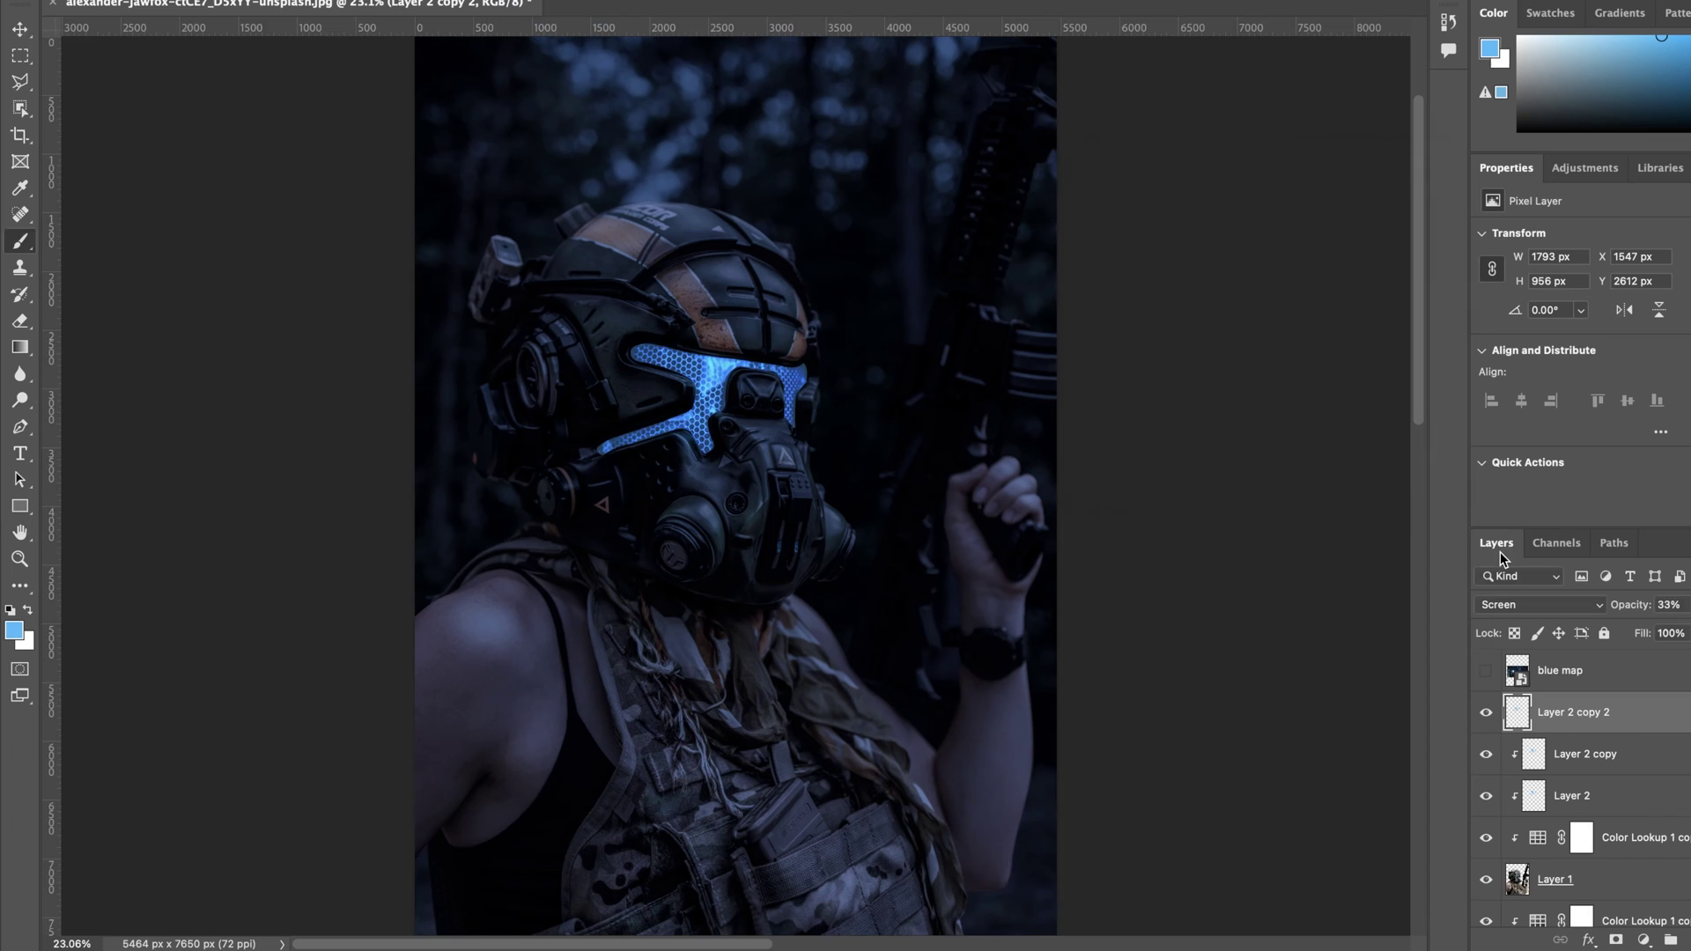
Step: Raise the unclipped visor copy's opacity to 100% and preview other blend modes for it
{"action": "left_click_drag", "start_coordinate": [1674, 604], "coordinate": [1690, 604]}
{"action": "left_click", "coordinate": [1557, 606]}
{"action": "key", "text": "Up"}
{"action": "key", "text": "Up"}
{"action": "key", "text": "Down"}
{"action": "key", "text": "Down"}
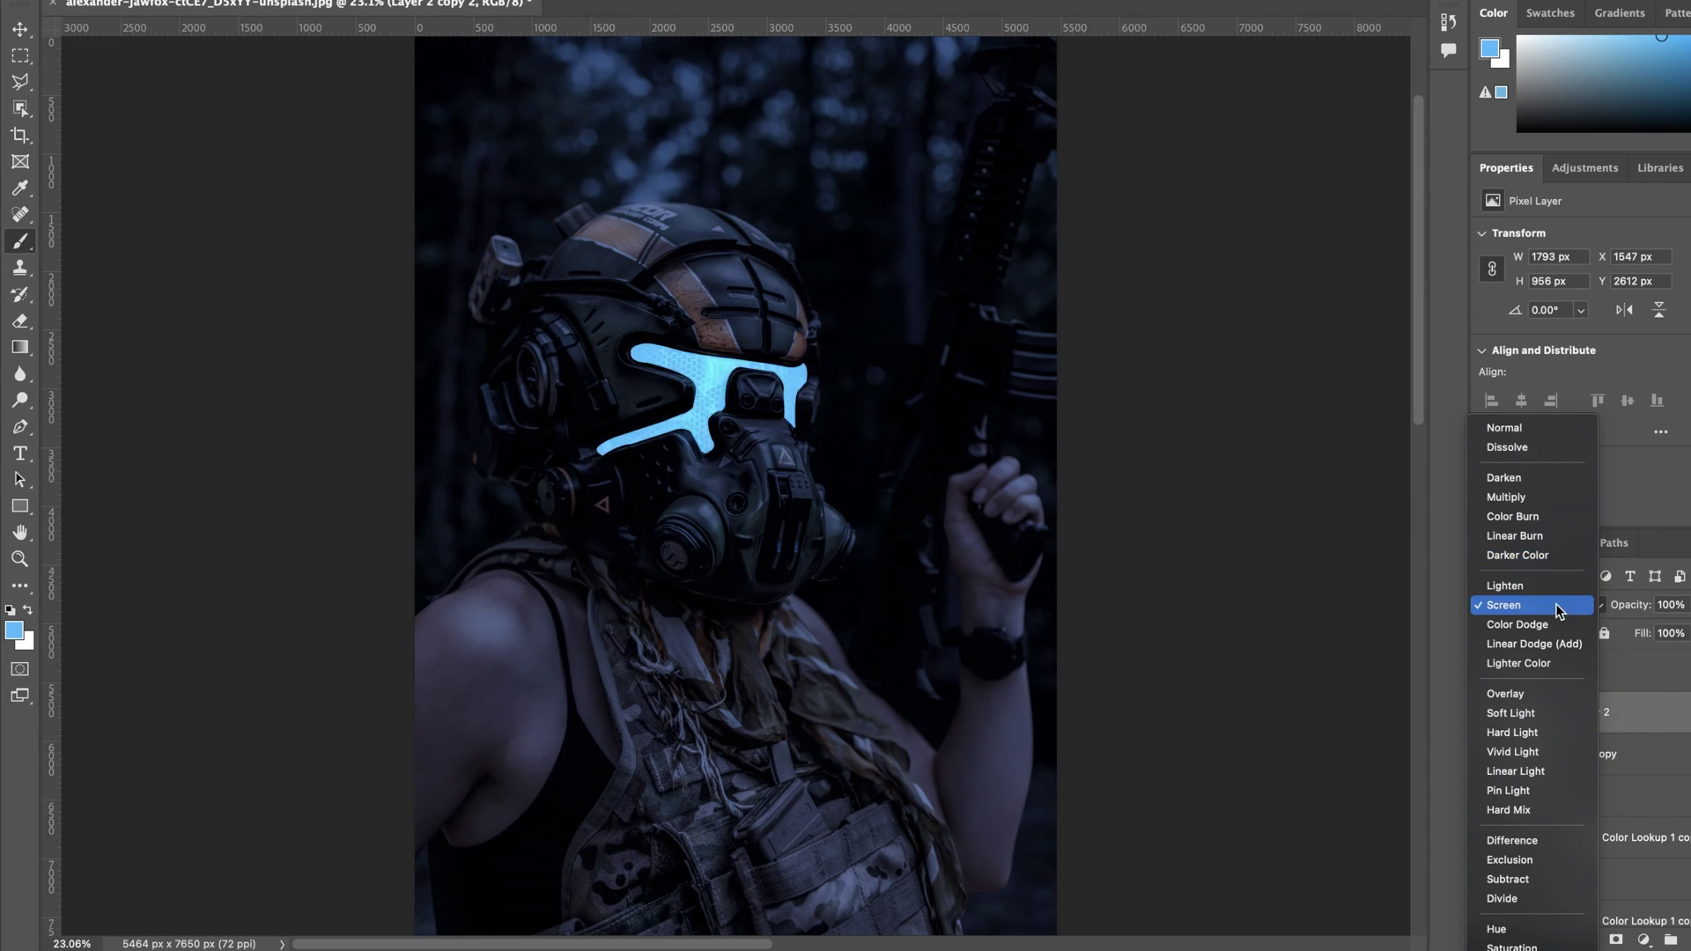
{"action": "key", "text": "Up"}
{"action": "key", "text": "Up"}
{"action": "key", "text": "Up"}
{"action": "key", "text": "Up"}
{"action": "key", "text": "Up"}
{"action": "key", "text": "Up"}
{"action": "key", "text": "Up"}
{"action": "key", "text": "Down"}
{"action": "key", "text": "Down"}
{"action": "key", "text": "Down"}
{"action": "key", "text": "Down"}
{"action": "key", "text": "Down"}
{"action": "key", "text": "Down"}
{"action": "key", "text": "Down"}
{"action": "key", "text": "Down"}
{"action": "key", "text": "Down"}
{"action": "key", "text": "Down"}
{"action": "key", "text": "Down"}
{"action": "key", "text": "Down"}
{"action": "key", "text": "Down"}
{"action": "key", "text": "Down"}
{"action": "key", "text": "Down"}
{"action": "key", "text": "Down"}
{"action": "key", "text": "Down"}
{"action": "key", "text": "Down"}
{"action": "key", "text": "Down"}
{"action": "key", "text": "Down"}
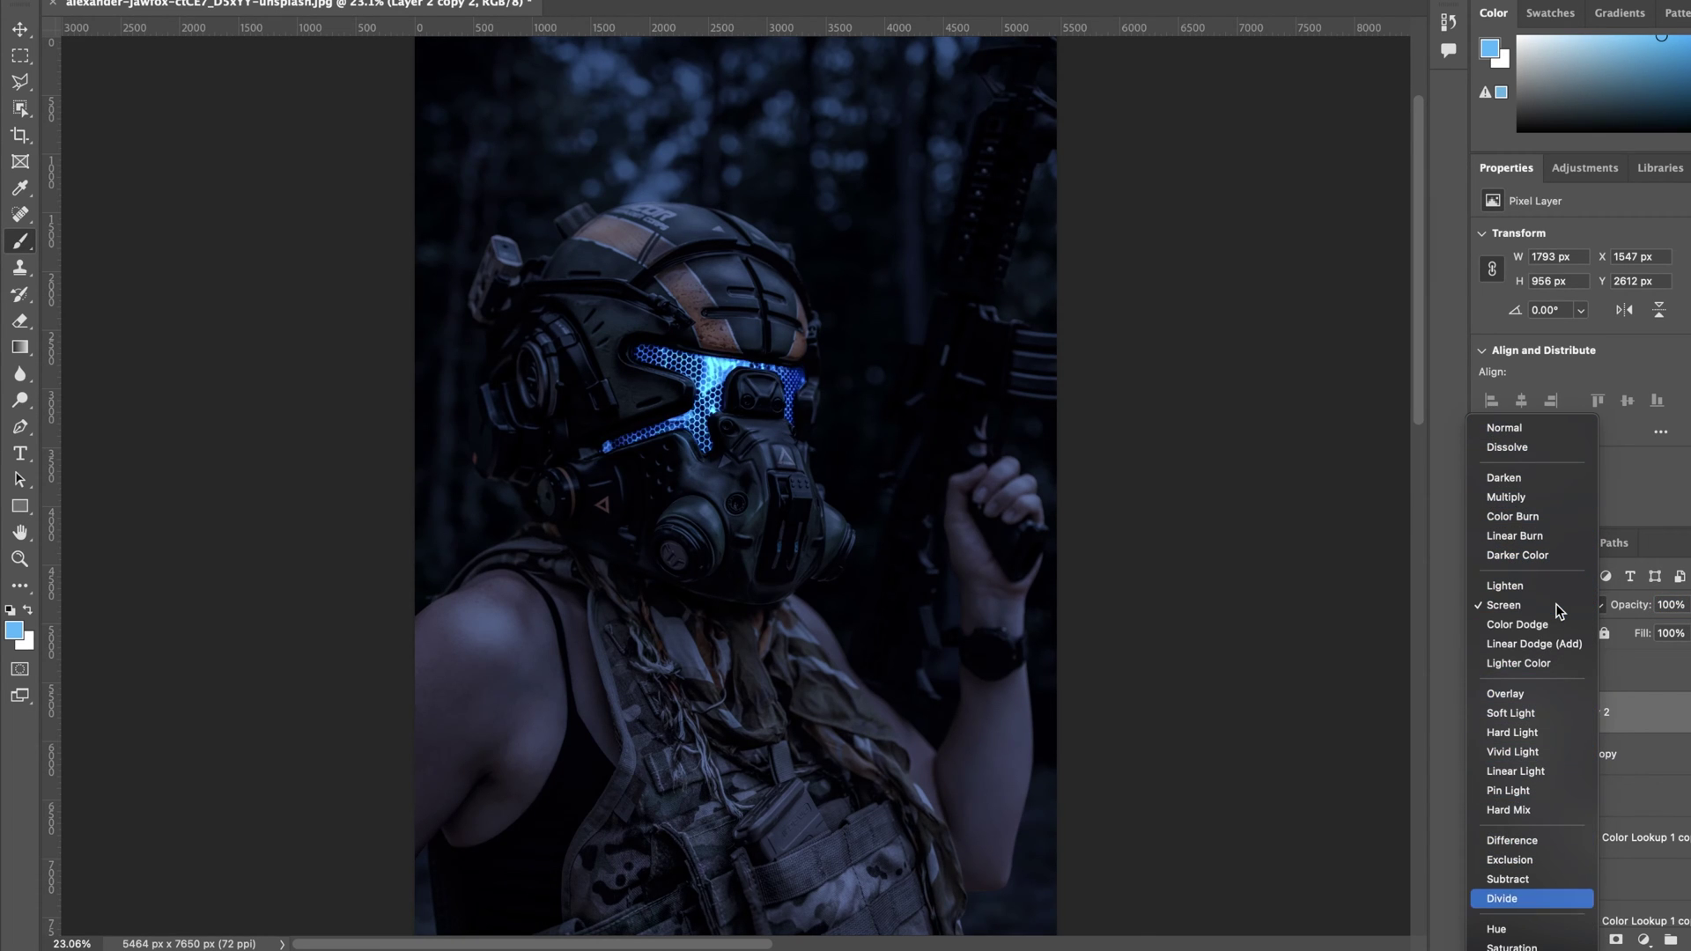
{"action": "key", "text": "Down"}
{"action": "key", "text": "Down"}
{"action": "key", "text": "Escape"}
Step: Delete the unclipped Layer 2 copy 2, leaving Layer 2 copy selected
{"action": "left_click", "coordinate": [1485, 714]}
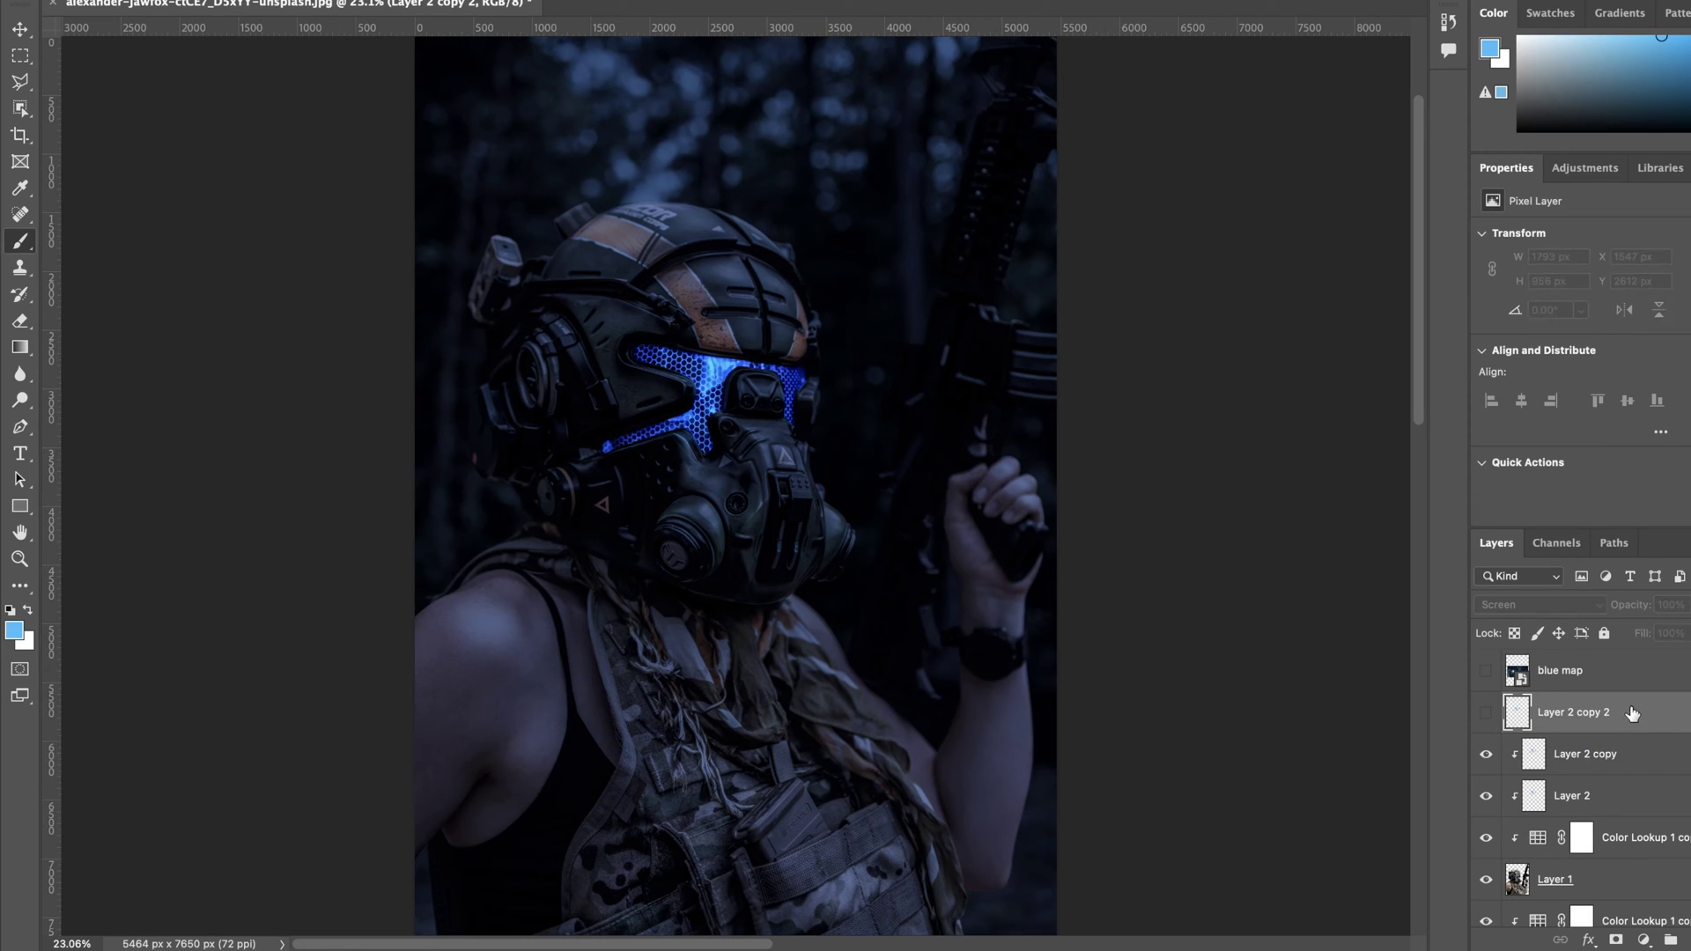
{"action": "key", "text": "Delete"}
{"action": "left_click", "coordinate": [1621, 715]}
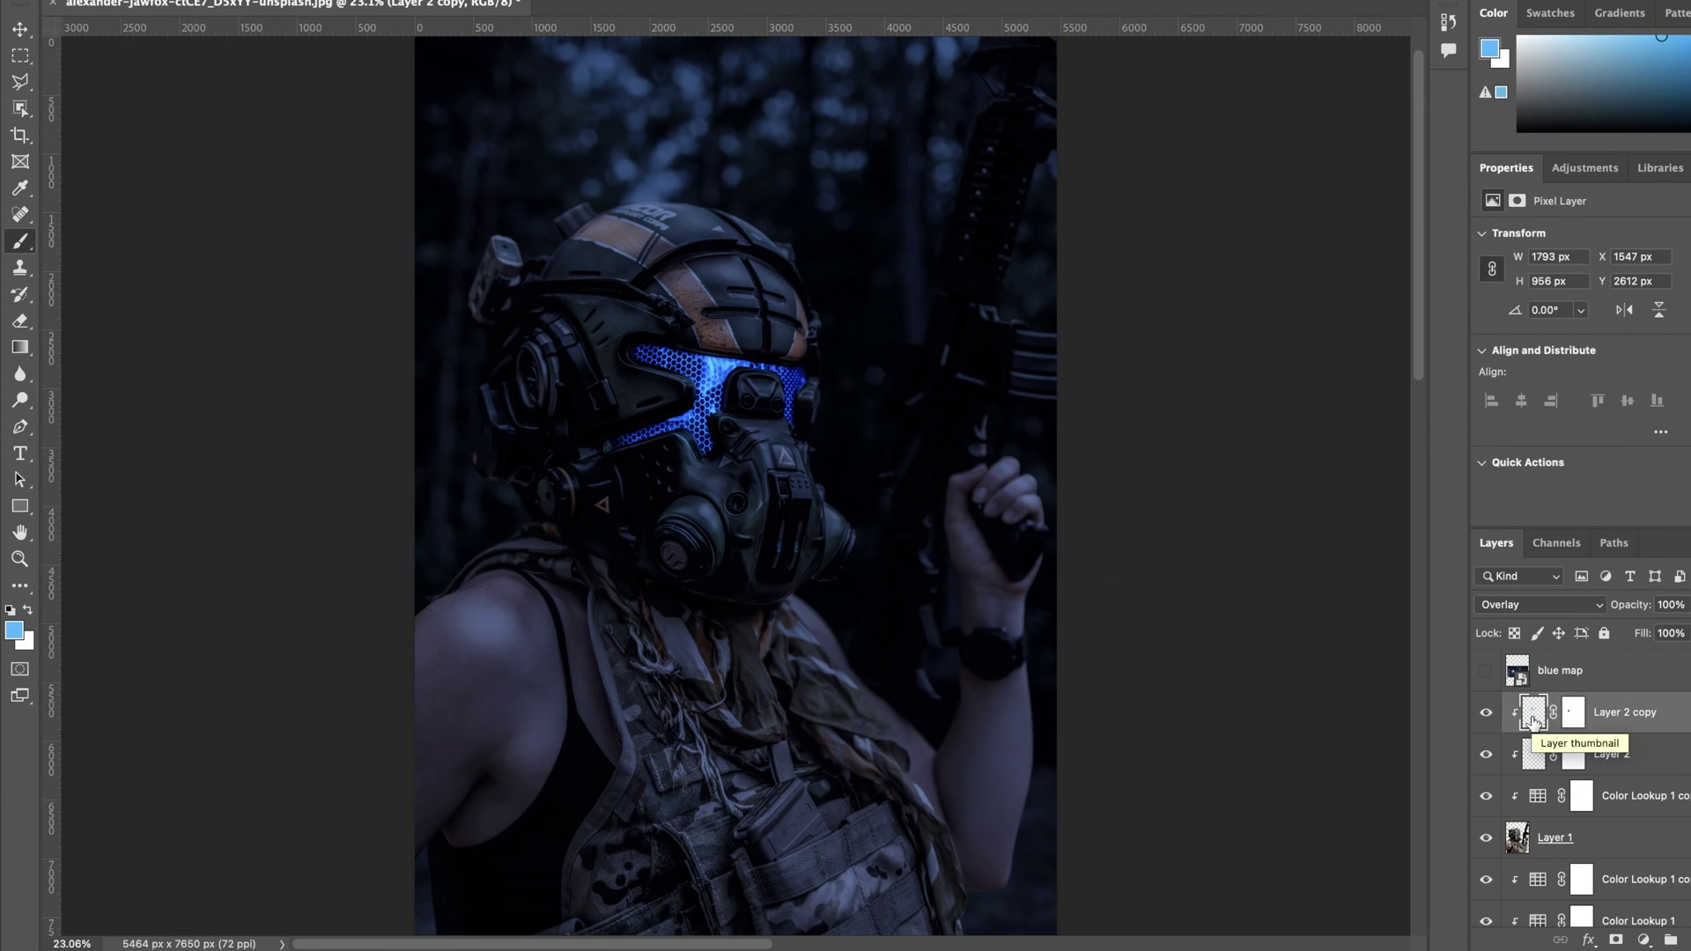
Step: Delete the layer masks from Layer 2 and Layer 2 copy
{"action": "right_click", "coordinate": [1567, 751]}
{"action": "left_click", "coordinate": [1521, 799]}
{"action": "right_click", "coordinate": [1573, 716]}
{"action": "left_click", "coordinate": [1454, 761]}
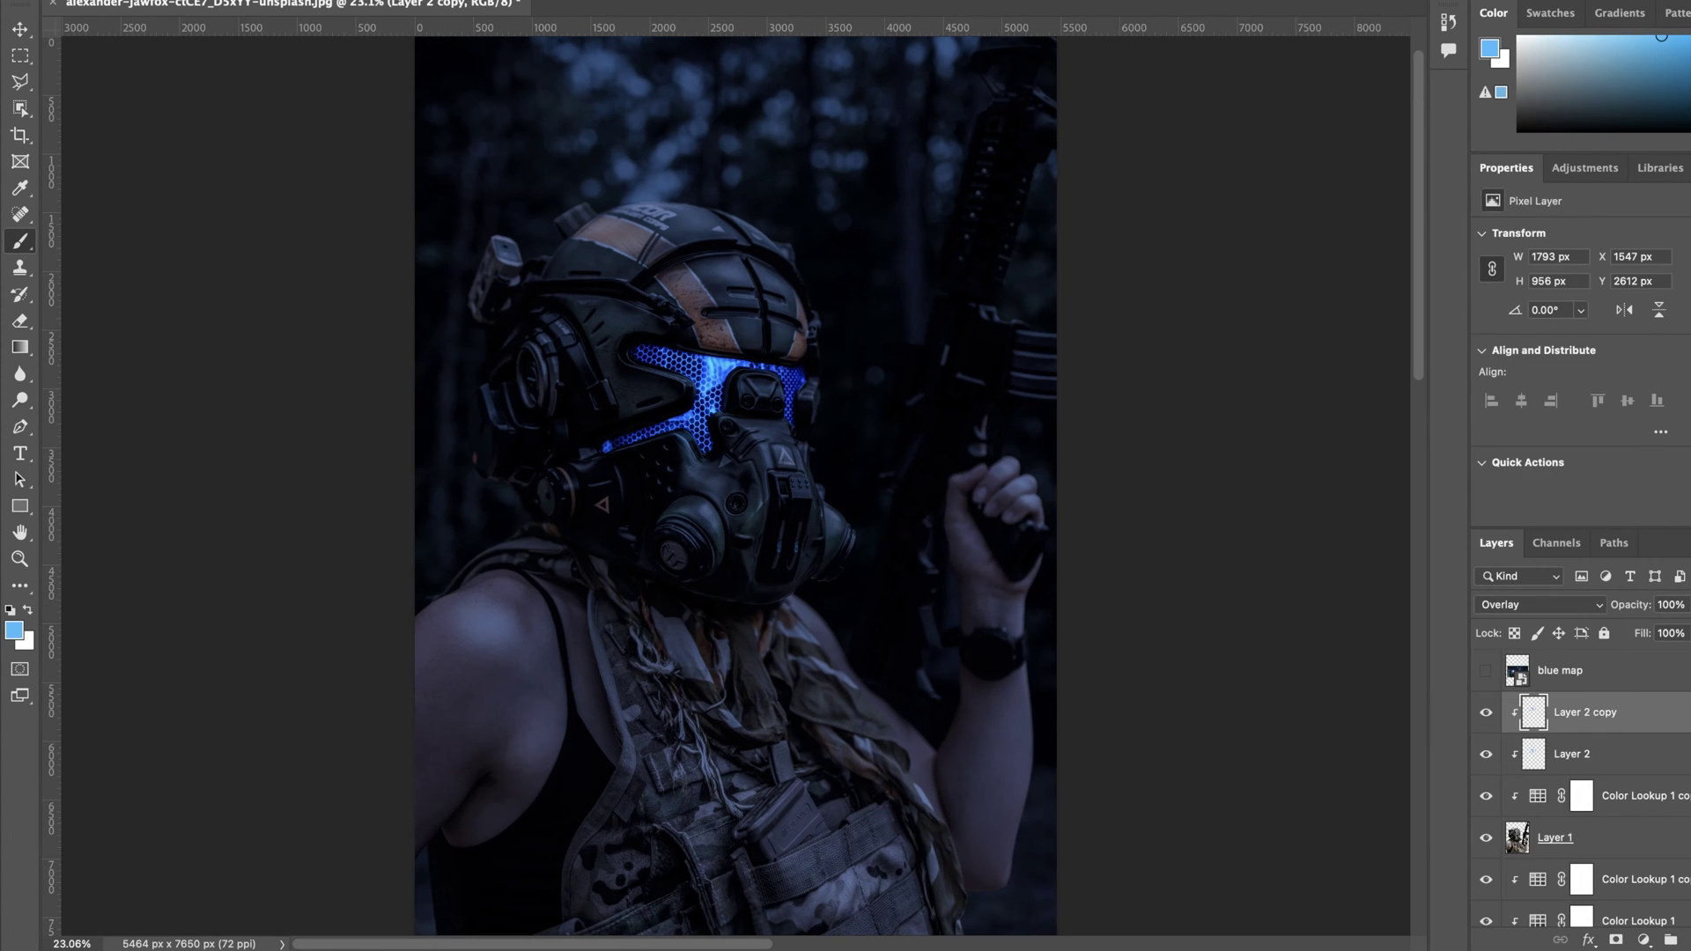
Step: Duplicate Layer 2 copy as an unclipped layer above it and set the duplicate to Hard Mix
{"action": "key", "text": "super+j"}
{"action": "left_click", "coordinate": [1516, 605]}
{"action": "left_click", "coordinate": [1518, 724]}
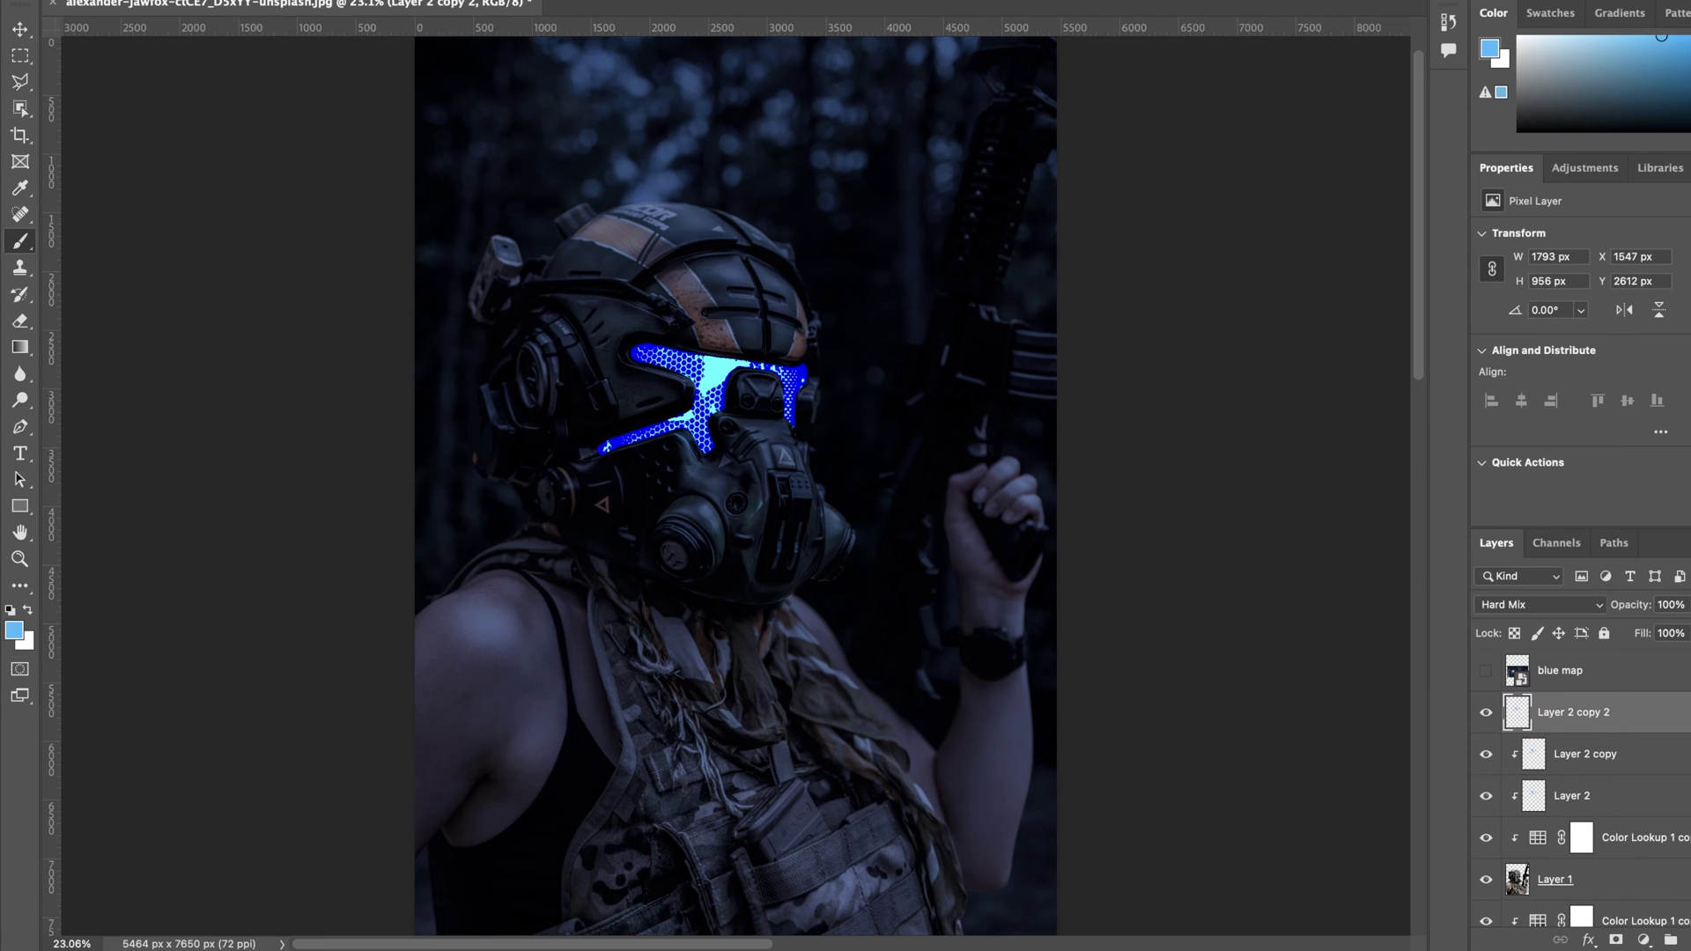
Step: Apply a Gaussian Blur to Layer 2 copy 2 for a visor glow and set its blend mode to Linear Light
{"action": "left_click", "coordinate": [467, 1]}
{"action": "mouse_move", "coordinate": [484, 178]}
{"action": "left_click", "coordinate": [806, 256]}
{"action": "left_click_drag", "start_coordinate": [1215, 471], "coordinate": [1257, 470]}
{"action": "left_click", "coordinate": [1386, 197]}
{"action": "left_click", "coordinate": [1578, 605]}
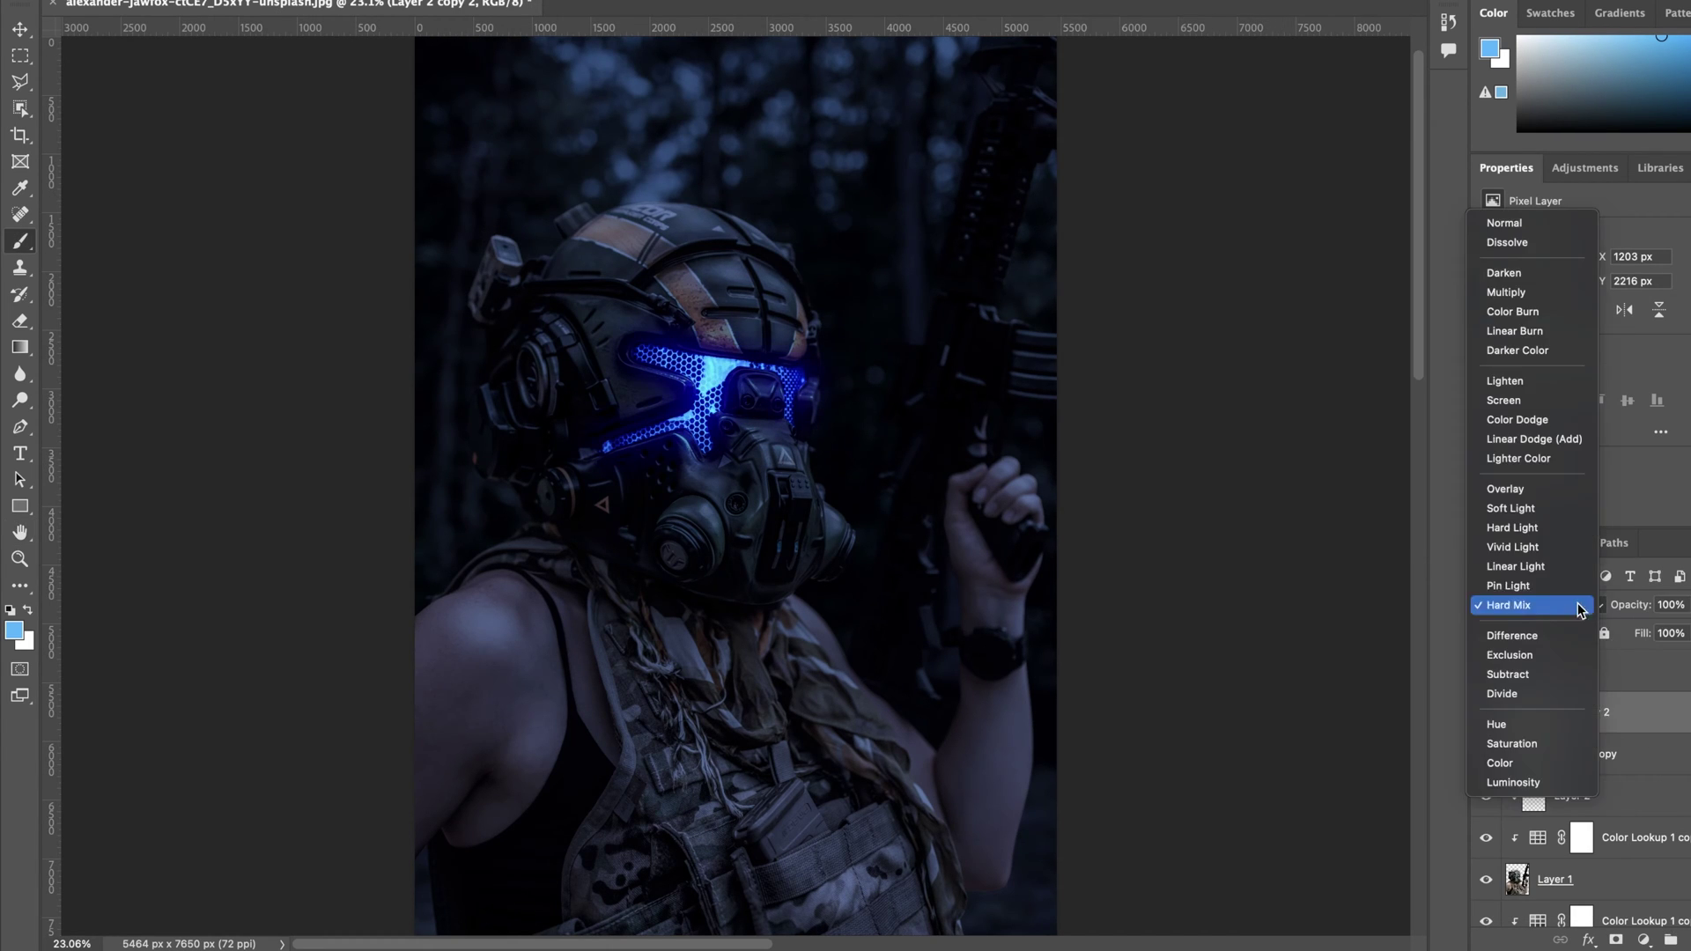
{"action": "left_click", "coordinate": [1522, 570]}
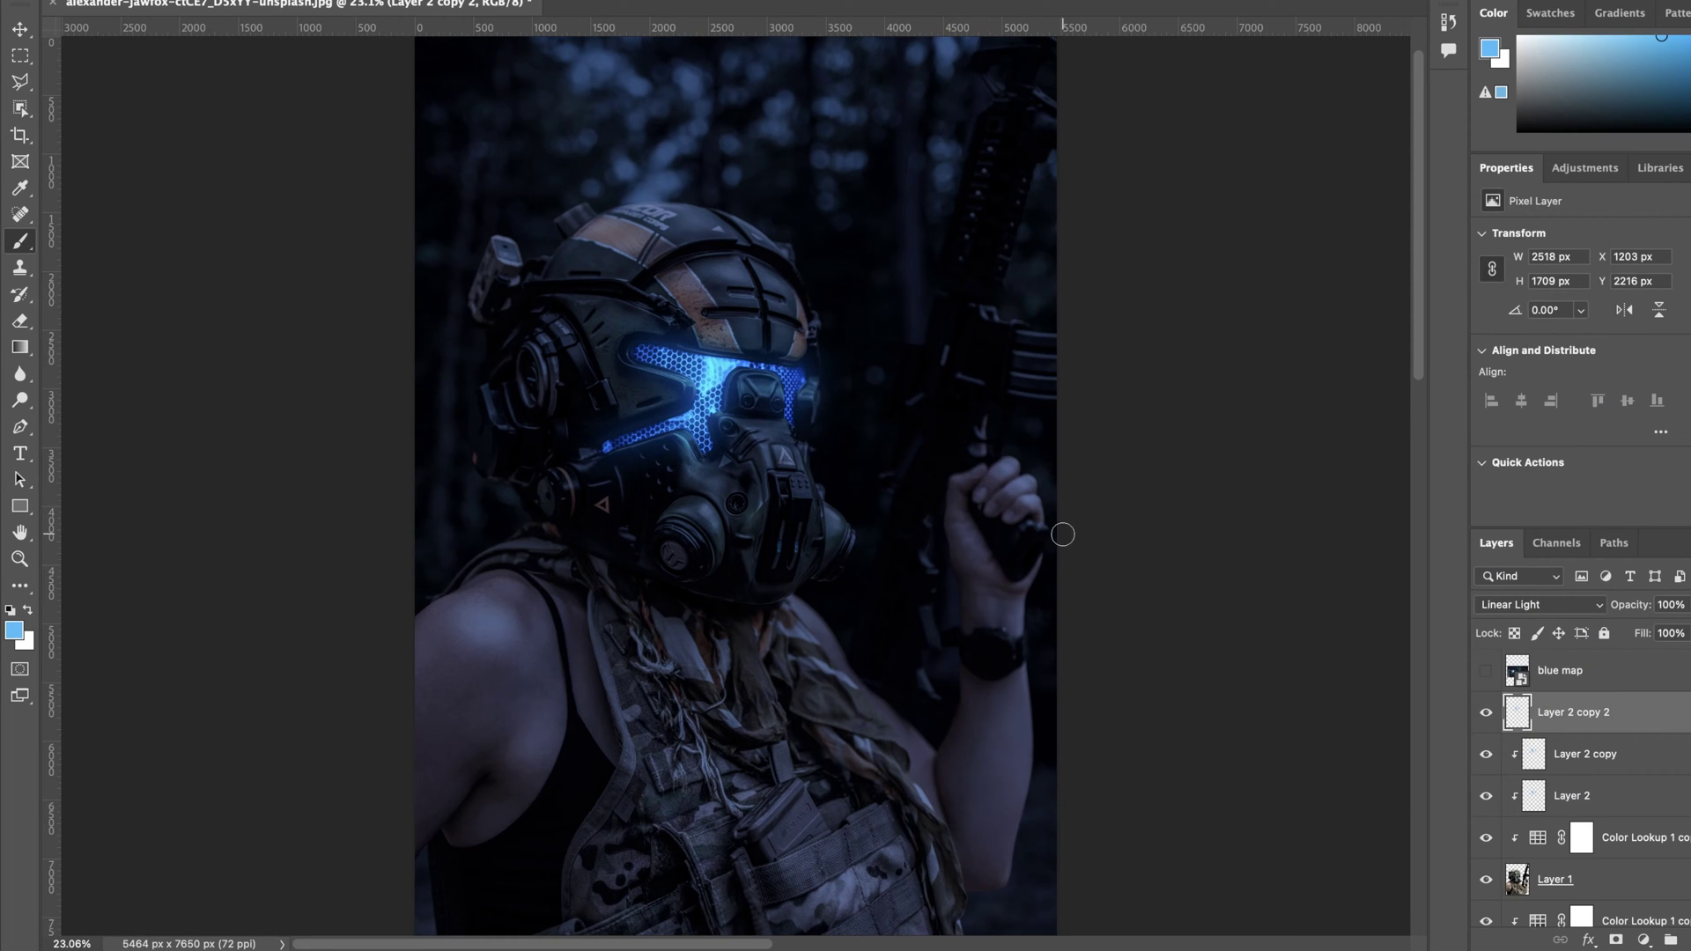
Step: Add a new layer above Layer 2 copy 2 and name it "red lazer"
{"action": "left_click", "coordinate": [1687, 940]}
{"action": "double_click", "coordinate": [1565, 712]}
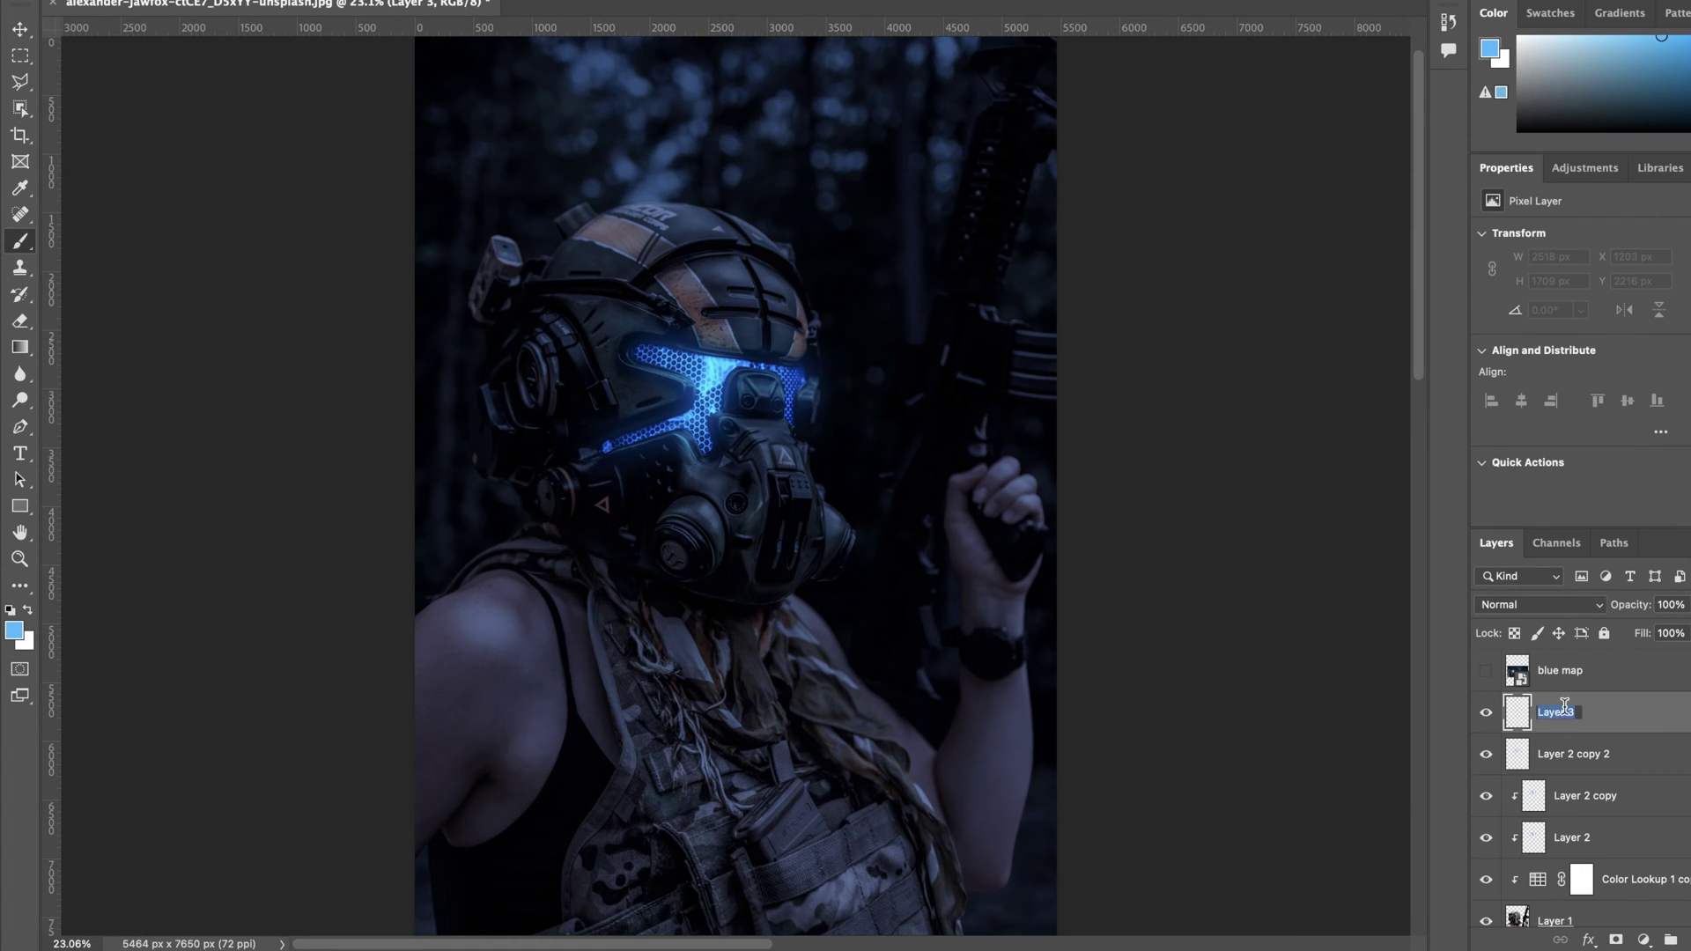
{"action": "scroll", "coordinate": [571, 562], "scroll_direction": "up", "scroll_amount": 2}
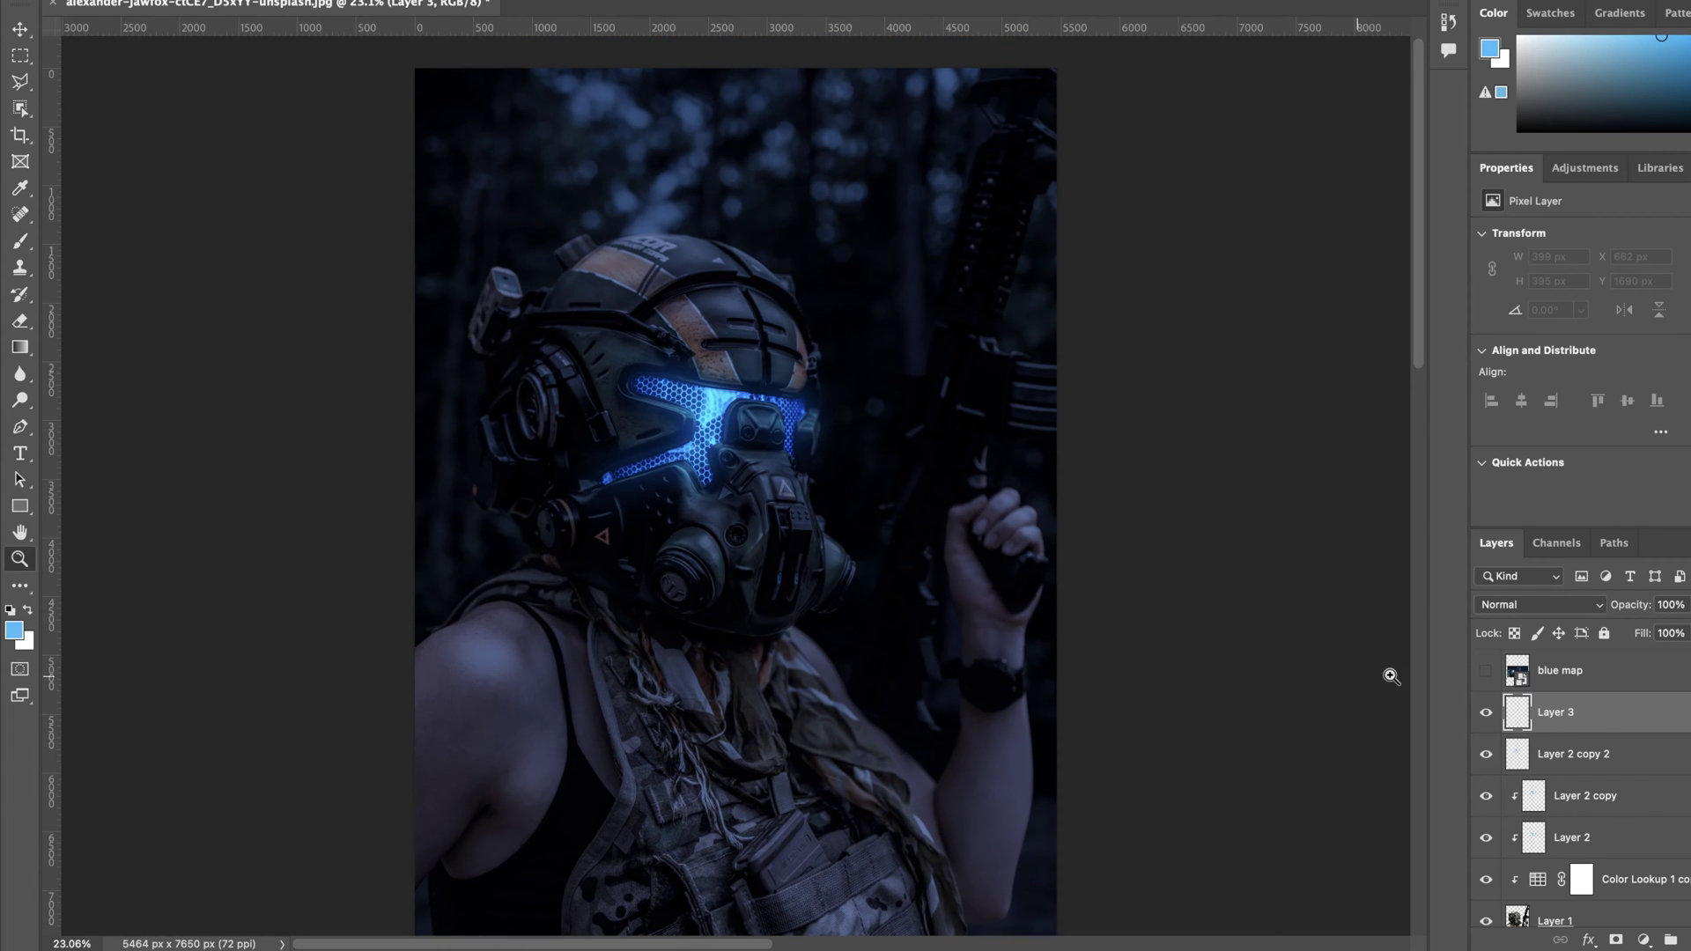
{"action": "left_click", "coordinate": [518, 193]}
{"action": "left_click_drag", "start_coordinate": [664, 156], "coordinate": [614, 330]}
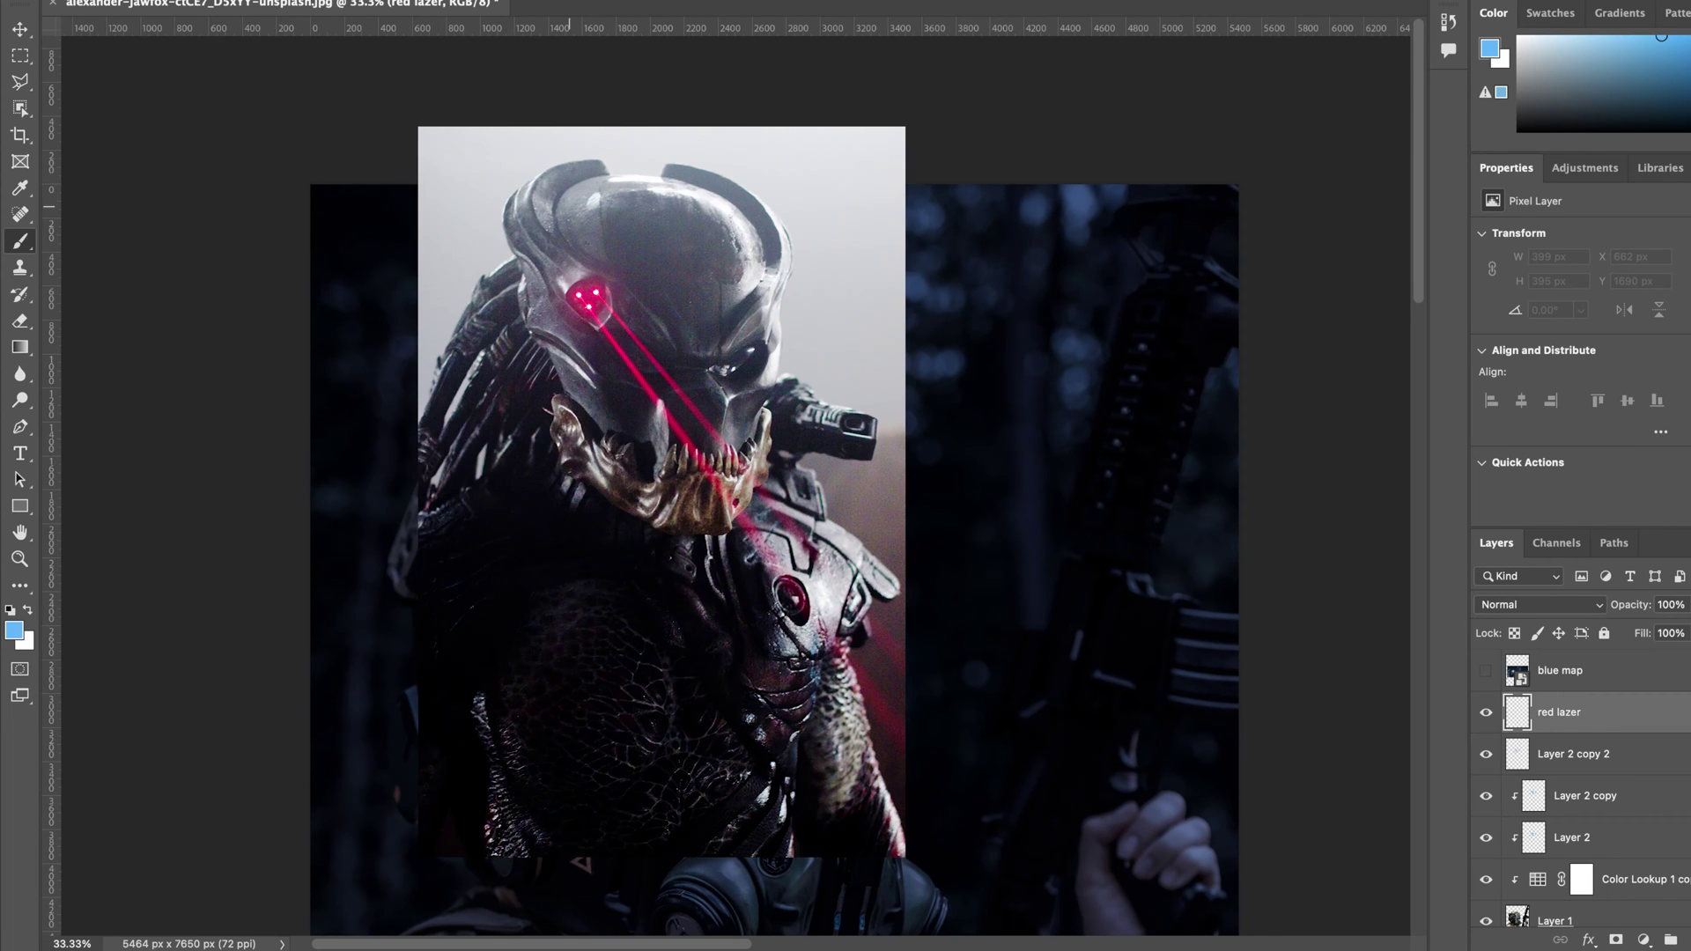
Step: Choose a light pinkish red and brush a thin straight beam from the helmet's side light up past the canvas's top edge
{"action": "left_click", "coordinate": [14, 631]}
{"action": "left_click_drag", "start_coordinate": [1205, 685], "coordinate": [1217, 567]}
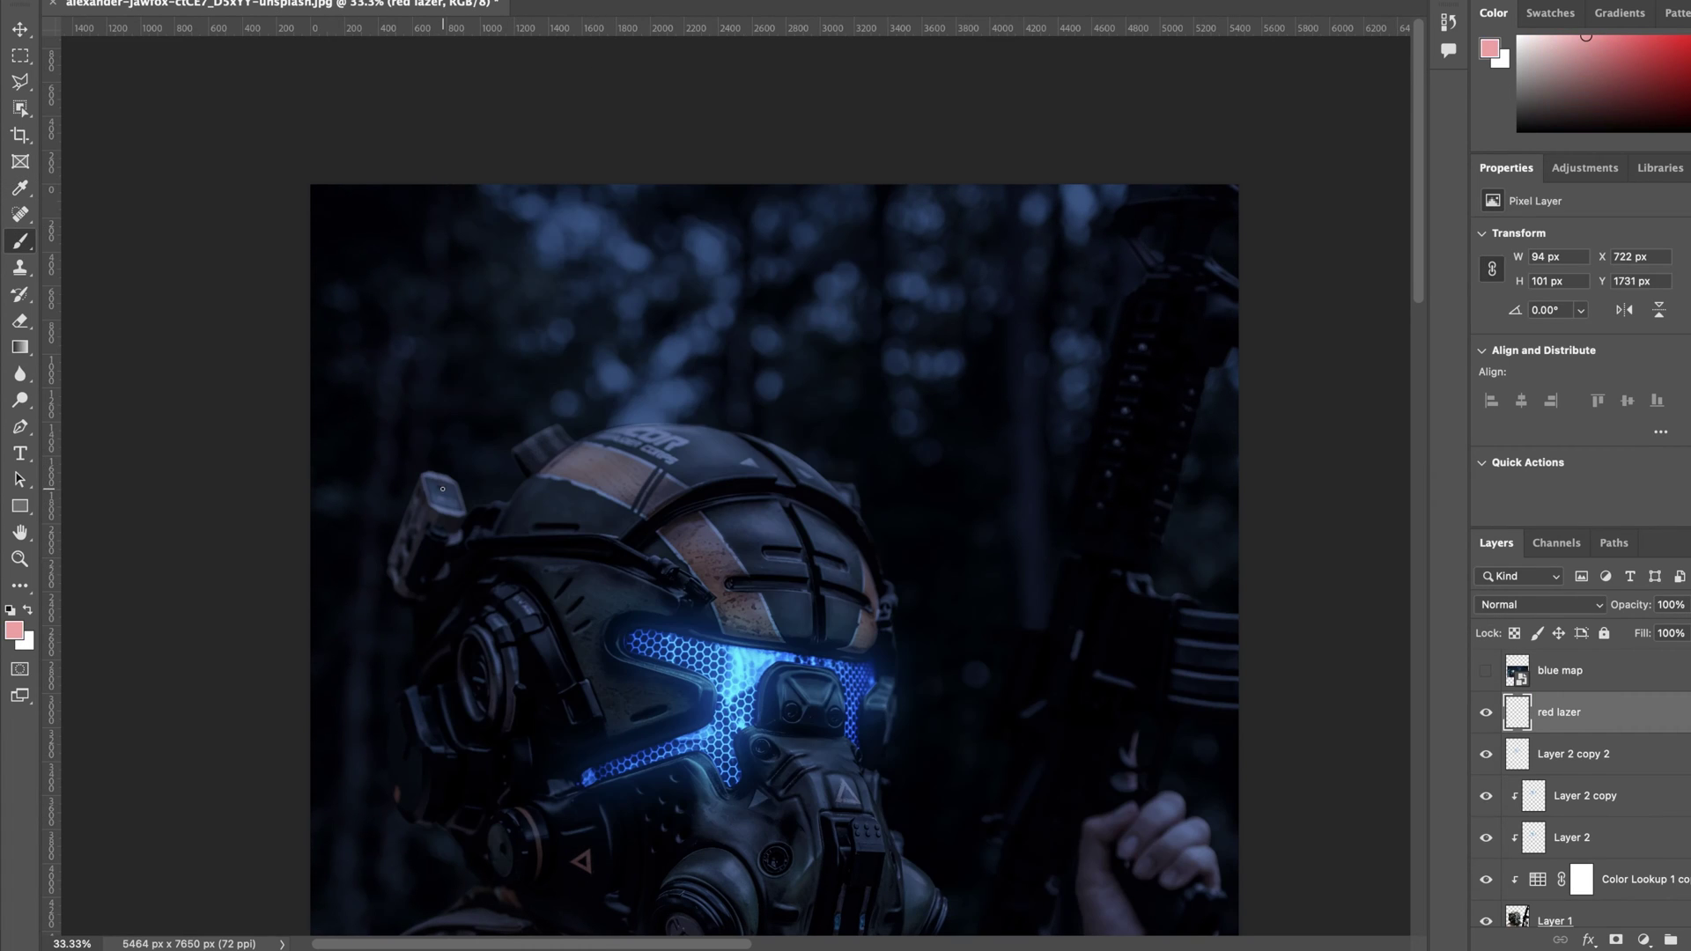
{"action": "left_click", "coordinate": [564, 145], "text": "shift"}
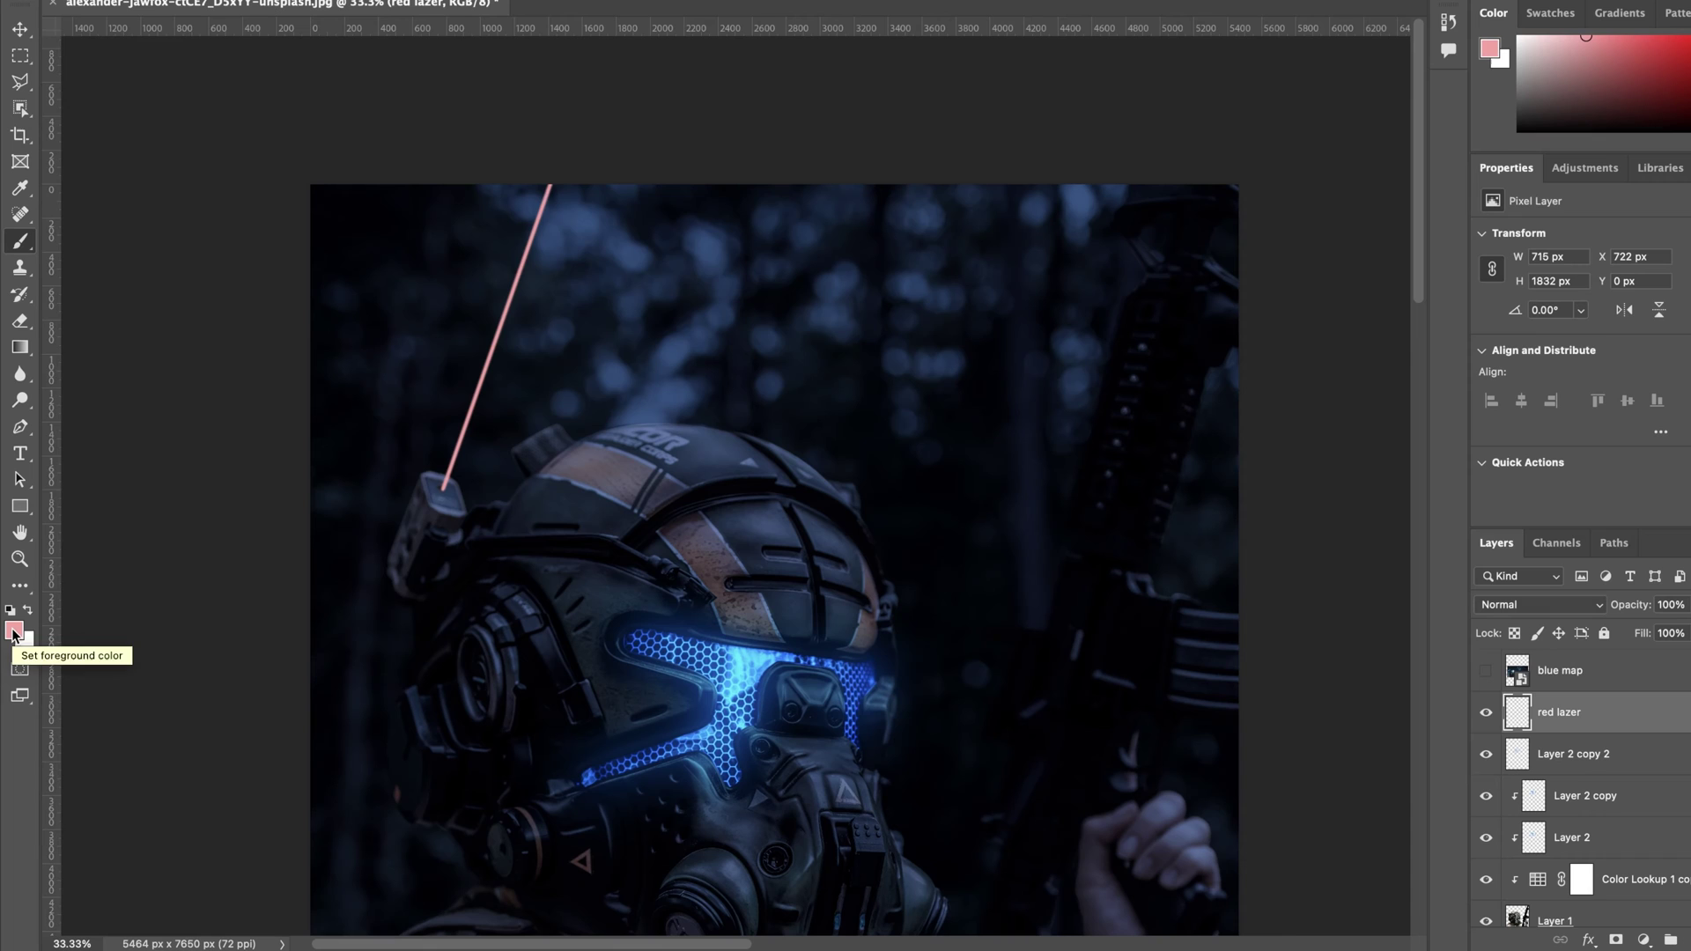
Step: Apply a slight Gaussian Blur to the beam on the red lazer layer
{"action": "left_click", "coordinate": [455, 0]}
{"action": "mouse_move", "coordinate": [518, 179]}
{"action": "left_click", "coordinate": [837, 254]}
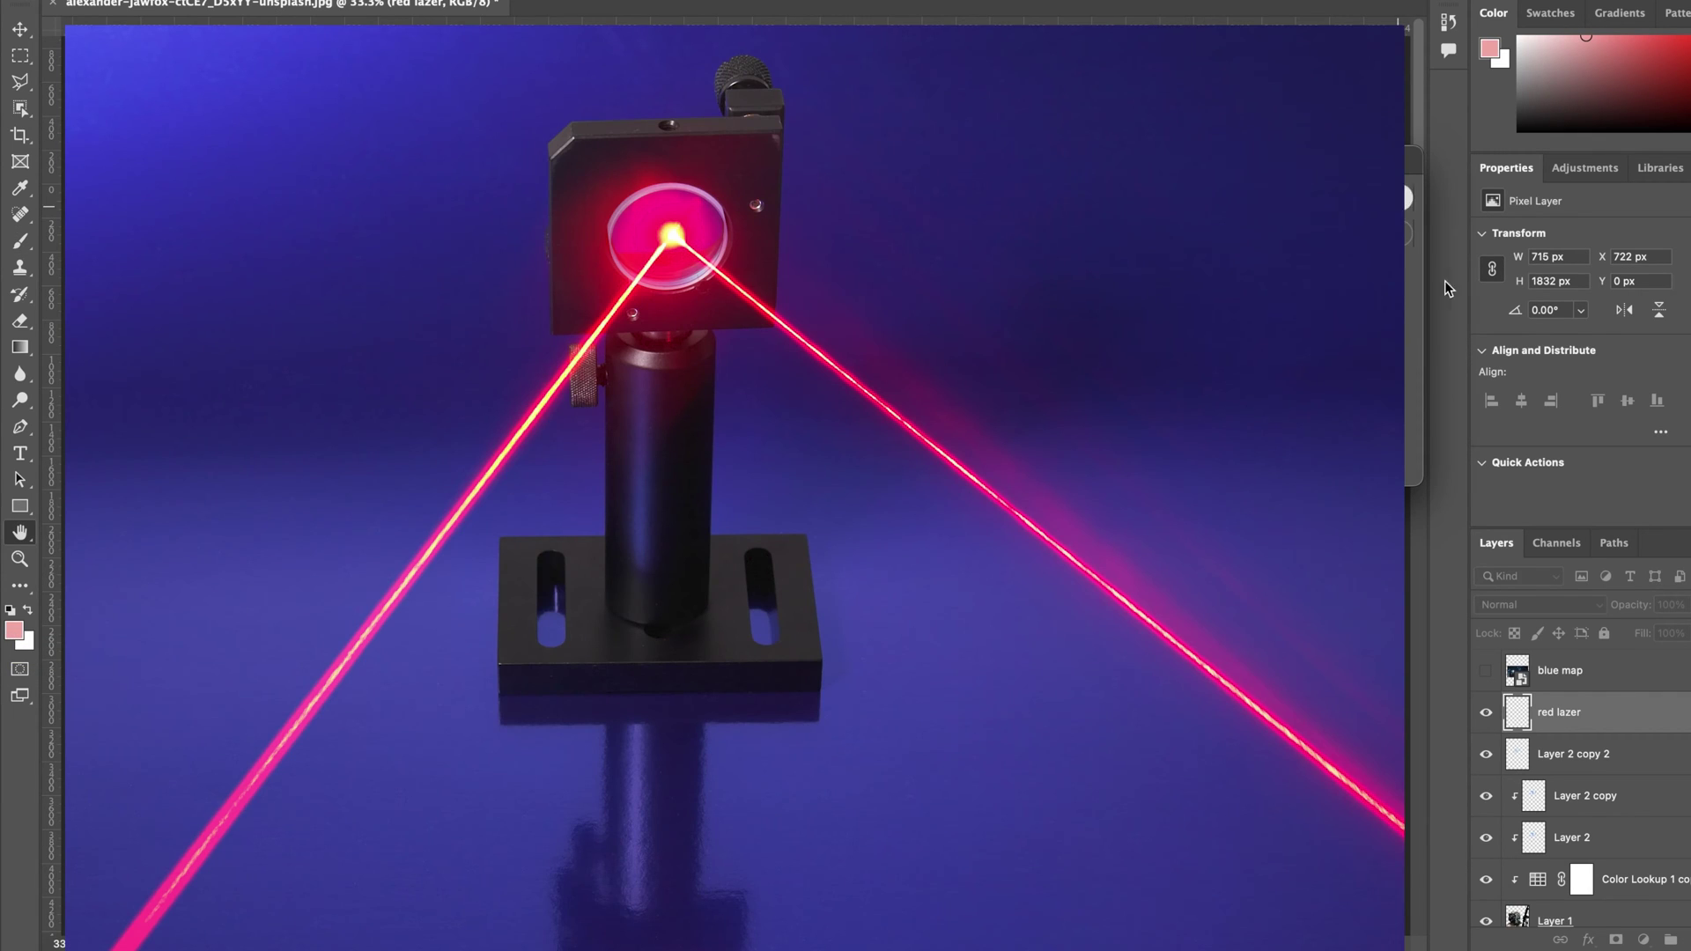
{"action": "key", "text": "Return"}
Step: Duplicate the red lazer layer beneath the original and recolour the duplicate beam a saturated red
{"action": "key", "text": "ctrl+j"}
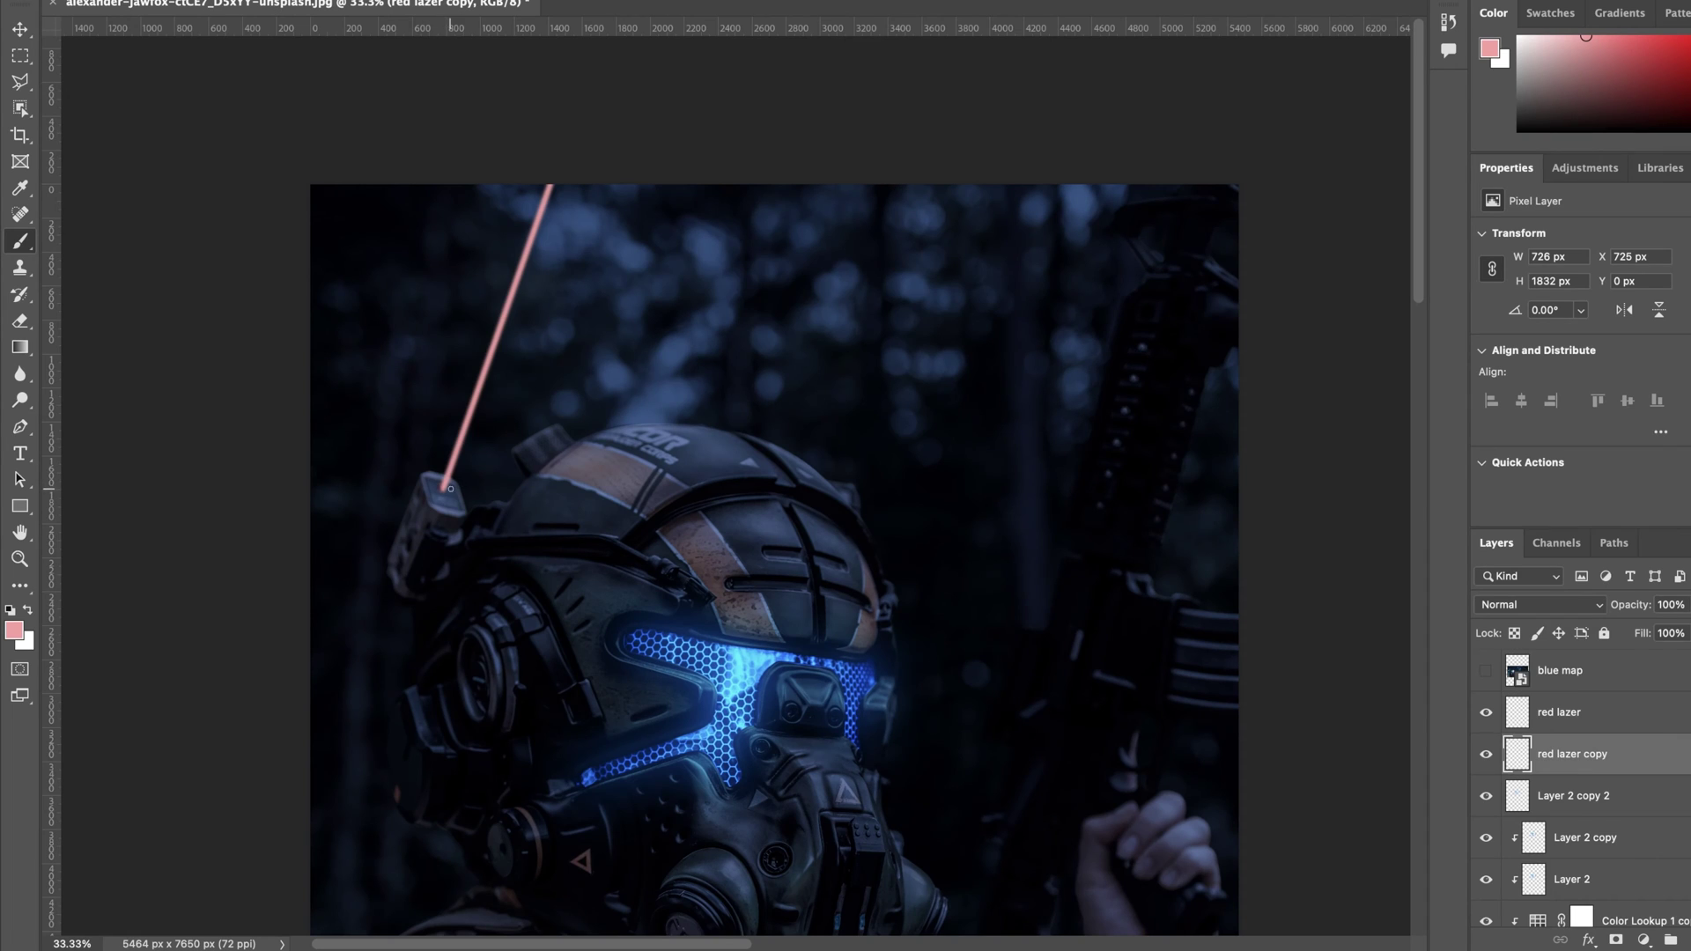
{"action": "left_click", "coordinate": [15, 630]}
{"action": "left_click_drag", "start_coordinate": [1145, 592], "coordinate": [1183, 502]}
{"action": "left_click", "coordinate": [1385, 559]}
Step: Apply a Gaussian Blur to the red lazer copy to form a red glow around the beam
{"action": "left_click", "coordinate": [454, 0]}
{"action": "mouse_move", "coordinate": [553, 179]}
{"action": "left_click", "coordinate": [828, 252]}
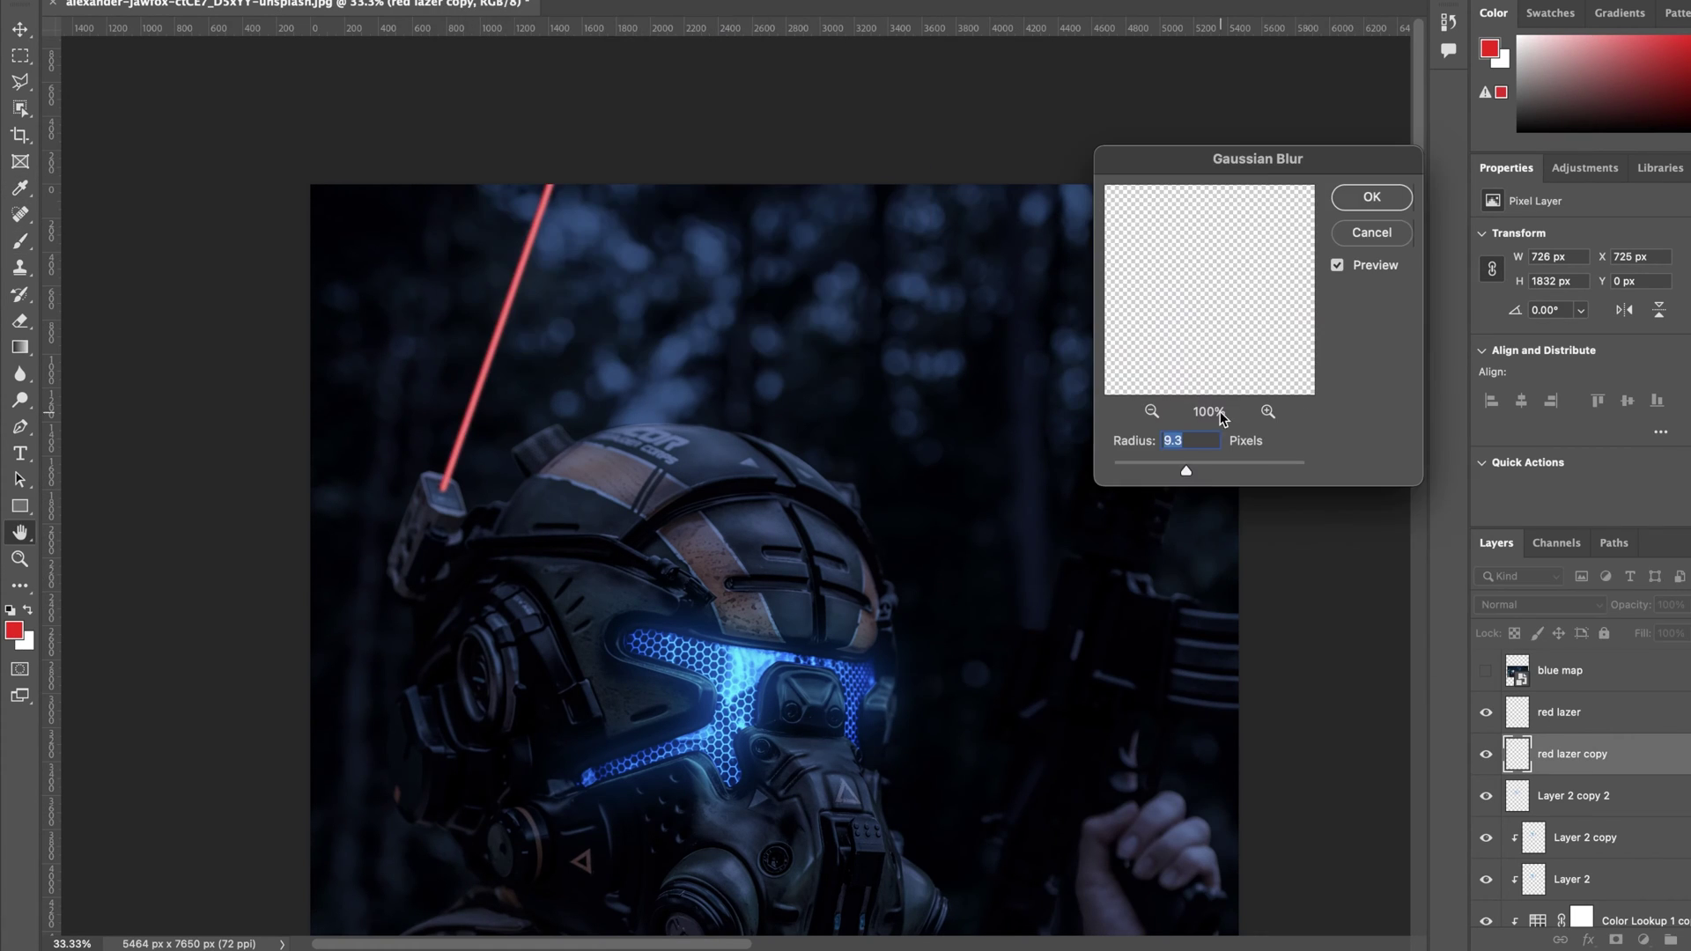
{"action": "left_click_drag", "start_coordinate": [1221, 470], "coordinate": [1205, 468]}
{"action": "key", "text": "Return"}
{"action": "key", "text": "b"}
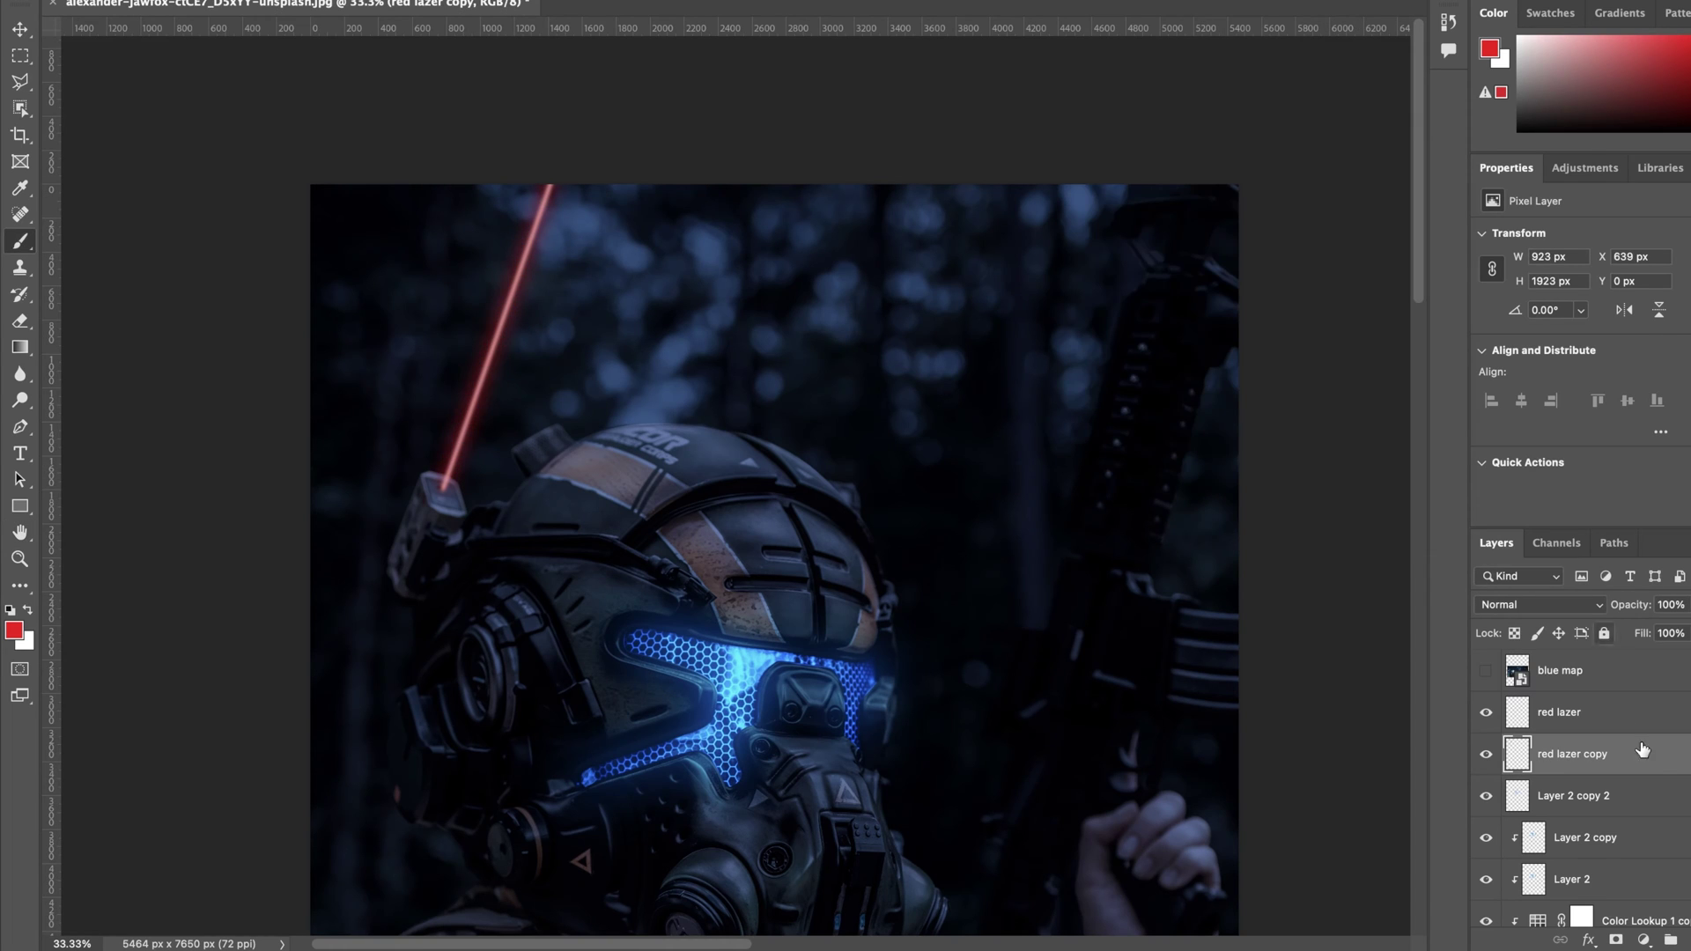
Step: Duplicate the red lazer copy and apply a wider Gaussian Blur to the duplicate
{"action": "key", "text": "ctrl+j"}
{"action": "left_click", "coordinate": [576, 0]}
{"action": "left_click", "coordinate": [868, 223]}
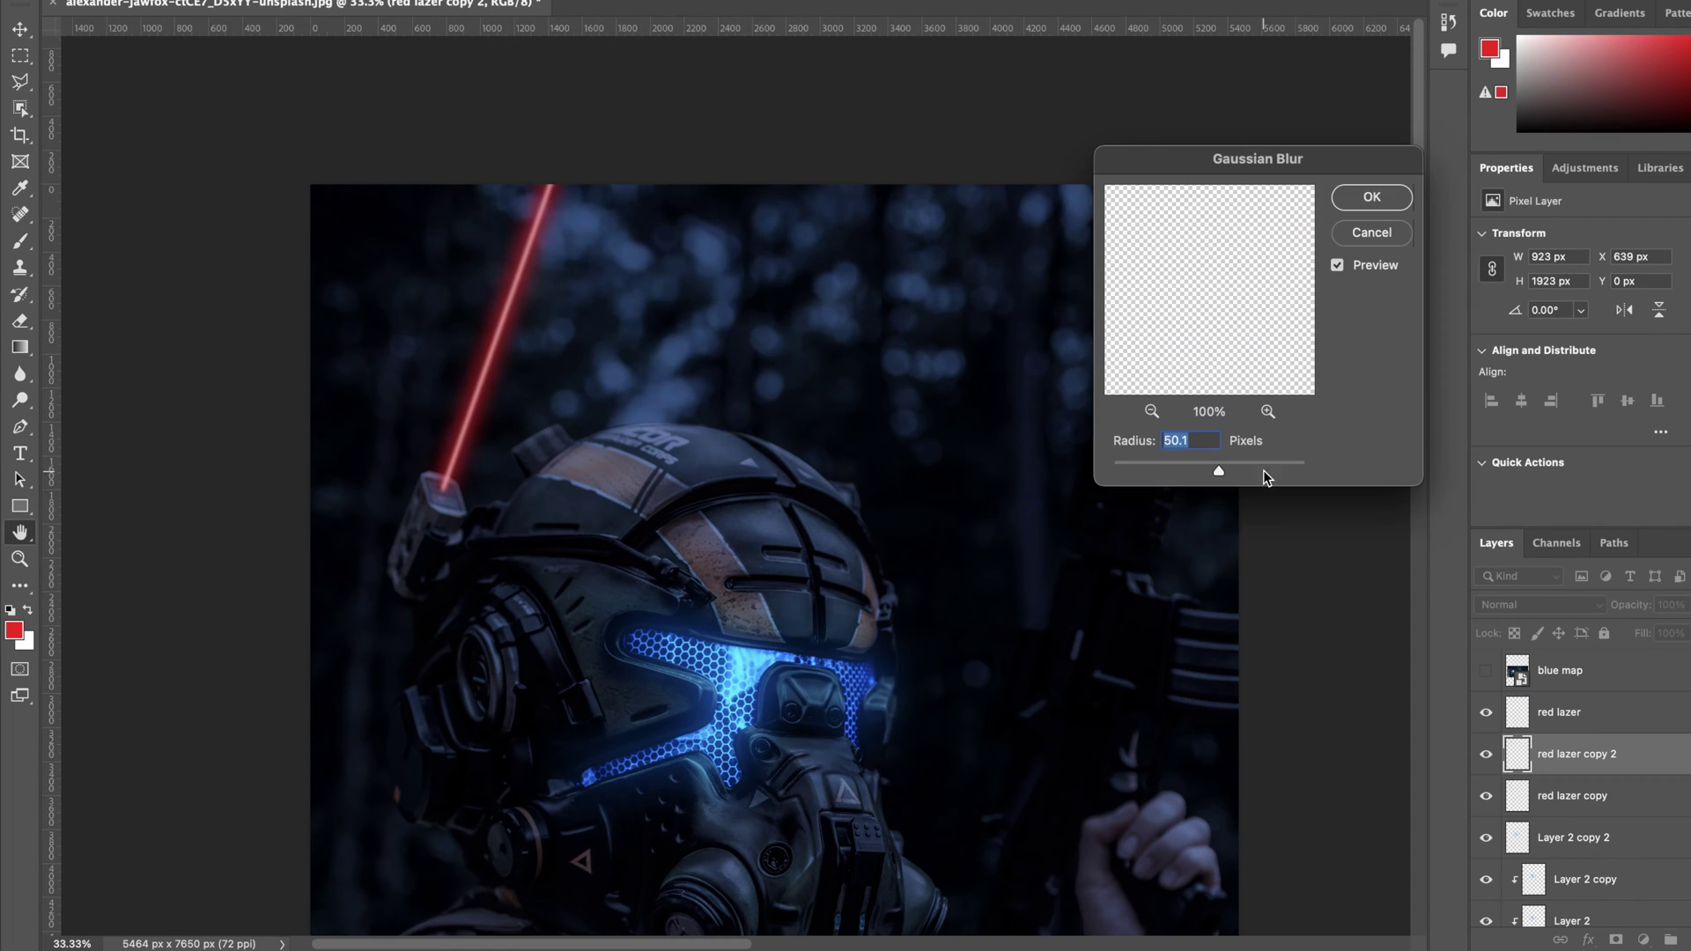
{"action": "left_click", "coordinate": [1367, 206]}
{"action": "left_click", "coordinate": [1573, 836]}
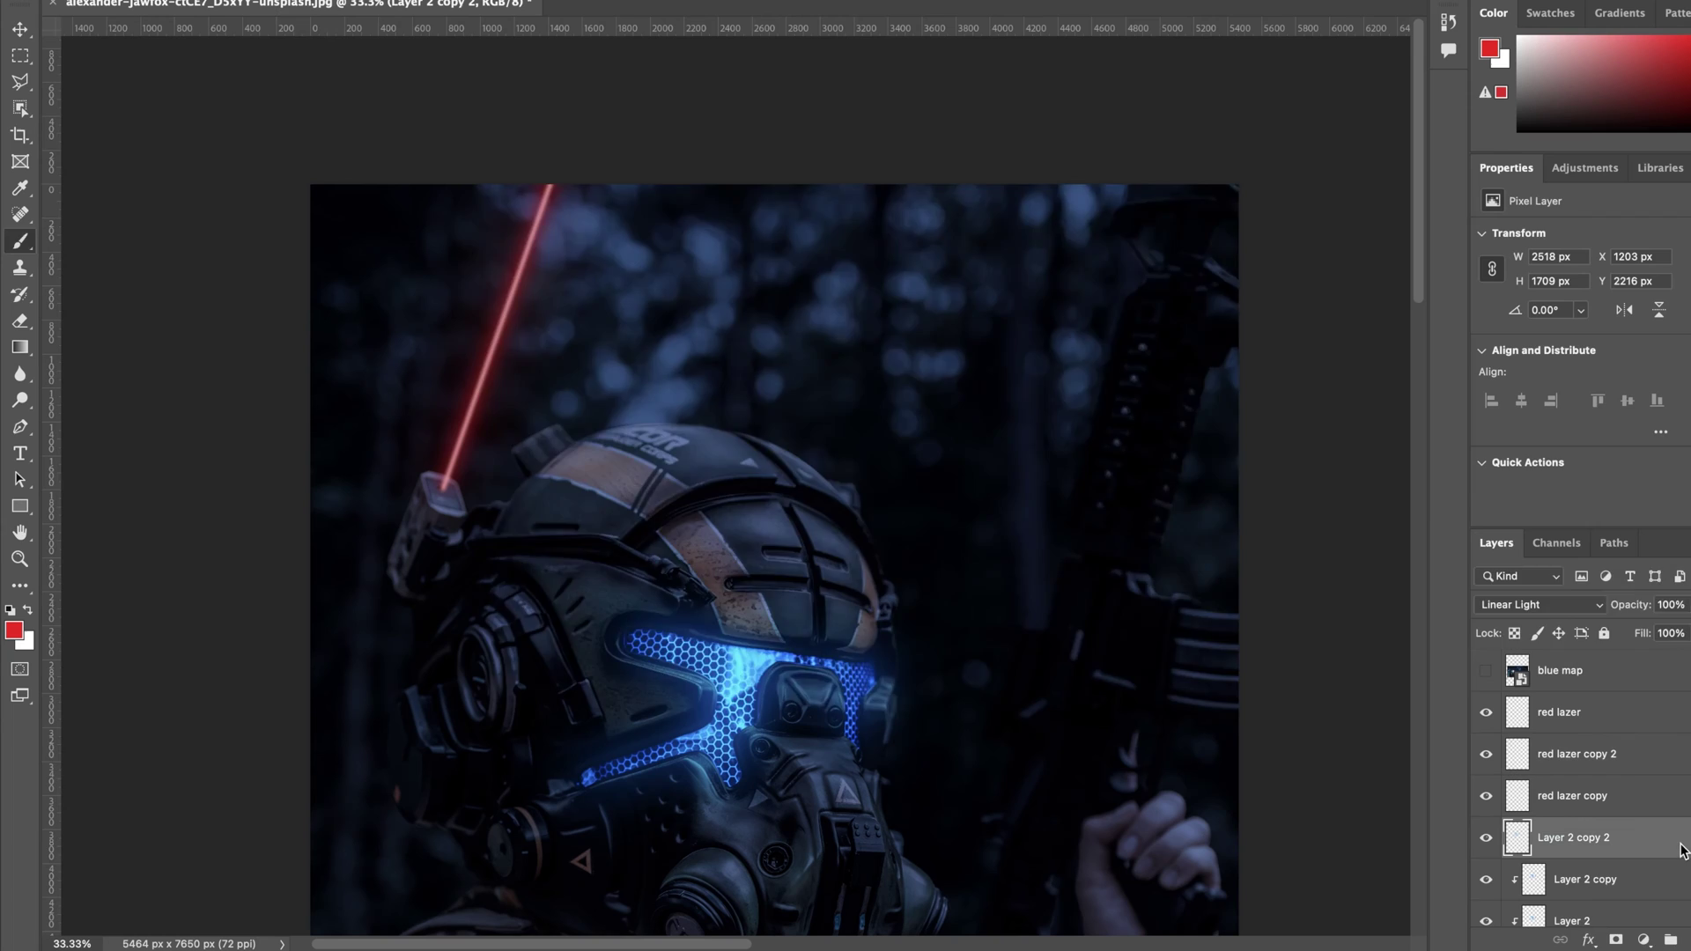
{"action": "double_click", "coordinate": [1680, 845]}
{"action": "left_click", "coordinate": [581, 471]}
{"action": "left_click_drag", "start_coordinate": [724, 190], "coordinate": [1189, 163]}
{"action": "left_click", "coordinate": [1431, 242]}
{"action": "left_click_drag", "start_coordinate": [974, 604], "coordinate": [875, 575]}
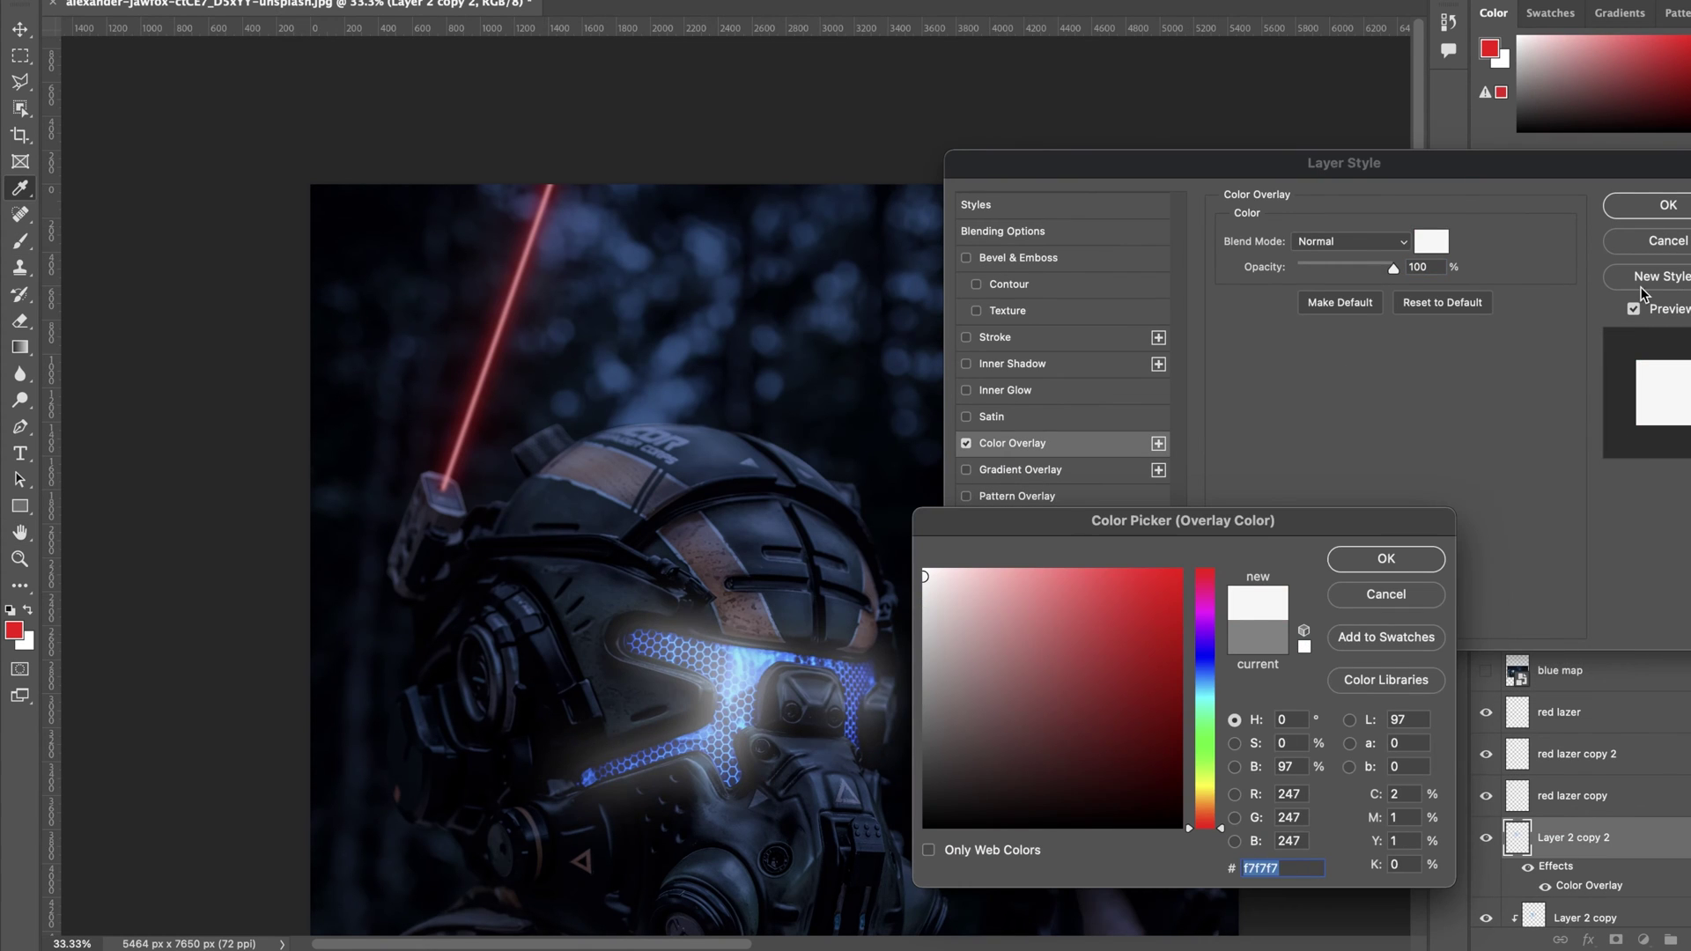
{"action": "key", "text": "Escape"}
{"action": "key", "text": "Escape"}
Step: Add a white Color Overlay to the red lazer copy layer, using Overlay blend mode at 81% opacity
{"action": "double_click", "coordinate": [1650, 800]}
{"action": "left_click", "coordinate": [1046, 443]}
{"action": "left_click", "coordinate": [1431, 241]}
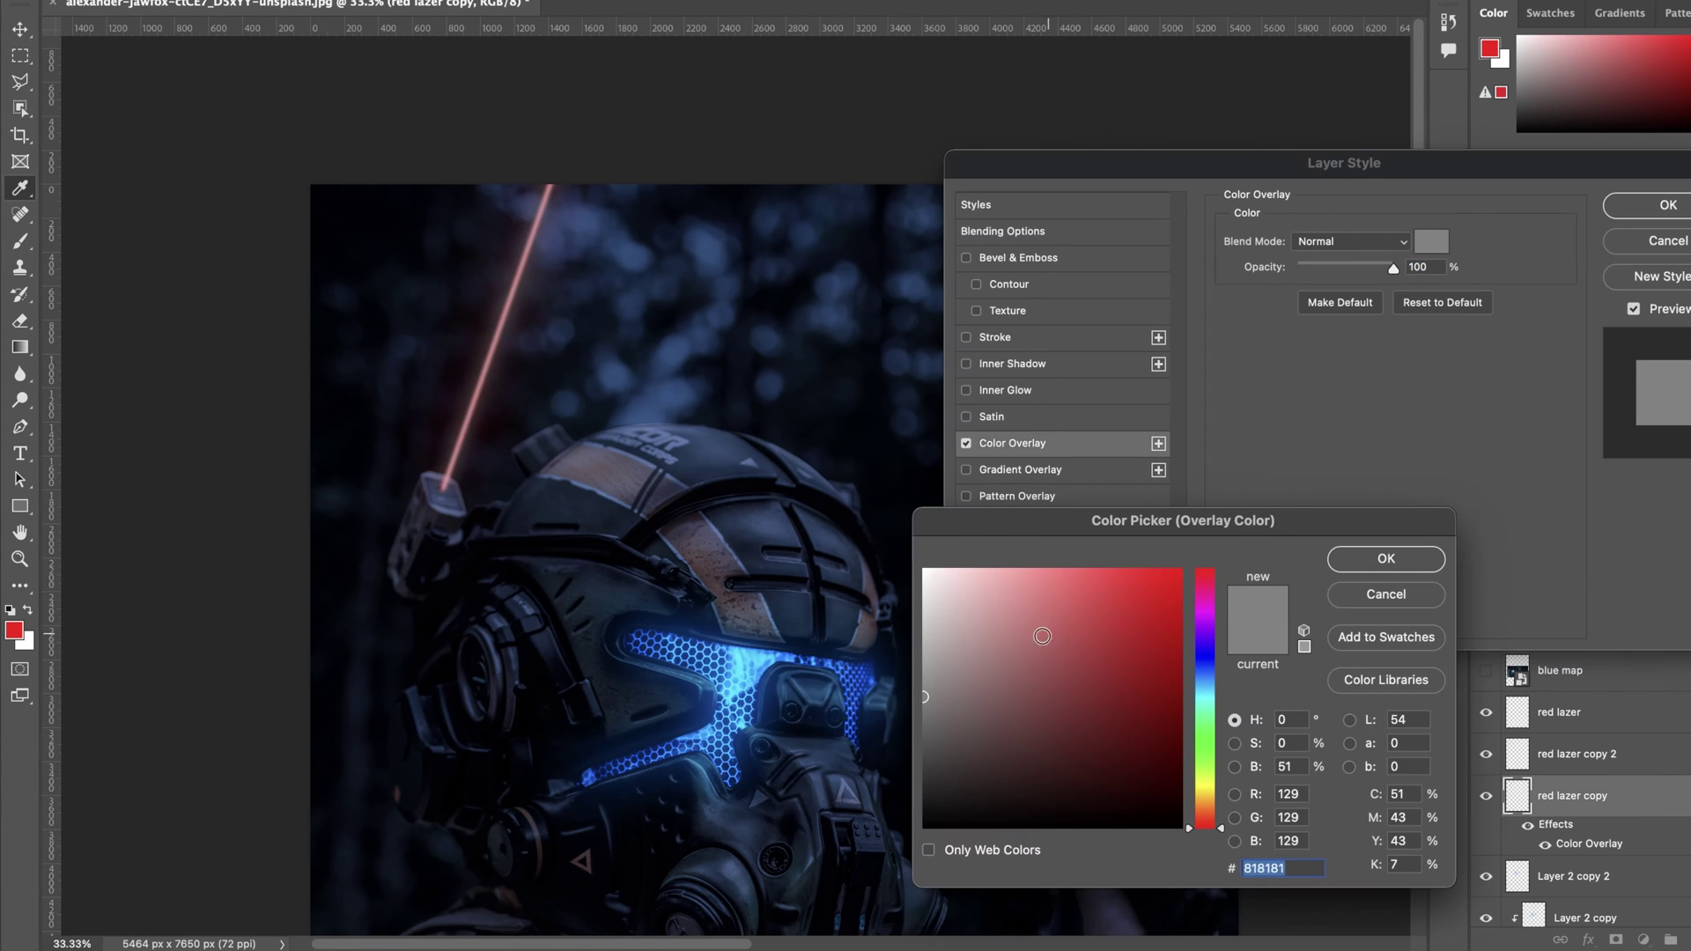
{"action": "left_click_drag", "start_coordinate": [1042, 636], "coordinate": [925, 571]}
{"action": "left_click", "coordinate": [1387, 559]}
{"action": "mouse_move", "coordinate": [1392, 268]}
{"action": "left_mouse_down"}
{"action": "mouse_move", "coordinate": [1256, 279]}
{"action": "mouse_move", "coordinate": [1375, 269]}
{"action": "left_mouse_up"}
{"action": "left_click", "coordinate": [1352, 241]}
{"action": "left_click", "coordinate": [1322, 508]}
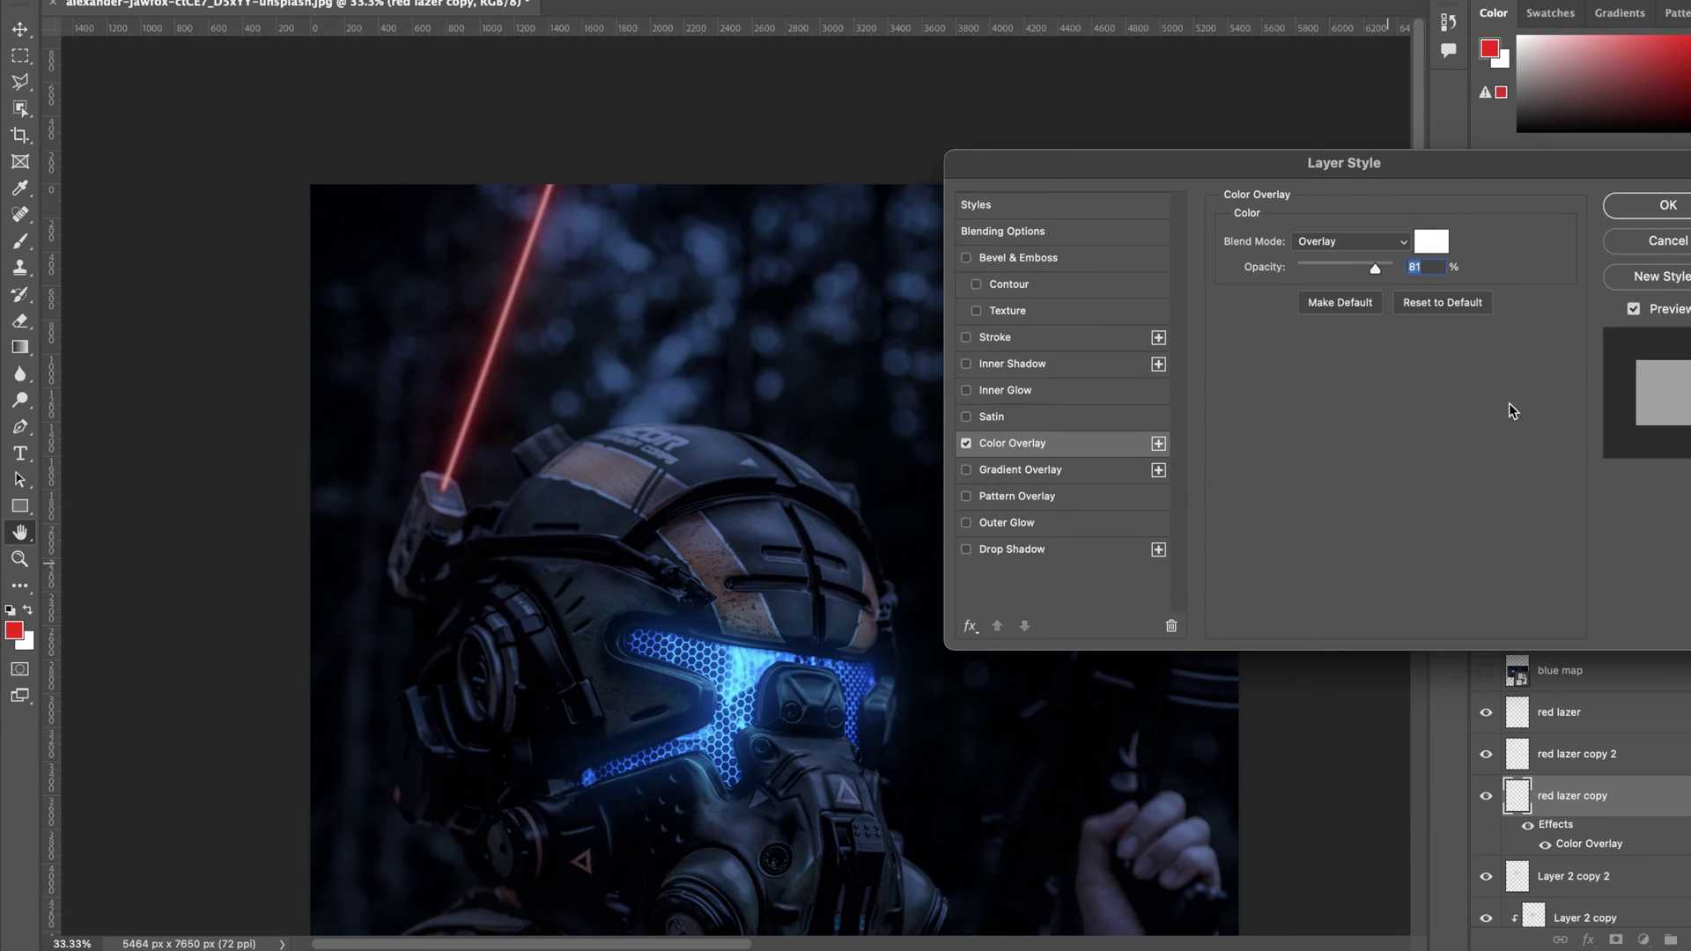
{"action": "left_click", "coordinate": [1668, 205]}
{"action": "key", "text": "b"}
{"action": "scroll", "coordinate": [976, 438], "scroll_direction": "down", "scroll_amount": 3}
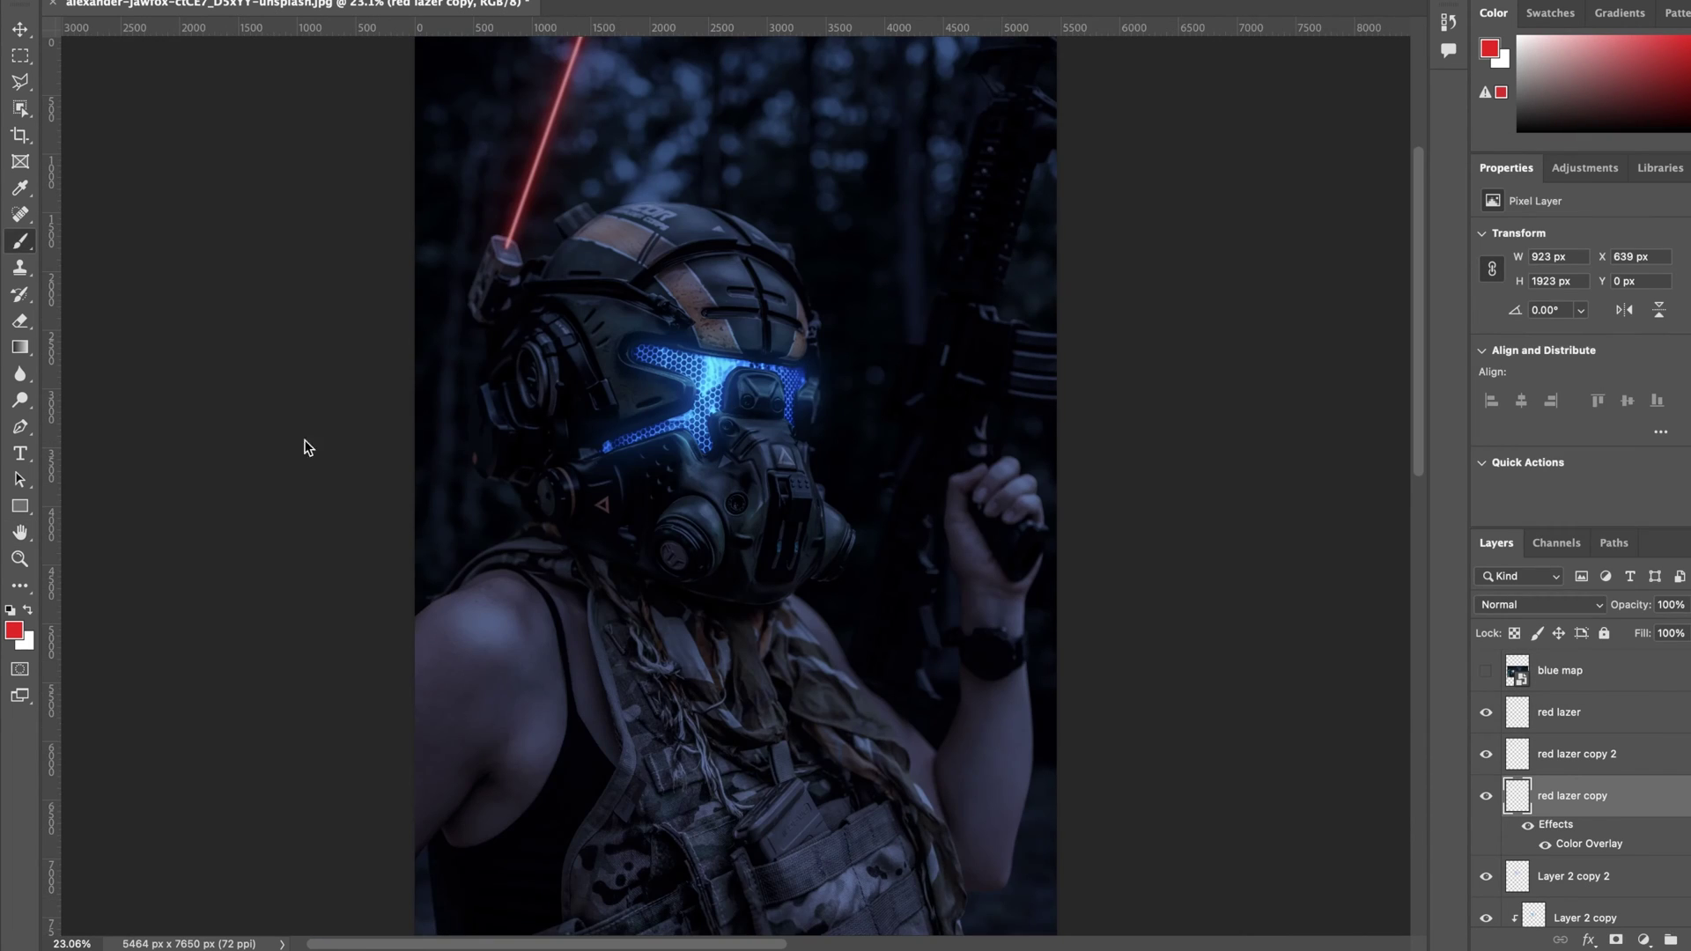
Step: Create a new layer above the red lazer layer and name it orange glow
{"action": "left_click", "coordinate": [1607, 719]}
{"action": "left_click", "coordinate": [1689, 940]}
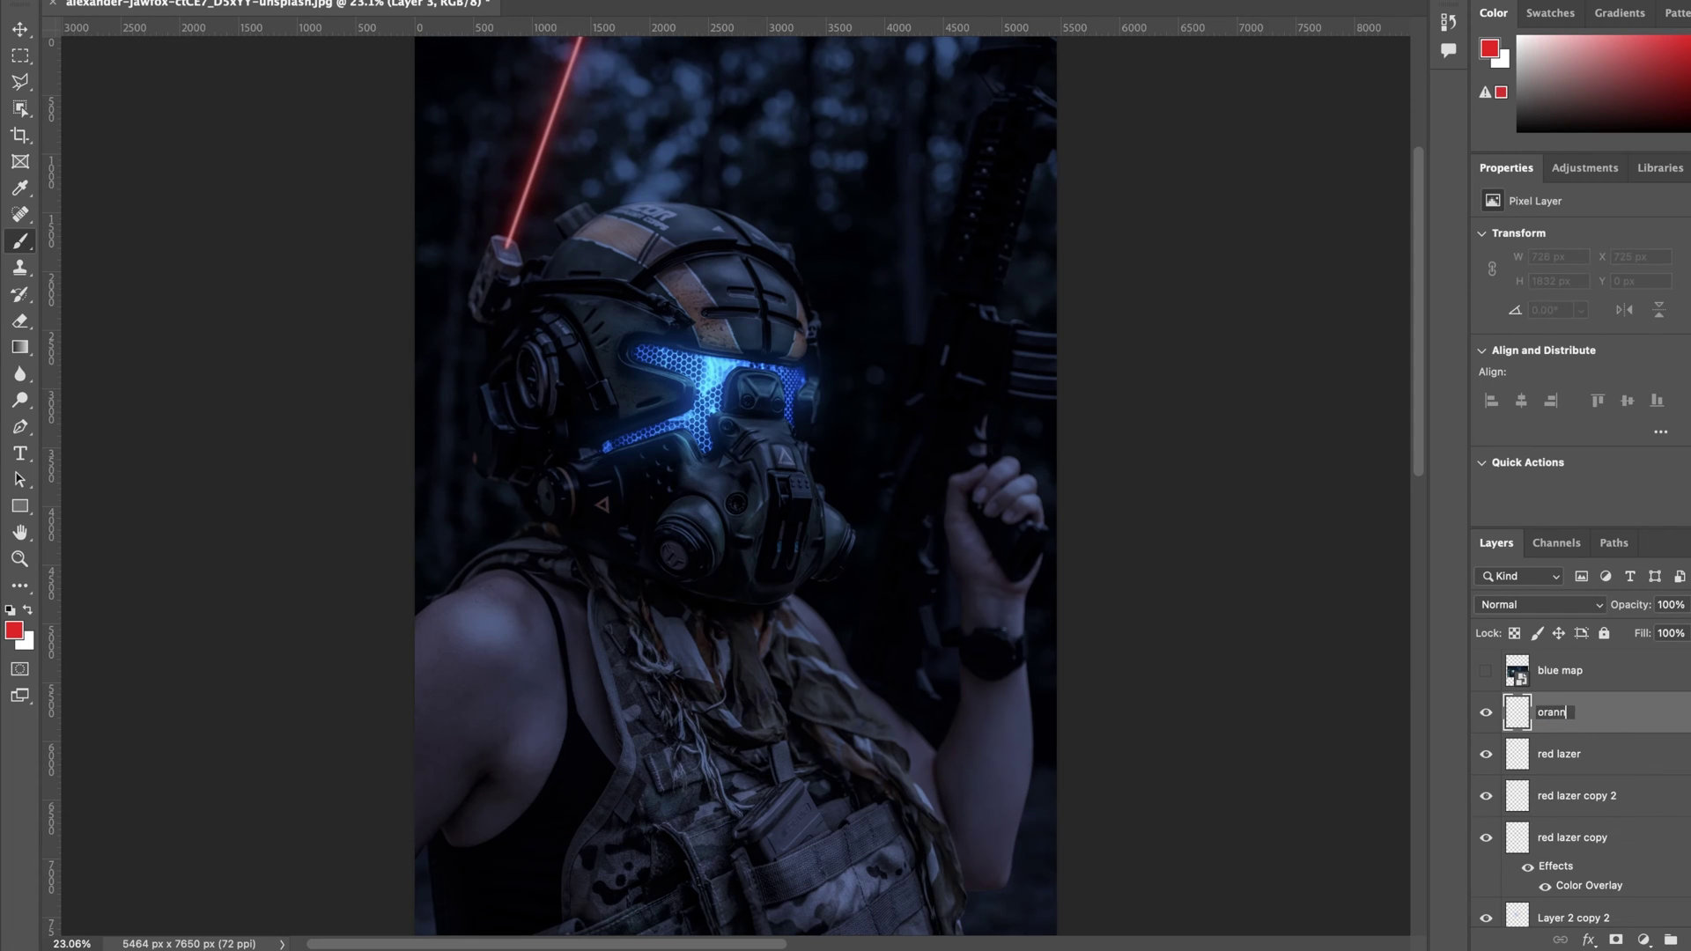
{"action": "key", "text": "Return"}
Step: Paint the triangle mark beside the mask's round side filter solid orange with a 25 px hard round brush
{"action": "key", "text": "z"}
{"action": "left_click", "coordinate": [602, 505]}
{"action": "left_click", "coordinate": [570, 611]}
{"action": "key", "text": "b"}
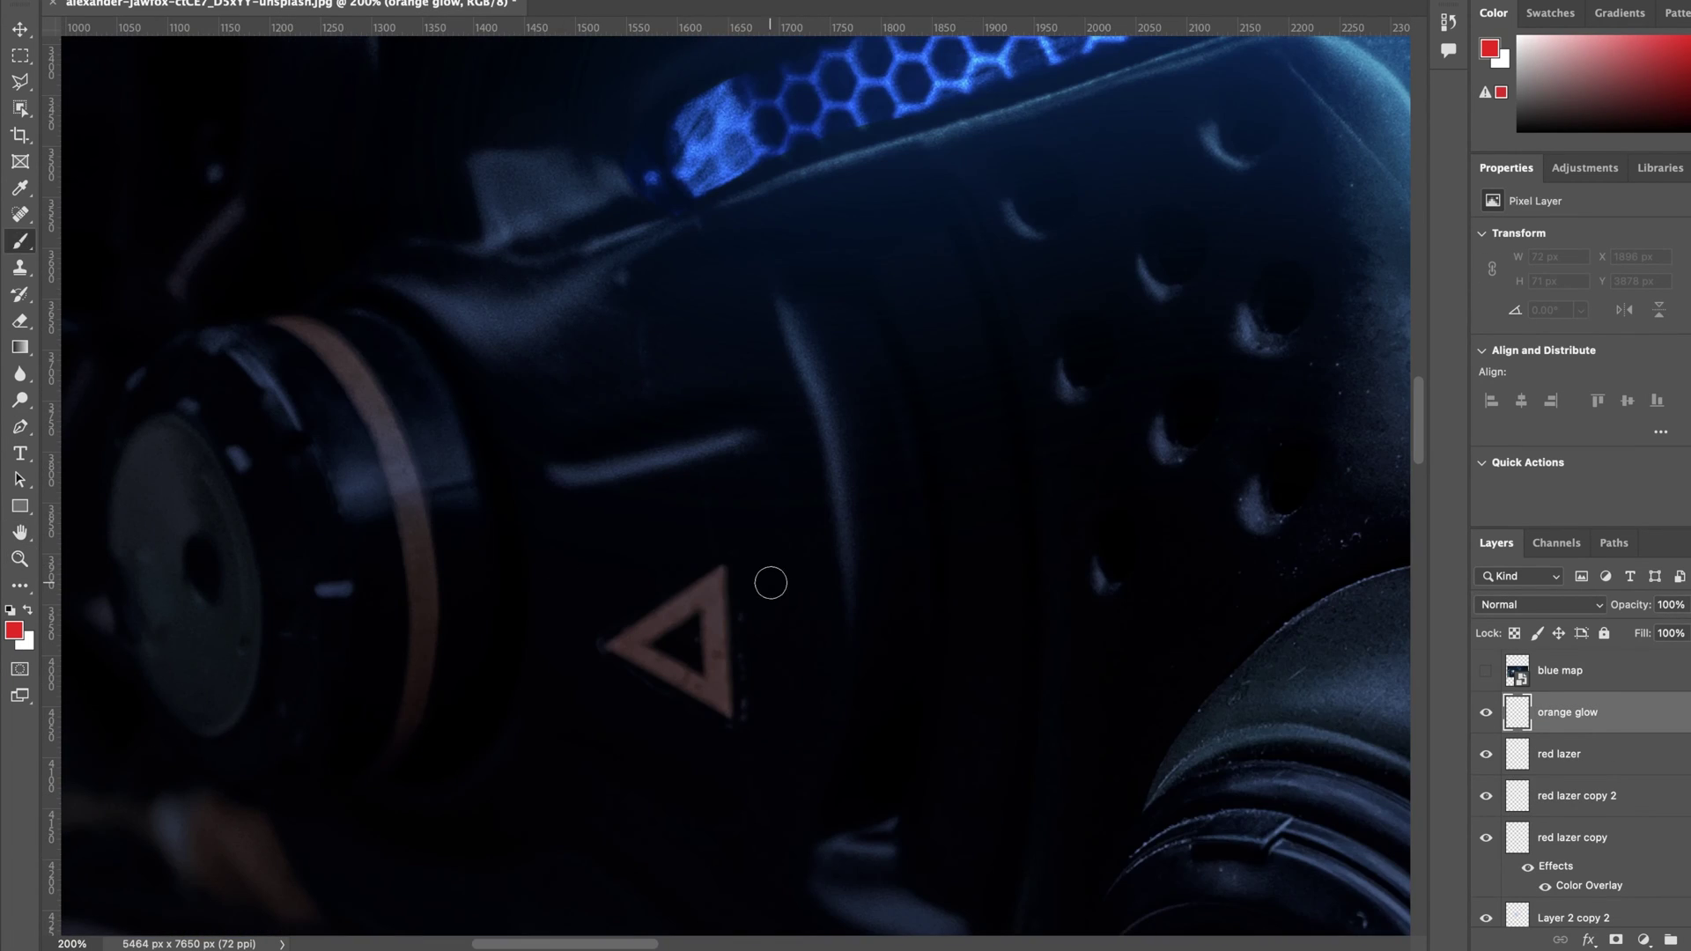
{"action": "left_click", "coordinate": [14, 631]}
{"action": "left_click", "coordinate": [722, 569]}
{"action": "left_click", "coordinate": [731, 717], "text": "shift"}
{"action": "key", "text": "b"}
{"action": "left_click", "coordinate": [145, 275]}
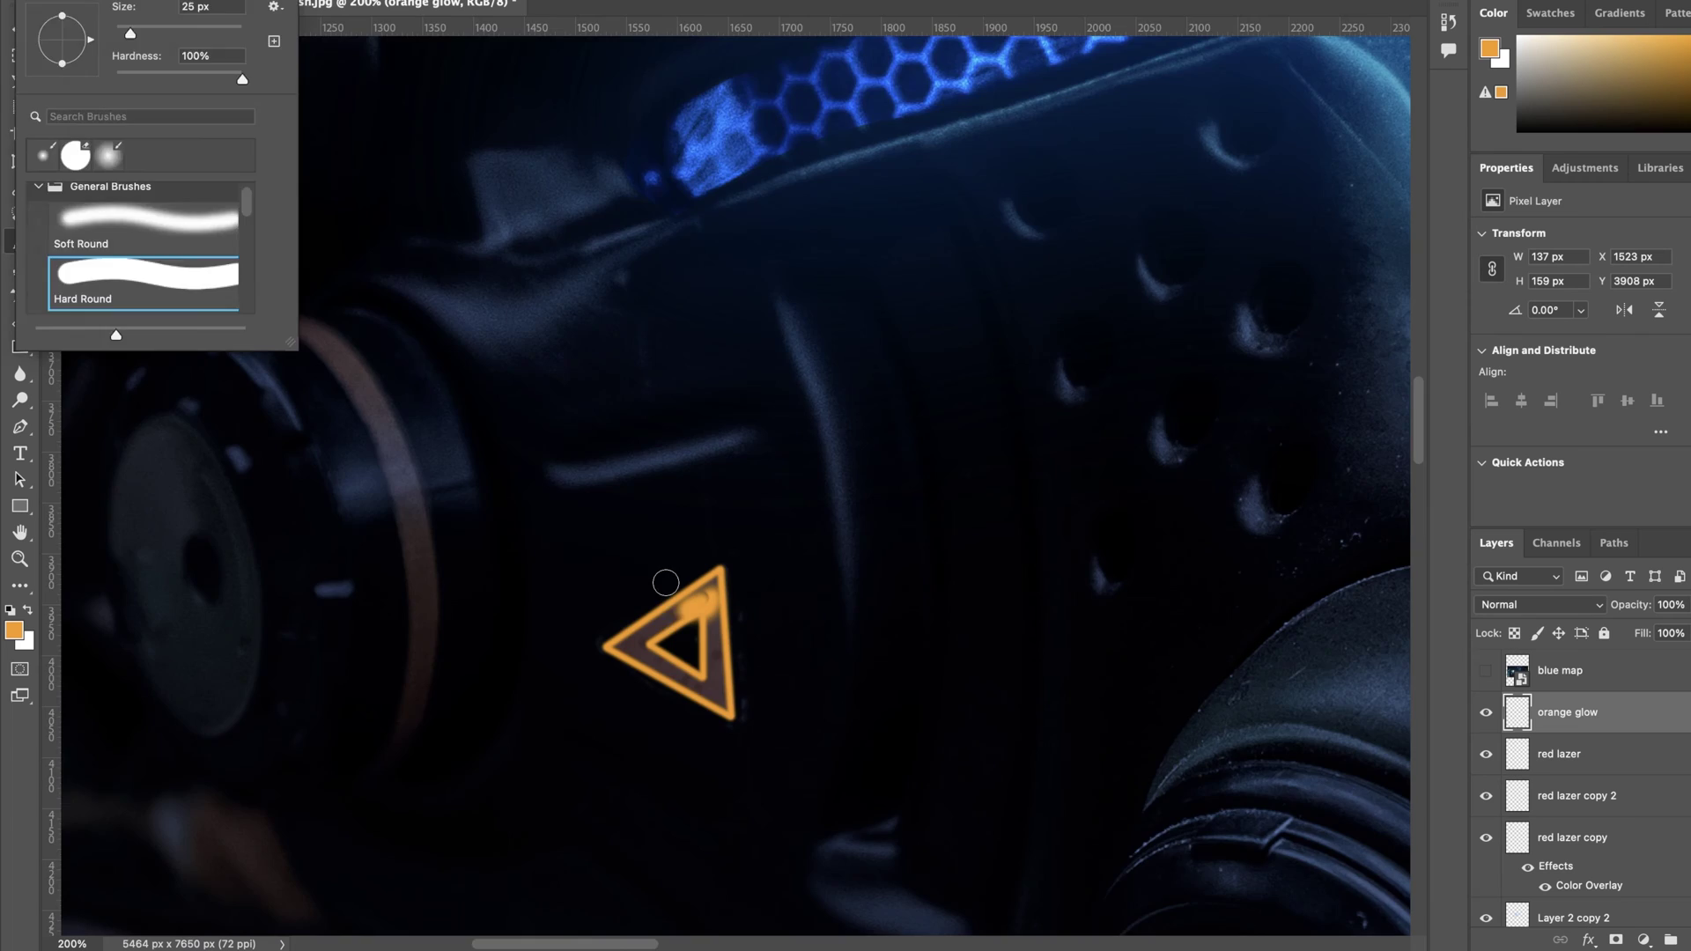
{"action": "key", "text": "z"}
{"action": "left_click", "coordinate": [682, 625]}
{"action": "key", "text": "b"}
{"action": "mouse_move", "coordinate": [702, 574]}
{"action": "left_mouse_down"}
{"action": "mouse_move", "coordinate": [606, 636]}
{"action": "mouse_move", "coordinate": [564, 689]}
{"action": "left_mouse_up"}
{"action": "left_click_drag", "start_coordinate": [771, 803], "coordinate": [760, 691]}
{"action": "mouse_move", "coordinate": [782, 775]}
{"action": "left_mouse_down"}
{"action": "mouse_move", "coordinate": [777, 524]}
{"action": "mouse_move", "coordinate": [723, 541]}
{"action": "left_mouse_up"}
Step: Outline the curved stripe around the mask's side filter with the Pen tool and paint it orange
{"action": "key", "text": "super+minus"}
{"action": "key", "text": "super+minus"}
{"action": "left_click_drag", "start_coordinate": [410, 389], "coordinate": [876, 445]}
{"action": "key", "text": "super+minus"}
{"action": "key", "text": "super+minus"}
{"action": "left_click_drag", "start_coordinate": [853, 590], "coordinate": [830, 528]}
{"action": "key", "text": "super+plus"}
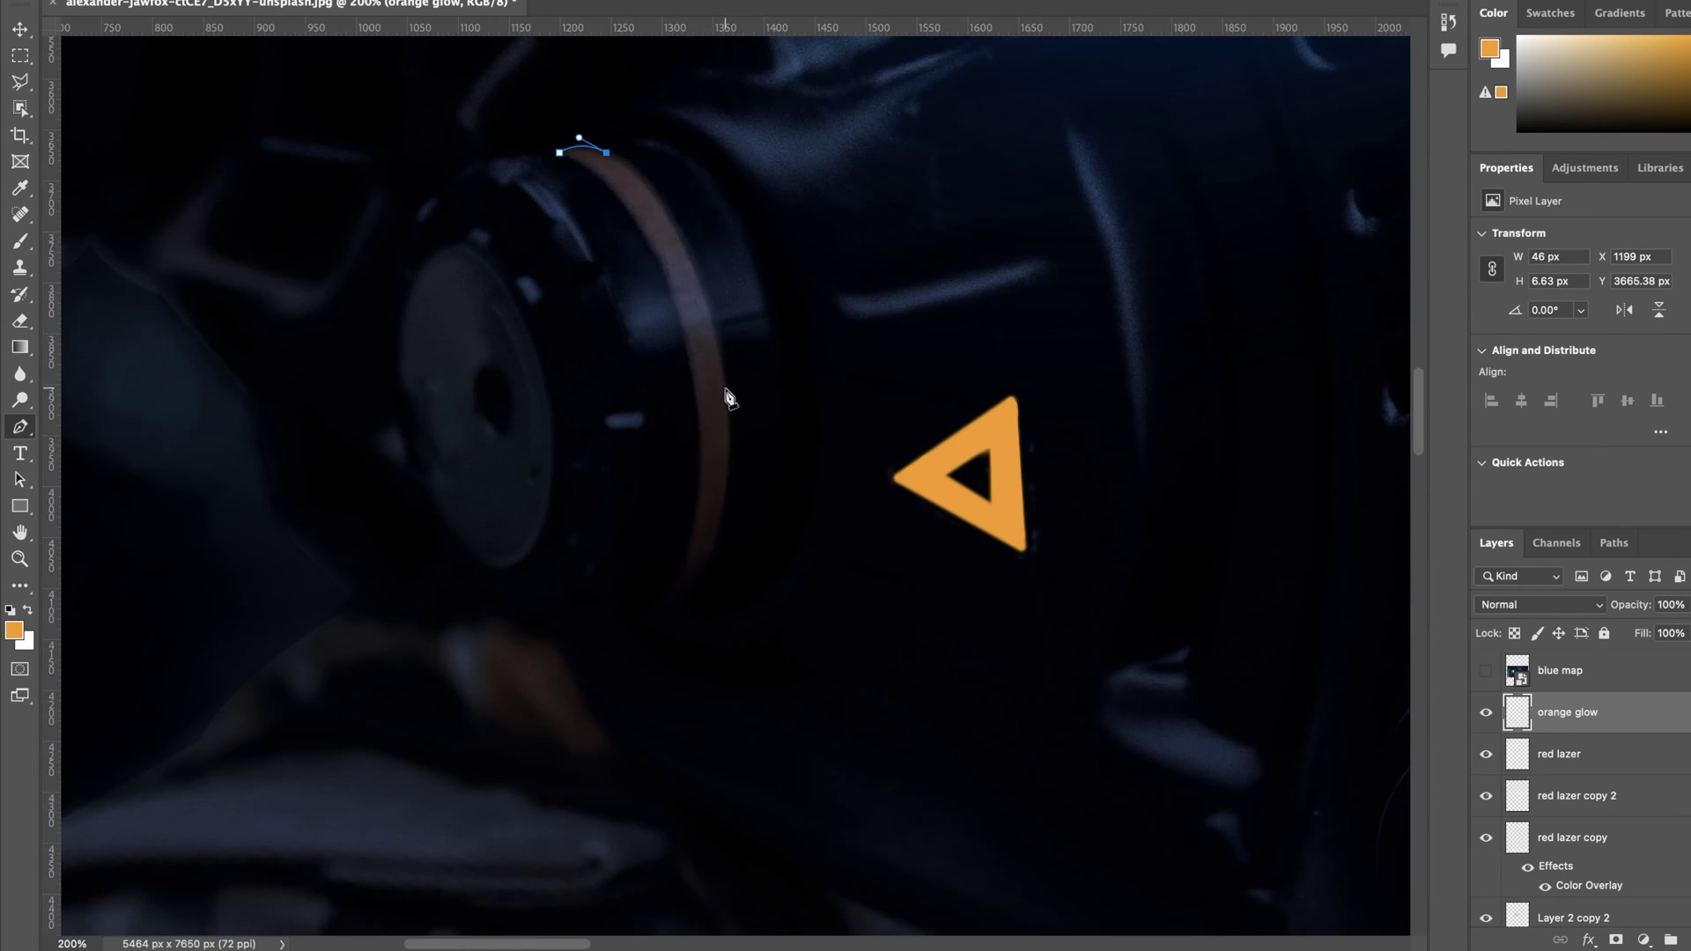
{"action": "left_click_drag", "start_coordinate": [726, 388], "coordinate": [748, 582]}
{"action": "left_click_drag", "start_coordinate": [701, 575], "coordinate": [670, 617]}
{"action": "left_click", "coordinate": [674, 578]}
{"action": "left_click_drag", "start_coordinate": [687, 352], "coordinate": [639, 212]}
{"action": "mouse_move", "coordinate": [559, 152]}
{"action": "left_mouse_down"}
{"action": "mouse_move", "coordinate": [454, 44]}
{"action": "mouse_move", "coordinate": [696, 564]}
{"action": "left_mouse_up"}
{"action": "key", "text": "super+Return"}
{"action": "key", "text": "b"}
{"action": "key", "text": "super+d"}
{"action": "left_click", "coordinate": [1540, 605]}
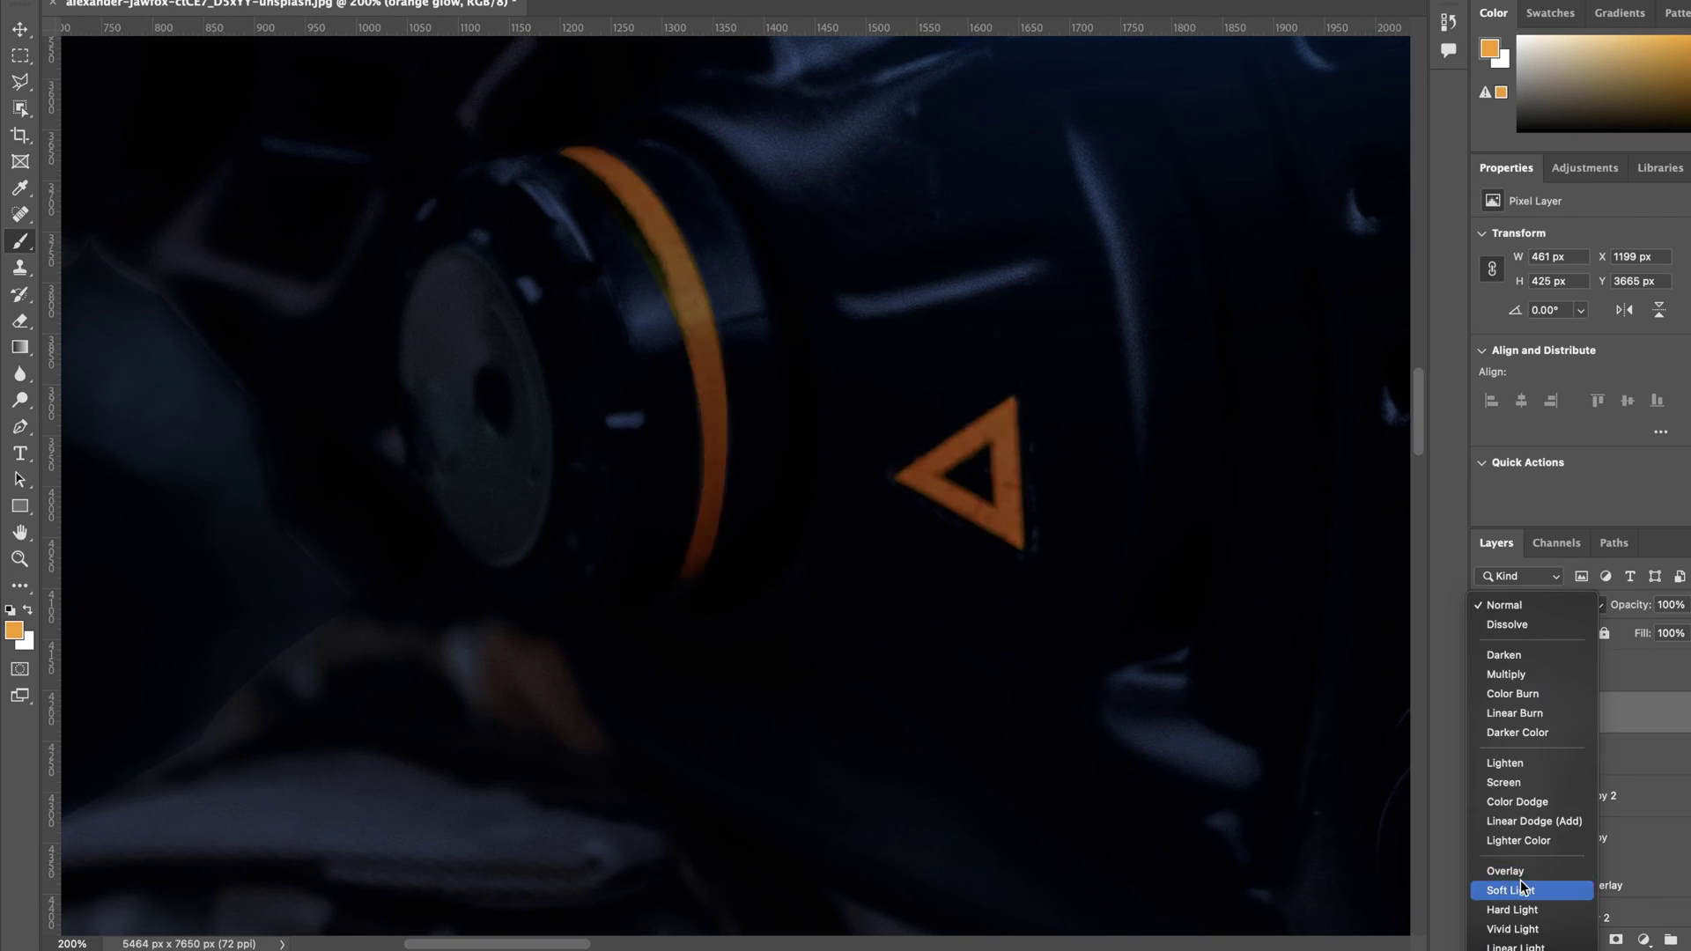
{"action": "key", "text": "Escape"}
Step: Paint the triangle mark on the front of the mask orange with straight brush strokes, keeping its centre open
{"action": "left_click_drag", "start_coordinate": [317, 229], "coordinate": [1059, 684]}
{"action": "left_click_drag", "start_coordinate": [1321, 528], "coordinate": [106, 511]}
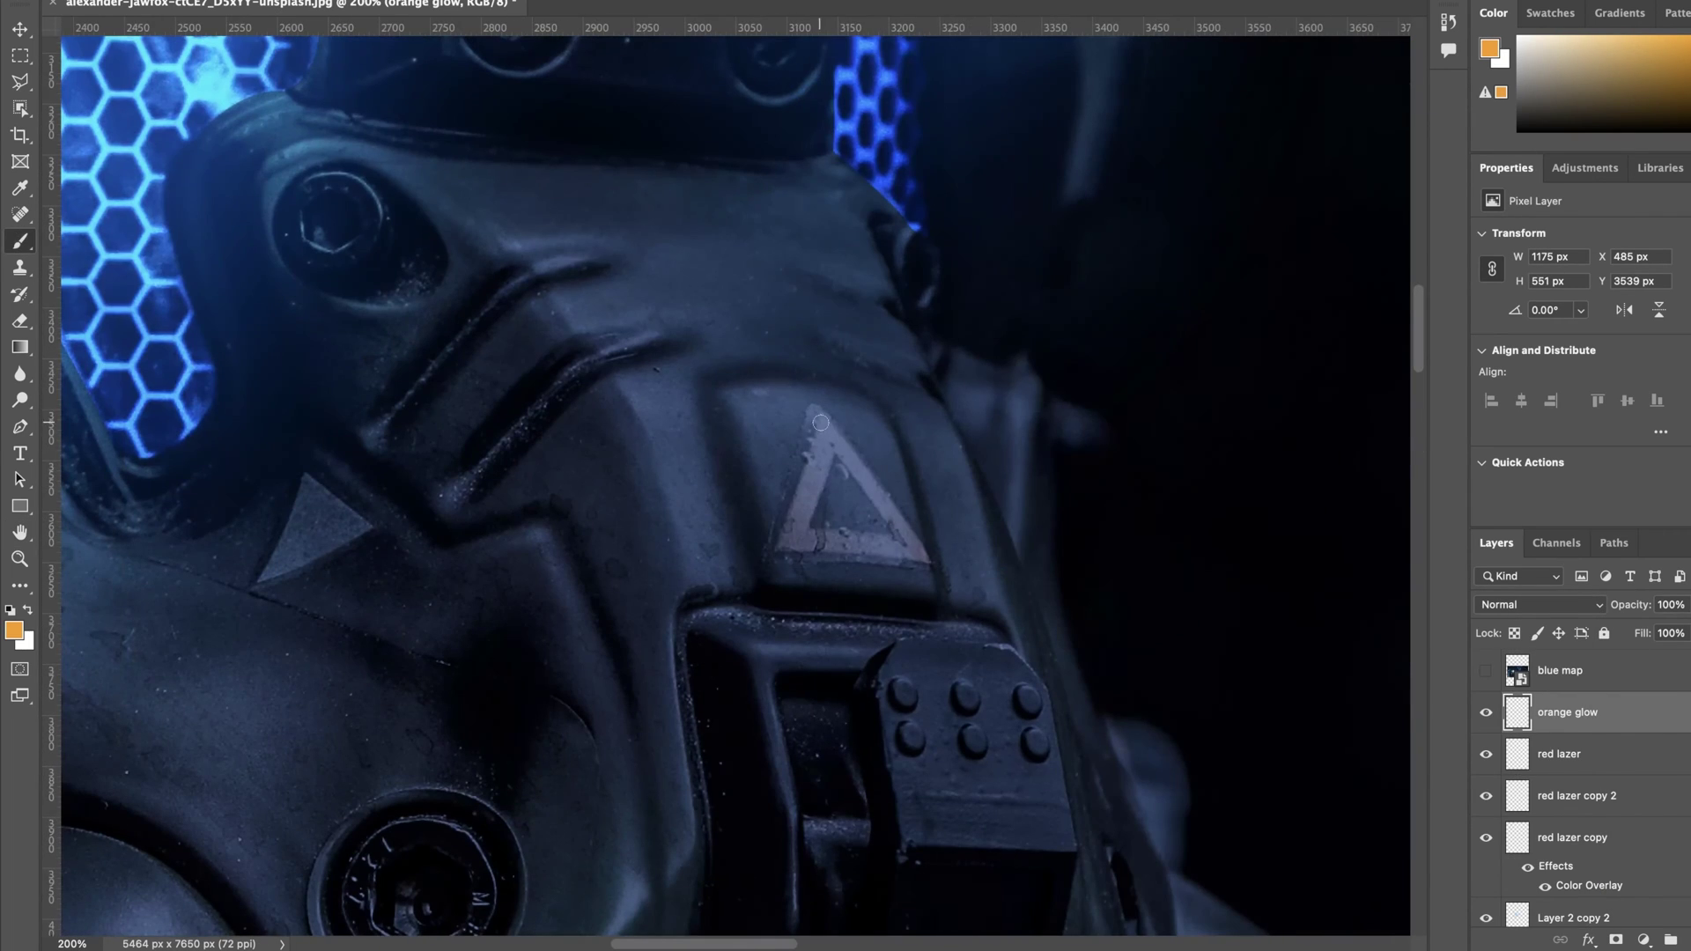
{"action": "left_click", "coordinate": [824, 420]}
{"action": "left_click", "coordinate": [780, 551], "text": "shift"}
{"action": "left_click", "coordinate": [931, 560], "text": "shift"}
{"action": "left_click", "coordinate": [824, 420], "text": "shift"}
{"action": "left_click", "coordinate": [807, 532]}
{"action": "left_click", "coordinate": [835, 445], "text": "shift"}
{"action": "left_click", "coordinate": [902, 535], "text": "shift"}
{"action": "left_click_drag", "start_coordinate": [790, 538], "coordinate": [914, 550]}
{"action": "key", "text": "super+minus"}
{"action": "key", "text": "super+minus"}
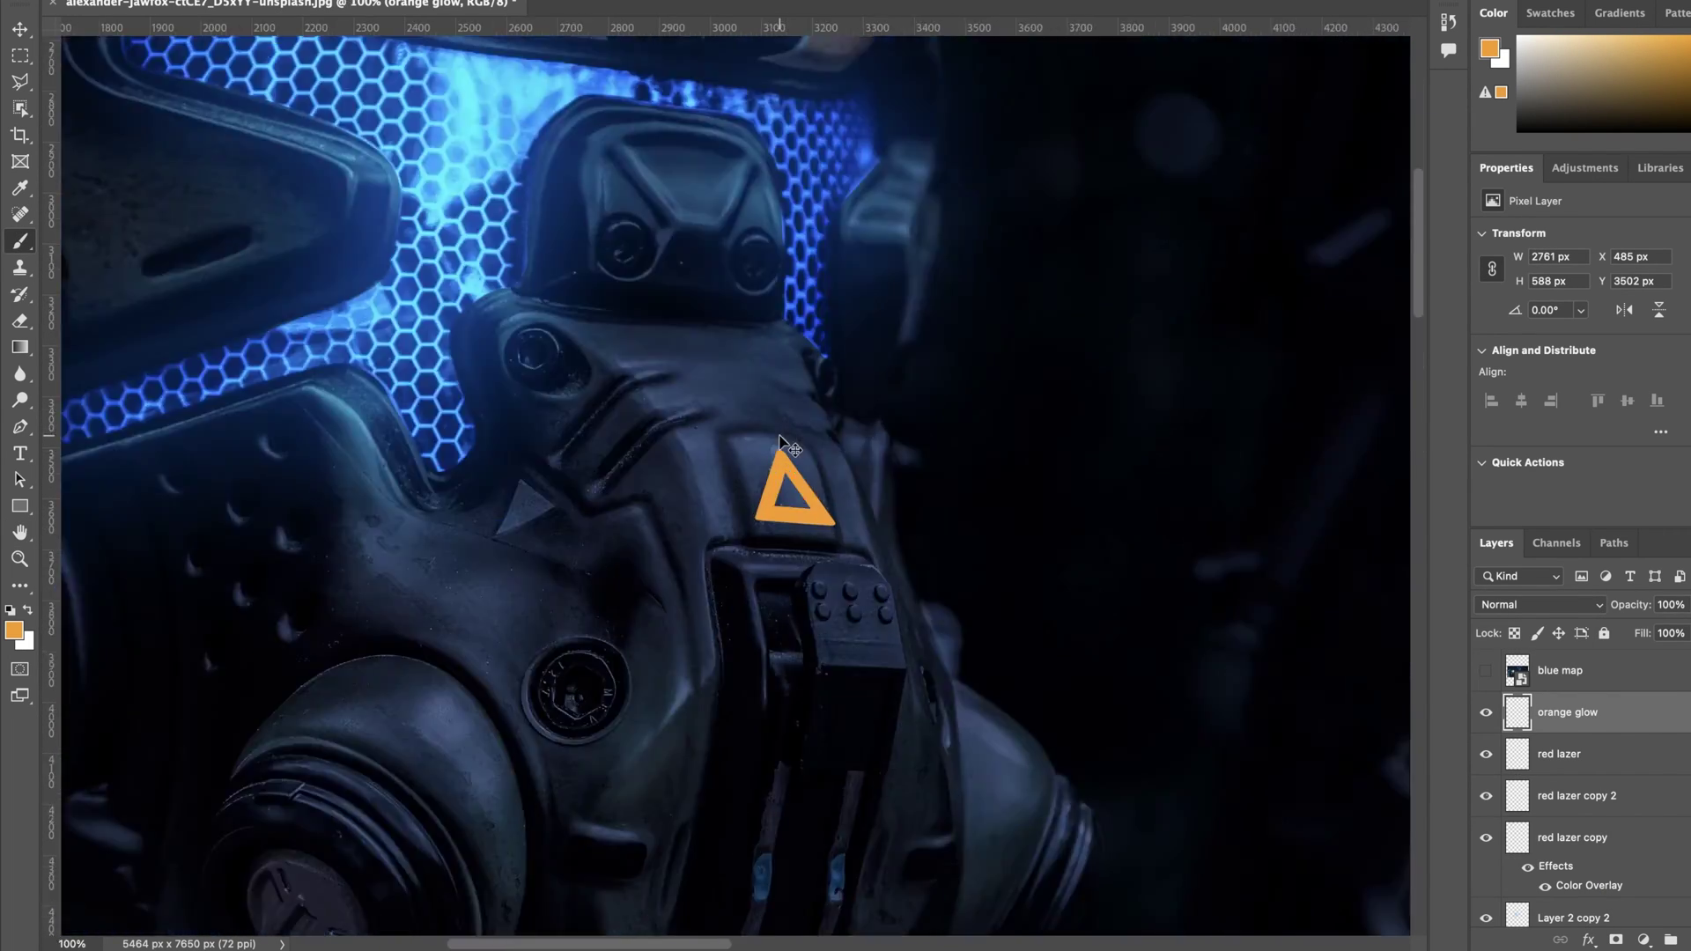
Step: Trace a closed Pen path around the large rear orange panel on the helmet's upper shell
{"action": "mouse_move", "coordinate": [642, 168]}
{"action": "left_mouse_down"}
{"action": "mouse_move", "coordinate": [657, 706]}
{"action": "mouse_move", "coordinate": [812, 581]}
{"action": "left_mouse_up"}
{"action": "key", "text": "super+plus"}
{"action": "key", "text": "p"}
{"action": "left_click", "coordinate": [319, 263]}
{"action": "left_click_drag", "start_coordinate": [556, 341], "coordinate": [702, 426]}
{"action": "left_click", "coordinate": [487, 454]}
{"action": "left_click_drag", "start_coordinate": [211, 359], "coordinate": [67, 348]}
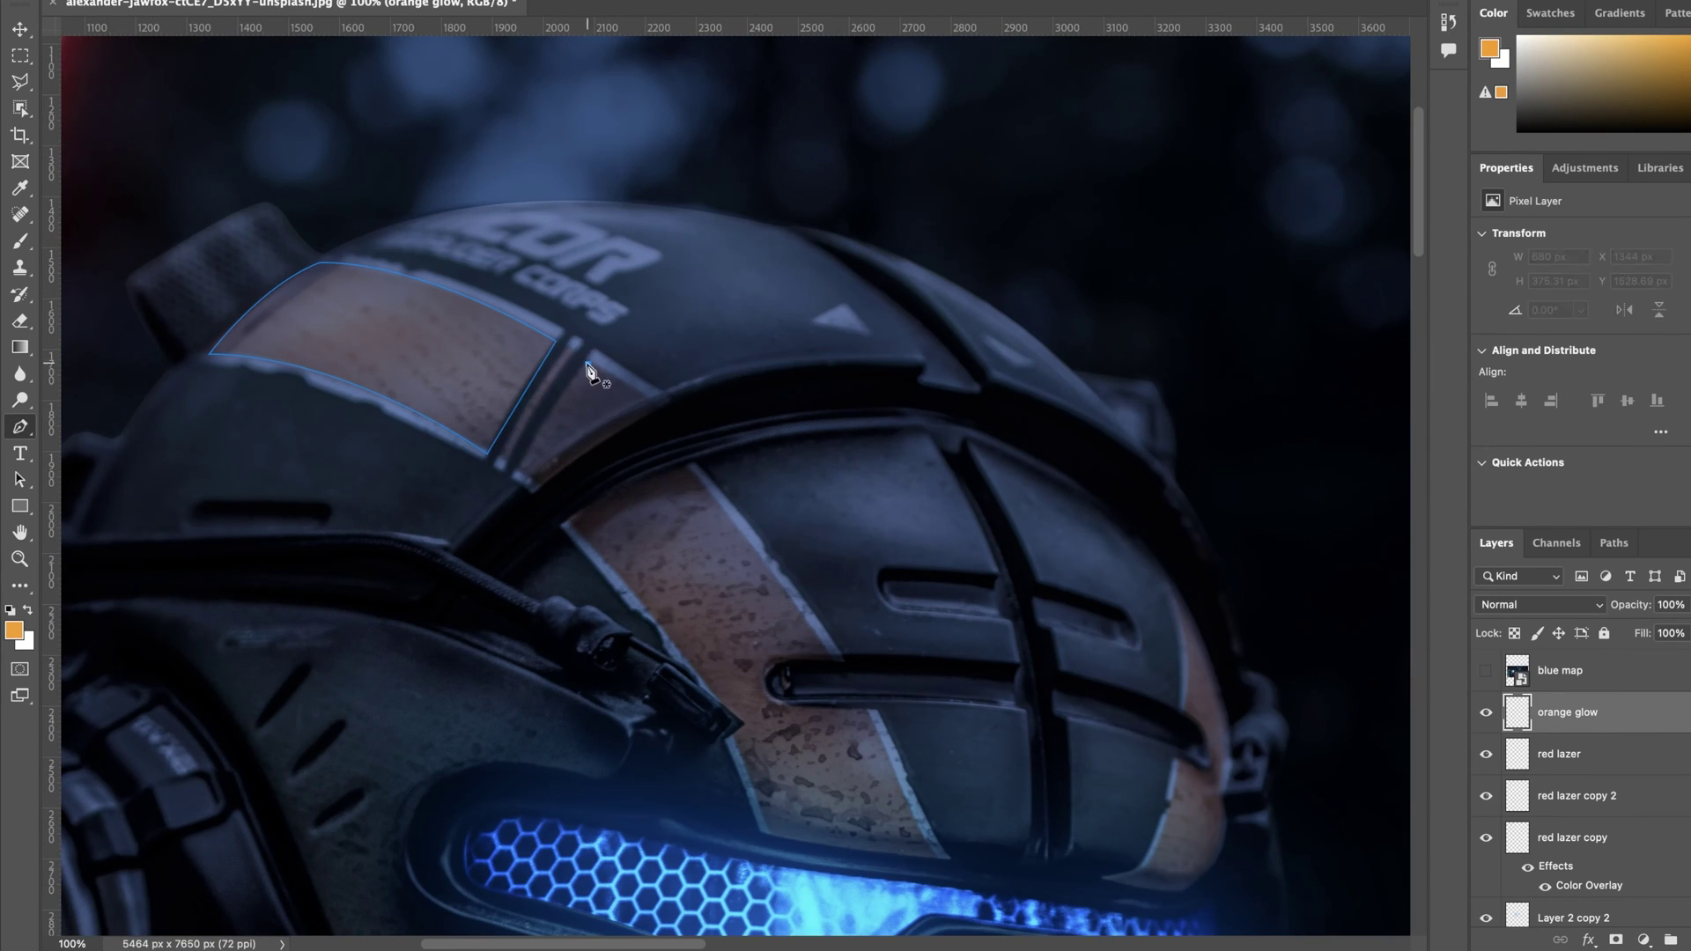
Step: Trace closed Pen paths around the small orange panel and the thin strip next to the rear helmet panel
{"action": "left_click", "coordinate": [587, 363]}
{"action": "left_click_drag", "start_coordinate": [541, 487], "coordinate": [535, 508]}
{"action": "left_click", "coordinate": [520, 470]}
{"action": "key", "text": "super+plus"}
{"action": "left_click", "coordinate": [400, 211]}
{"action": "left_click_drag", "start_coordinate": [280, 440], "coordinate": [268, 508]}
{"action": "left_click", "coordinate": [263, 431]}
{"action": "left_click", "coordinate": [401, 211]}
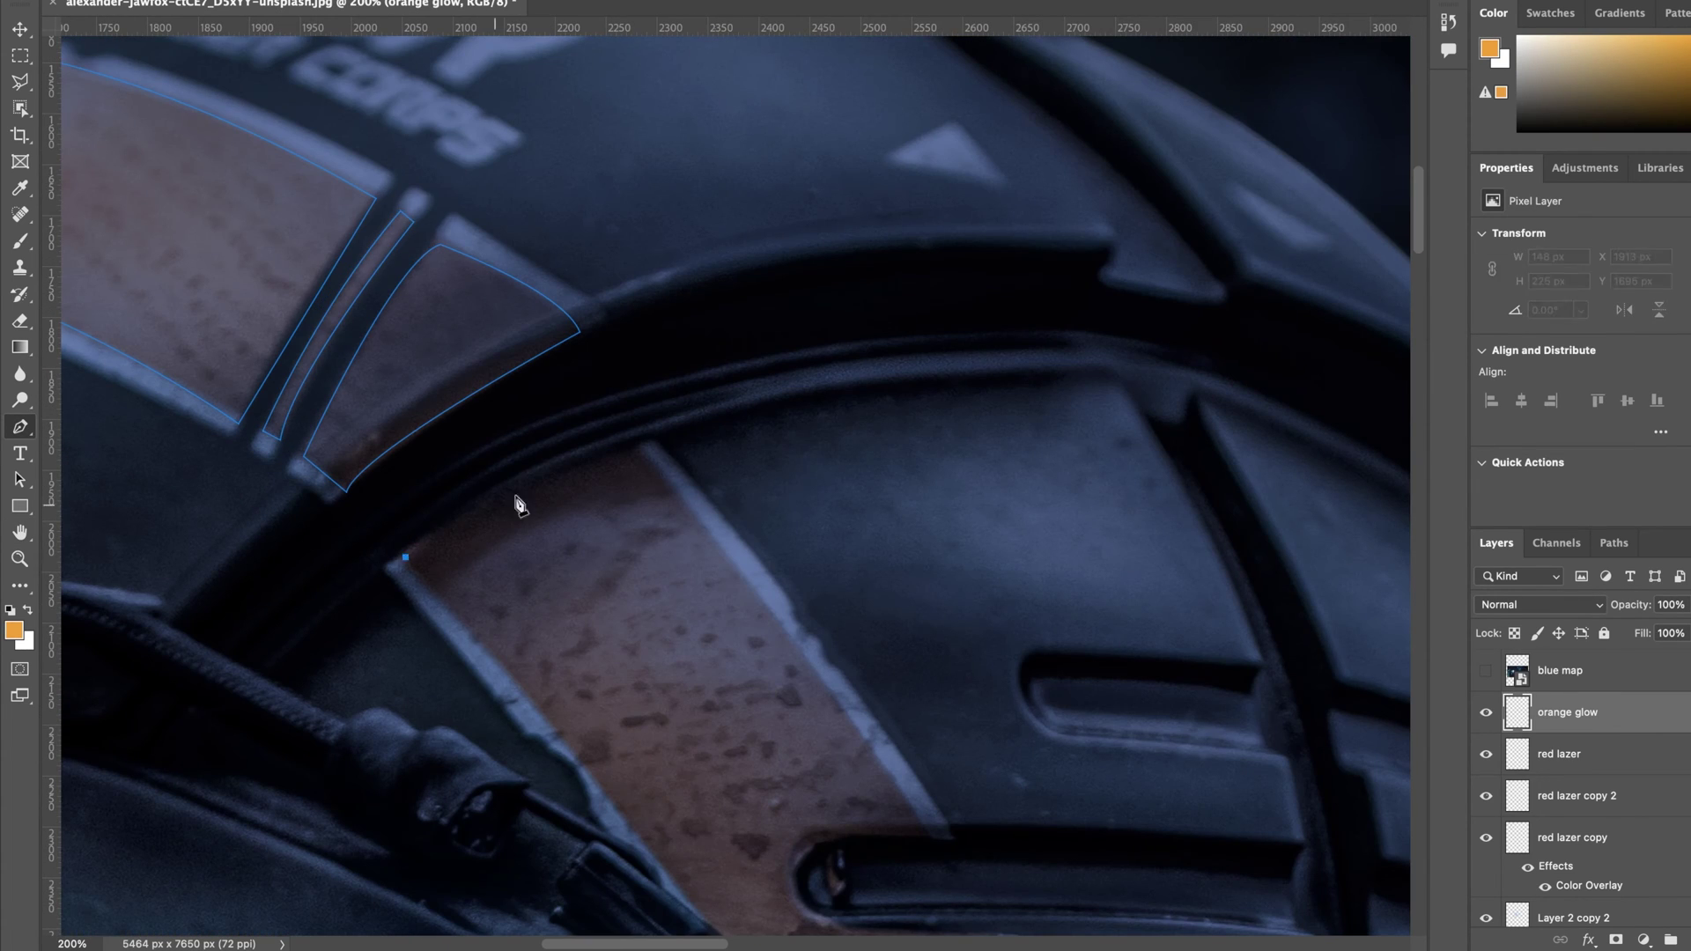
Step: Trace a Pen path around the central orange helmet stripe, following the rounded slot cut into its edge
{"action": "left_click", "coordinate": [405, 558]}
{"action": "left_click_drag", "start_coordinate": [642, 454], "coordinate": [709, 459]}
{"action": "left_click_drag", "start_coordinate": [928, 839], "coordinate": [978, 933]}
{"action": "left_click", "coordinate": [852, 841]}
{"action": "scroll", "coordinate": [852, 841], "scroll_direction": "down", "scroll_amount": 5}
{"action": "left_click_drag", "start_coordinate": [793, 717], "coordinate": [793, 732]}
{"action": "left_click", "coordinate": [1000, 771]}
{"action": "scroll", "coordinate": [999, 771], "scroll_direction": "down", "scroll_amount": 10}
{"action": "scroll", "coordinate": [1000, 770], "scroll_direction": "right", "scroll_amount": 4}
{"action": "left_click", "coordinate": [946, 628]}
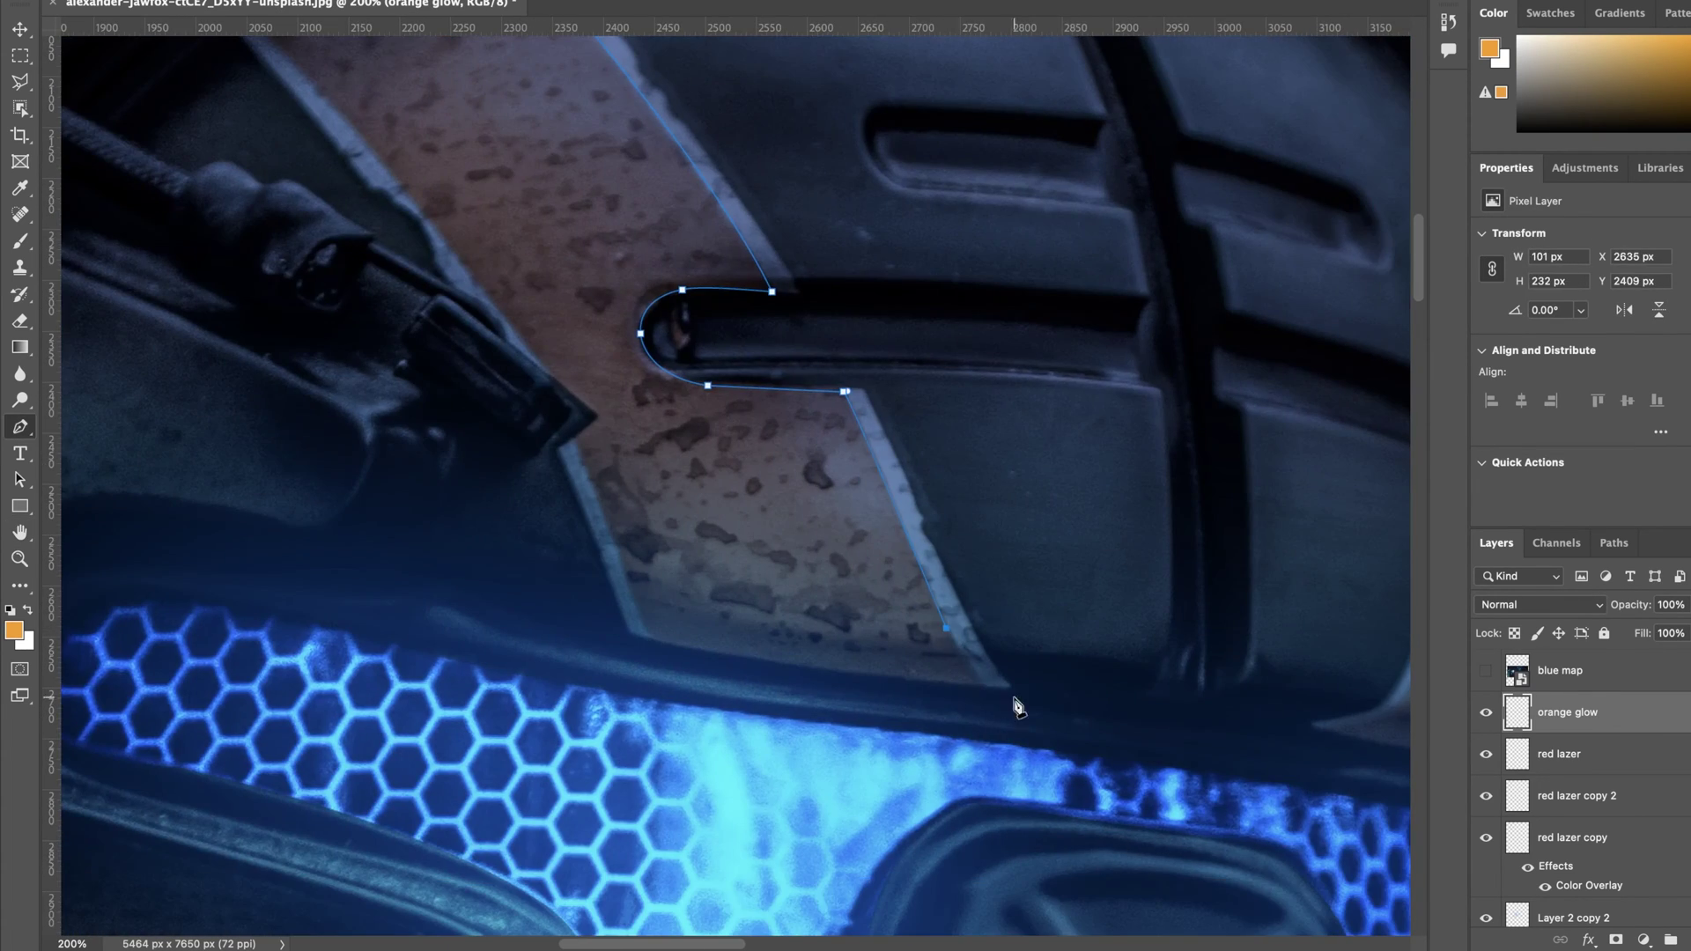
{"action": "left_click", "coordinate": [575, 442]}
{"action": "left_click_drag", "start_coordinate": [513, 192], "coordinate": [728, 520]}
{"action": "left_click", "coordinate": [464, 341]}
Step: Trace a Pen path around the narrow orange stripe on the helmet's far front edge
{"action": "key", "text": "super+minus"}
{"action": "left_click_drag", "start_coordinate": [1171, 440], "coordinate": [714, 370]}
{"action": "key", "text": "super+plus"}
{"action": "left_click", "coordinate": [742, 310]}
{"action": "left_click_drag", "start_coordinate": [853, 627], "coordinate": [848, 746]}
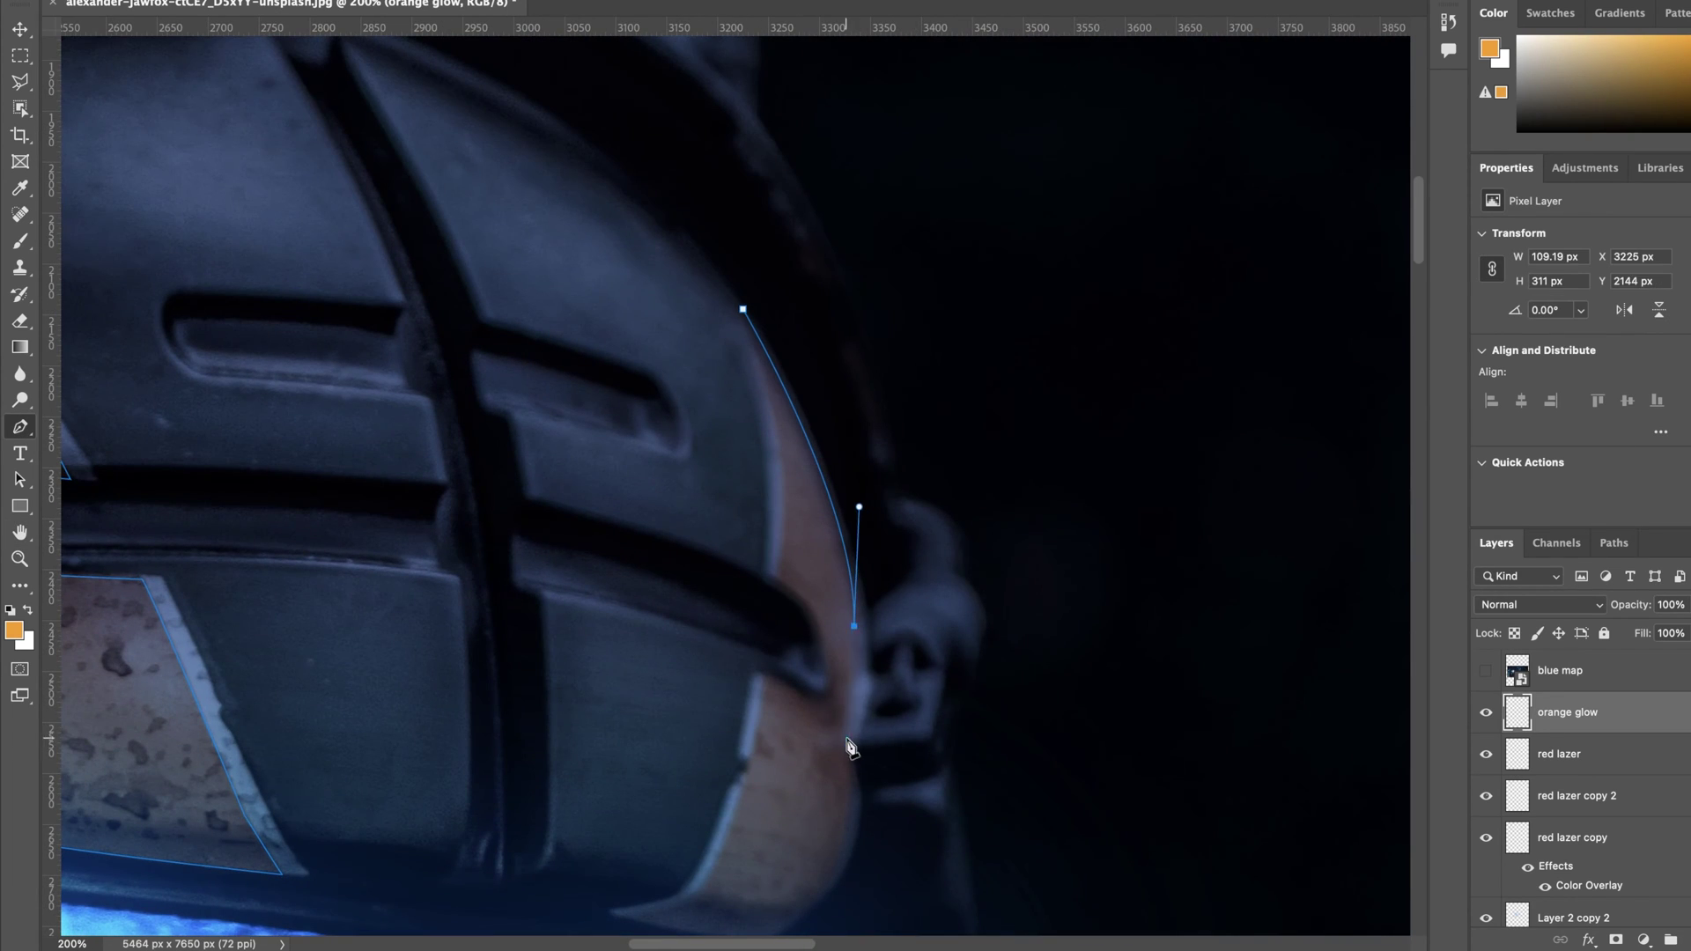
{"action": "left_click_drag", "start_coordinate": [807, 907], "coordinate": [818, 828]}
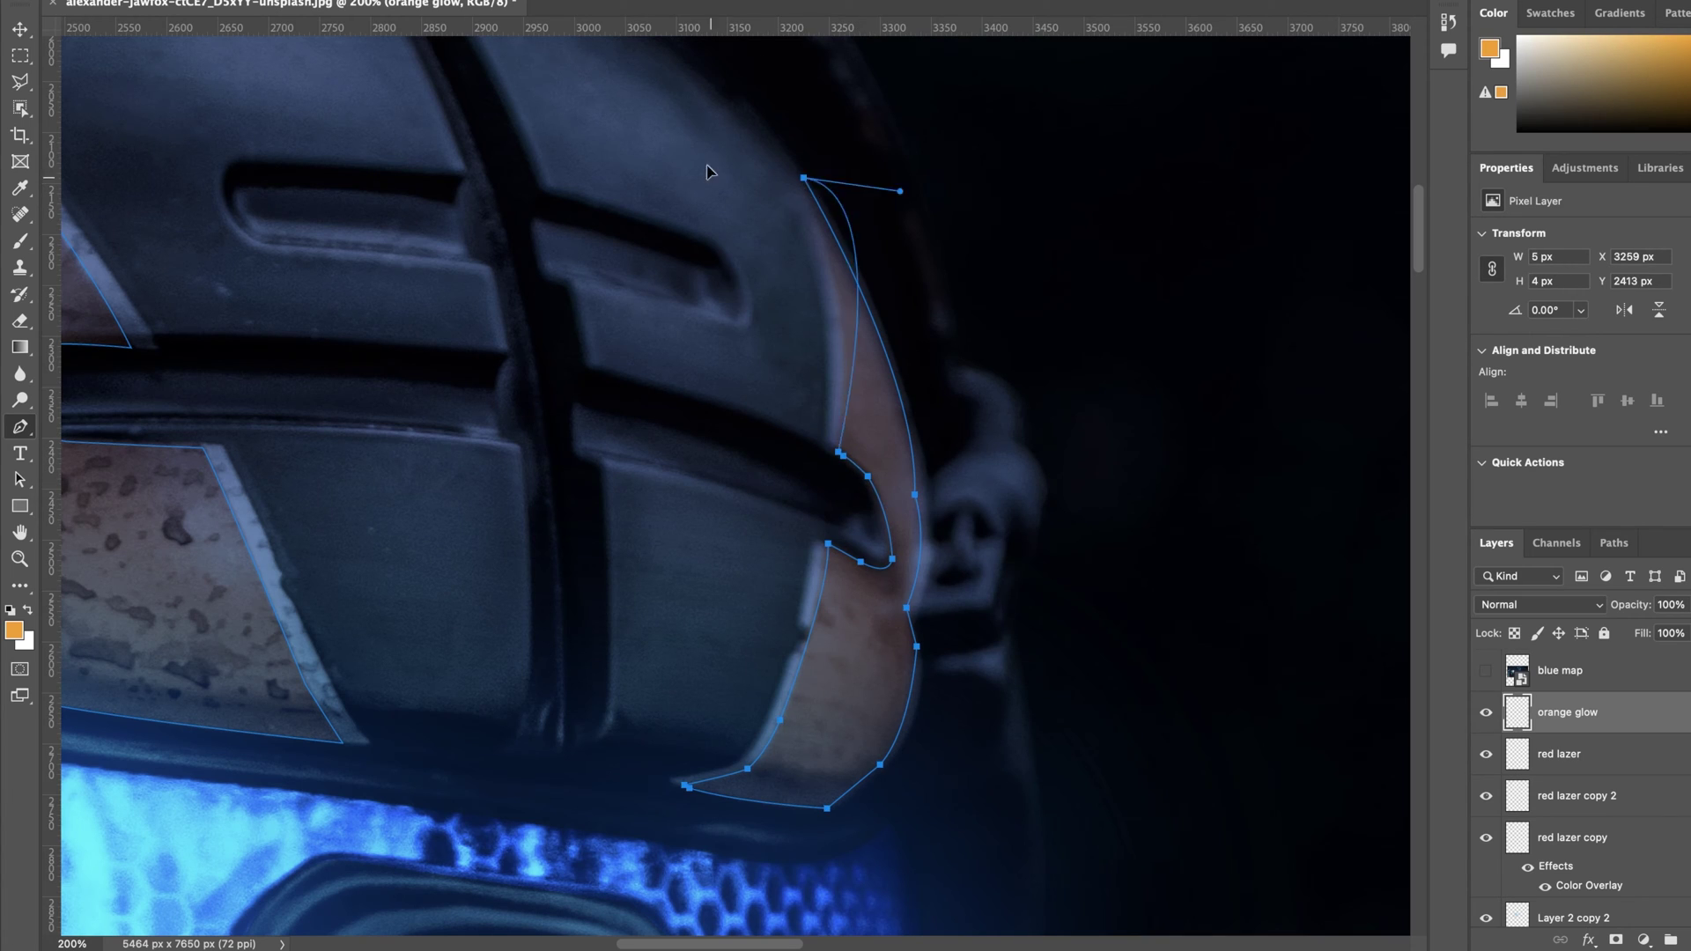
Step: Set the orange glow layer's blend mode to Overlay and duplicate the layer
{"action": "key", "text": "super+0"}
{"action": "key", "text": "v"}
{"action": "left_click", "coordinate": [1541, 606]}
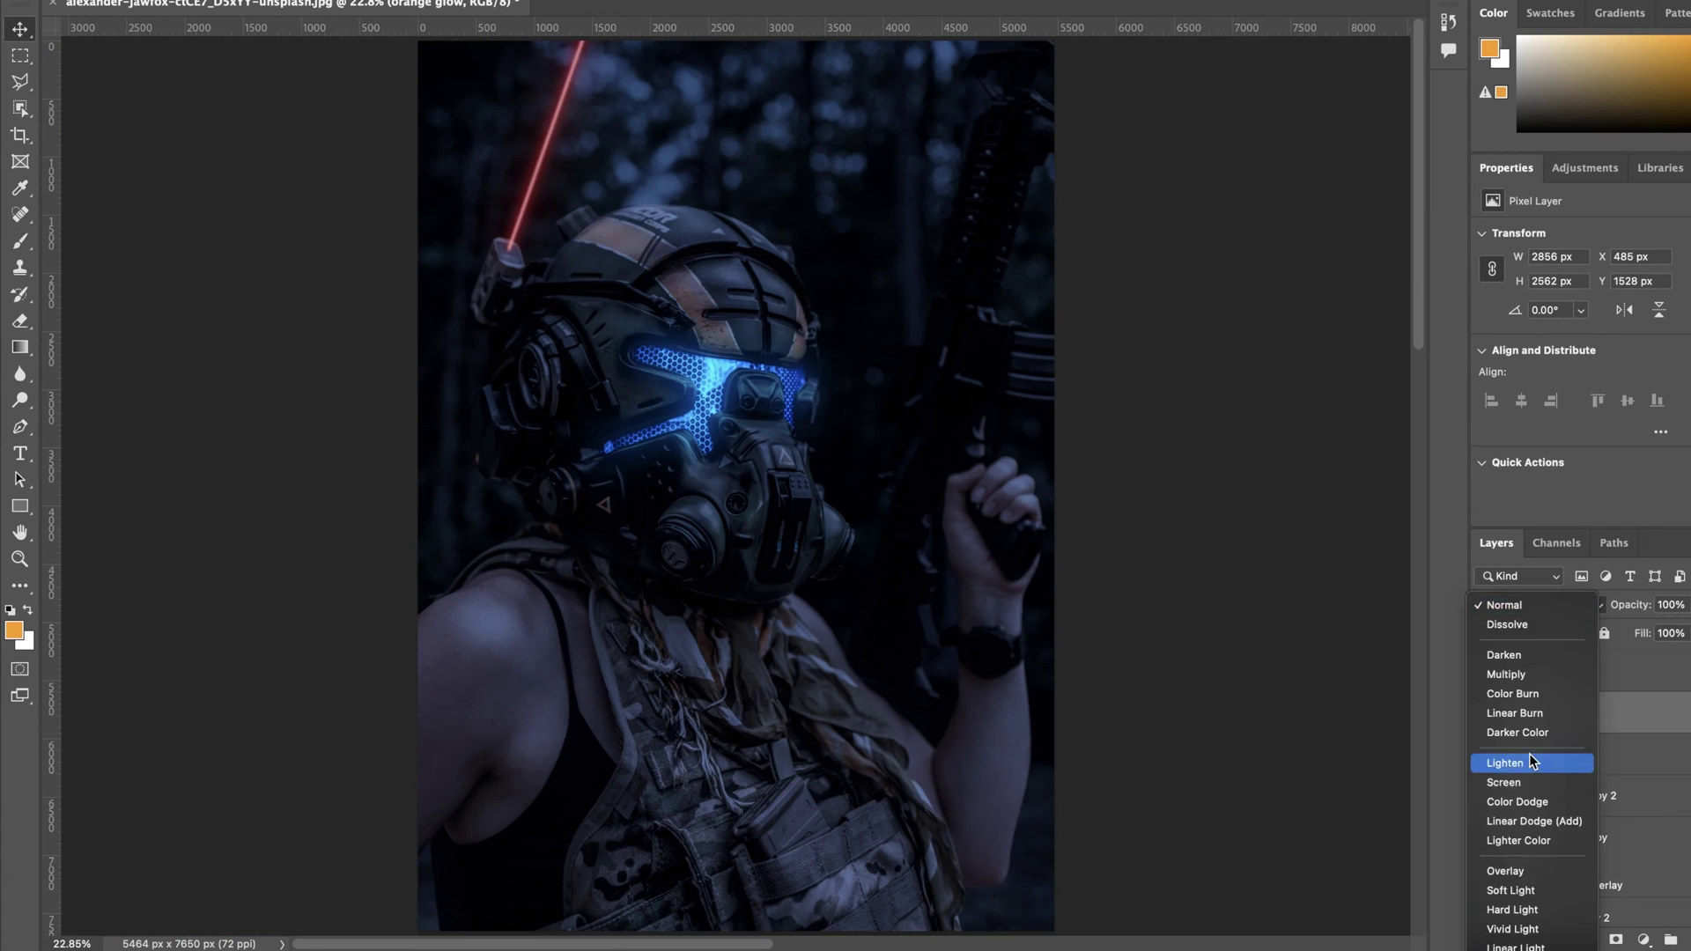
{"action": "left_click", "coordinate": [1507, 872]}
{"action": "key", "text": "super+j"}
{"action": "key", "text": "super+j"}
Step: Set the orange glow duplicate to Screen at 69% opacity and apply a Gaussian Blur to it
{"action": "left_click", "coordinate": [1546, 608]}
{"action": "left_click", "coordinate": [1506, 514]}
{"action": "mouse_move", "coordinate": [597, 179]}
{"action": "left_click", "coordinate": [836, 251]}
{"action": "key", "text": "Return"}
Step: Duplicate the blurred orange glow layer and apply the Gaussian Blur again to strengthen the glow
{"action": "key", "text": "super+j"}
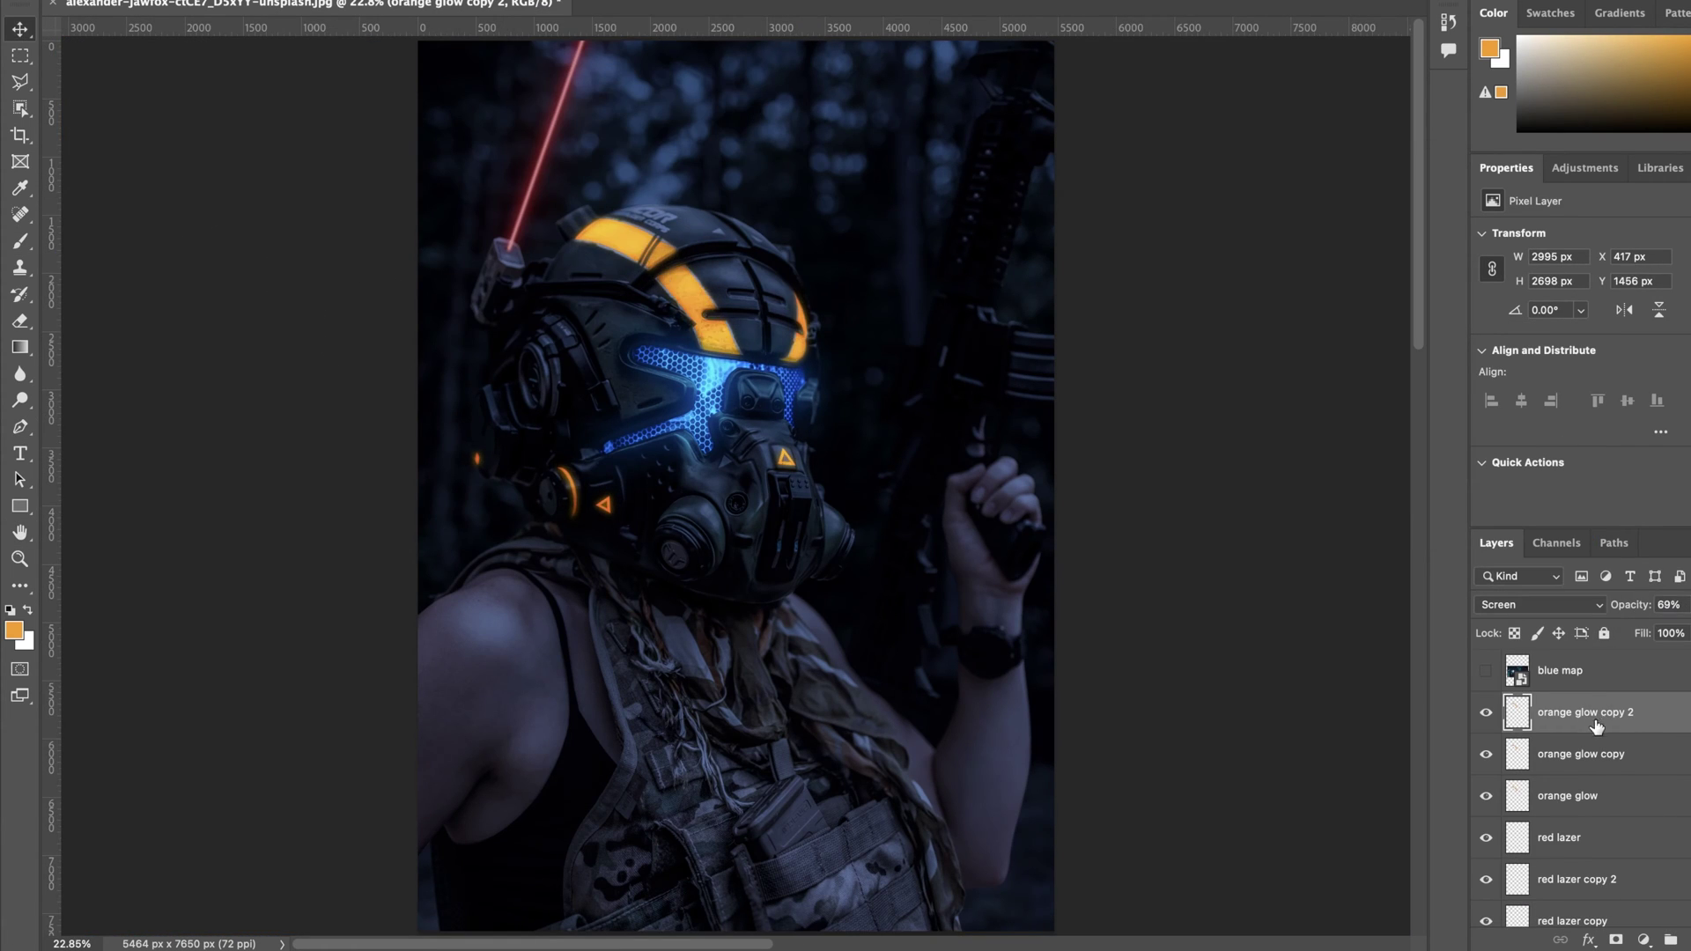
{"action": "key", "text": "super+alt+f"}
{"action": "key", "text": "Return"}
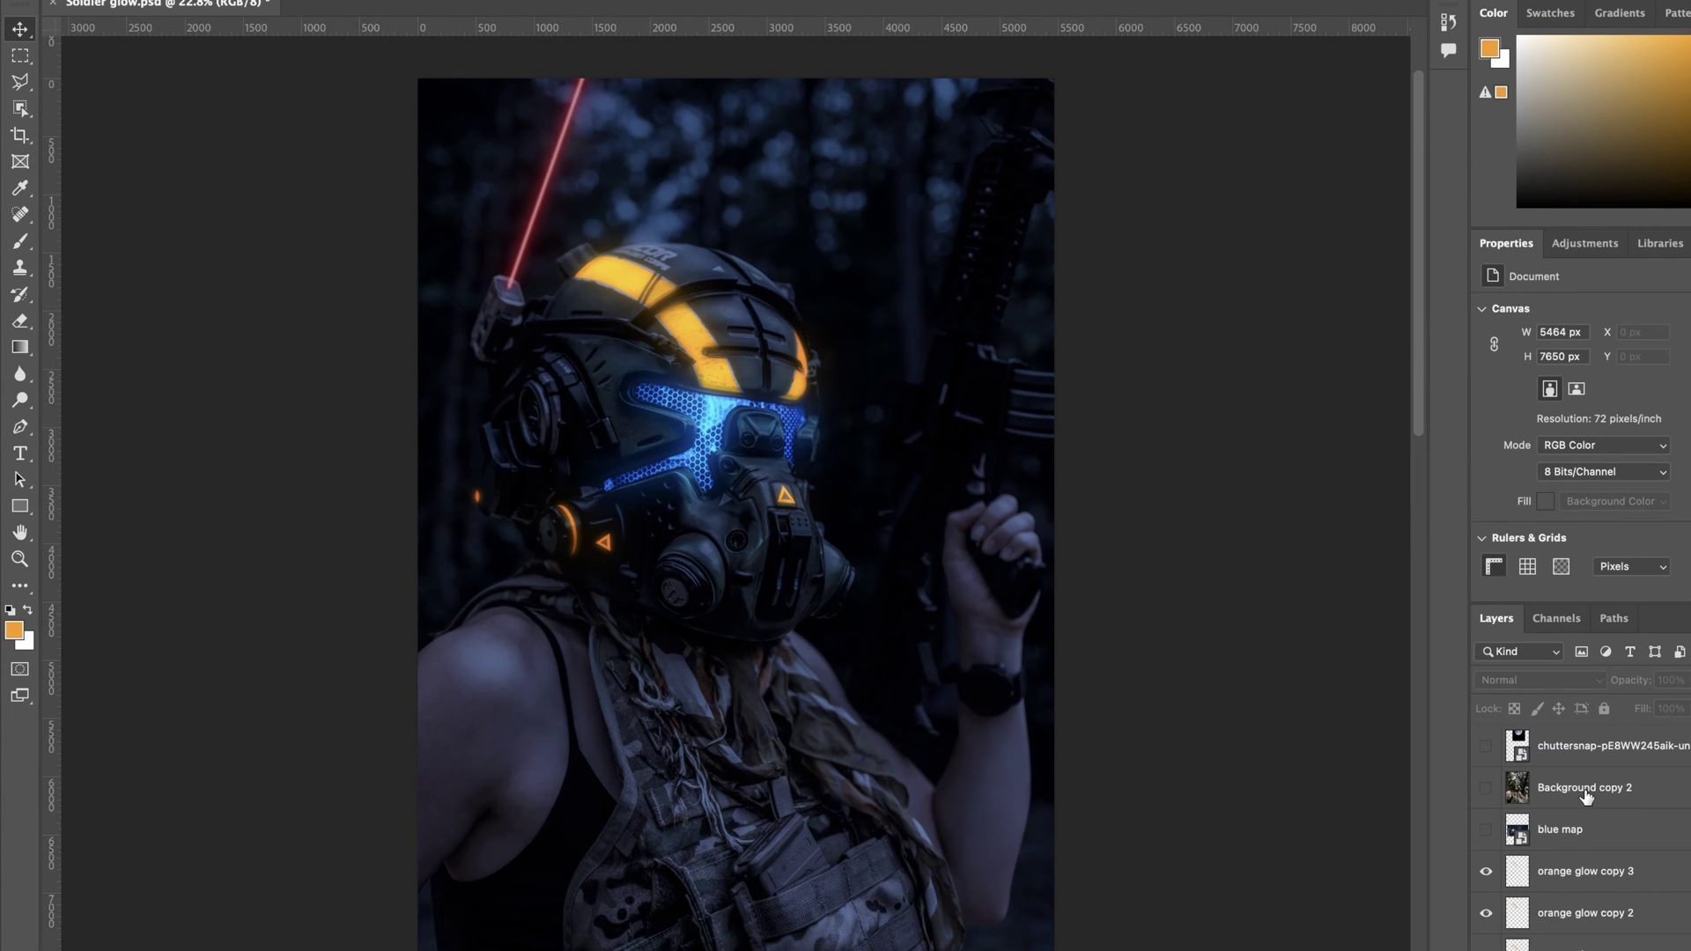
Step: Show the chuttersnap moon image layer and set its blend mode to Screen
{"action": "scroll", "coordinate": [1167, 709], "scroll_direction": "up", "scroll_amount": 3}
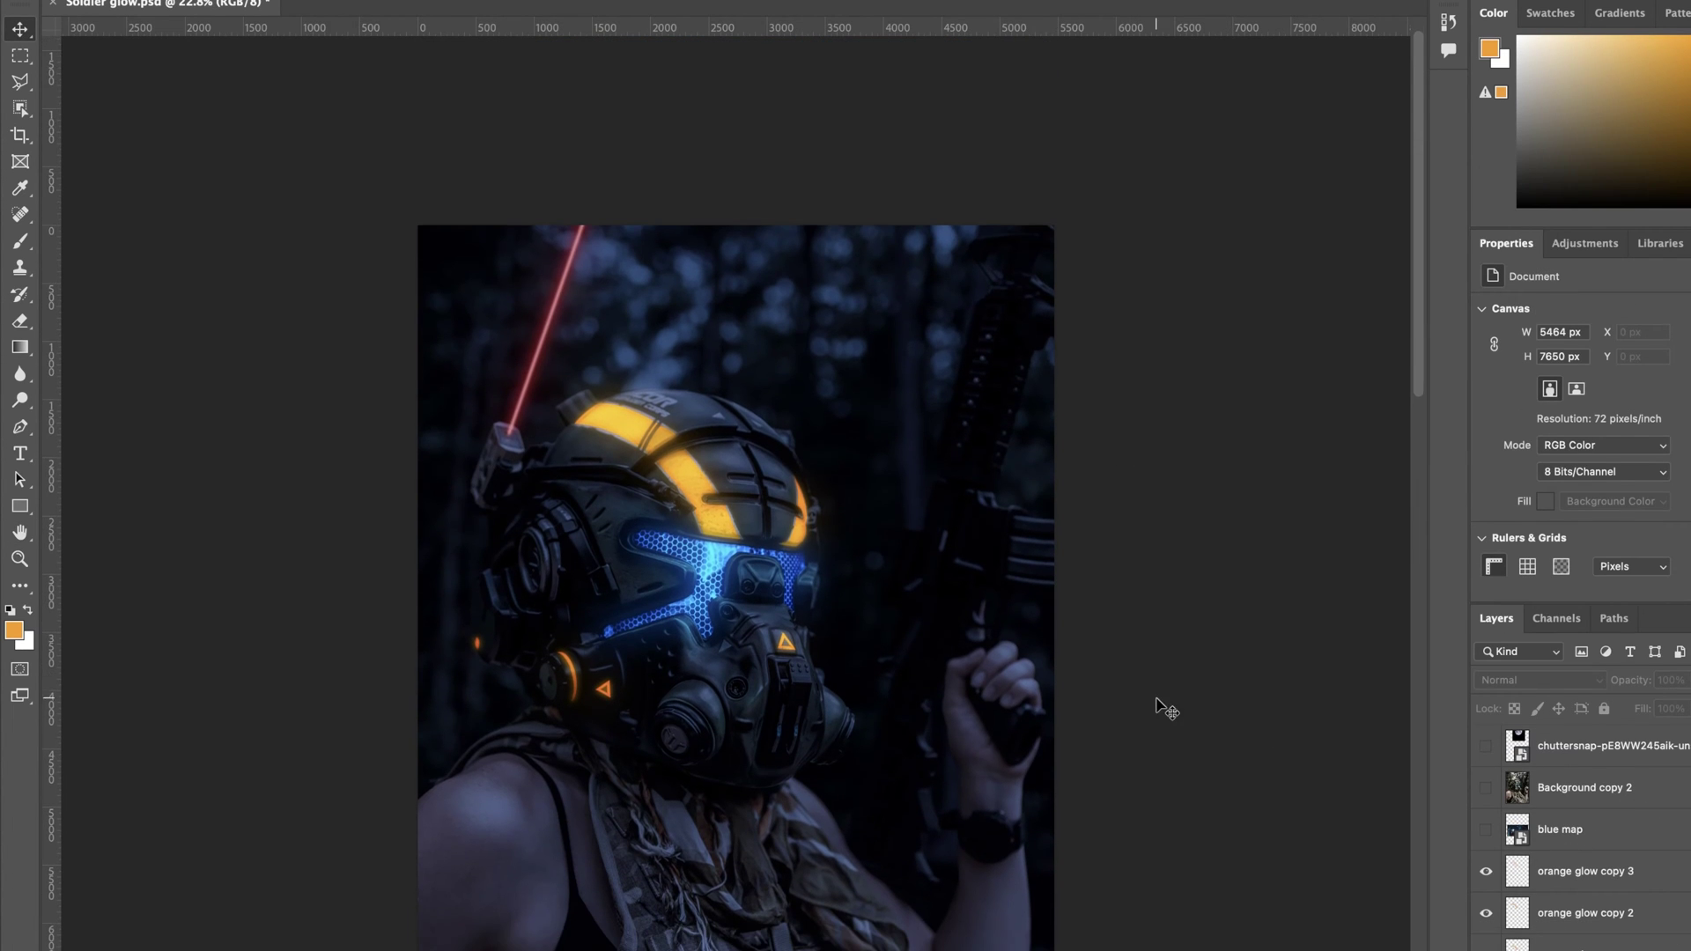
{"action": "key", "text": "super+0"}
{"action": "left_click", "coordinate": [1486, 747]}
{"action": "scroll", "coordinate": [1066, 450], "scroll_direction": "down", "scroll_amount": 1}
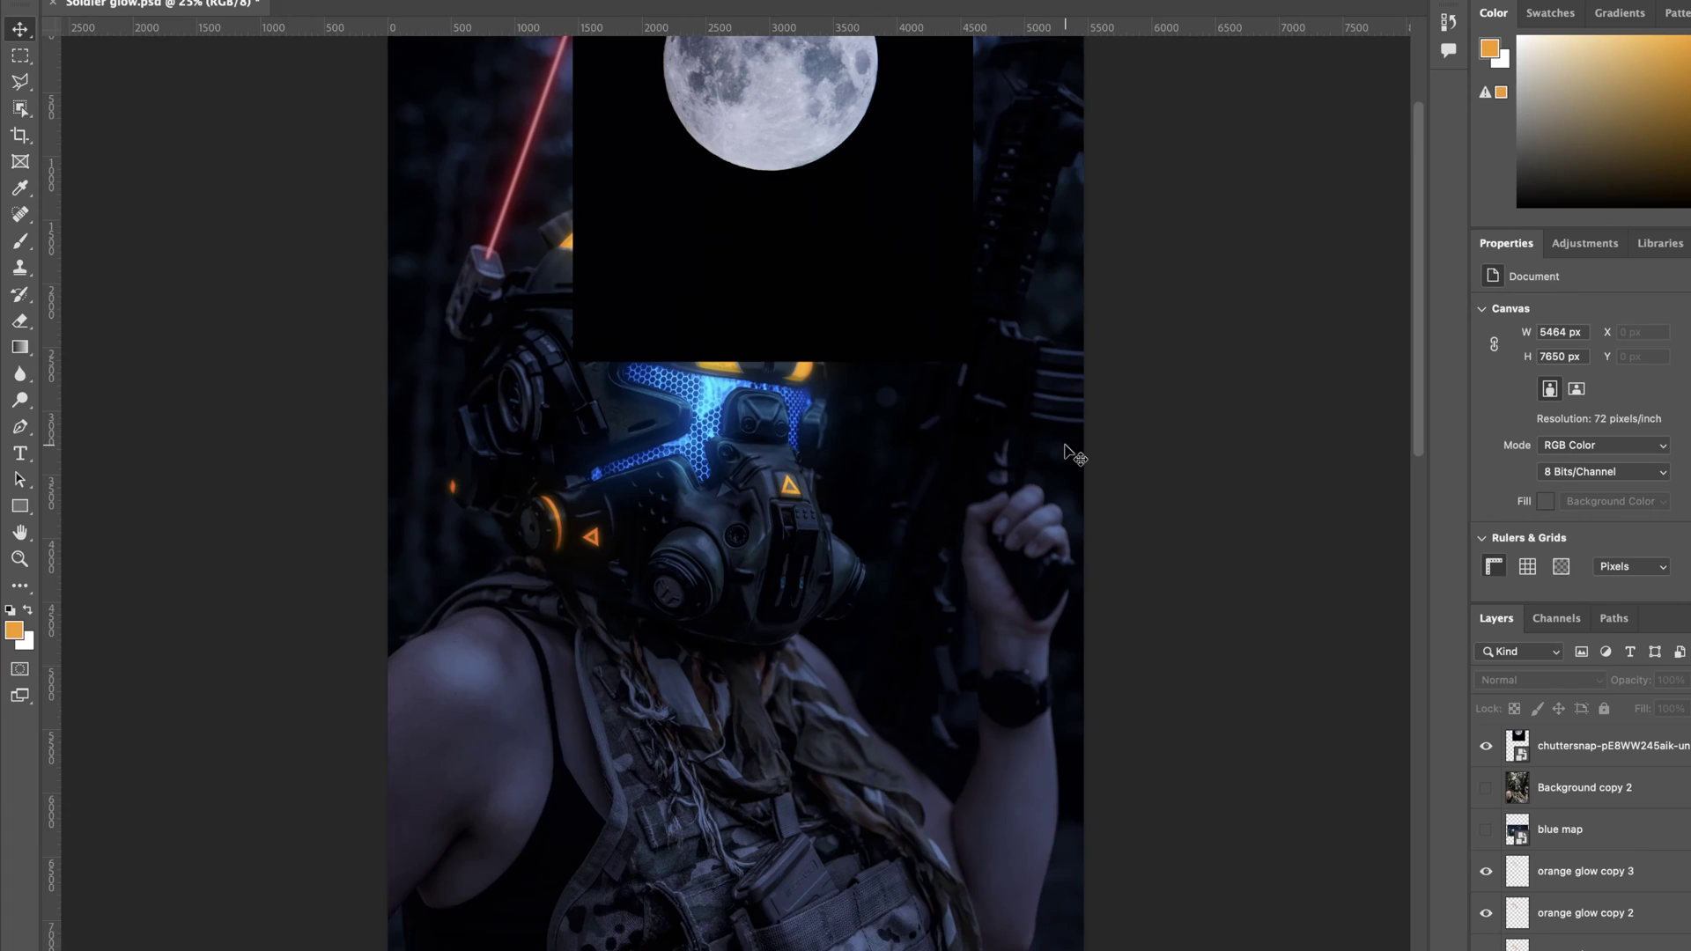
{"action": "scroll", "coordinate": [1067, 450], "scroll_direction": "up", "scroll_amount": 1}
{"action": "scroll", "coordinate": [1075, 453], "scroll_direction": "down", "scroll_amount": 1}
{"action": "left_click", "coordinate": [1577, 746]}
{"action": "left_click", "coordinate": [1537, 680]}
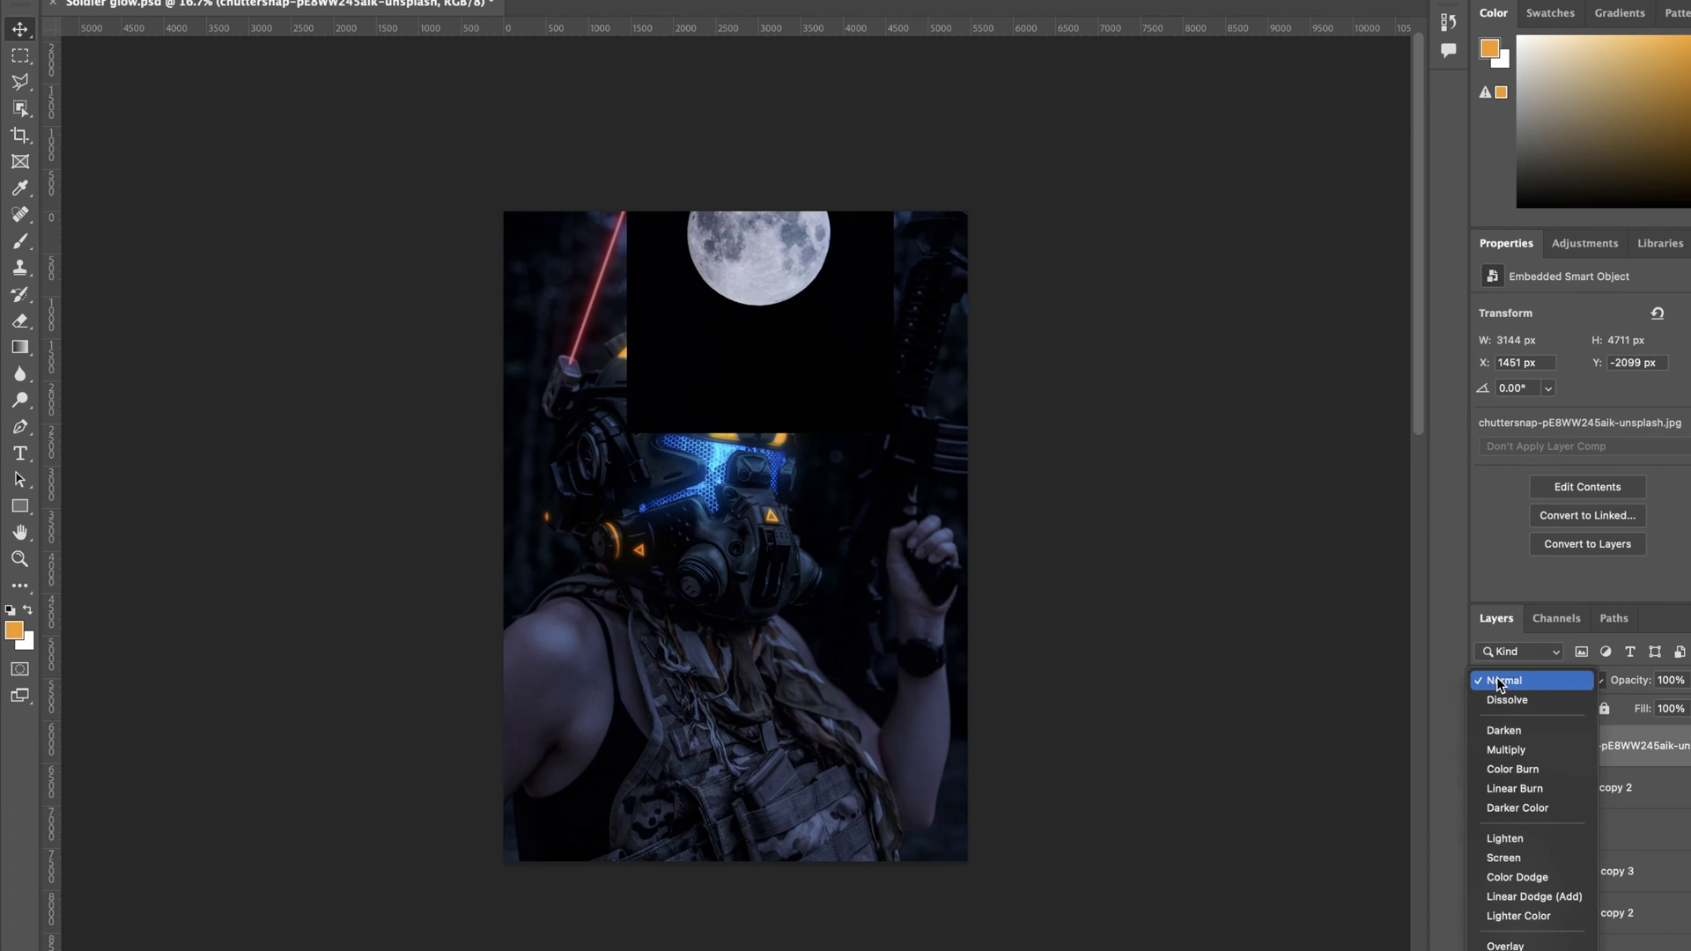
{"action": "left_click", "coordinate": [1504, 857]}
Step: Adjust the moon layer's Blend If Underlying Layer dark limit so the moon shows only over the bright background spots
{"action": "right_click", "coordinate": [1589, 756]}
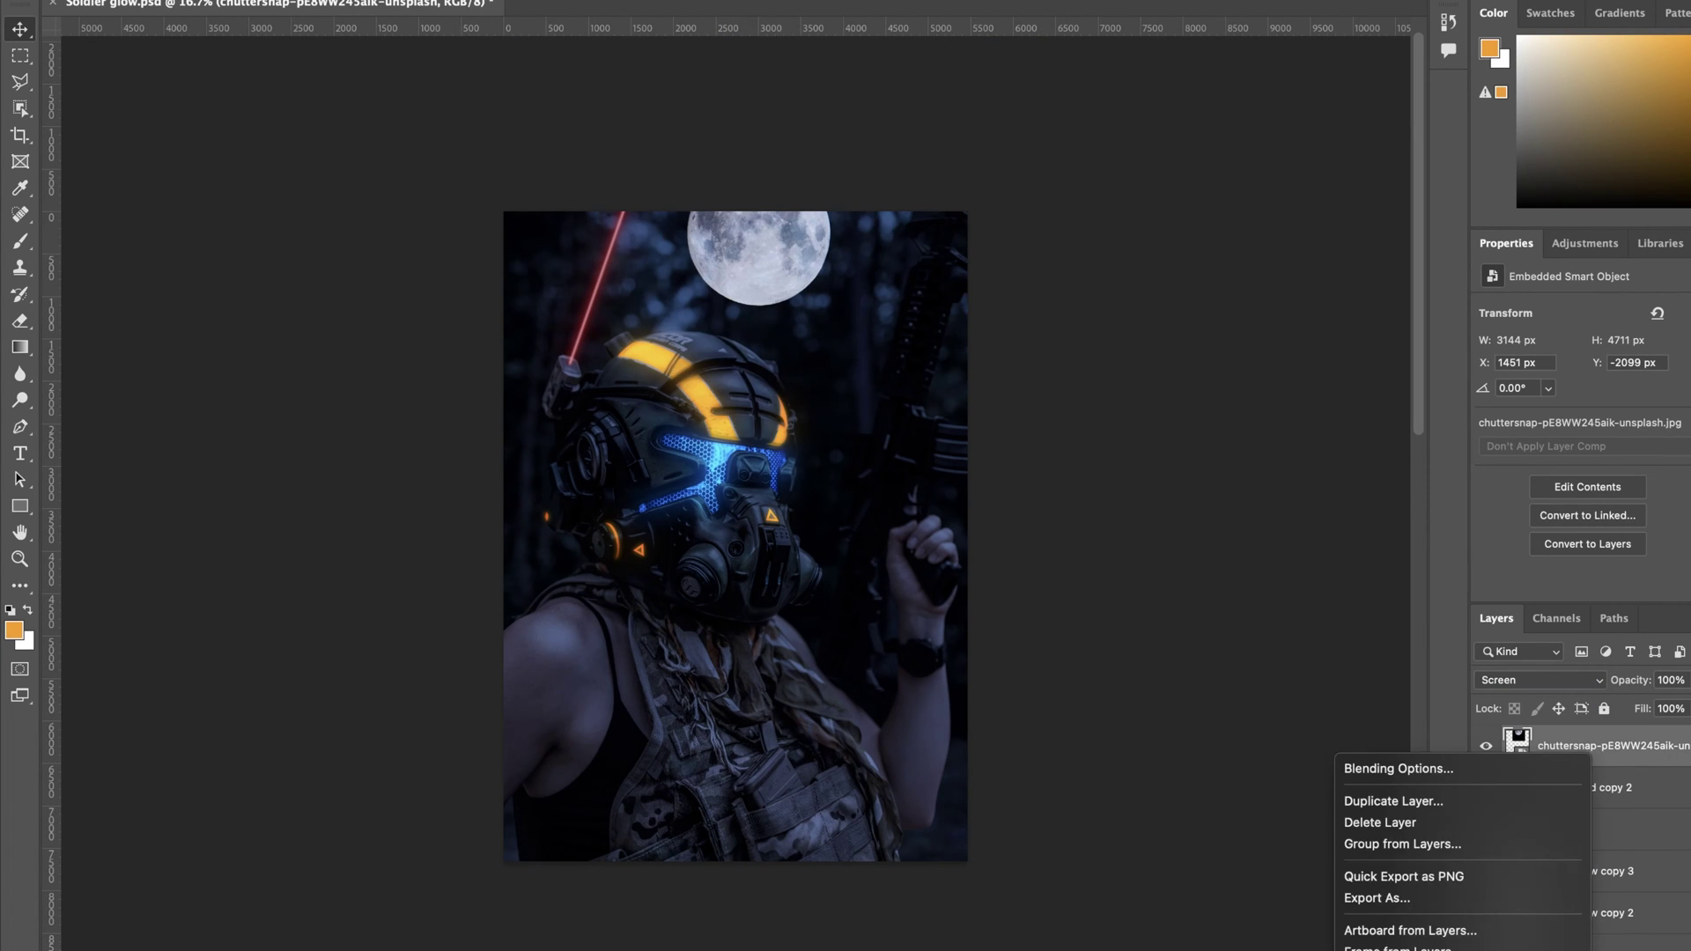
{"action": "left_click", "coordinate": [1462, 769]}
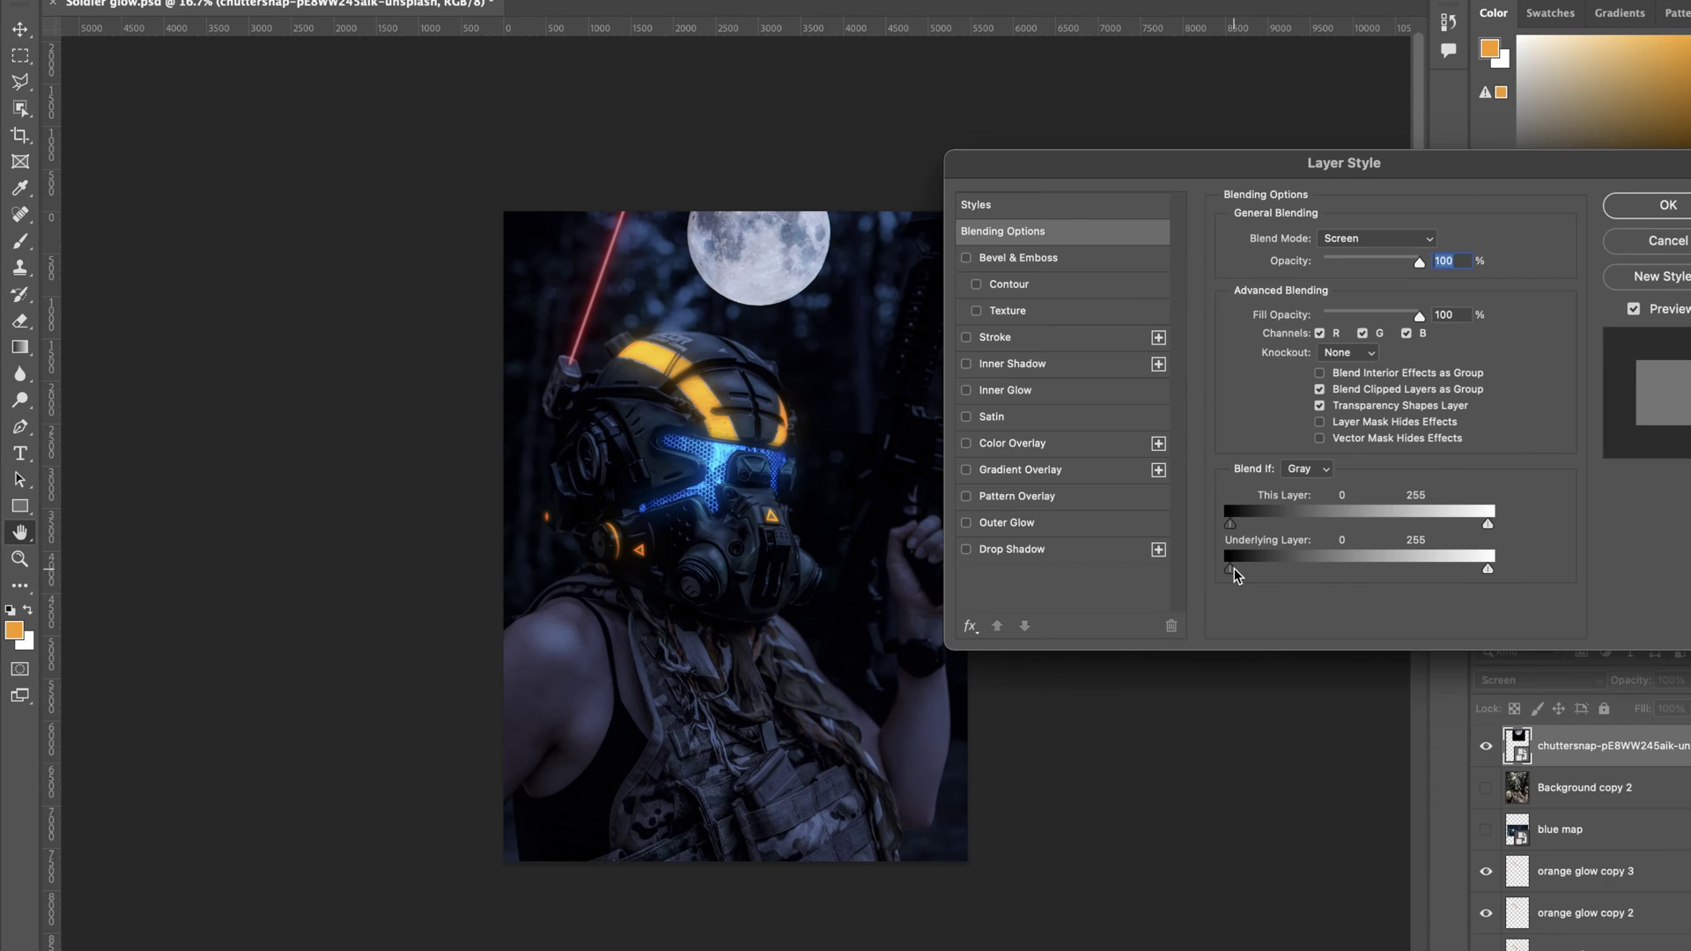
{"action": "mouse_move", "coordinate": [1234, 577]}
{"action": "left_mouse_down"}
{"action": "mouse_move", "coordinate": [1321, 574]}
{"action": "mouse_move", "coordinate": [1251, 576]}
{"action": "left_mouse_up"}
{"action": "left_click", "coordinate": [1656, 212]}
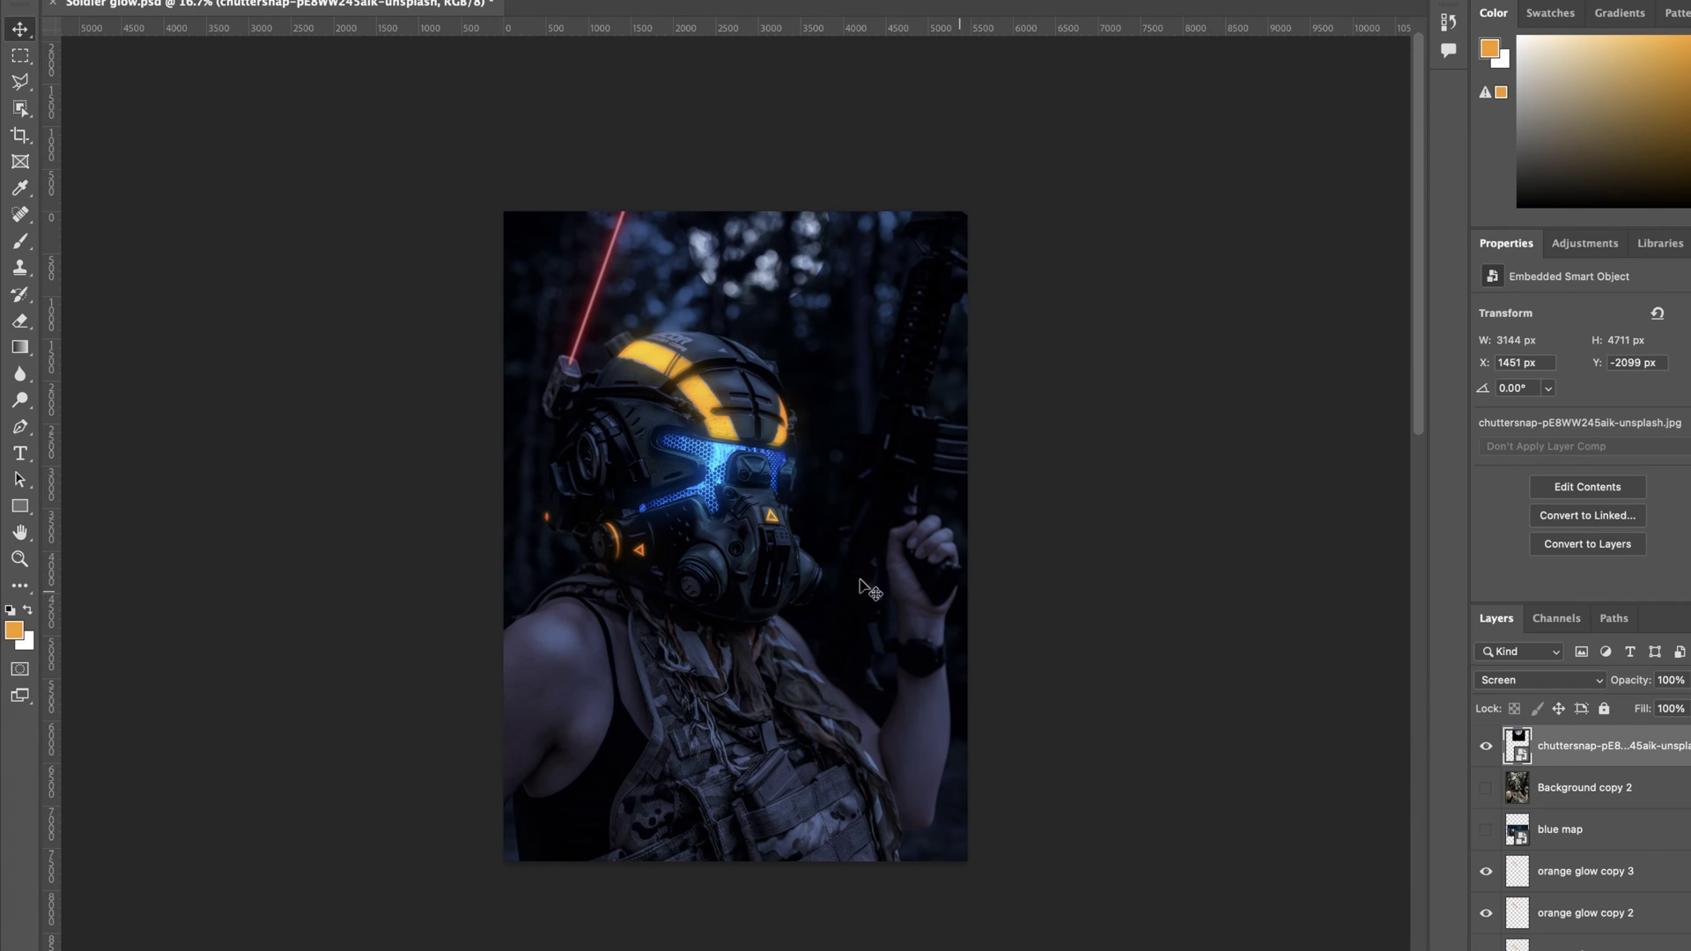
Step: Apply a Gaussian Blur with a 67.8 px radius to the moon layer
{"action": "left_click", "coordinate": [475, 2]}
{"action": "mouse_move", "coordinate": [550, 158]}
{"action": "left_click", "coordinate": [867, 265]}
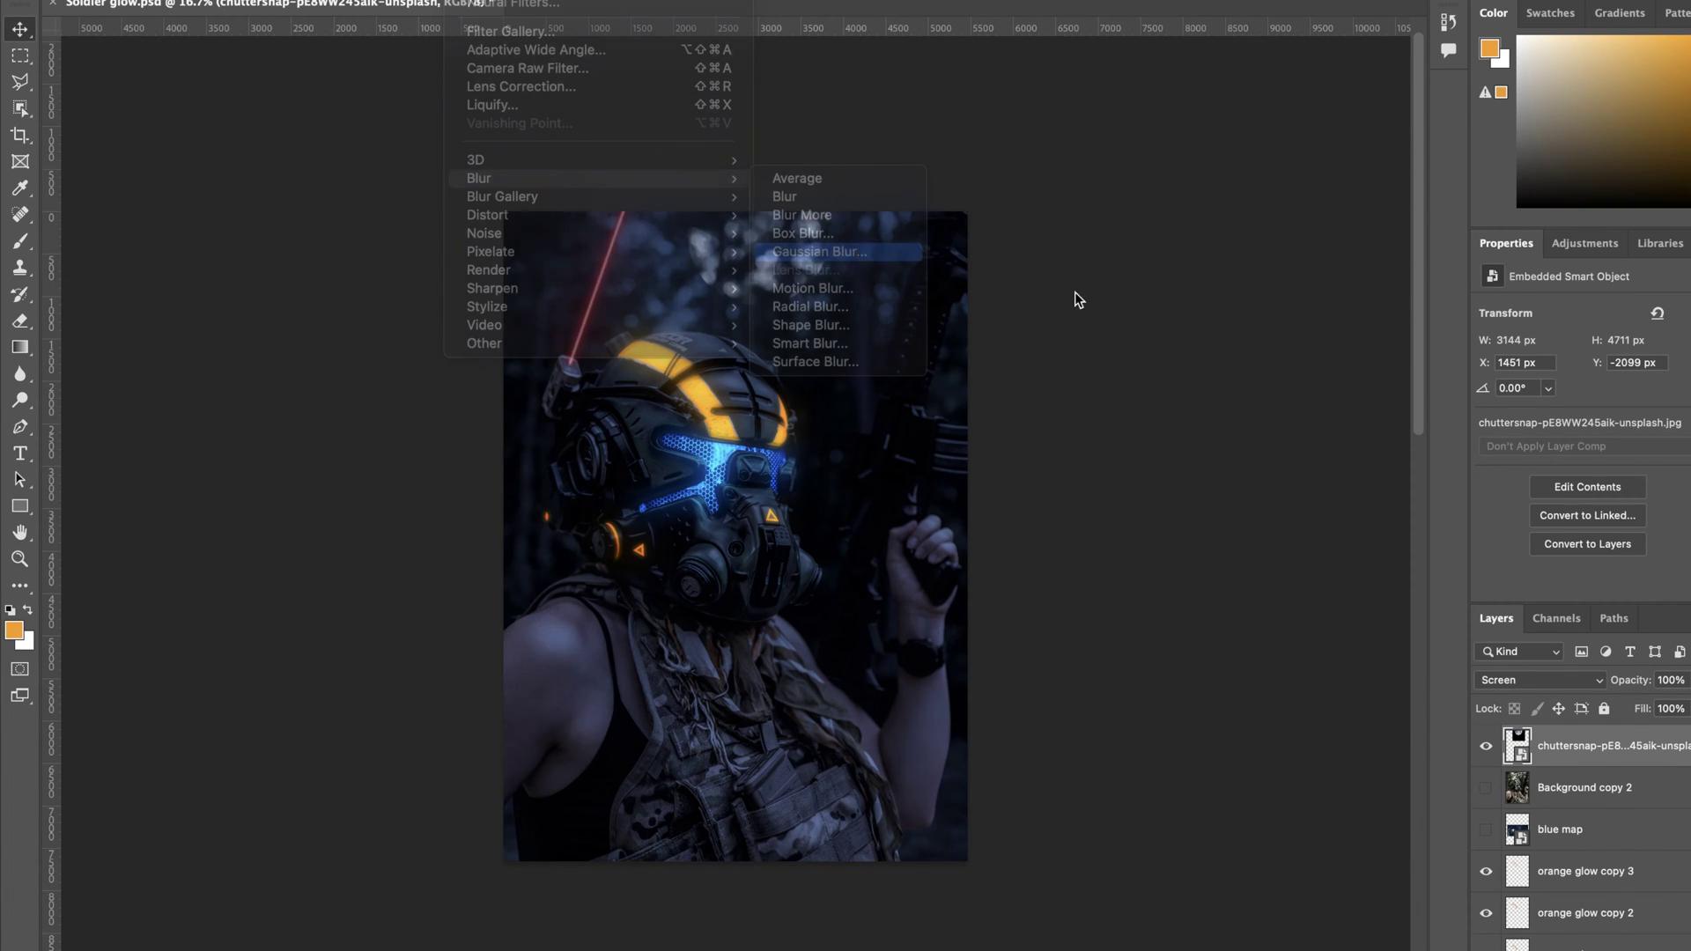
{"action": "mouse_move", "coordinate": [1208, 467]}
{"action": "left_mouse_down"}
{"action": "mouse_move", "coordinate": [1189, 467]}
{"action": "mouse_move", "coordinate": [1254, 466]}
{"action": "mouse_move", "coordinate": [1230, 467]}
{"action": "left_mouse_up"}
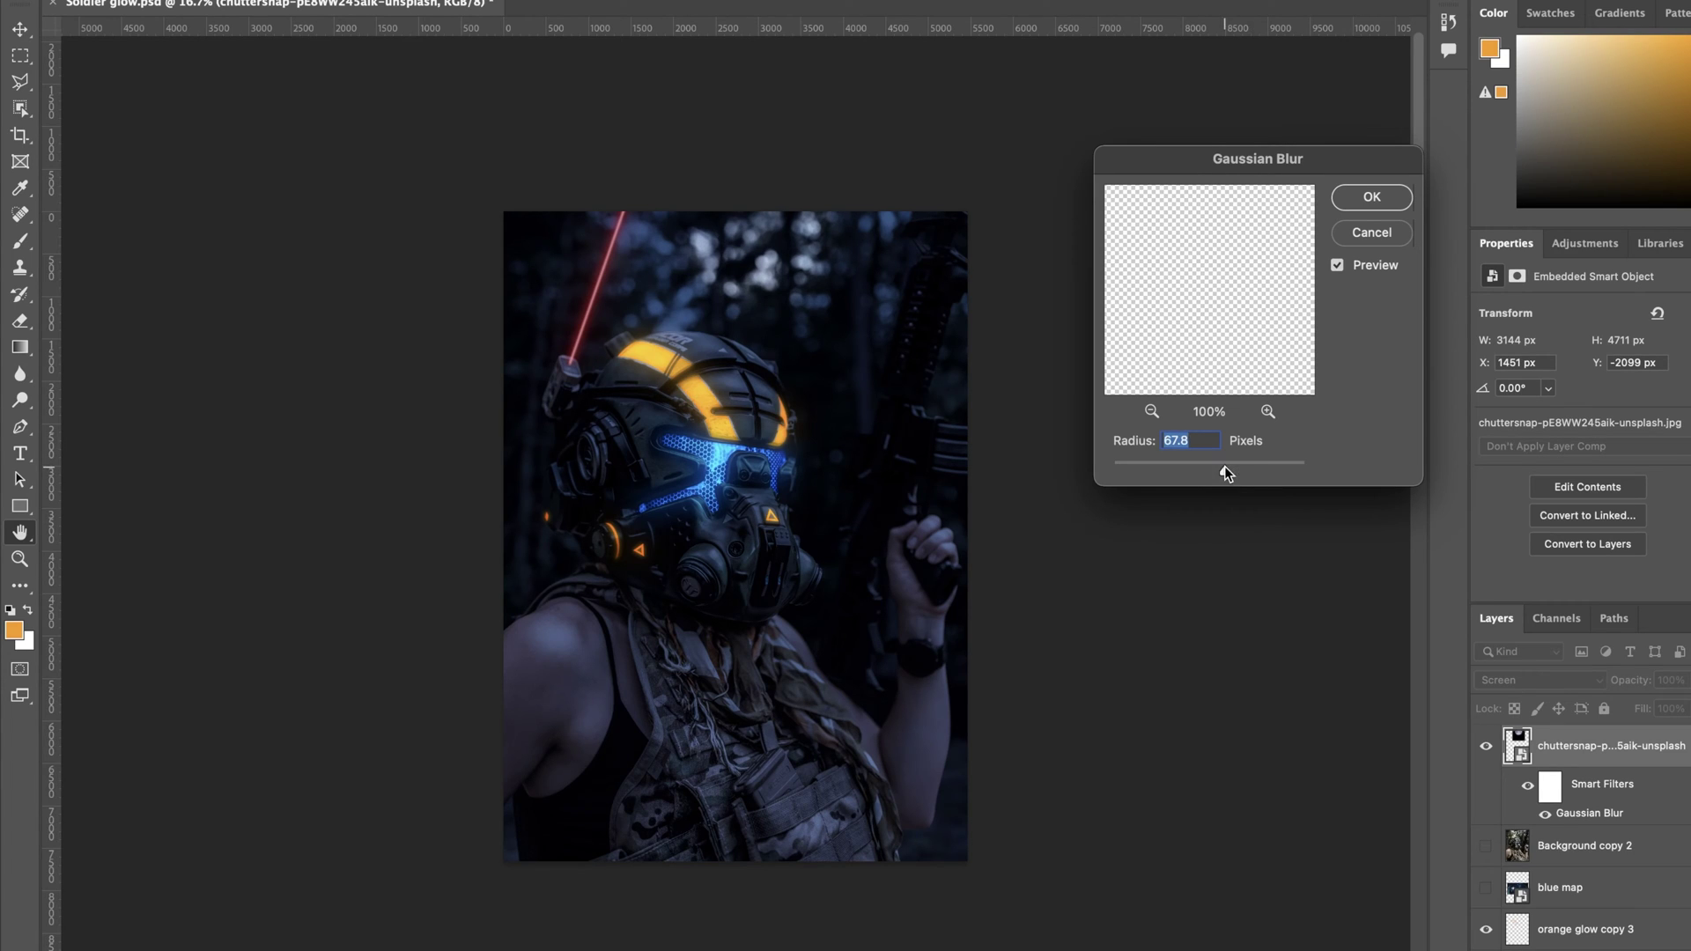
{"action": "left_click", "coordinate": [1369, 197]}
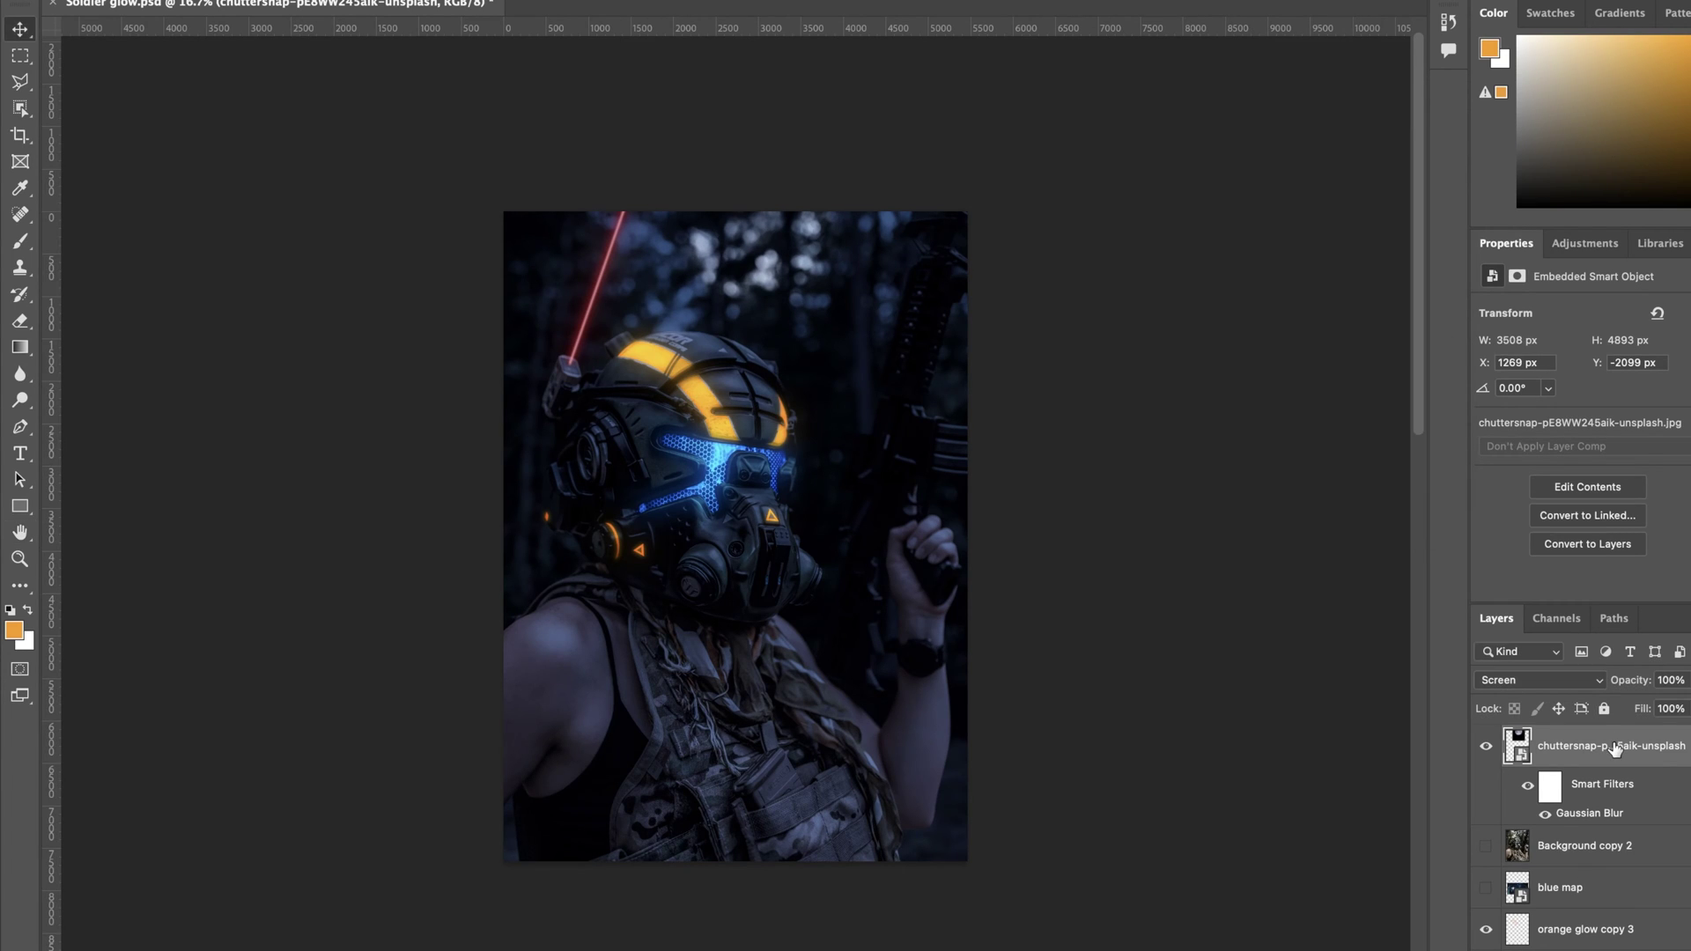
Step: Duplicate the moon layer, apply a 529.7 px Gaussian Blur to the copy and compare the image with it hidden and shown
{"action": "key", "text": "ctrl+j"}
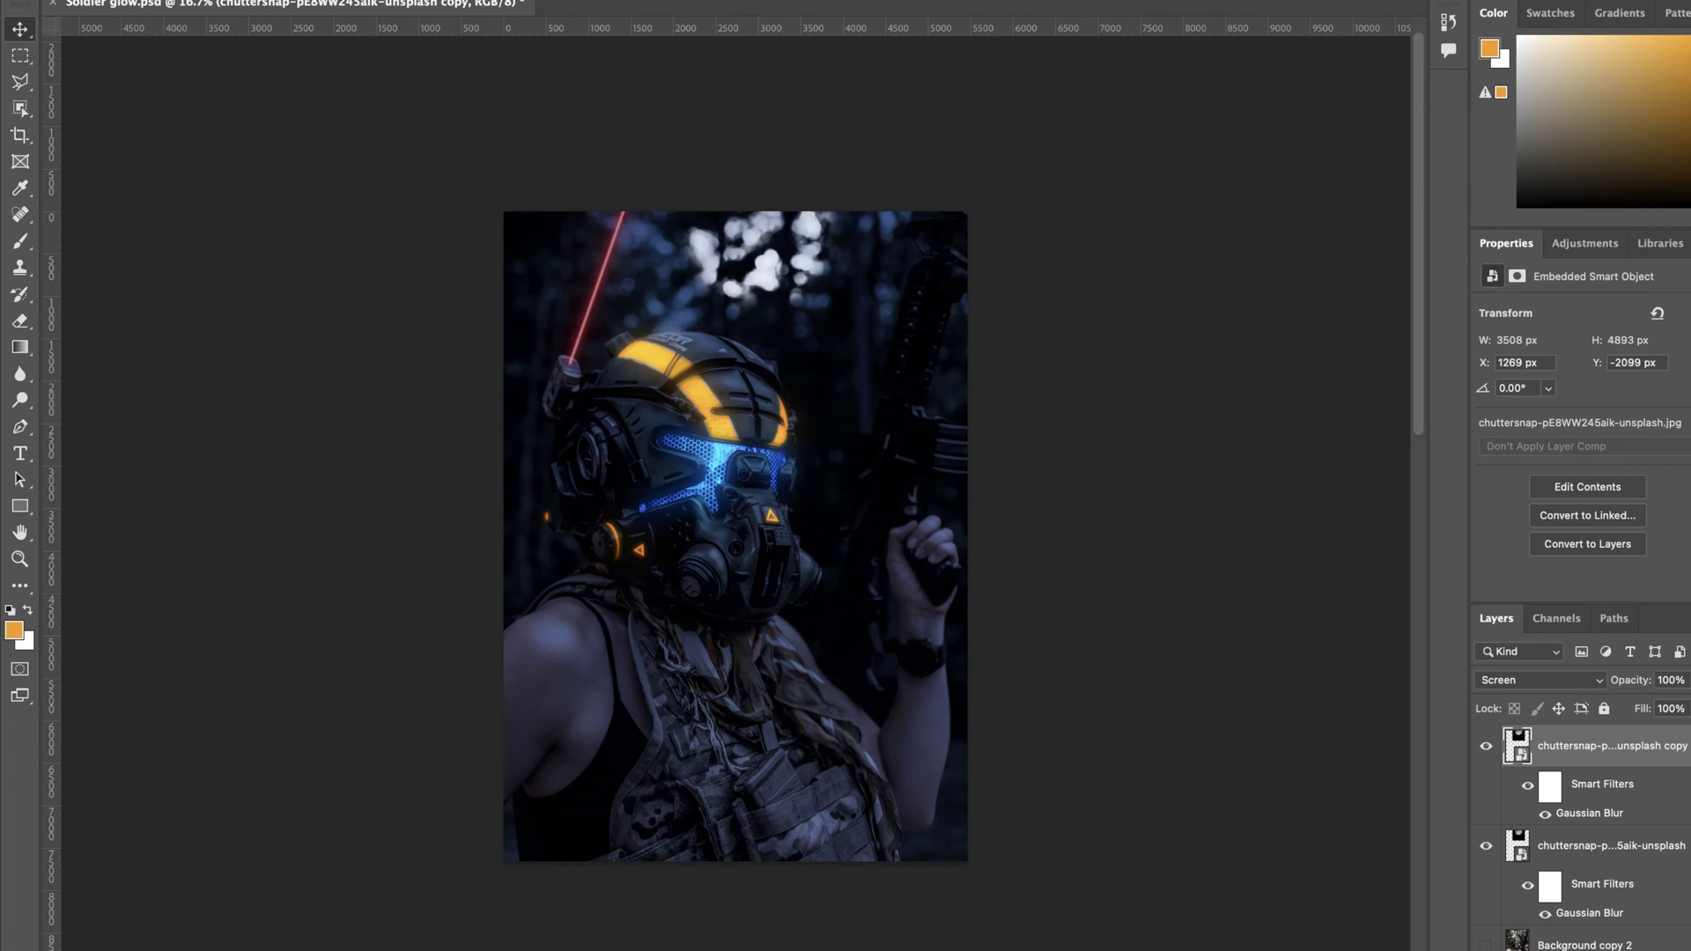
{"action": "left_click", "coordinate": [471, 2]}
{"action": "mouse_move", "coordinate": [529, 173]}
{"action": "left_click", "coordinate": [837, 251]}
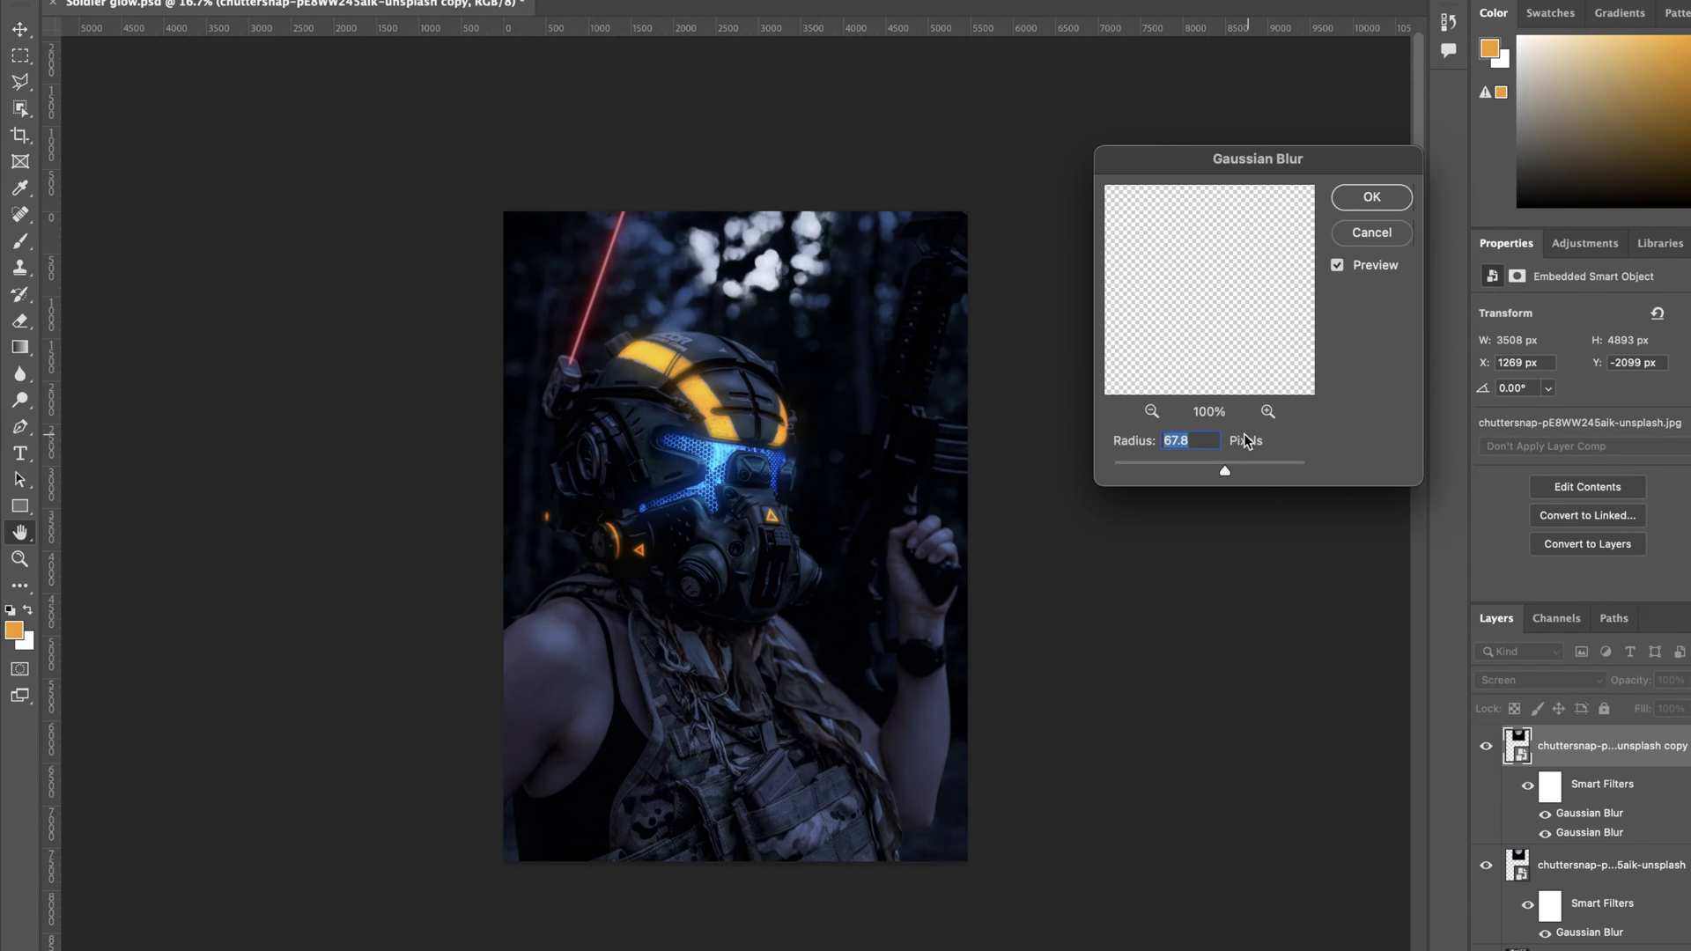
{"action": "left_click_drag", "start_coordinate": [1258, 467], "coordinate": [1285, 467]}
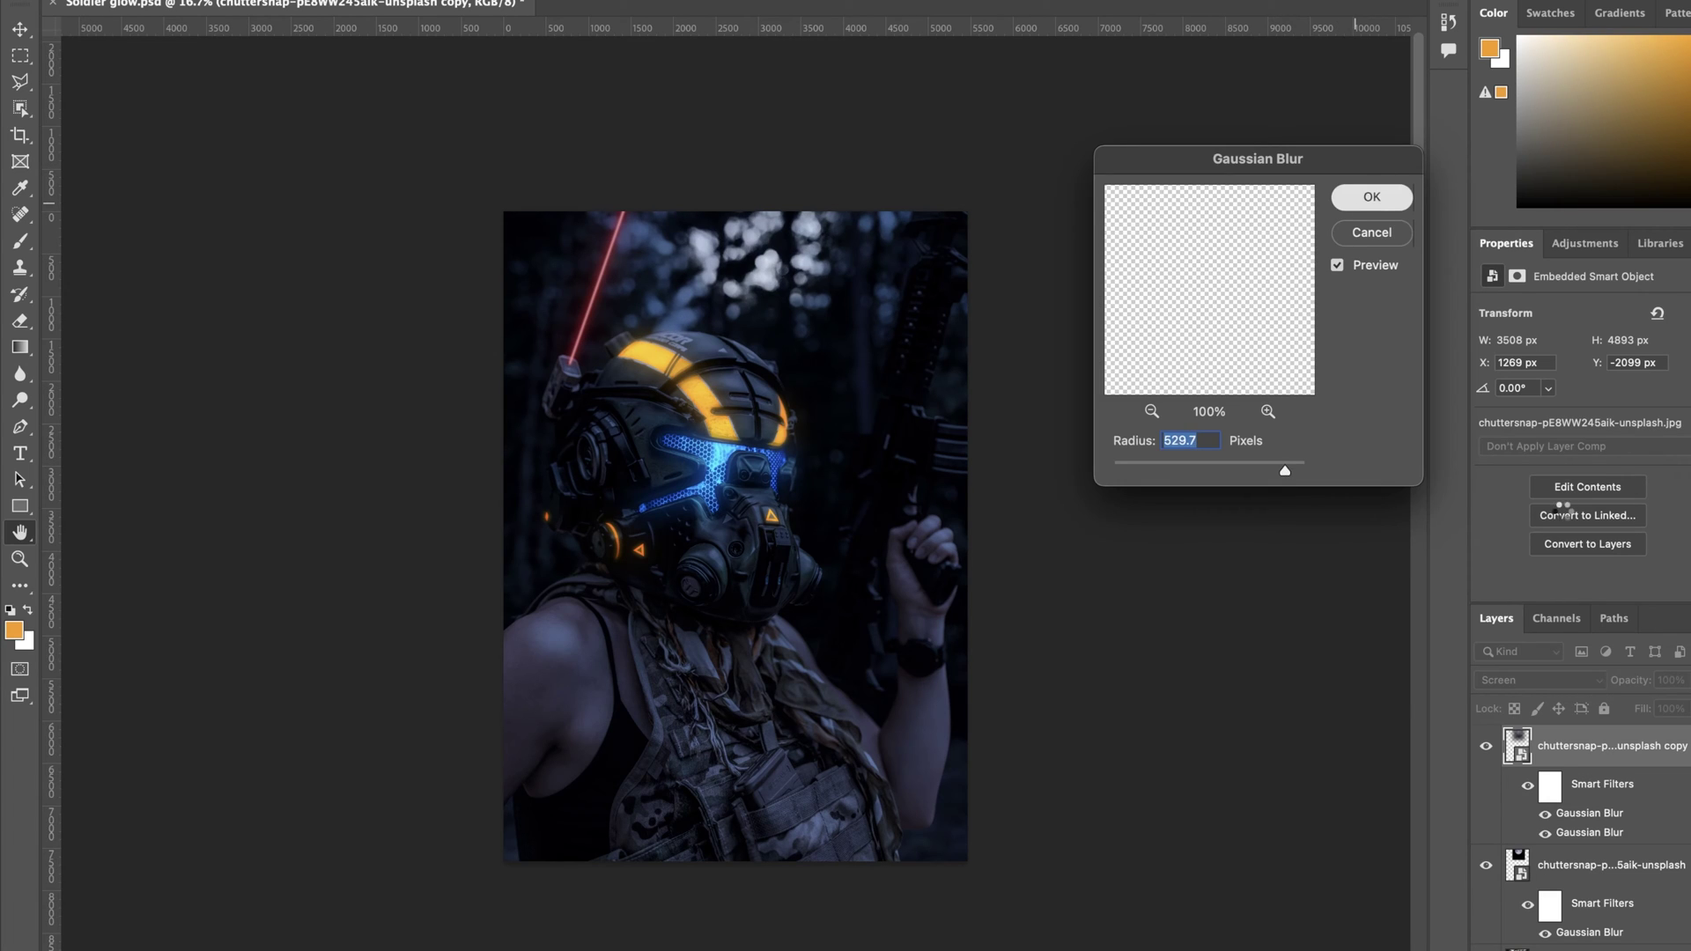
{"action": "left_click", "coordinate": [1483, 748]}
{"action": "left_click", "coordinate": [1485, 747]}
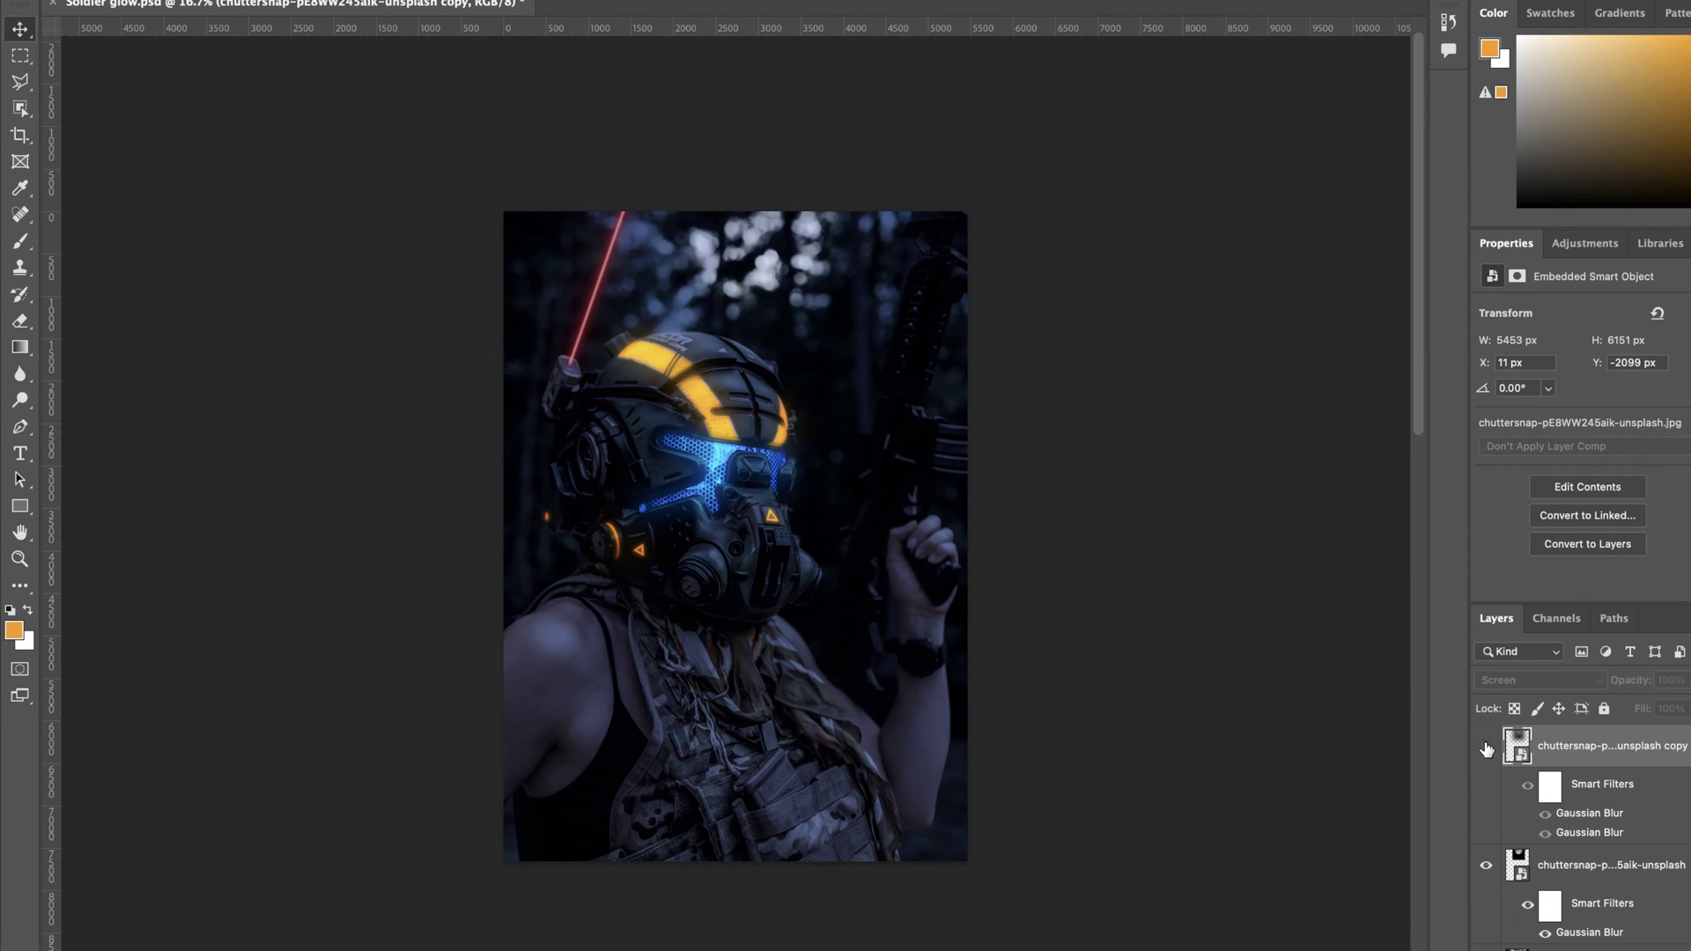
{"action": "left_click", "coordinate": [1486, 749]}
{"action": "left_click", "coordinate": [1486, 749]}
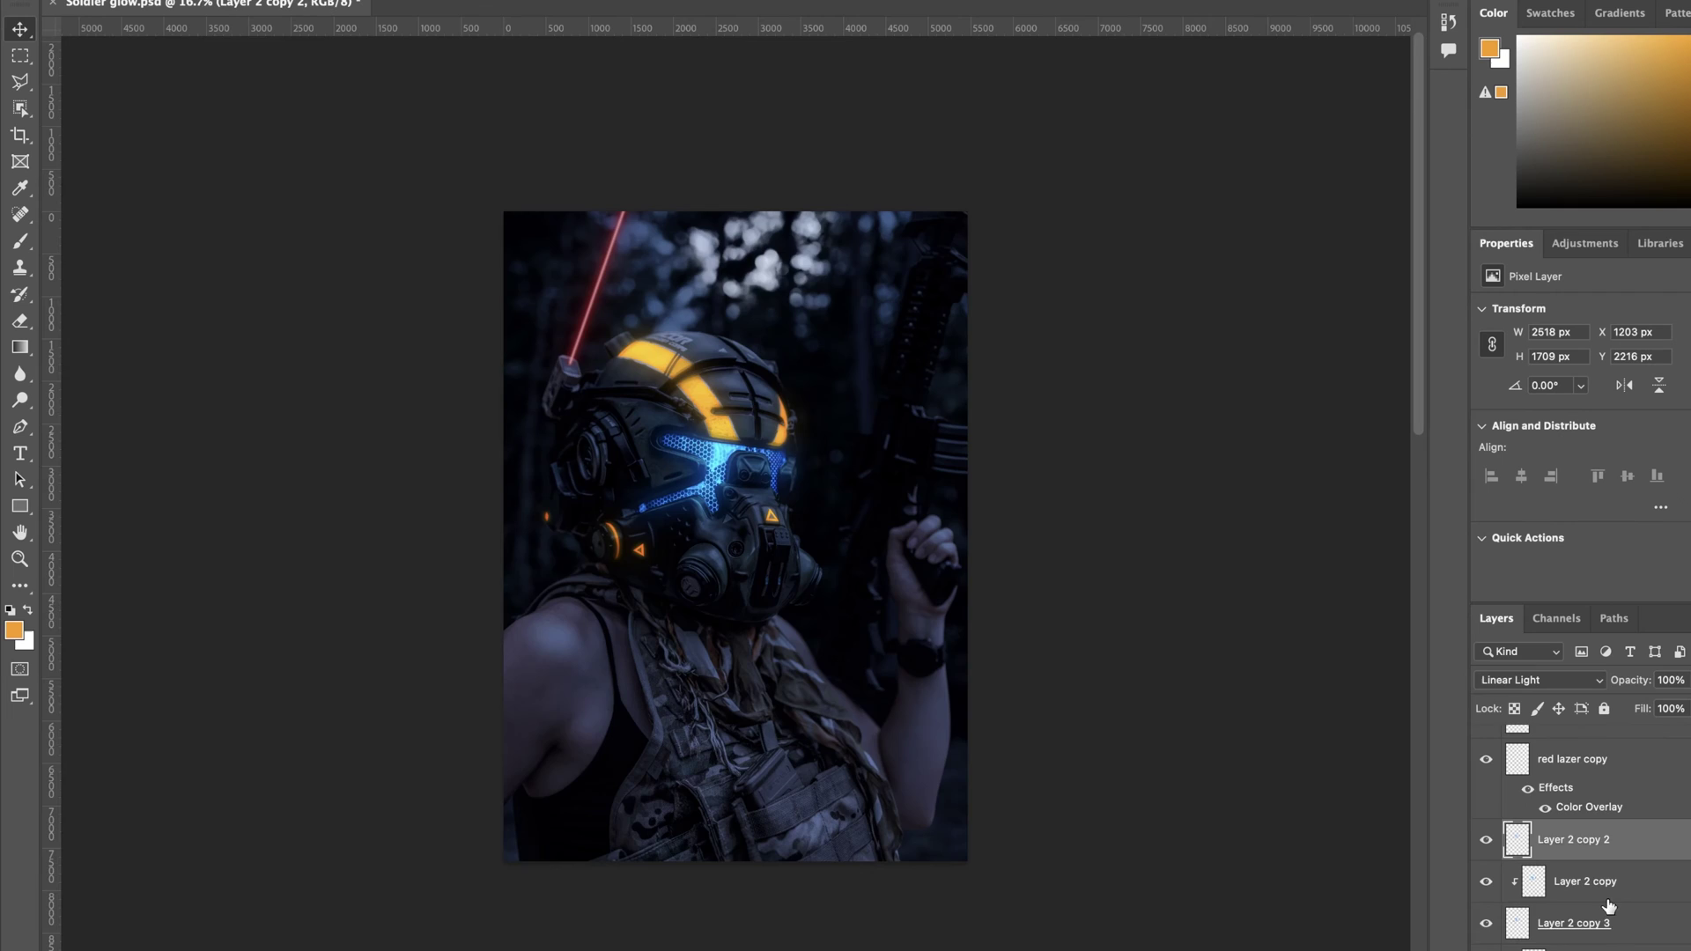
Step: With Layer 1 active, trace closed Pen paths around the two narrow vertical slots on the front of the mask
{"action": "key", "text": "ctrl+plus"}
{"action": "key", "text": "ctrl+plus"}
{"action": "key", "text": "ctrl+plus"}
{"action": "key", "text": "ctrl+plus"}
{"action": "key", "text": "ctrl+plus"}
{"action": "left_click_drag", "start_coordinate": [927, 765], "coordinate": [914, 634]}
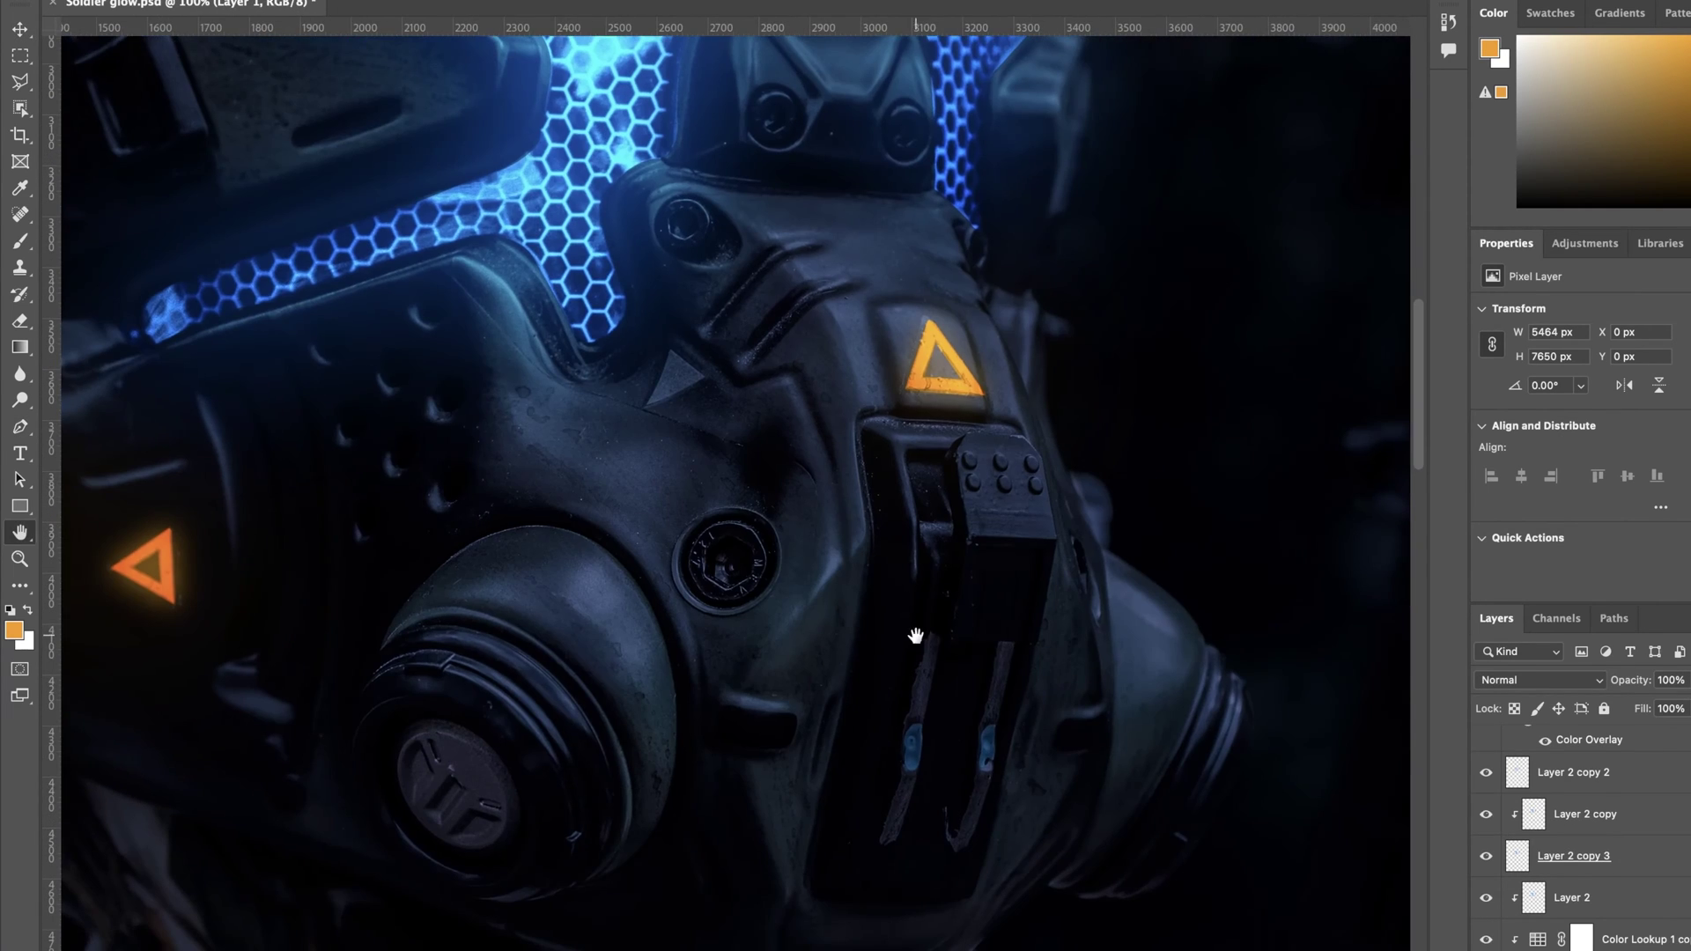
{"action": "left_click", "coordinate": [923, 635]}
{"action": "left_click", "coordinate": [941, 639]}
{"action": "left_click", "coordinate": [893, 848]}
{"action": "left_click", "coordinate": [882, 847]}
{"action": "left_click", "coordinate": [923, 635]}
{"action": "left_click", "coordinate": [994, 645]}
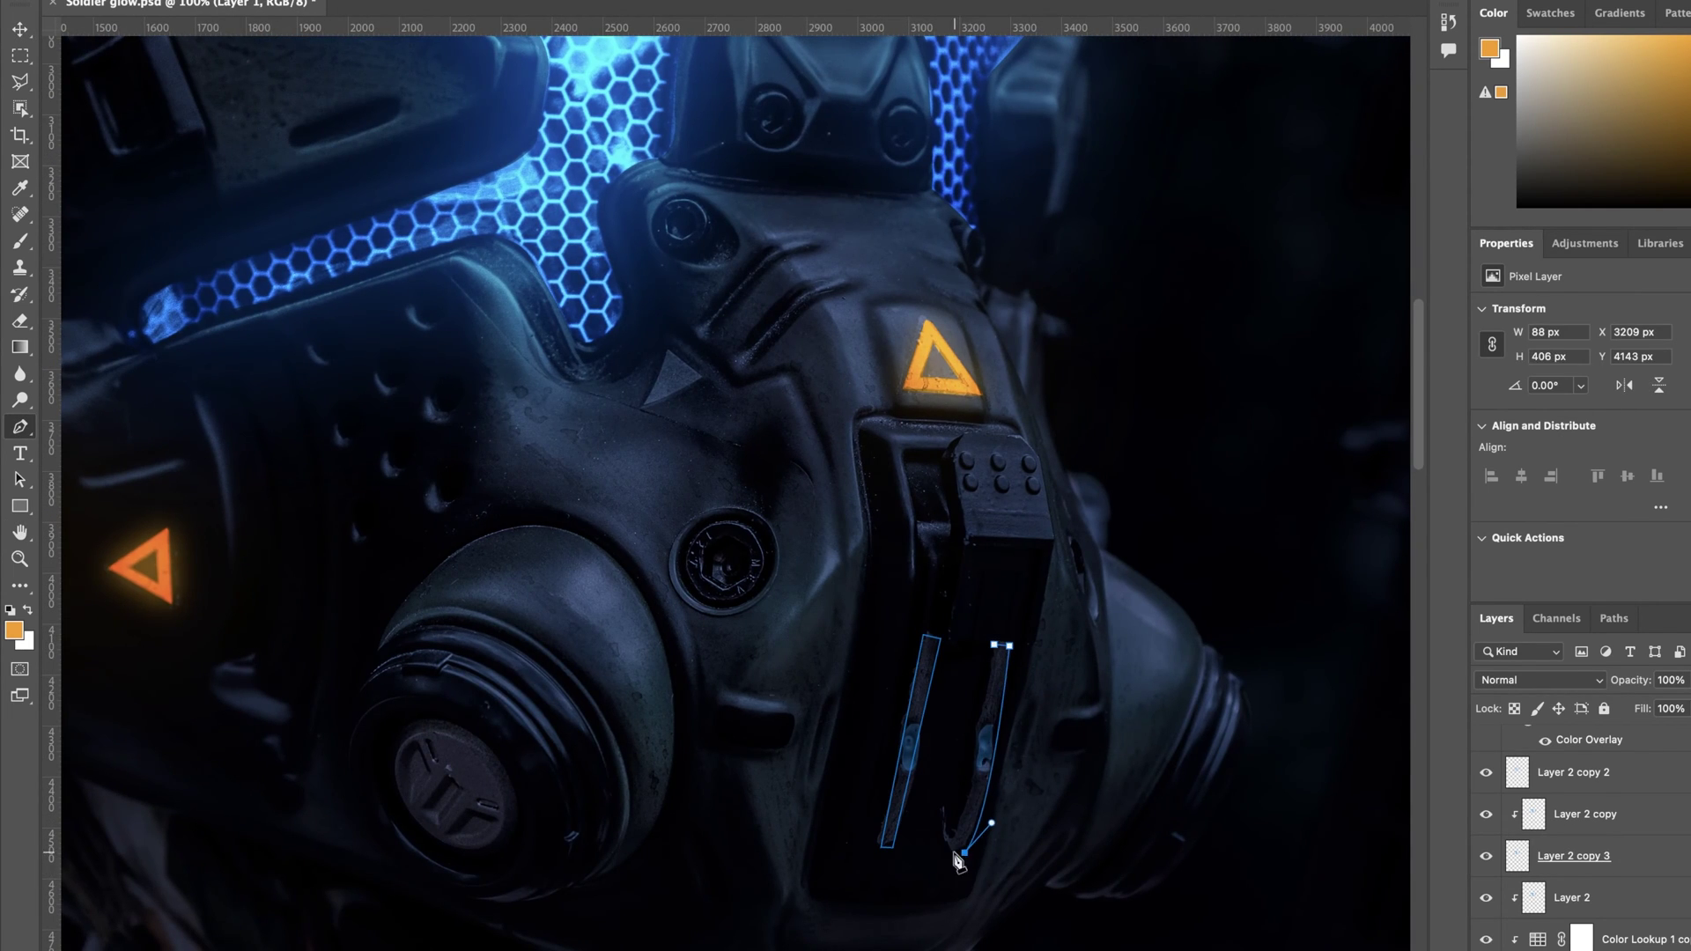
{"action": "scroll", "coordinate": [710, 737], "scroll_direction": "up", "scroll_amount": 5}
{"action": "key", "text": "ctrl+minus"}
{"action": "key", "text": "ctrl+minus"}
{"action": "key", "text": "ctrl+minus"}
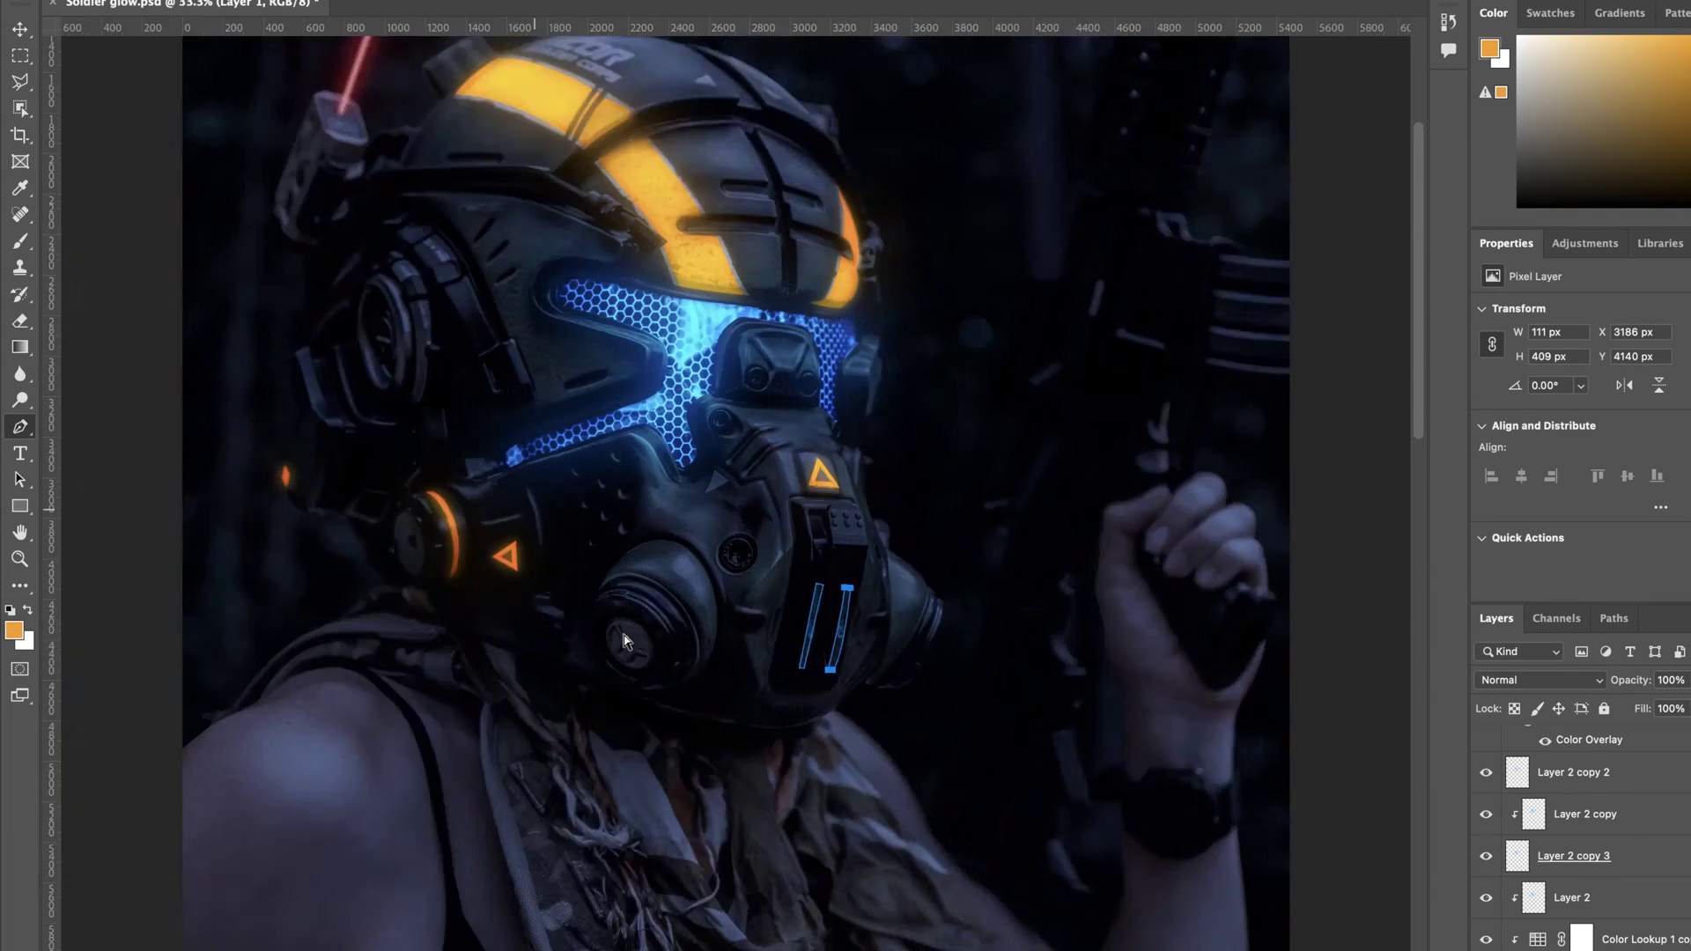
Step: On a new layer, select the two traced slots, paint them blue 0080ff and set the layer's blend mode to Overlay
{"action": "key", "text": "ctrl+plus"}
{"action": "key", "text": "ctrl+plus"}
{"action": "scroll", "coordinate": [1622, 886], "scroll_direction": "up", "scroll_amount": 3}
{"action": "left_click", "coordinate": [1622, 886]}
{"action": "key", "text": "ctrl+shift+alt+n"}
{"action": "key", "text": "ctrl+Return"}
{"action": "left_click", "coordinate": [14, 631]}
{"action": "left_click", "coordinate": [1205, 678]}
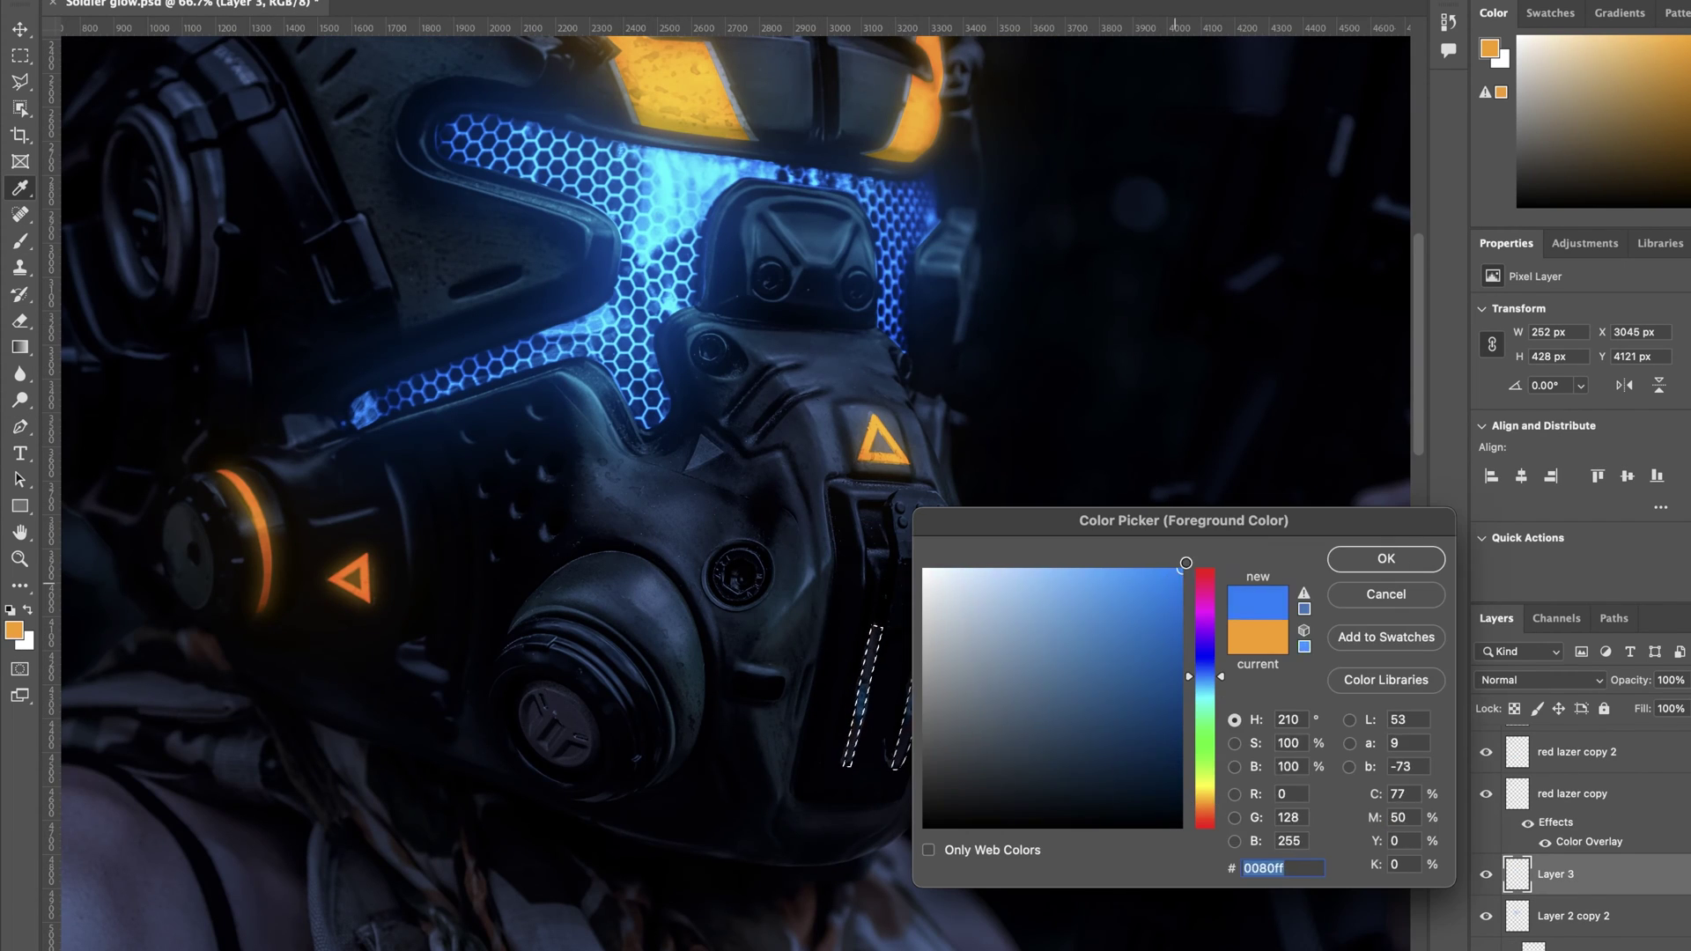
{"action": "left_click", "coordinate": [1385, 559]}
{"action": "key", "text": "b"}
{"action": "left_click_drag", "start_coordinate": [880, 563], "coordinate": [901, 740]}
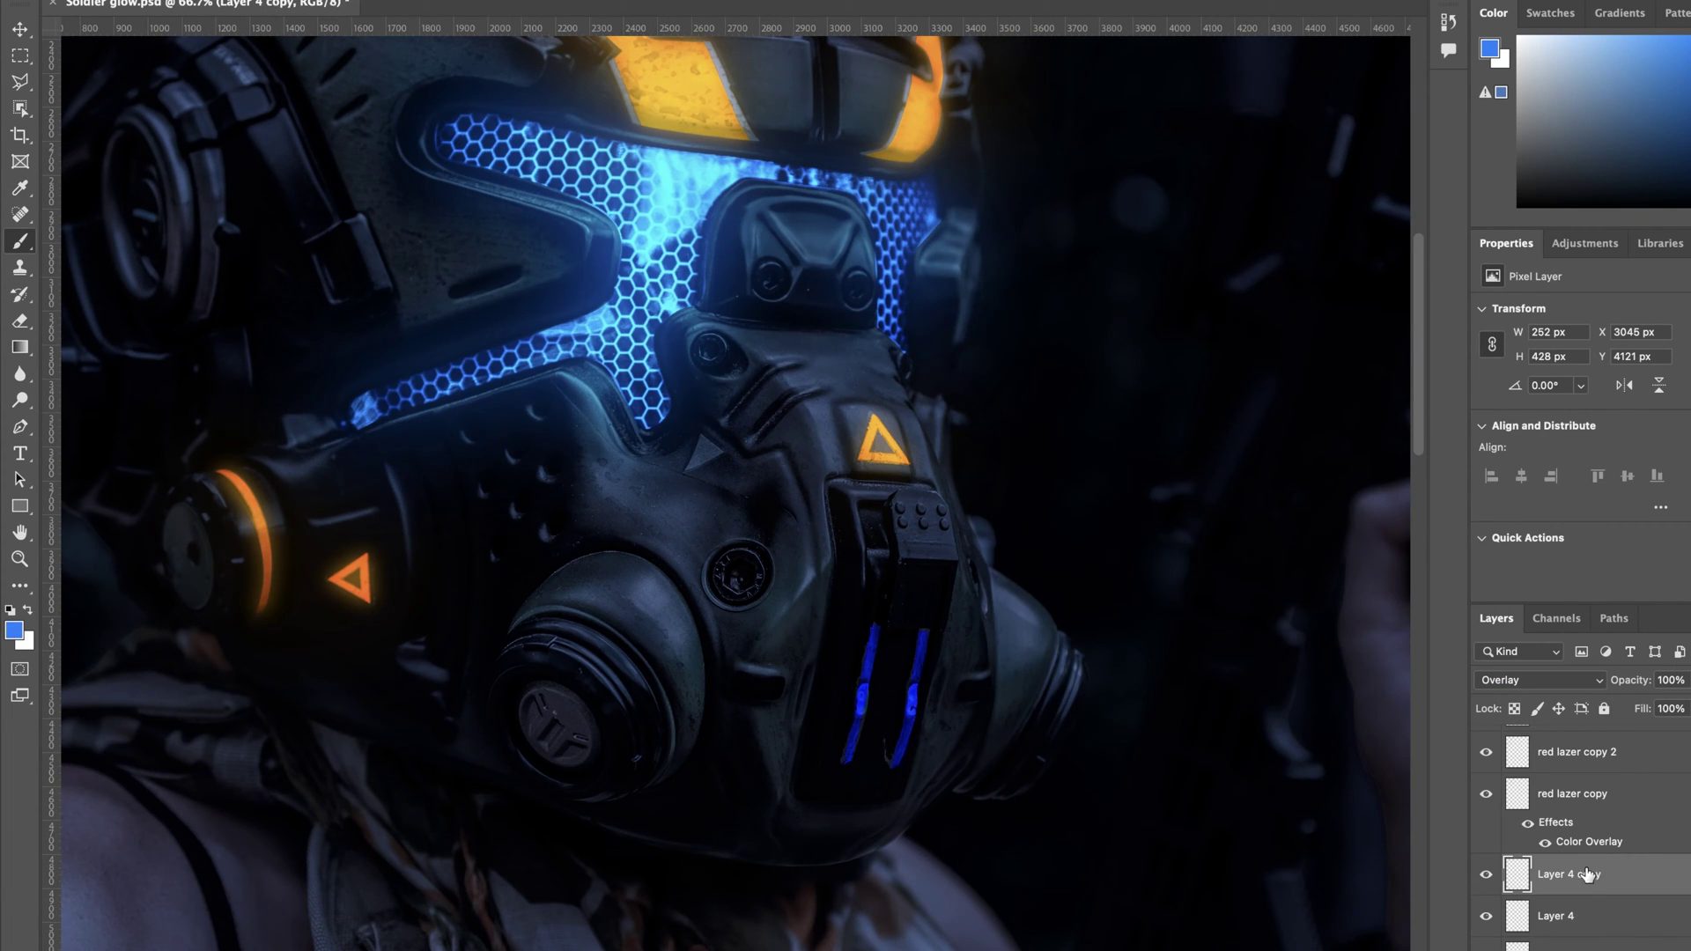
Step: Duplicate the blue slot layer, apply a Gaussian Blur to the copy and set its blend mode to Linear Dodge (Add)
{"action": "left_click", "coordinate": [1540, 680]}
{"action": "left_click", "coordinate": [1520, 603]}
{"action": "left_click", "coordinate": [475, 0]}
{"action": "mouse_move", "coordinate": [522, 179]}
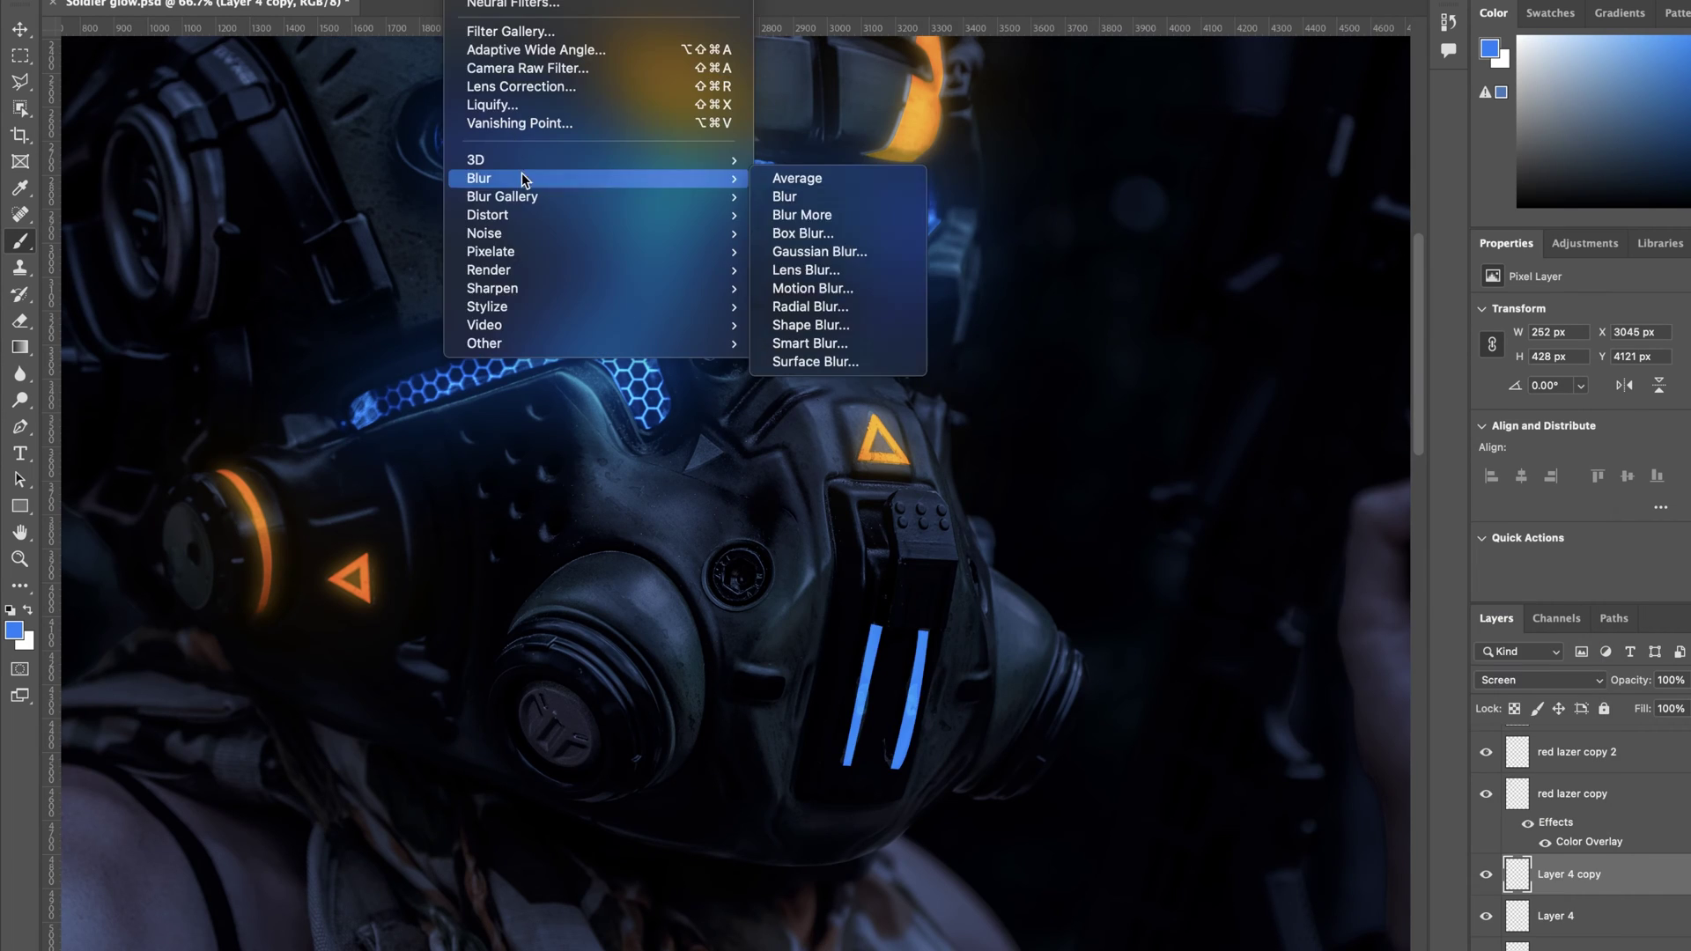
{"action": "left_click", "coordinate": [820, 252]}
{"action": "mouse_move", "coordinate": [1277, 467]}
{"action": "left_mouse_down"}
{"action": "mouse_move", "coordinate": [1184, 465]}
{"action": "mouse_move", "coordinate": [1202, 468]}
{"action": "left_mouse_up"}
{"action": "key", "text": "Return"}
{"action": "left_click", "coordinate": [1537, 680]}
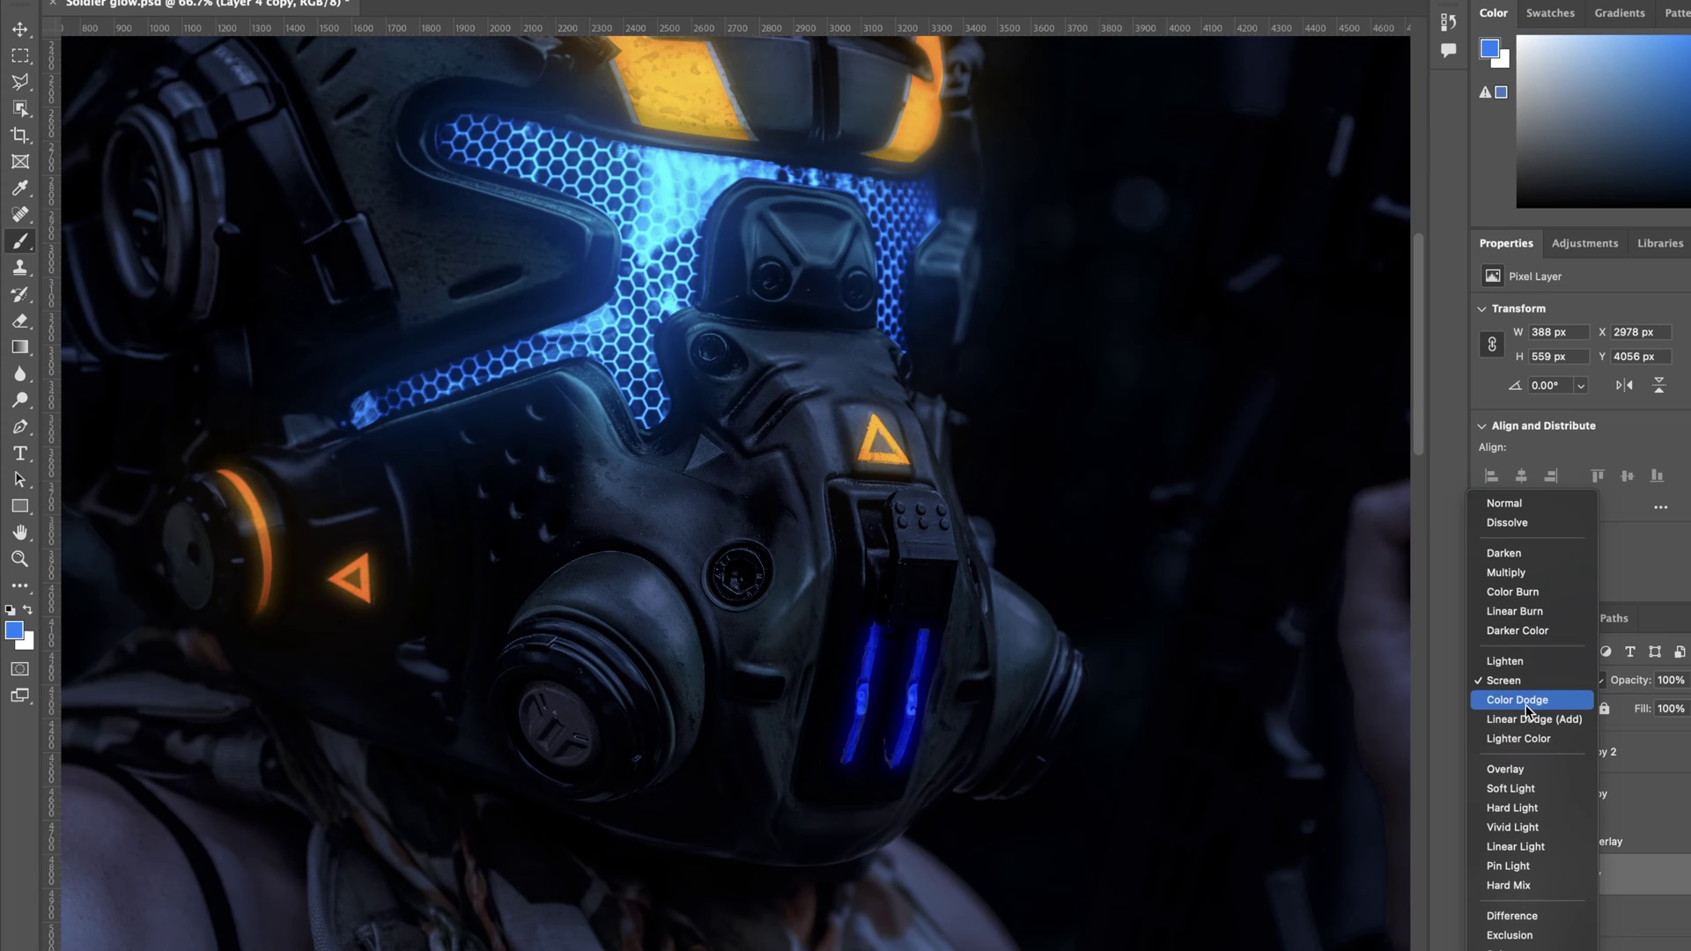
{"action": "left_click", "coordinate": [1533, 719]}
{"action": "scroll", "coordinate": [1095, 685], "scroll_direction": "up", "scroll_amount": 3}
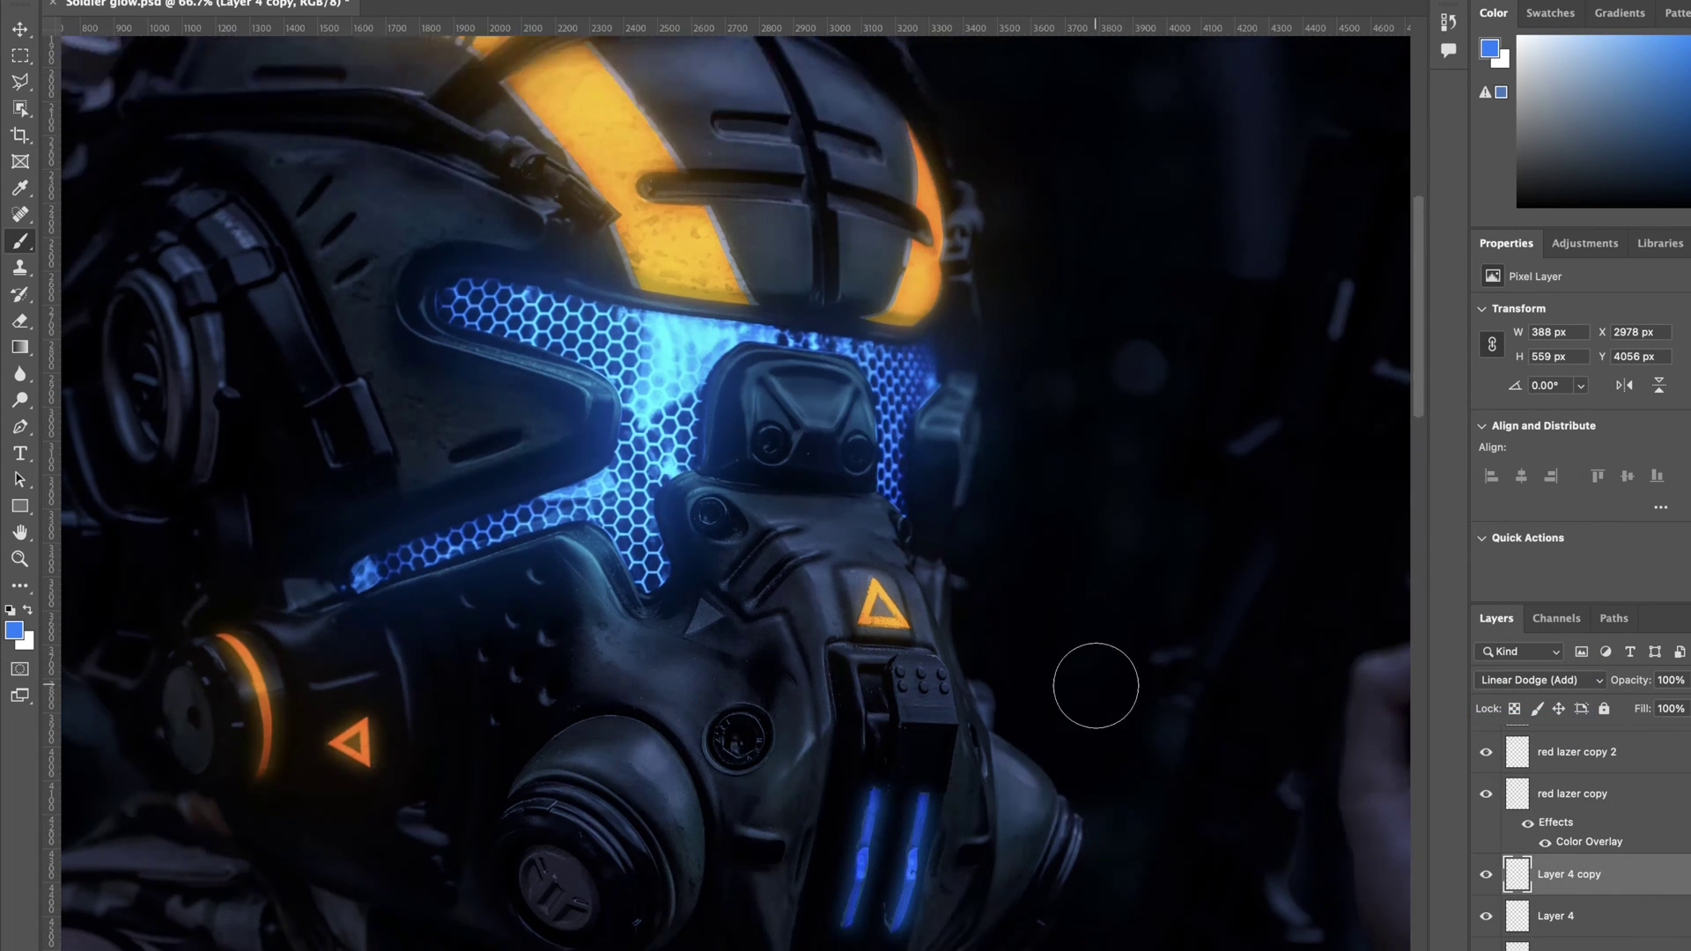
Step: On a new layer above Layer 4 copy, paint the round emblem cap of the mask's near filter blue
{"action": "scroll", "coordinate": [1095, 685], "scroll_direction": "down", "scroll_amount": 3}
{"action": "key", "text": "super+shift+alt+n"}
{"action": "scroll", "coordinate": [498, 740], "scroll_direction": "up", "scroll_amount": 3}
{"action": "scroll", "coordinate": [737, 793], "scroll_direction": "down", "scroll_amount": 3}
{"action": "key", "text": "super+equal"}
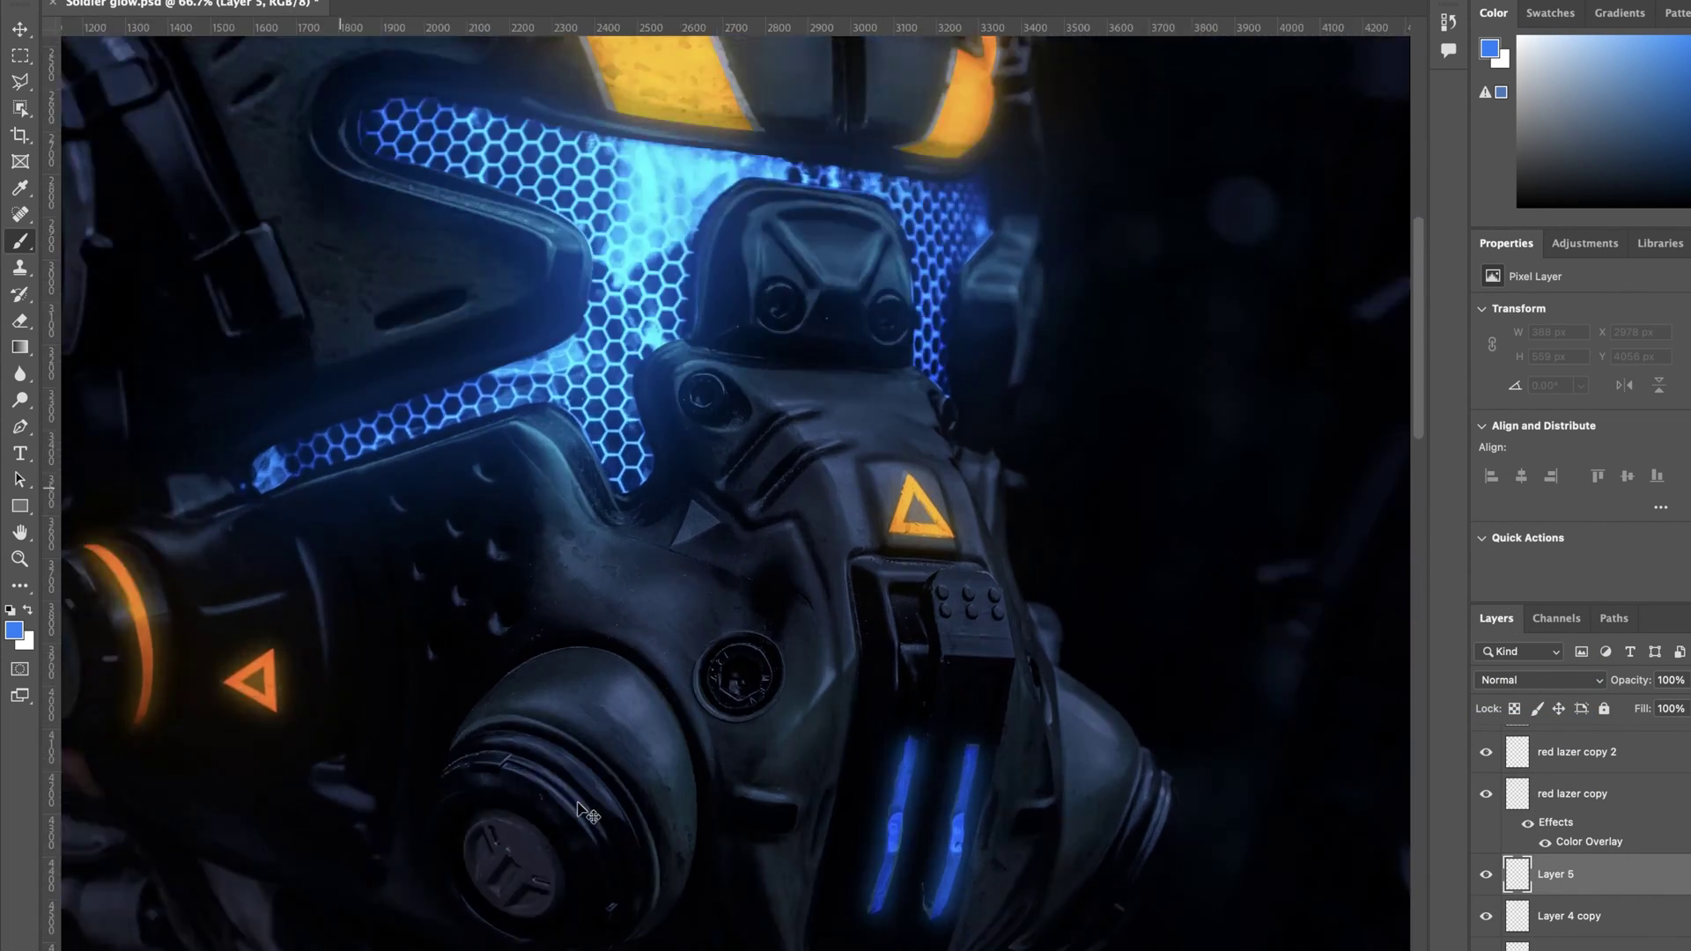
{"action": "scroll", "coordinate": [583, 812], "scroll_direction": "up", "scroll_amount": 3}
{"action": "key", "text": "e"}
{"action": "key", "text": "bracketright"}
{"action": "key", "text": "bracketright"}
{"action": "key", "text": "bracketright"}
{"action": "mouse_move", "coordinate": [468, 528]}
{"action": "left_mouse_down"}
{"action": "mouse_move", "coordinate": [521, 573]}
{"action": "mouse_move", "coordinate": [514, 596]}
{"action": "left_mouse_up"}
Step: Set the painted emblem layer's blend mode to Overlay
{"action": "left_click", "coordinate": [1537, 680]}
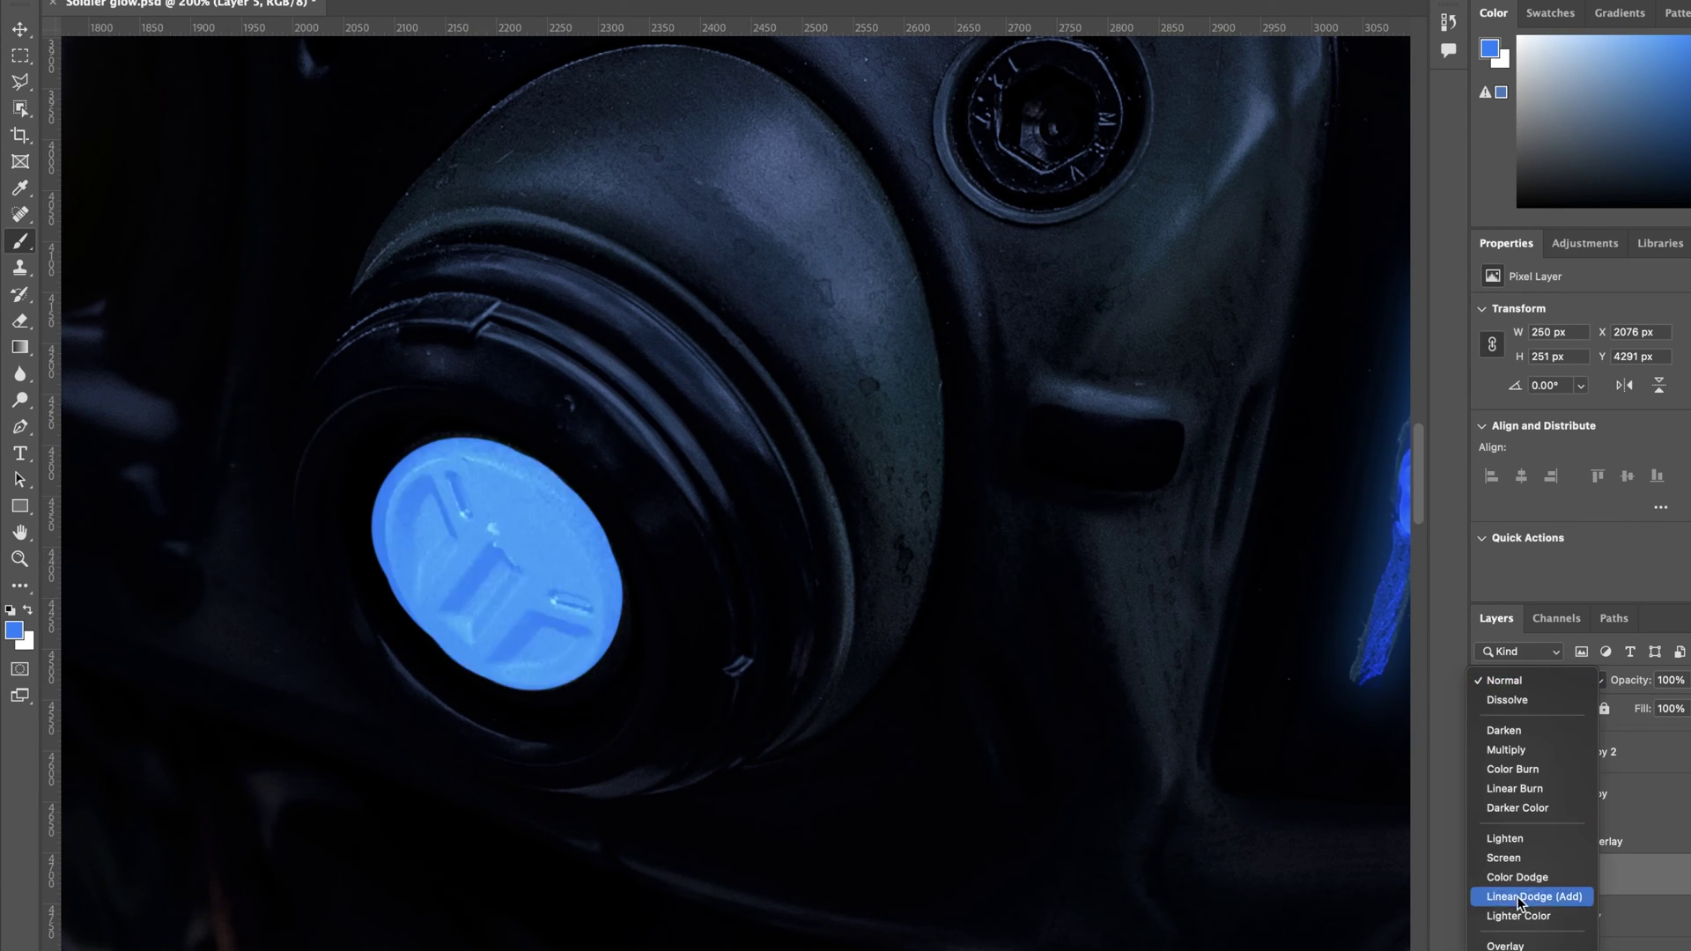
{"action": "left_click", "coordinate": [1517, 916]}
{"action": "scroll", "coordinate": [440, 586], "scroll_direction": "up", "scroll_amount": 2}
{"action": "key", "text": "super+minus"}
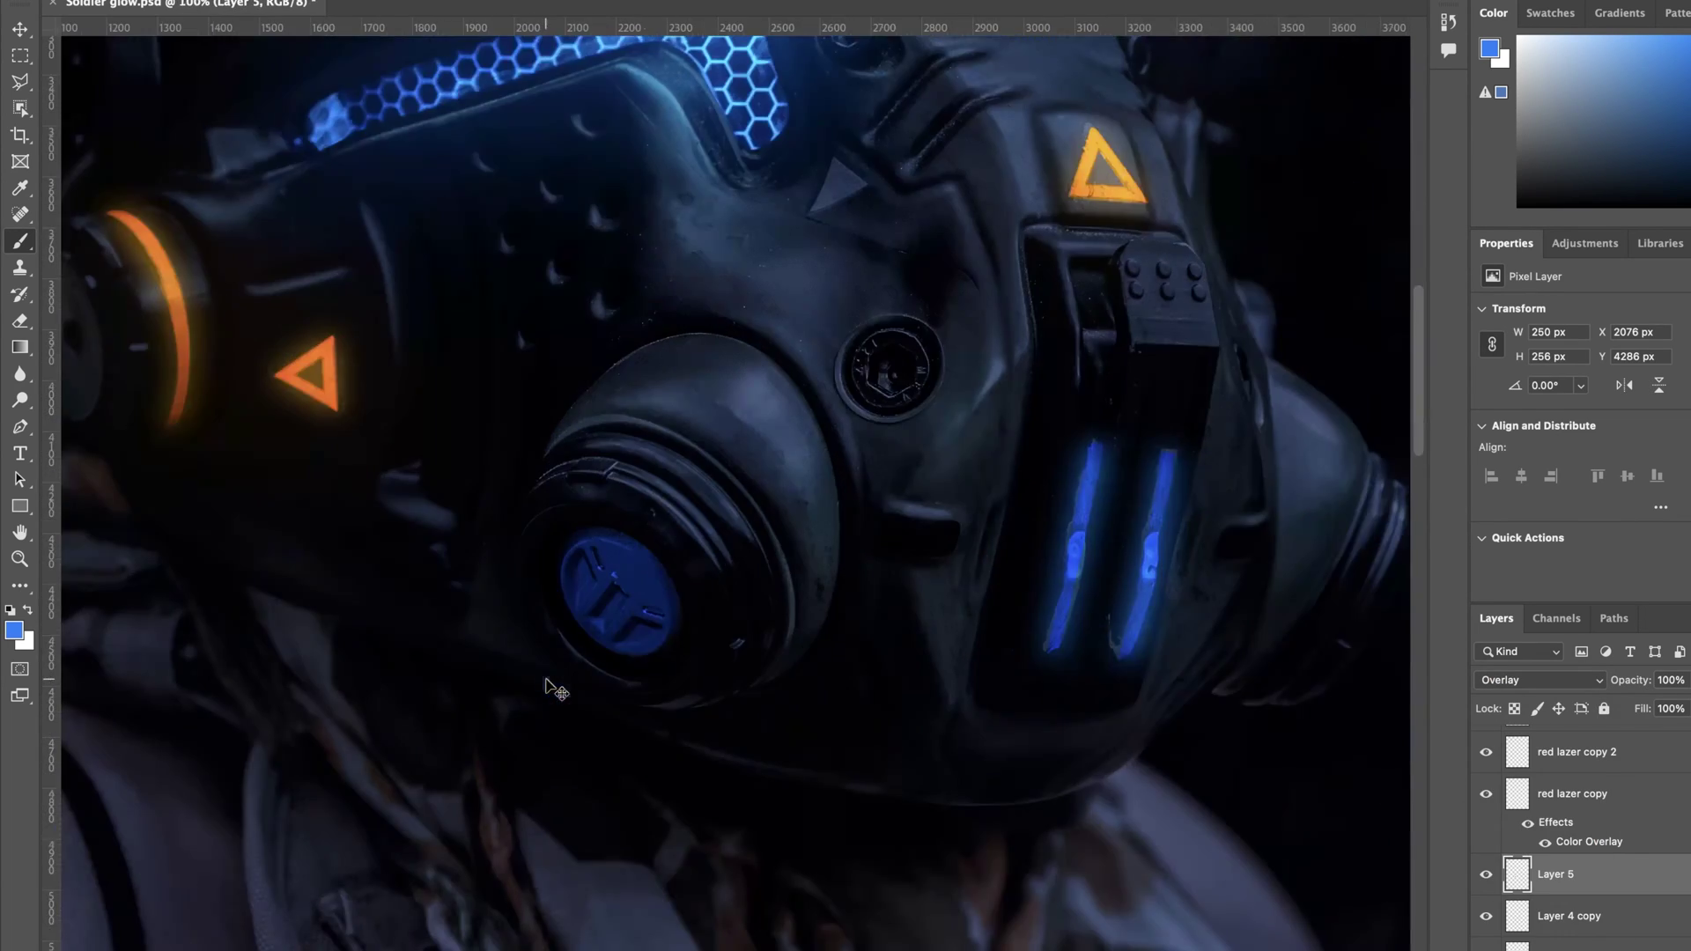
Step: Paint blue over the inside of the round earpiece lens on the side of the helmet
{"action": "left_click_drag", "start_coordinate": [451, 221], "coordinate": [1046, 929]}
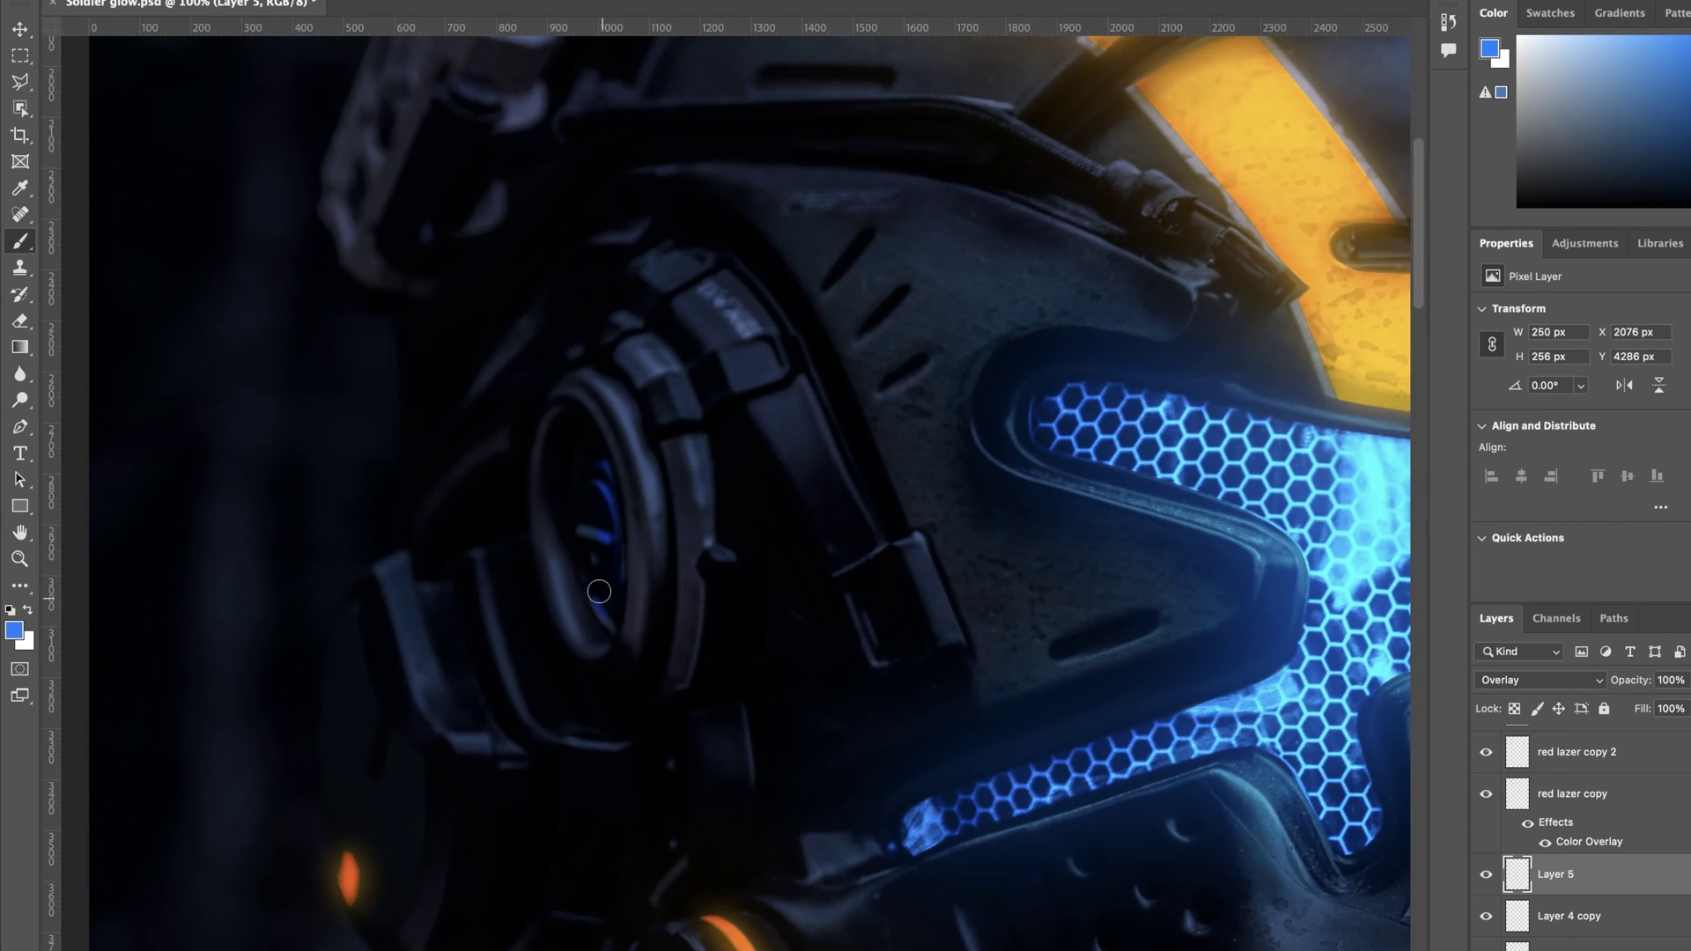
{"action": "left_click_drag", "start_coordinate": [604, 593], "coordinate": [611, 521]}
{"action": "scroll", "coordinate": [951, 468], "scroll_direction": "down", "scroll_amount": 8}
{"action": "left_click_drag", "start_coordinate": [1145, 532], "coordinate": [758, 514]}
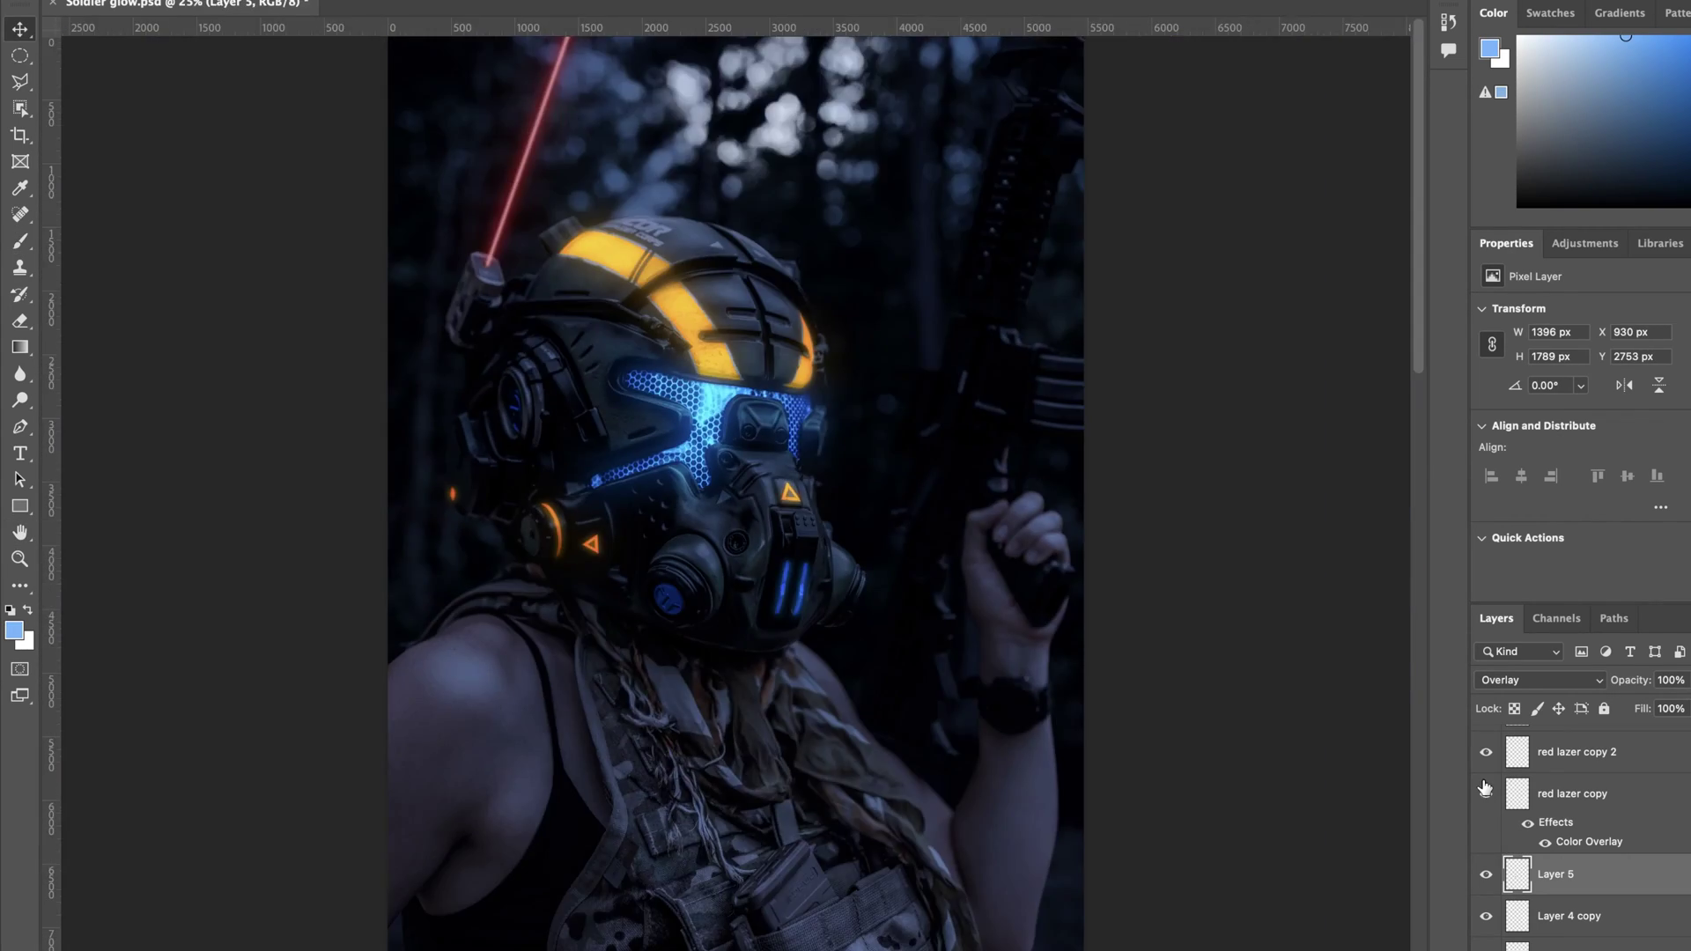
Step: Duplicate Layer 5, set the copy's blend mode to Screen and apply a Gaussian Blur for a soft glow
{"action": "key", "text": "super+plus"}
{"action": "key", "text": "super+plus"}
{"action": "key", "text": "super+plus"}
{"action": "left_click", "coordinate": [1539, 680]}
{"action": "left_click", "coordinate": [1508, 591]}
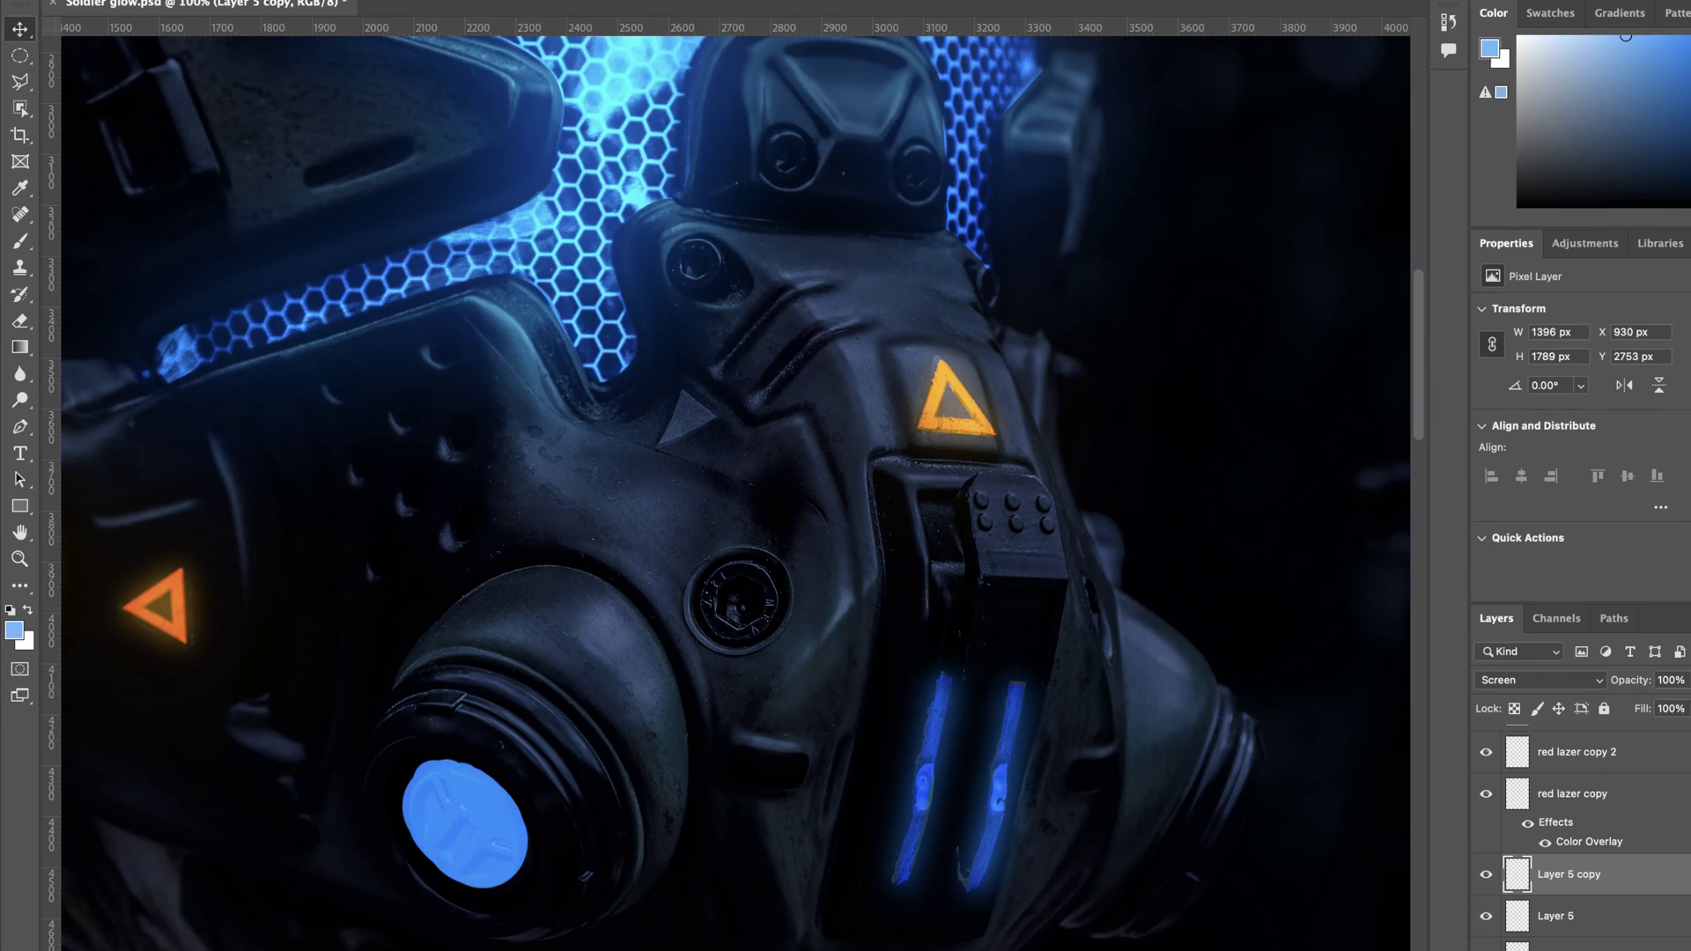
{"action": "left_click", "coordinate": [460, 2]}
{"action": "mouse_move", "coordinate": [493, 179]}
{"action": "left_click", "coordinate": [827, 253]}
{"action": "mouse_move", "coordinate": [1196, 473]}
{"action": "left_mouse_down"}
{"action": "mouse_move", "coordinate": [1180, 473]}
{"action": "mouse_move", "coordinate": [1238, 471]}
{"action": "mouse_move", "coordinate": [1215, 471]}
{"action": "left_mouse_up"}
{"action": "key", "text": "Return"}
Step: Reduce the opacity of the blurred glow copy to 62%
{"action": "type", "text": "51"}
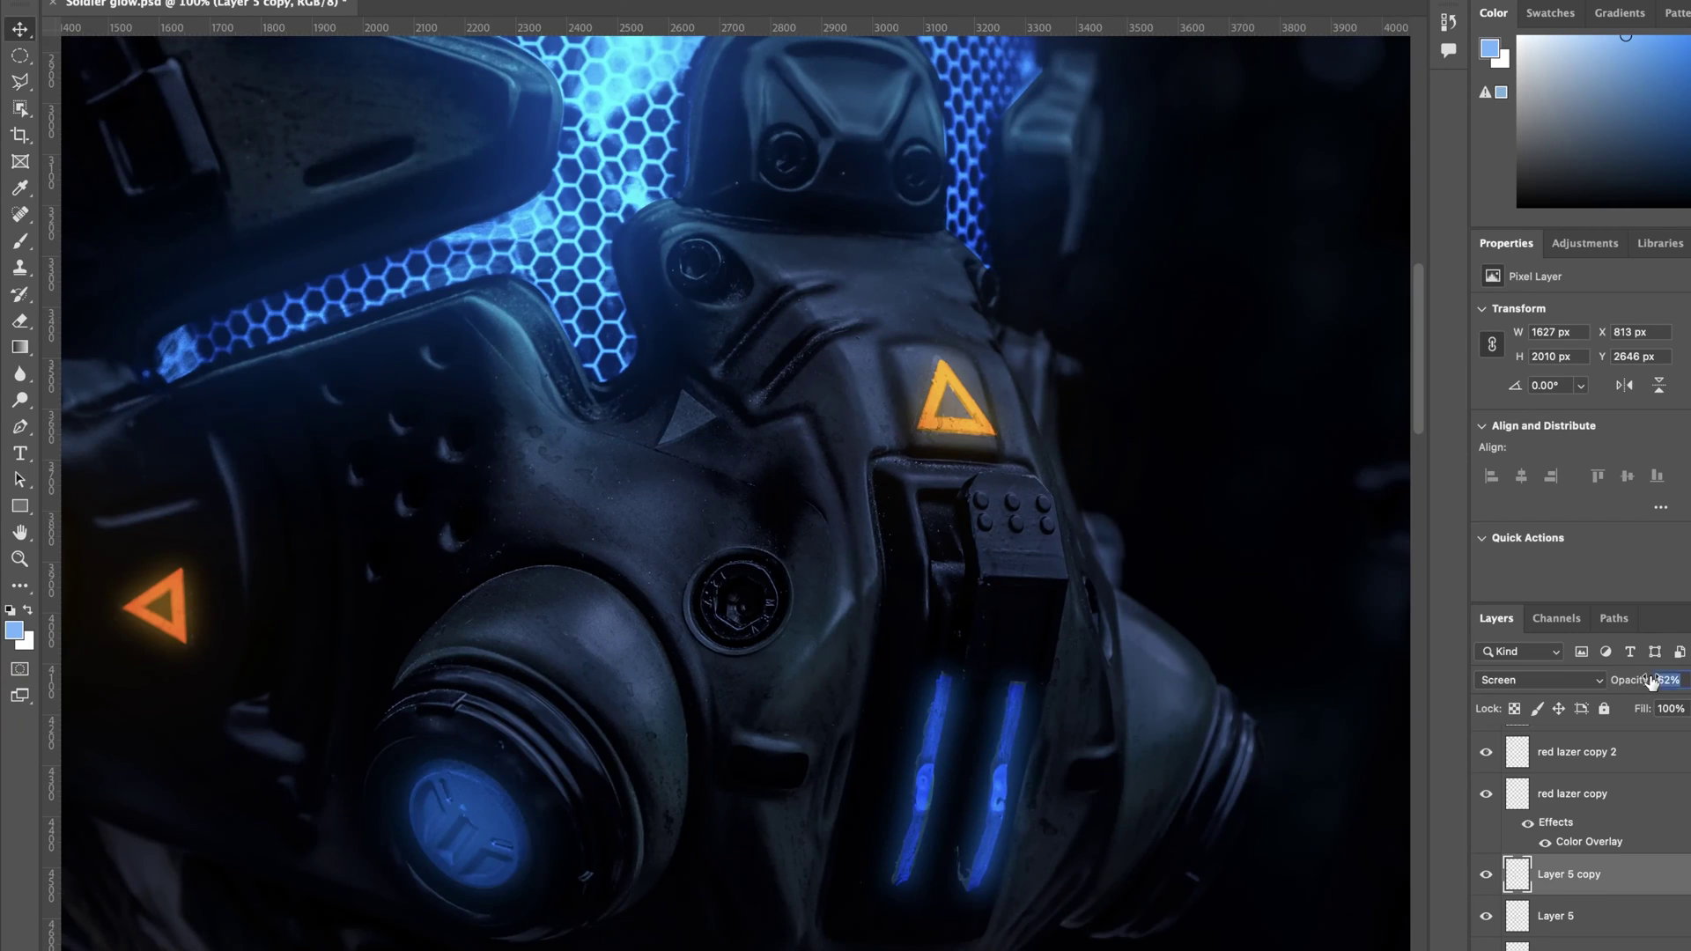
{"action": "key", "text": "space"}
{"action": "left_click_drag", "start_coordinate": [371, 850], "coordinate": [536, 664]}
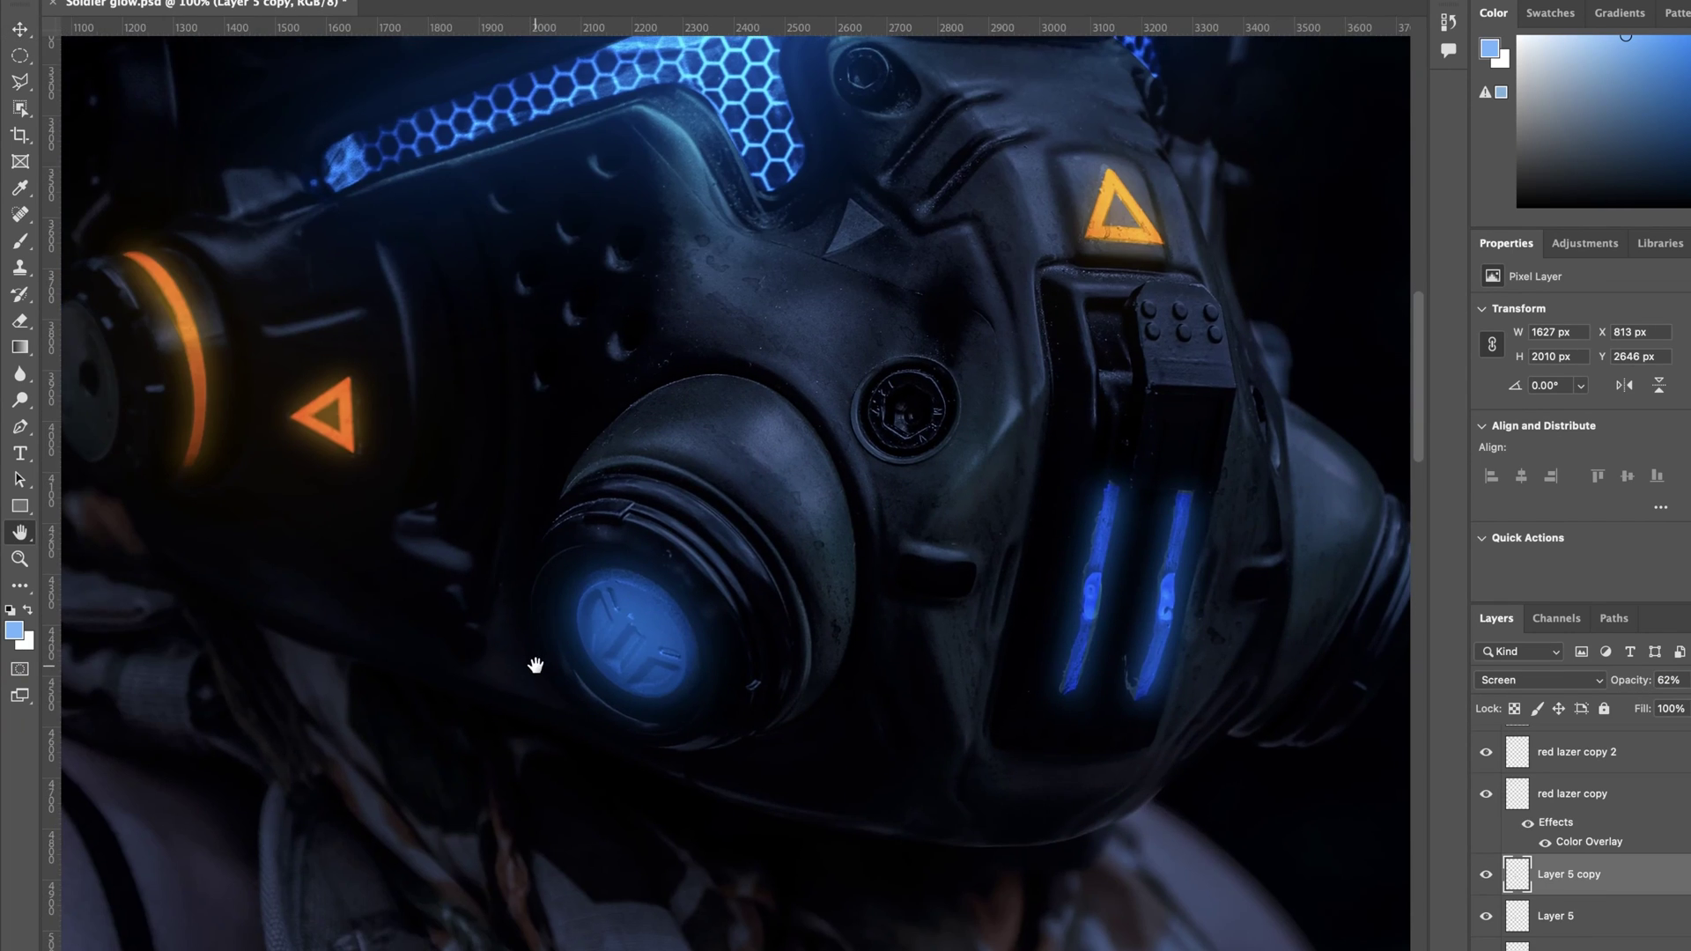
{"action": "left_click_drag", "start_coordinate": [388, 347], "coordinate": [344, 362]}
{"action": "key", "text": "super+minus"}
{"action": "key", "text": "super+minus"}
{"action": "key", "text": "super+minus"}
{"action": "key", "text": "super+minus"}
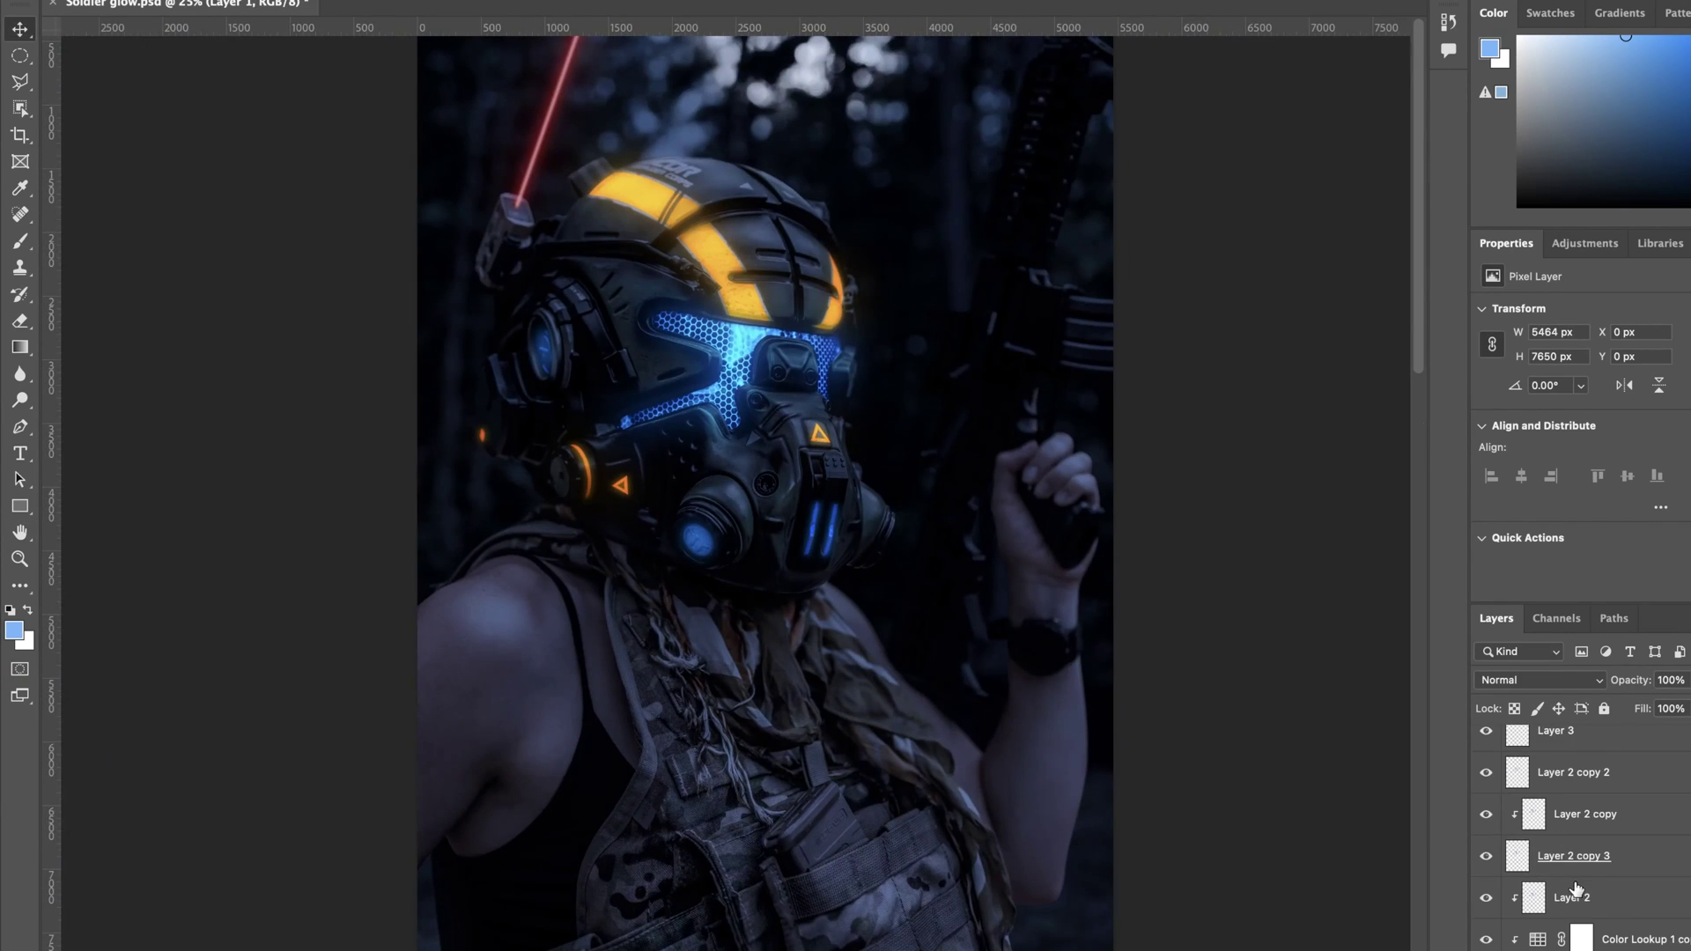
Step: Add a new layer above Layer 2 and trace a closed crescent Pen path along the near filter's outer rim
{"action": "left_click", "coordinate": [1630, 913]}
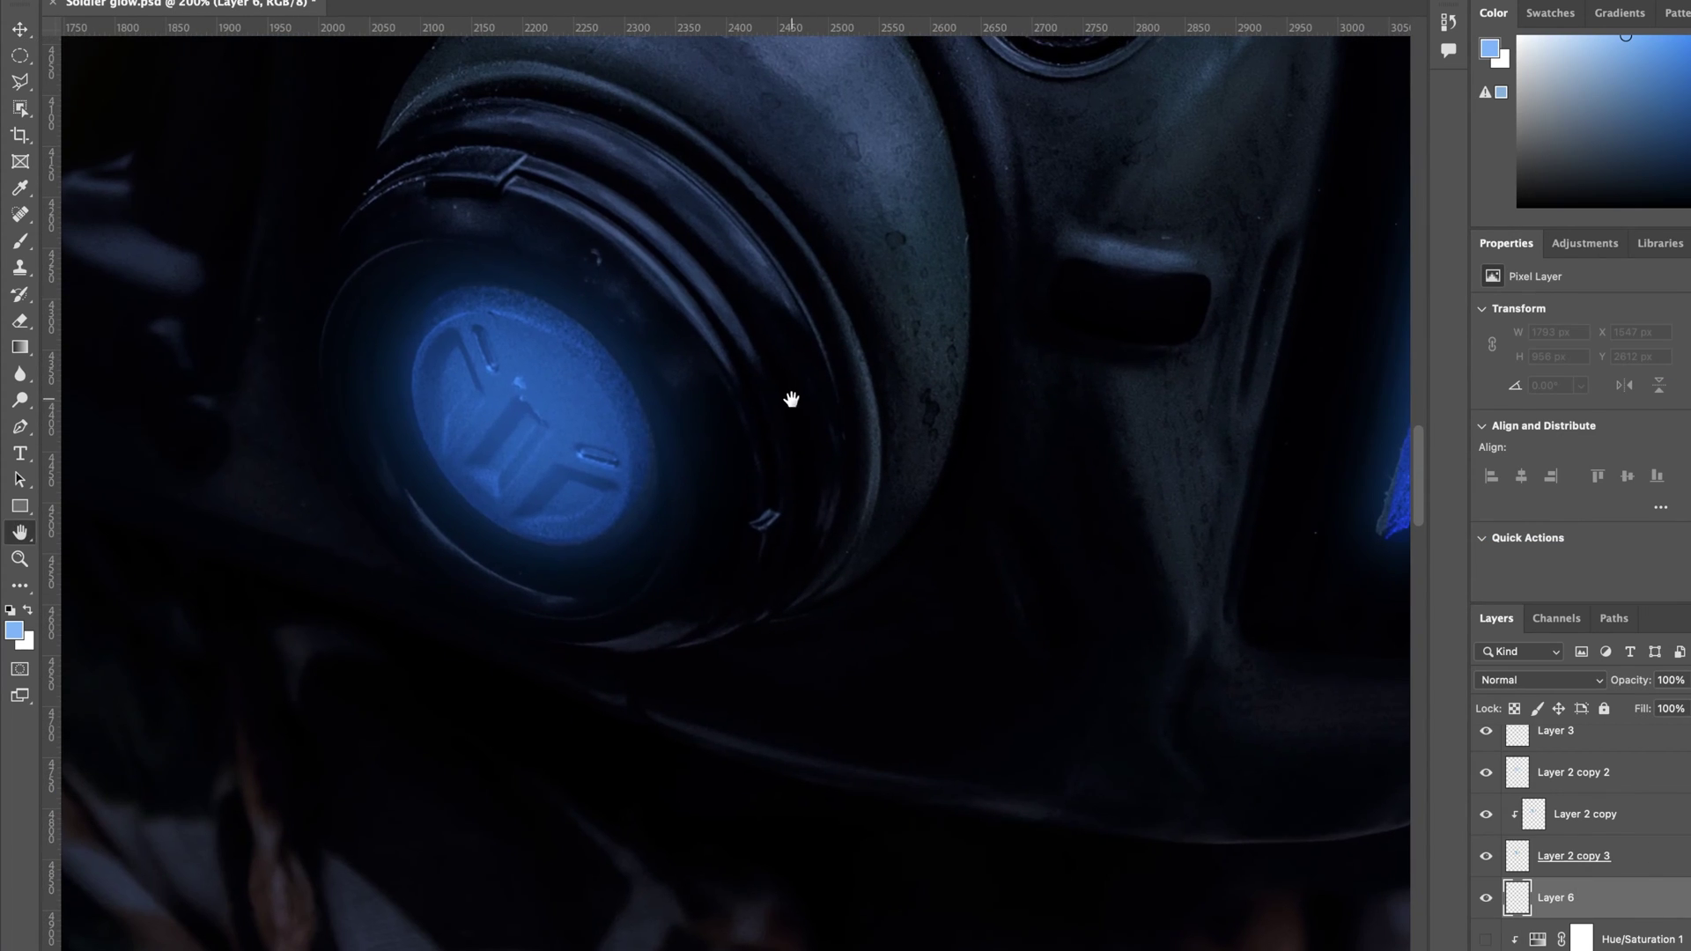
{"action": "key", "text": "p"}
{"action": "left_click", "coordinate": [370, 177]}
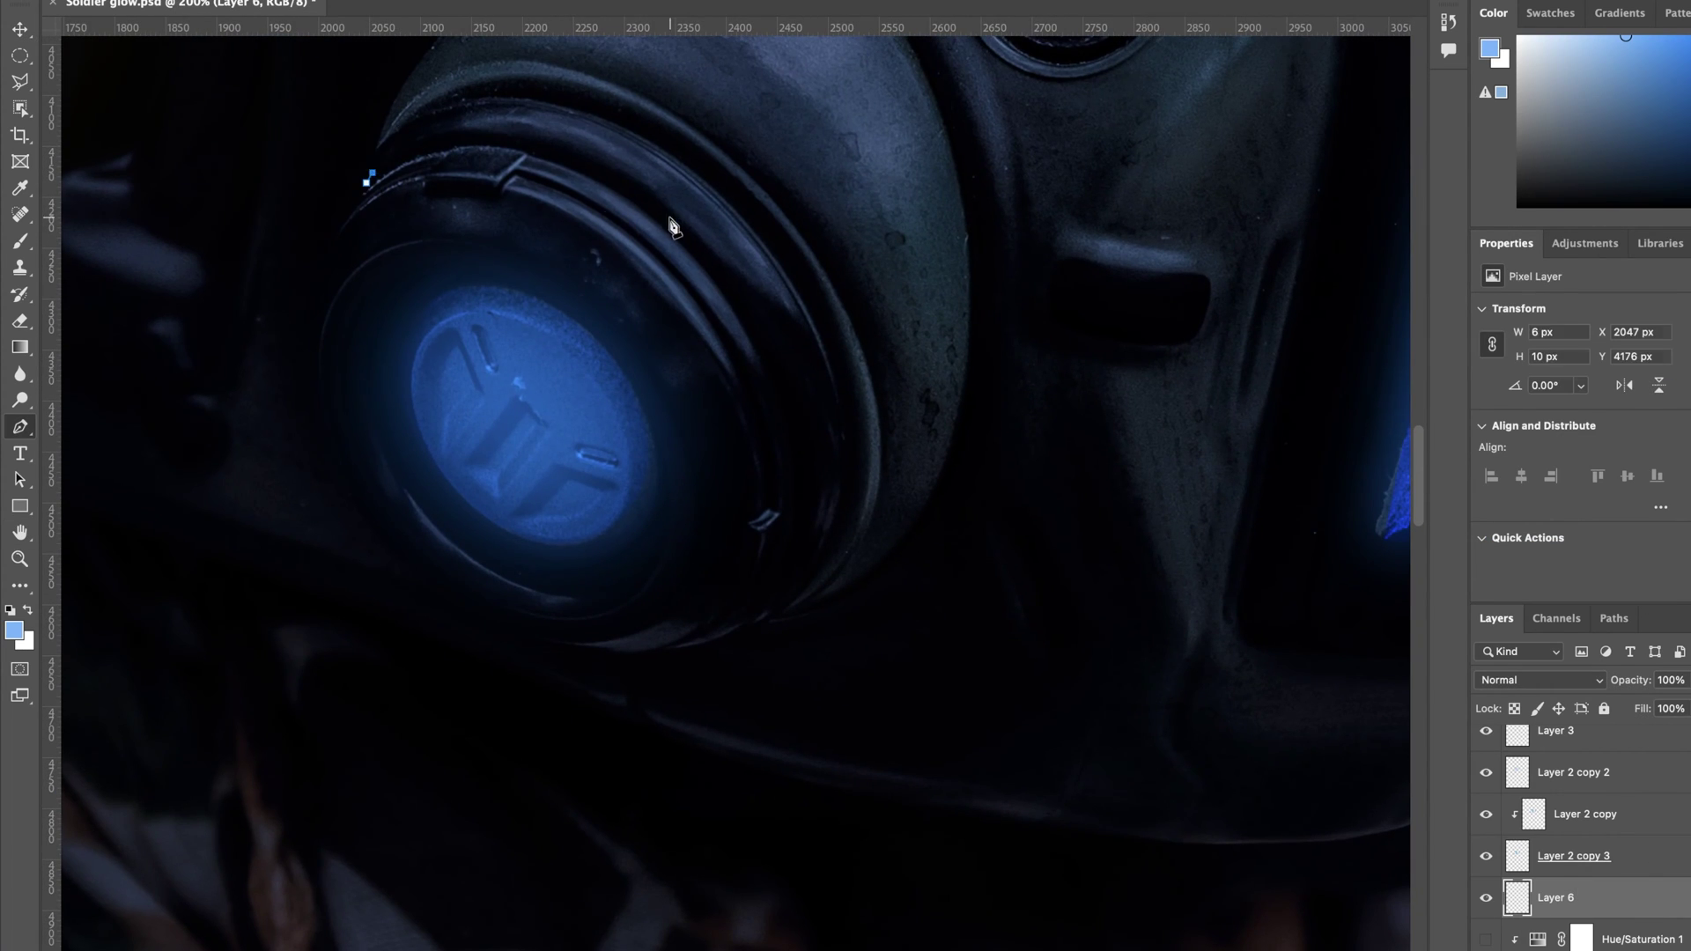
{"action": "left_click", "coordinate": [675, 222]}
{"action": "mouse_move", "coordinate": [796, 566]}
{"action": "left_mouse_down"}
{"action": "mouse_move", "coordinate": [755, 824]}
{"action": "mouse_move", "coordinate": [813, 686]}
{"action": "left_mouse_up"}
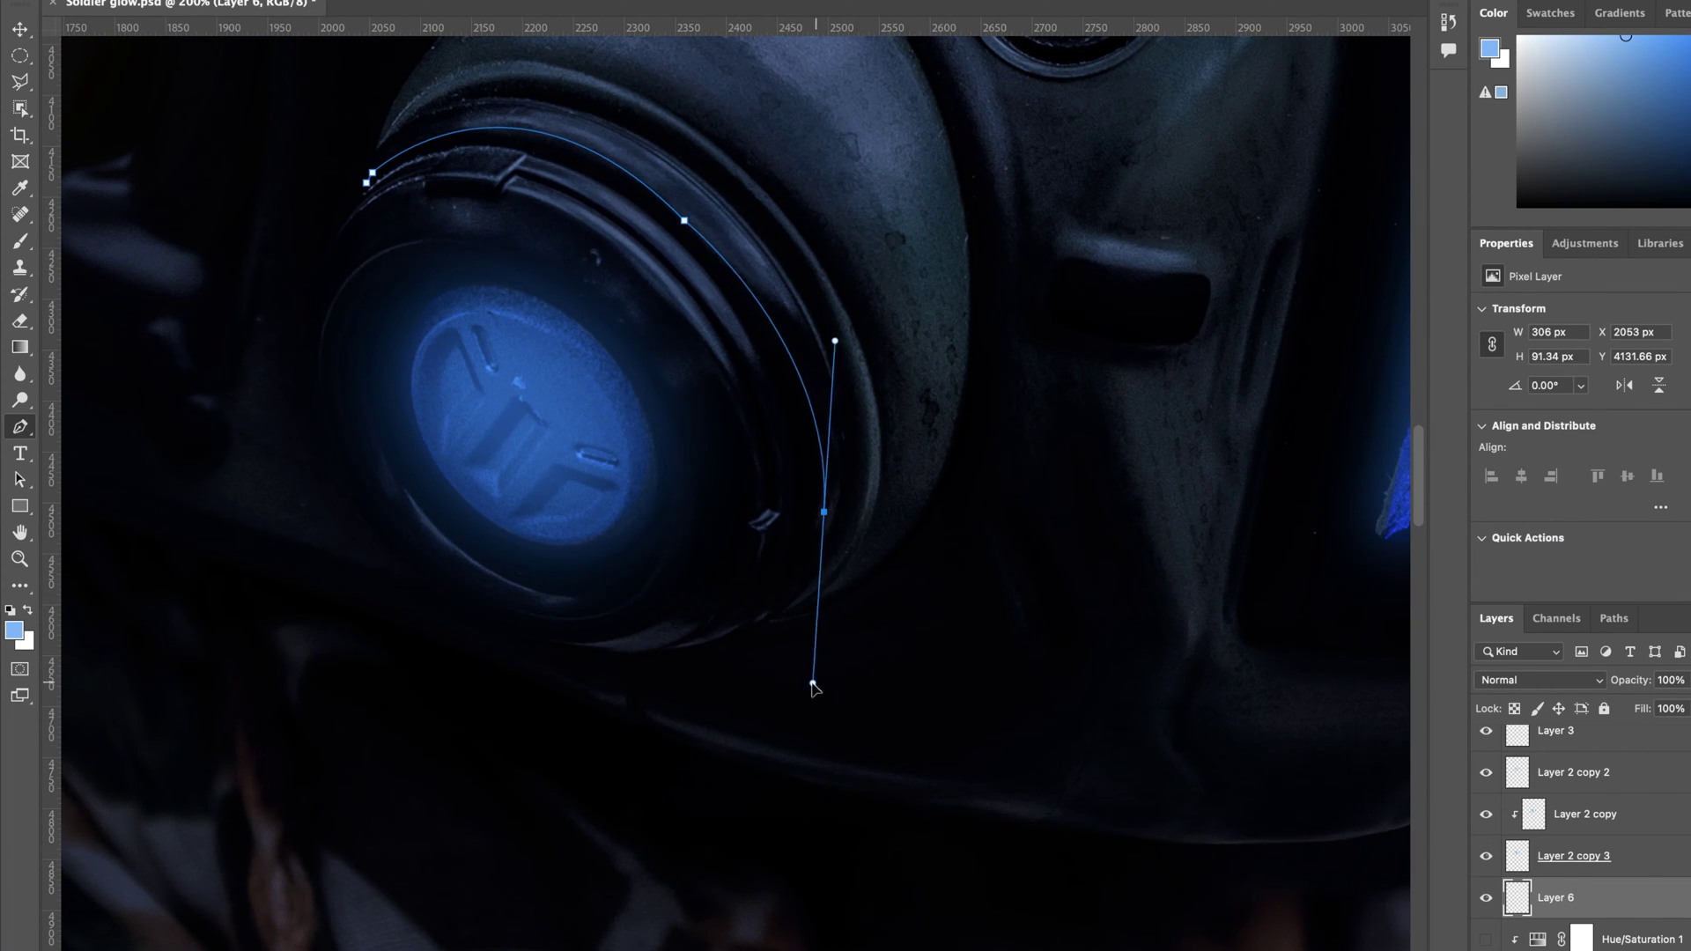
{"action": "left_click_drag", "start_coordinate": [758, 625], "coordinate": [685, 693]}
{"action": "left_click", "coordinate": [757, 625], "text": "alt"}
{"action": "left_click", "coordinate": [739, 630]}
{"action": "left_click_drag", "start_coordinate": [764, 370], "coordinate": [671, 222]}
{"action": "left_click", "coordinate": [764, 370], "text": "alt"}
{"action": "left_click_drag", "start_coordinate": [550, 165], "coordinate": [305, 243]}
{"action": "scroll", "coordinate": [912, 364], "scroll_direction": "up", "scroll_amount": 5}
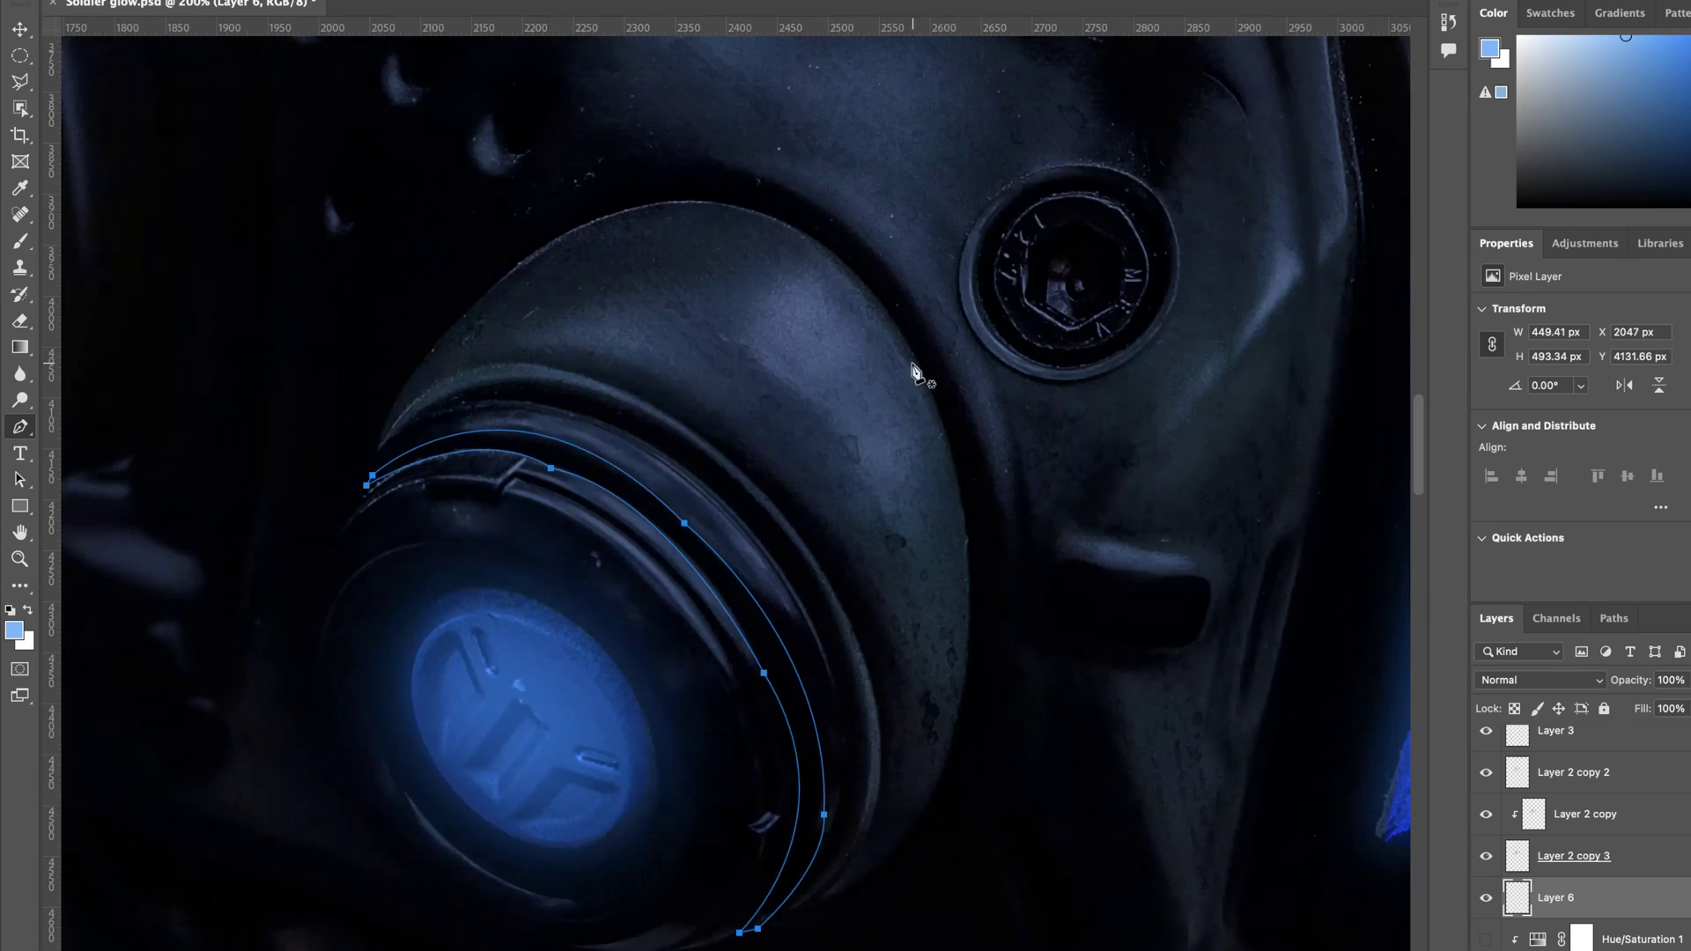
Step: Trace a closed crescent Pen path along the rim of the filter on the far side of the mask
{"action": "key", "text": "super+minus"}
{"action": "key", "text": "super+minus"}
{"action": "scroll", "coordinate": [936, 340], "scroll_direction": "right", "scroll_amount": 5}
{"action": "key", "text": "super+equal"}
{"action": "key", "text": "super+equal"}
{"action": "left_click", "coordinate": [920, 176]}
{"action": "left_click", "coordinate": [932, 187]}
{"action": "left_click_drag", "start_coordinate": [693, 632], "coordinate": [490, 763]}
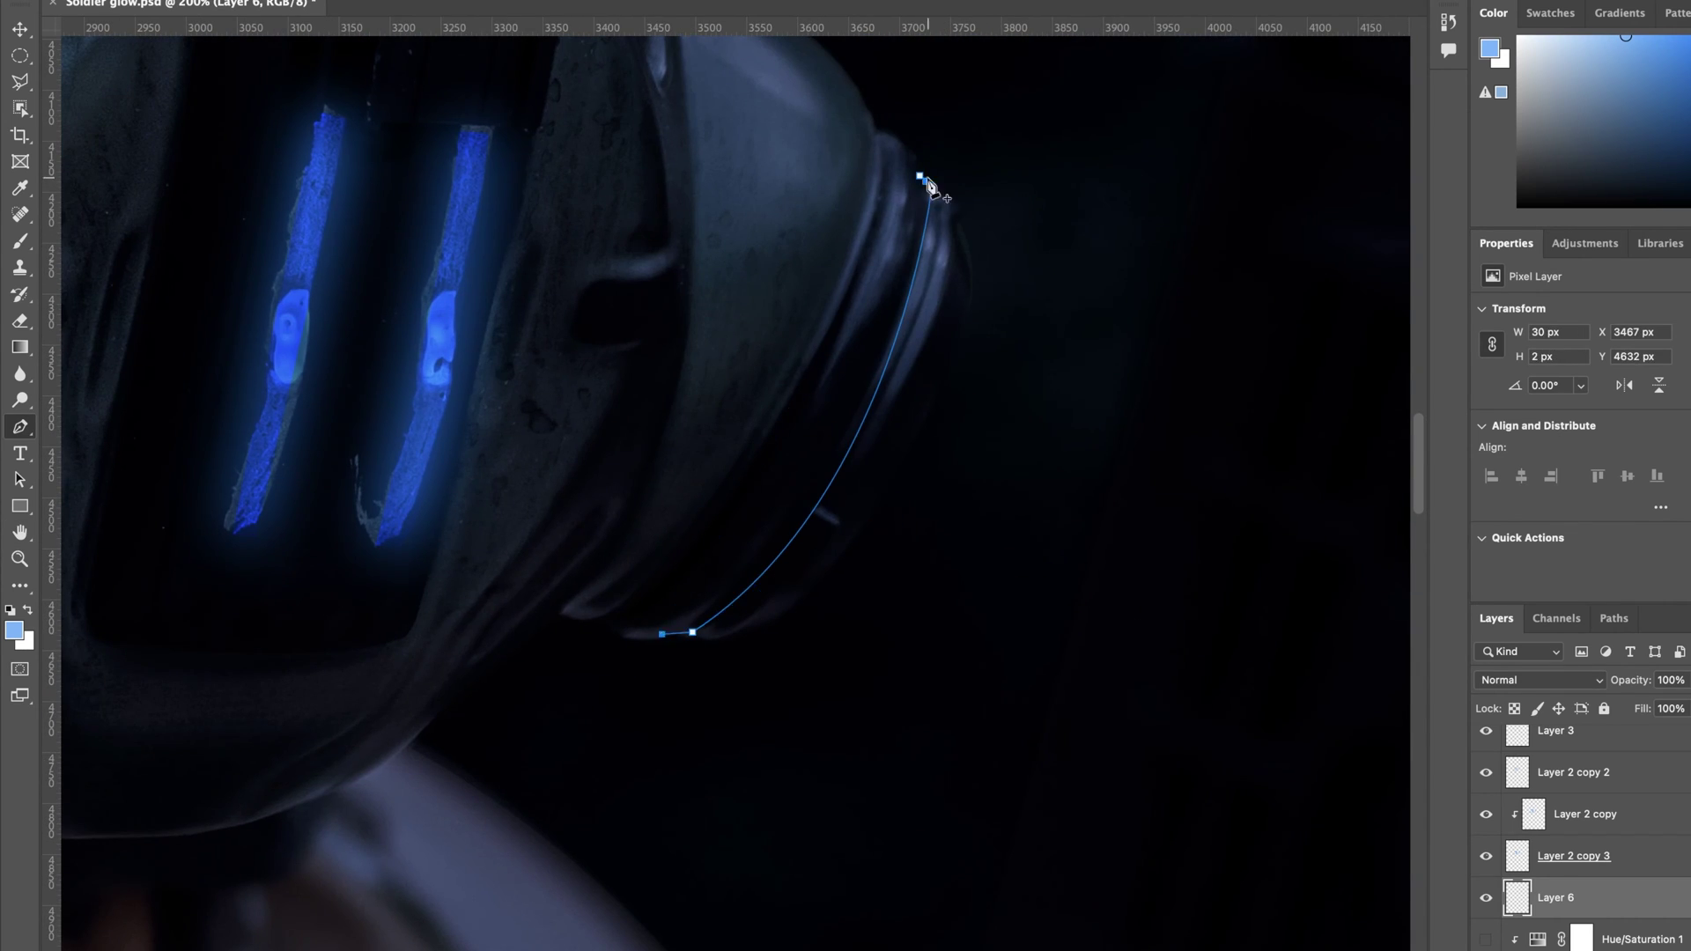
{"action": "left_click_drag", "start_coordinate": [919, 176], "coordinate": [949, 51]}
Step: Trace a closed crescent Pen path along the outer rim of the helmet's round earpiece
{"action": "key", "text": "super+minus"}
{"action": "key", "text": "super+minus"}
{"action": "scroll", "coordinate": [771, 574], "scroll_direction": "up", "scroll_amount": 10}
{"action": "left_click", "coordinate": [691, 759], "text": "super"}
{"action": "left_click", "coordinate": [510, 347]}
{"action": "left_click", "coordinate": [525, 330]}
{"action": "left_click_drag", "start_coordinate": [636, 393], "coordinate": [674, 485]}
{"action": "left_click", "coordinate": [648, 402]}
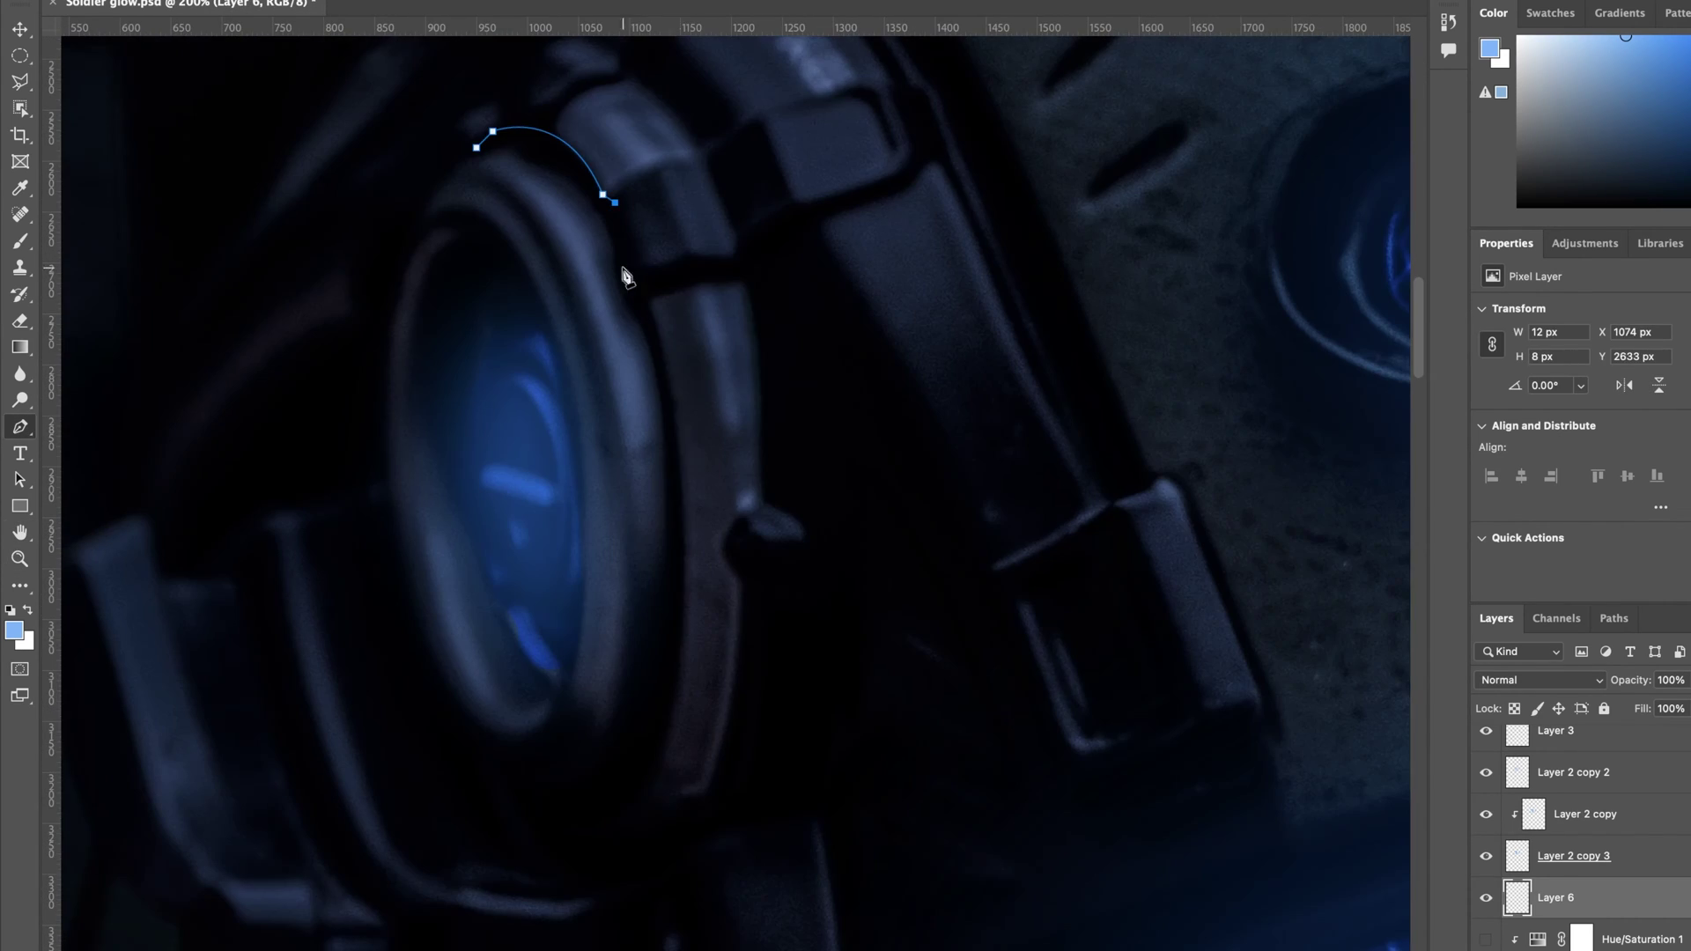
{"action": "left_click_drag", "start_coordinate": [671, 379], "coordinate": [675, 410]}
{"action": "scroll", "coordinate": [674, 423], "scroll_direction": "down", "scroll_amount": 5}
{"action": "scroll", "coordinate": [673, 564], "scroll_direction": "up", "scroll_amount": 2}
{"action": "left_click_drag", "start_coordinate": [673, 557], "coordinate": [545, 644]}
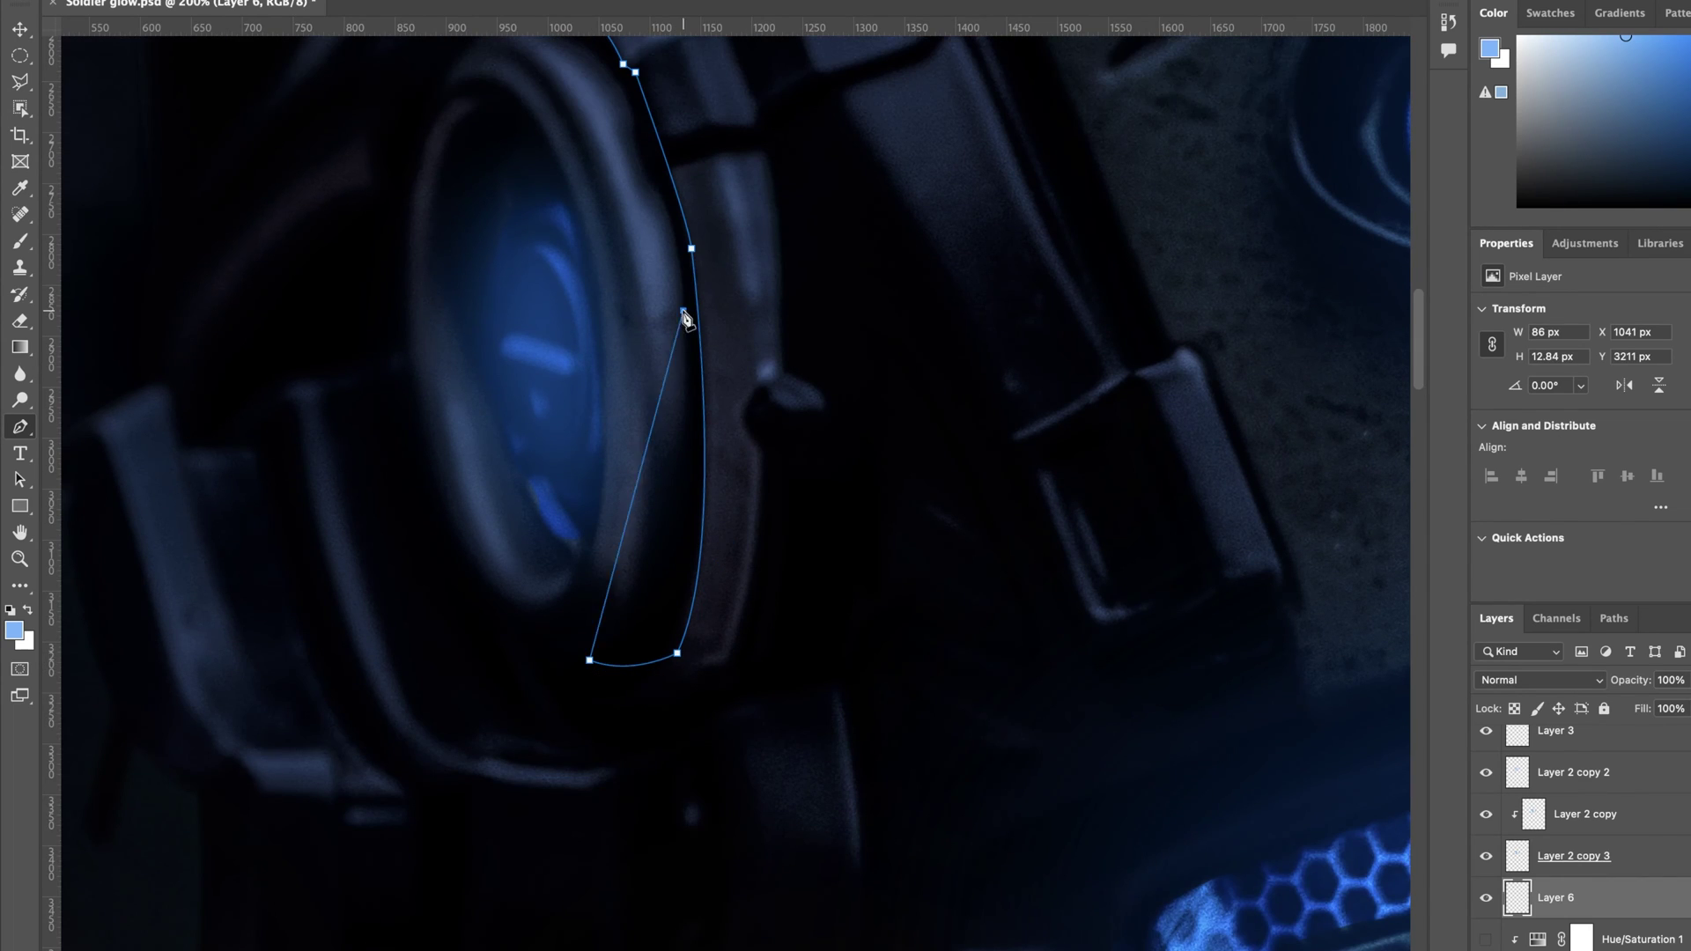
{"action": "left_click_drag", "start_coordinate": [683, 312], "coordinate": [656, 62]}
{"action": "scroll", "coordinate": [683, 312], "scroll_direction": "up", "scroll_amount": 1}
{"action": "left_click_drag", "start_coordinate": [497, 80], "coordinate": [419, 144]}
Step: Fill the three traced rim crescents with pale blue on Layer 6 and set the layer's blend mode to Screen
{"action": "key", "text": "ctrl+Return"}
{"action": "key", "text": "ctrl+0"}
{"action": "key", "text": "b"}
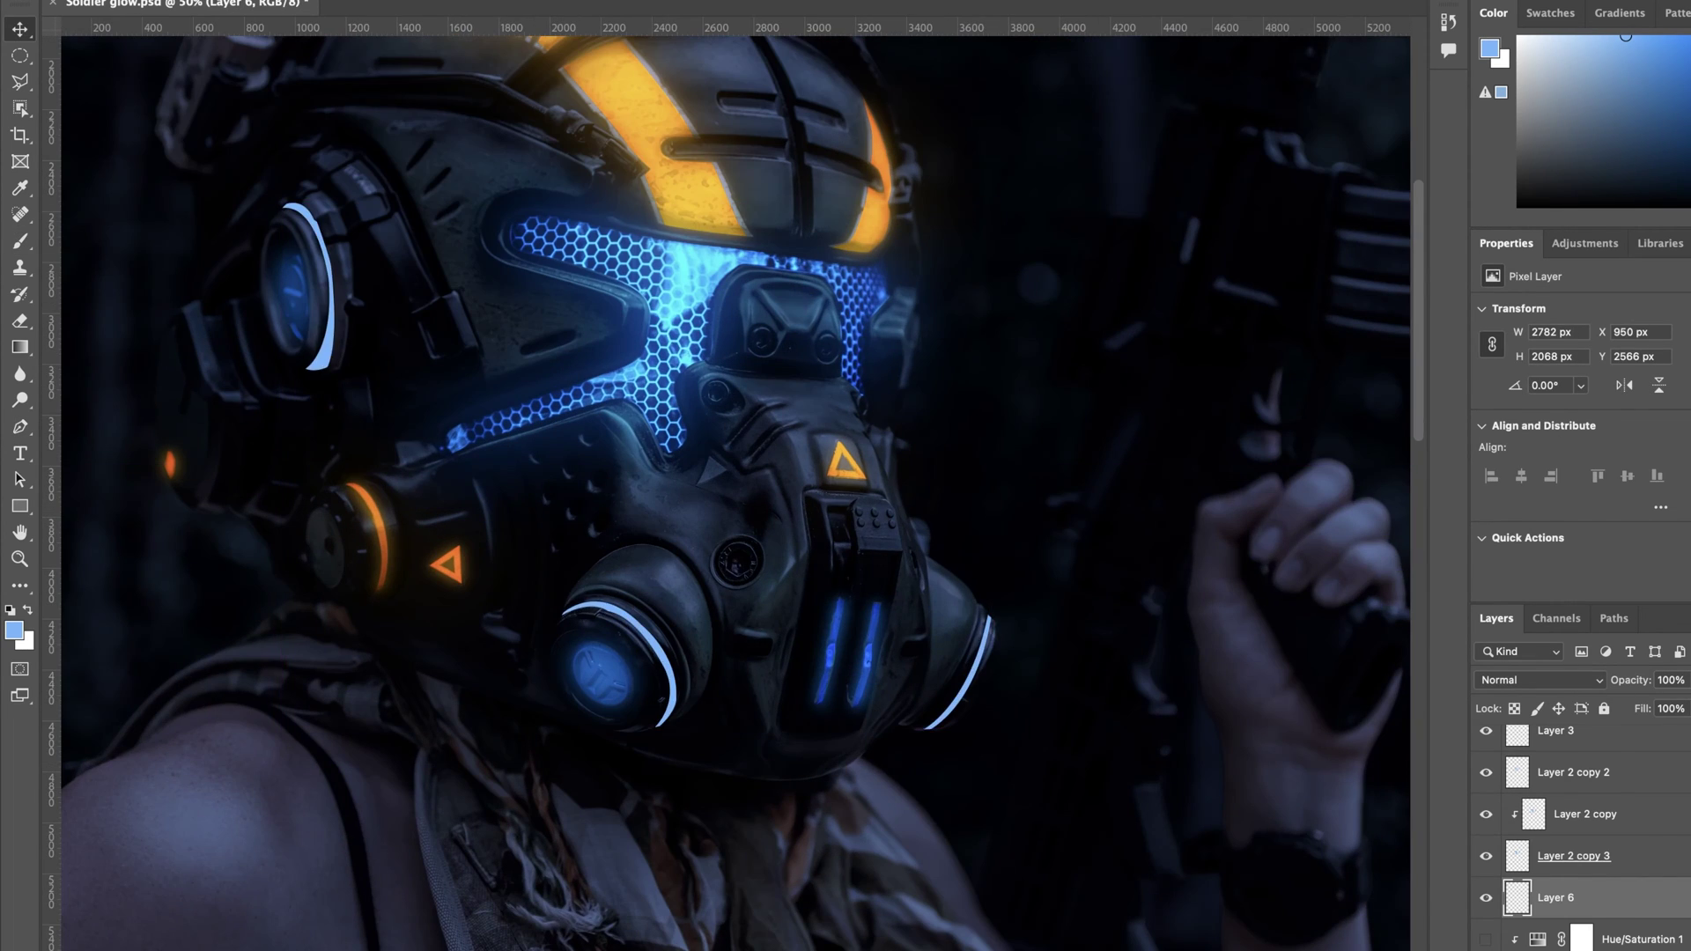
{"action": "left_click", "coordinate": [1540, 680]}
{"action": "left_click", "coordinate": [1519, 859]}
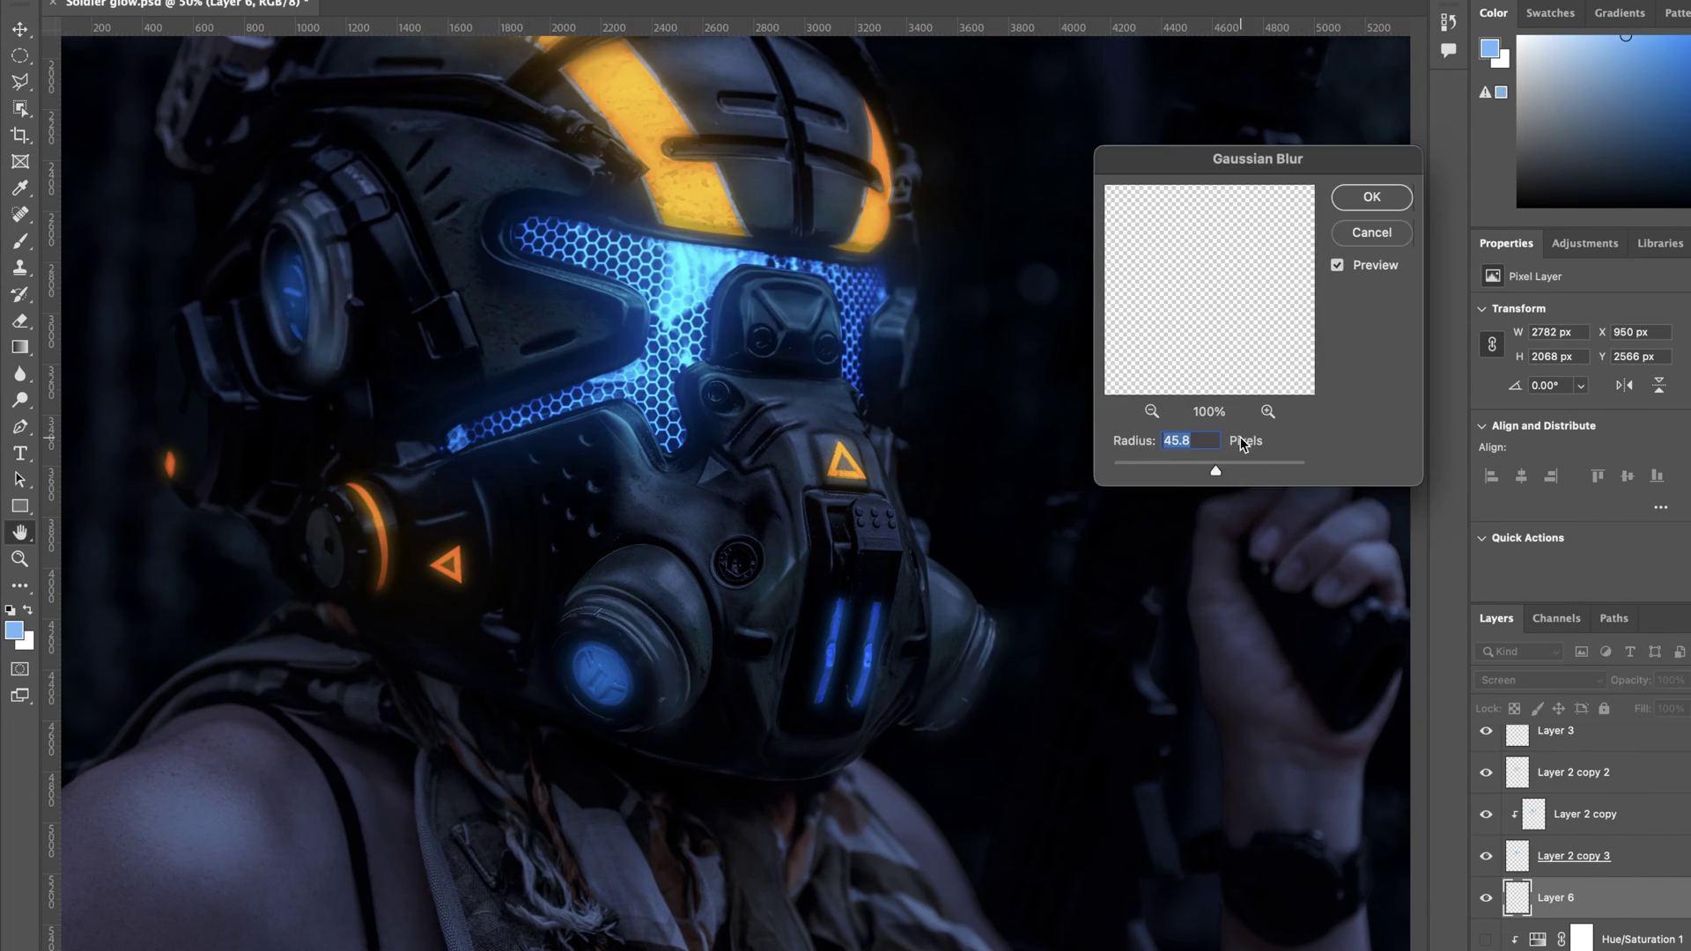
Step: Soften the pale blue rim crescents on Layer 6 with a slight Gaussian Blur
{"action": "left_click_drag", "start_coordinate": [1216, 473], "coordinate": [1177, 474]}
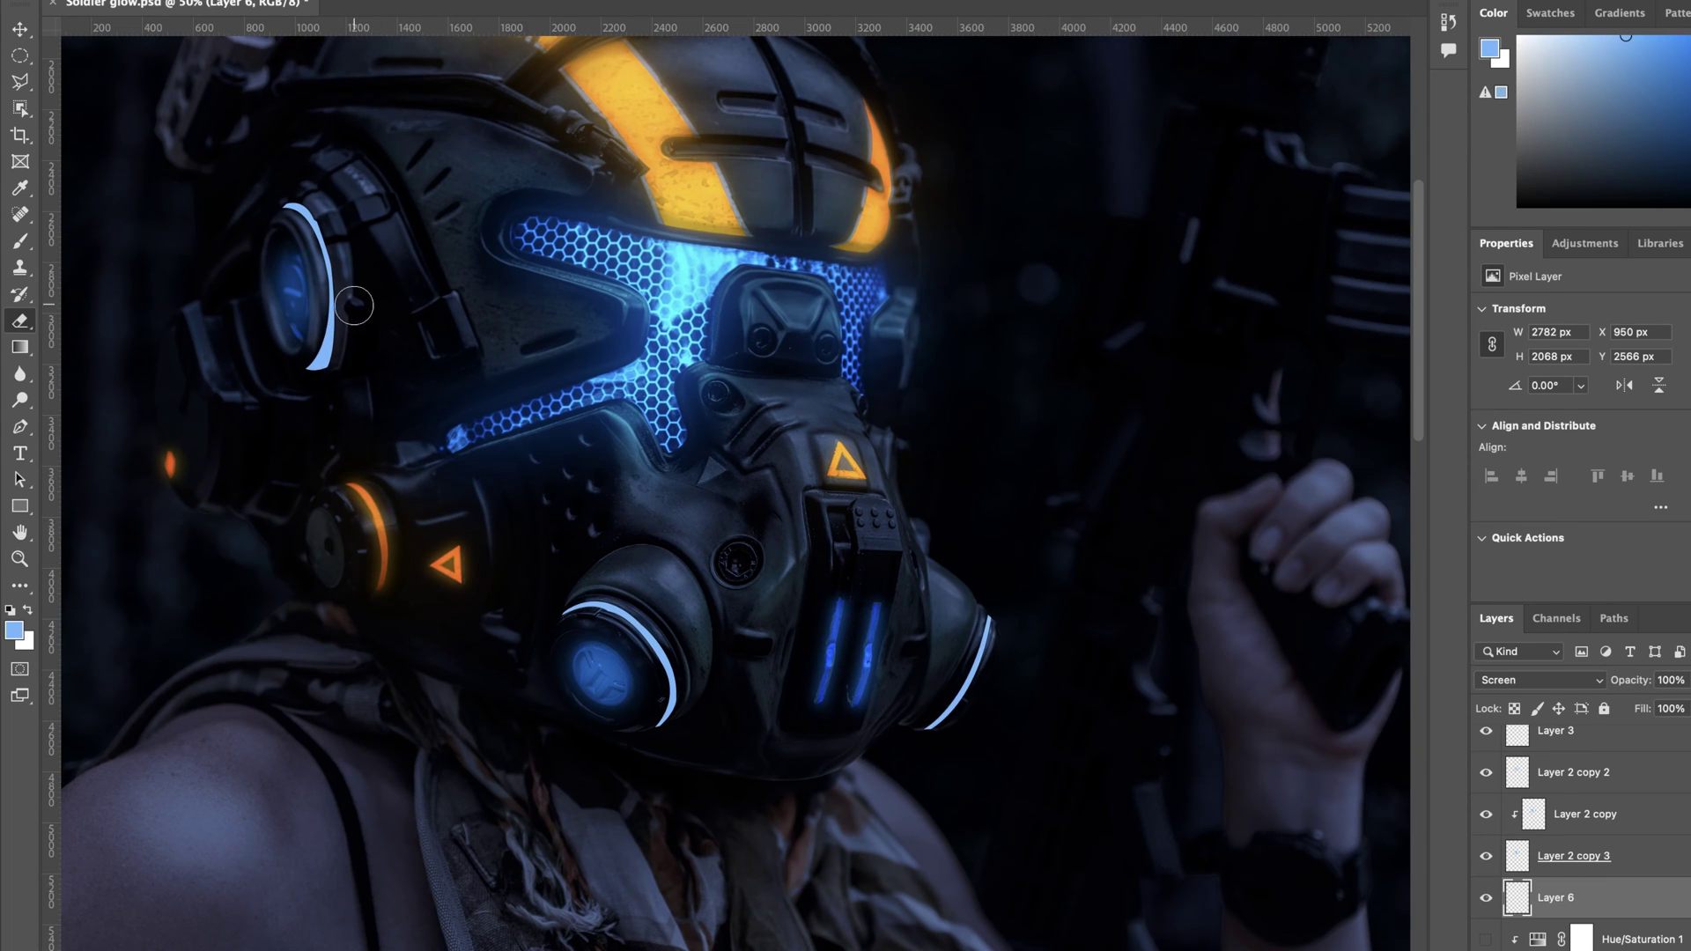
{"action": "key", "text": "bracketright"}
{"action": "key", "text": "bracketright"}
{"action": "left_click", "coordinate": [802, 249]}
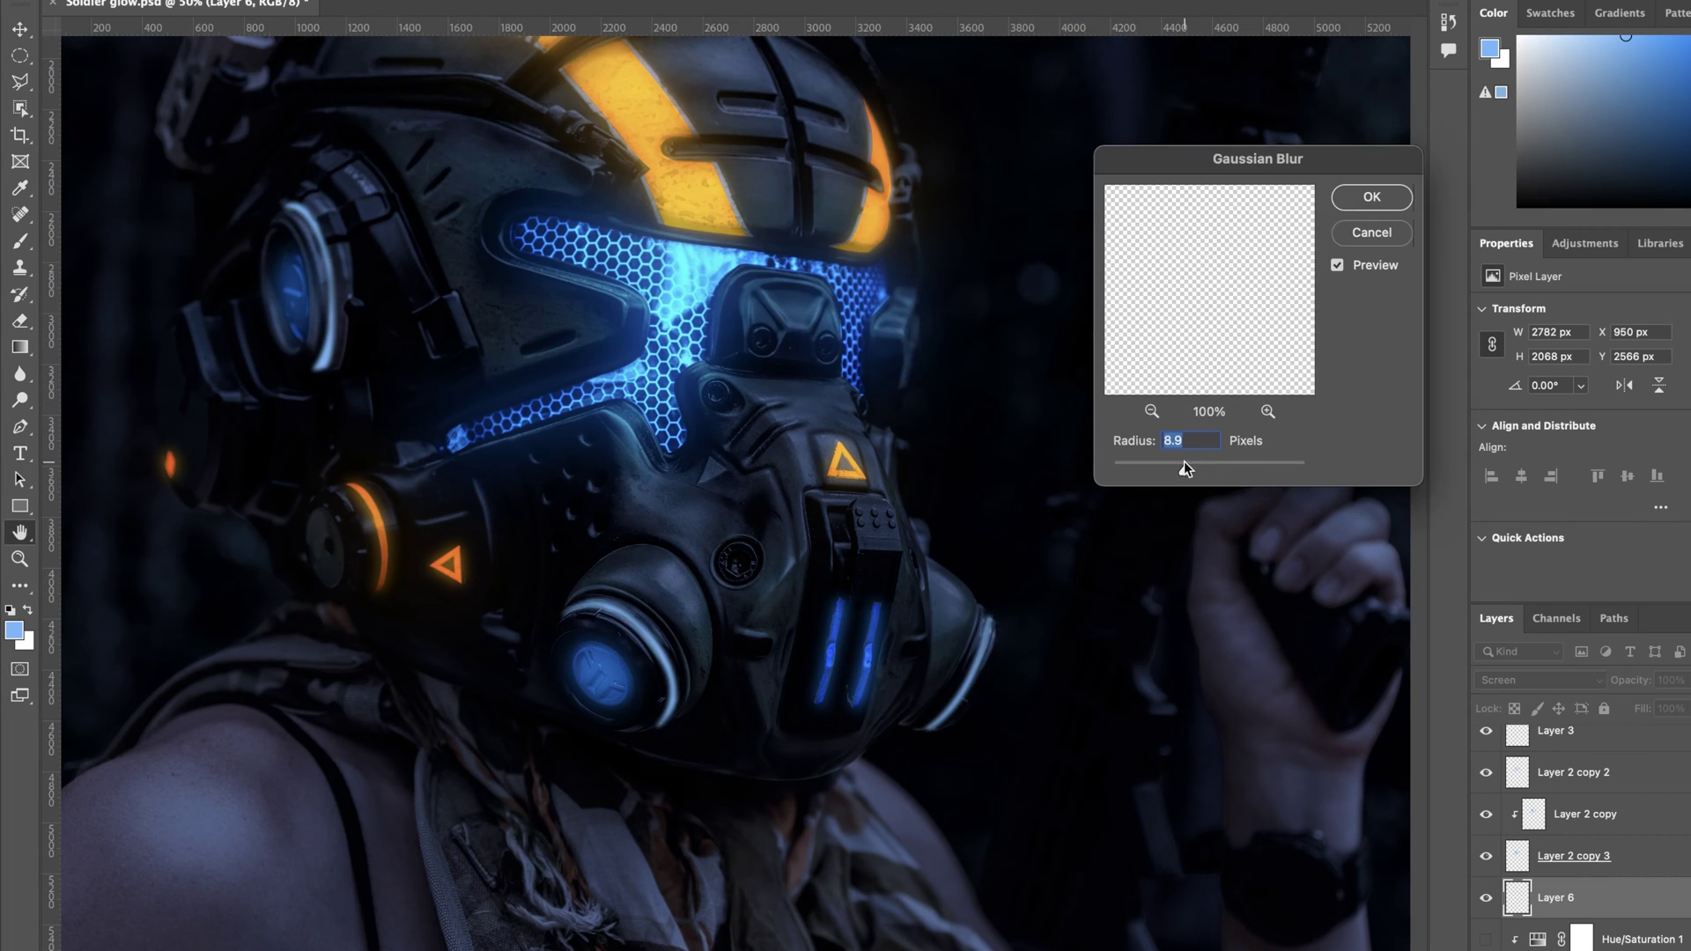
{"action": "key", "text": "Return"}
Step: Duplicate Layer 6 and apply a Gaussian Blur to the copy to strengthen the rim glow
{"action": "left_click", "coordinate": [451, 1]}
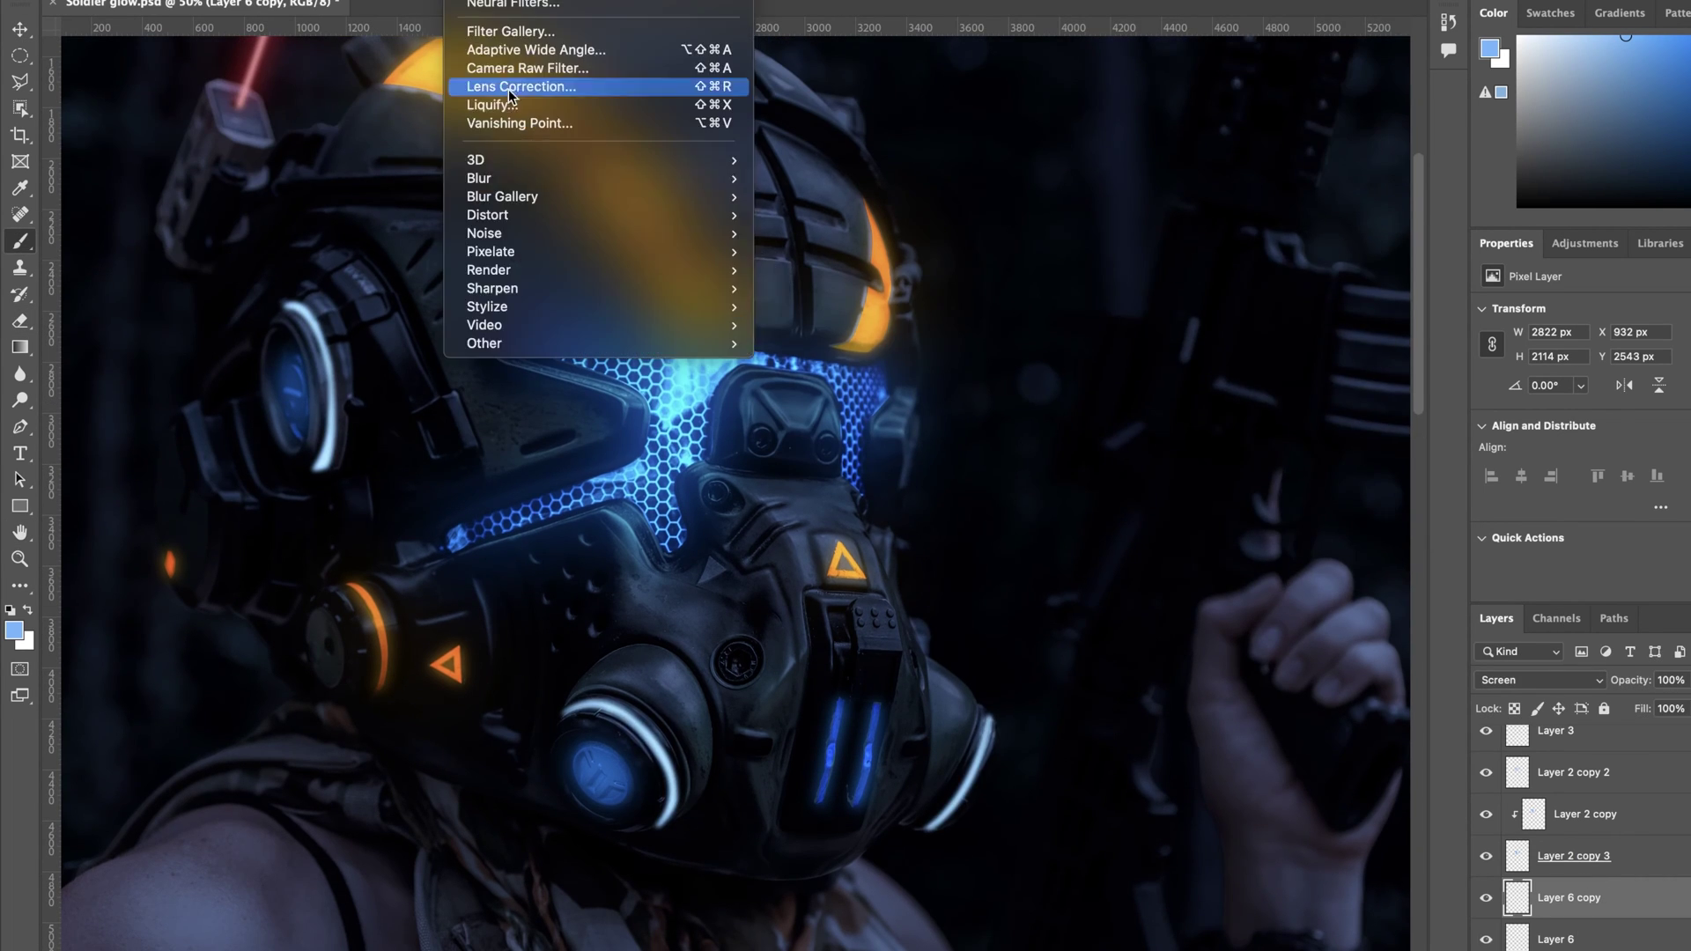
{"action": "left_click", "coordinate": [801, 248]}
{"action": "left_click_drag", "start_coordinate": [1178, 473], "coordinate": [1146, 472]}
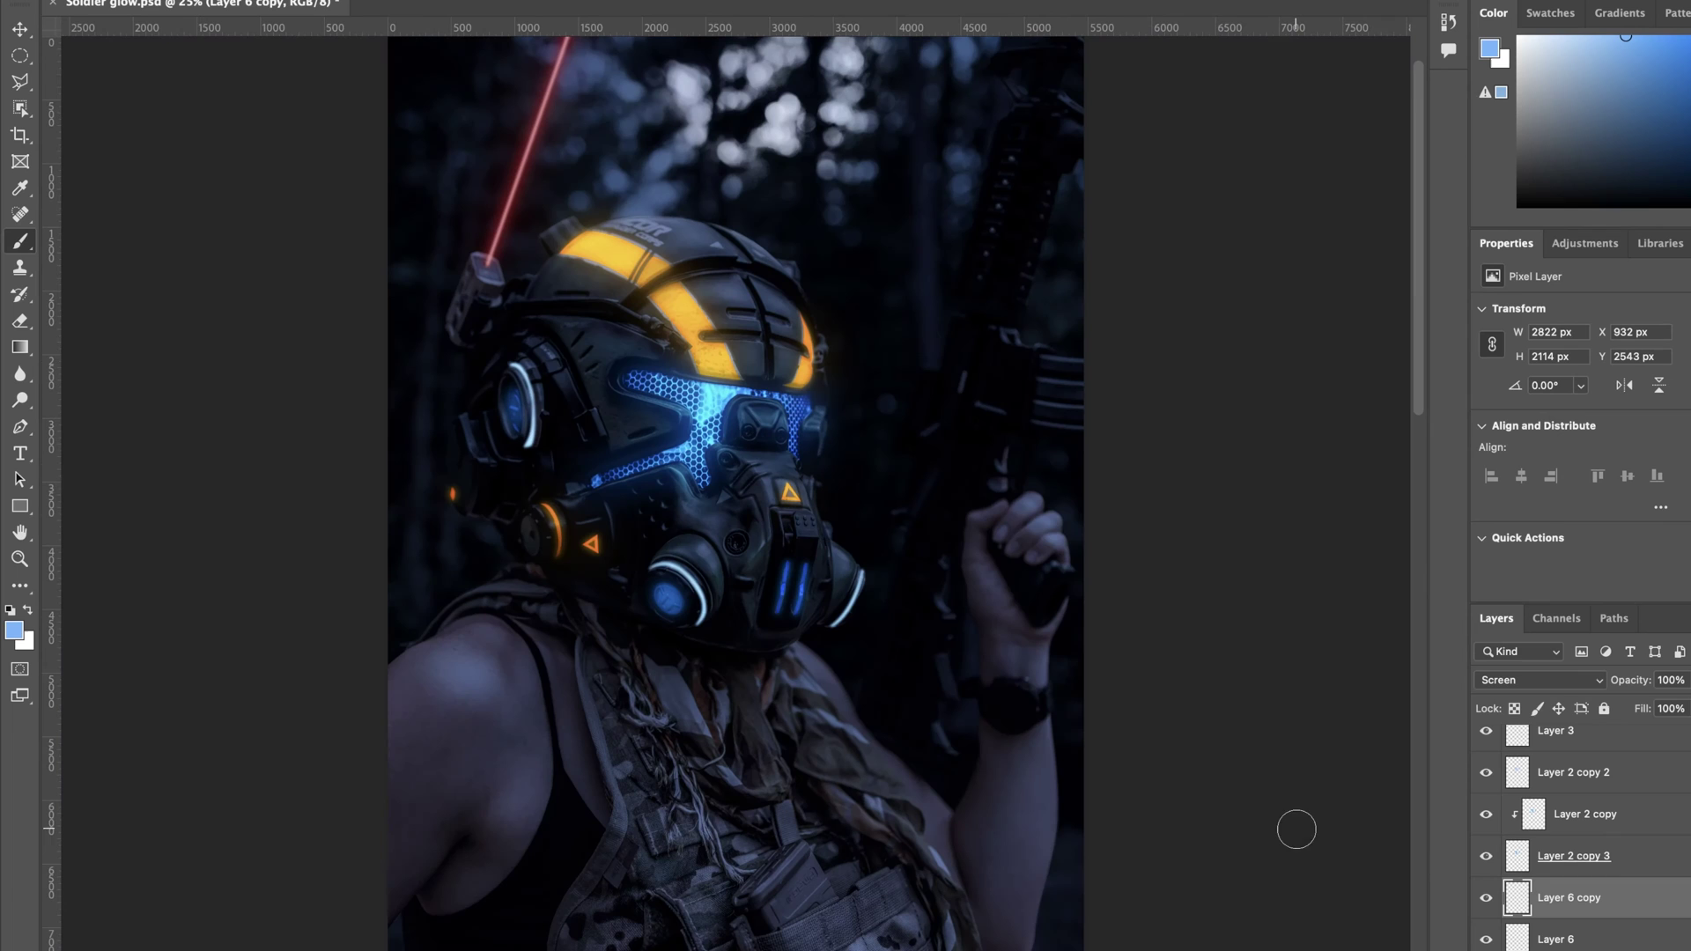
Step: Examine the glowing rims, slots and emblem cap on the mask up close and in the whole image
{"action": "key", "text": "super+equal"}
{"action": "key", "text": "super+equal"}
{"action": "key", "text": "super+equal"}
{"action": "key", "text": "super+equal"}
{"action": "key", "text": "super+equal"}
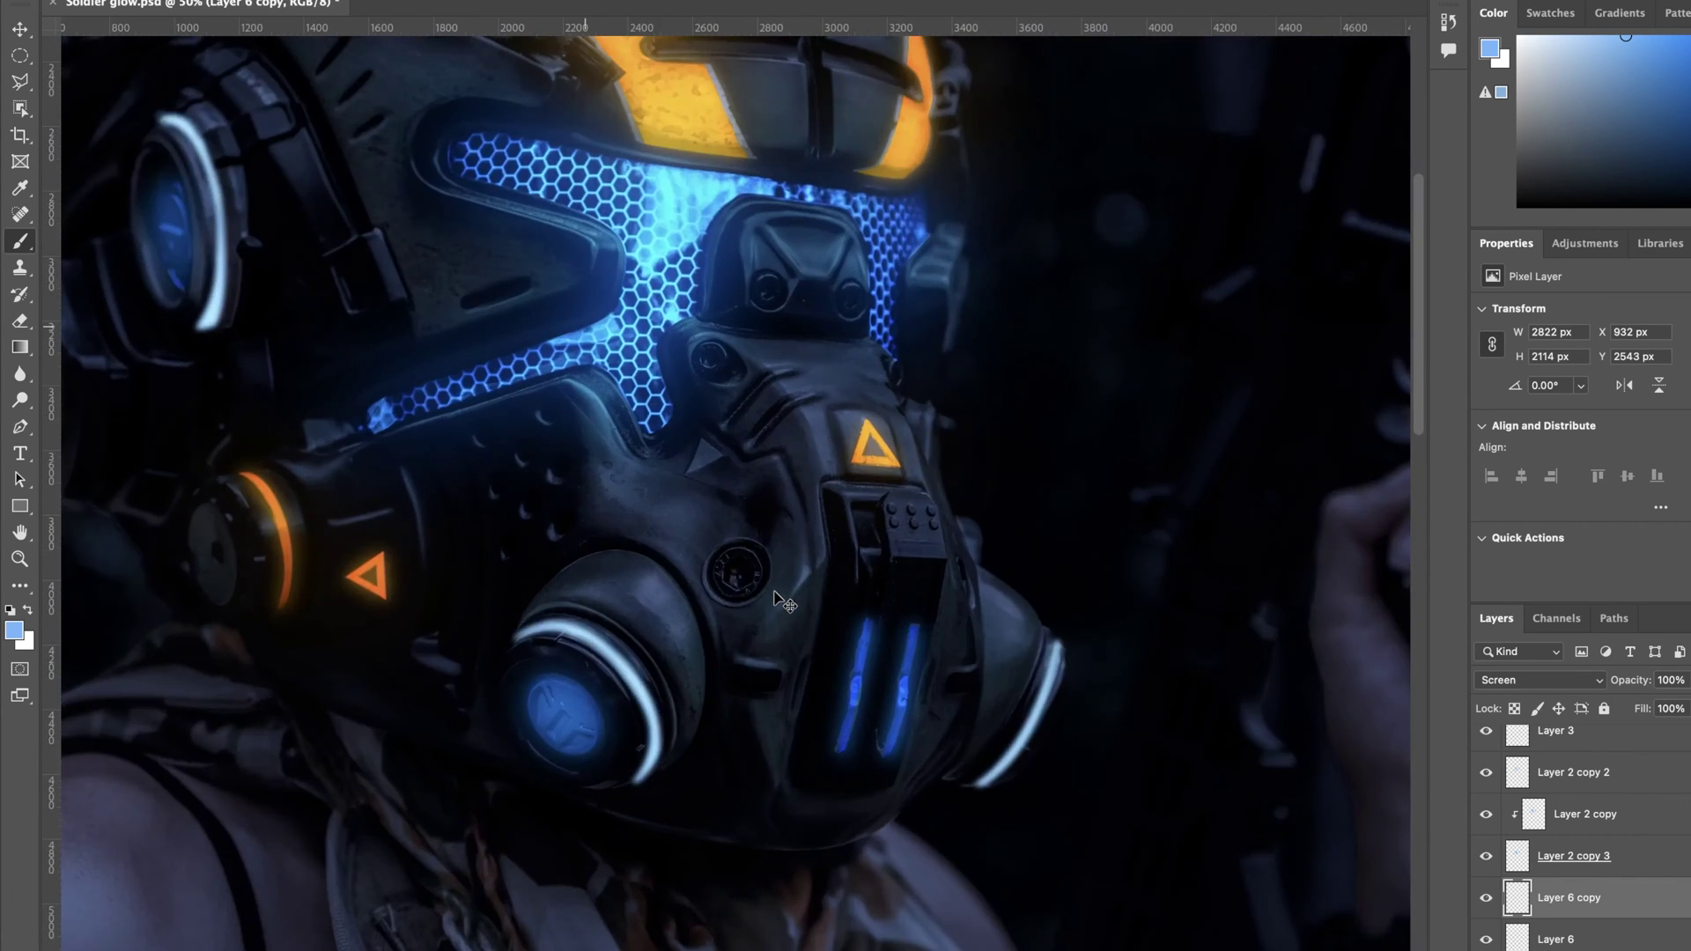
{"action": "key", "text": "super+minus"}
{"action": "key", "text": "super+minus"}
{"action": "key", "text": "ctrl+minus"}
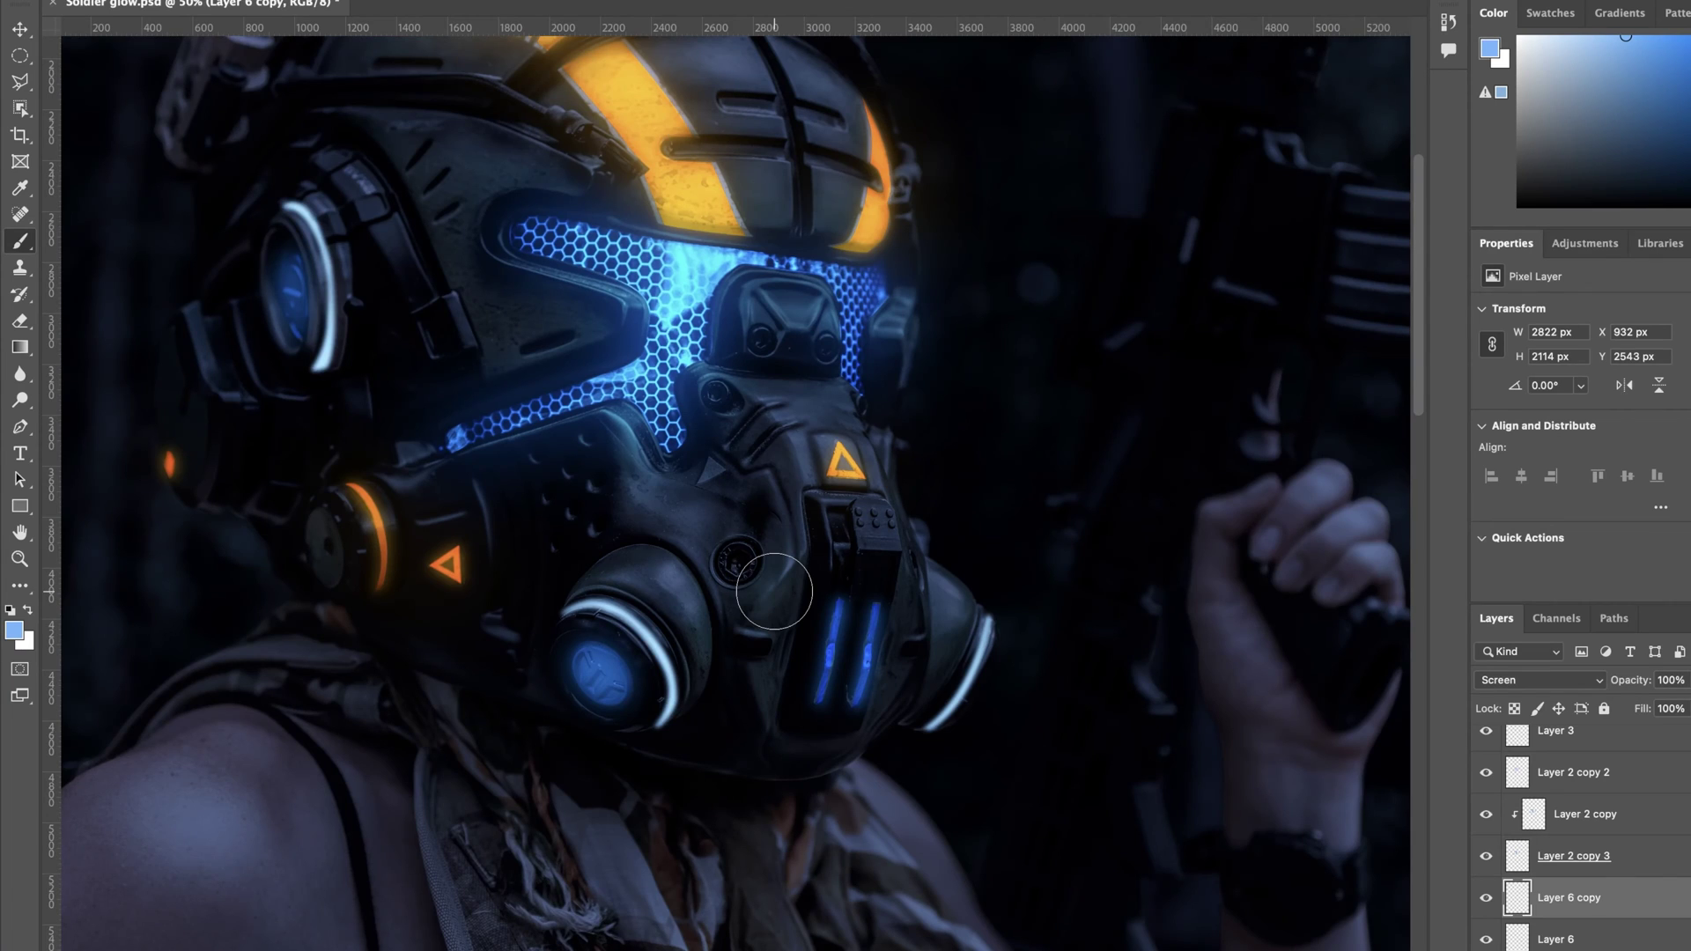
{"action": "key", "text": "ctrl+minus"}
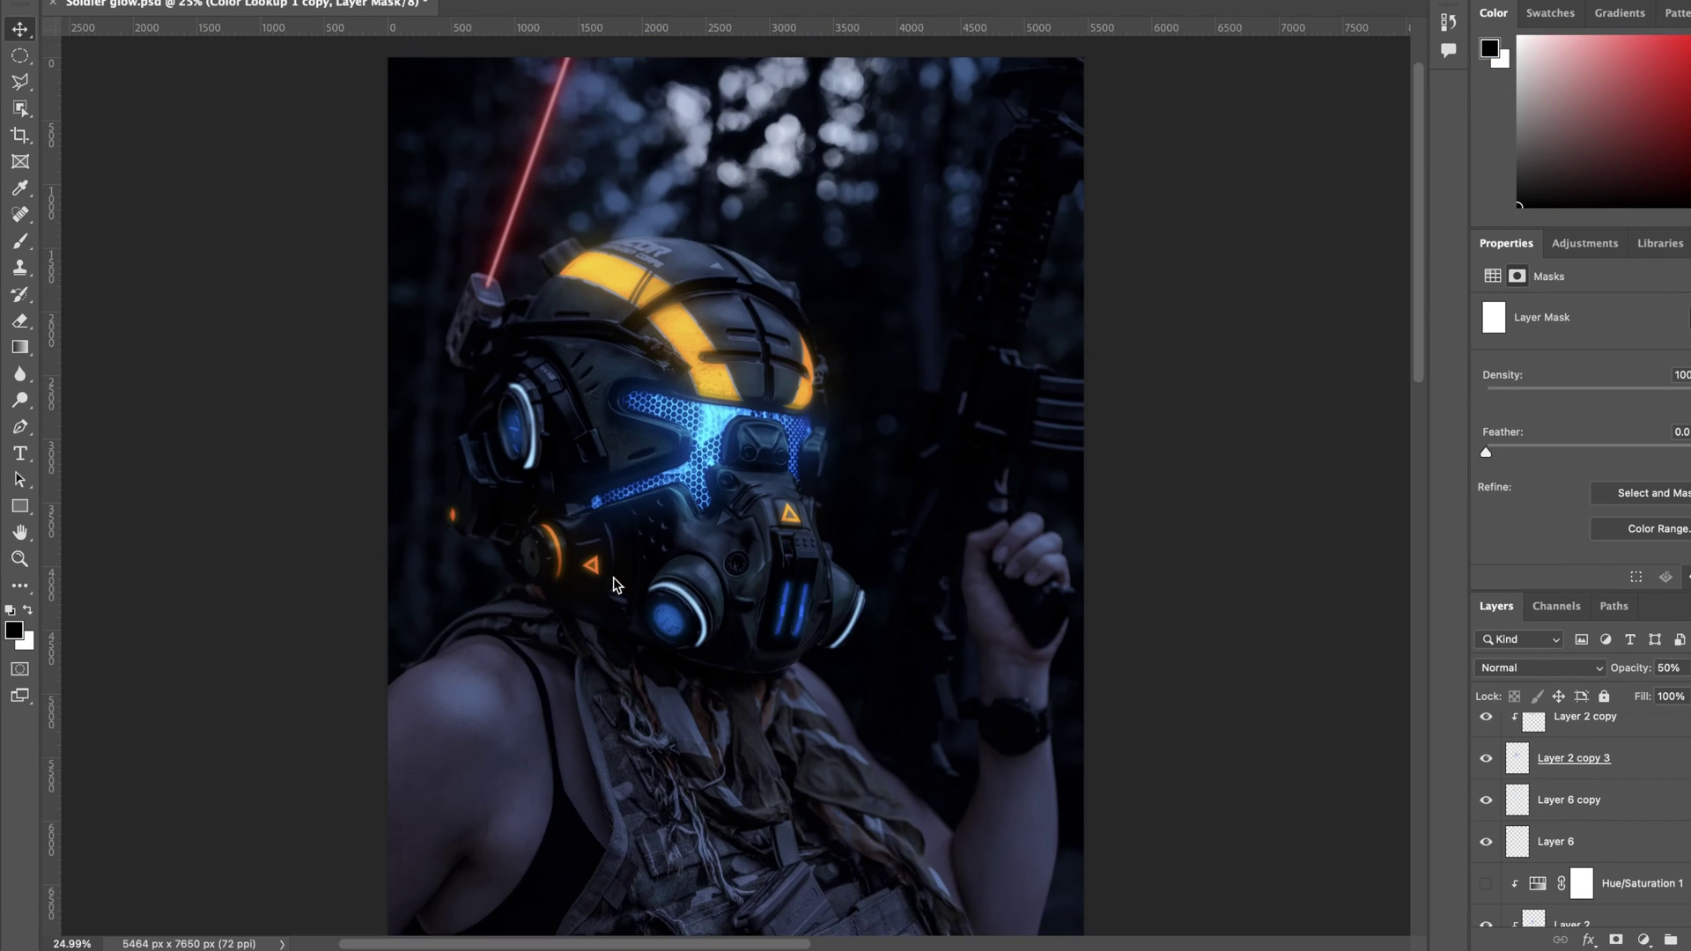
Step: Add a white Solid Color fill layer directly below Layer 1
{"action": "scroll", "coordinate": [1249, 695], "scroll_direction": "down", "scroll_amount": 1}
{"action": "scroll", "coordinate": [1568, 819], "scroll_direction": "down", "scroll_amount": 5}
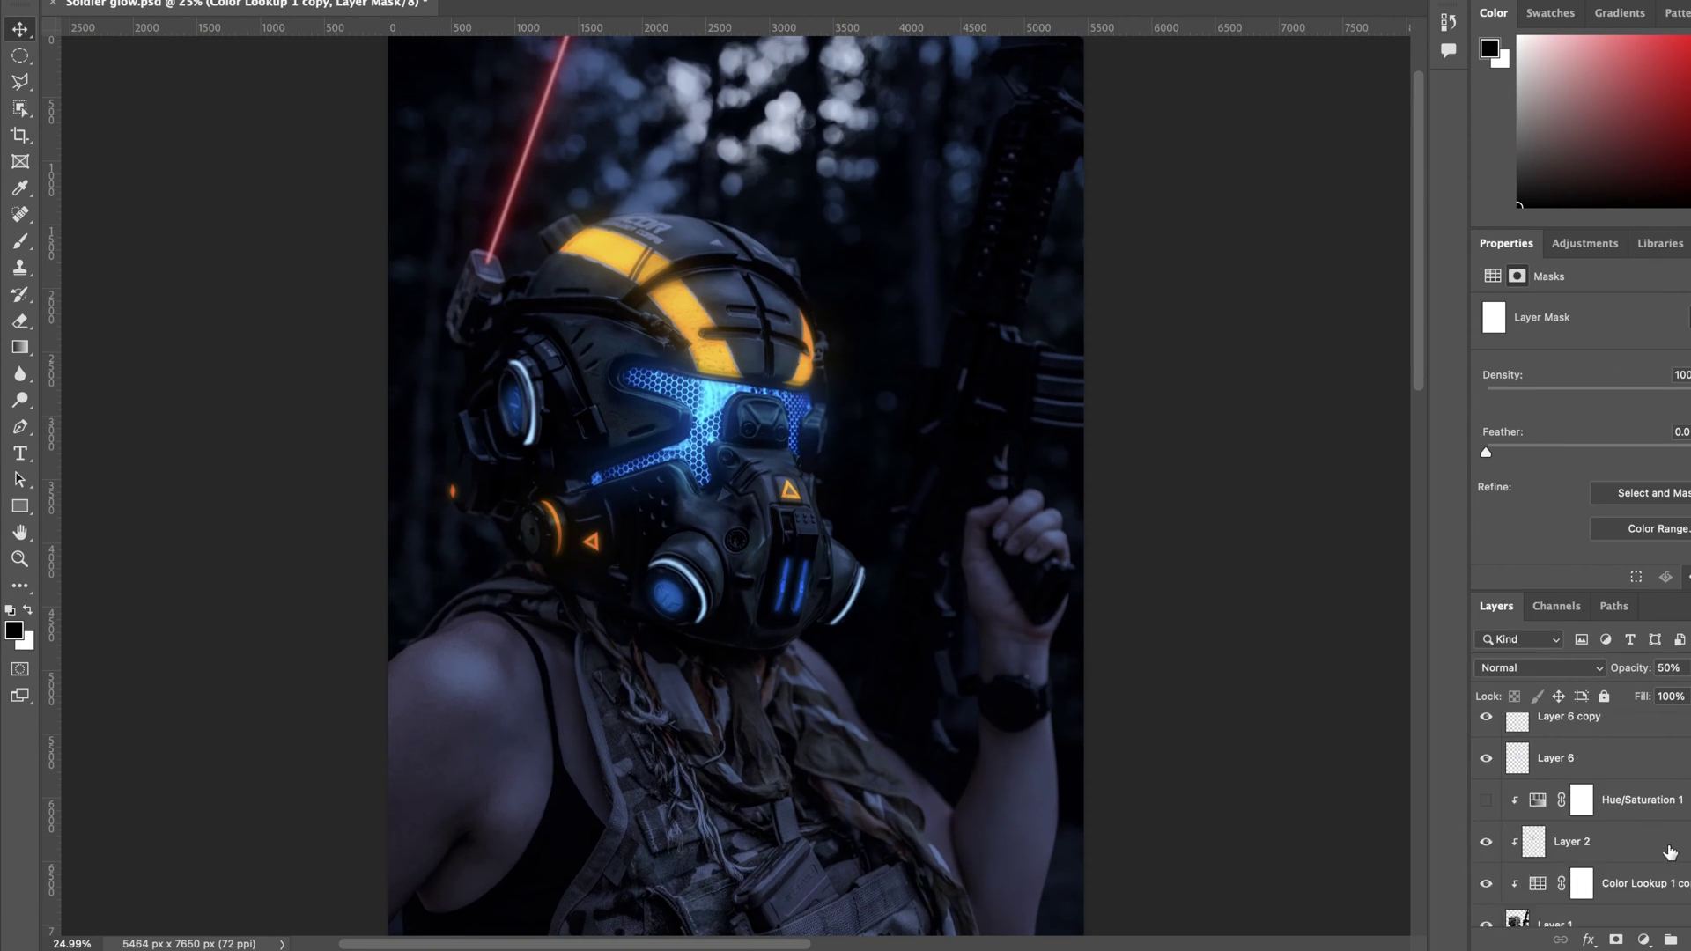
{"action": "left_click", "coordinate": [1644, 940]}
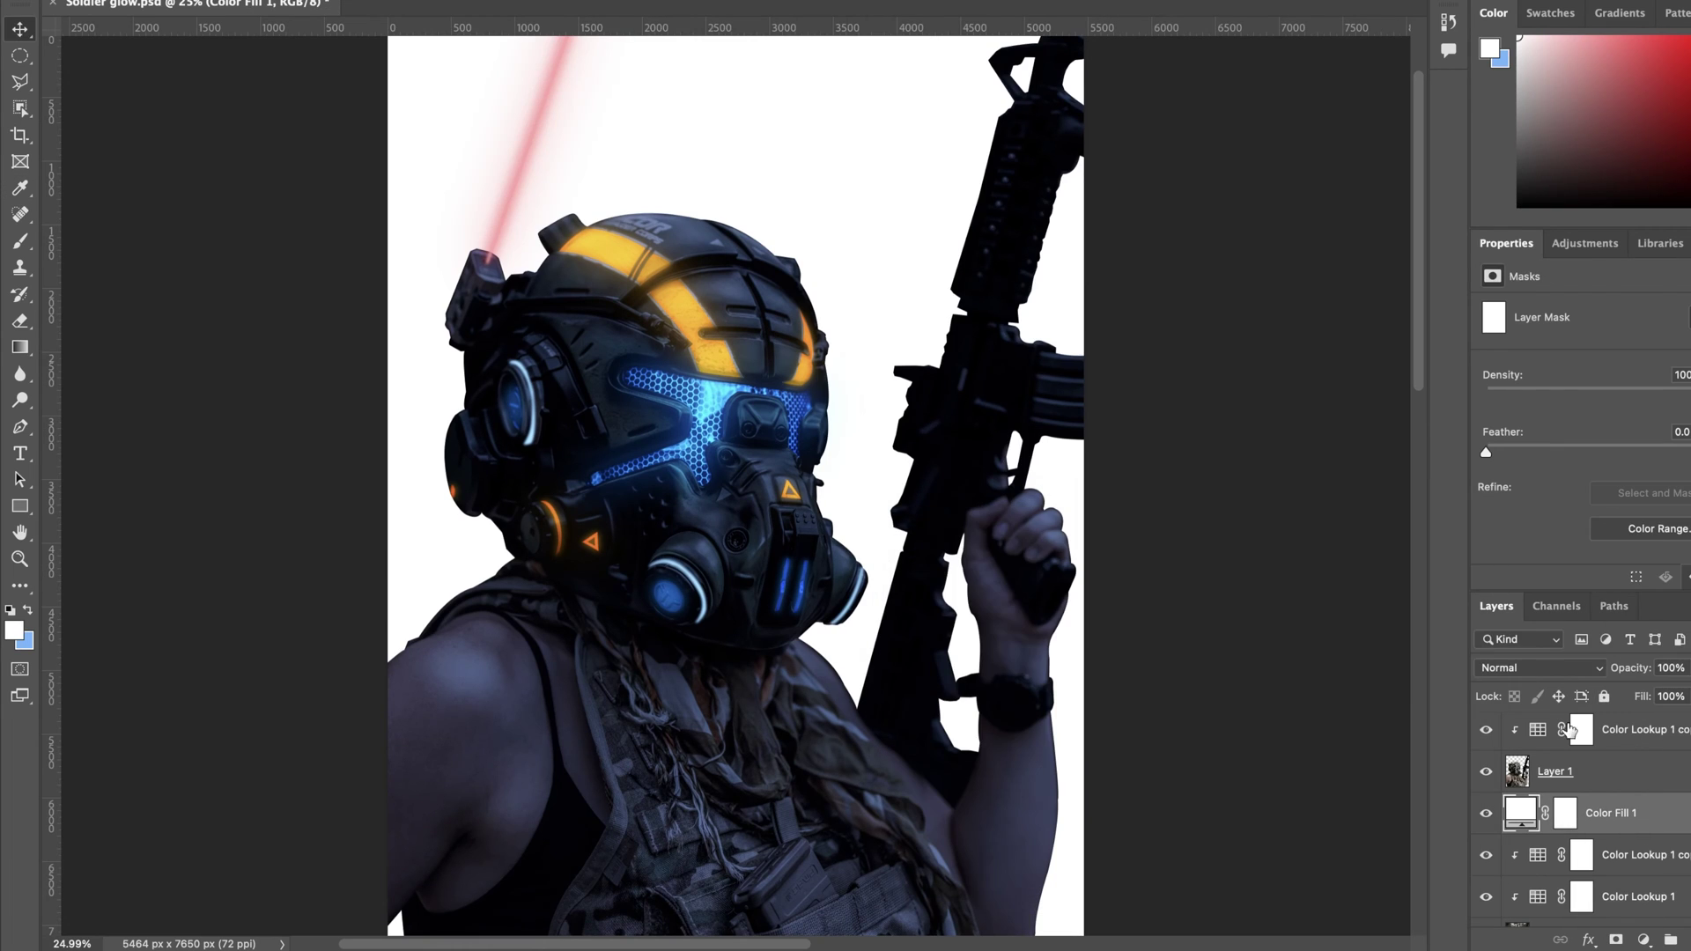
Step: Split the white fill layer's dark Blend If range for the underlying layer so white remains only over the brightest background highlights
{"action": "double_click", "coordinate": [1656, 813]}
{"action": "left_click_drag", "start_coordinate": [1230, 569], "coordinate": [1442, 573]}
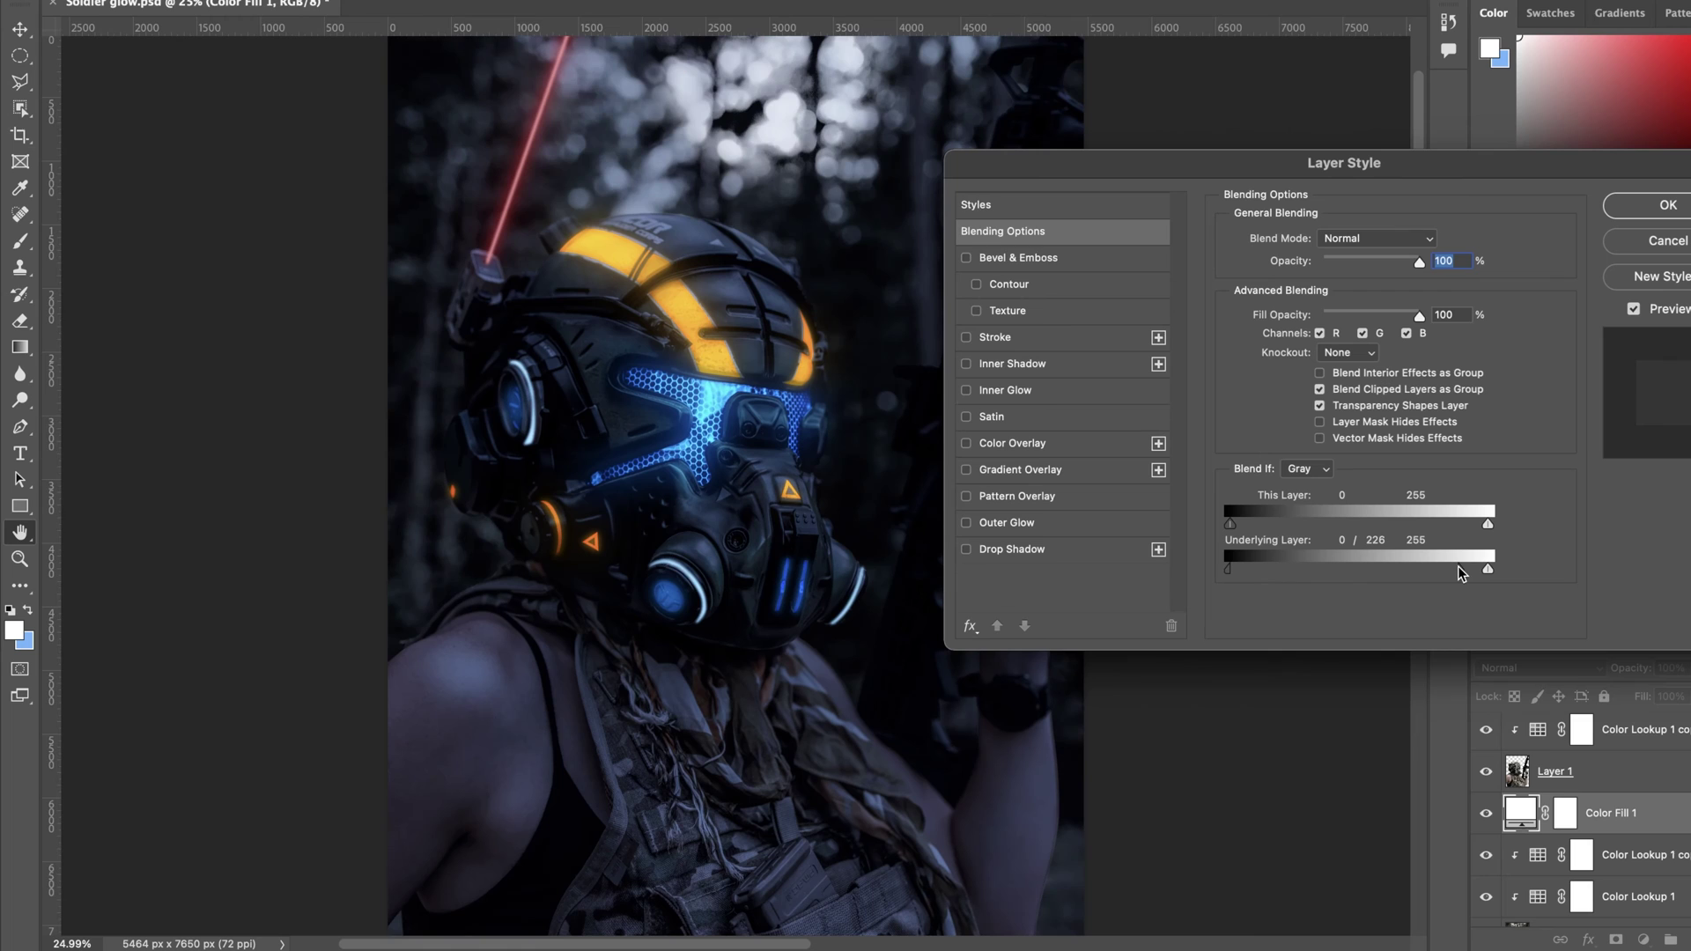
{"action": "left_click_drag", "start_coordinate": [1228, 570], "coordinate": [1252, 571]}
{"action": "left_click", "coordinate": [1667, 209]}
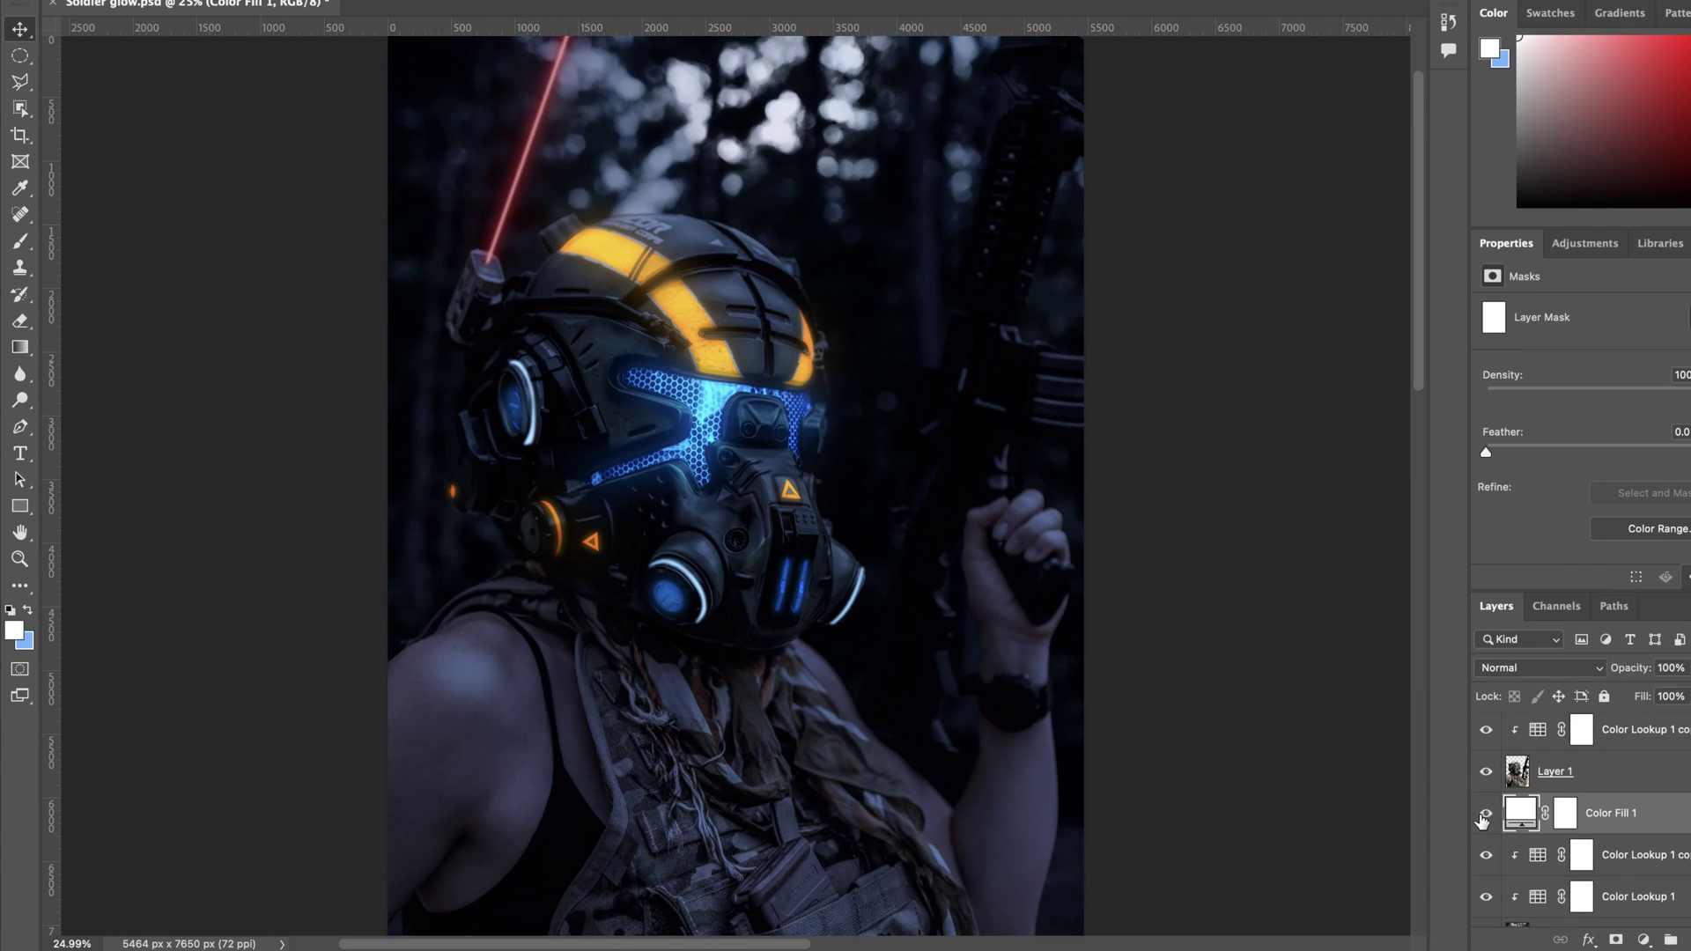
Step: Refine the white fill's Blend If ranges to 0 / 228 for the underlying layer's darks and 253 / 255 for this layer's lights
{"action": "double_click", "coordinate": [1664, 826]}
{"action": "left_click_drag", "start_coordinate": [1254, 570], "coordinate": [1229, 570]}
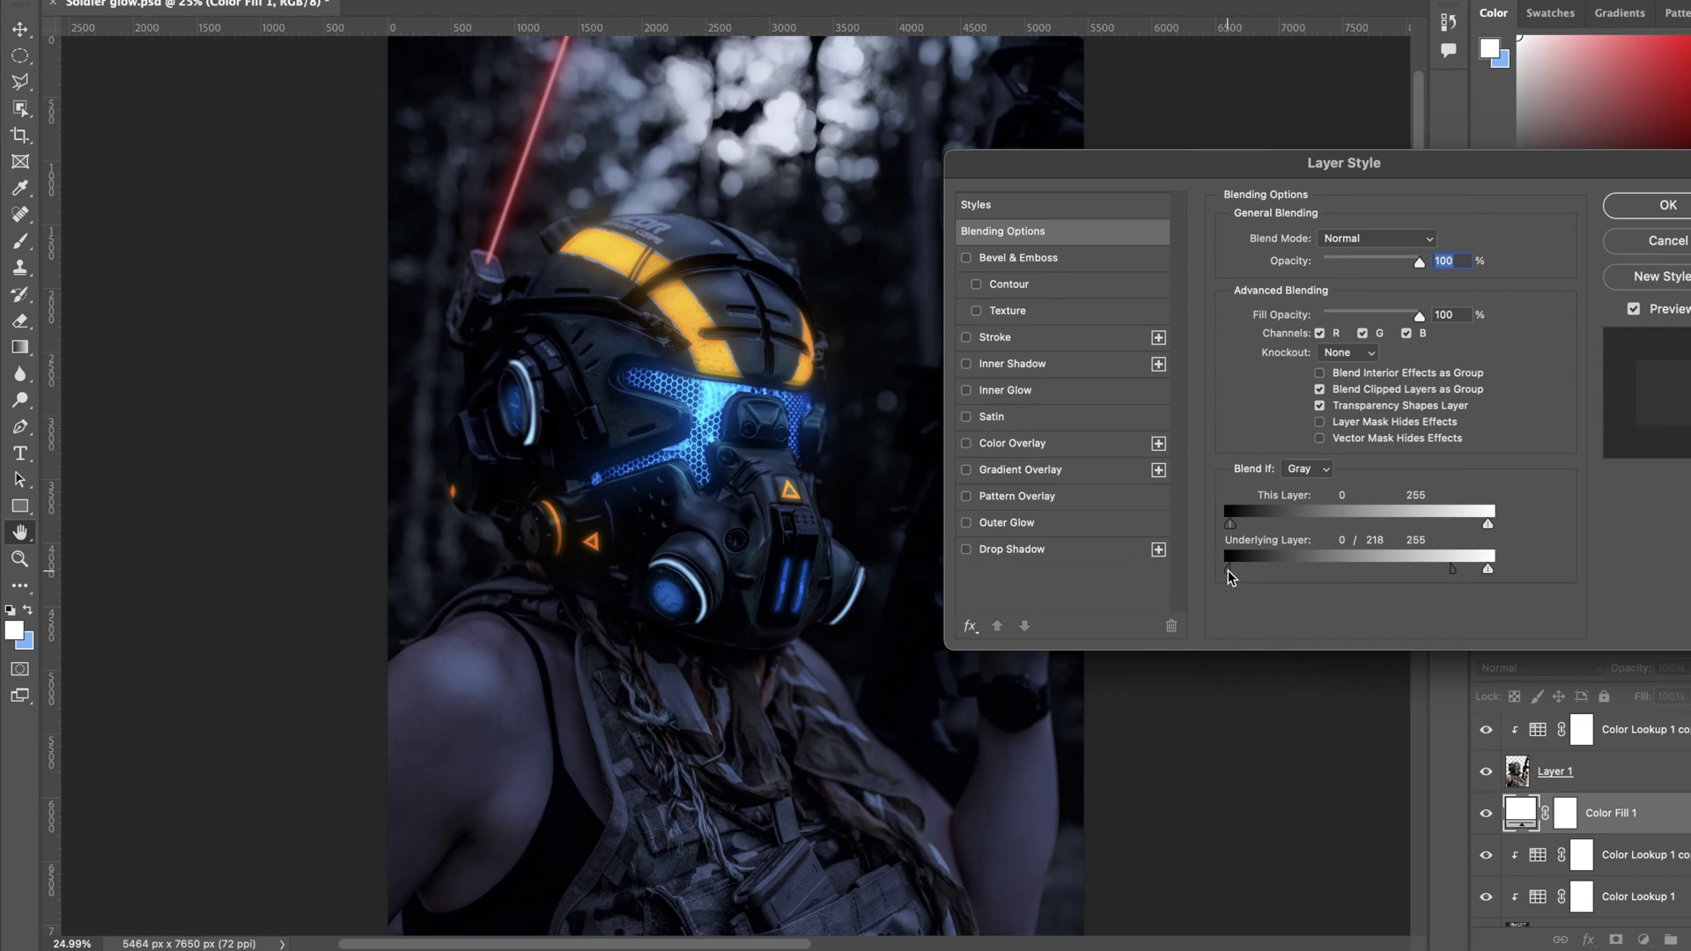
{"action": "left_click_drag", "start_coordinate": [1407, 577], "coordinate": [1488, 571]}
{"action": "left_click_drag", "start_coordinate": [1369, 569], "coordinate": [1589, 536]}
{"action": "left_click_drag", "start_coordinate": [1488, 527], "coordinate": [1489, 532]}
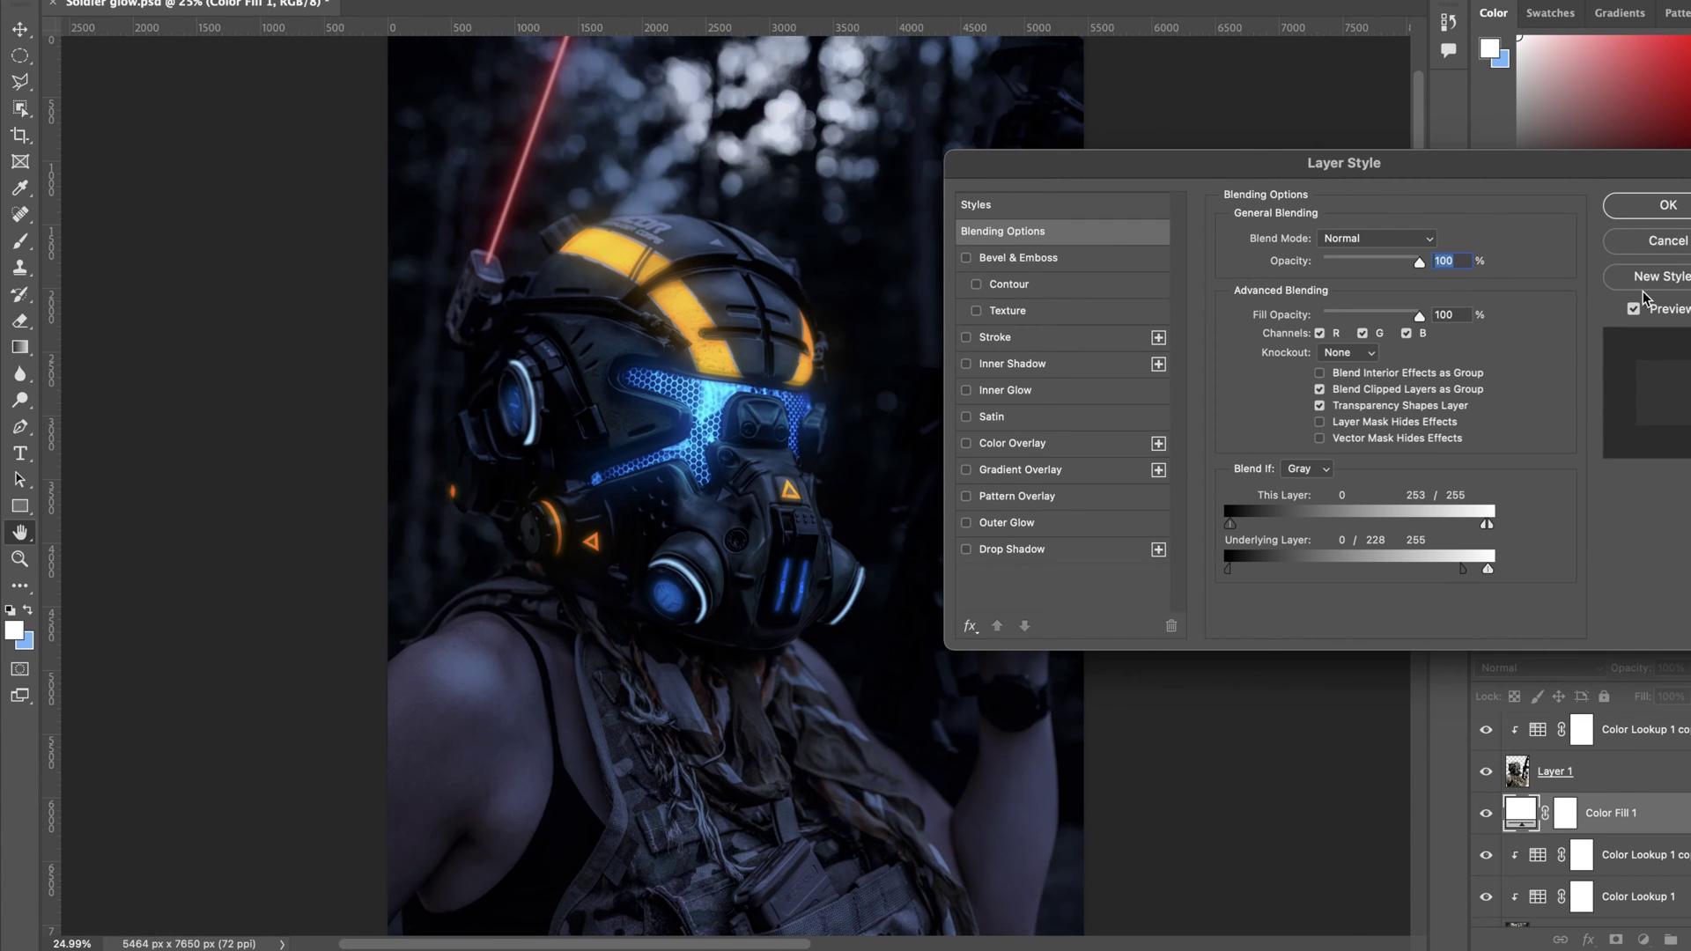
{"action": "key", "text": "Return"}
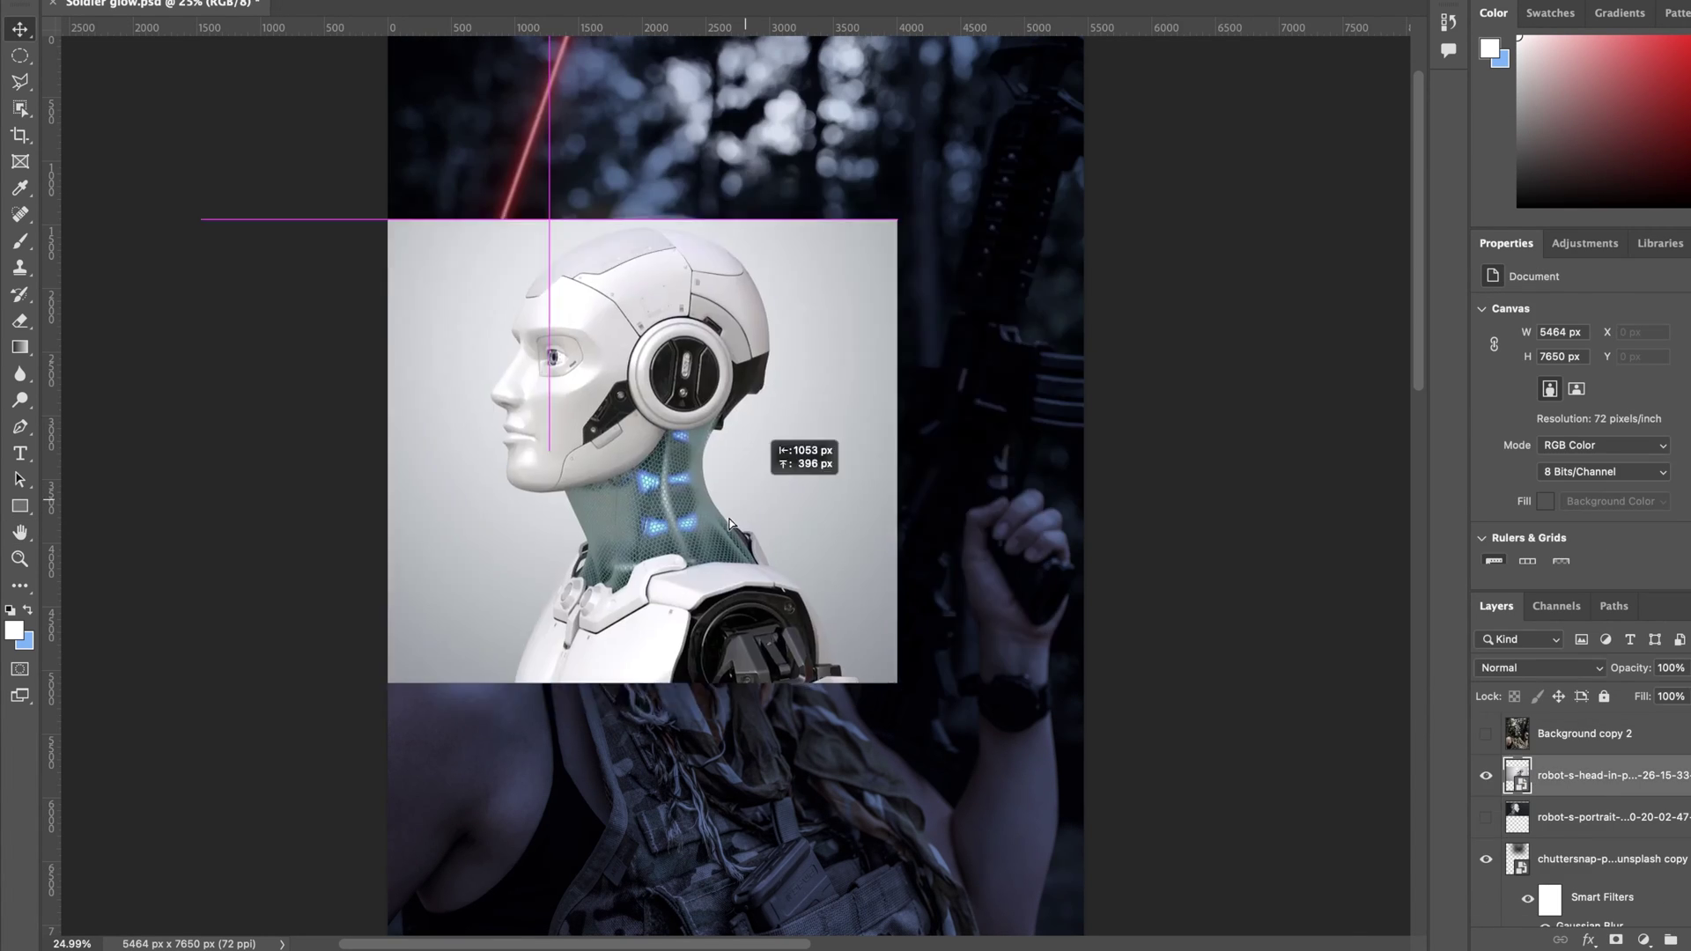
Step: Position the robot head image over the soldier's bare shoulder and mask it so its hexagonal neck texture covers only the upper arm
{"action": "left_click", "coordinate": [1537, 667]}
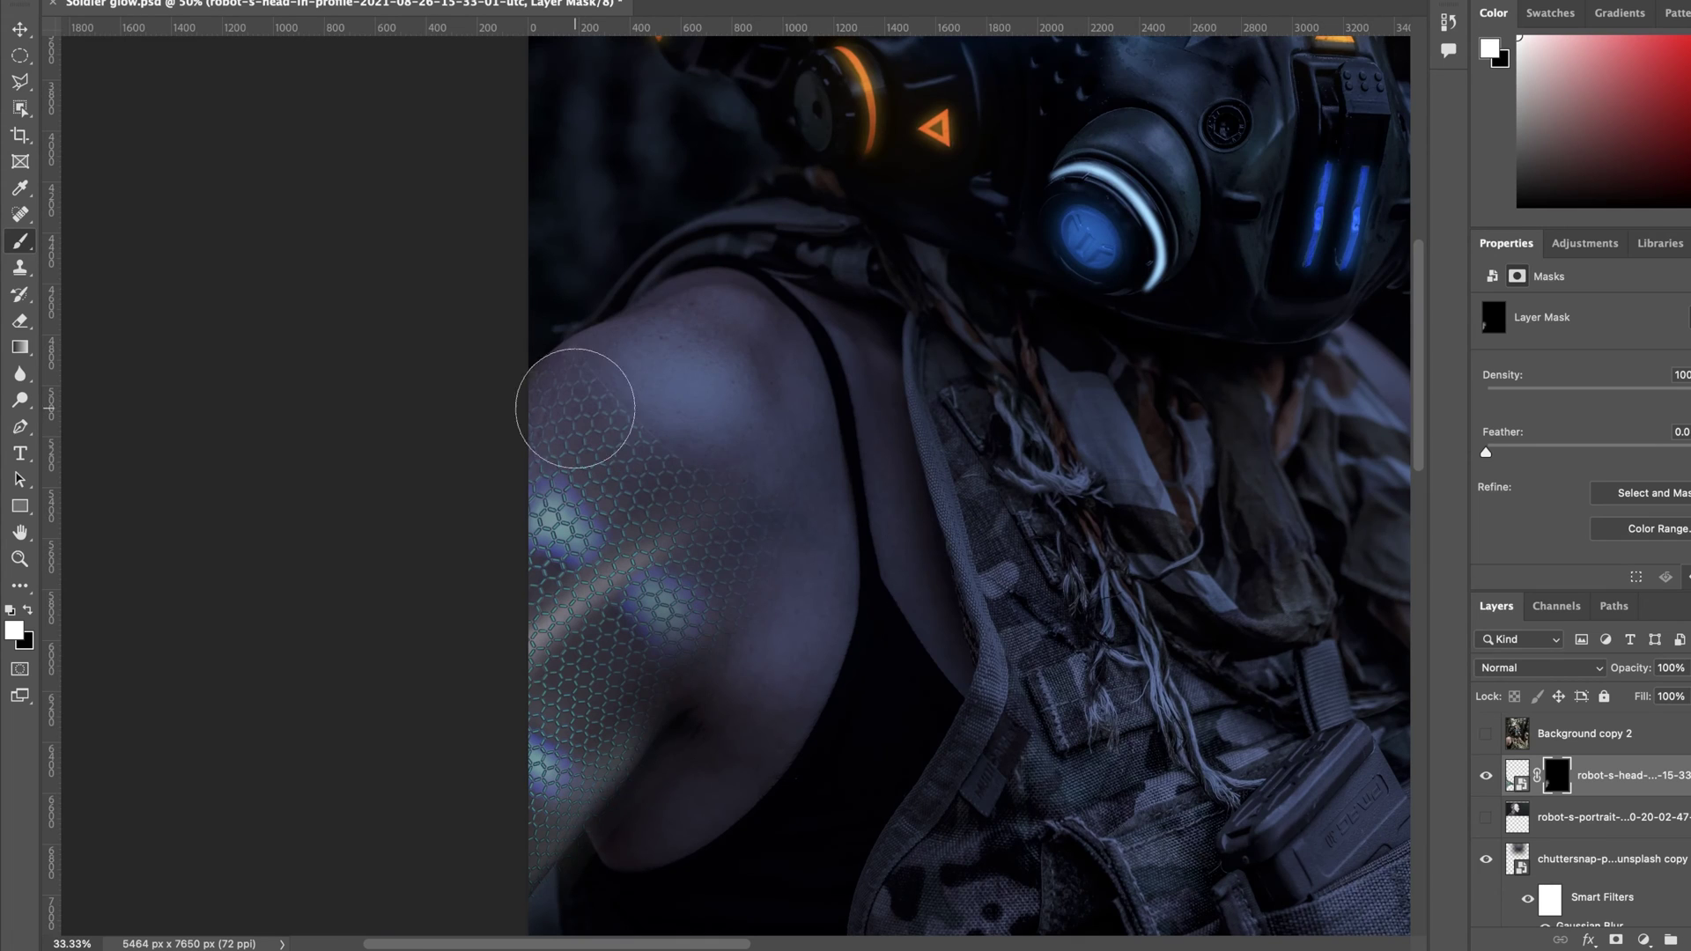
{"action": "scroll", "coordinate": [667, 326], "scroll_direction": "down", "scroll_amount": 2}
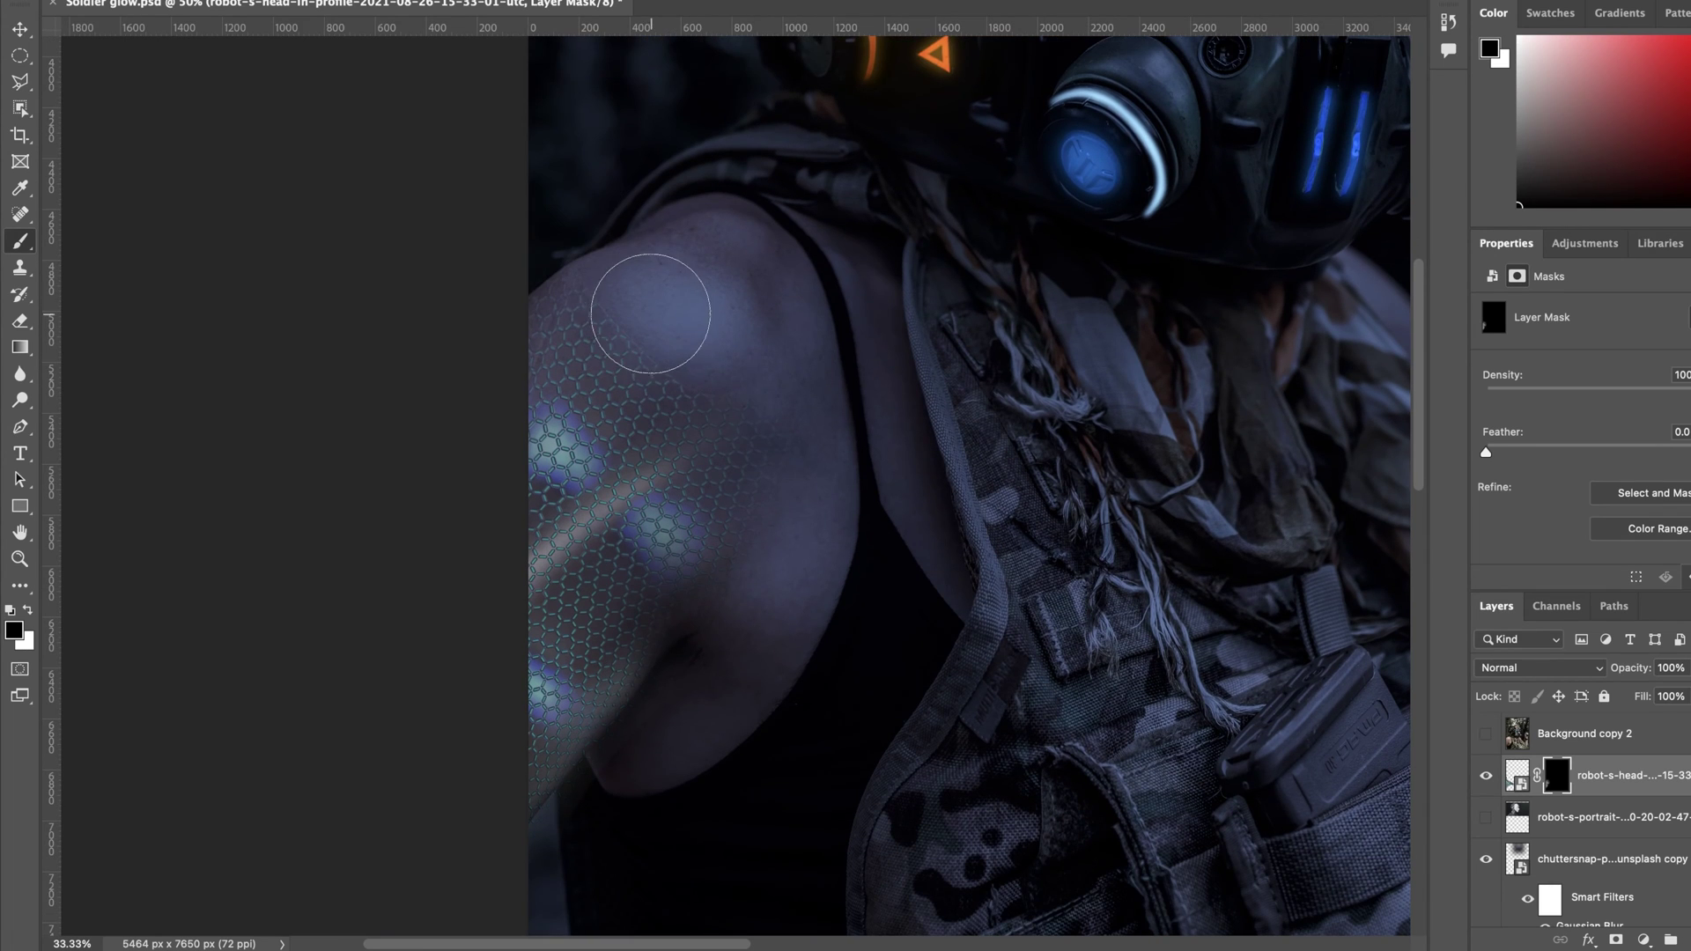
{"action": "scroll", "coordinate": [597, 652], "scroll_direction": "down", "scroll_amount": 4}
{"action": "key", "text": "super+plus"}
{"action": "key", "text": "super+plus"}
{"action": "key", "text": "x"}
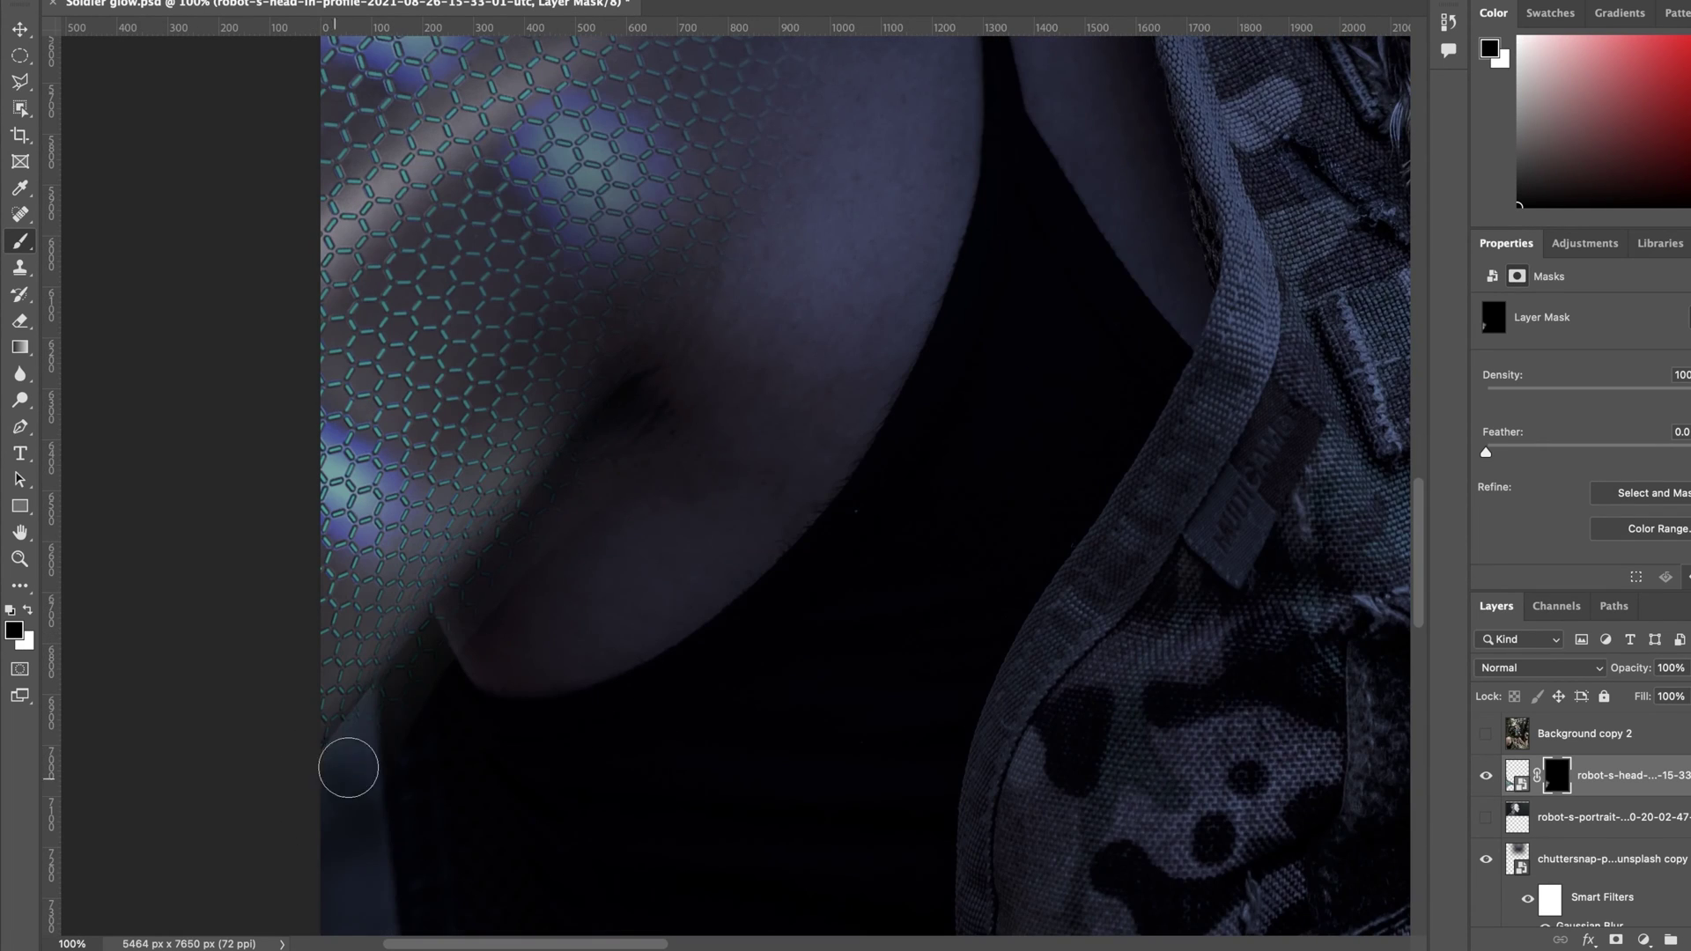
{"action": "key", "text": "ctrl+0"}
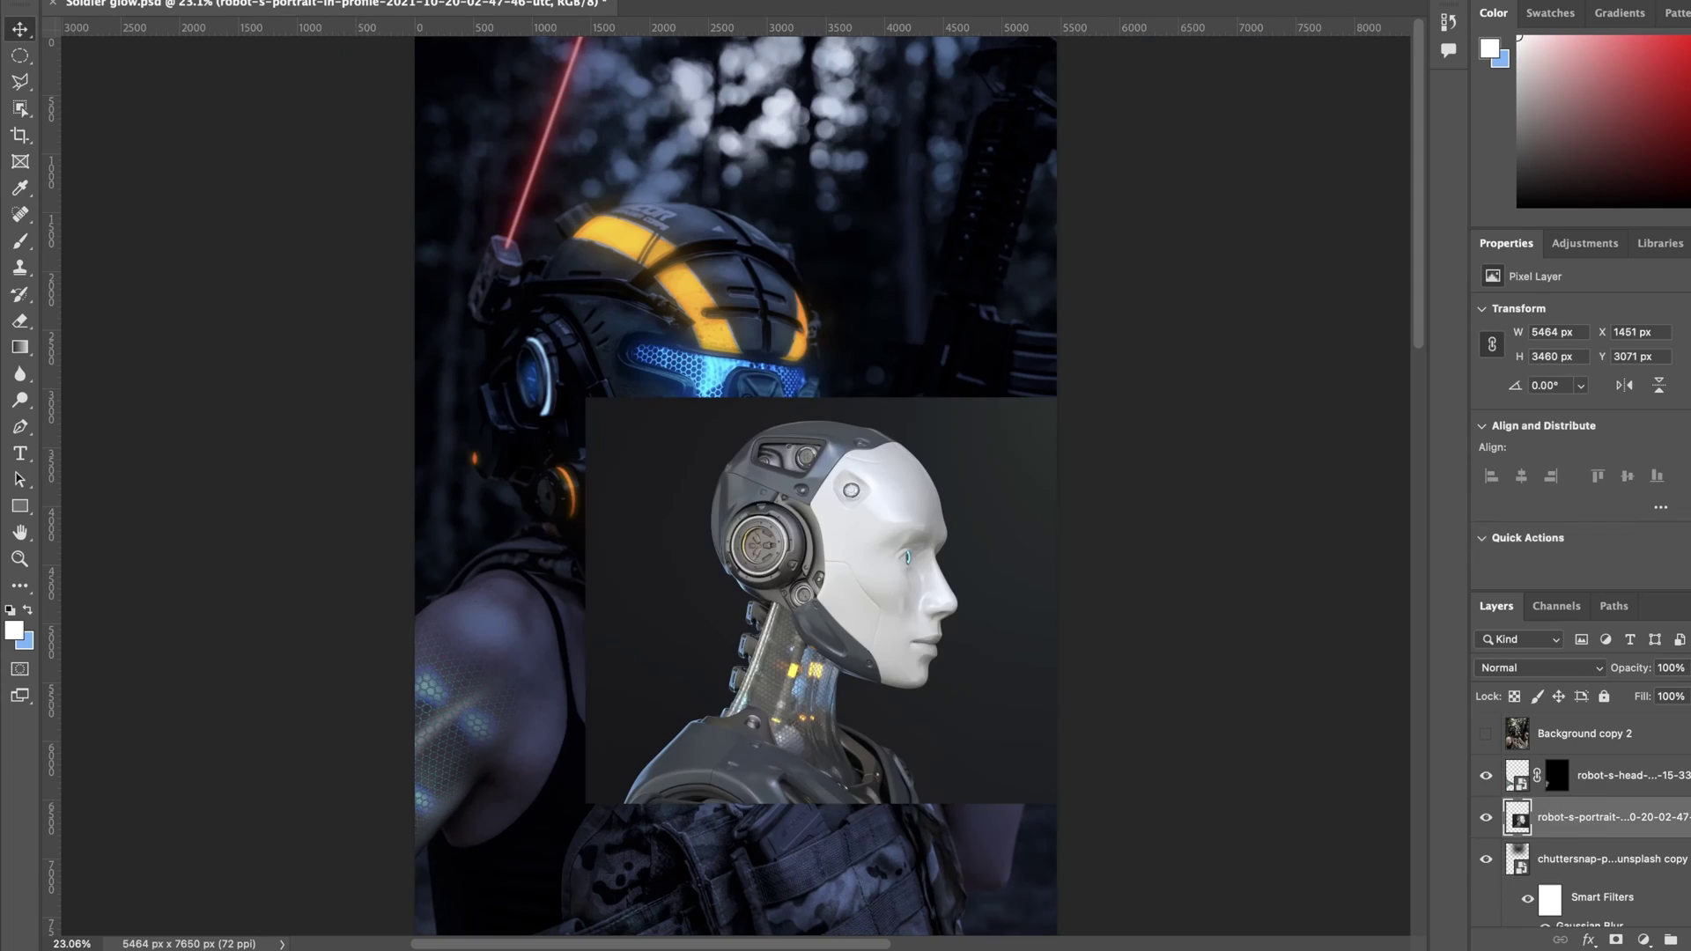
Step: Position the second robot portrait over the torso and reveal its hexagon texture on the inner arm and chest skin through a black mask
{"action": "left_click_drag", "start_coordinate": [857, 607], "coordinate": [695, 308]}
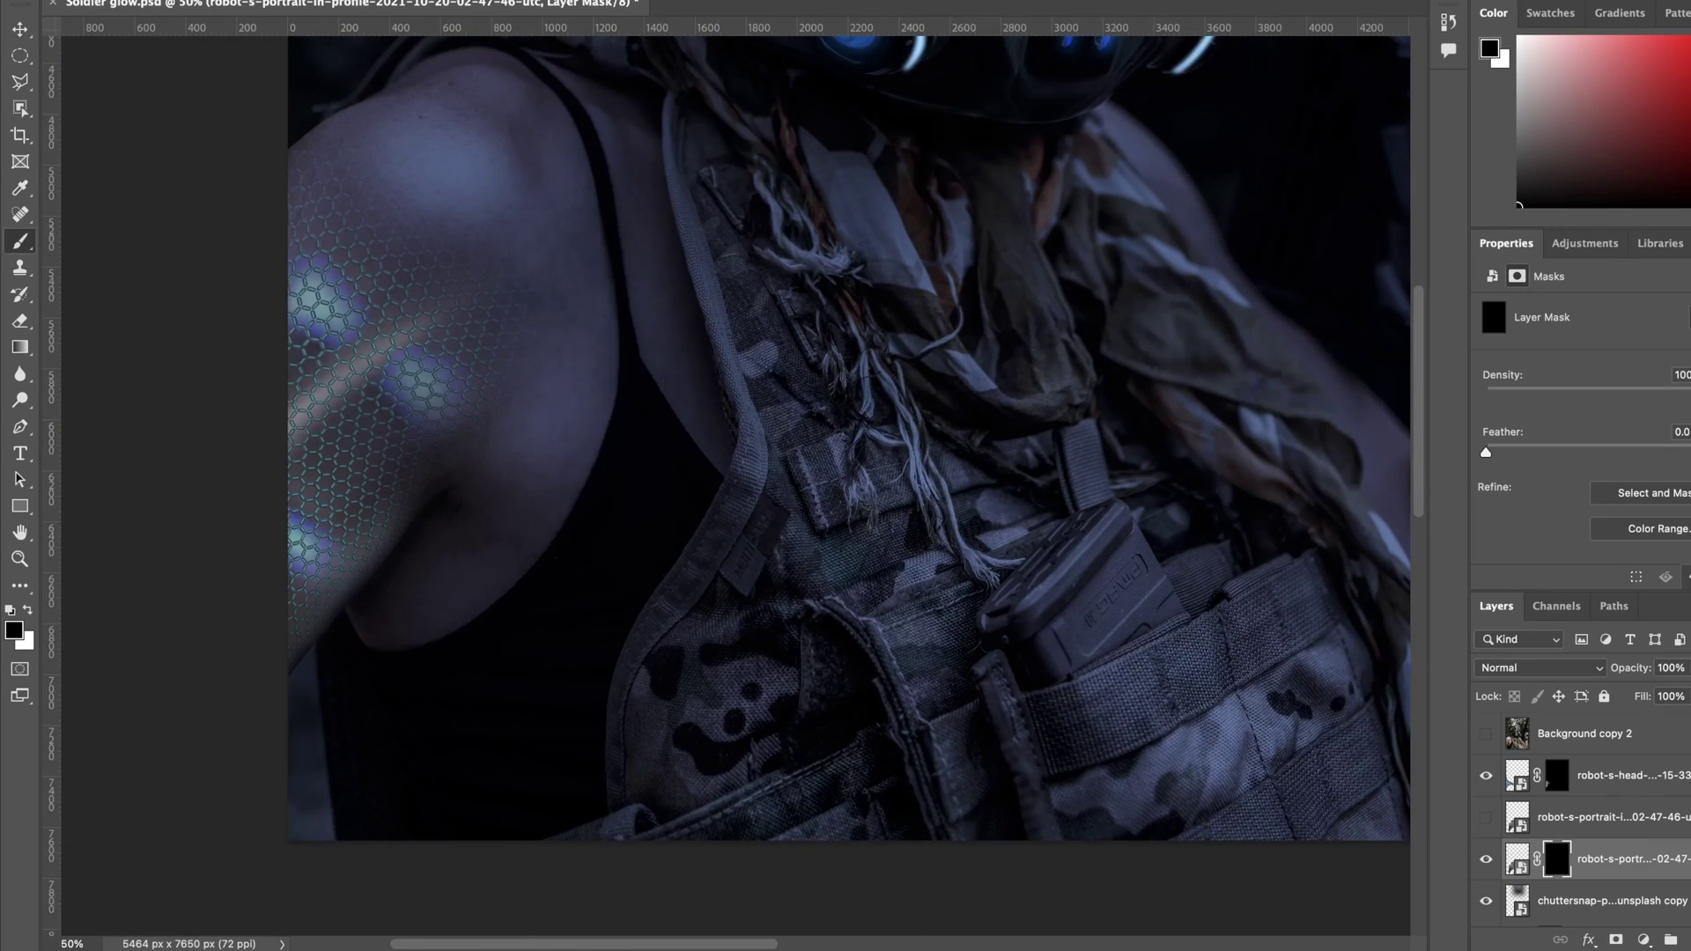
{"action": "scroll", "coordinate": [543, 482], "scroll_direction": "up", "scroll_amount": 5}
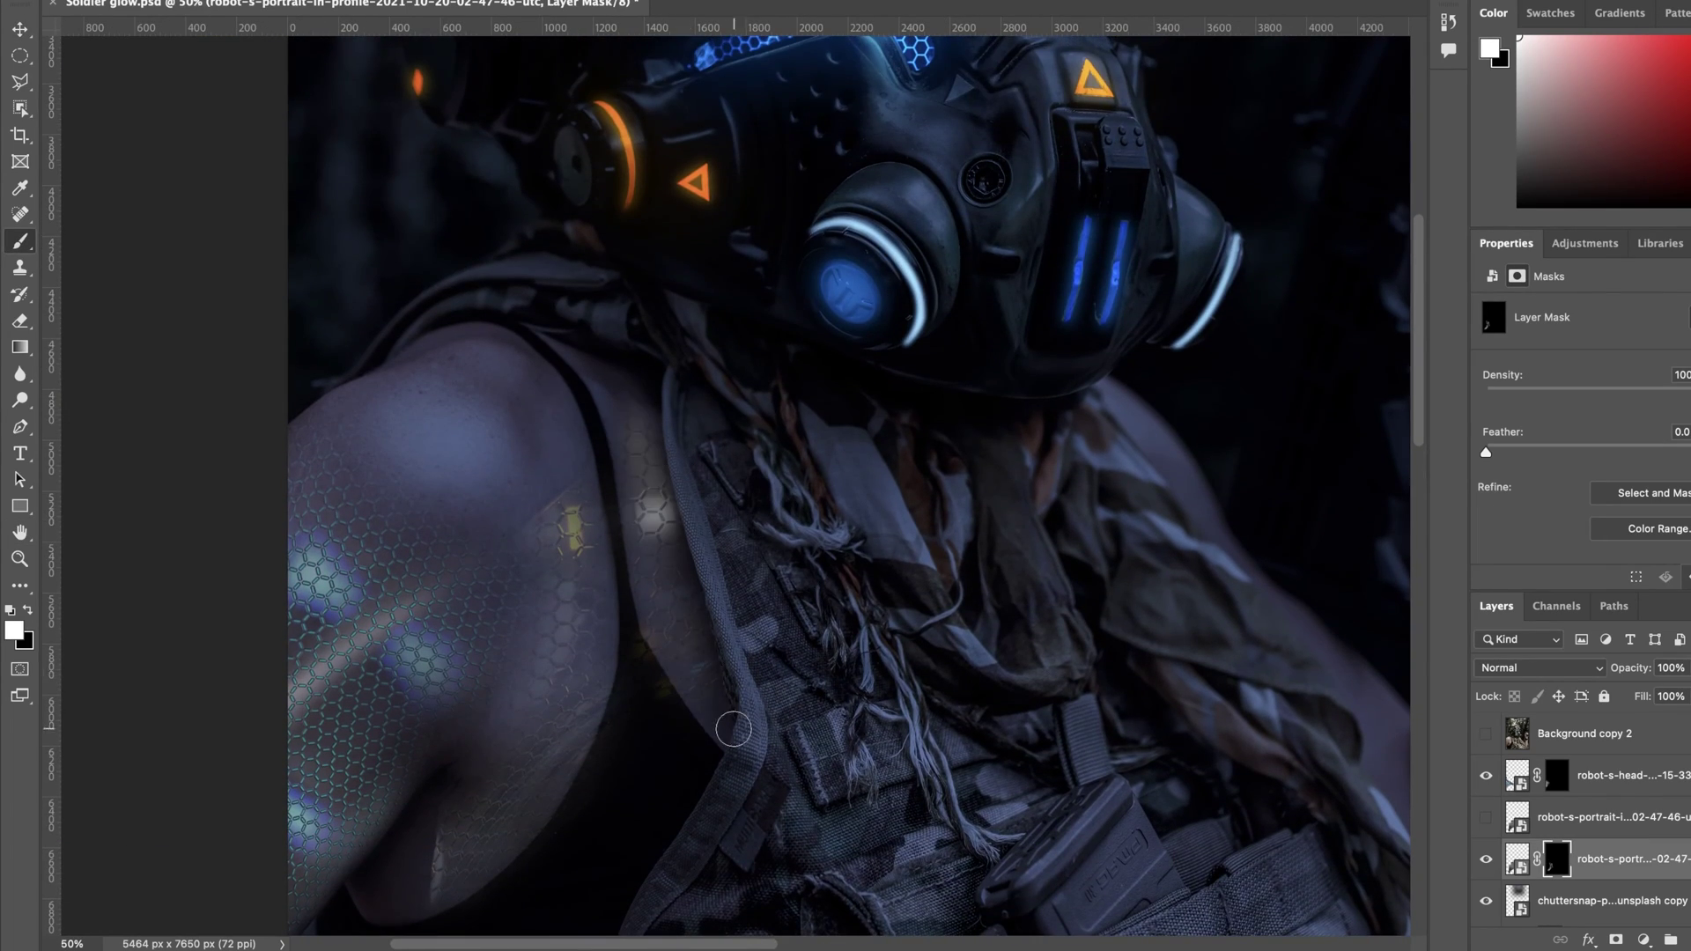
{"action": "key", "text": "x"}
{"action": "left_click_drag", "start_coordinate": [418, 869], "coordinate": [440, 841]}
{"action": "scroll", "coordinate": [564, 408], "scroll_direction": "down", "scroll_amount": 1}
{"action": "key", "text": "super+0"}
{"action": "key", "text": "super+plus"}
{"action": "key", "text": "super+plus"}
{"action": "key", "text": "super+plus"}
{"action": "key", "text": "super+plus"}
{"action": "scroll", "coordinate": [408, 717], "scroll_direction": "down", "scroll_amount": 7}
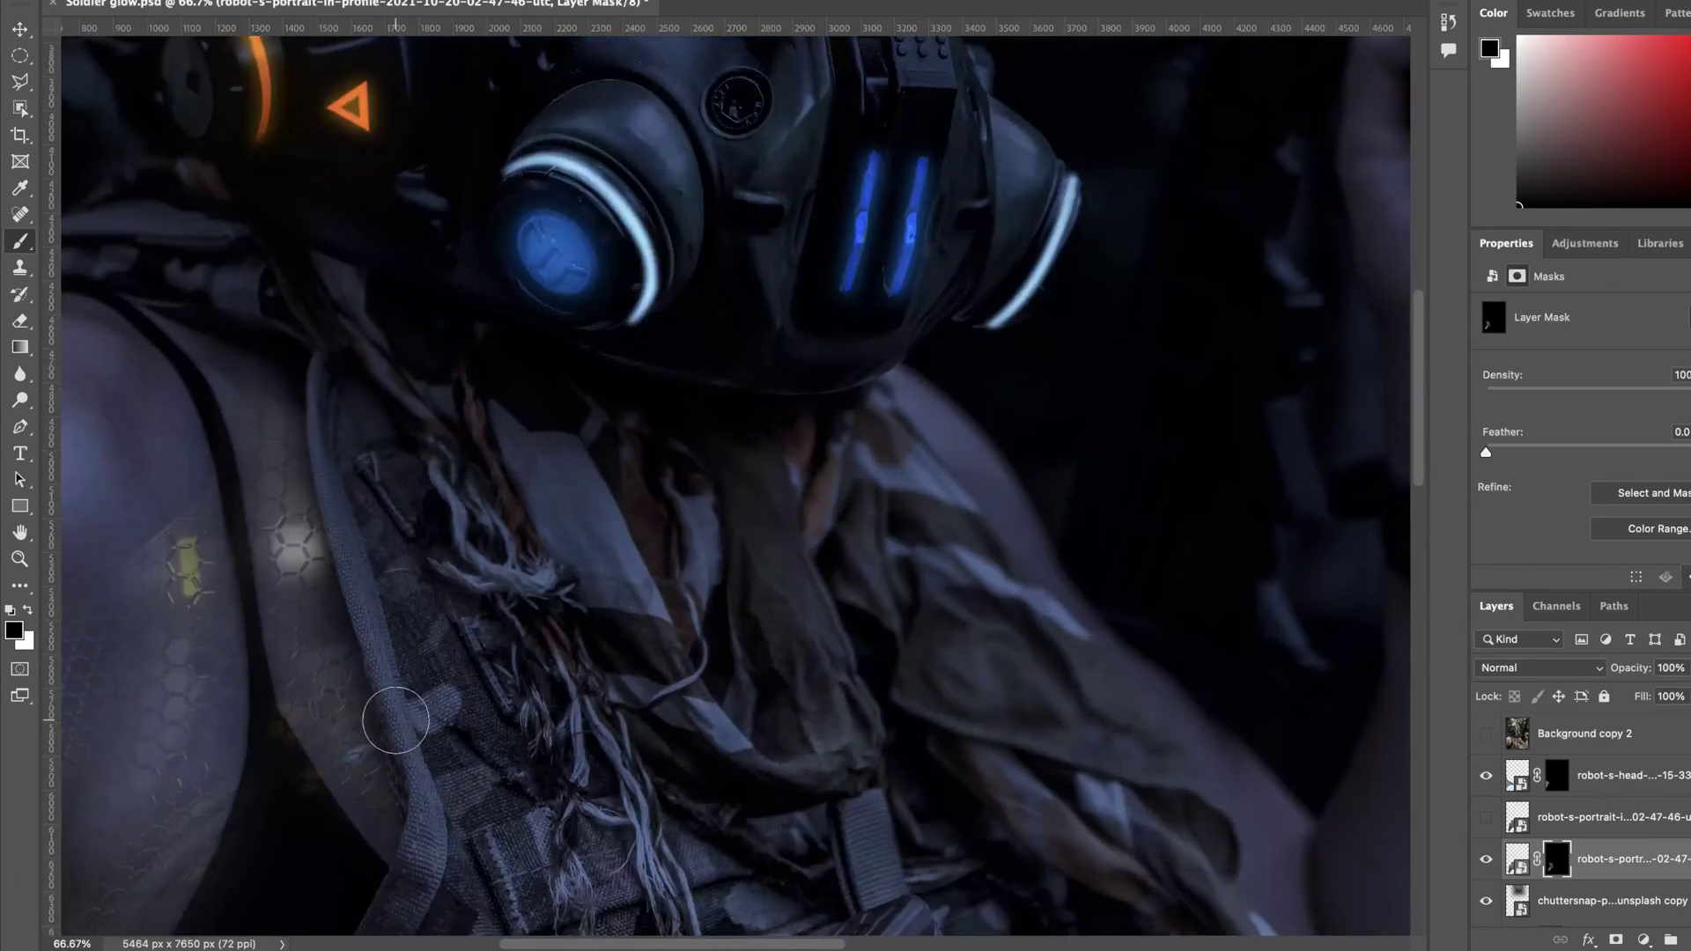
Step: Clean up the second robot texture's mask along the vest strap and the edge of the chest skin
{"action": "mouse_move", "coordinate": [328, 728]}
{"action": "left_mouse_down"}
{"action": "mouse_move", "coordinate": [568, 402]}
{"action": "mouse_move", "coordinate": [564, 444]}
{"action": "left_mouse_up"}
{"action": "key", "text": "super+plus"}
{"action": "left_click_drag", "start_coordinate": [370, 264], "coordinate": [582, 332]}
{"action": "scroll", "coordinate": [582, 117], "scroll_direction": "up", "scroll_amount": 4}
{"action": "key", "text": "x"}
Step: Try extending the hexagon texture up the chest skin and across the arm, and undo both strokes
{"action": "left_click_drag", "start_coordinate": [568, 167], "coordinate": [616, 352]}
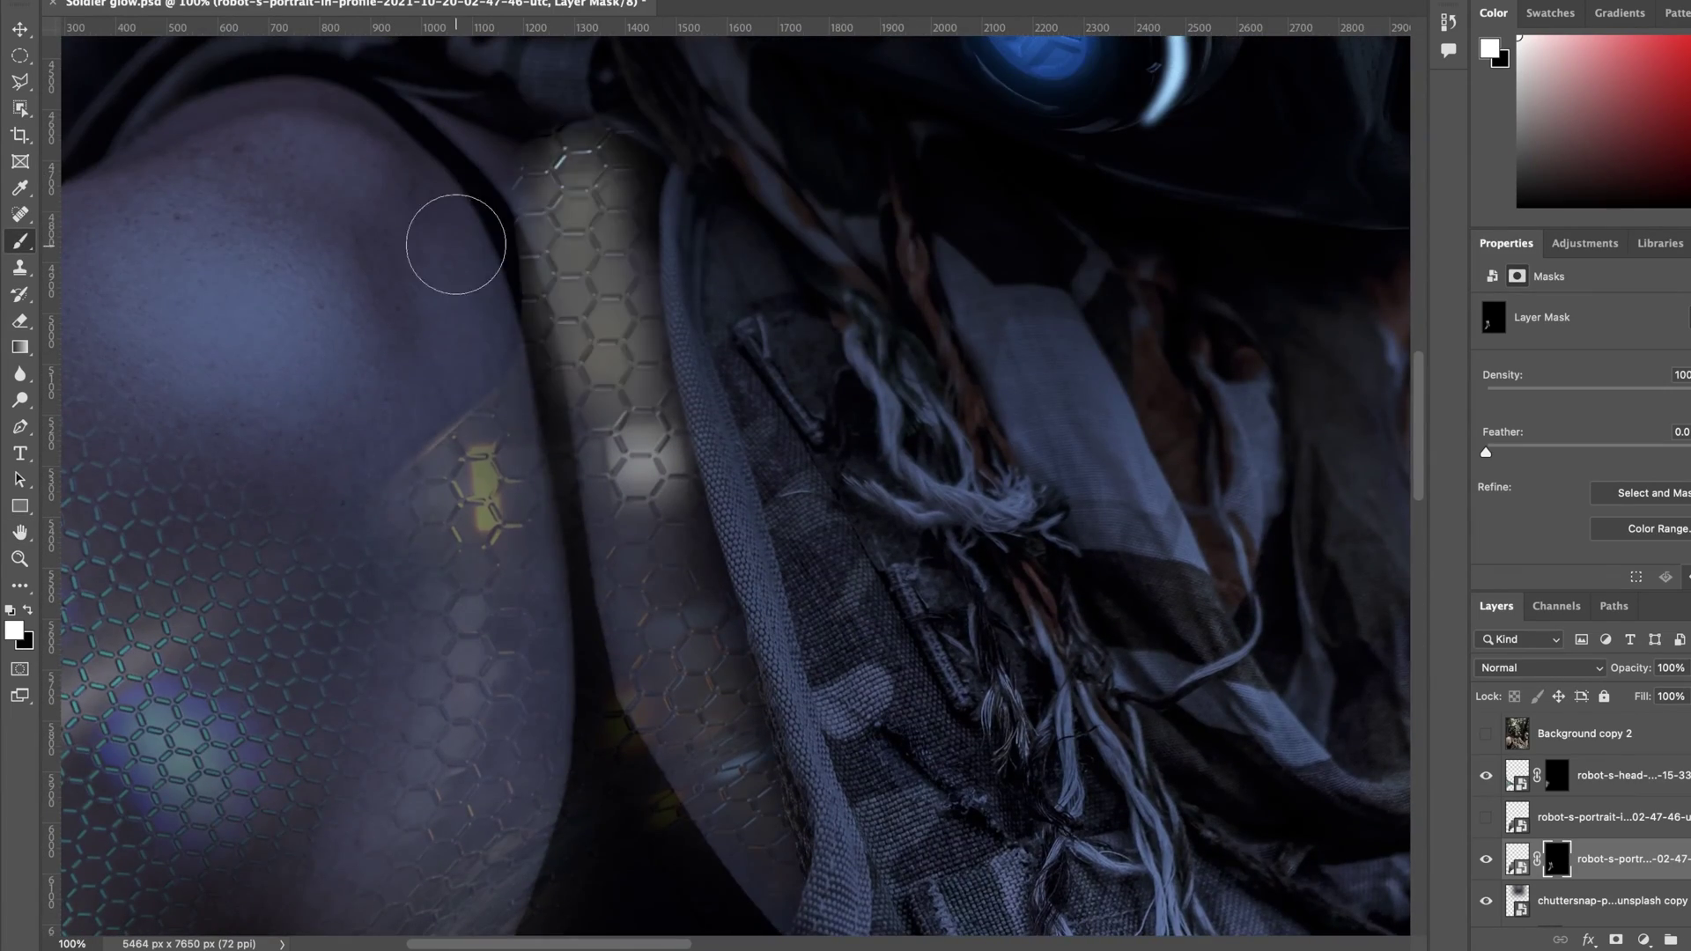
{"action": "left_click_drag", "start_coordinate": [493, 436], "coordinate": [295, 643]}
{"action": "key", "text": "super+z"}
{"action": "key", "text": "super+z"}
Step: Reveal more hexagon texture on the chest skin beside the vest strap with softer mask strokes
{"action": "scroll", "coordinate": [665, 176], "scroll_direction": "down", "scroll_amount": 7}
{"action": "left_click_drag", "start_coordinate": [667, 132], "coordinate": [742, 414]}
{"action": "scroll", "coordinate": [680, 176], "scroll_direction": "up", "scroll_amount": 6}
{"action": "key", "text": "x"}
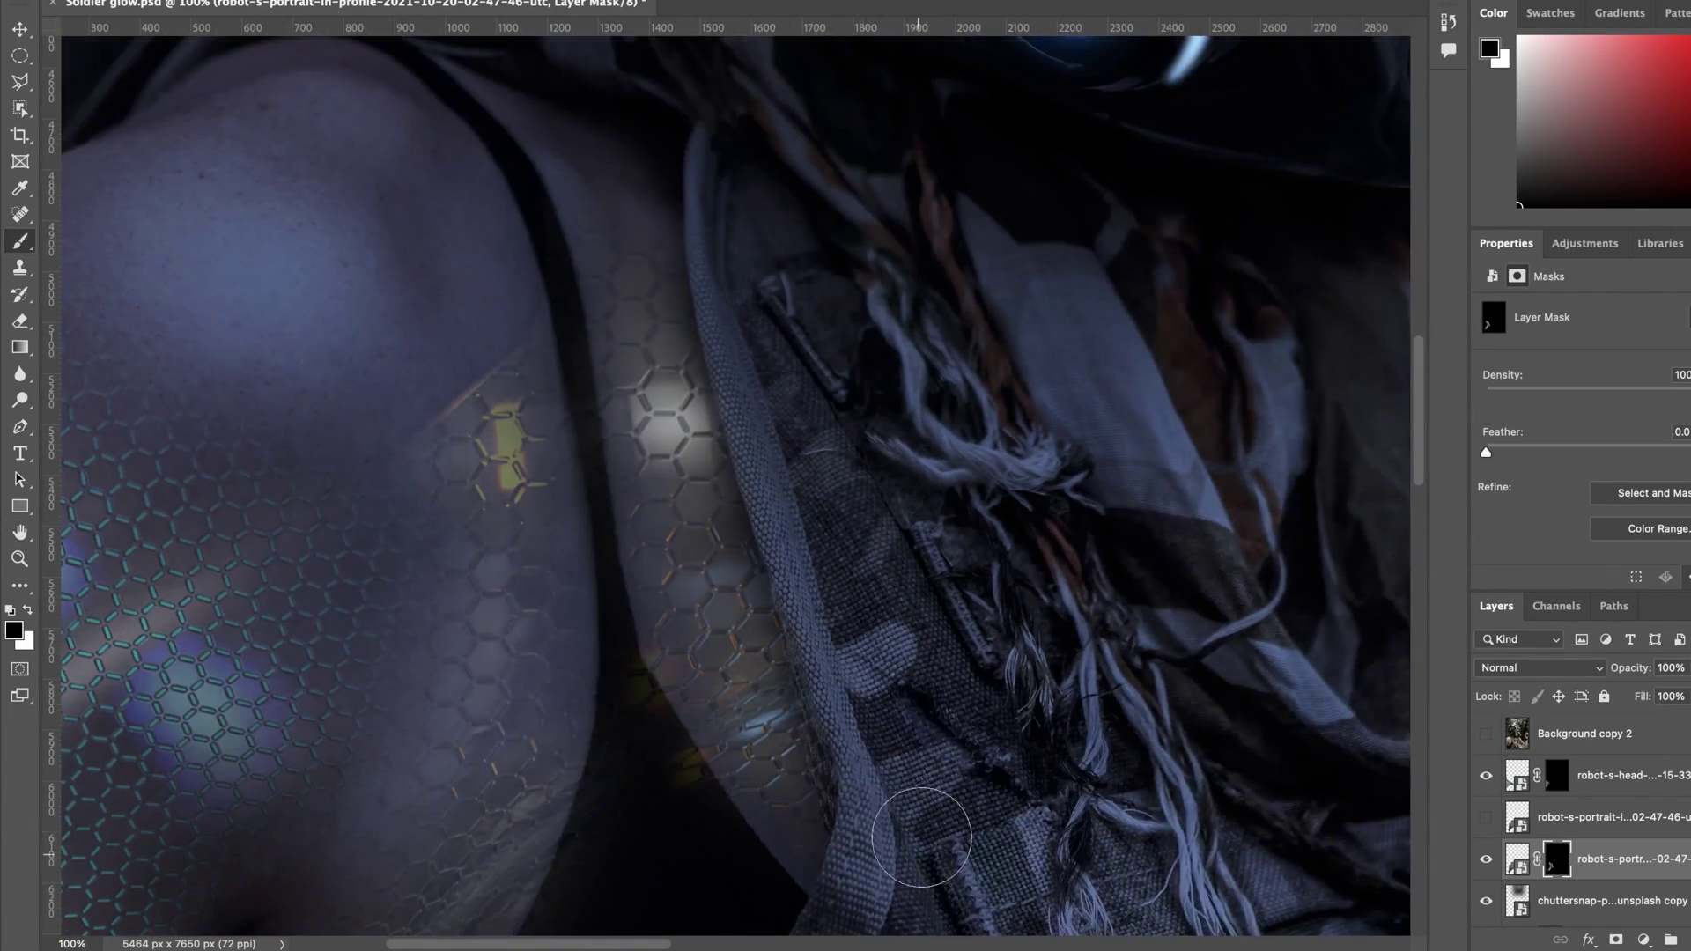
{"action": "scroll", "coordinate": [742, 571], "scroll_direction": "down", "scroll_amount": 2}
{"action": "scroll", "coordinate": [742, 571], "scroll_direction": "left", "scroll_amount": 1}
{"action": "scroll", "coordinate": [332, 743], "scroll_direction": "down", "scroll_amount": 3}
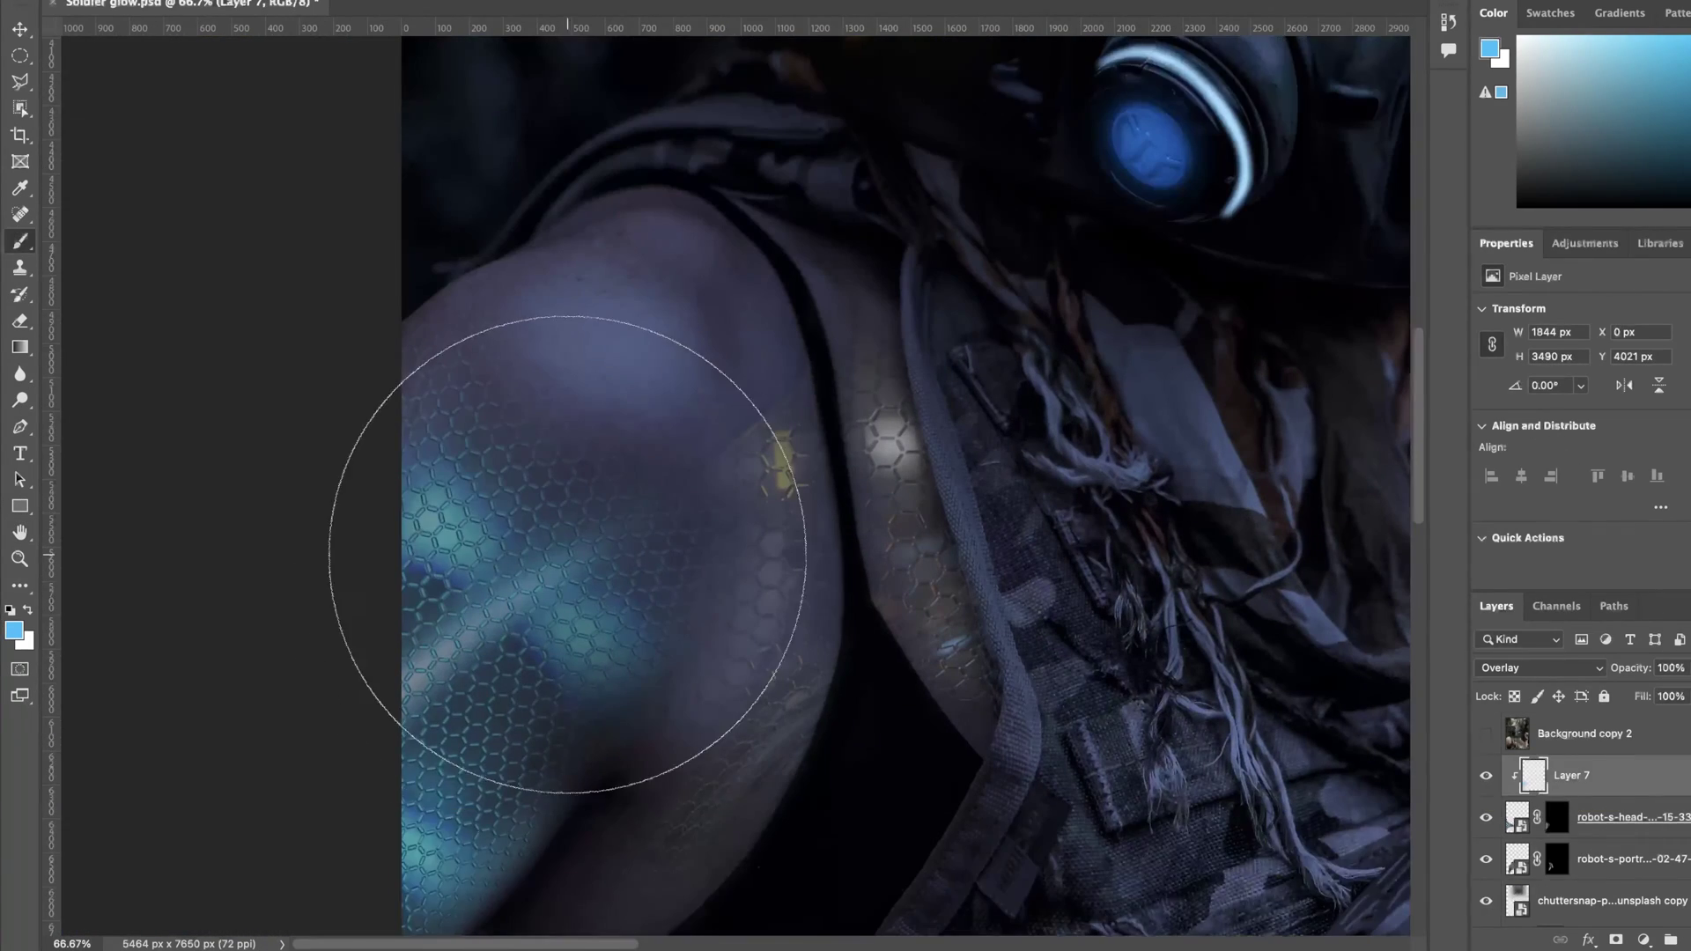
Step: Tint the shoulder's hexagon texture blue on clipped Layer 7 in Overlay mode and erase the excess colour
{"action": "left_click", "coordinate": [1539, 667]}
{"action": "left_click", "coordinate": [1512, 683]}
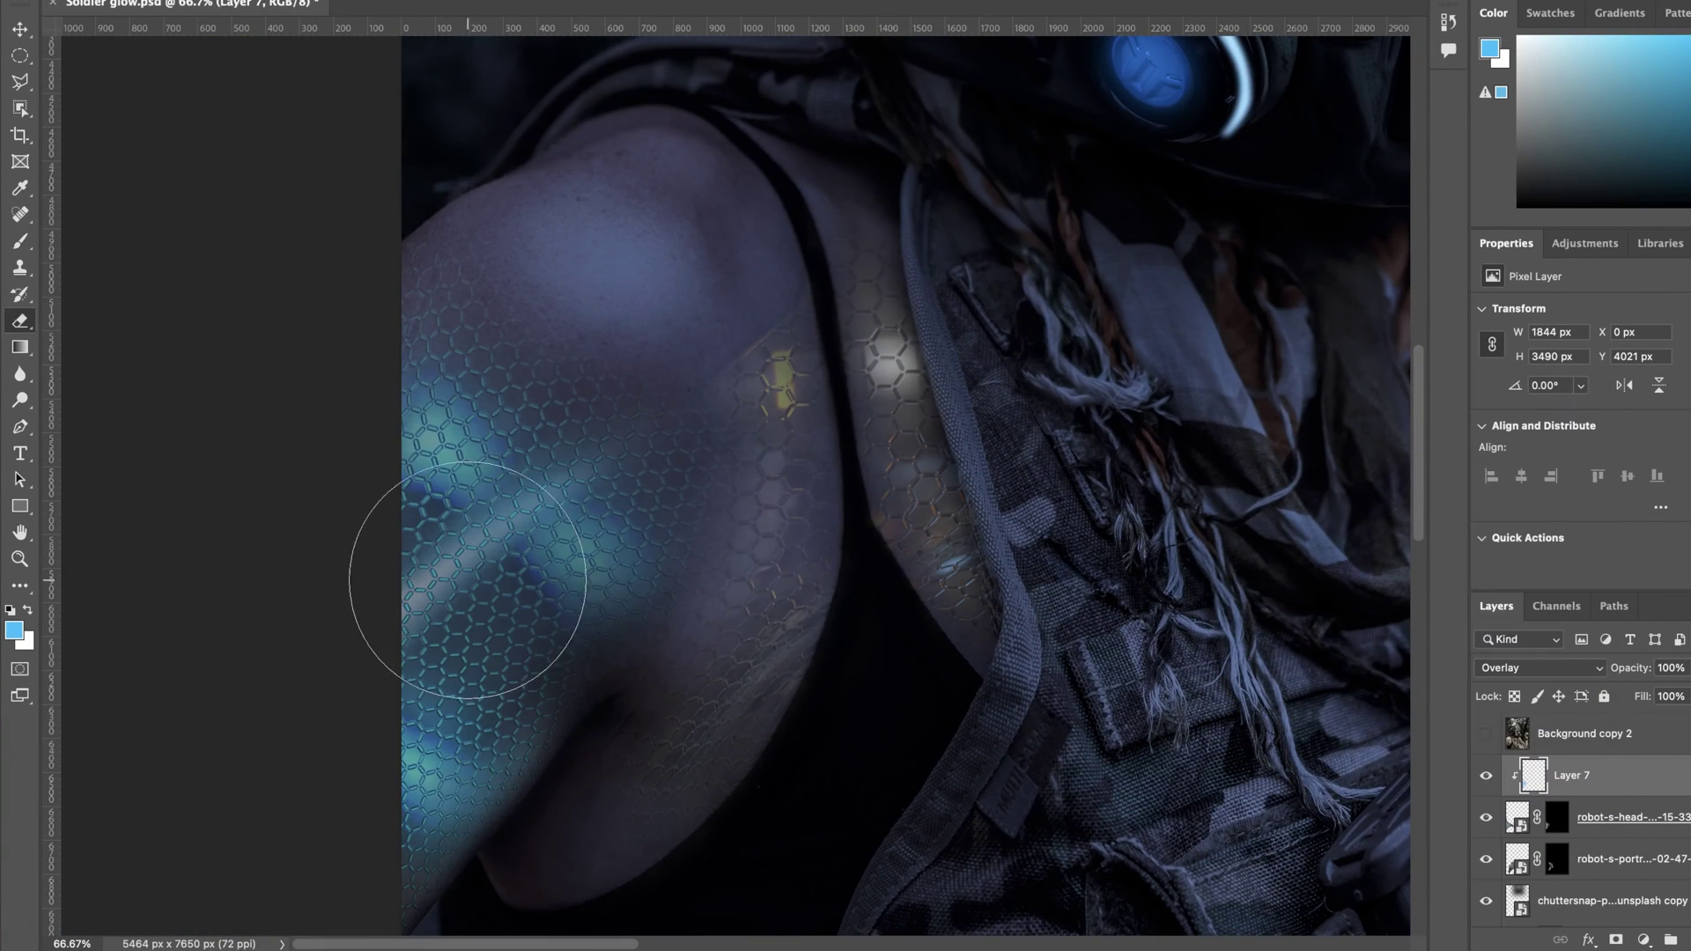
{"action": "left_click", "coordinate": [97, 1]}
{"action": "left_click", "coordinate": [42, 196]}
{"action": "left_click", "coordinate": [119, 241]}
{"action": "key", "text": "super+0"}
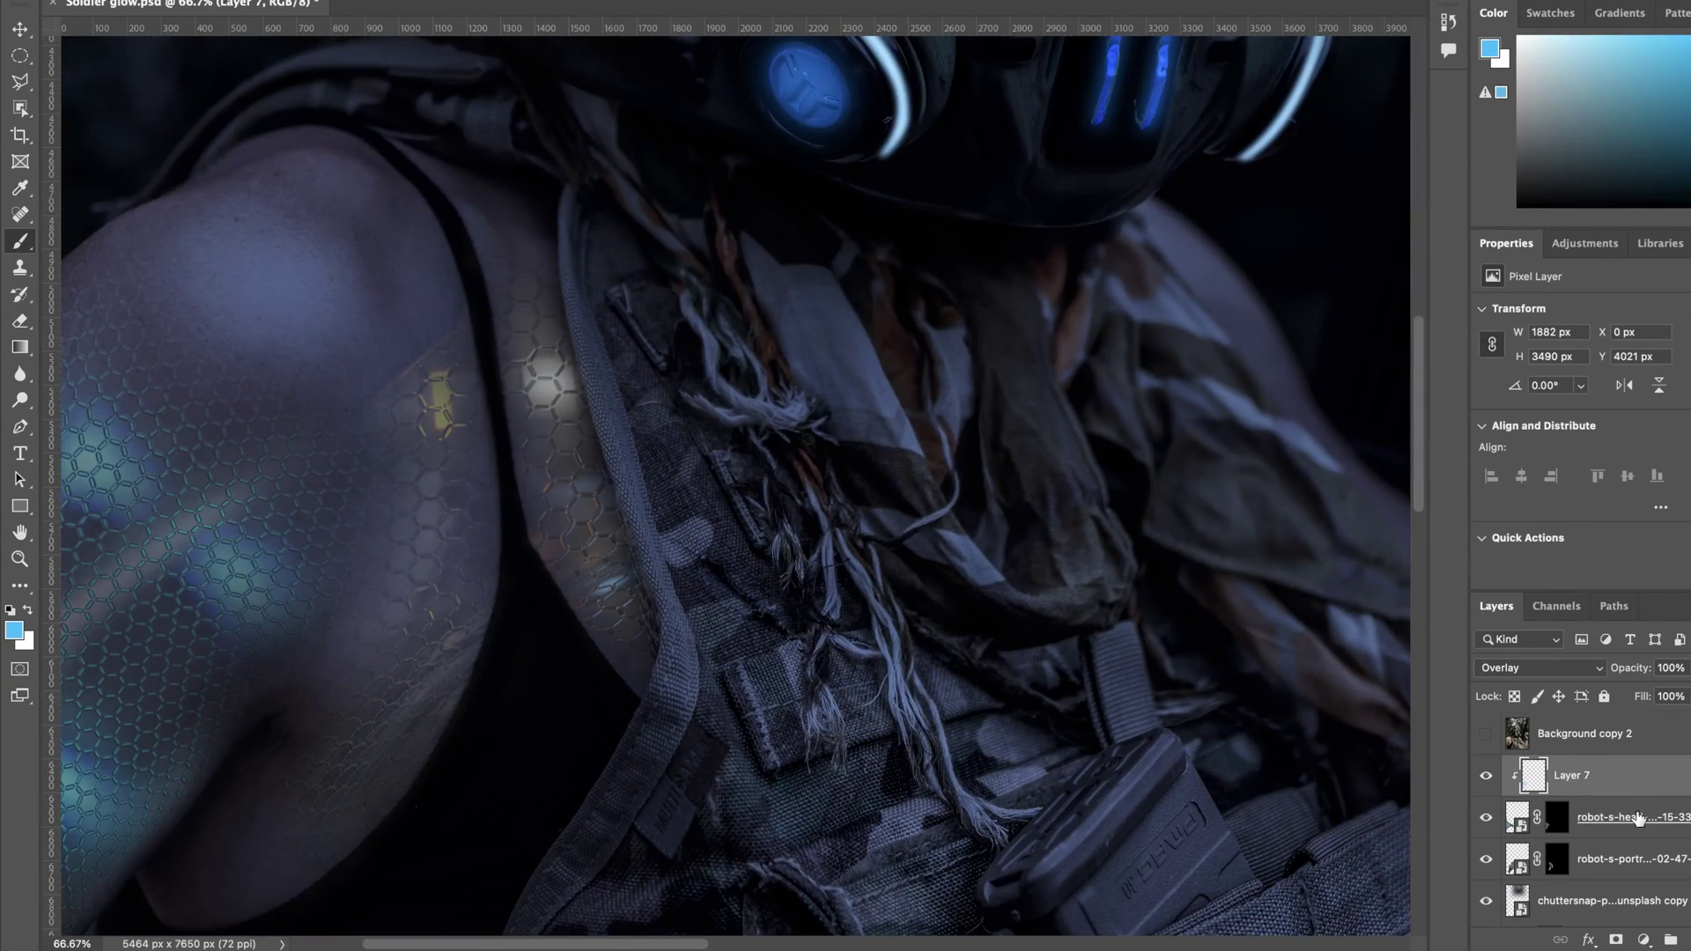
Step: Add a clipped layer above the second robot portrait and paint a blue tint over the chest and inner-arm hexagons
{"action": "left_click", "coordinate": [1635, 859]}
{"action": "key", "text": "super+alt+shift+n"}
{"action": "key", "text": "super+alt+g"}
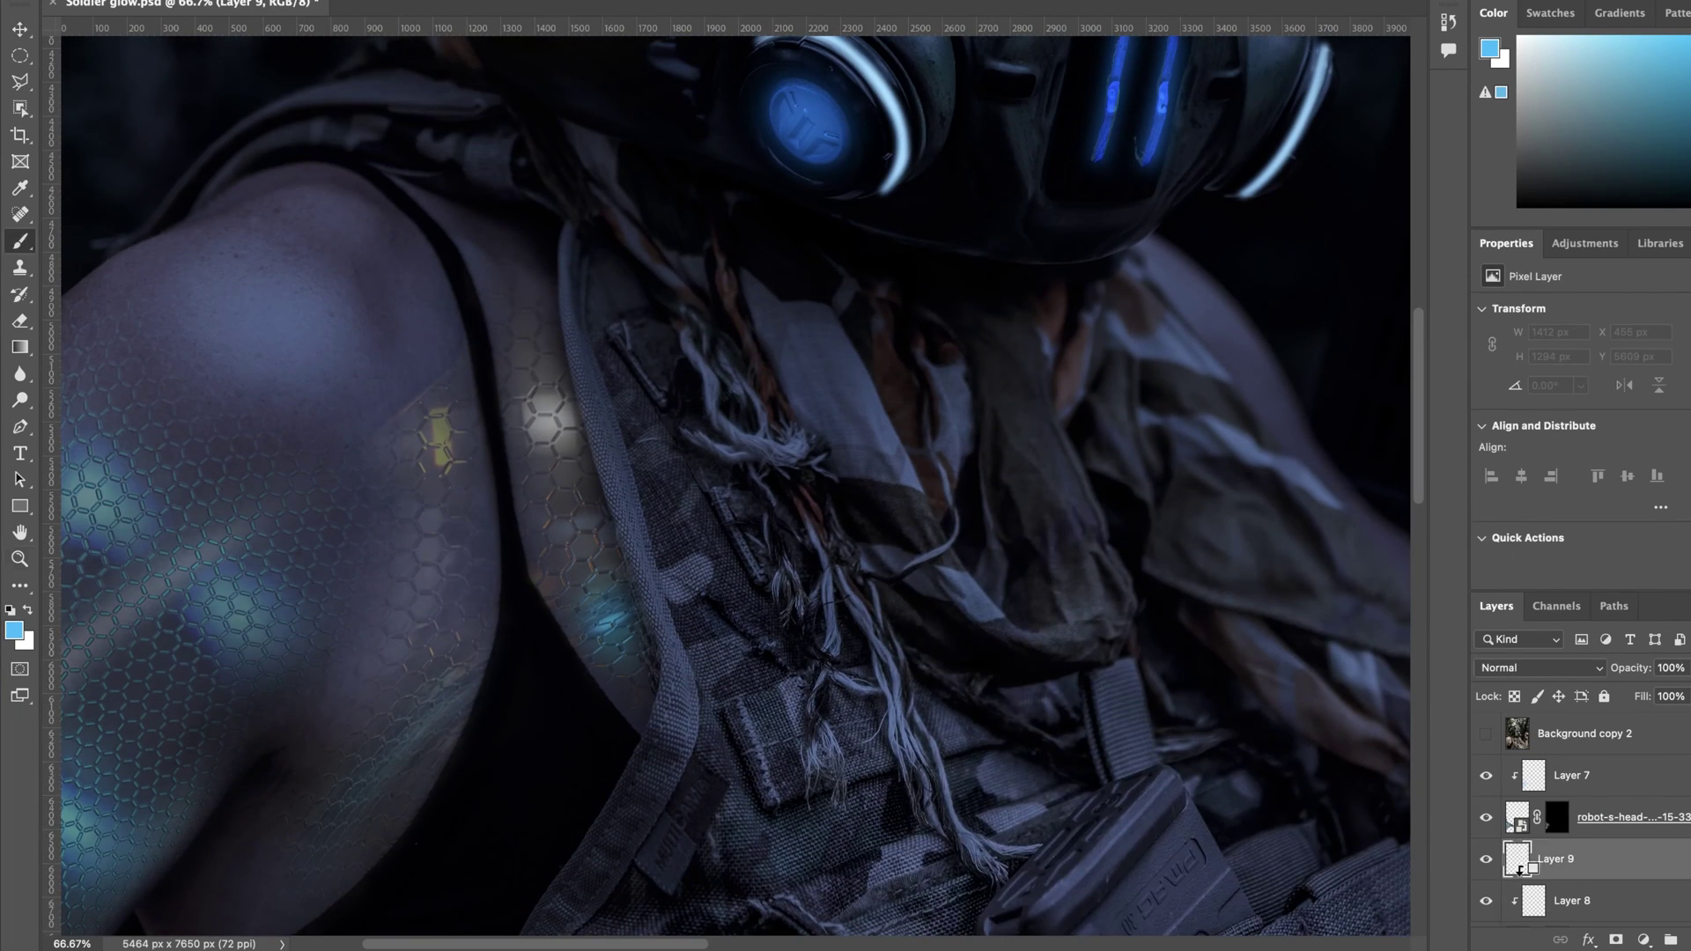
{"action": "left_click", "coordinate": [1404, 559]}
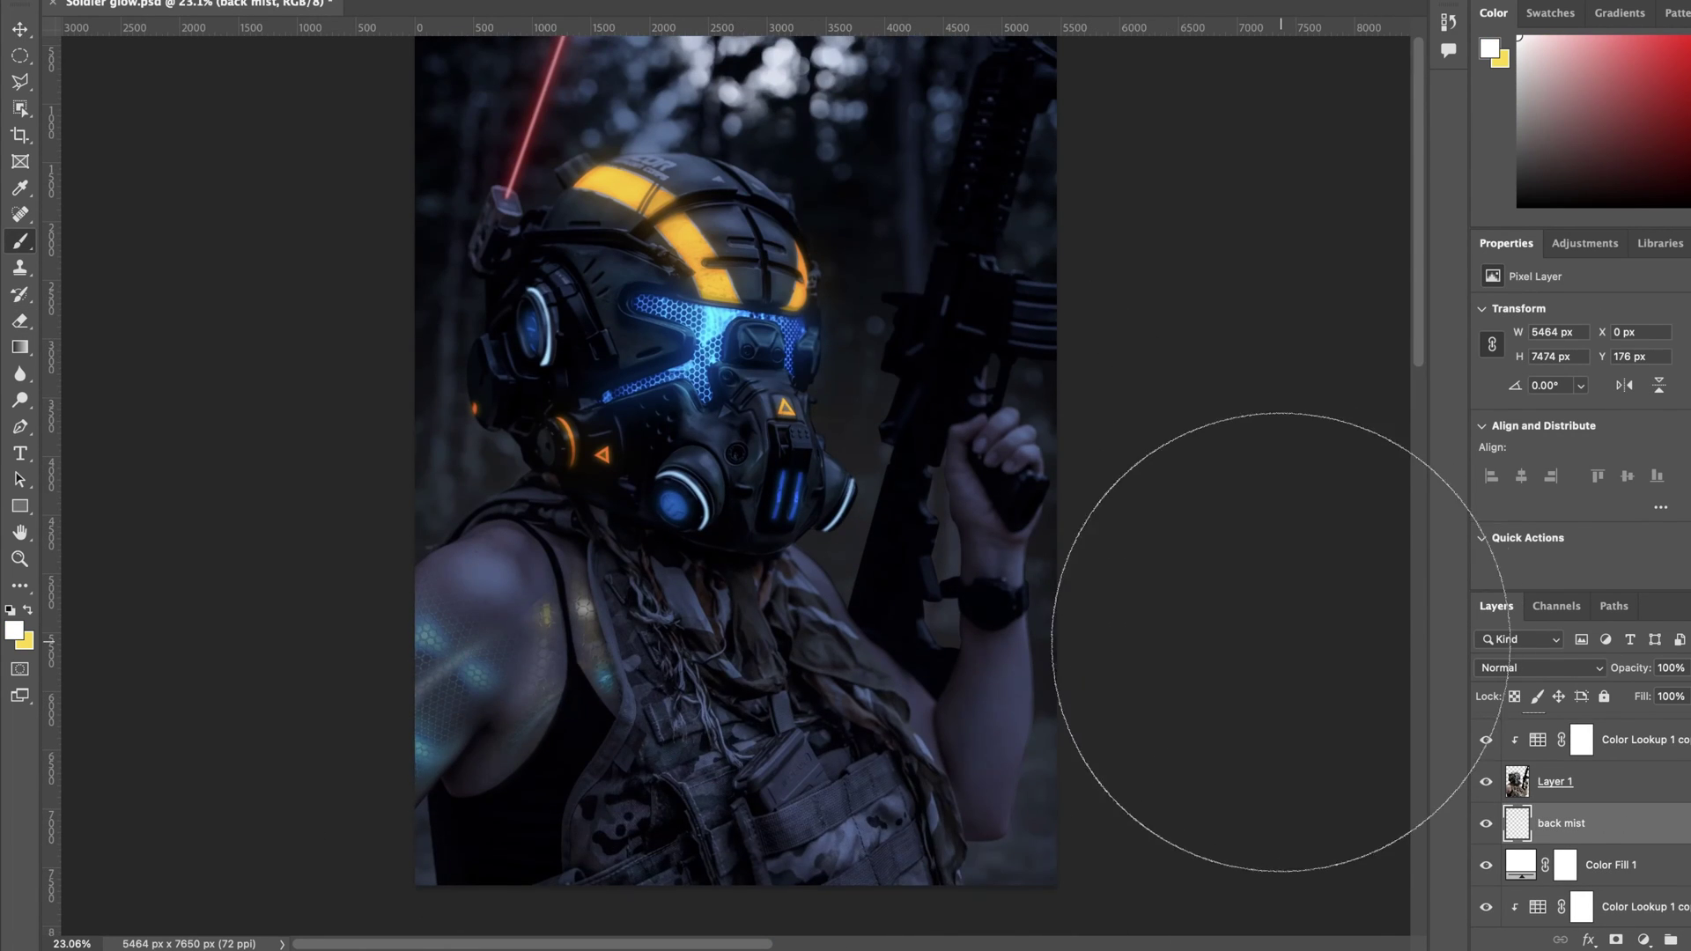
{"action": "scroll", "coordinate": [1033, 698], "scroll_direction": "down", "scroll_amount": 3}
{"action": "scroll", "coordinate": [1048, 678], "scroll_direction": "up", "scroll_amount": 3}
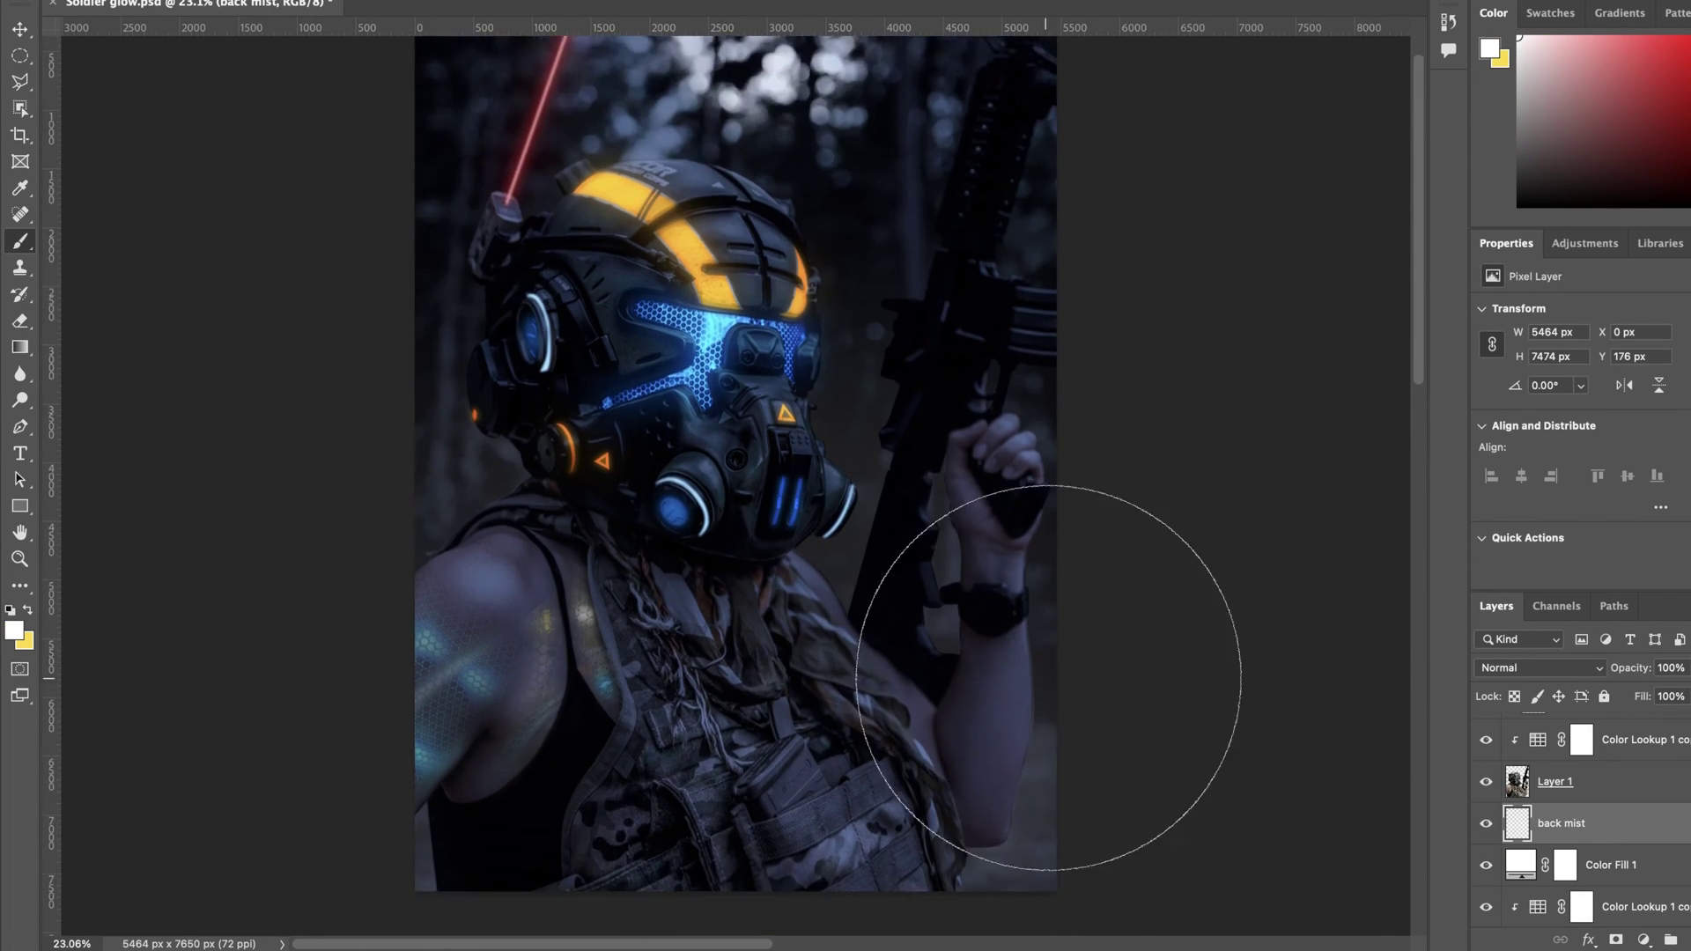
{"action": "key", "text": "super+minus"}
{"action": "key", "text": "super+plus"}
{"action": "key", "text": "super+plus"}
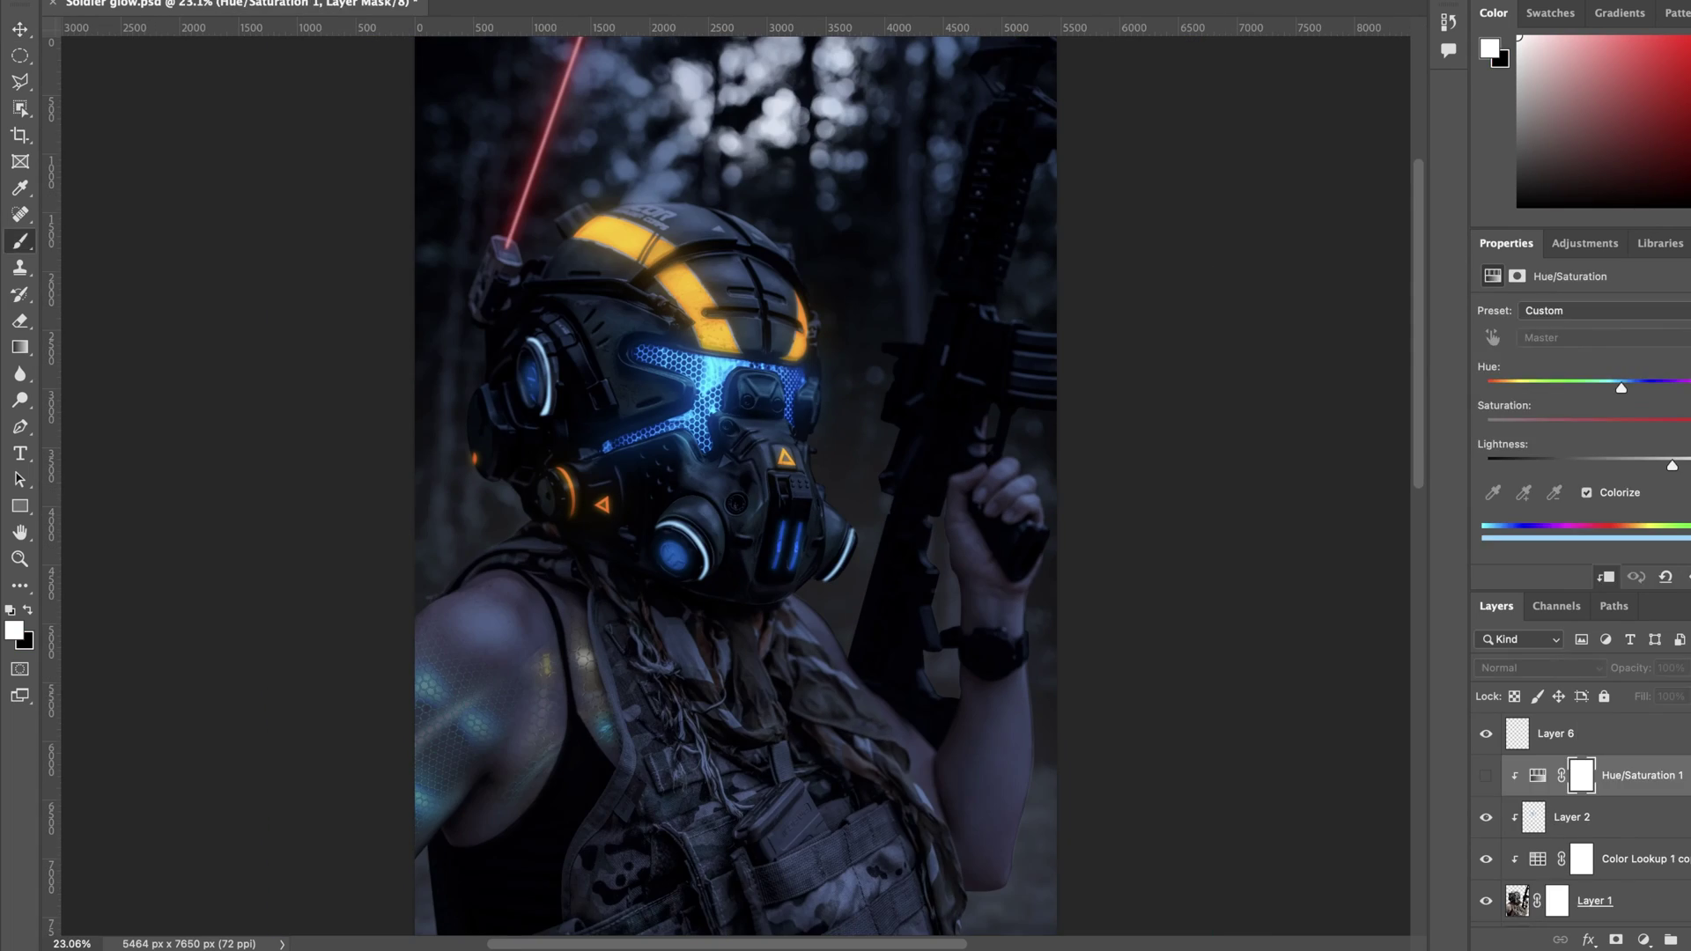
Step: Add a clipped Exposure adjustment layer above Hue/Saturation 1 and invert its mask to black
{"action": "left_click", "coordinate": [1643, 940]}
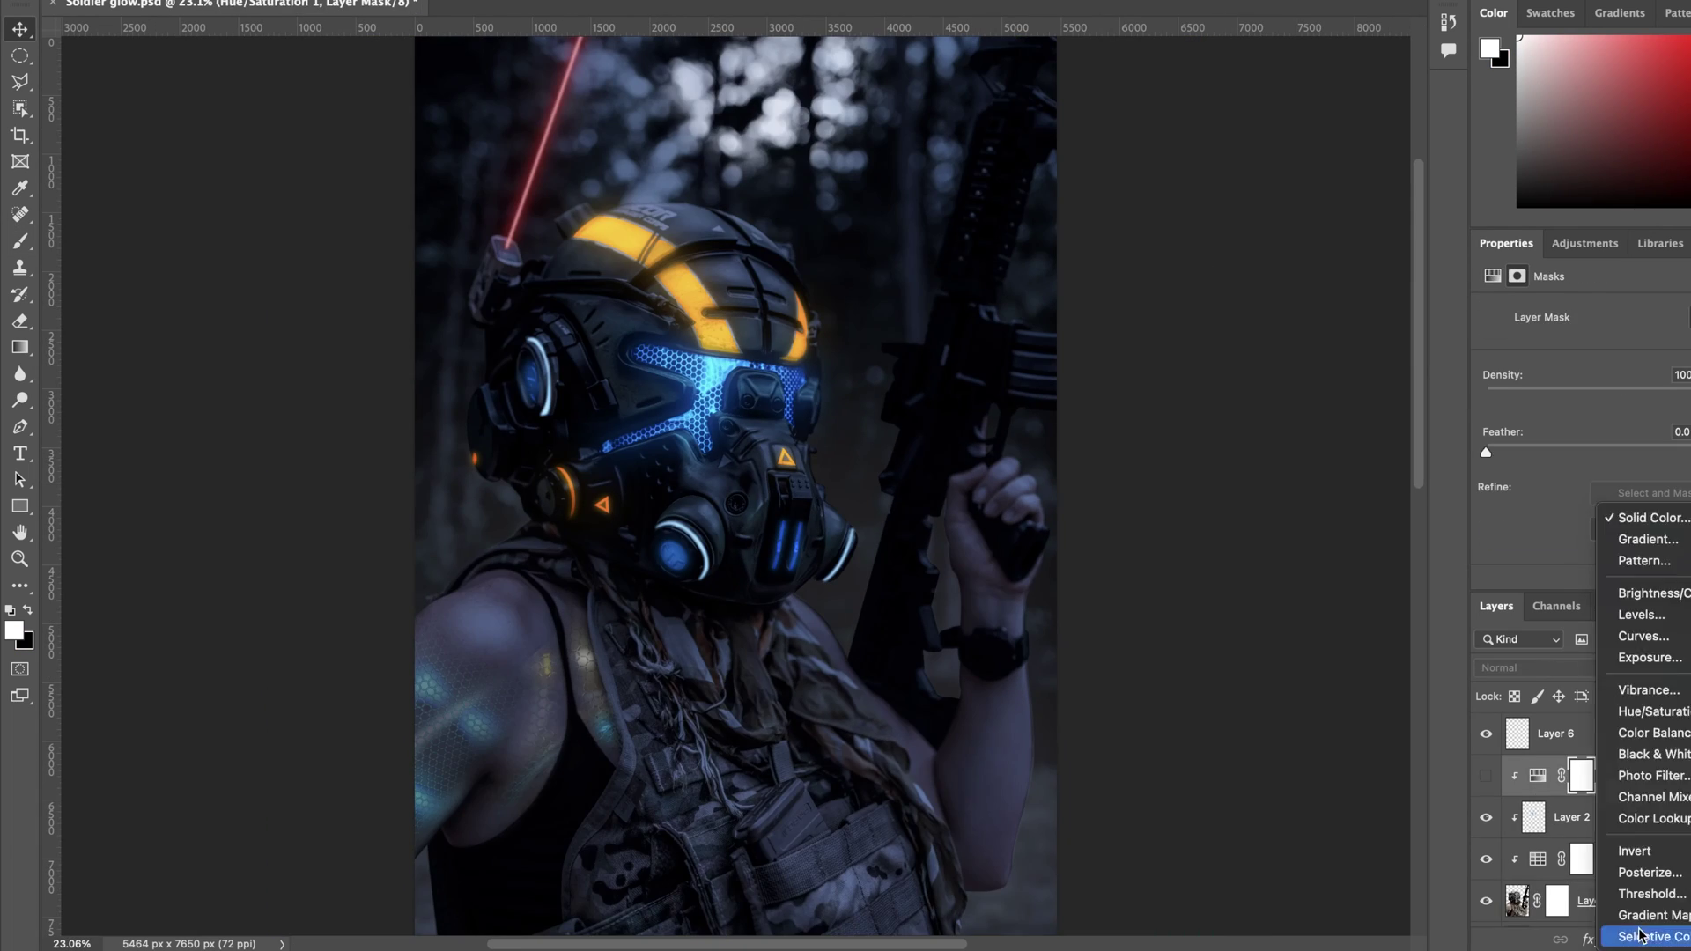
{"action": "left_click", "coordinate": [1642, 661]}
{"action": "key", "text": "ctrl+i"}
{"action": "key", "text": "z"}
{"action": "left_click", "coordinate": [982, 850]}
{"action": "key", "text": "b"}
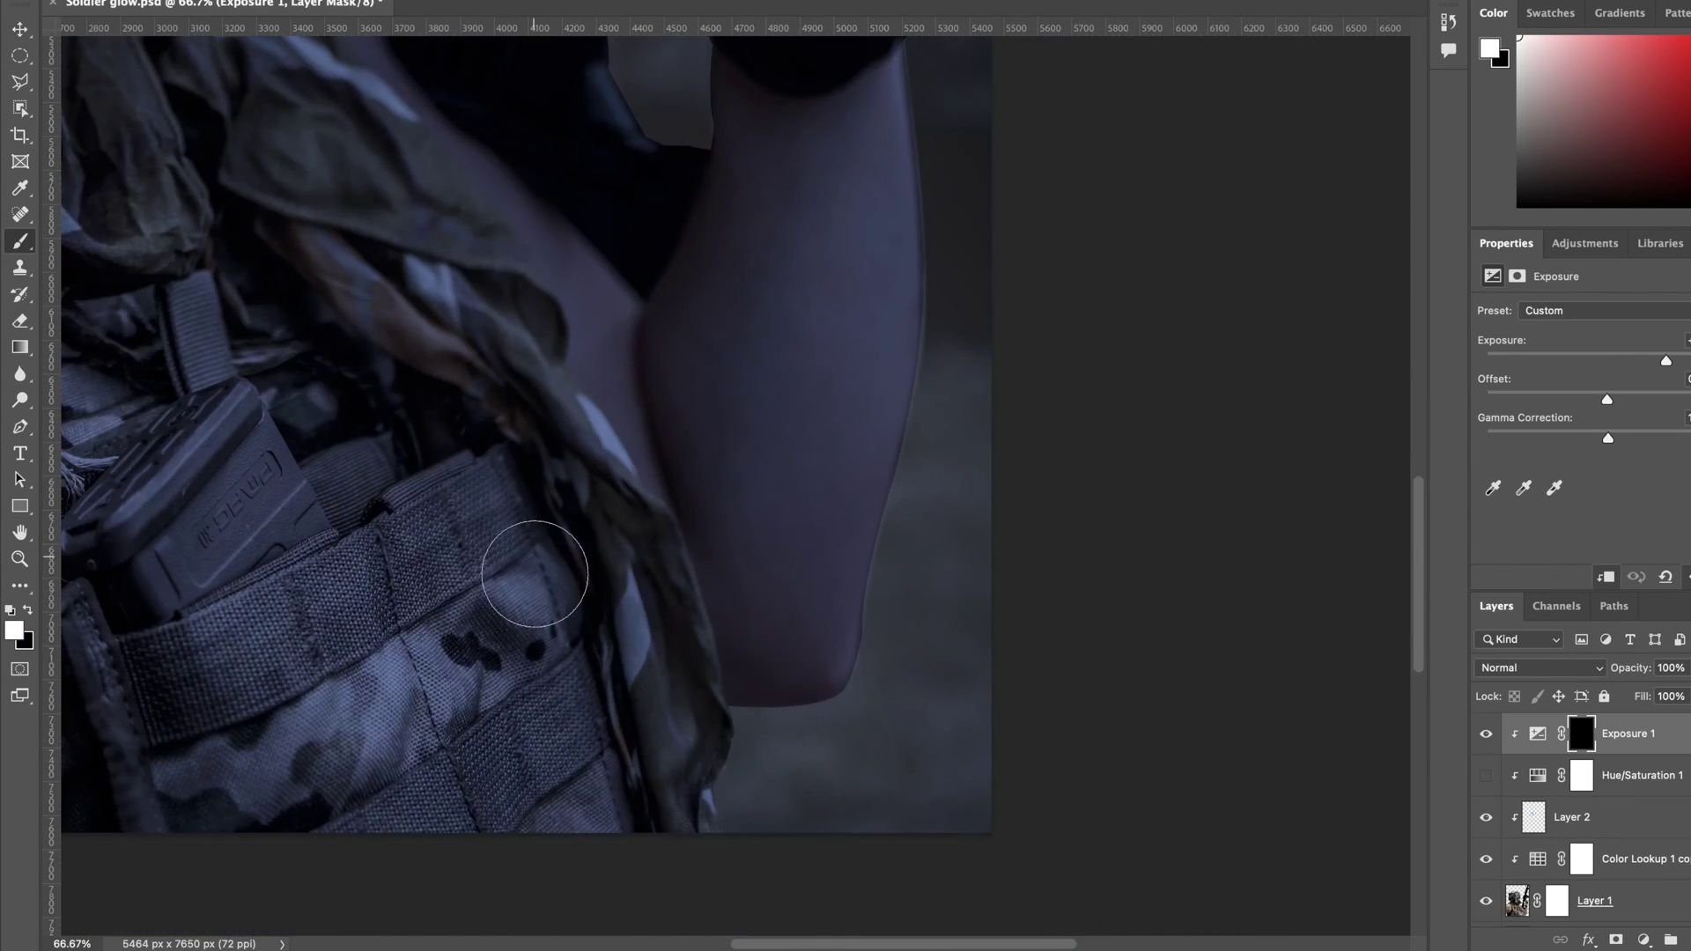
Step: Paint white on the Exposure mask to brighten the rim along the elbow and the forearm's outer edge
{"action": "key", "text": "super+plus"}
{"action": "left_click_drag", "start_coordinate": [874, 797], "coordinate": [740, 819]}
{"action": "key", "text": "bracketright"}
{"action": "key", "text": "bracketright"}
{"action": "key", "text": "bracketright"}
{"action": "key", "text": "bracketright"}
{"action": "key", "text": "bracketright"}
{"action": "key", "text": "bracketright"}
{"action": "left_click_drag", "start_coordinate": [1029, 231], "coordinate": [930, 749]}
{"action": "scroll", "coordinate": [1021, 536], "scroll_direction": "up", "scroll_amount": 2}
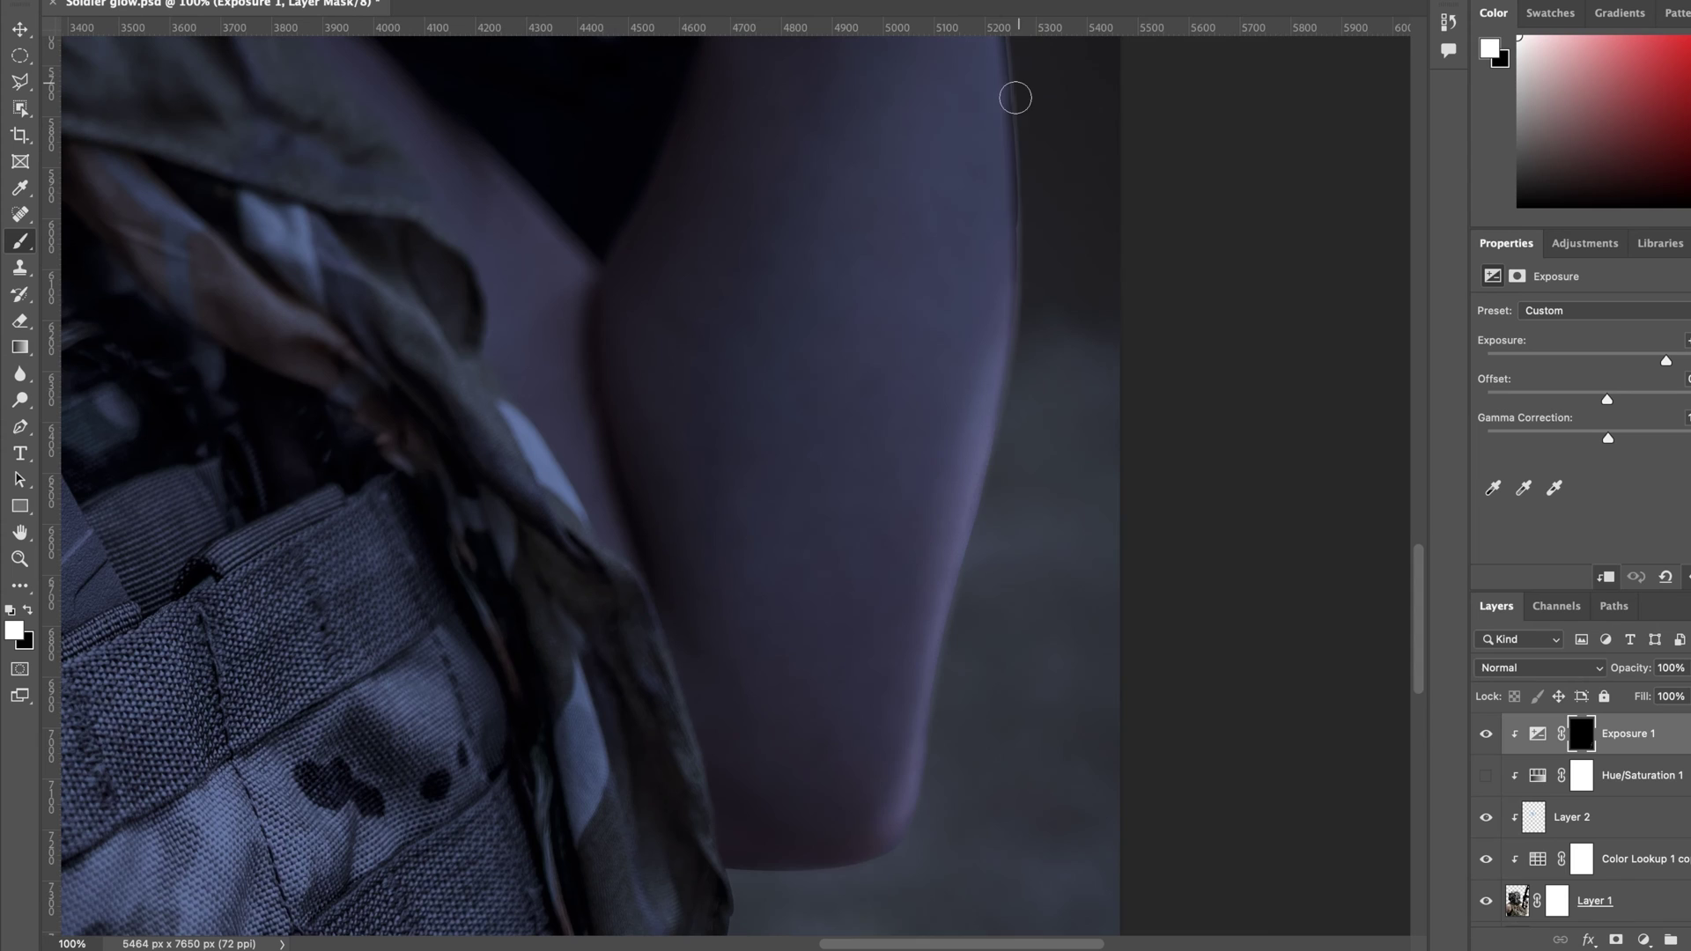
Step: Continue the Exposure rim light up the outer forearm to the watch and wrist
{"action": "scroll", "coordinate": [864, 441], "scroll_direction": "up", "scroll_amount": 10}
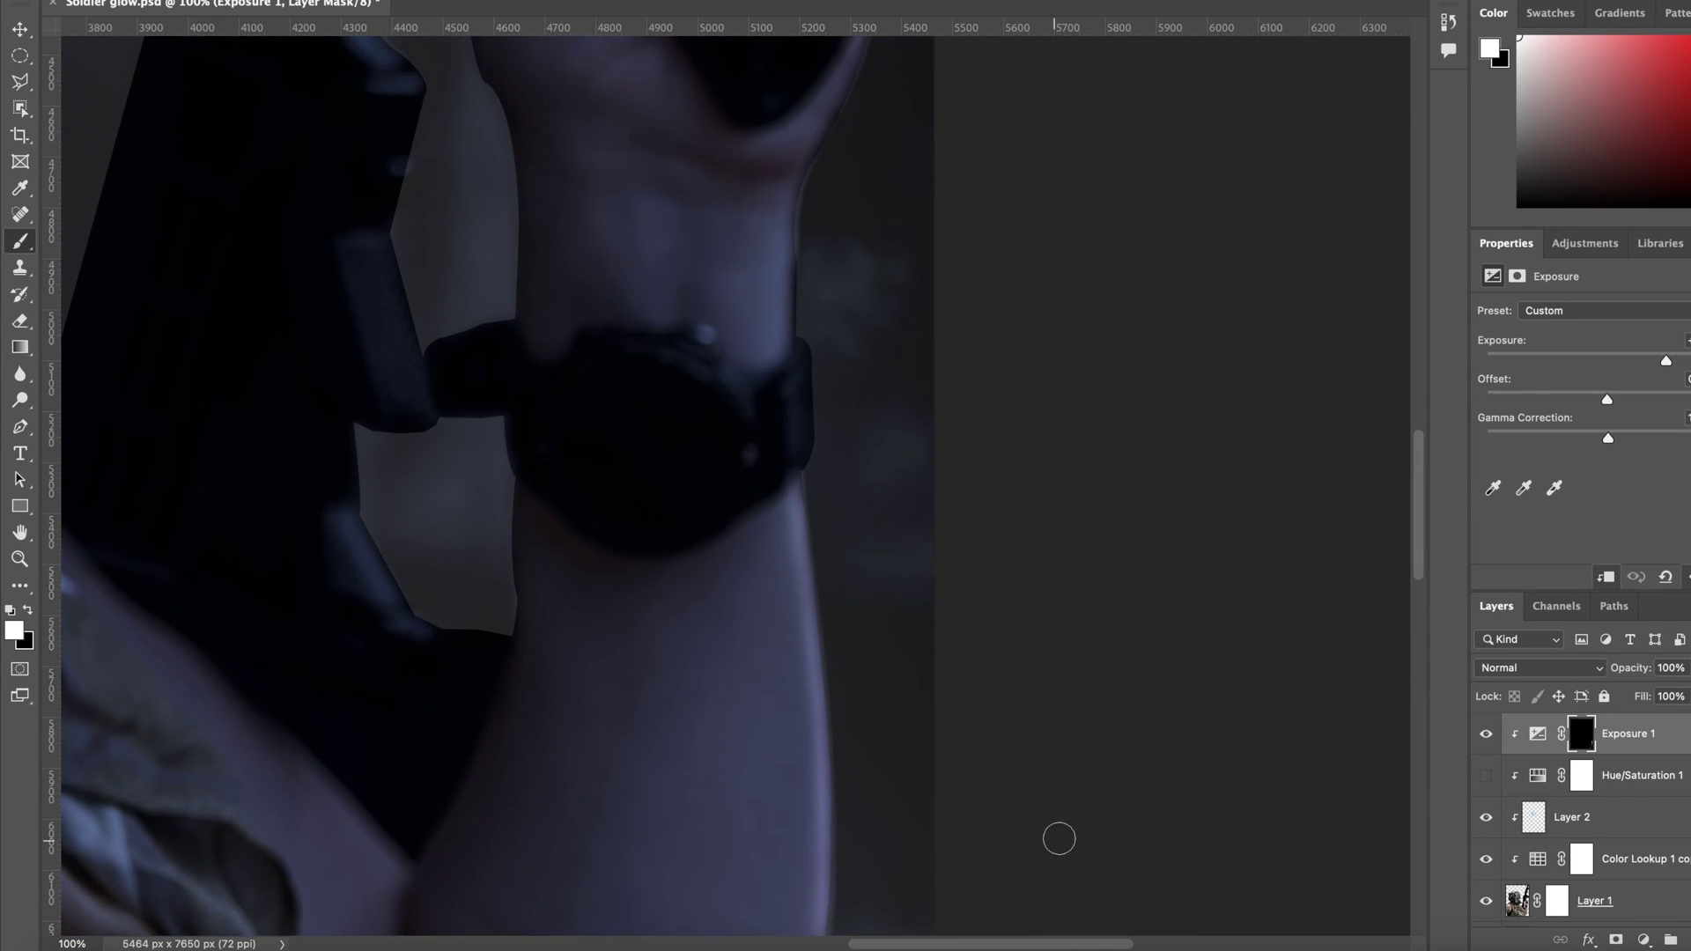
{"action": "scroll", "coordinate": [727, 513], "scroll_direction": "up", "scroll_amount": 2}
{"action": "key", "text": "bracketright"}
{"action": "key", "text": "bracketright"}
{"action": "key", "text": "bracketright"}
{"action": "key", "text": "bracketright"}
{"action": "left_click_drag", "start_coordinate": [757, 212], "coordinate": [759, 321]}
{"action": "left_click_drag", "start_coordinate": [760, 193], "coordinate": [746, 567]}
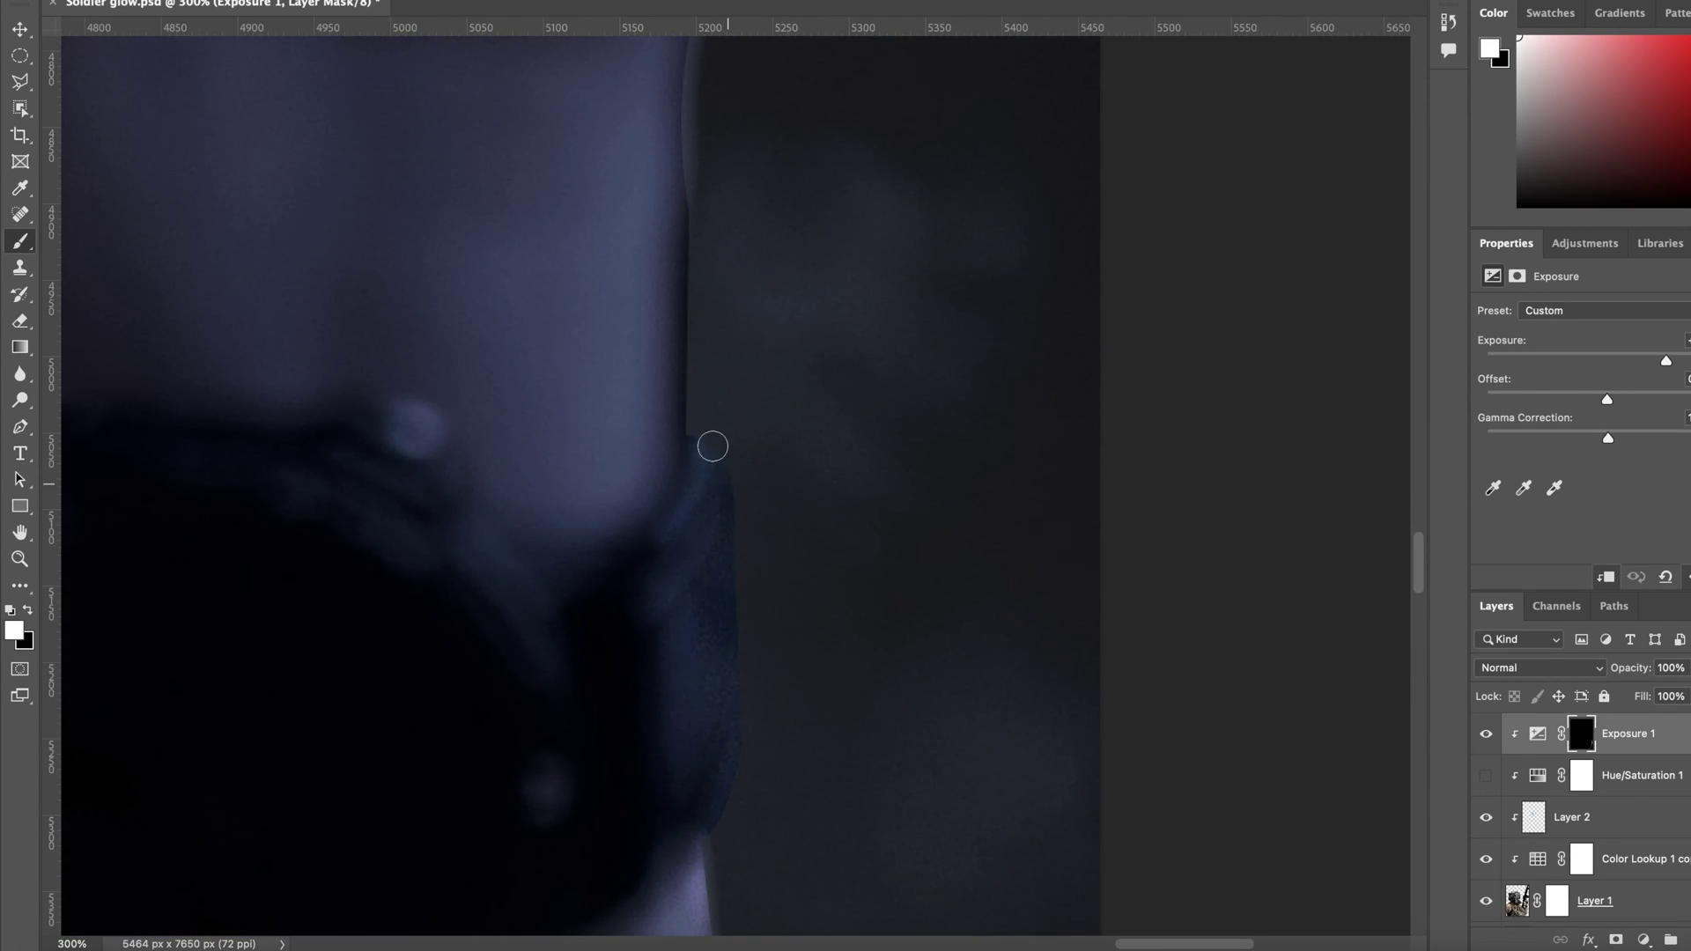
Step: Brighten the outer edges of the watch strap and wrist on the Exposure mask, and compare with the adjustment hidden
{"action": "key", "text": "bracketright"}
{"action": "key", "text": "bracketright"}
{"action": "key", "text": "bracketright"}
{"action": "key", "text": "bracketright"}
{"action": "key", "text": "bracketright"}
{"action": "left_click_drag", "start_coordinate": [702, 445], "coordinate": [704, 211]}
{"action": "left_click_drag", "start_coordinate": [707, 295], "coordinate": [661, 717]}
{"action": "scroll", "coordinate": [661, 564], "scroll_direction": "down", "scroll_amount": 8}
{"action": "left_click", "coordinate": [1486, 735]}
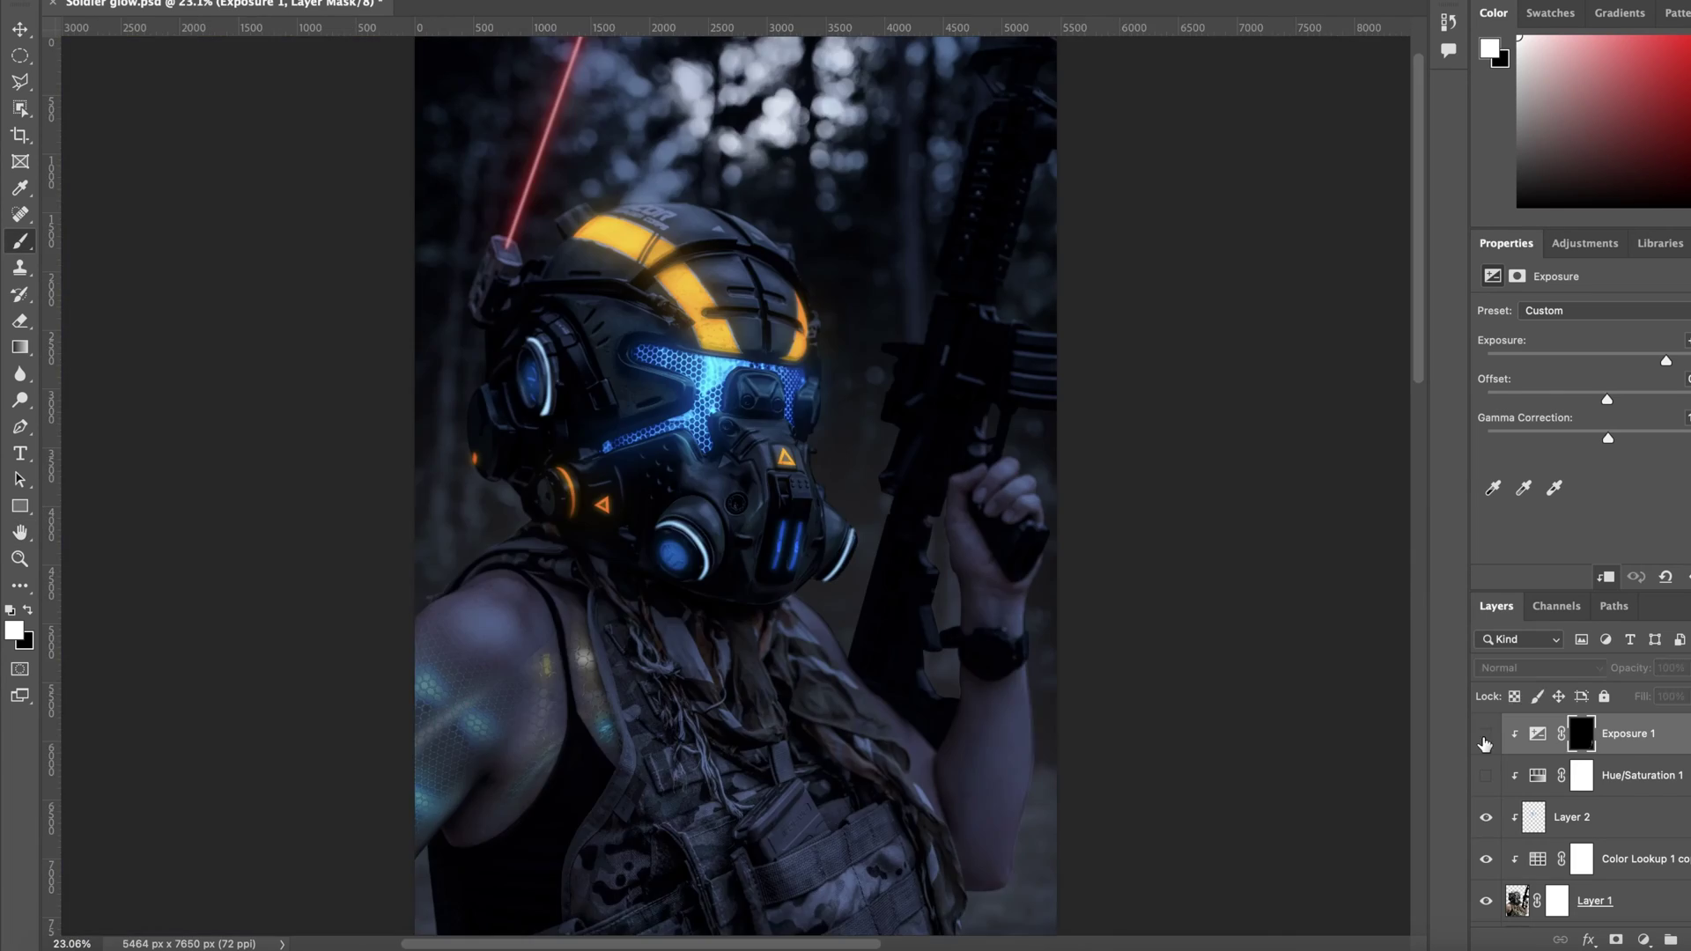
{"action": "left_click", "coordinate": [1486, 734]}
{"action": "scroll", "coordinate": [793, 520], "scroll_direction": "up", "scroll_amount": 6}
{"action": "left_click_drag", "start_coordinate": [423, 334], "coordinate": [652, 492]}
{"action": "key", "text": "super+z"}
Step: Paint an Exposure rim highlight along the far shoulder's edge between the mask and the rifle
{"action": "left_click", "coordinate": [1581, 738]}
{"action": "scroll", "coordinate": [793, 564], "scroll_direction": "down", "scroll_amount": 8}
{"action": "scroll", "coordinate": [1586, 819], "scroll_direction": "up", "scroll_amount": 3}
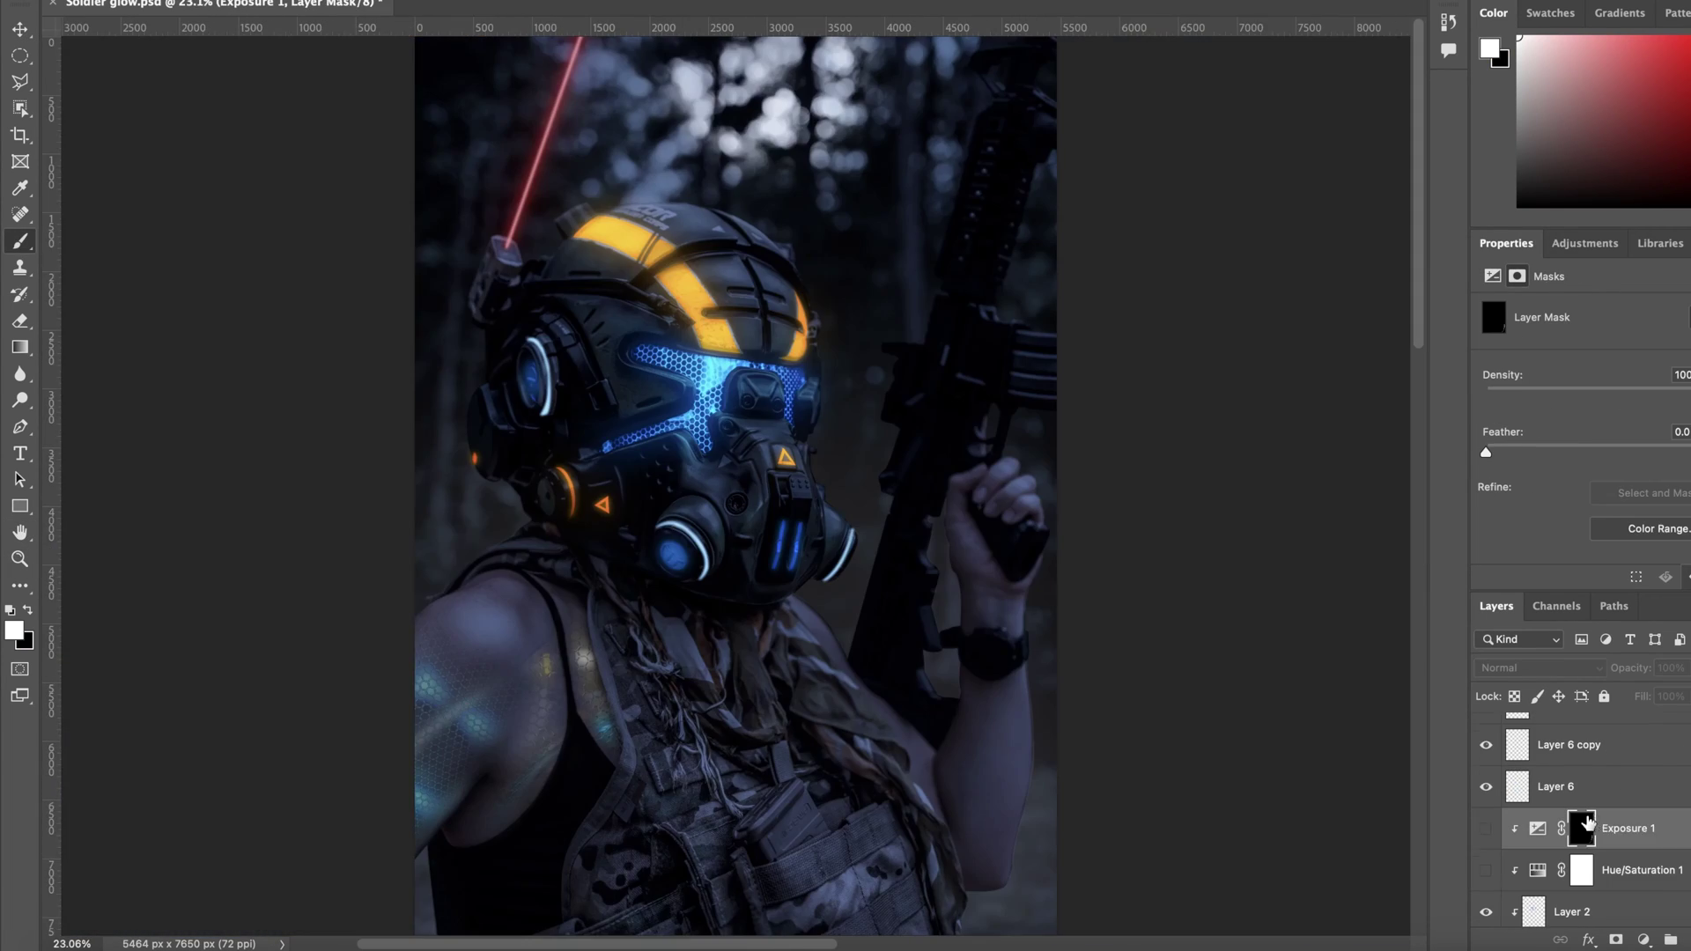
{"action": "scroll", "coordinate": [731, 519], "scroll_direction": "up", "scroll_amount": 8}
{"action": "left_click_drag", "start_coordinate": [626, 419], "coordinate": [520, 340]}
{"action": "key", "text": "bracketright"}
{"action": "key", "text": "bracketright"}
{"action": "key", "text": "bracketright"}
{"action": "key", "text": "bracketright"}
{"action": "key", "text": "bracketright"}
{"action": "key", "text": "bracketright"}
{"action": "left_click_drag", "start_coordinate": [564, 401], "coordinate": [895, 736]}
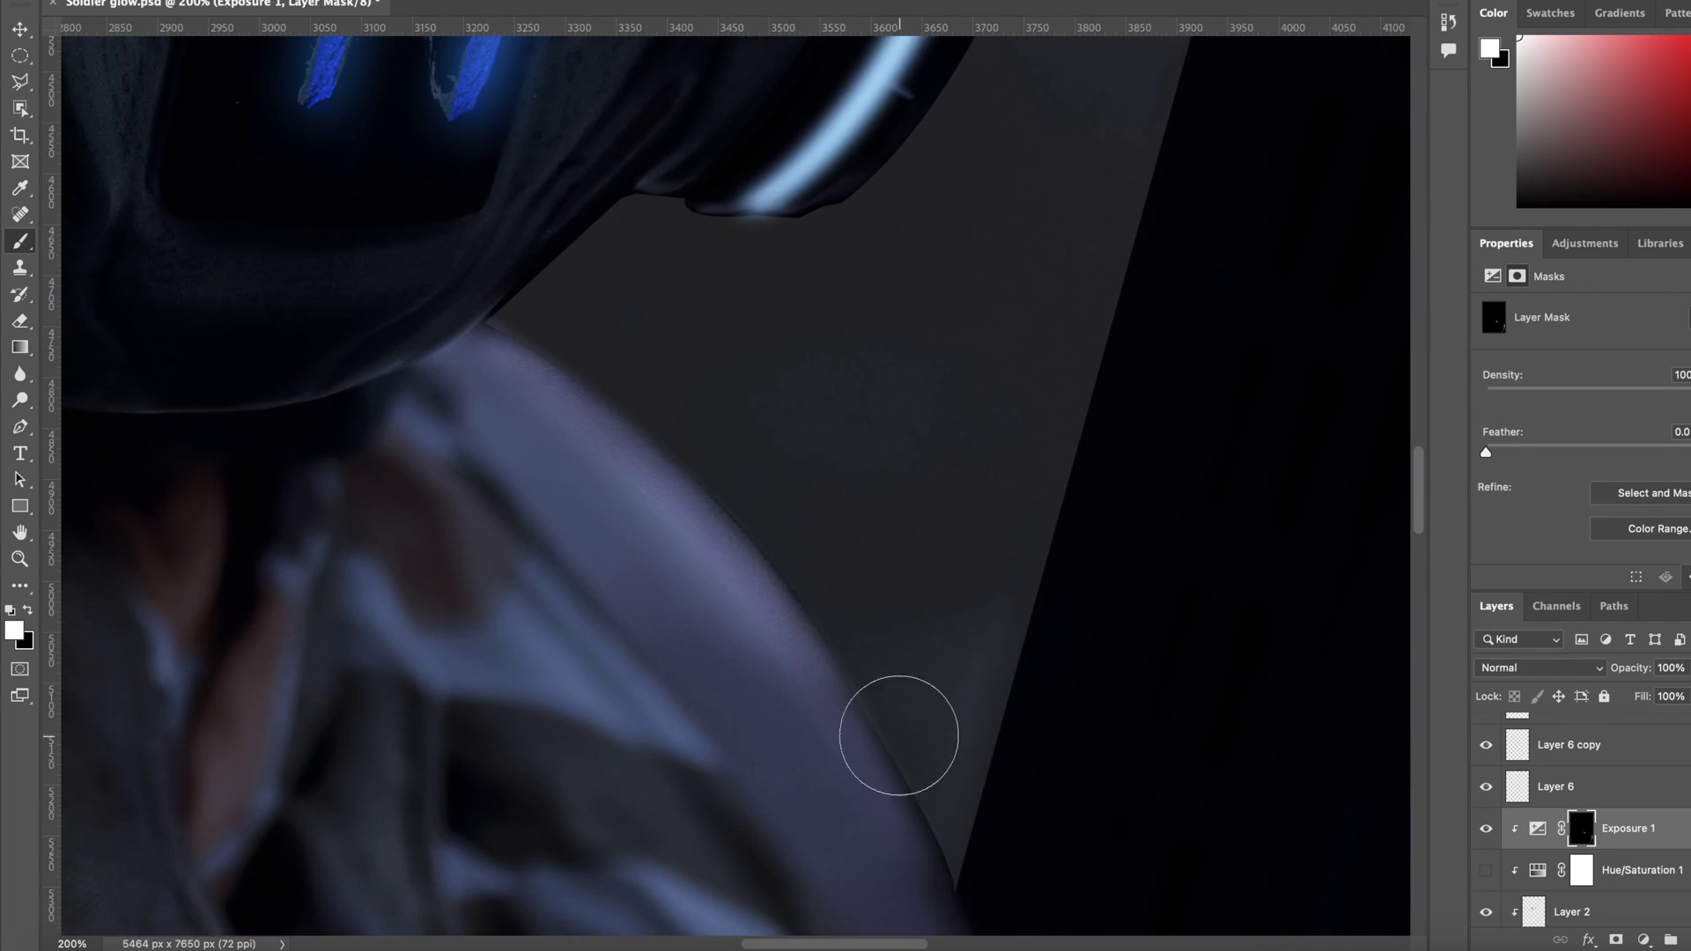
Step: Widen and soften the far shoulder's rim highlight with a larger brush on the Exposure mask
{"action": "key", "text": "h"}
{"action": "left_click_drag", "start_coordinate": [1043, 628], "coordinate": [1045, 635]}
{"action": "left_click_drag", "start_coordinate": [798, 590], "coordinate": [859, 718]}
{"action": "key", "text": "bracketleft"}
{"action": "key", "text": "bracketleft"}
{"action": "key", "text": "bracketleft"}
{"action": "key", "text": "bracketleft"}
{"action": "key", "text": "bracketleft"}
{"action": "key", "text": "bracketleft"}
{"action": "key", "text": "bracketright"}
{"action": "key", "text": "bracketright"}
{"action": "key", "text": "bracketright"}
{"action": "key", "text": "bracketright"}
{"action": "key", "text": "bracketright"}
{"action": "key", "text": "bracketright"}
{"action": "key", "text": "bracketright"}
{"action": "key", "text": "bracketright"}
{"action": "left_click_drag", "start_coordinate": [773, 548], "coordinate": [800, 593]}
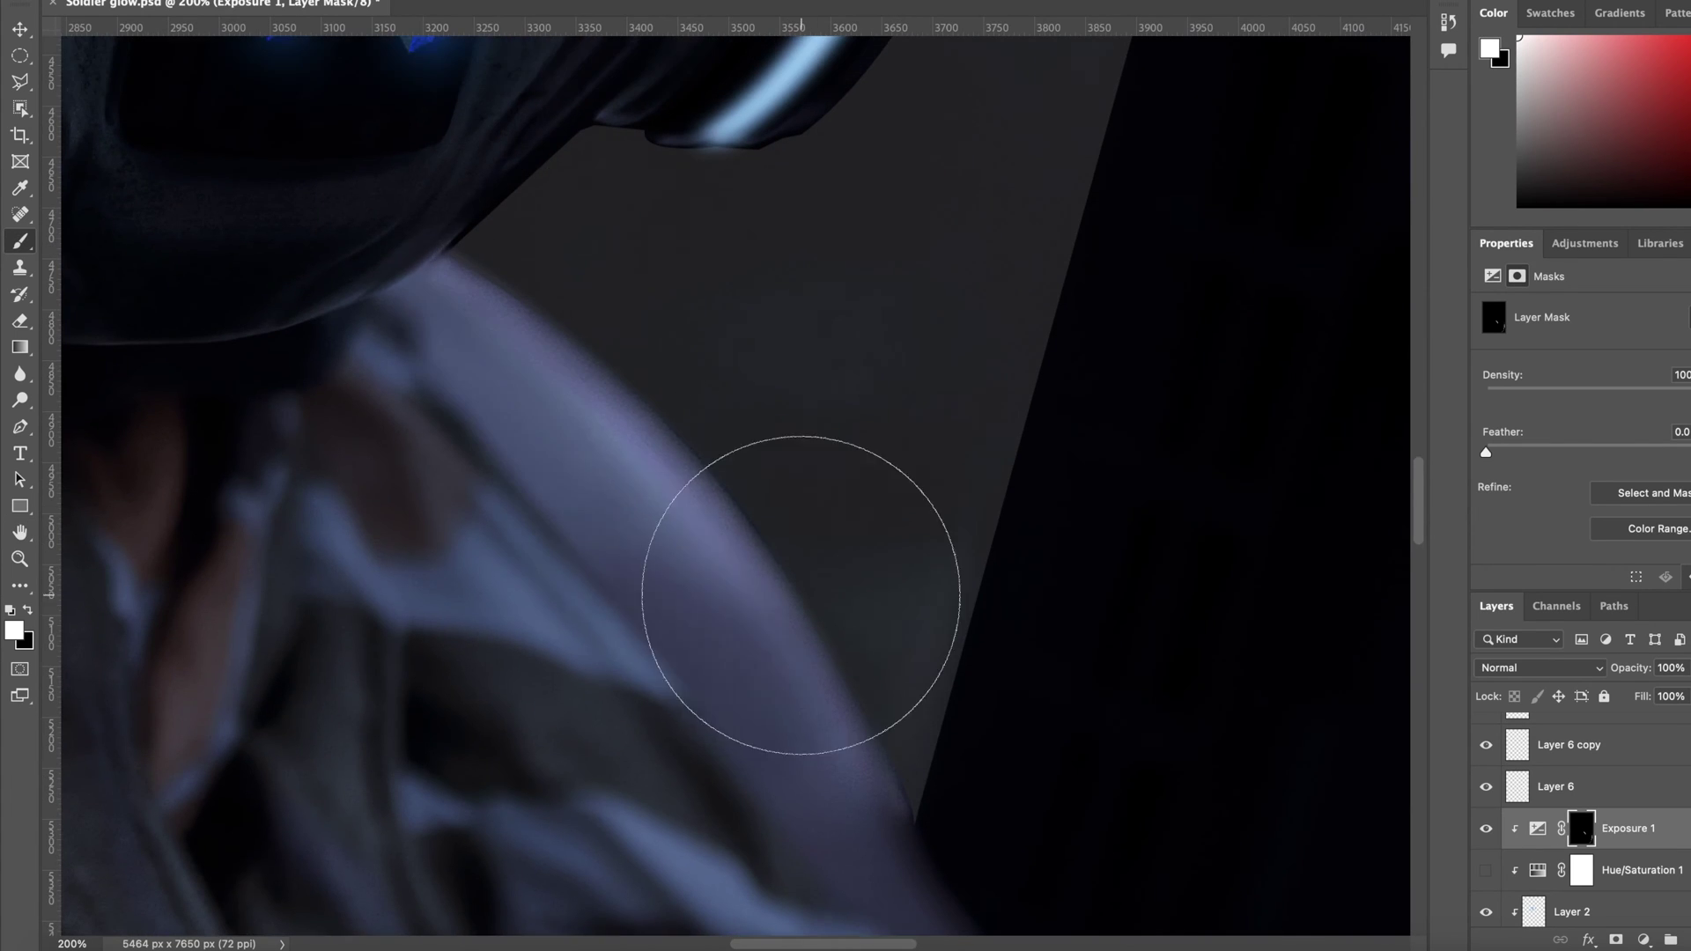
{"action": "left_click_drag", "start_coordinate": [819, 815], "coordinate": [811, 590]}
Step: Compare the raised arm and far shoulder with and without the Color Lookup adjustment above Layer 1
{"action": "key", "text": "x"}
{"action": "key", "text": "bracketleft"}
{"action": "key", "text": "bracketleft"}
{"action": "key", "text": "bracketleft"}
{"action": "key", "text": "bracketleft"}
{"action": "key", "text": "bracketleft"}
{"action": "key", "text": "super+minus"}
{"action": "mouse_move", "coordinate": [1233, 864]}
{"action": "left_mouse_down"}
{"action": "mouse_move", "coordinate": [907, 597]}
{"action": "mouse_move", "coordinate": [909, 650]}
{"action": "left_mouse_up"}
{"action": "scroll", "coordinate": [1139, 626], "scroll_direction": "up", "scroll_amount": 4}
{"action": "scroll", "coordinate": [1568, 828], "scroll_direction": "down", "scroll_amount": 3}
{"action": "left_click", "coordinate": [1486, 857]}
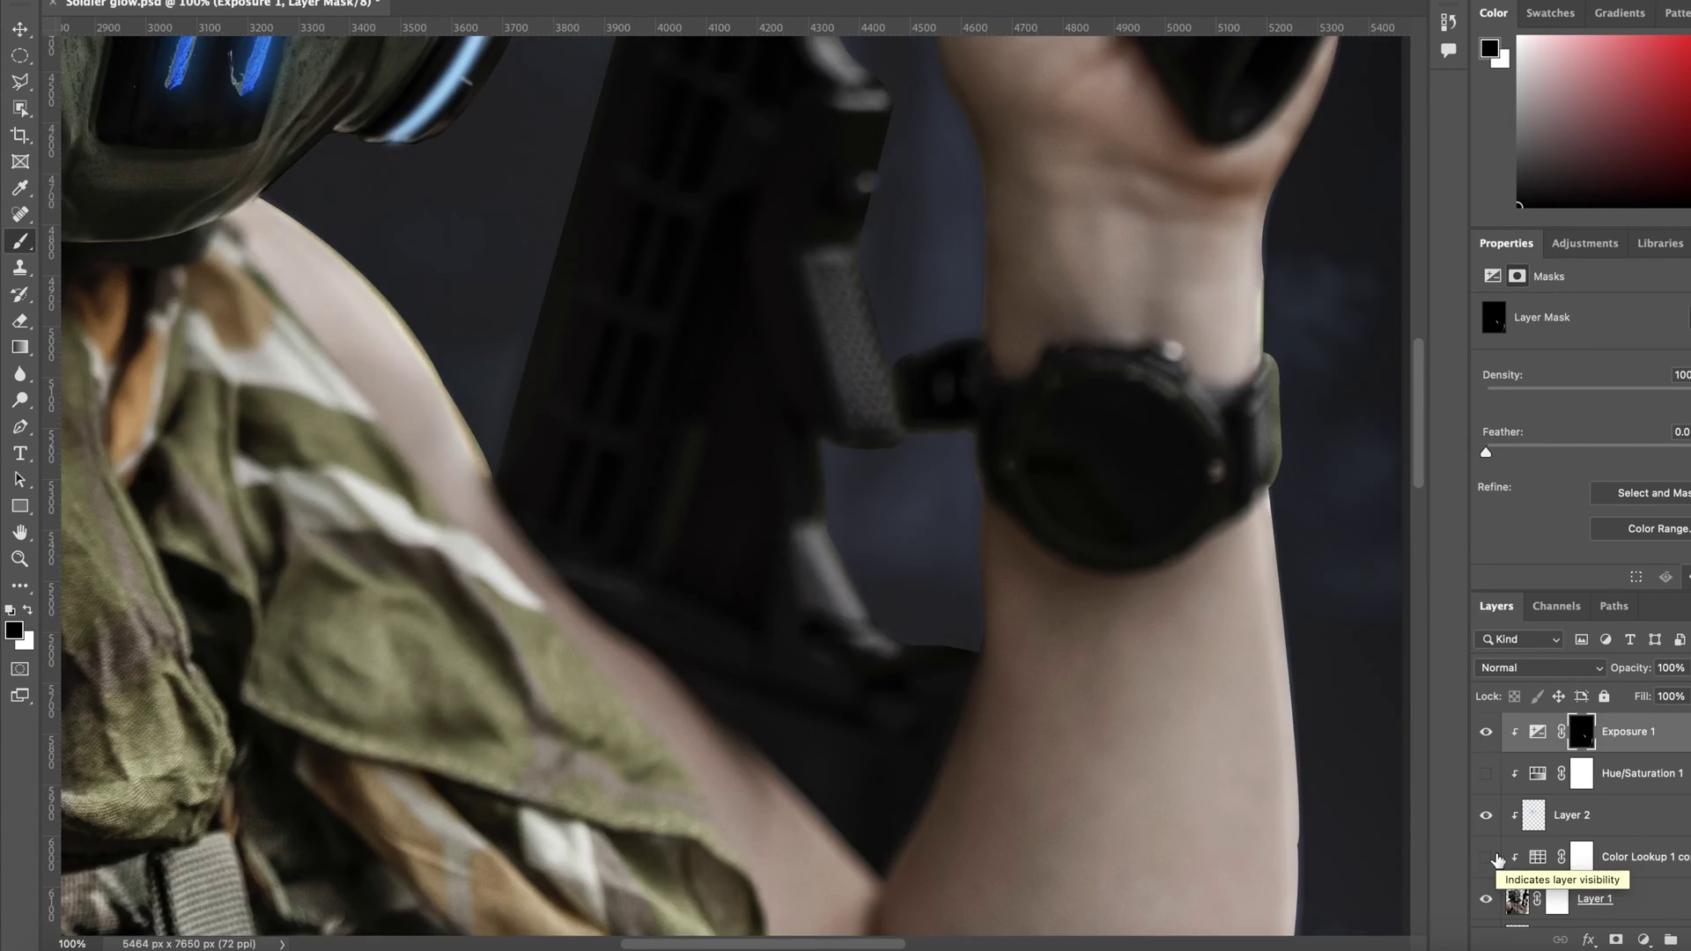
{"action": "left_click", "coordinate": [1486, 857]}
{"action": "scroll", "coordinate": [852, 630], "scroll_direction": "up", "scroll_amount": 1}
Step: Paint a thin Exposure highlight along the inner forearm's edge just below the watch
{"action": "mouse_move", "coordinate": [989, 691]}
{"action": "left_mouse_down"}
{"action": "mouse_move", "coordinate": [778, 737]}
{"action": "mouse_move", "coordinate": [754, 722]}
{"action": "left_mouse_up"}
{"action": "left_click", "coordinate": [778, 737], "text": "super"}
{"action": "key", "text": "bracketleft"}
{"action": "key", "text": "bracketleft"}
{"action": "key", "text": "bracketleft"}
{"action": "key", "text": "bracketleft"}
{"action": "key", "text": "bracketleft"}
{"action": "key", "text": "bracketleft"}
{"action": "key", "text": "bracketleft"}
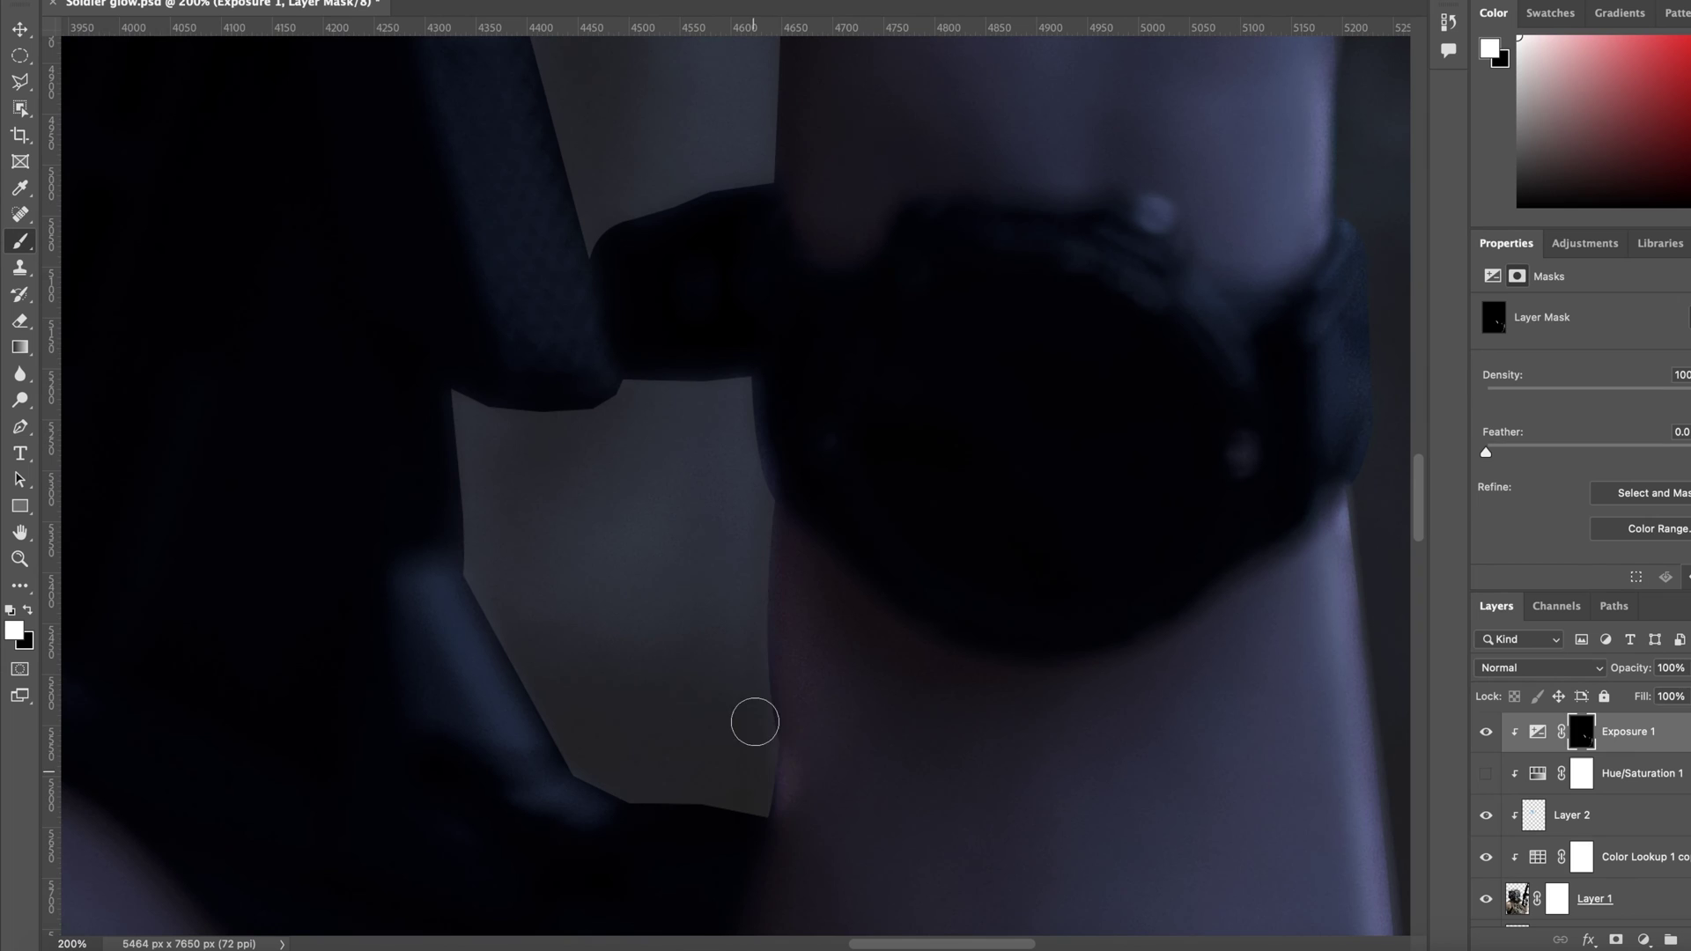
Step: Trim the inner forearm's edge beside the watch with black on Layer 1's mask
{"action": "left_click", "coordinate": [1557, 899]}
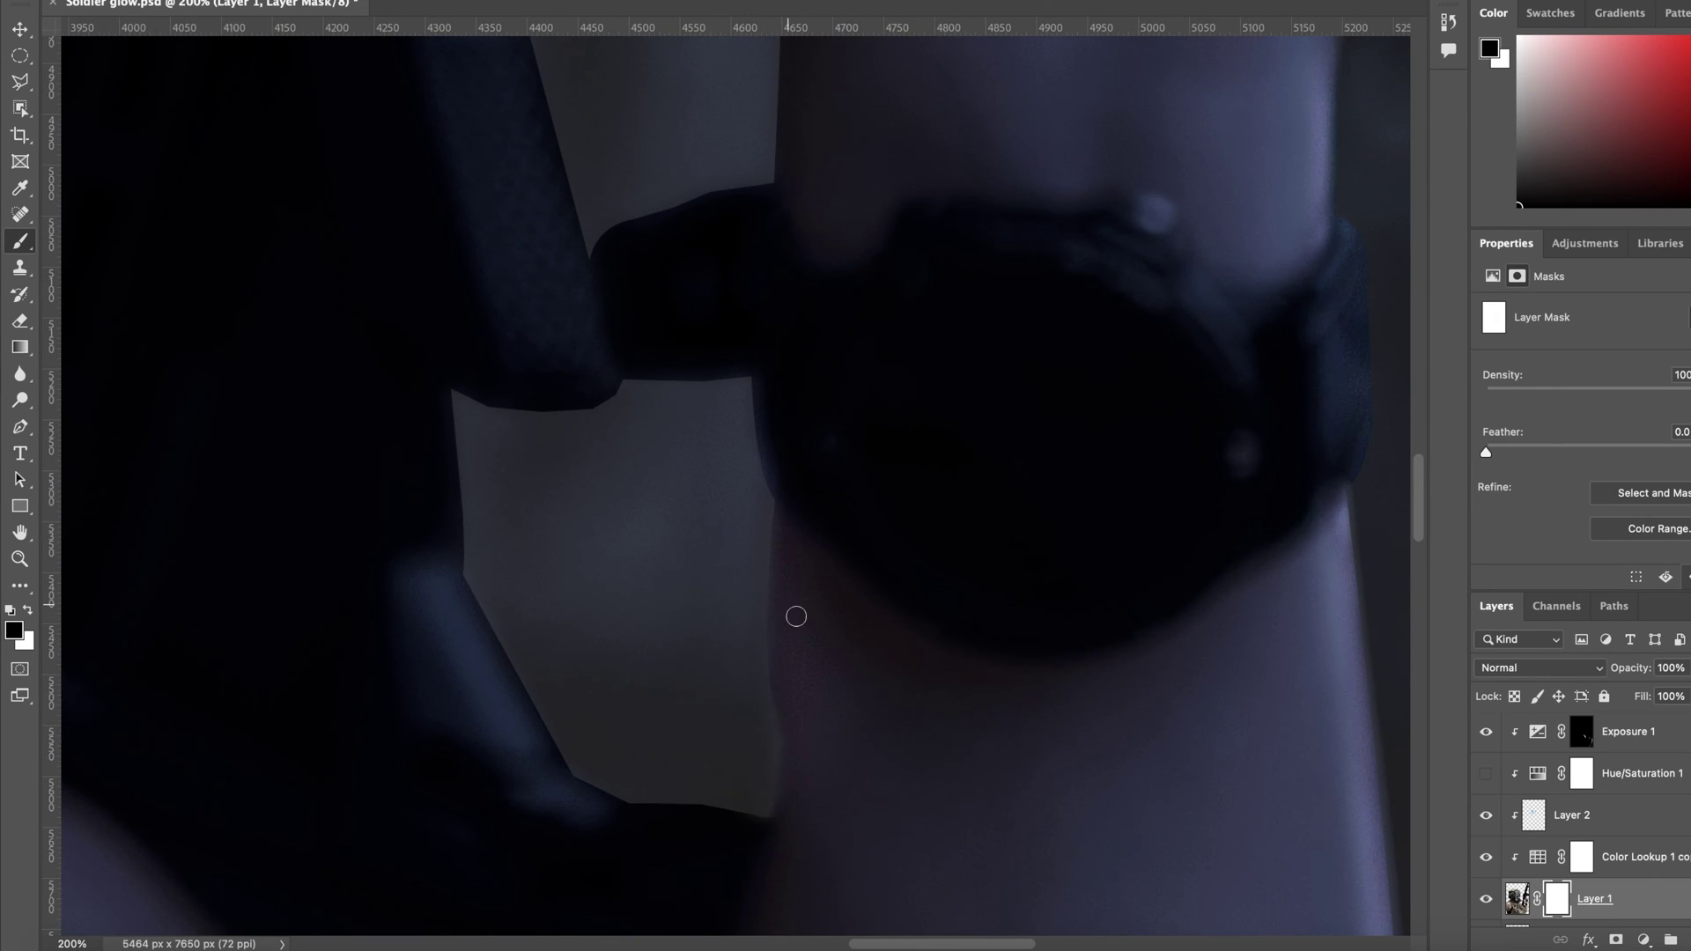
{"action": "scroll", "coordinate": [797, 616], "scroll_direction": "up", "scroll_amount": 10}
{"action": "key", "text": "bracketright"}
{"action": "key", "text": "bracketright"}
{"action": "key", "text": "bracketright"}
{"action": "key", "text": "bracketright"}
{"action": "scroll", "coordinate": [683, 714], "scroll_direction": "down", "scroll_amount": 12}
Step: Strengthen the inner forearm's rim highlight on the Exposure mask and check it in the whole image
{"action": "left_click", "coordinate": [1582, 733]}
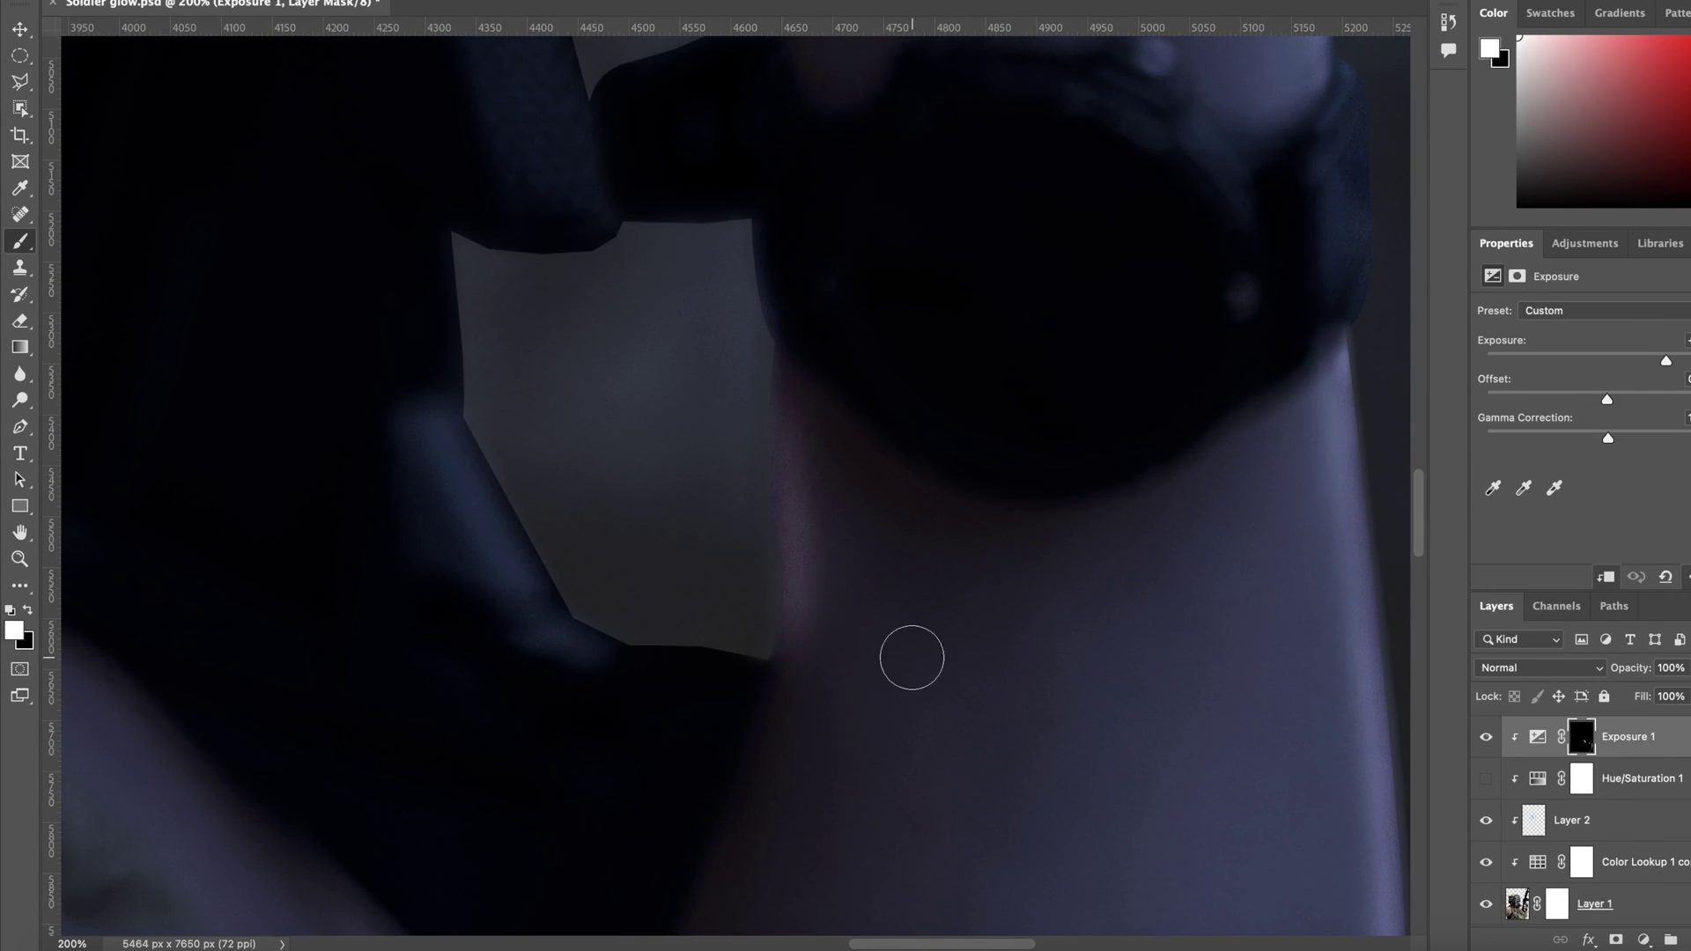
{"action": "key", "text": "super+0"}
{"action": "left_click", "coordinate": [1582, 736]}
{"action": "left_click", "coordinate": [990, 691], "text": "super"}
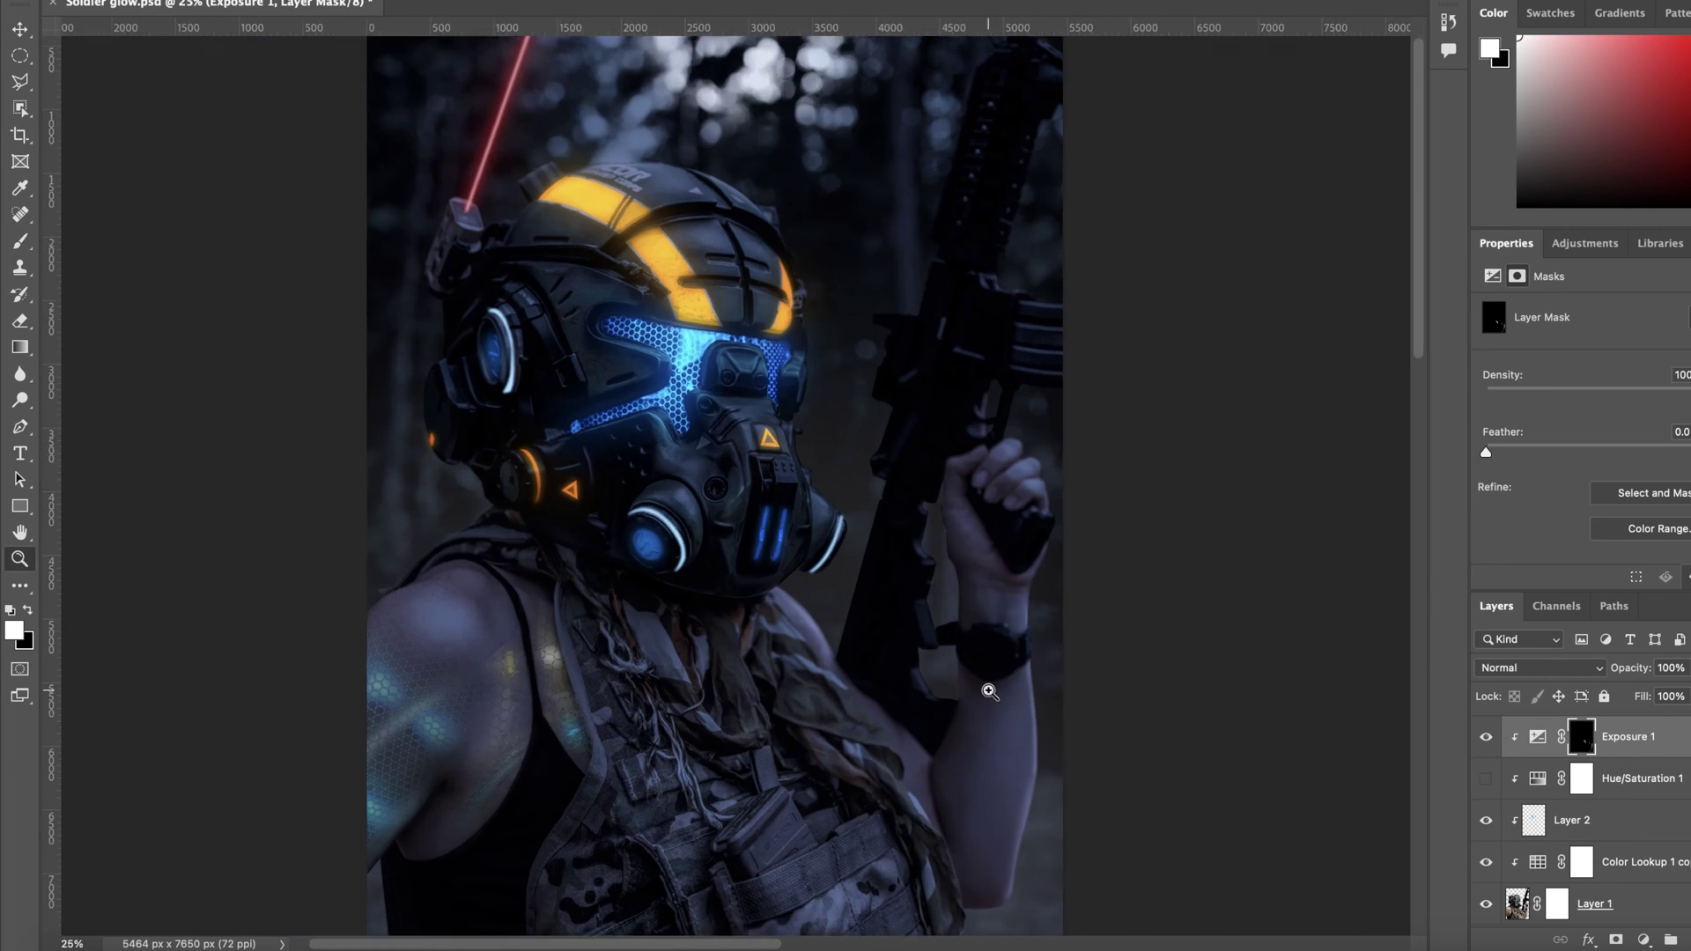
Step: Paint the Exposure rim highlight along the inner edge of the watch
{"action": "left_click", "coordinate": [989, 690], "text": "super"}
{"action": "scroll", "coordinate": [887, 540], "scroll_direction": "down", "scroll_amount": 2}
{"action": "mouse_move", "coordinate": [887, 540]}
{"action": "left_mouse_down"}
{"action": "mouse_move", "coordinate": [872, 321]}
{"action": "mouse_move", "coordinate": [669, 208]}
{"action": "left_mouse_up"}
{"action": "scroll", "coordinate": [652, 440], "scroll_direction": "up", "scroll_amount": 5}
{"action": "left_click_drag", "start_coordinate": [636, 579], "coordinate": [458, 606]}
{"action": "scroll", "coordinate": [458, 605], "scroll_direction": "right", "scroll_amount": 5}
{"action": "scroll", "coordinate": [467, 573], "scroll_direction": "down", "scroll_amount": 3}
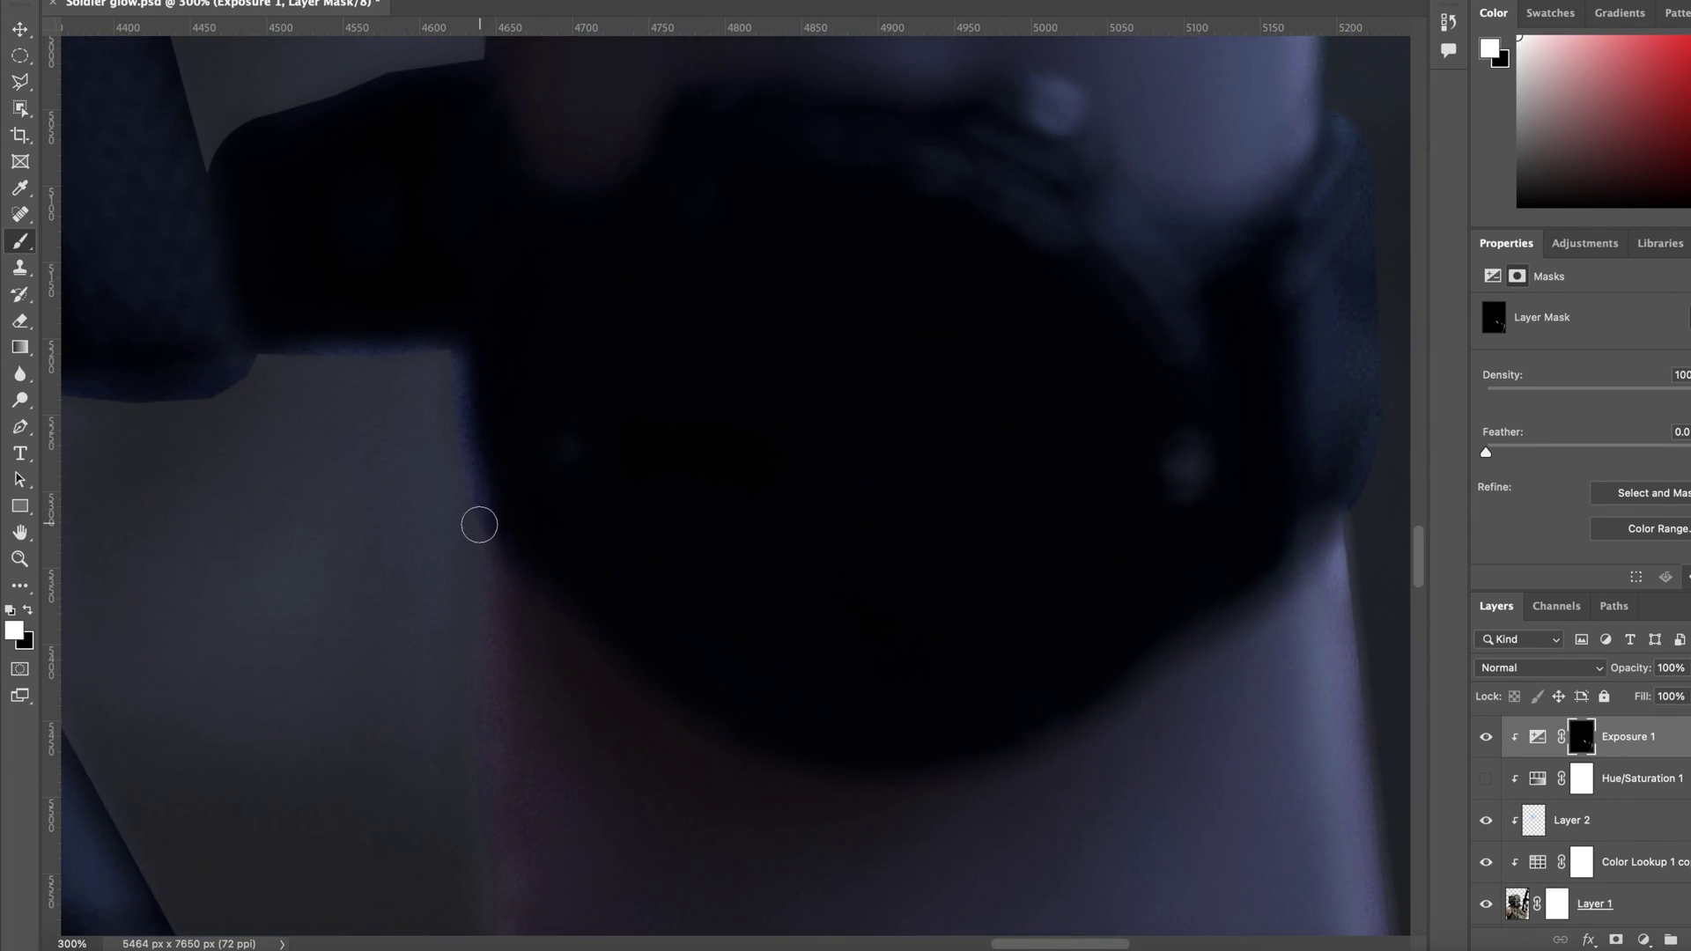
{"action": "scroll", "coordinate": [767, 705], "scroll_direction": "down", "scroll_amount": 4}
{"action": "key", "text": "super+plus"}
{"action": "key", "text": "super+plus"}
{"action": "scroll", "coordinate": [676, 664], "scroll_direction": "up", "scroll_amount": 3}
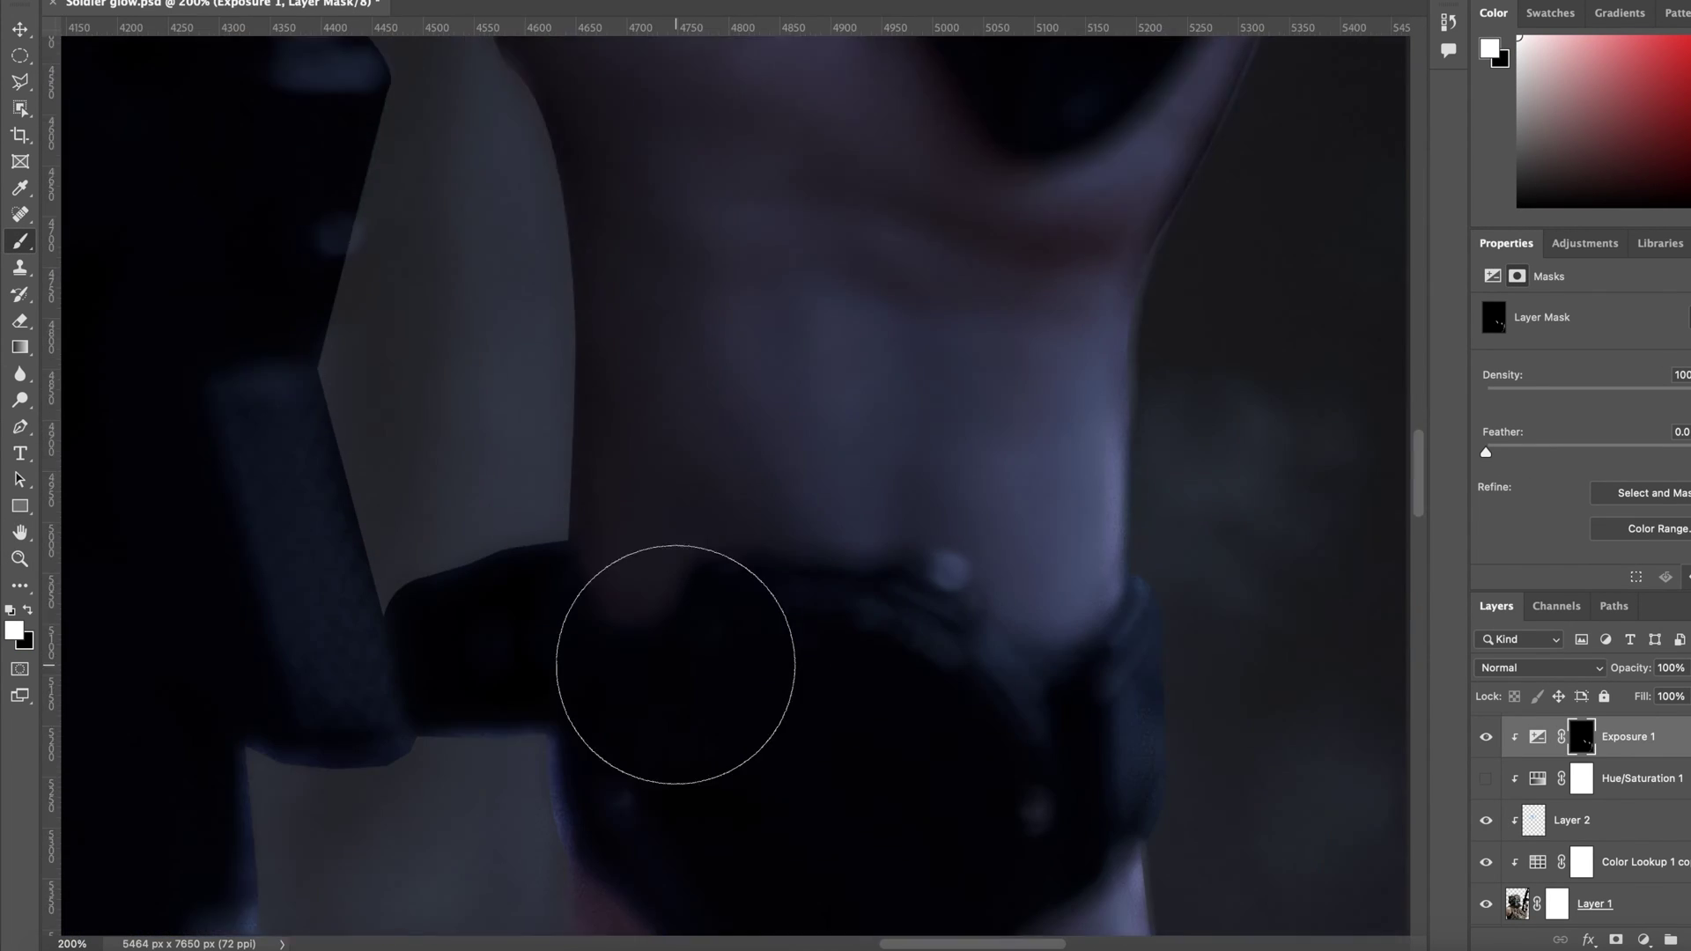
Step: Paint an Exposure highlight along the wrist's inner edge just above the watch
{"action": "scroll", "coordinate": [676, 664], "scroll_direction": "down", "scroll_amount": 4}
{"action": "key", "text": "bracketleft"}
{"action": "key", "text": "bracketleft"}
{"action": "key", "text": "bracketleft"}
{"action": "key", "text": "bracketleft"}
{"action": "key", "text": "bracketleft"}
{"action": "key", "text": "bracketleft"}
{"action": "scroll", "coordinate": [666, 645], "scroll_direction": "down", "scroll_amount": 4}
{"action": "key", "text": "bracketright"}
{"action": "key", "text": "bracketright"}
{"action": "key", "text": "bracketright"}
{"action": "key", "text": "bracketright"}
{"action": "scroll", "coordinate": [695, 438], "scroll_direction": "up", "scroll_amount": 8}
{"action": "left_click_drag", "start_coordinate": [530, 257], "coordinate": [585, 644]}
{"action": "key", "text": "bracketright"}
{"action": "key", "text": "bracketright"}
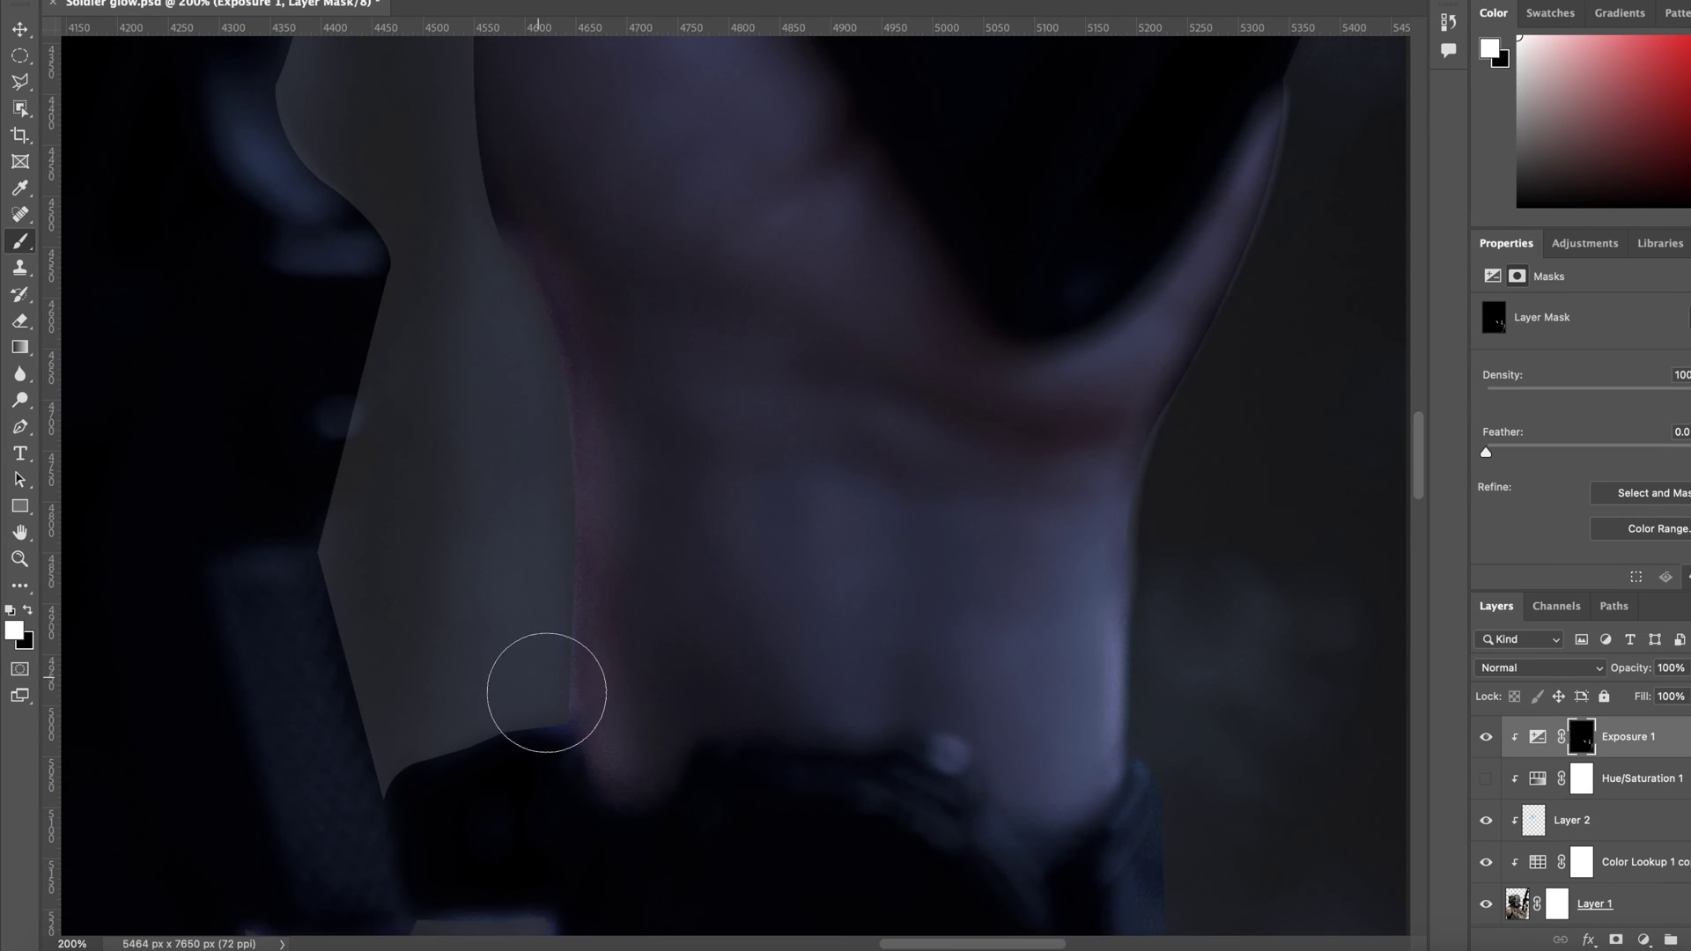
Step: Extend the Exposure rim highlight from the wrist up along the thumb side of the raised hand
{"action": "key", "text": "bracketleft"}
{"action": "key", "text": "bracketleft"}
{"action": "key", "text": "bracketleft"}
{"action": "scroll", "coordinate": [566, 608], "scroll_direction": "down", "scroll_amount": 3}
{"action": "scroll", "coordinate": [566, 608], "scroll_direction": "up", "scroll_amount": 8}
{"action": "key", "text": "bracketleft"}
{"action": "key", "text": "bracketleft"}
{"action": "scroll", "coordinate": [451, 540], "scroll_direction": "down", "scroll_amount": 4}
{"action": "key", "text": "bracketright"}
{"action": "key", "text": "bracketright"}
{"action": "key", "text": "bracketright"}
{"action": "key", "text": "bracketright"}
{"action": "key", "text": "bracketright"}
{"action": "key", "text": "bracketright"}
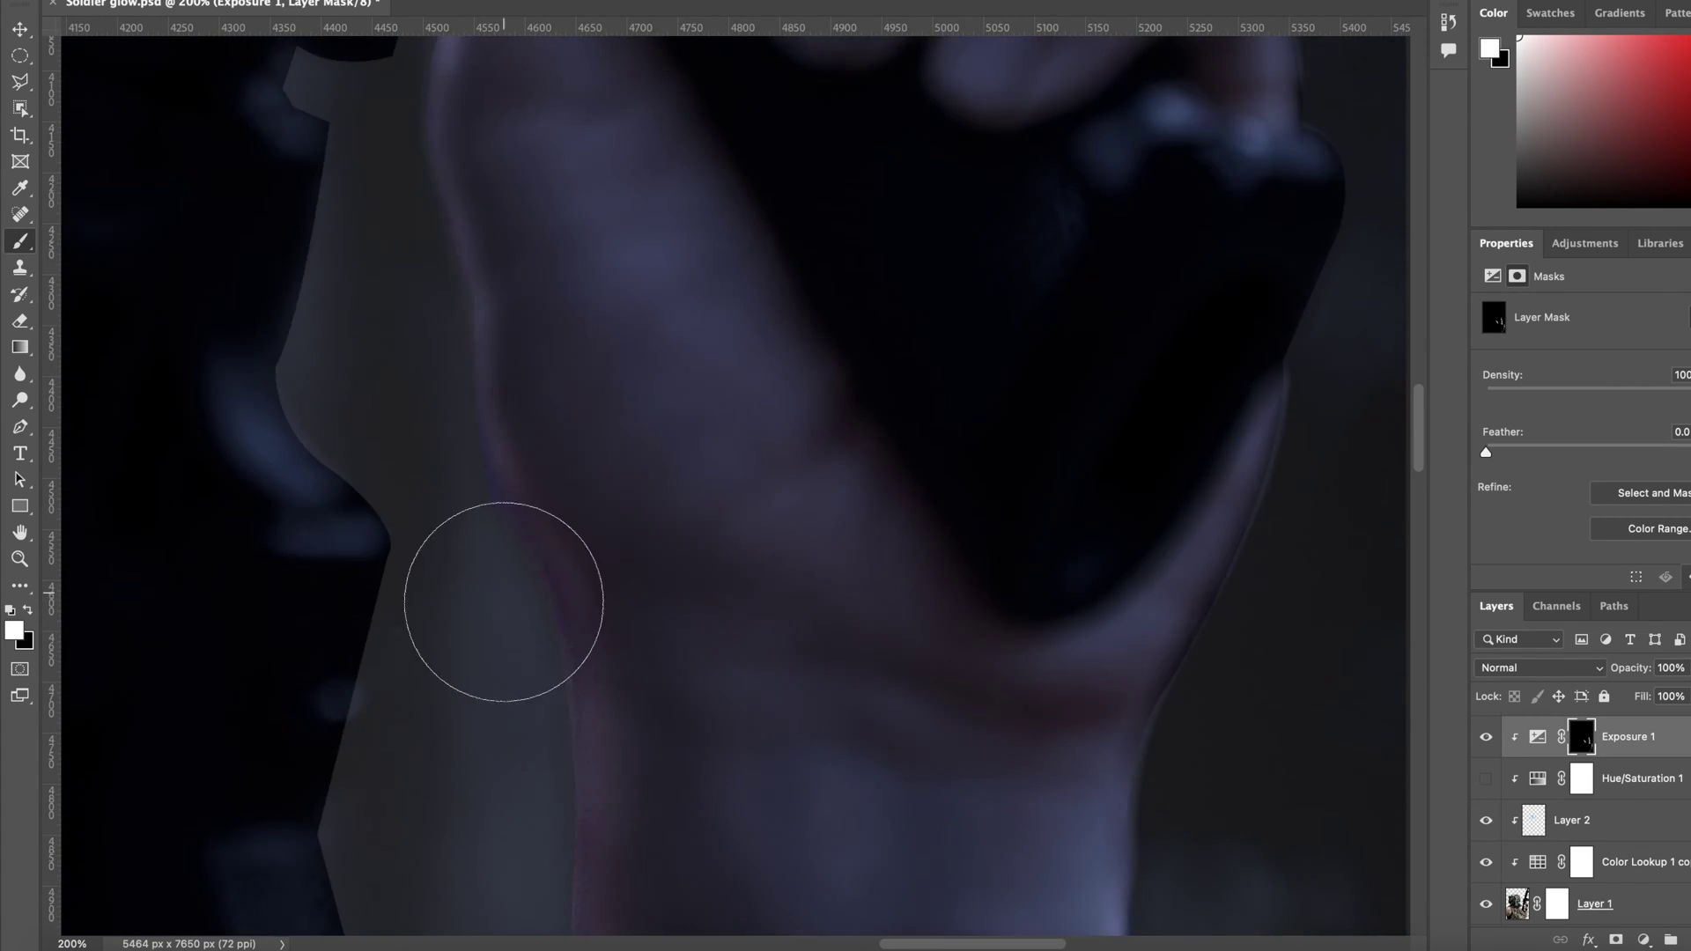
{"action": "left_click_drag", "start_coordinate": [505, 600], "coordinate": [476, 230]}
Step: Brush Exposure highlights onto the raised hand's fingertips and down the outer edge of the wrist
{"action": "key", "text": "super+0"}
{"action": "key", "text": "super+plus"}
{"action": "key", "text": "super+plus"}
{"action": "key", "text": "super+plus"}
{"action": "key", "text": "super+plus"}
{"action": "key", "text": "super+plus"}
{"action": "key", "text": "super+plus"}
{"action": "left_click_drag", "start_coordinate": [1000, 434], "coordinate": [826, 539]}
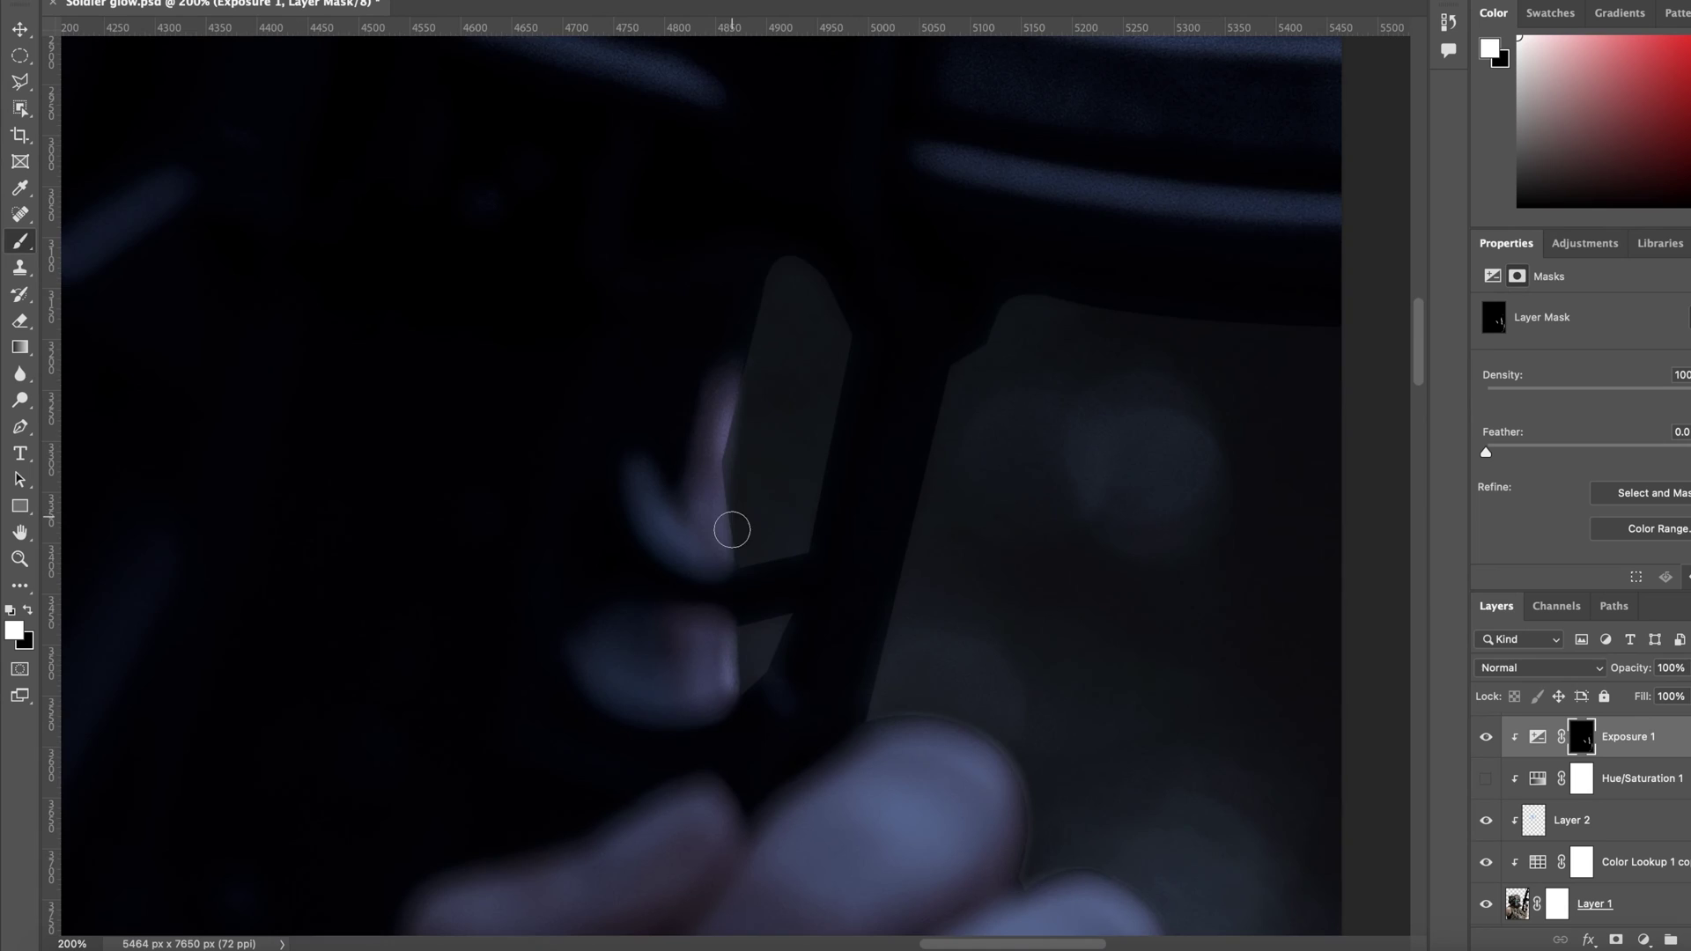
{"action": "scroll", "coordinate": [732, 530], "scroll_direction": "down", "scroll_amount": 4}
{"action": "left_click_drag", "start_coordinate": [1087, 760], "coordinate": [1132, 374]}
{"action": "left_click_drag", "start_coordinate": [960, 370], "coordinate": [817, 815]}
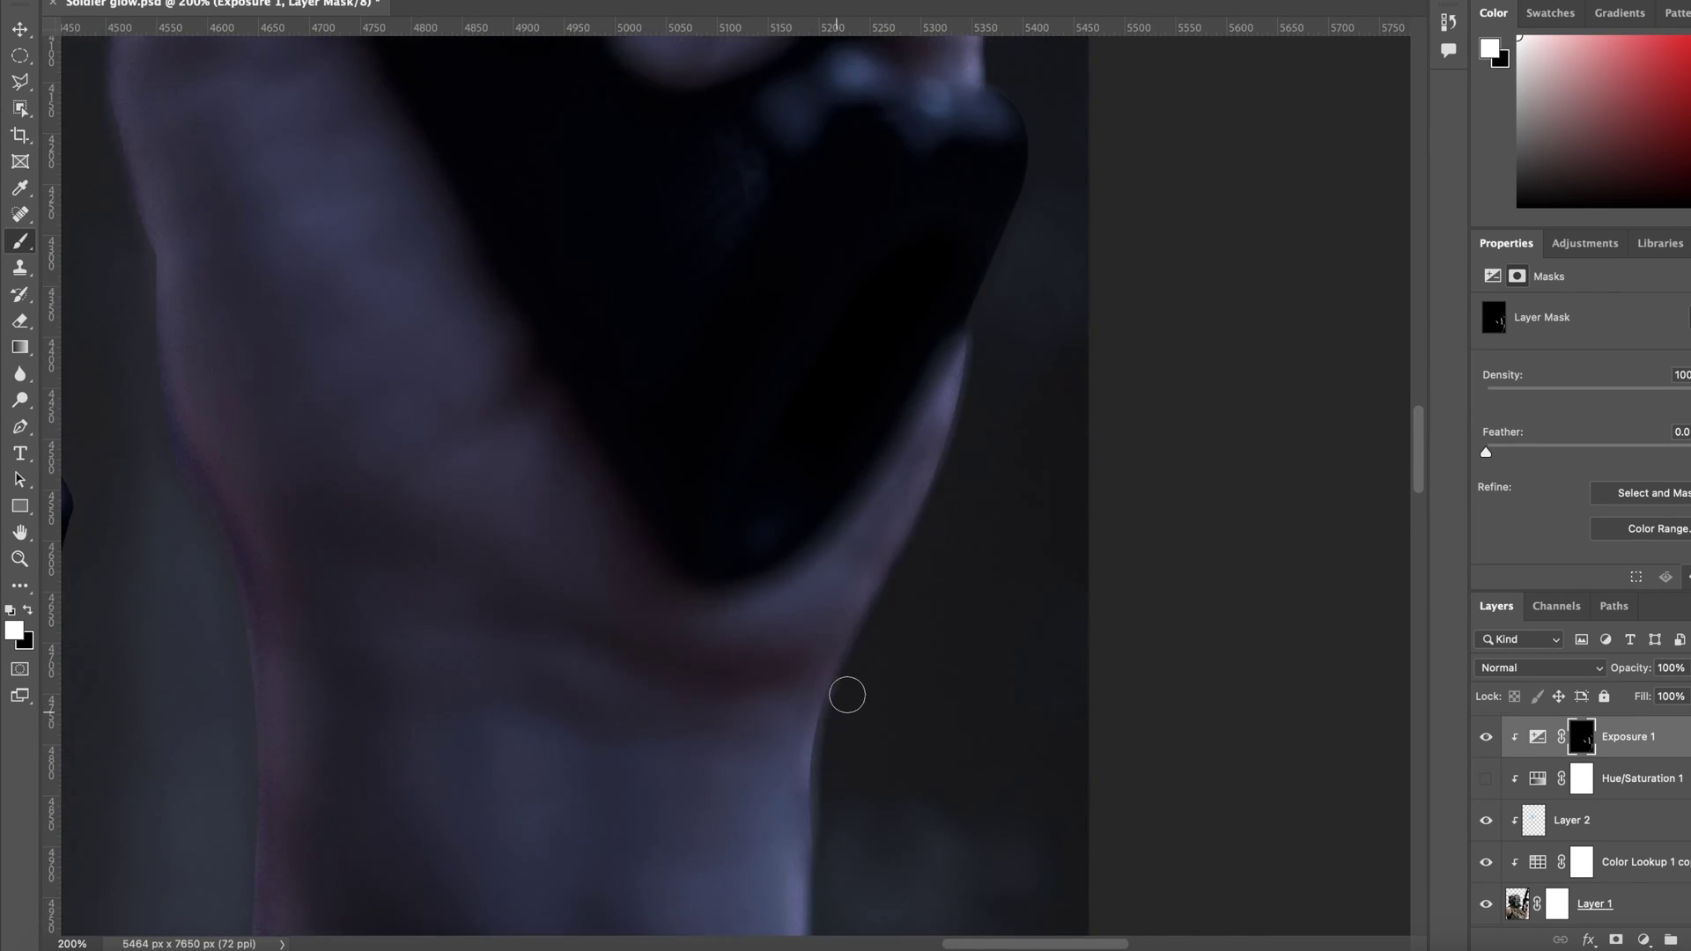
Step: Brighten the raised hand's fingers on the Exposure mask, trim the overspill with black, and check the whole image
{"action": "scroll", "coordinate": [828, 599], "scroll_direction": "up", "scroll_amount": 8}
{"action": "key", "text": "bracketright"}
{"action": "key", "text": "bracketright"}
{"action": "key", "text": "bracketright"}
{"action": "key", "text": "bracketright"}
{"action": "key", "text": "bracketright"}
{"action": "left_click_drag", "start_coordinate": [784, 326], "coordinate": [669, 370]}
{"action": "left_click_drag", "start_coordinate": [639, 181], "coordinate": [586, 216]}
{"action": "key", "text": "x"}
{"action": "left_click_drag", "start_coordinate": [731, 319], "coordinate": [615, 196]}
{"action": "scroll", "coordinate": [793, 493], "scroll_direction": "up", "scroll_amount": 1}
{"action": "key", "text": "bracketleft"}
{"action": "key", "text": "bracketleft"}
{"action": "key", "text": "x"}
{"action": "key", "text": "super+0"}
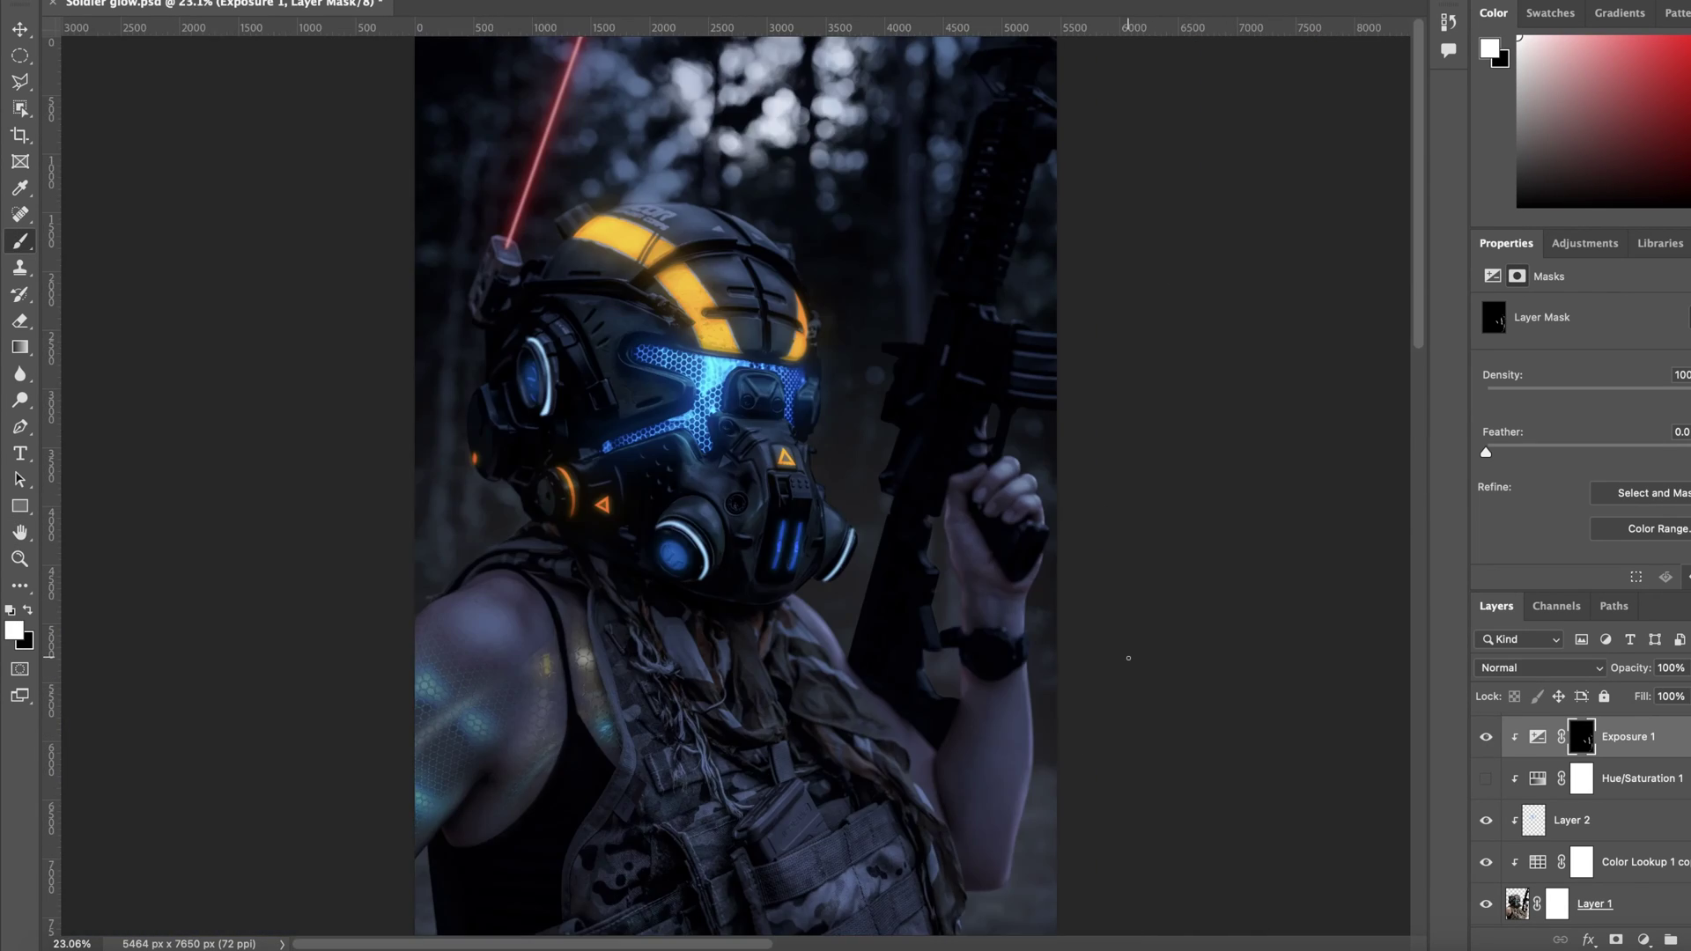
Step: Brush Exposure highlights onto the edges of the laser emitter beside the helmet
{"action": "key", "text": "super+plus"}
{"action": "key", "text": "super+plus"}
{"action": "key", "text": "super+plus"}
{"action": "key", "text": "super+plus"}
{"action": "left_click_drag", "start_coordinate": [374, 631], "coordinate": [1134, 460]}
{"action": "left_click_drag", "start_coordinate": [570, 703], "coordinate": [755, 602]}
{"action": "scroll", "coordinate": [630, 624], "scroll_direction": "up", "scroll_amount": 10}
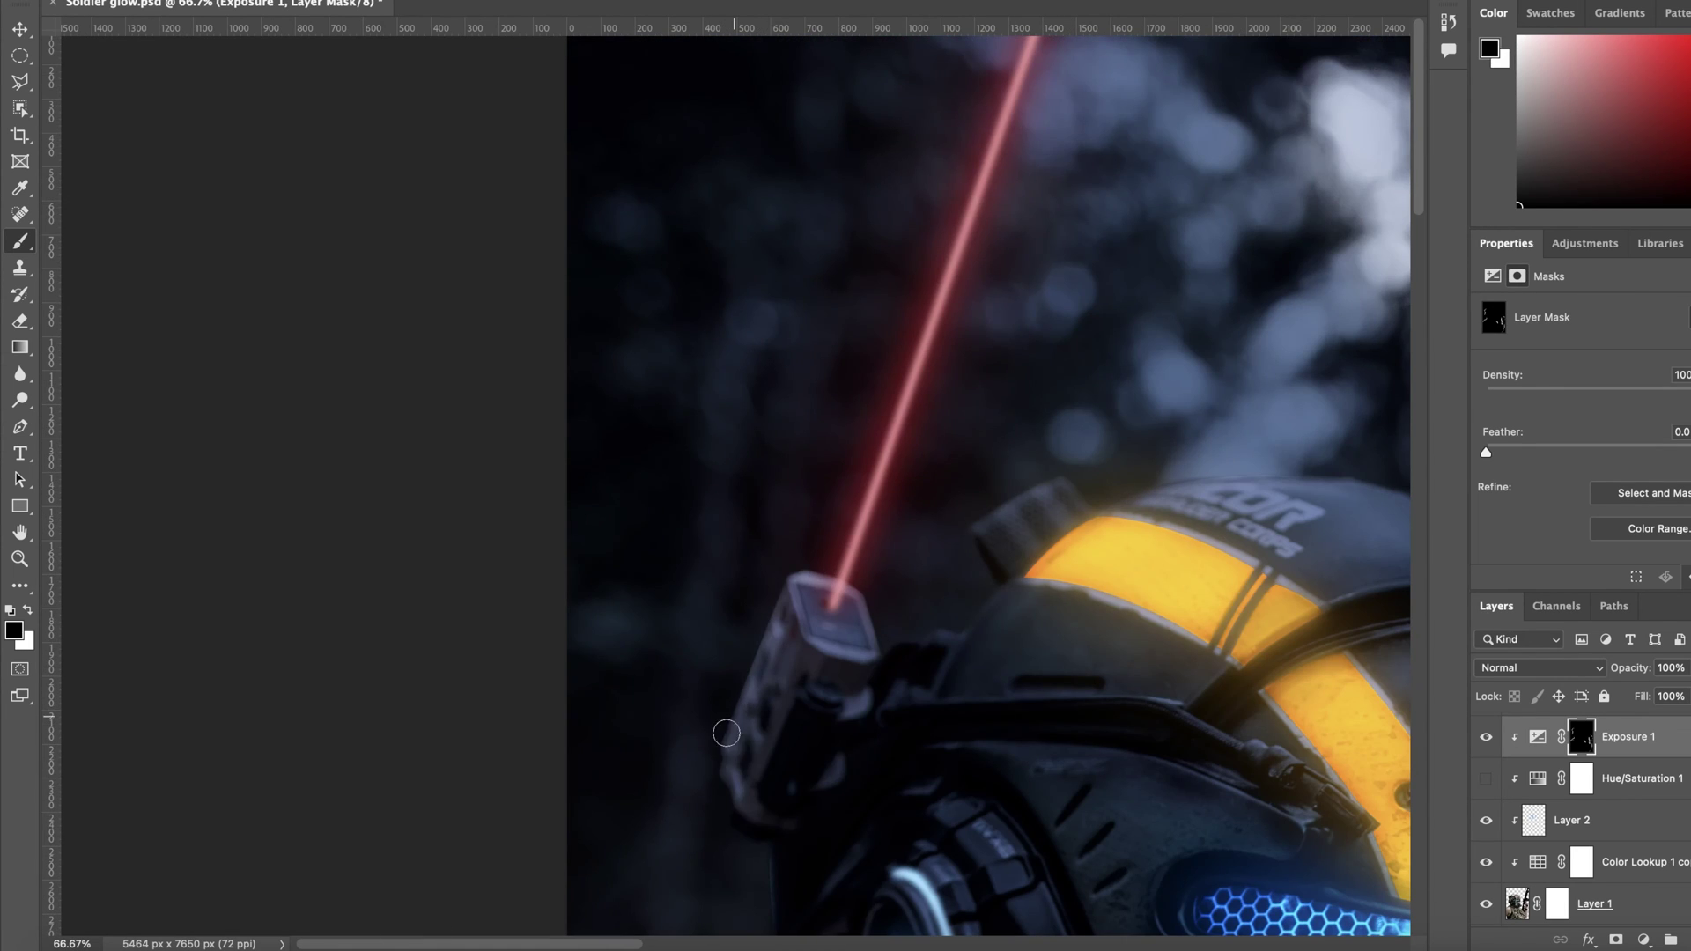
Step: Paint a white Exposure rim highlight along the top edge of the helmet's crown
{"action": "key", "text": "x"}
{"action": "scroll", "coordinate": [444, 647], "scroll_direction": "up", "scroll_amount": 1}
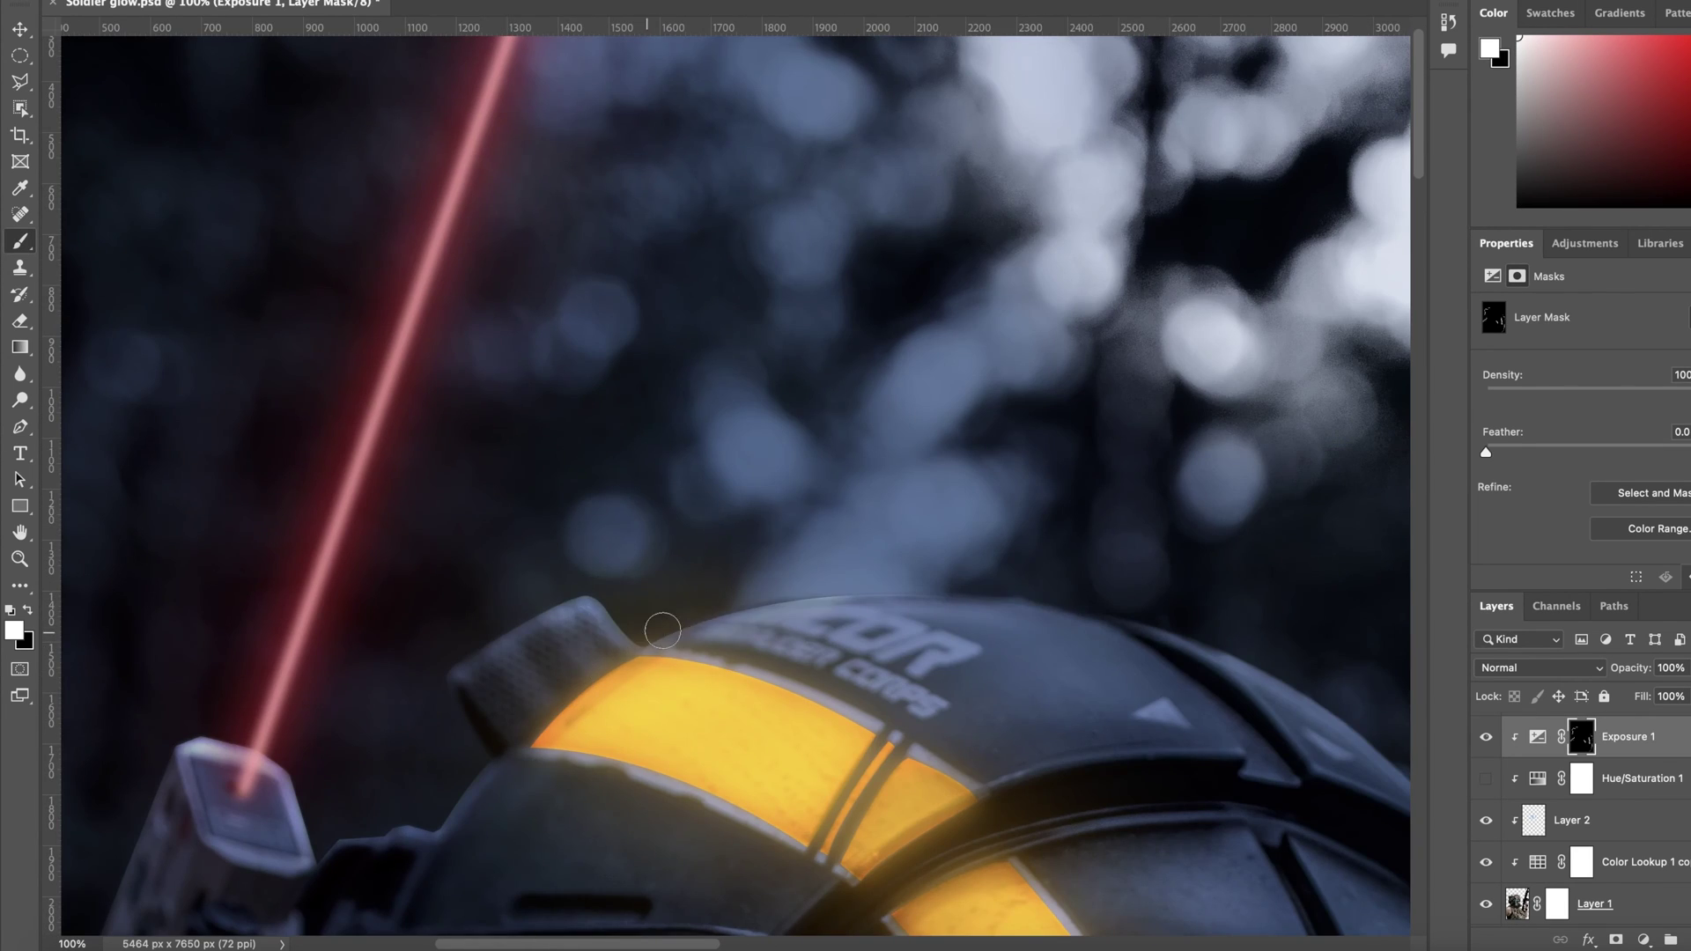
{"action": "left_click_drag", "start_coordinate": [662, 630], "coordinate": [1383, 749]}
{"action": "scroll", "coordinate": [749, 388], "scroll_direction": "down", "scroll_amount": 3}
{"action": "key", "text": "bracketright"}
{"action": "key", "text": "bracketright"}
{"action": "key", "text": "bracketright"}
{"action": "key", "text": "bracketright"}
{"action": "scroll", "coordinate": [1013, 529], "scroll_direction": "up", "scroll_amount": 3}
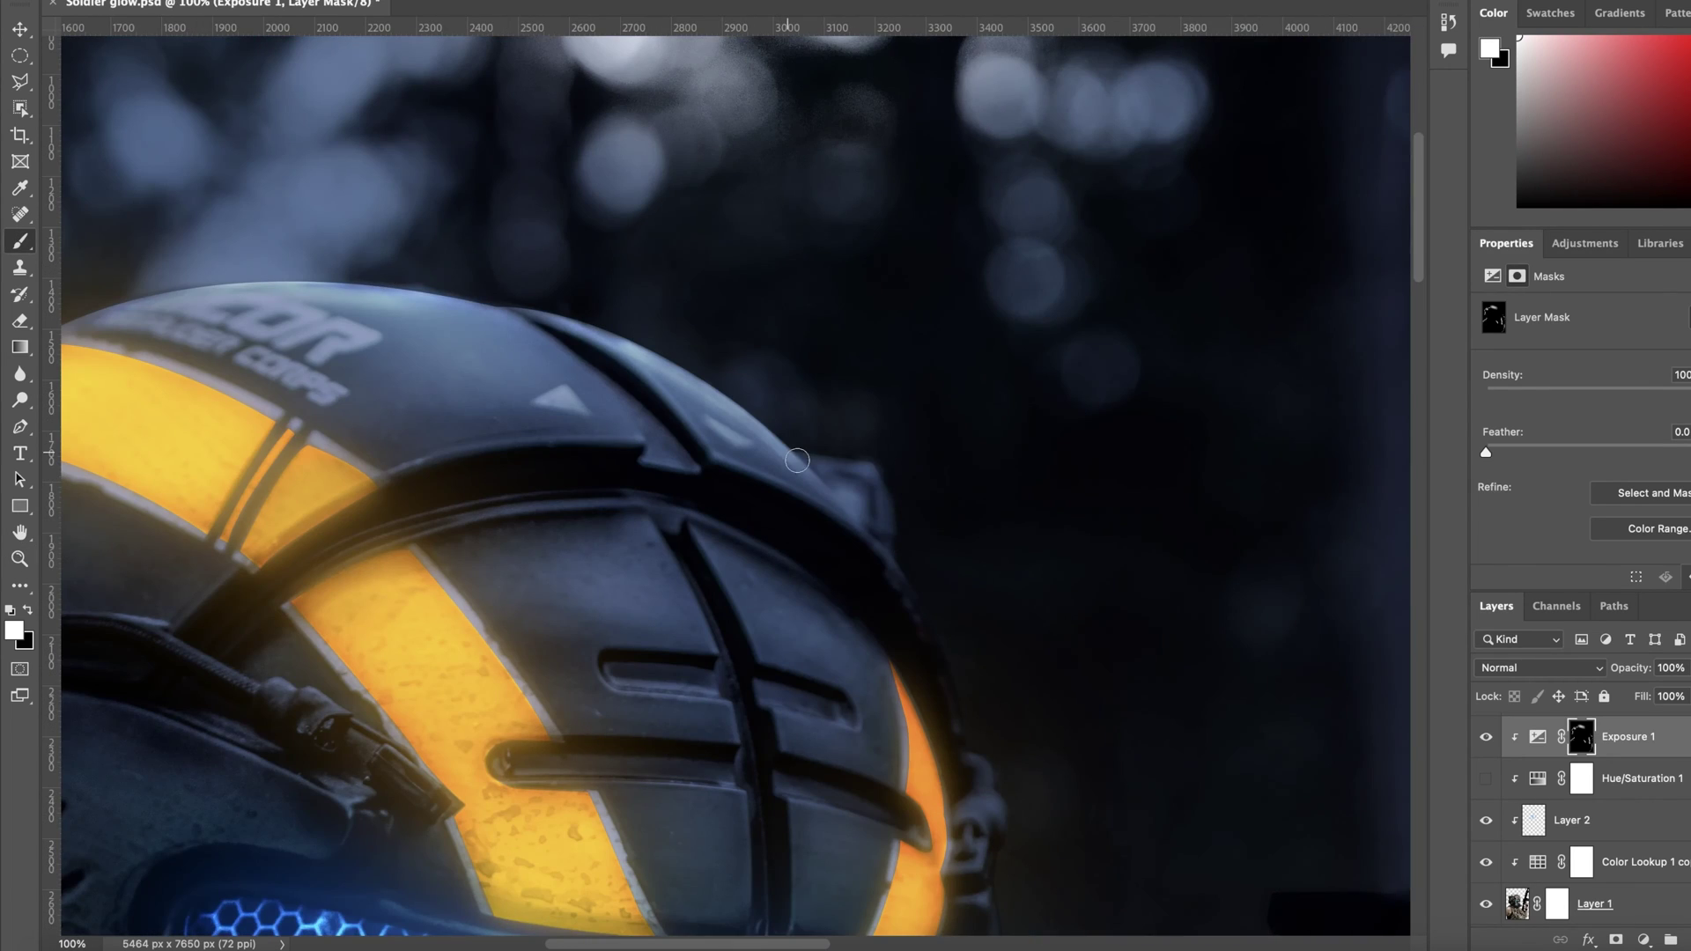
Step: Continue the Exposure rim highlight down the helmet's front edge and check it in the whole image
{"action": "left_click_drag", "start_coordinate": [912, 590], "coordinate": [825, 490]}
{"action": "scroll", "coordinate": [819, 494], "scroll_direction": "up", "scroll_amount": 2}
{"action": "scroll", "coordinate": [392, 520], "scroll_direction": "down", "scroll_amount": 1}
{"action": "key", "text": "bracketright"}
{"action": "key", "text": "bracketright"}
{"action": "key", "text": "bracketright"}
{"action": "key", "text": "bracketright"}
{"action": "key", "text": "bracketright"}
{"action": "key", "text": "bracketright"}
{"action": "key", "text": "bracketright"}
{"action": "key", "text": "bracketright"}
{"action": "key", "text": "bracketright"}
{"action": "key", "text": "bracketright"}
{"action": "key", "text": "super+0"}
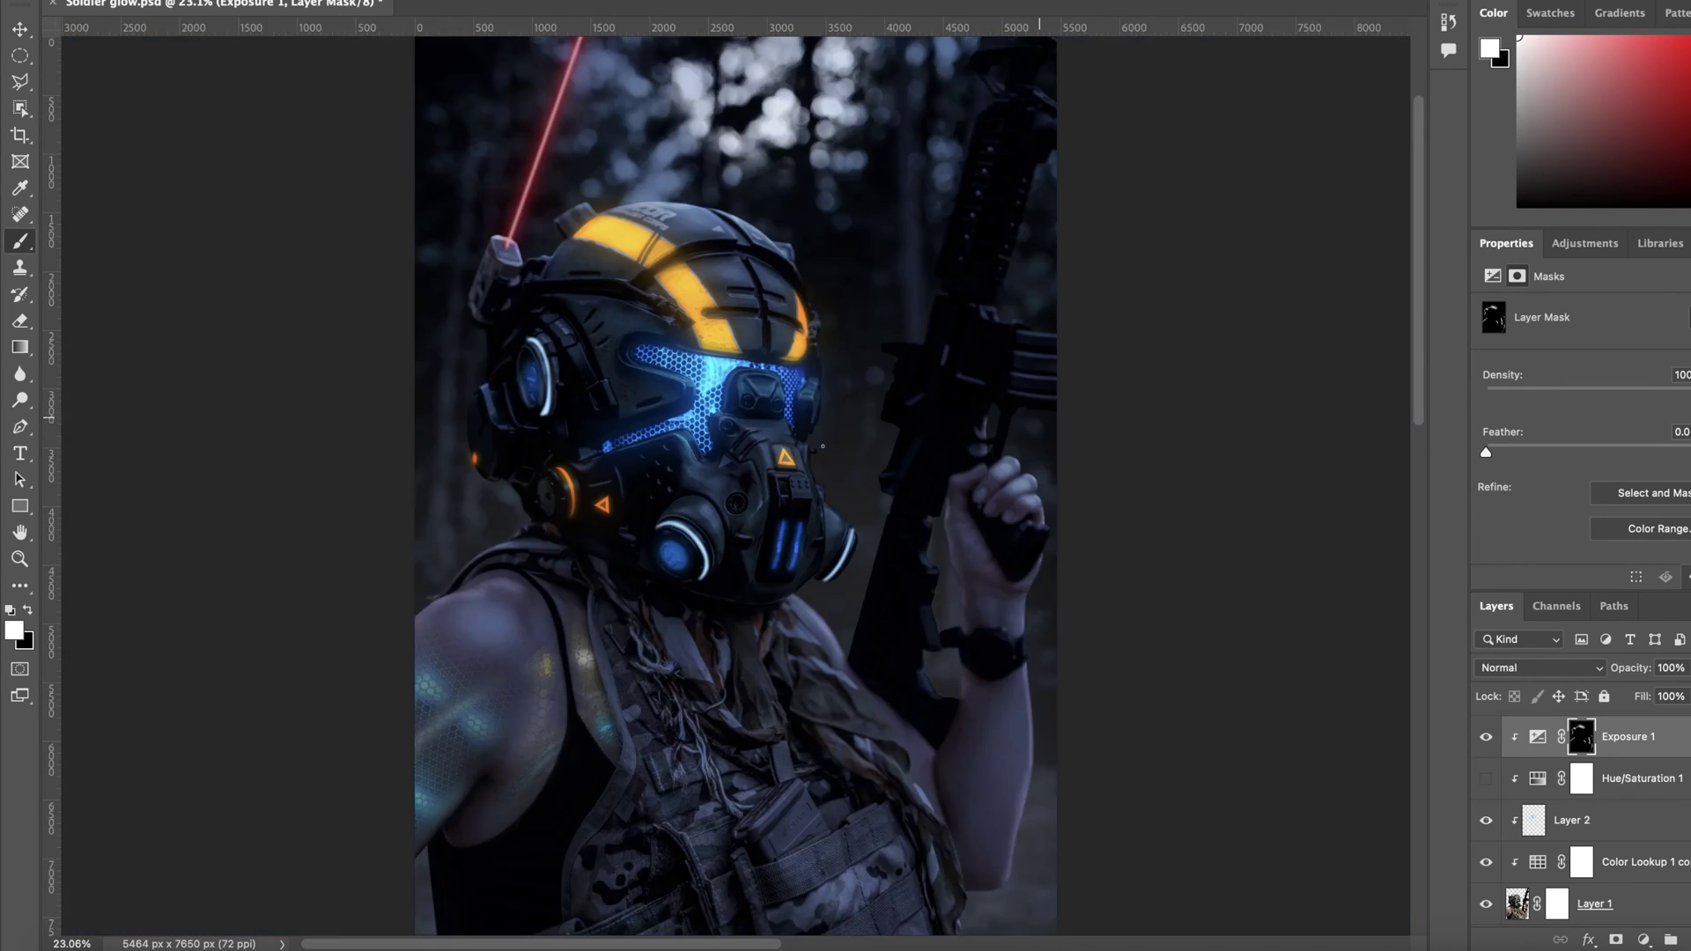
Step: Paint Exposure highlights along the front edge of the gas mask, around the visor side and the far respirator
{"action": "scroll", "coordinate": [734, 244], "scroll_direction": "up", "scroll_amount": 4}
{"action": "left_click_drag", "start_coordinate": [544, 150], "coordinate": [445, 141]}
{"action": "key", "text": "bracketleft"}
{"action": "key", "text": "bracketleft"}
{"action": "key", "text": "bracketleft"}
{"action": "key", "text": "bracketleft"}
{"action": "key", "text": "bracketleft"}
{"action": "key", "text": "bracketleft"}
{"action": "left_click_drag", "start_coordinate": [984, 624], "coordinate": [970, 733]}
{"action": "left_click_drag", "start_coordinate": [977, 731], "coordinate": [791, 317]}
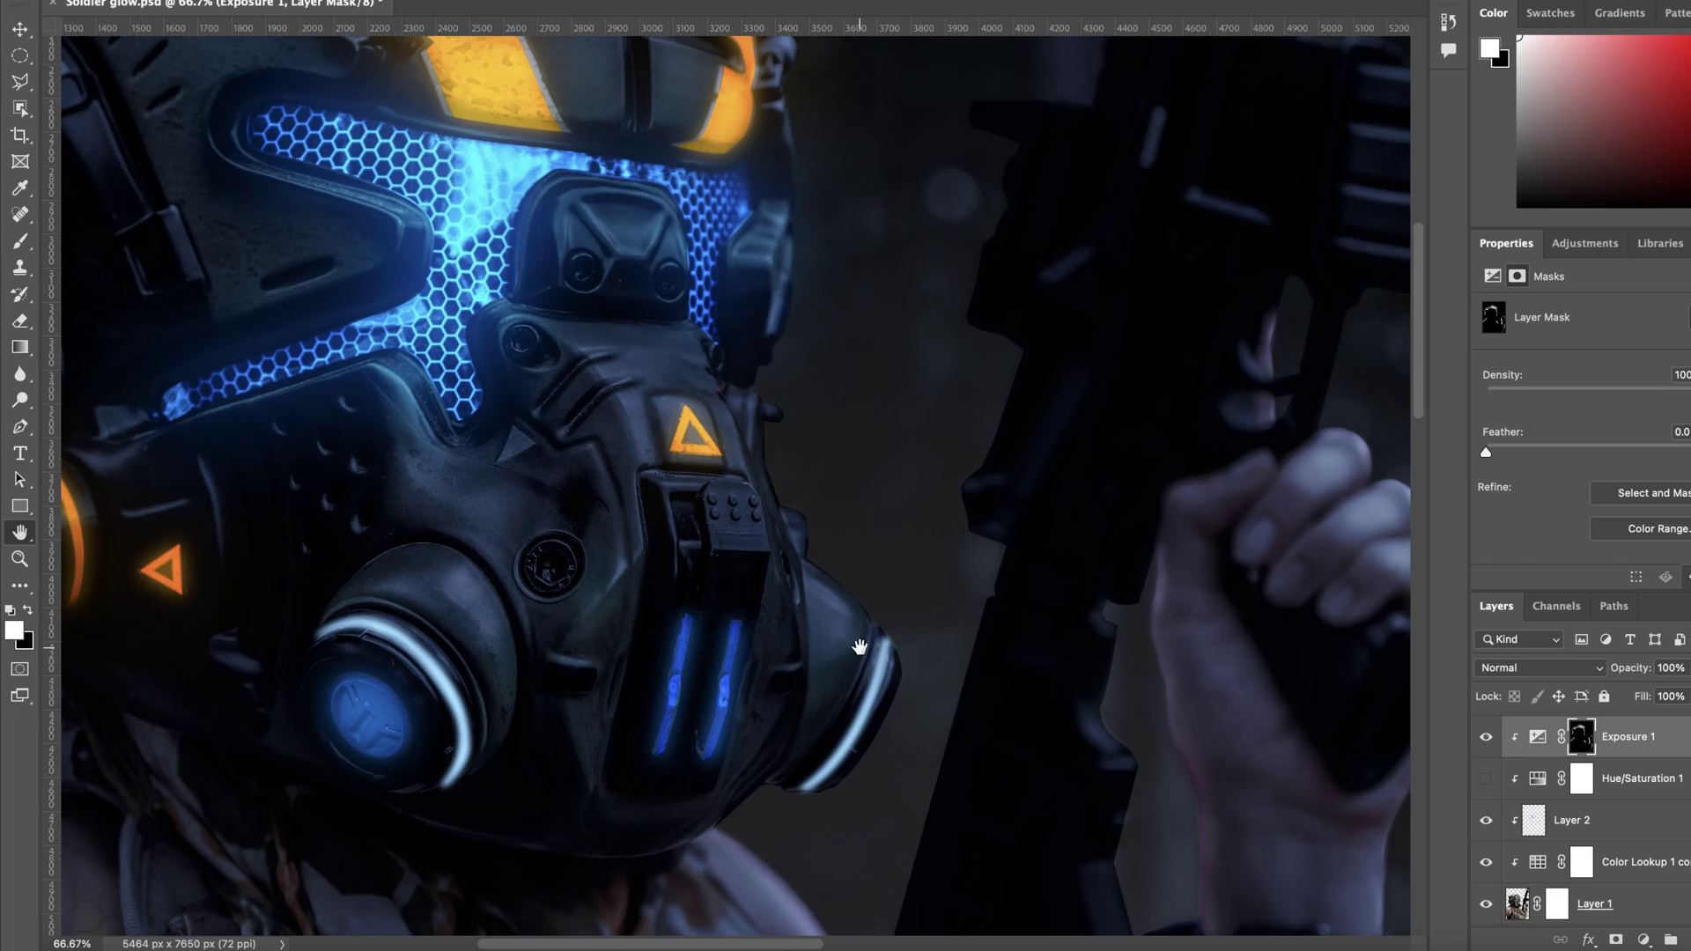
{"action": "left_click_drag", "start_coordinate": [856, 614], "coordinate": [781, 480]}
{"action": "scroll", "coordinate": [783, 487], "scroll_direction": "up", "scroll_amount": 2}
{"action": "key", "text": "bracketleft"}
{"action": "key", "text": "bracketleft"}
{"action": "key", "text": "bracketleft"}
{"action": "key", "text": "bracketleft"}
{"action": "key", "text": "bracketleft"}
{"action": "key", "text": "bracketleft"}
{"action": "key", "text": "bracketleft"}
{"action": "key", "text": "bracketleft"}
Step: Show the smoking man photo layer and hide its dark background with Blend If, splitting This Layer's black point to 49/53
{"action": "scroll", "coordinate": [836, 352], "scroll_direction": "up", "scroll_amount": 5}
{"action": "scroll", "coordinate": [832, 440], "scroll_direction": "up", "scroll_amount": 10}
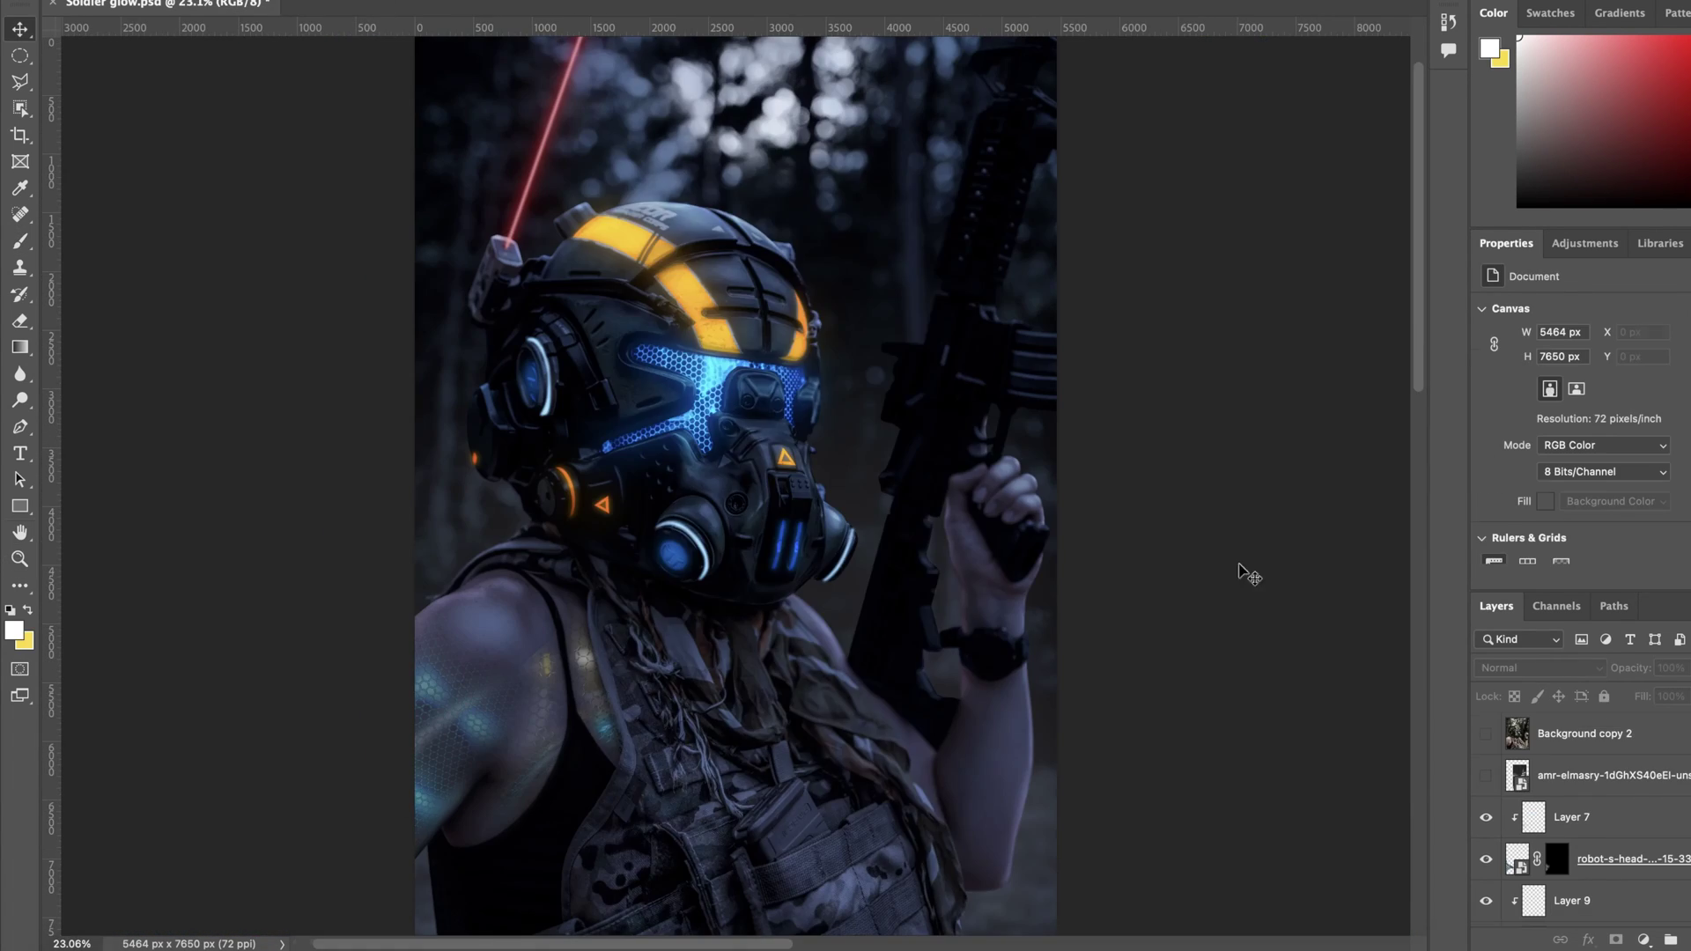
{"action": "left_click", "coordinate": [1485, 775]}
{"action": "double_click", "coordinate": [1564, 759]}
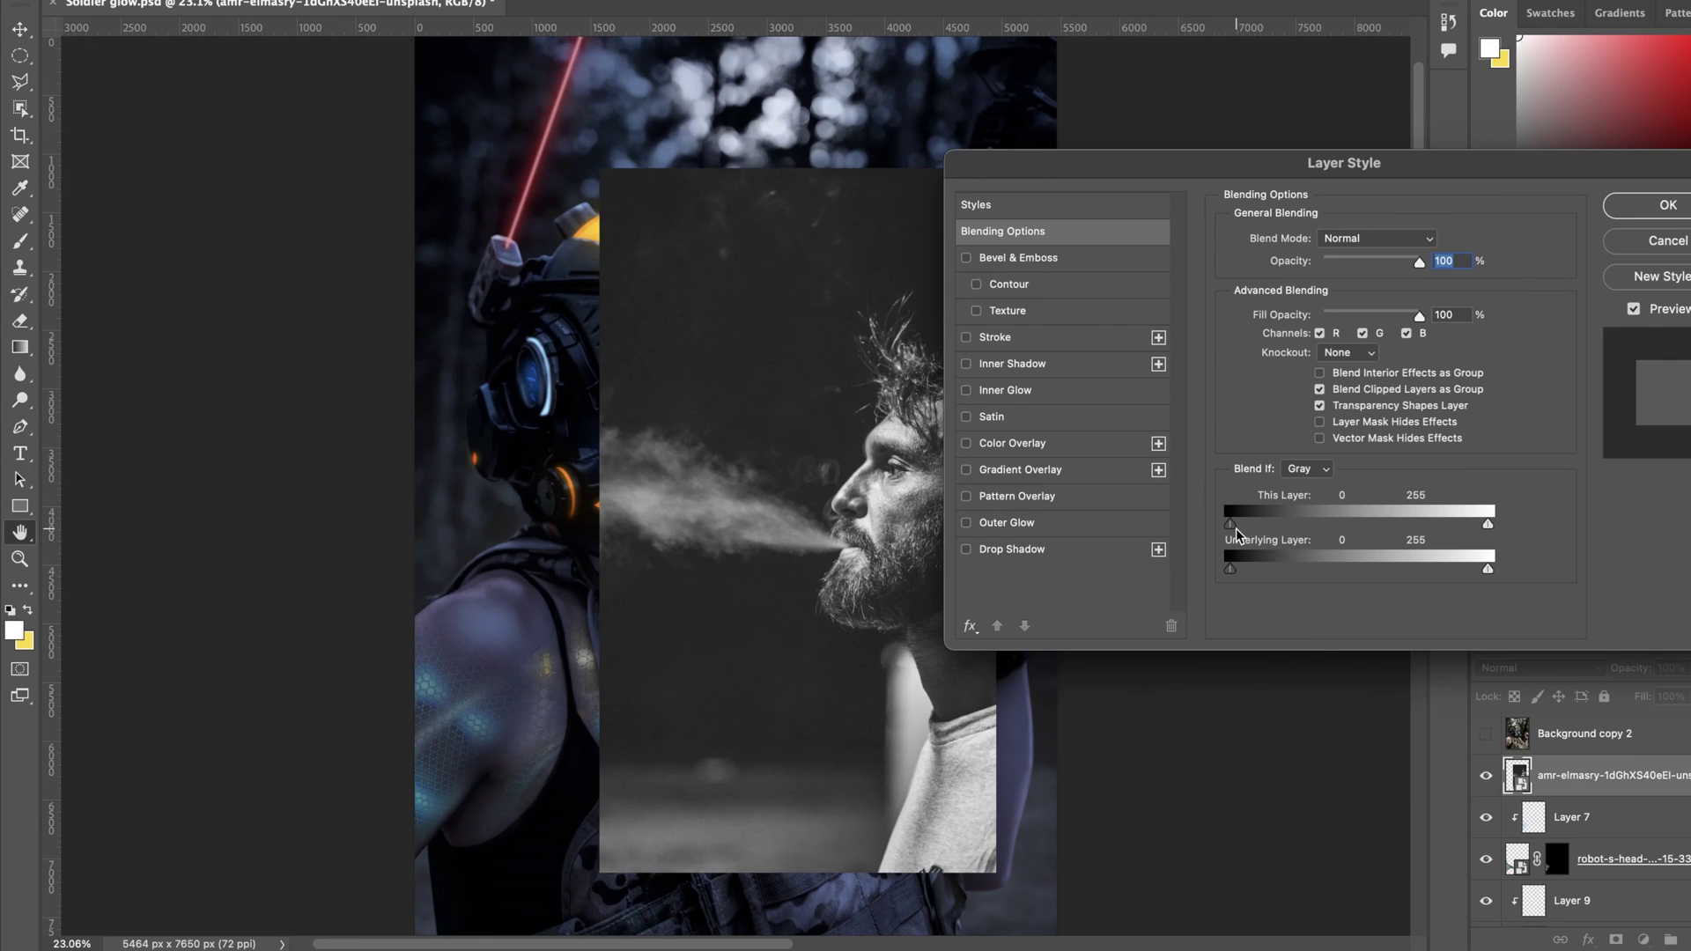
{"action": "left_click_drag", "start_coordinate": [1257, 527], "coordinate": [1284, 527]}
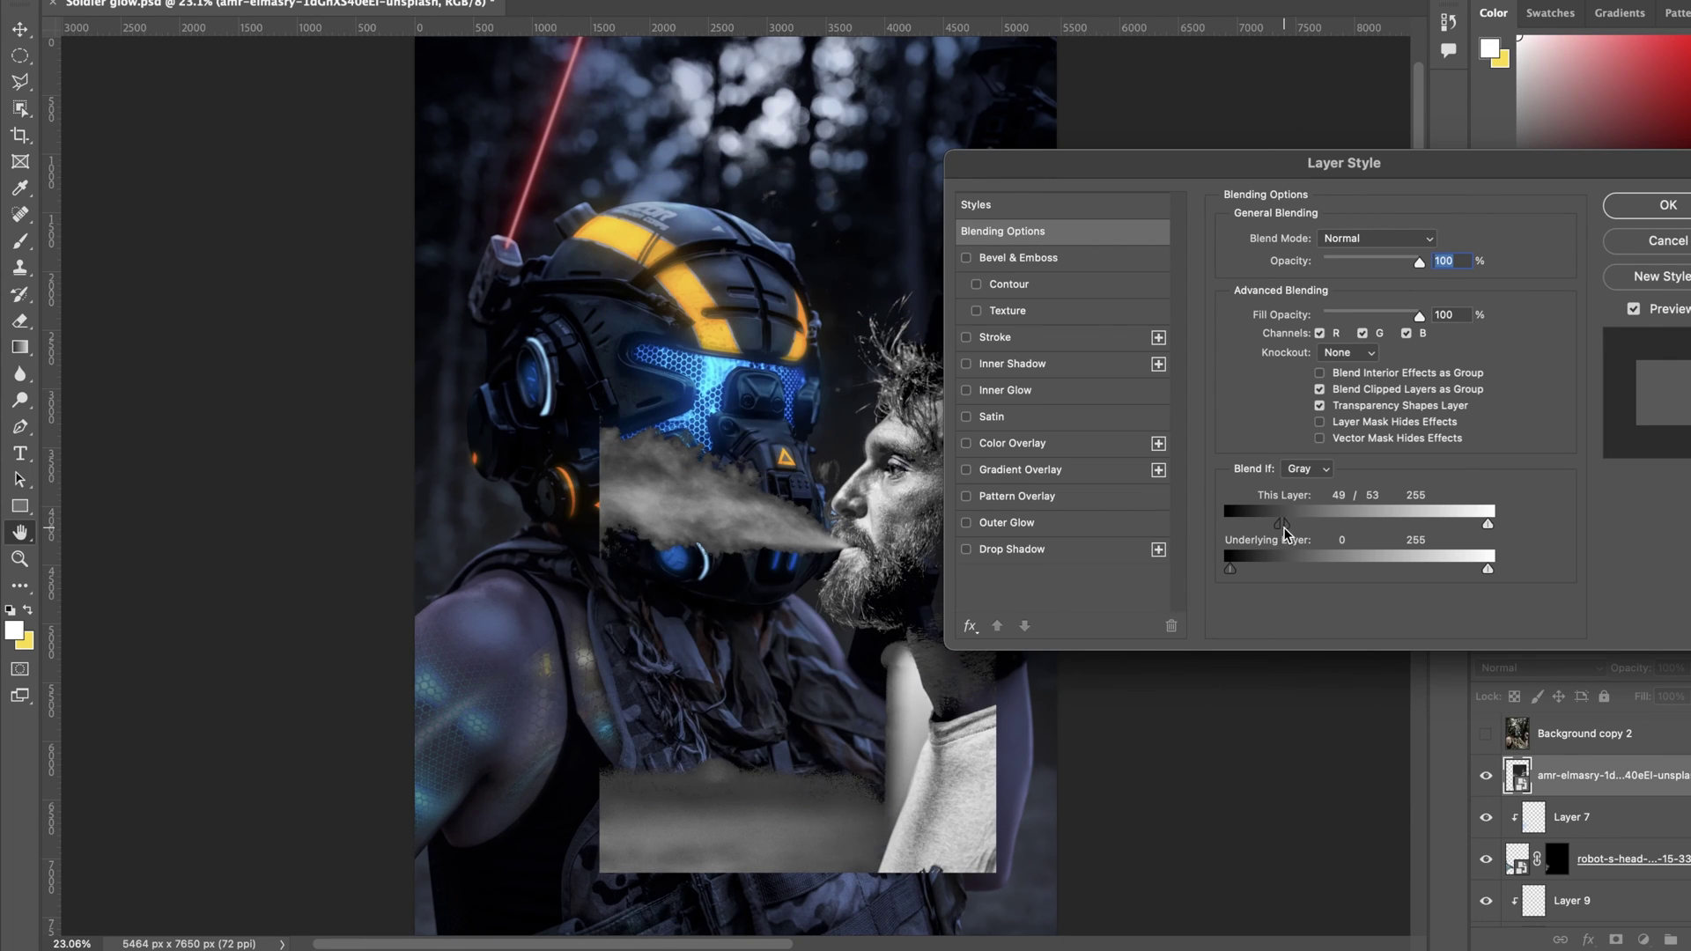
{"action": "key", "text": "Return"}
Step: Rasterize the smoke photo and remove the man and surroundings, keeping only the breath plume
{"action": "left_click", "coordinate": [951, 823]}
{"action": "key", "text": "Return"}
{"action": "mouse_move", "coordinate": [621, 842]}
{"action": "left_mouse_down"}
{"action": "mouse_move", "coordinate": [793, 832]}
{"action": "mouse_move", "coordinate": [896, 680]}
{"action": "left_mouse_up"}
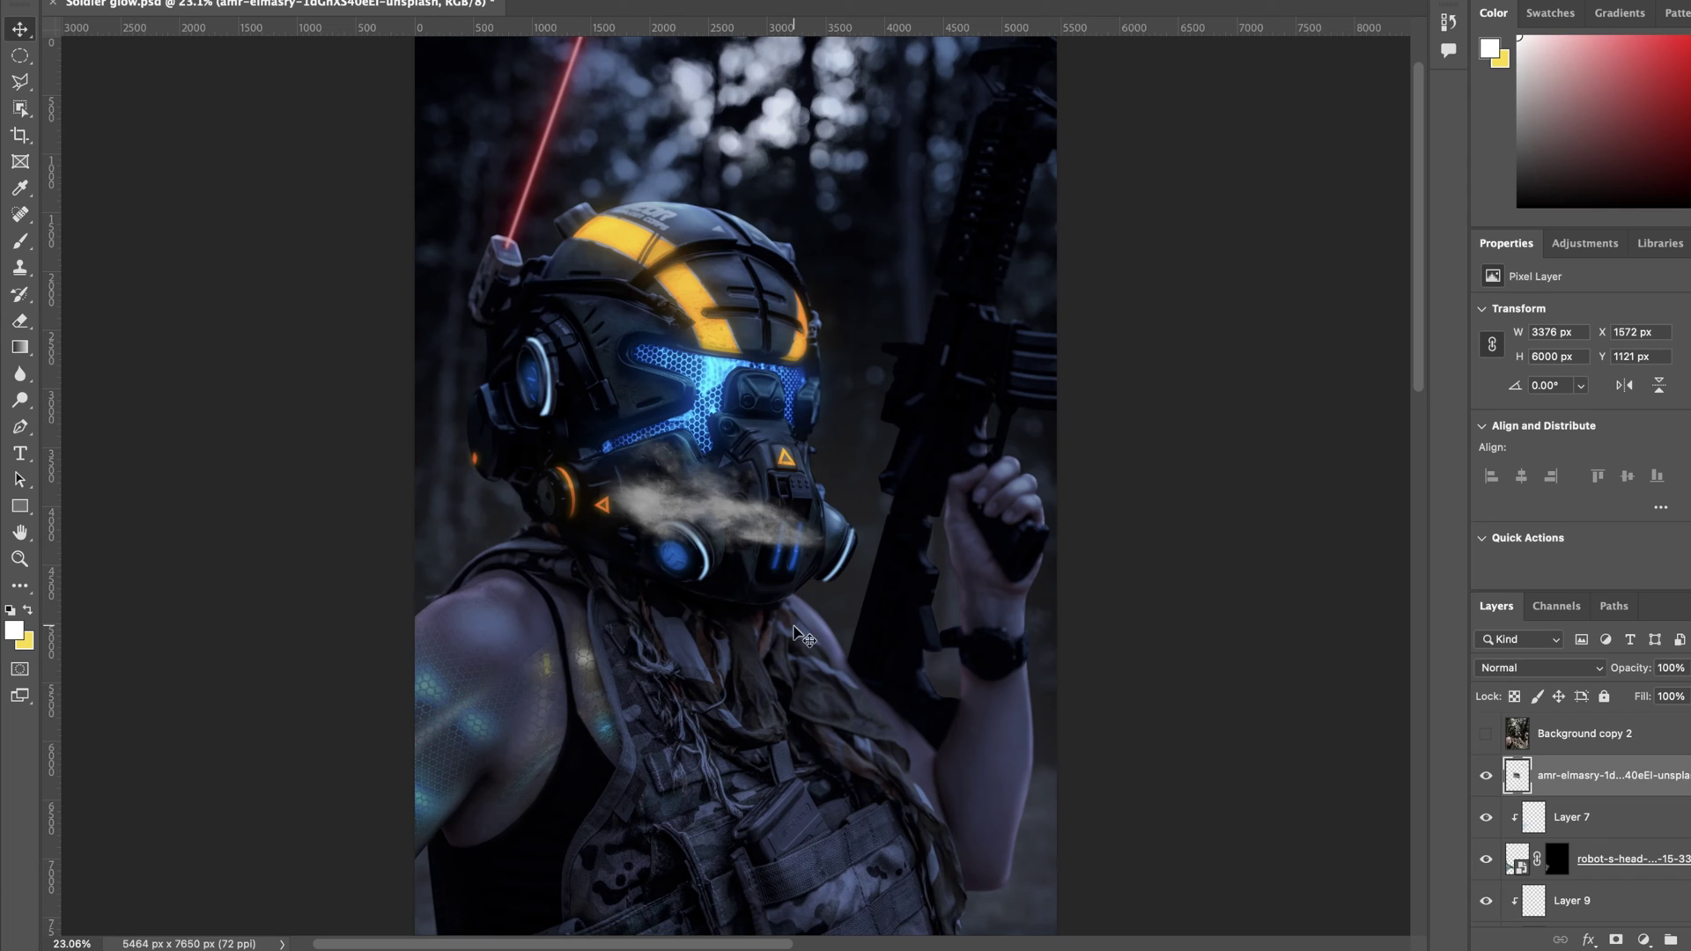
Step: Move the smoke plume down below the gas mask and convert its layer to a smart object
{"action": "left_click_drag", "start_coordinate": [651, 509], "coordinate": [614, 623]}
{"action": "right_click", "coordinate": [1567, 768]}
{"action": "left_click", "coordinate": [1392, 330]}
Step: Rotate the smoke to -72.86°, resize it, and place its upper end at the near respirator filter
{"action": "left_click_drag", "start_coordinate": [974, 261], "coordinate": [433, 293]}
{"action": "left_click_drag", "start_coordinate": [819, 444], "coordinate": [772, 600]}
{"action": "left_click_drag", "start_coordinate": [706, 770], "coordinate": [642, 595]}
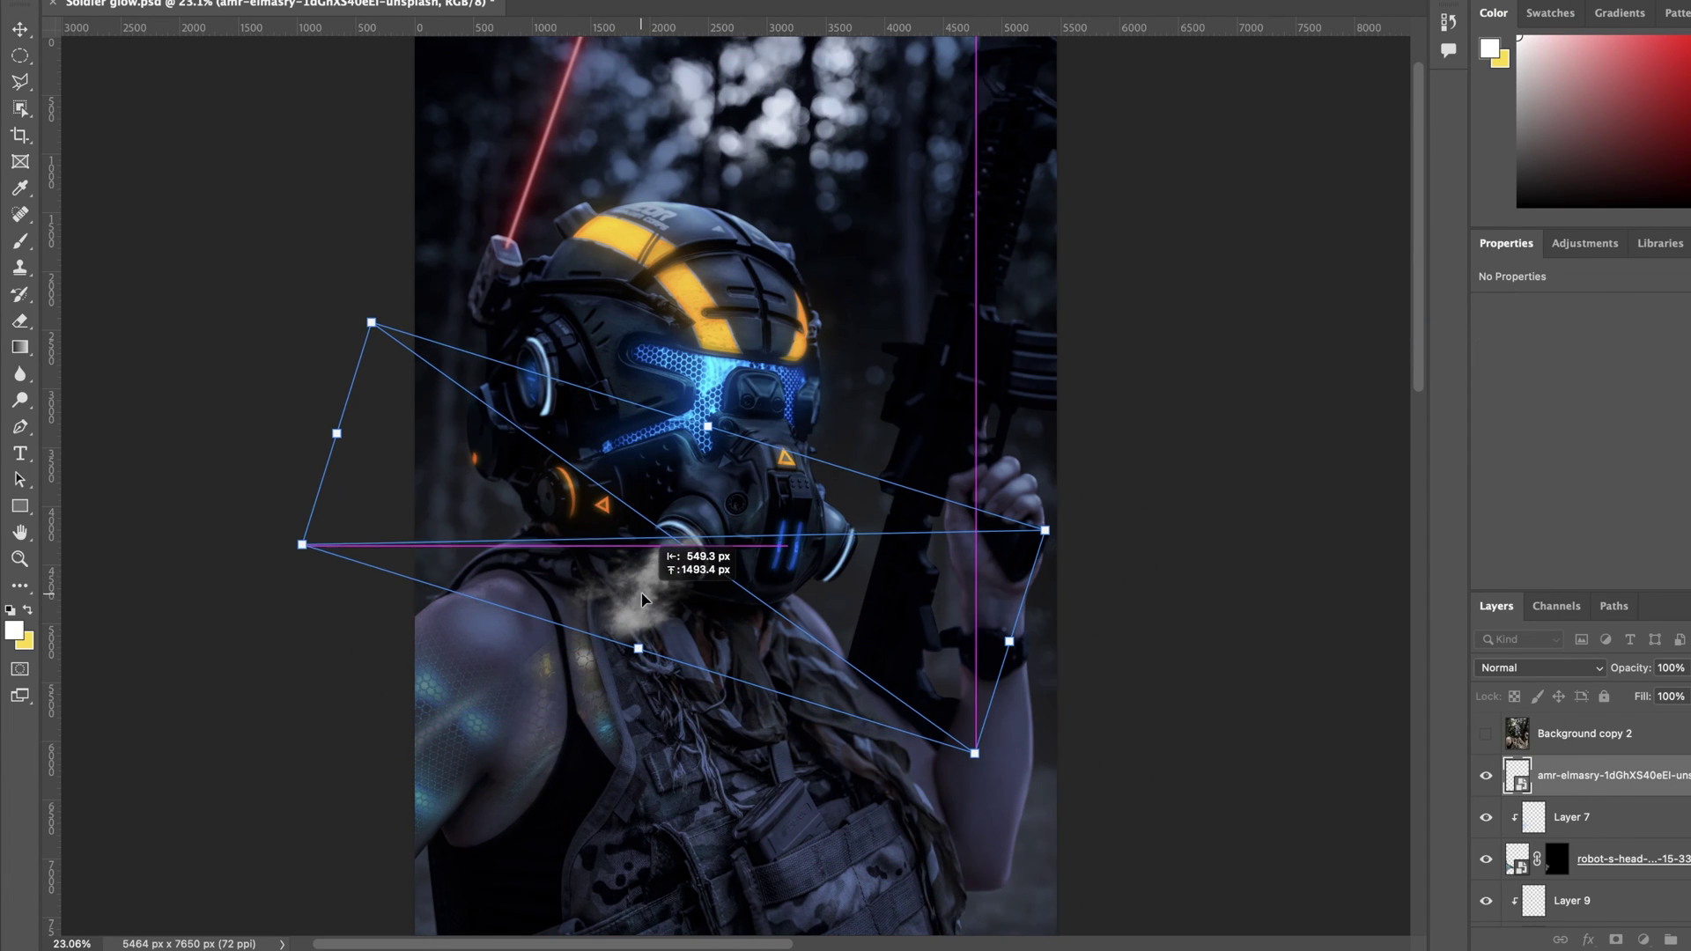
{"action": "left_click_drag", "start_coordinate": [1011, 644], "coordinate": [940, 621]}
{"action": "left_click_drag", "start_coordinate": [604, 638], "coordinate": [607, 629]}
{"action": "key", "text": "Return"}
{"action": "left_click_drag", "start_coordinate": [638, 550], "coordinate": [673, 561]}
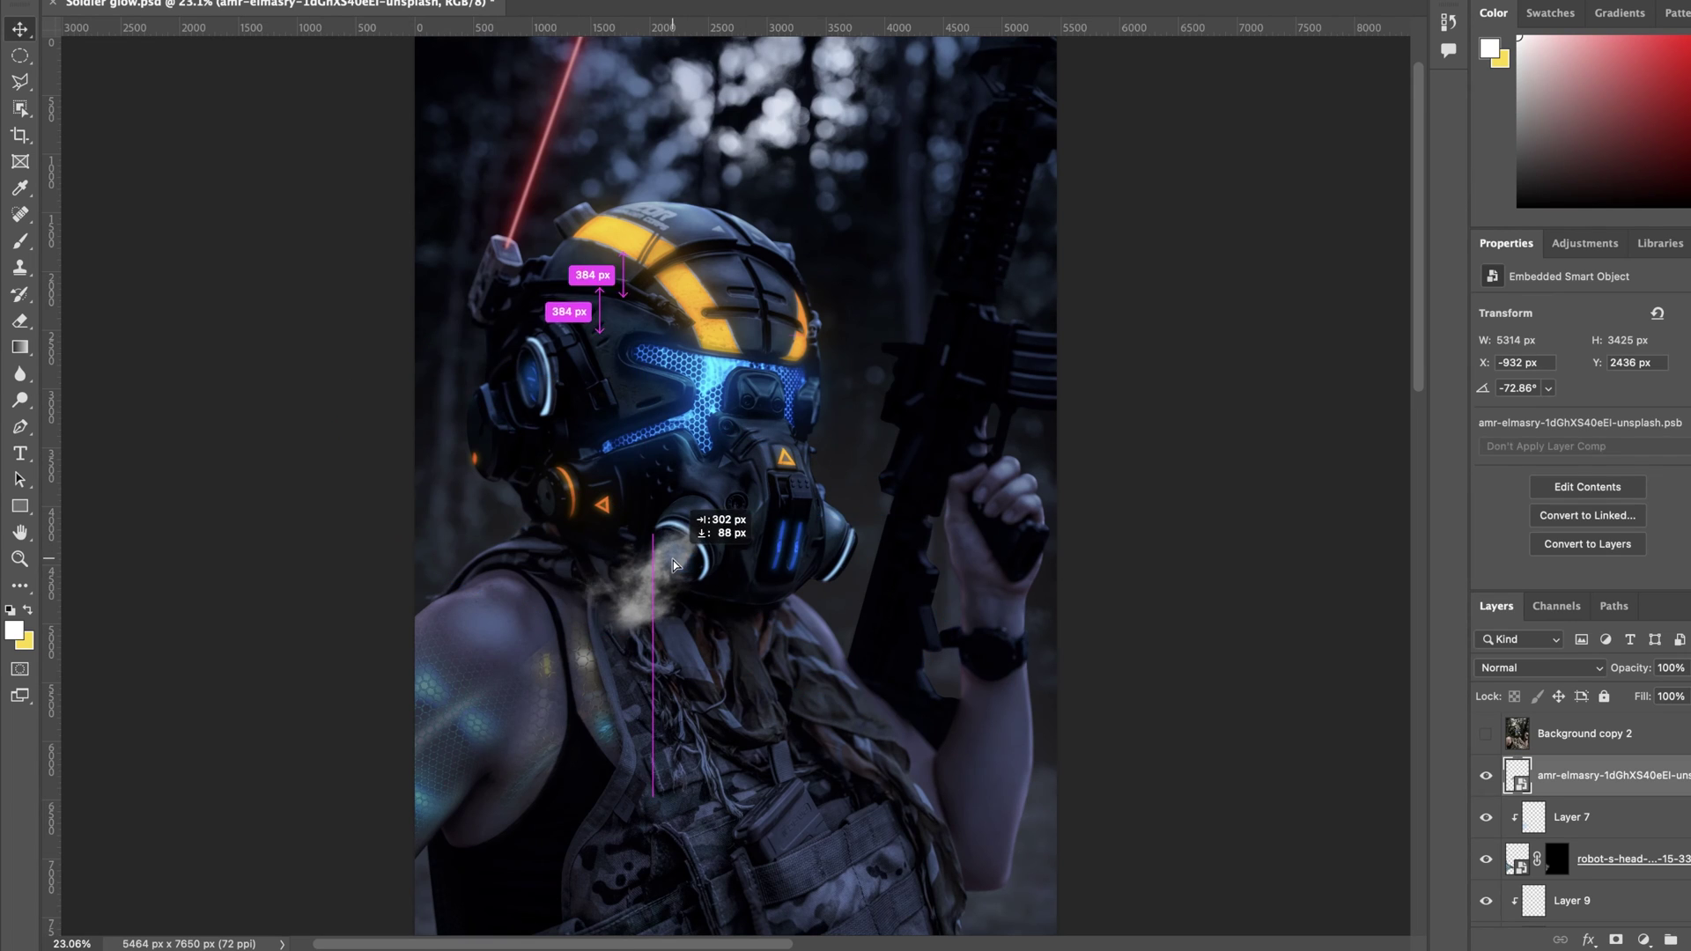
Step: Add a layer mask to the smoke layer for brushing away smoke around the near respirator filter
{"action": "key", "text": "z"}
{"action": "left_click", "coordinate": [676, 566]}
{"action": "left_click", "coordinate": [677, 563]}
{"action": "left_click", "coordinate": [678, 560]}
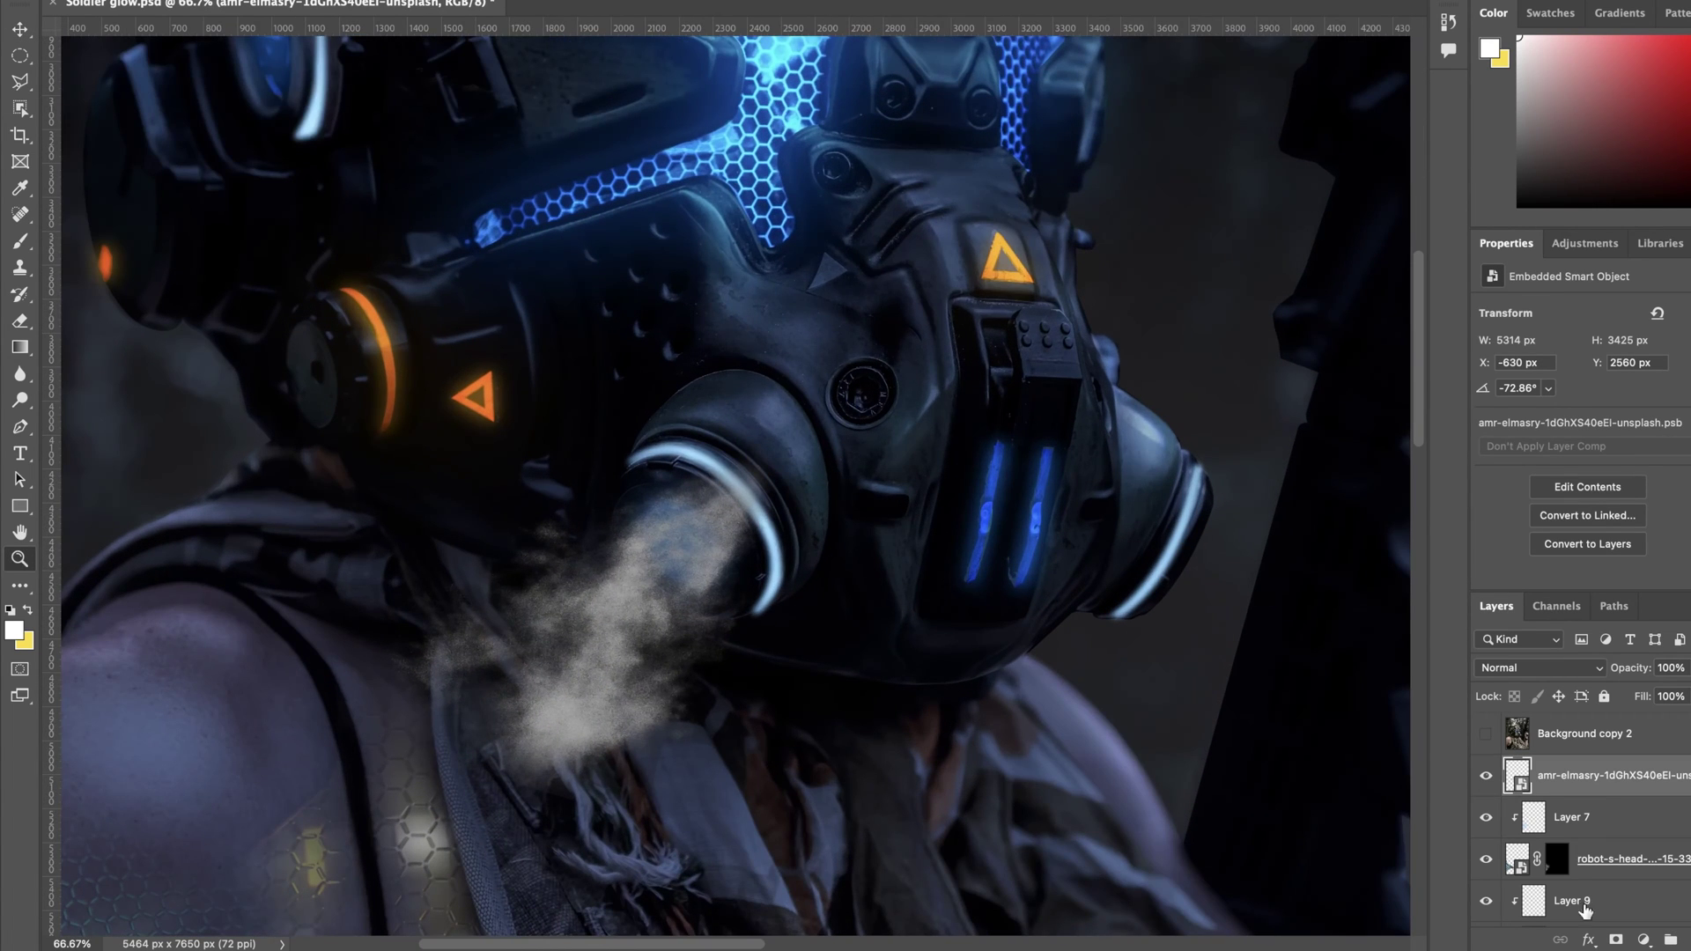
{"action": "key", "text": "b"}
{"action": "left_click", "coordinate": [780, 502]}
{"action": "left_click", "coordinate": [983, 364]}
{"action": "left_click", "coordinate": [1616, 940]}
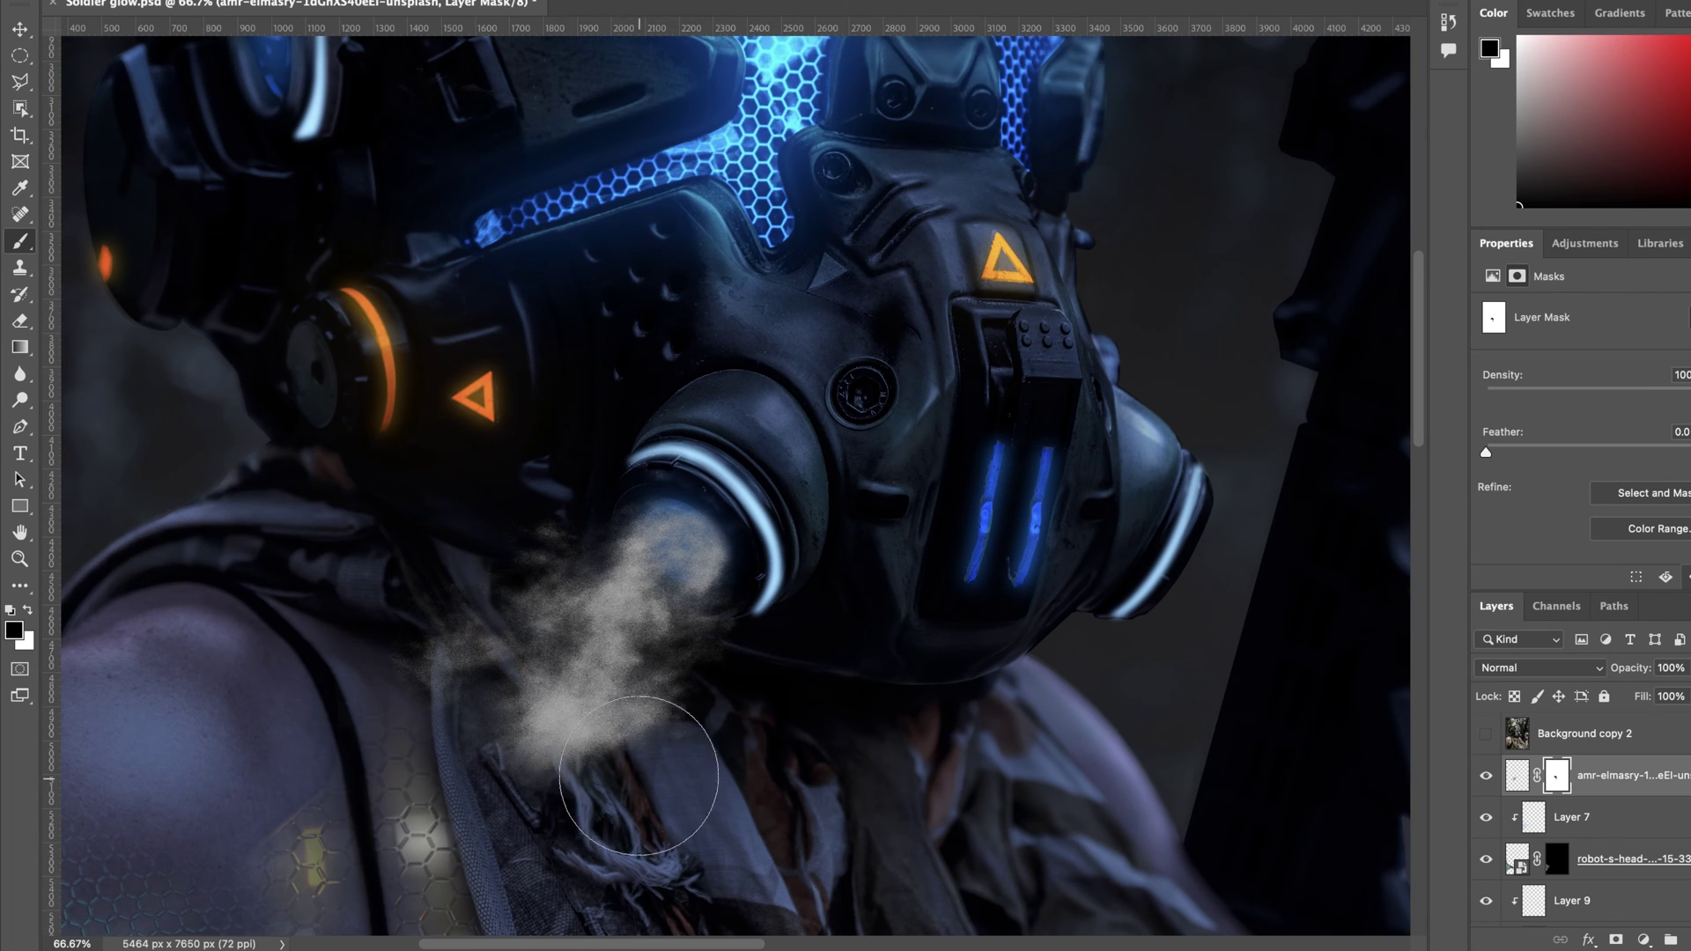
Step: Brush the smoke layer's mask with varied brush sizes to fade the plume's lower end over the scarf
{"action": "key", "text": "bracketright"}
{"action": "key", "text": "bracketright"}
{"action": "key", "text": "bracketright"}
{"action": "key", "text": "bracketright"}
{"action": "left_click", "coordinate": [534, 714]}
{"action": "key", "text": "bracketleft"}
{"action": "key", "text": "bracketleft"}
{"action": "key", "text": "bracketleft"}
{"action": "left_click", "coordinate": [547, 727]}
{"action": "scroll", "coordinate": [691, 845], "scroll_direction": "down", "scroll_amount": 2}
{"action": "key", "text": "bracketleft"}
{"action": "key", "text": "bracketleft"}
{"action": "key", "text": "bracketleft"}
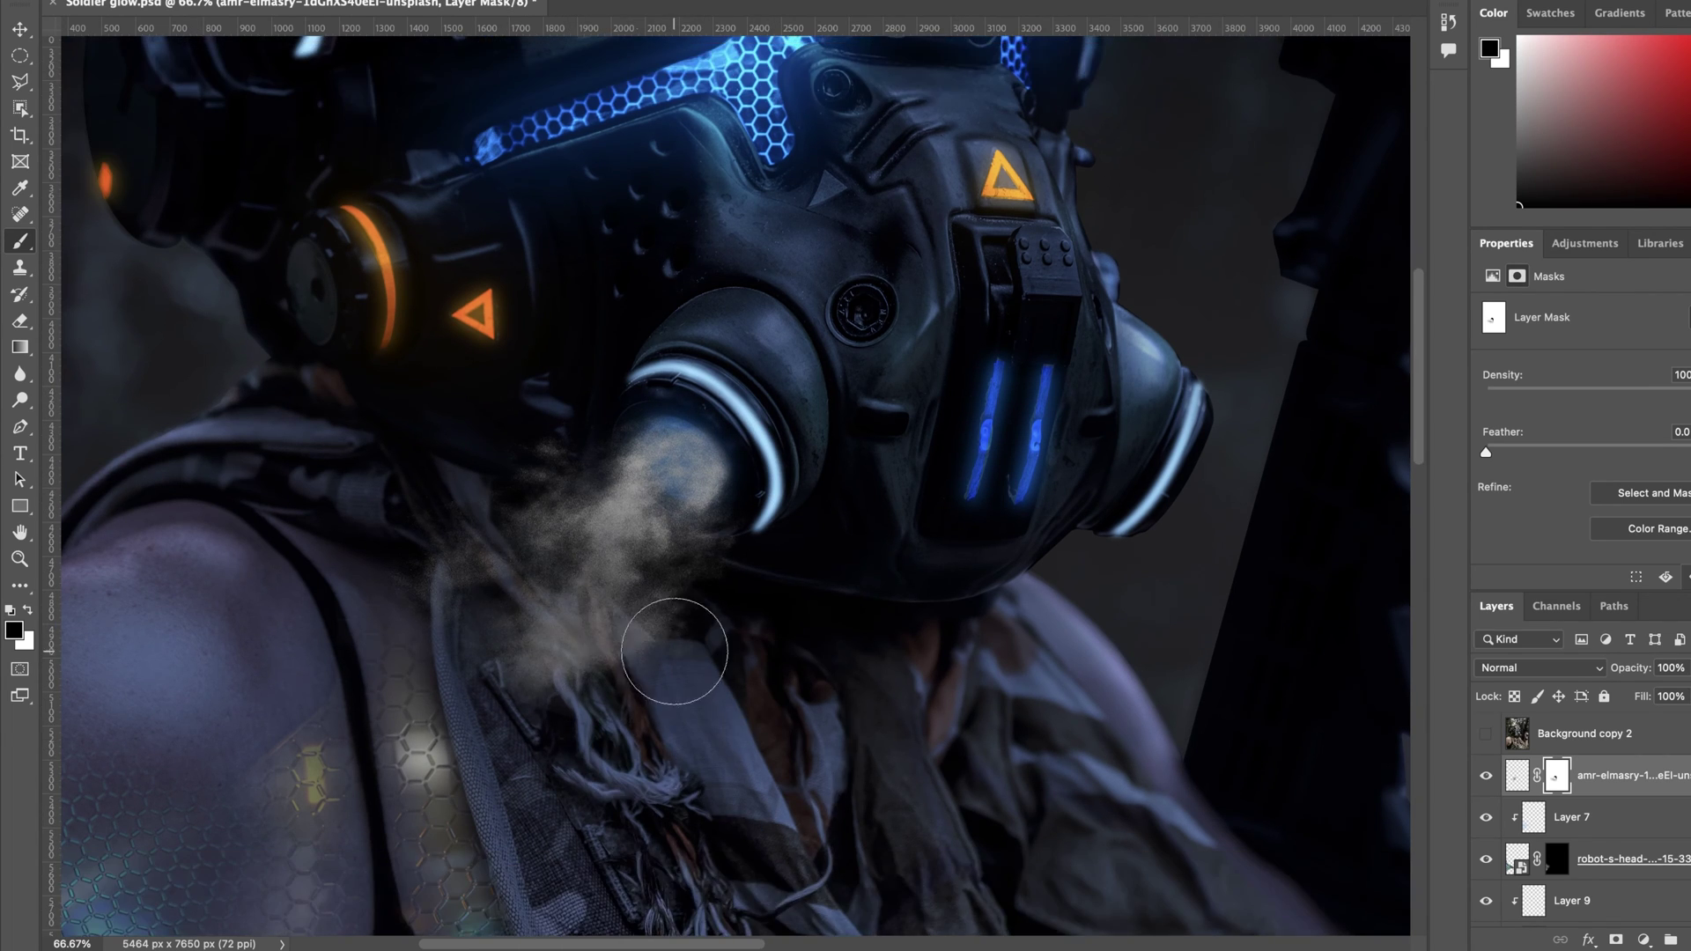
Step: Add a Hue/Saturation adjustment clipped to the smoke, colorize it cyan-blue, and slightly lower its lightness
{"action": "left_click", "coordinate": [1517, 775]}
{"action": "left_click", "coordinate": [1643, 940]}
{"action": "left_click", "coordinate": [1647, 710]}
{"action": "left_click", "coordinate": [1606, 578]}
{"action": "left_click", "coordinate": [1587, 493]}
{"action": "left_click_drag", "start_coordinate": [1488, 388], "coordinate": [1619, 389]}
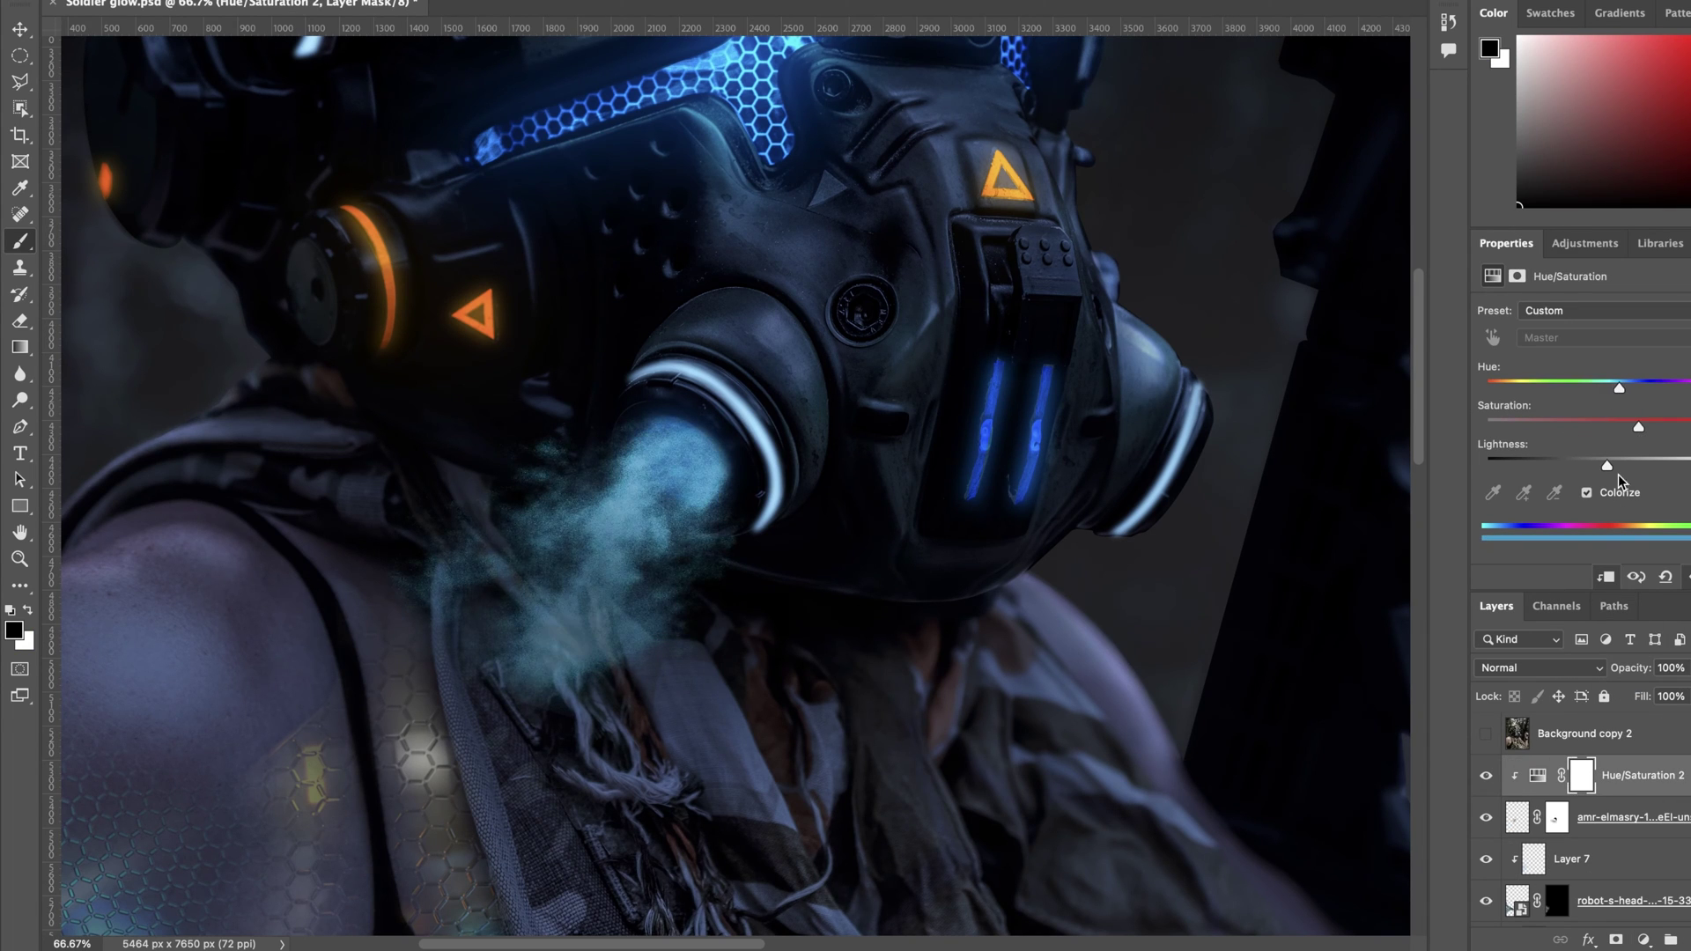
{"action": "mouse_move", "coordinate": [1606, 465]}
{"action": "left_mouse_down"}
{"action": "mouse_move", "coordinate": [1642, 465]}
{"action": "mouse_move", "coordinate": [1603, 465]}
{"action": "left_mouse_up"}
{"action": "scroll", "coordinate": [971, 587], "scroll_direction": "up", "scroll_amount": 1}
{"action": "key", "text": "super+0"}
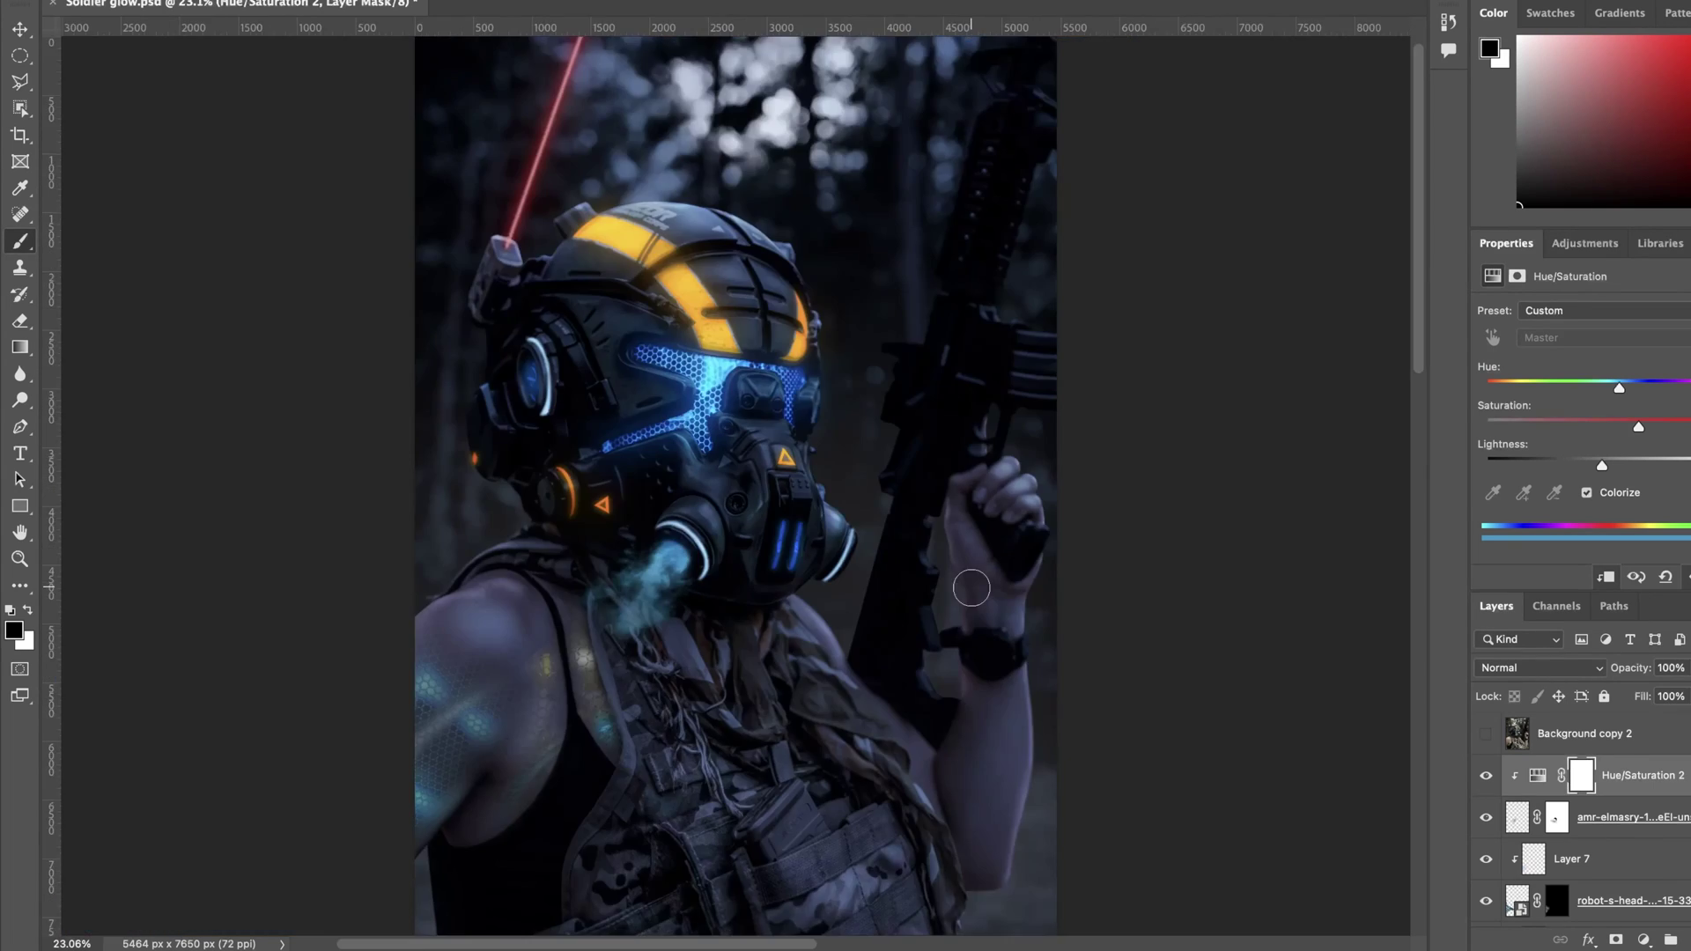
Step: Brush the smoke's Hue/Saturation mask to soften the blue tint in parts of the plume
{"action": "key", "text": "super+plus"}
{"action": "key", "text": "super+plus"}
{"action": "key", "text": "super+plus"}
{"action": "key", "text": "super+plus"}
{"action": "scroll", "coordinate": [970, 587], "scroll_direction": "down", "scroll_amount": 3}
{"action": "key", "text": "bracketright"}
{"action": "key", "text": "bracketright"}
{"action": "key", "text": "bracketright"}
{"action": "scroll", "coordinate": [650, 377], "scroll_direction": "down", "scroll_amount": 5}
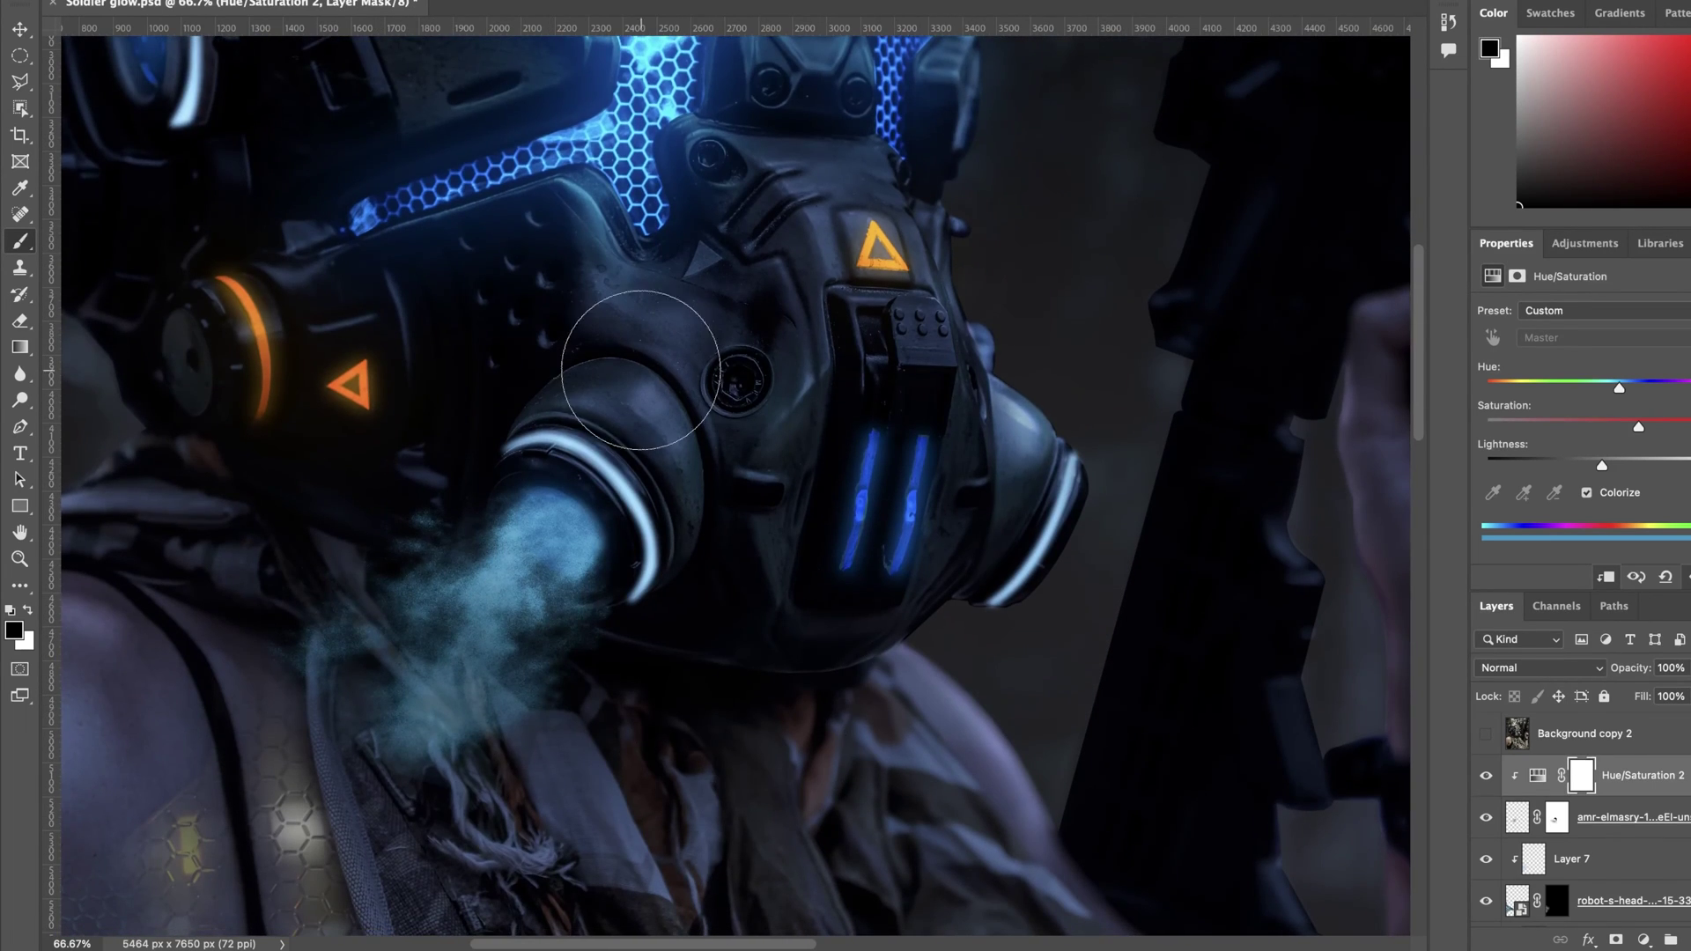
Step: Duplicate the smoke's Hue/Saturation adjustment, clip the copy to the smoke, and set its blend mode to Overlay
{"action": "key", "text": "ctrl+j"}
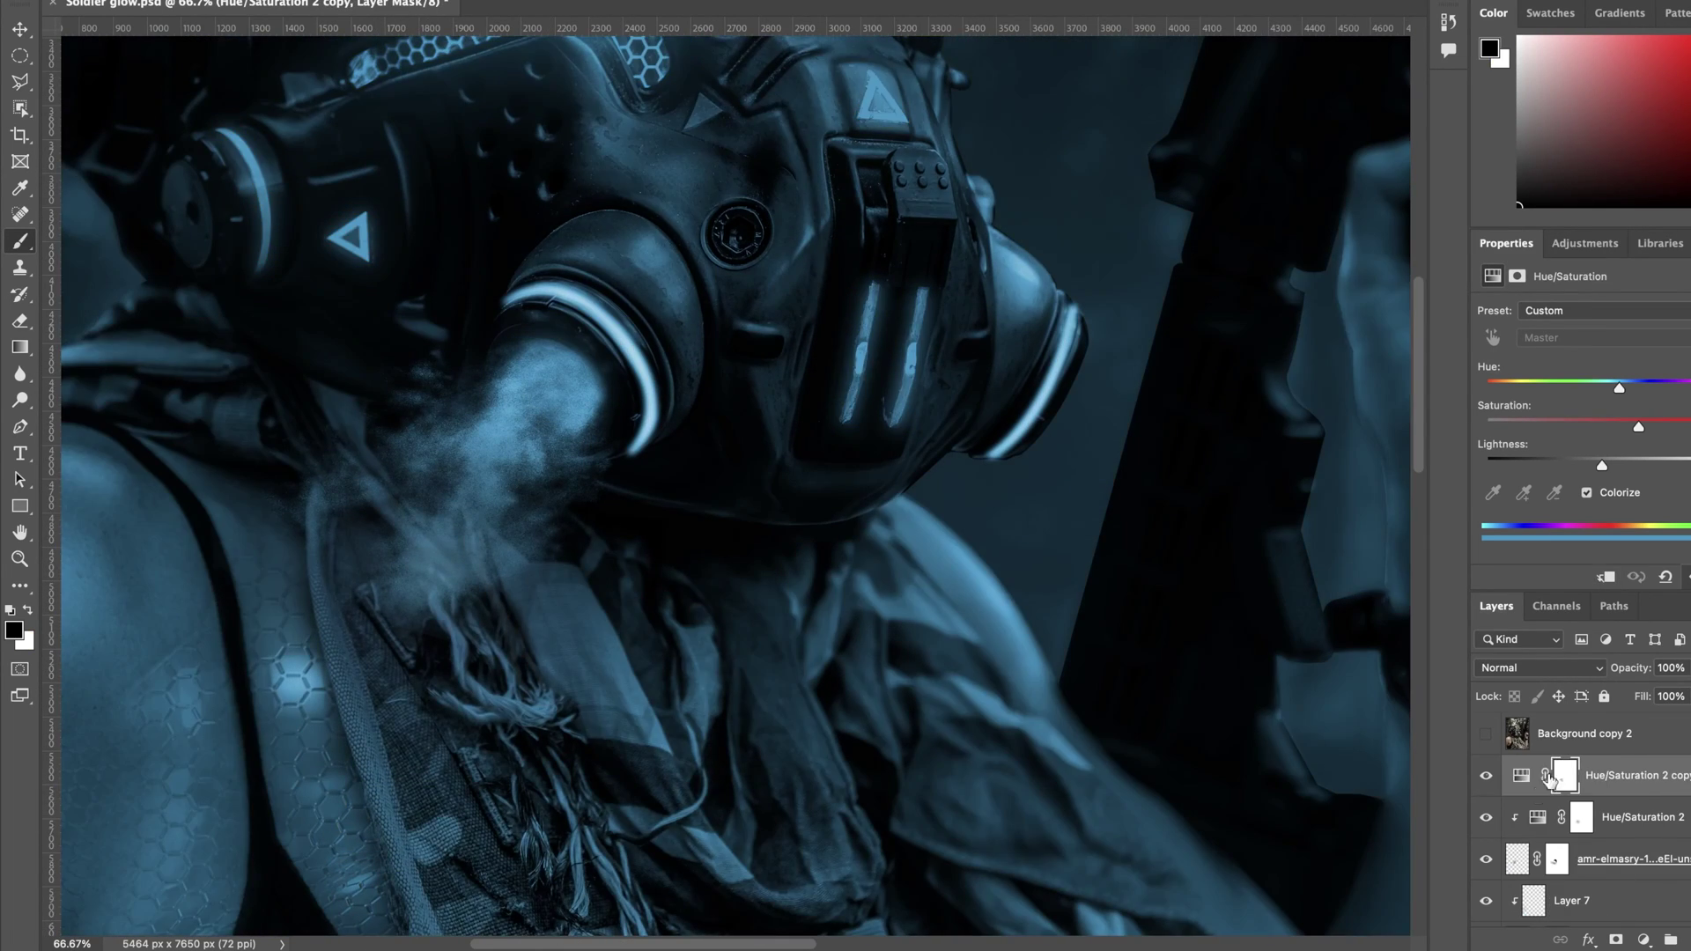
{"action": "left_click", "coordinate": [1540, 668]}
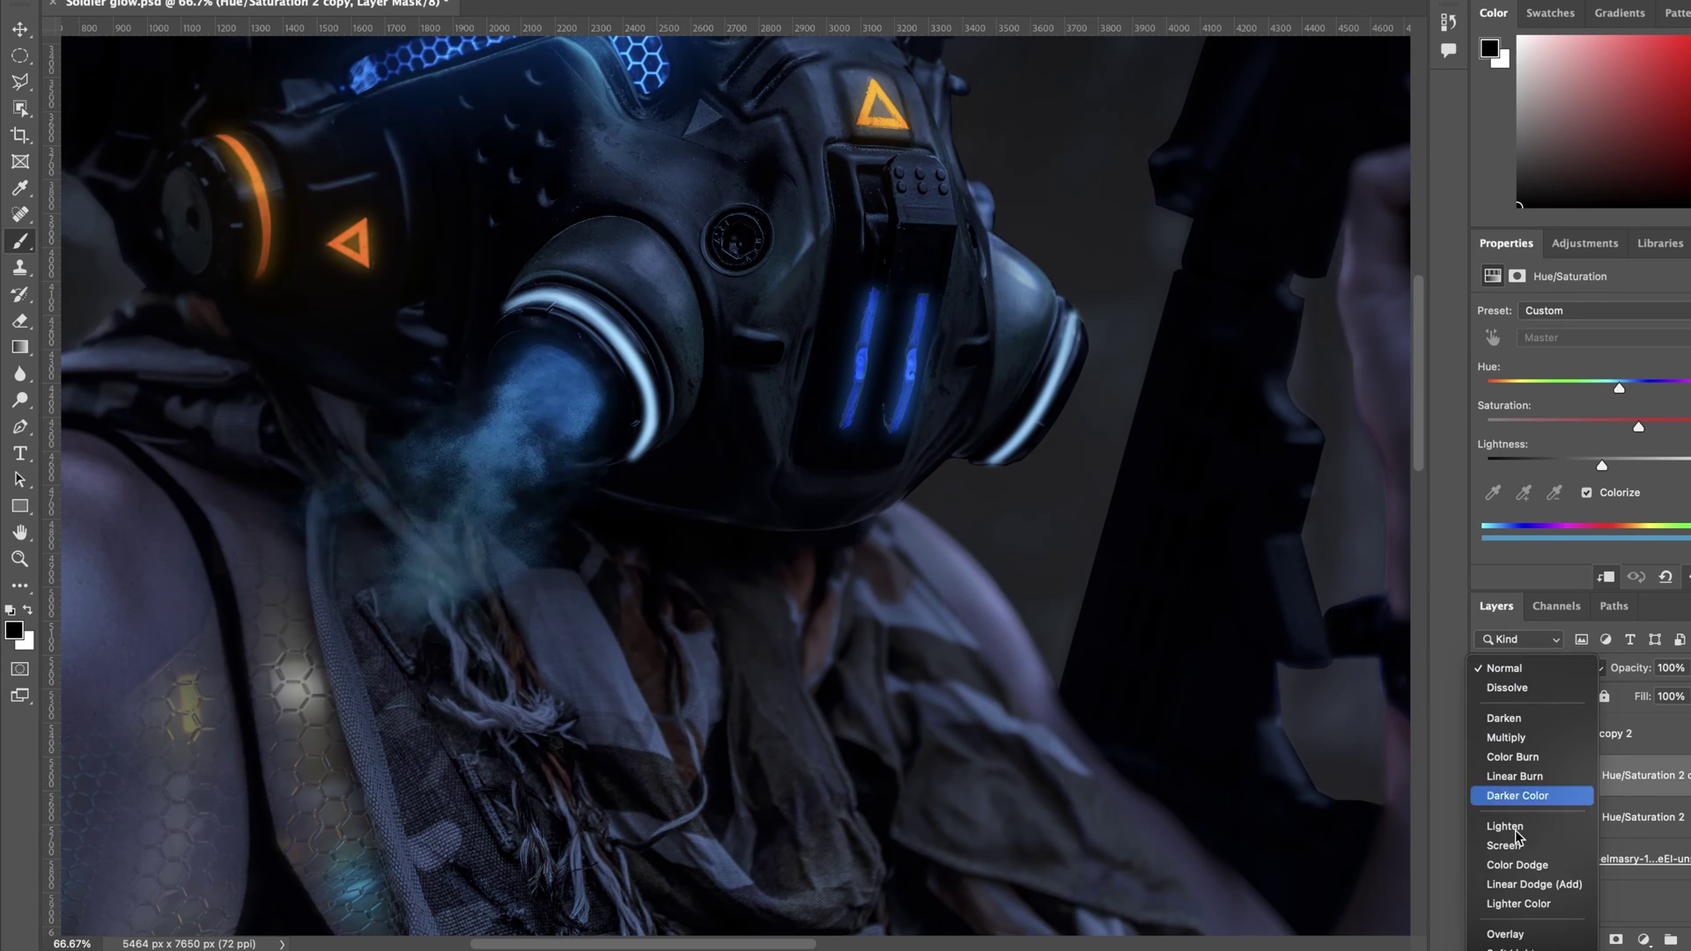
{"action": "left_click", "coordinate": [1529, 935]}
Step: Try Screen on the original Hue/Saturation 2 adjustment, set its blend mode to Overlay, and select its mask
{"action": "left_click", "coordinate": [1524, 819]}
{"action": "left_click", "coordinate": [1565, 675]}
{"action": "left_click", "coordinate": [1529, 847]}
{"action": "scroll", "coordinate": [1072, 669], "scroll_direction": "up", "scroll_amount": 5}
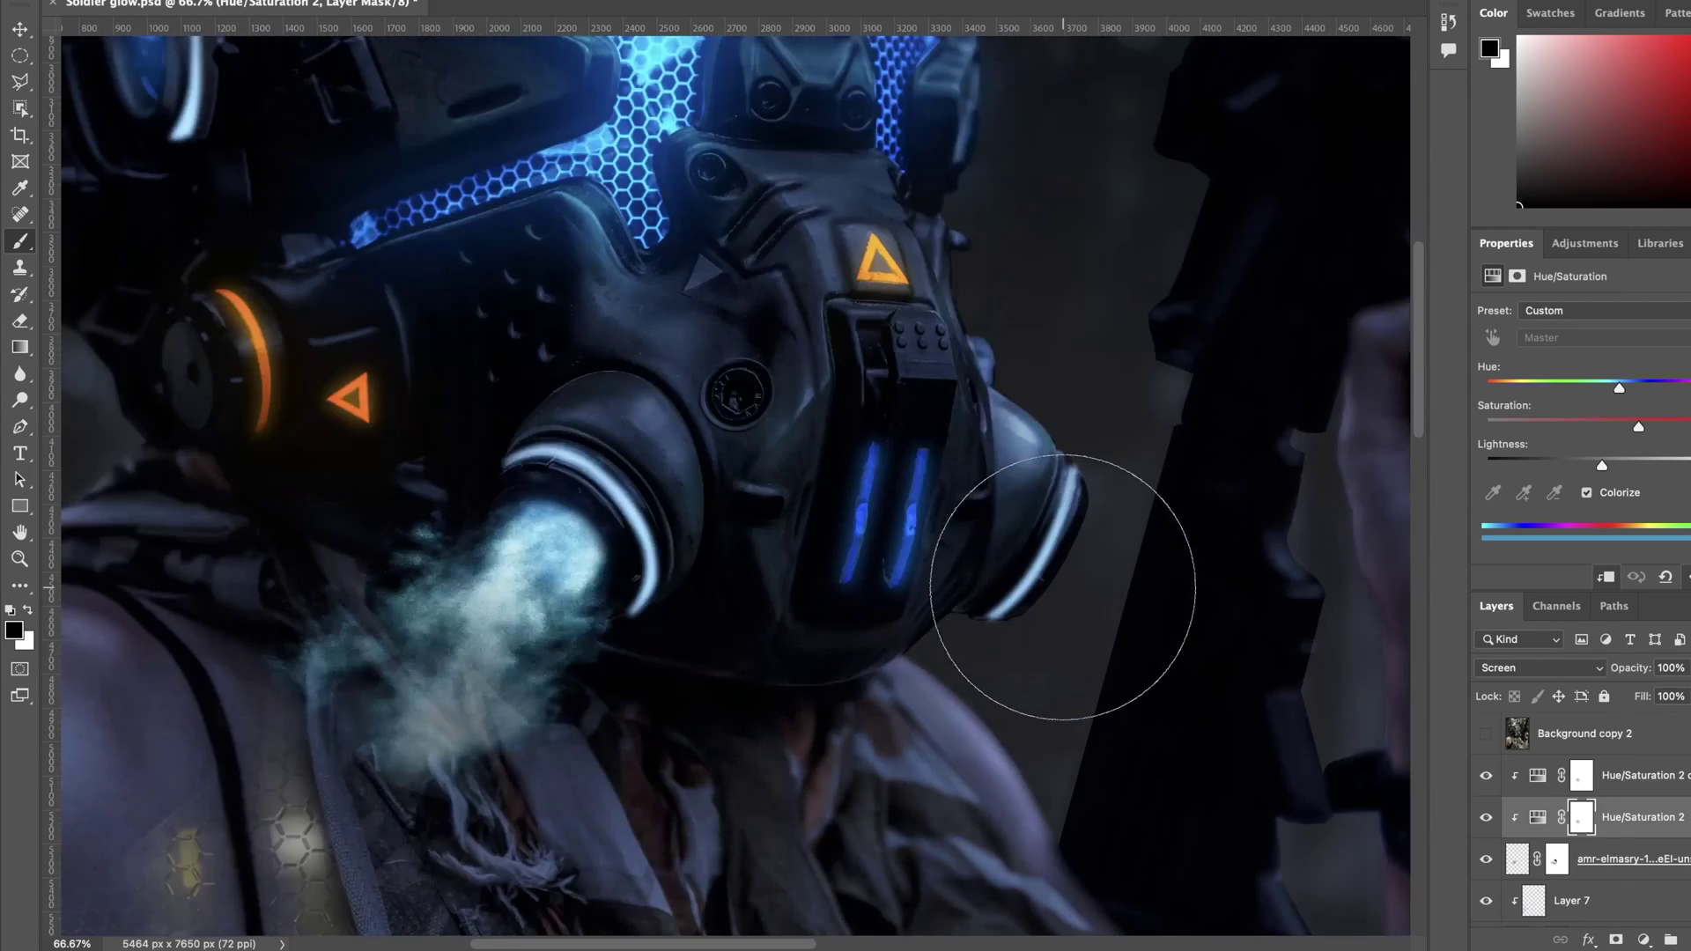
{"action": "scroll", "coordinate": [1063, 587], "scroll_direction": "down", "scroll_amount": 5}
{"action": "left_click", "coordinate": [1540, 668]}
{"action": "left_click", "coordinate": [1529, 756]}
{"action": "left_click", "coordinate": [1582, 818]}
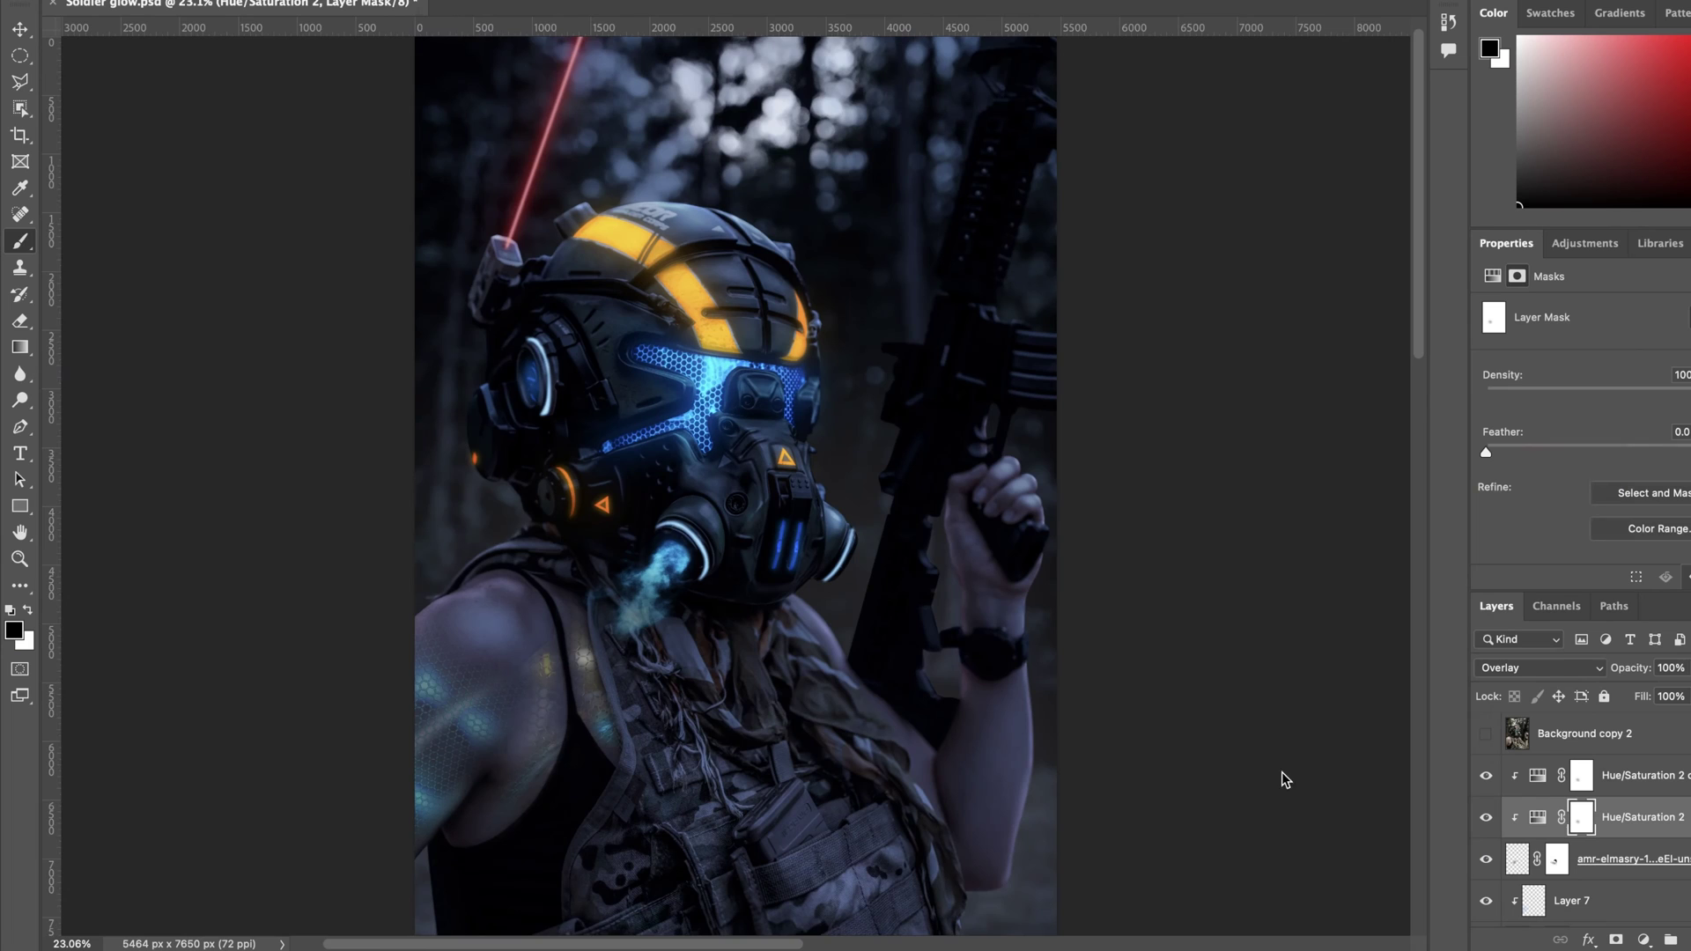
{"action": "key", "text": "z"}
{"action": "triple_click", "coordinate": [680, 578]}
{"action": "left_click", "coordinate": [695, 551]}
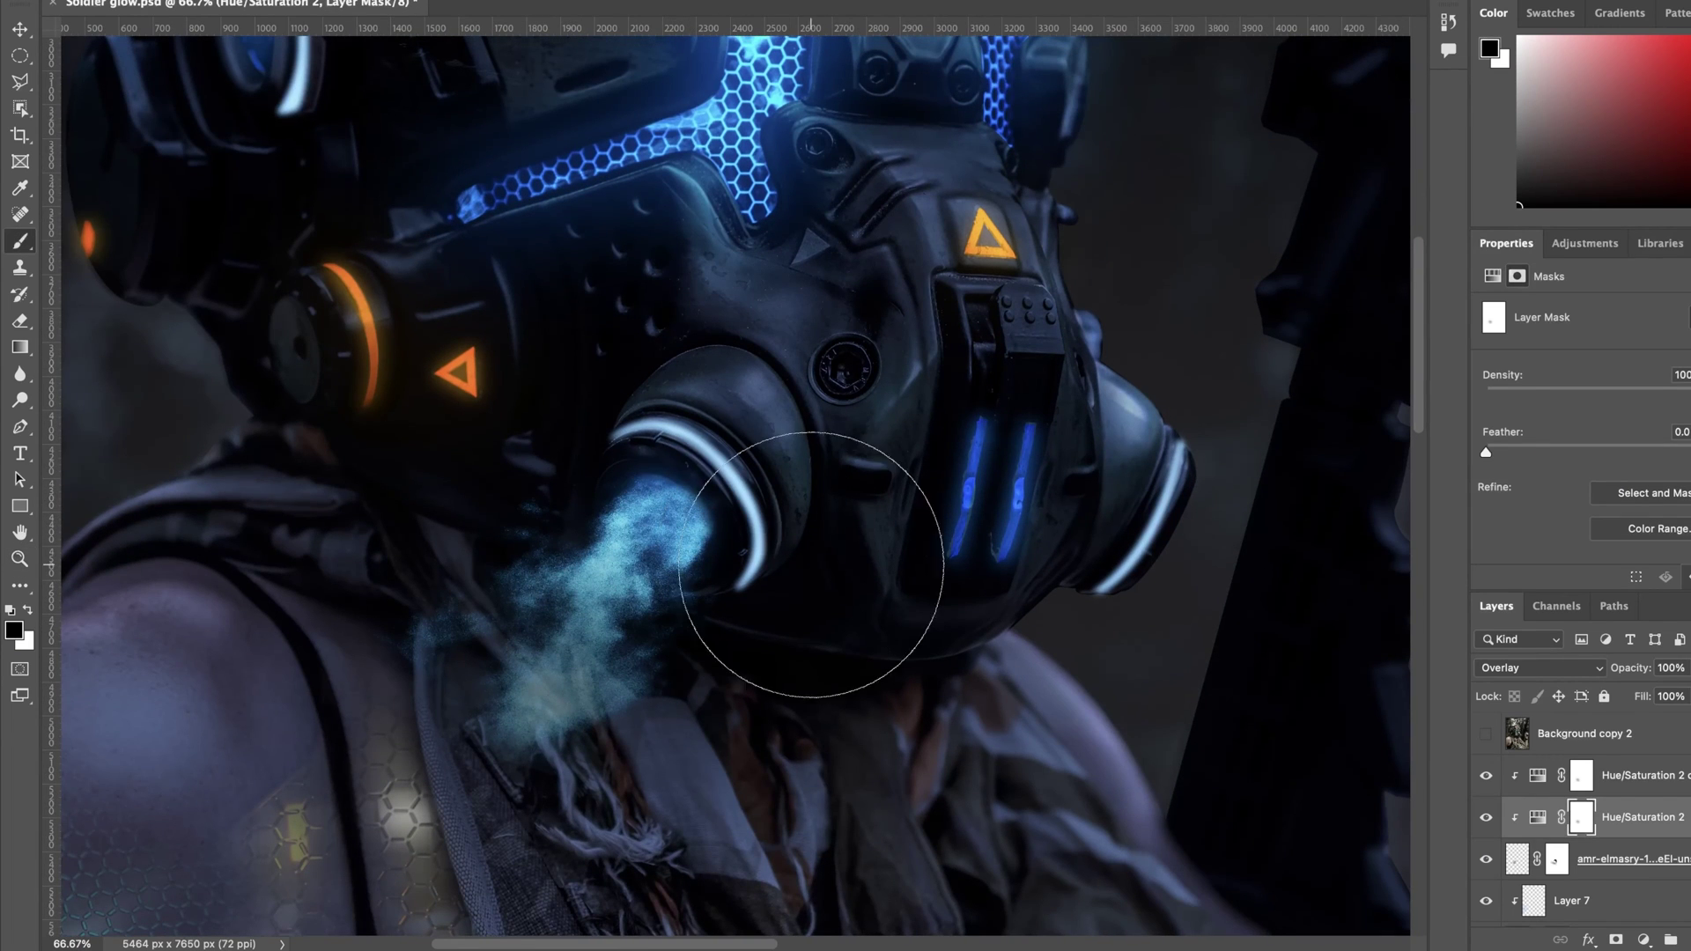
Step: Create a new layer clipped above the smoke's colour adjustments and choose light blue as the brush colour
{"action": "left_click", "coordinate": [1619, 774]}
{"action": "key", "text": "alt+shift+super+n"}
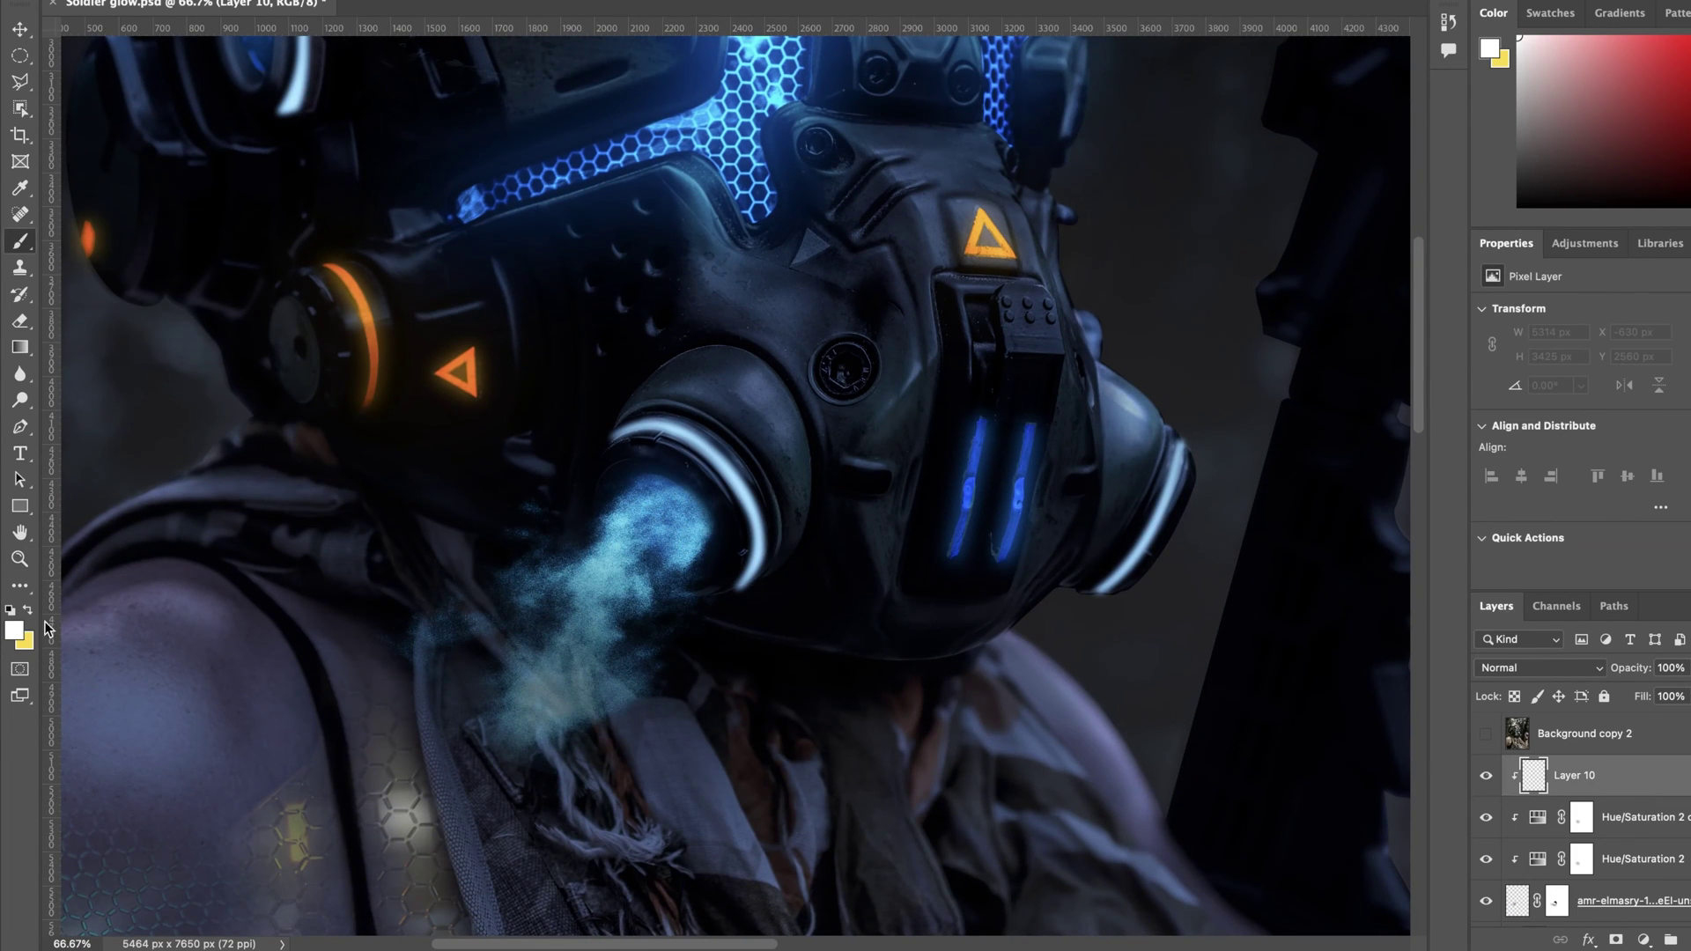
{"action": "key", "text": "x"}
{"action": "left_click", "coordinate": [14, 630]}
{"action": "left_click", "coordinate": [735, 463]}
{"action": "left_click", "coordinate": [1382, 555]}
Step: Set the new clipped layer to Screen and brush a light blue glow onto the smoke at the near filter
{"action": "left_click", "coordinate": [1541, 668]}
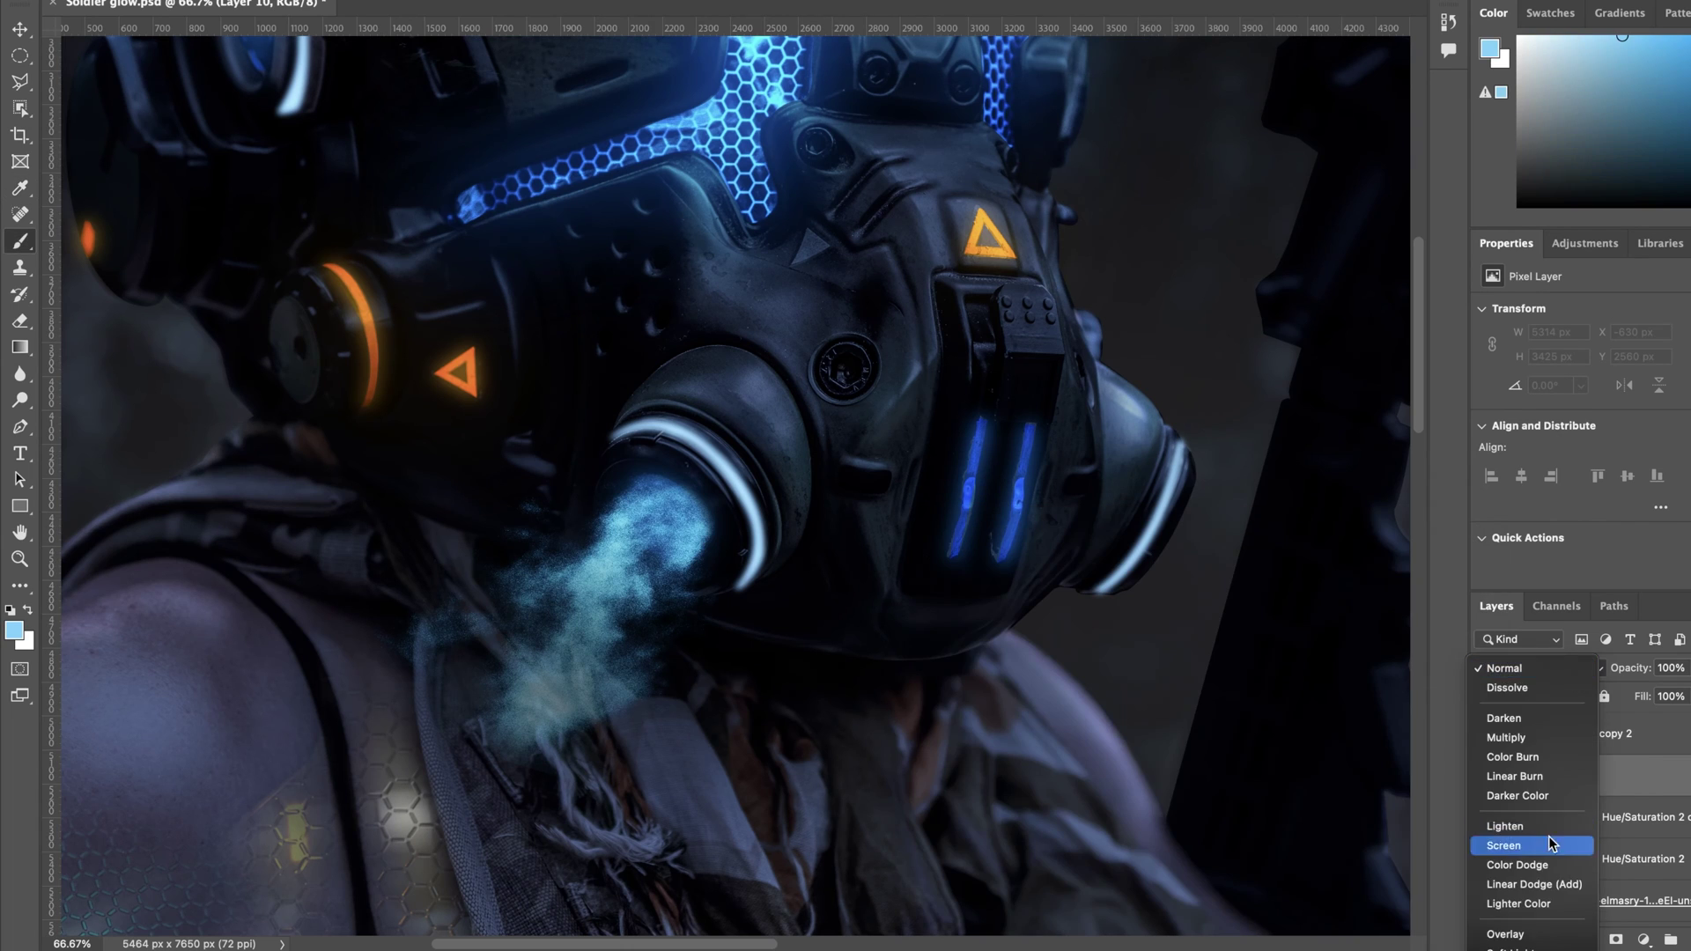
{"action": "left_click", "coordinate": [1552, 845]}
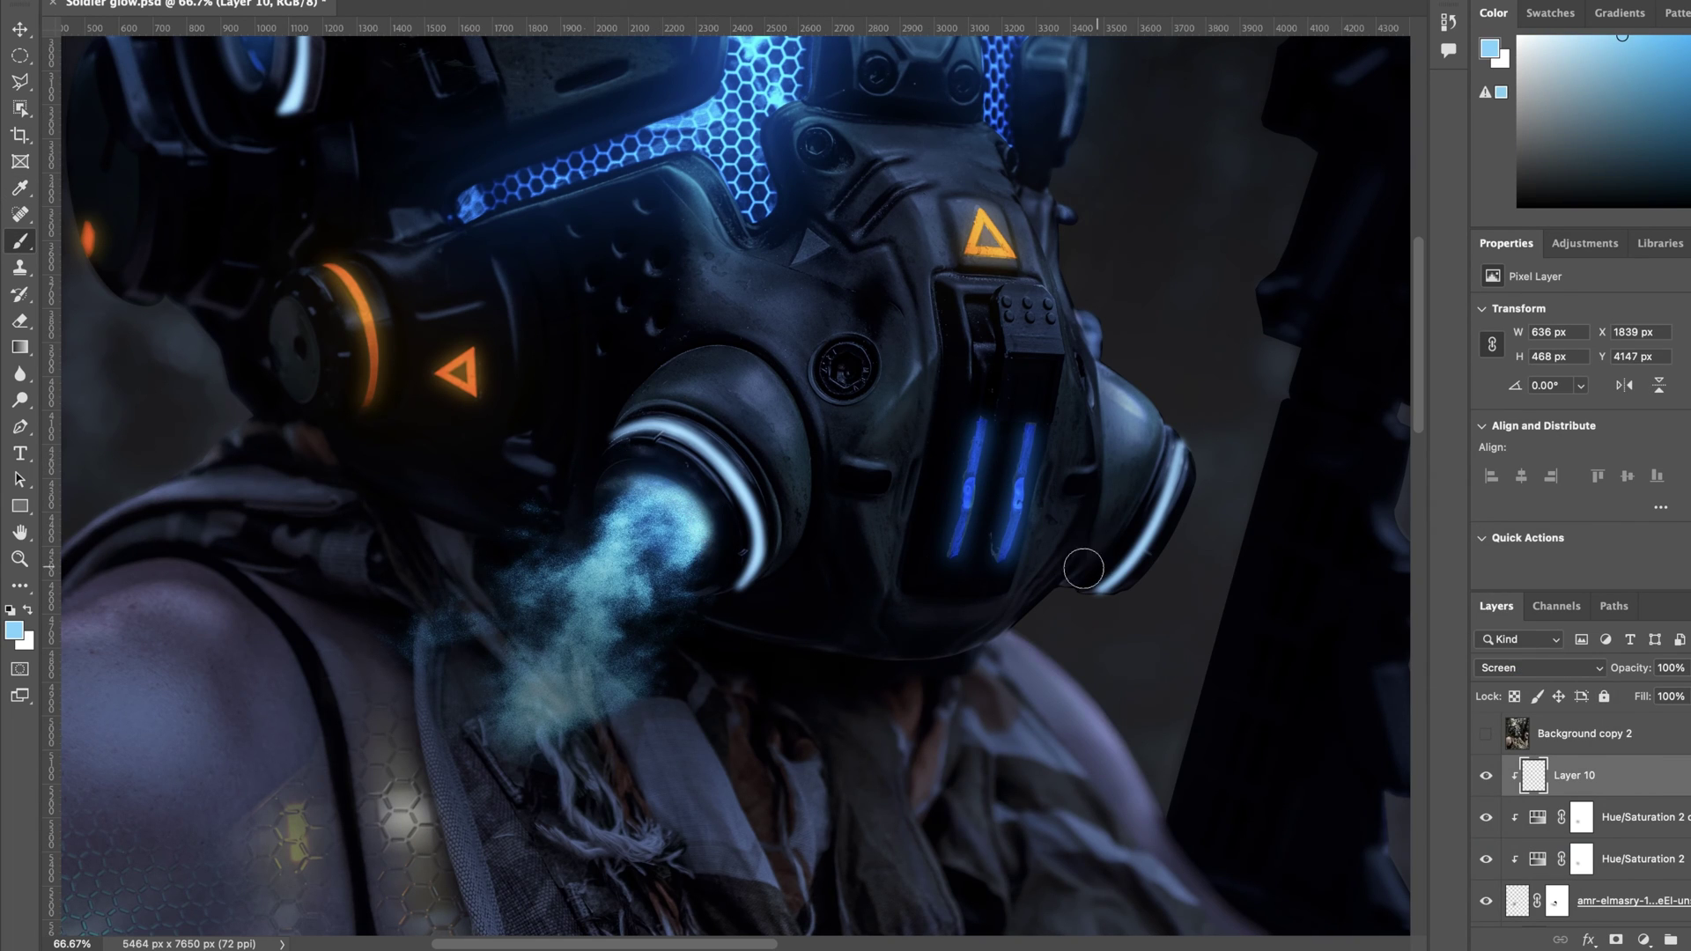
{"action": "scroll", "coordinate": [1317, 479], "scroll_direction": "down", "scroll_amount": 5}
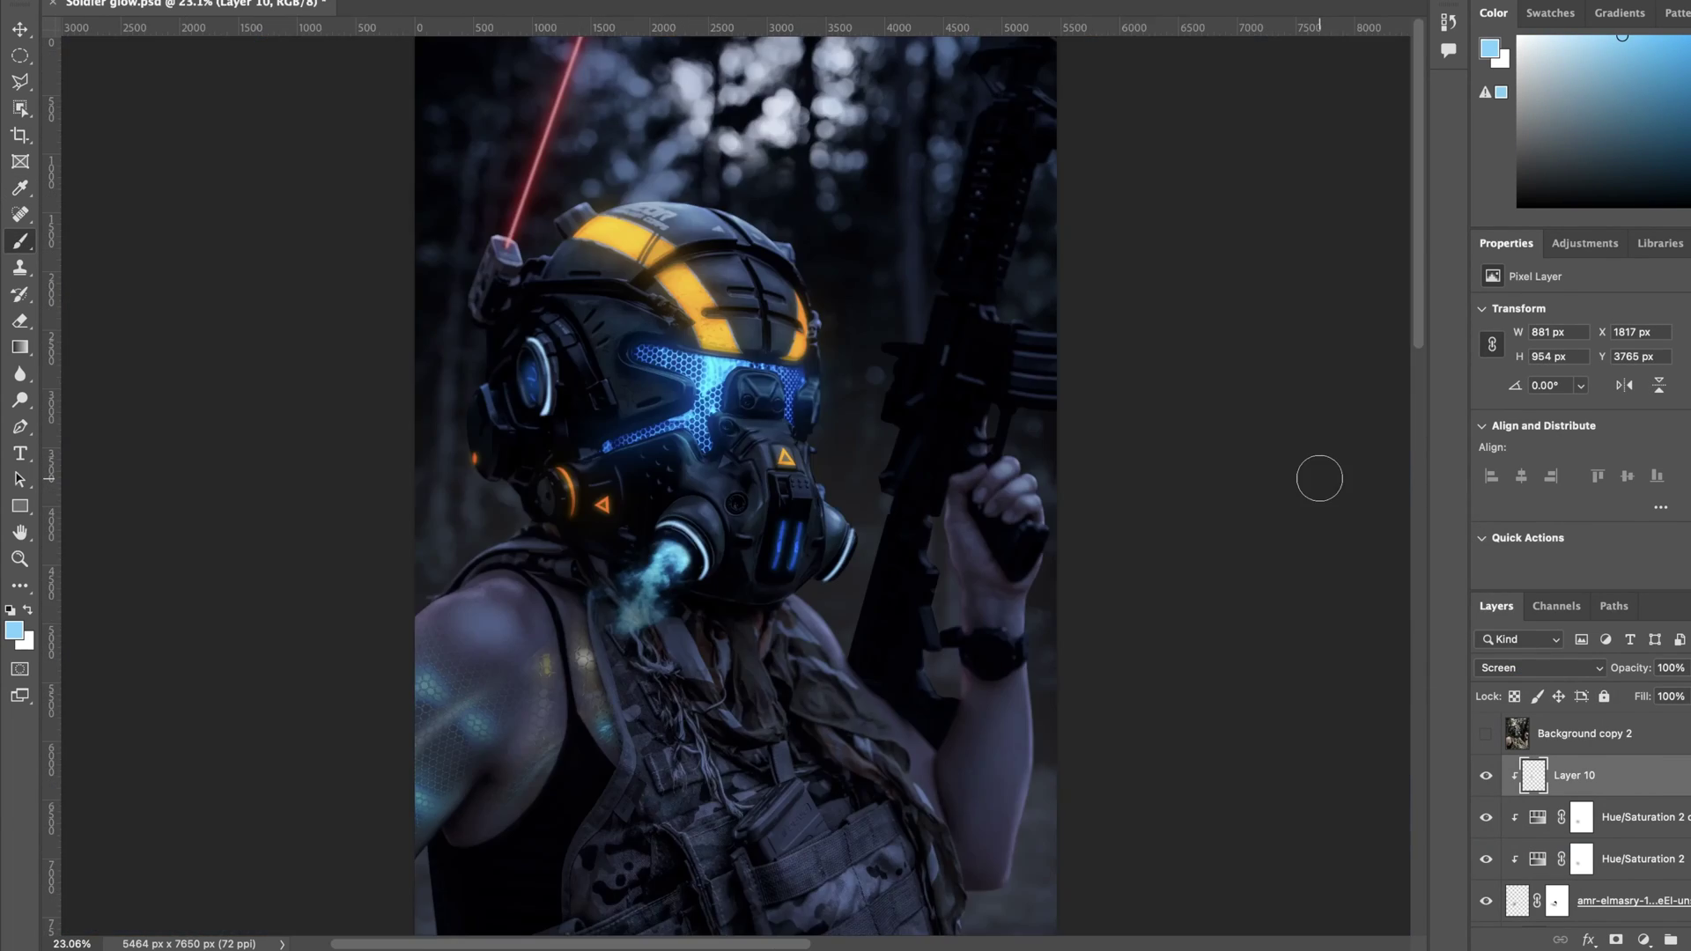
Step: Erase the man and surroundings from a second copy of the smoke photo and convert the layer to a smart object
{"action": "left_click", "coordinate": [1653, 896], "text": "shift"}
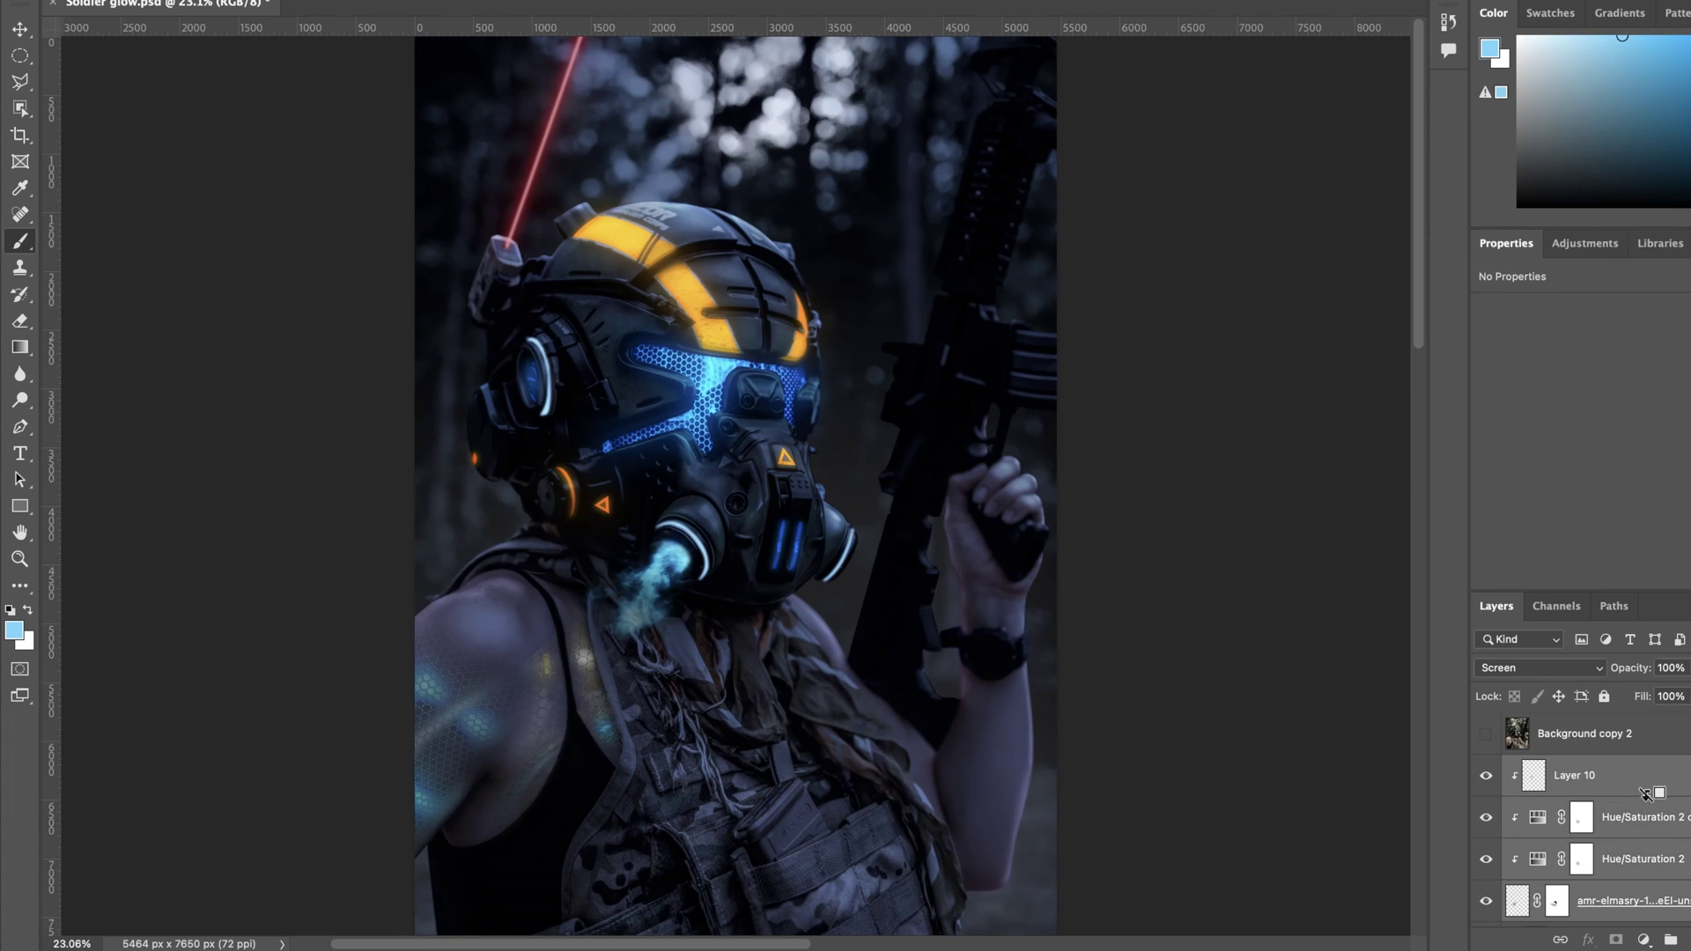
{"action": "left_click_drag", "start_coordinate": [1653, 791], "coordinate": [1657, 682]}
{"action": "left_click_drag", "start_coordinate": [1230, 526], "coordinate": [1299, 528]}
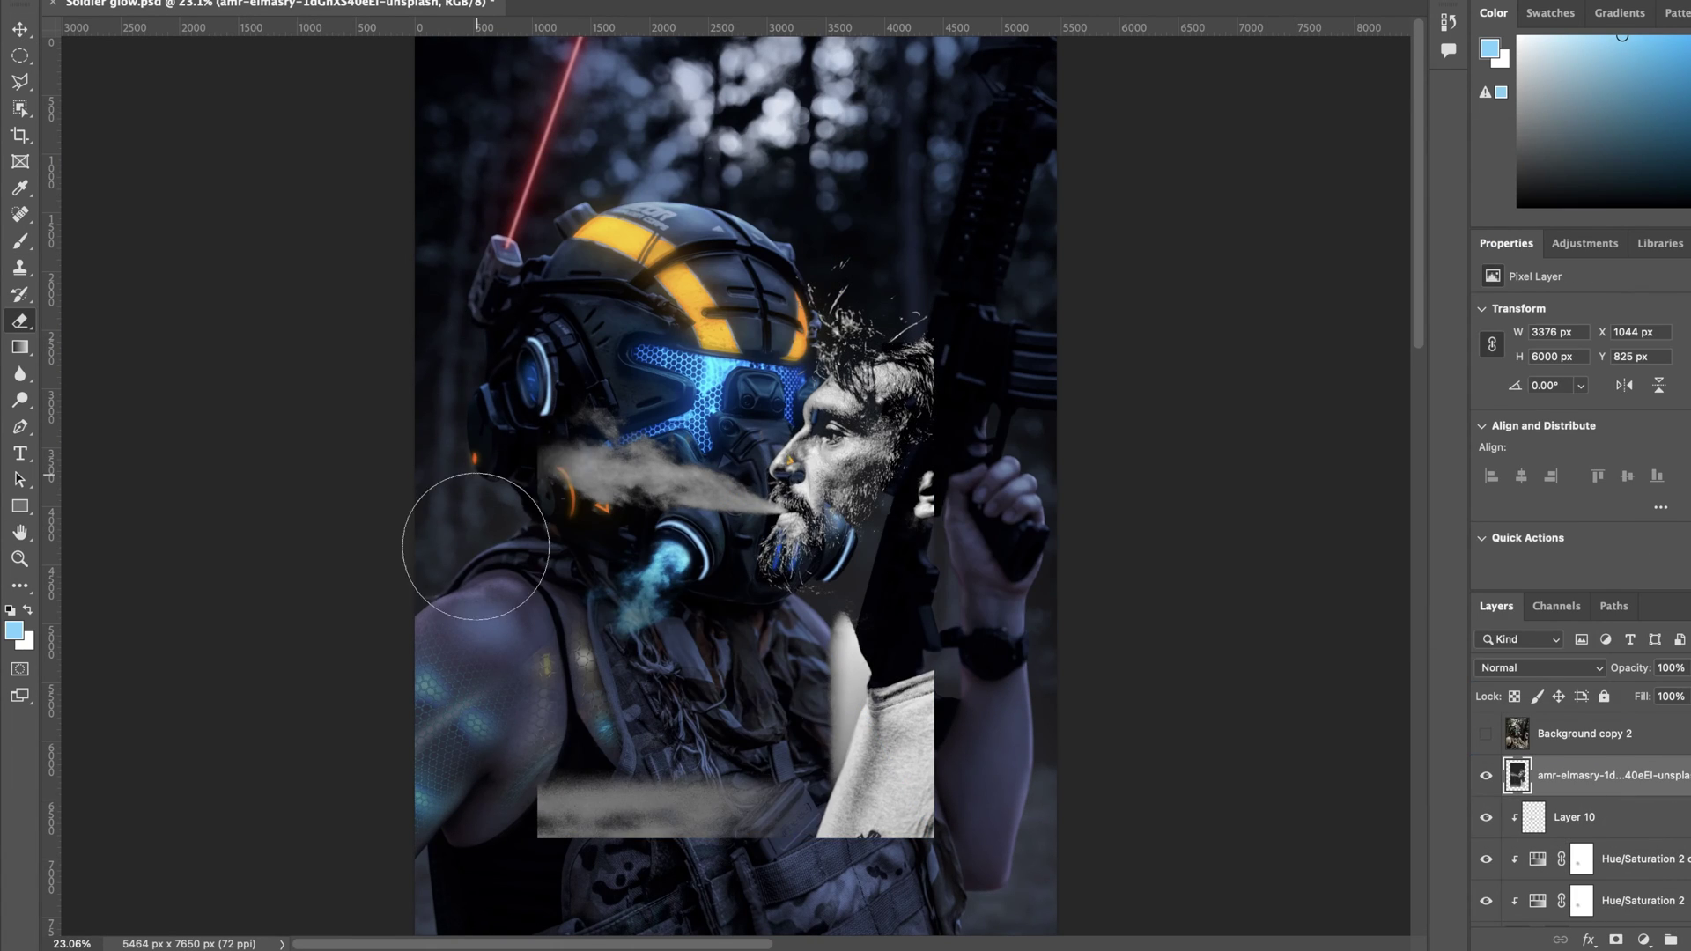
{"action": "right_click", "coordinate": [1611, 776]}
{"action": "left_click", "coordinate": [1505, 326]}
Step: Position the second plume at the far respirator filter and brush its blue glow on a clipped Screen layer
{"action": "left_click_drag", "start_coordinate": [705, 480], "coordinate": [854, 510]}
{"action": "left_click_drag", "start_coordinate": [864, 185], "coordinate": [855, 271]}
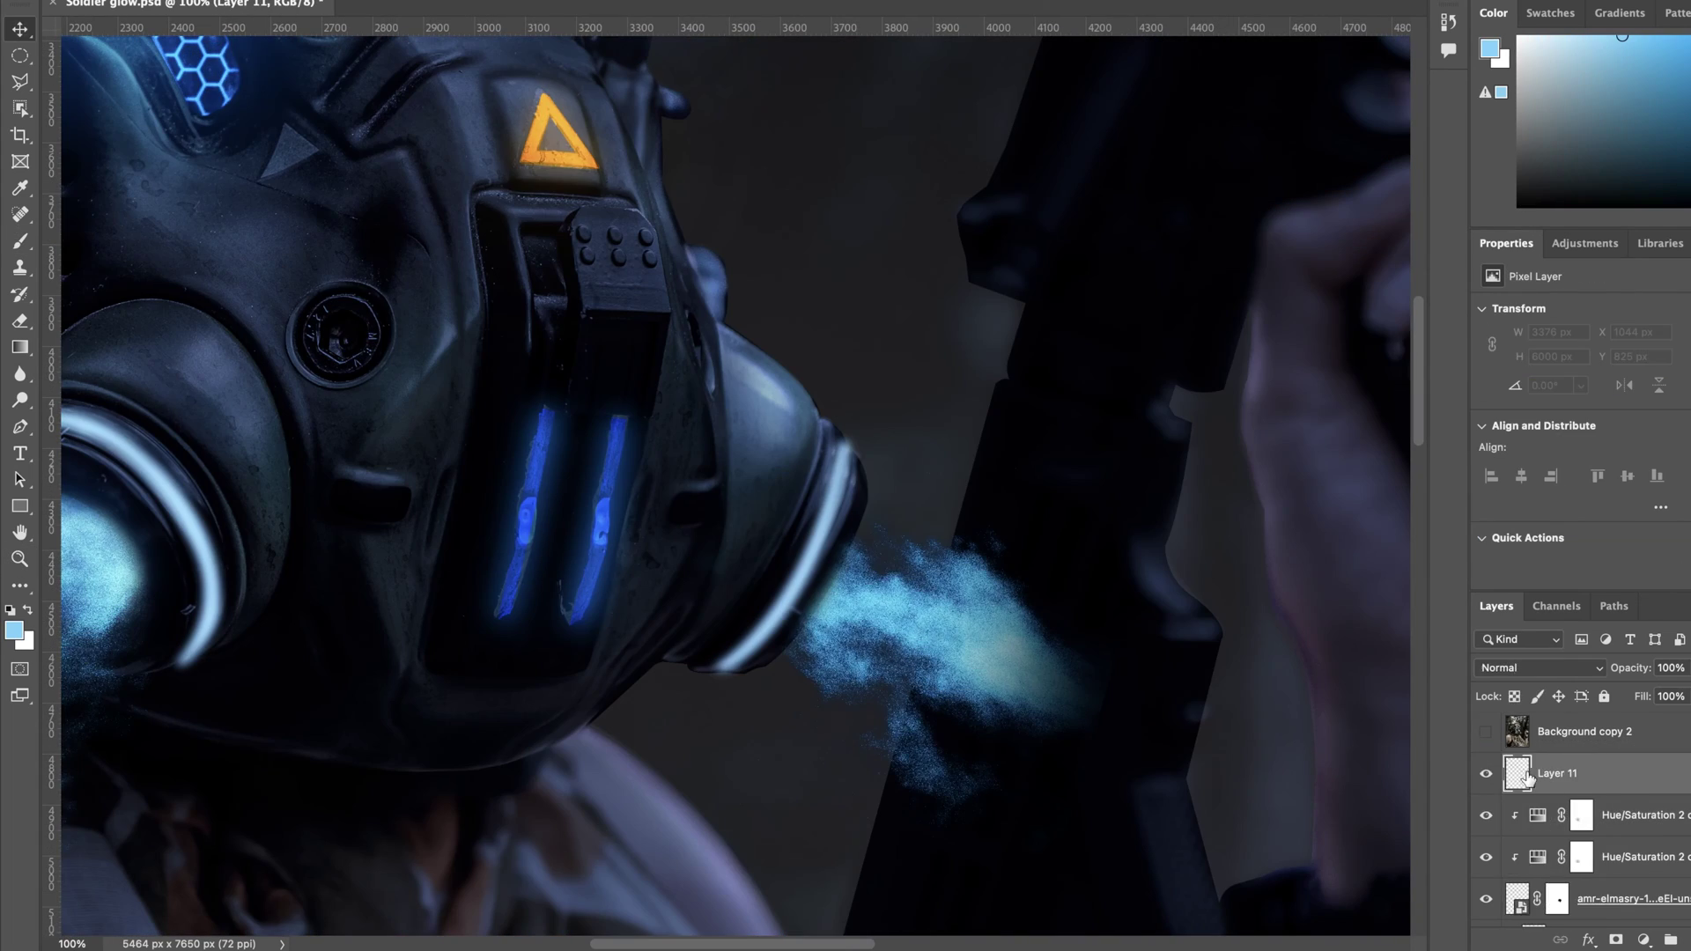
{"action": "key", "text": "e"}
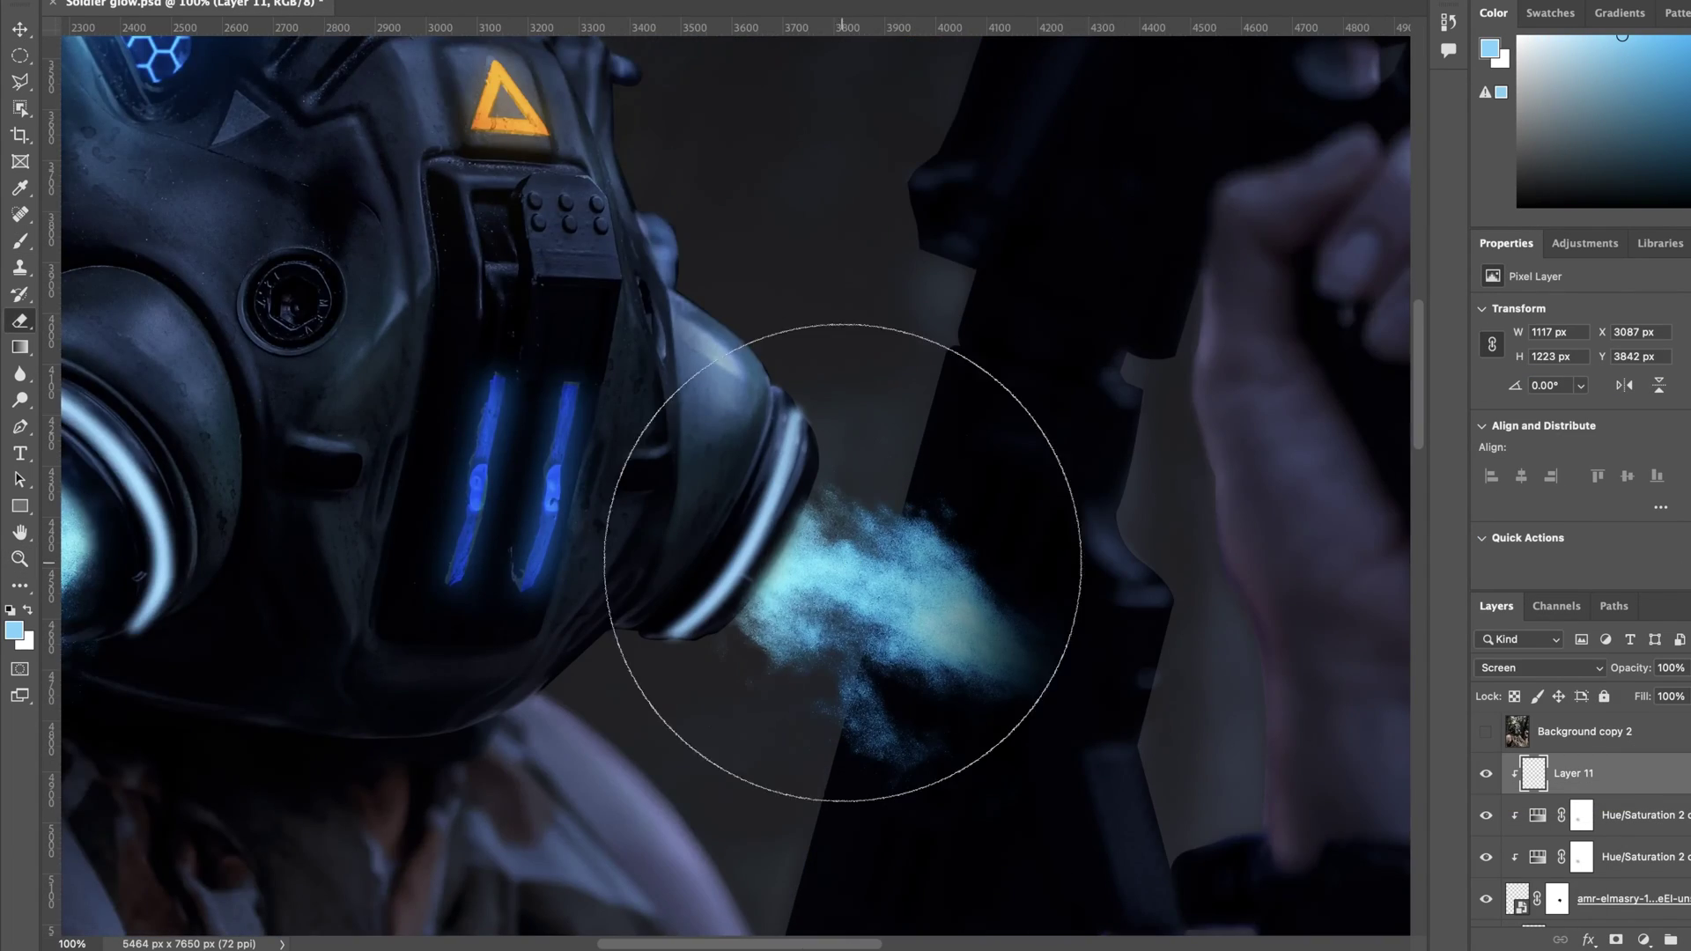
{"action": "key", "text": "super+0"}
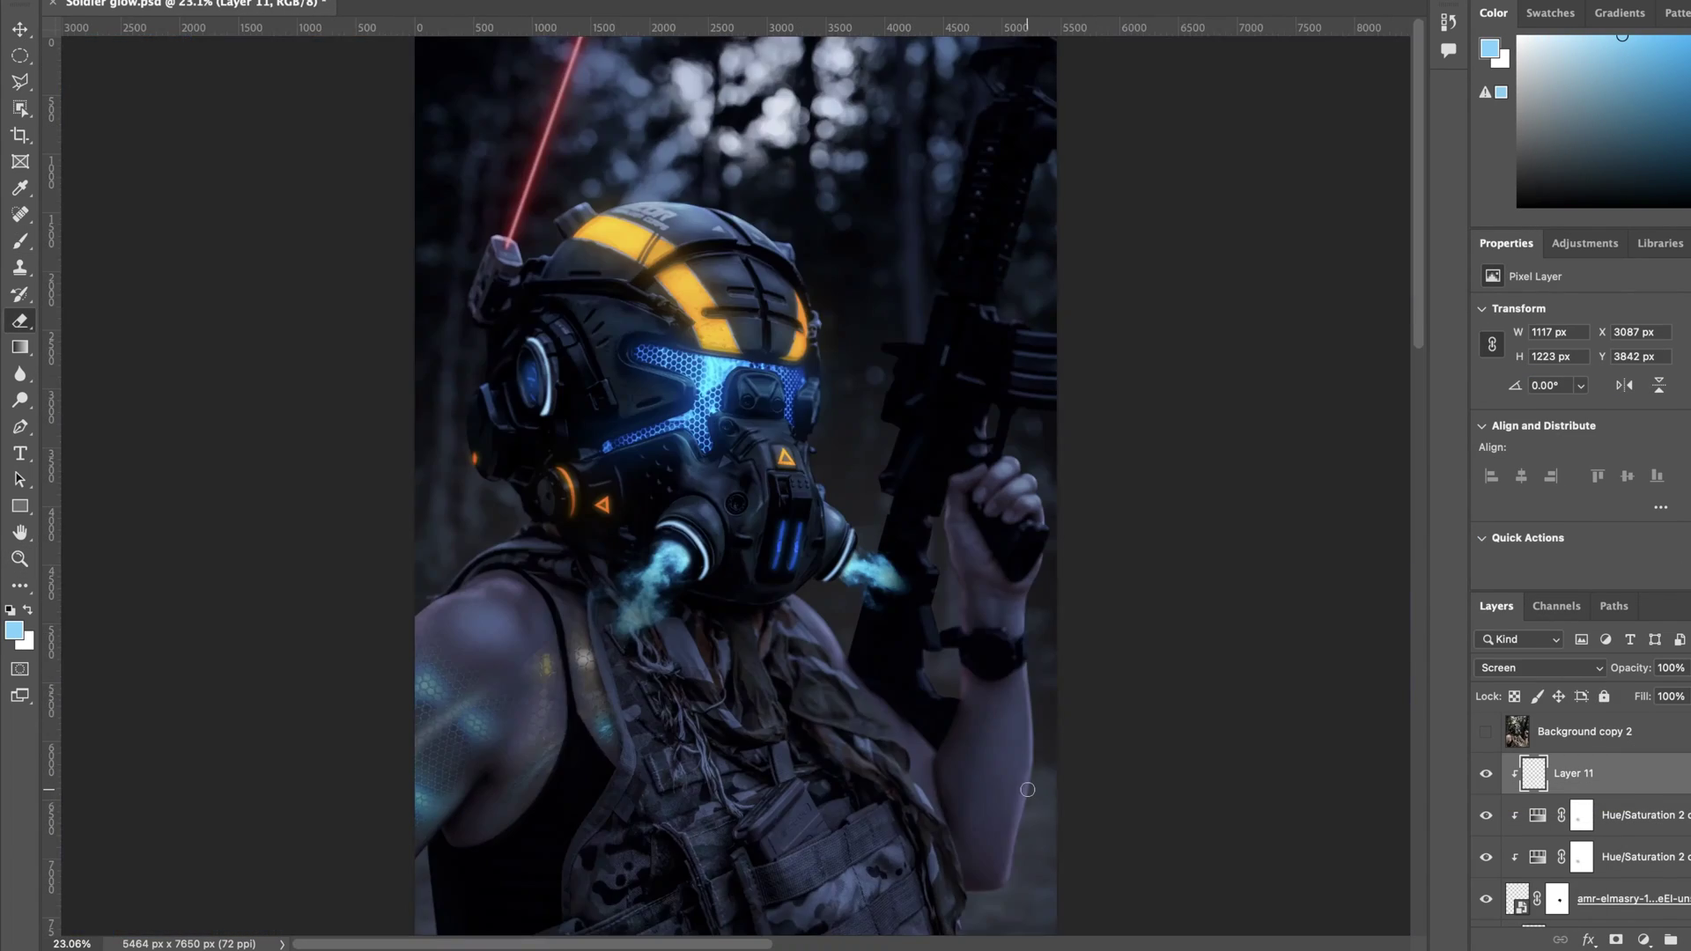
Step: Refine the second smoke layer's mask with the brush around the far respirator filter
{"action": "left_click", "coordinate": [1557, 899]}
{"action": "key", "text": "b"}
{"action": "scroll", "coordinate": [931, 590], "scroll_direction": "up", "scroll_amount": 3}
{"action": "left_click_drag", "start_coordinate": [881, 652], "coordinate": [854, 634]}
{"action": "key", "text": "super+0"}
Step: Invert the Hue/Saturation 1 layer mask to black and brush in blue light around the smoking filters
{"action": "key", "text": "x"}
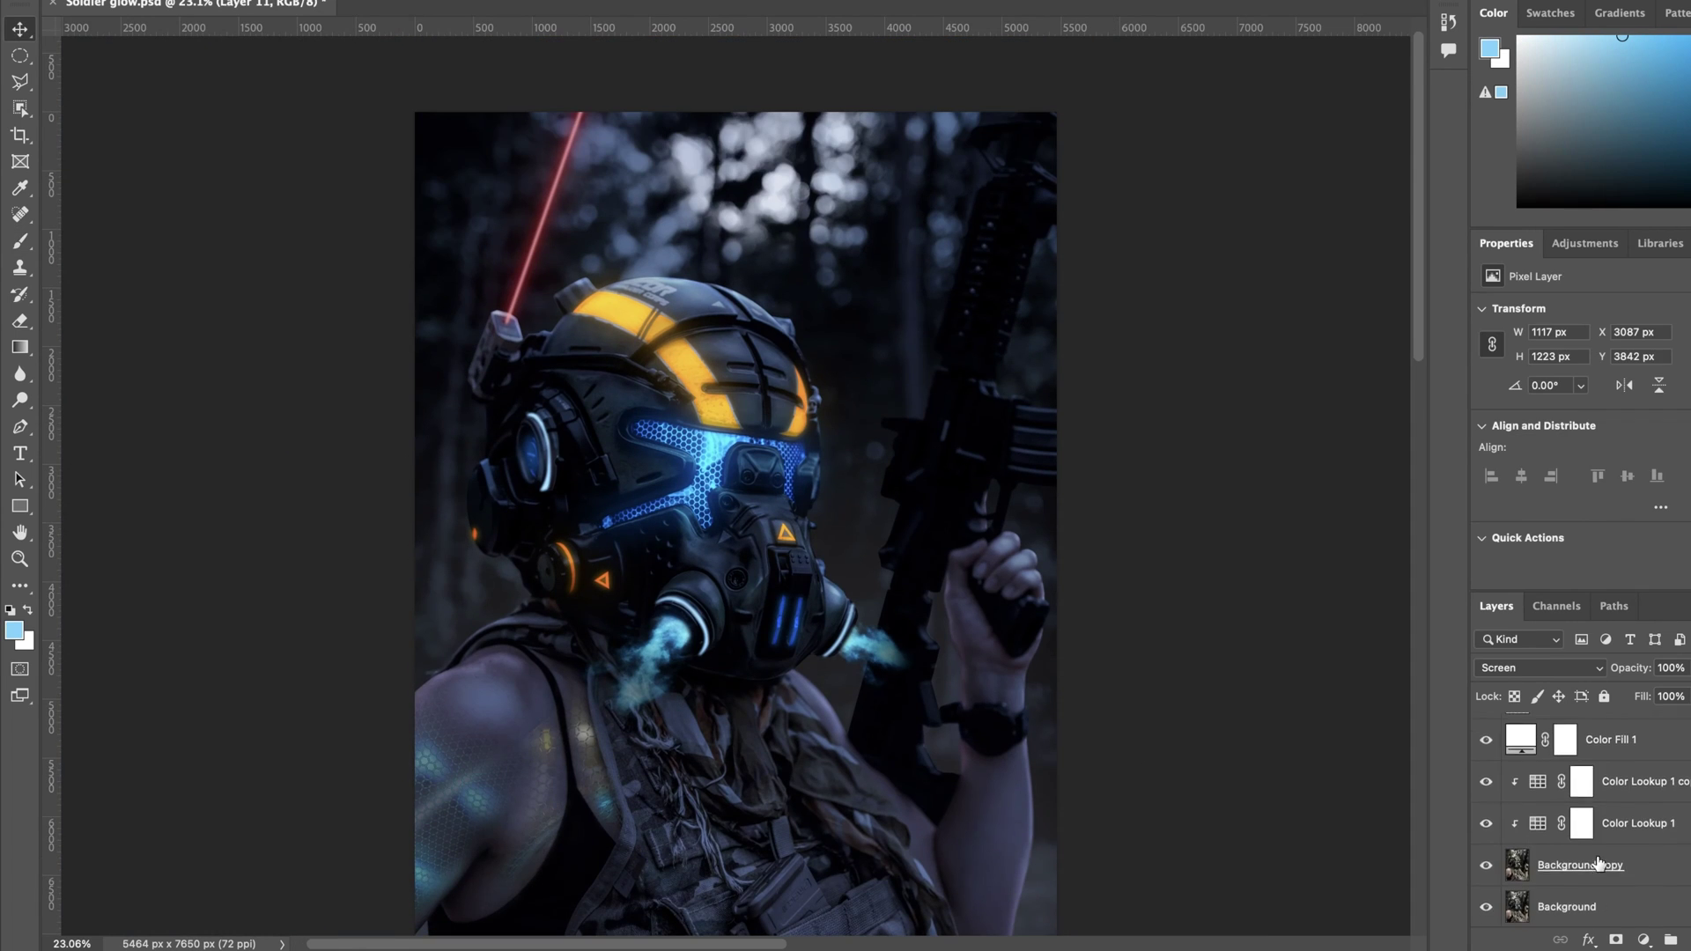
{"action": "scroll", "coordinate": [1577, 793], "scroll_direction": "down", "scroll_amount": 3}
{"action": "left_click", "coordinate": [1582, 753]}
{"action": "key", "text": "ctrl+i"}
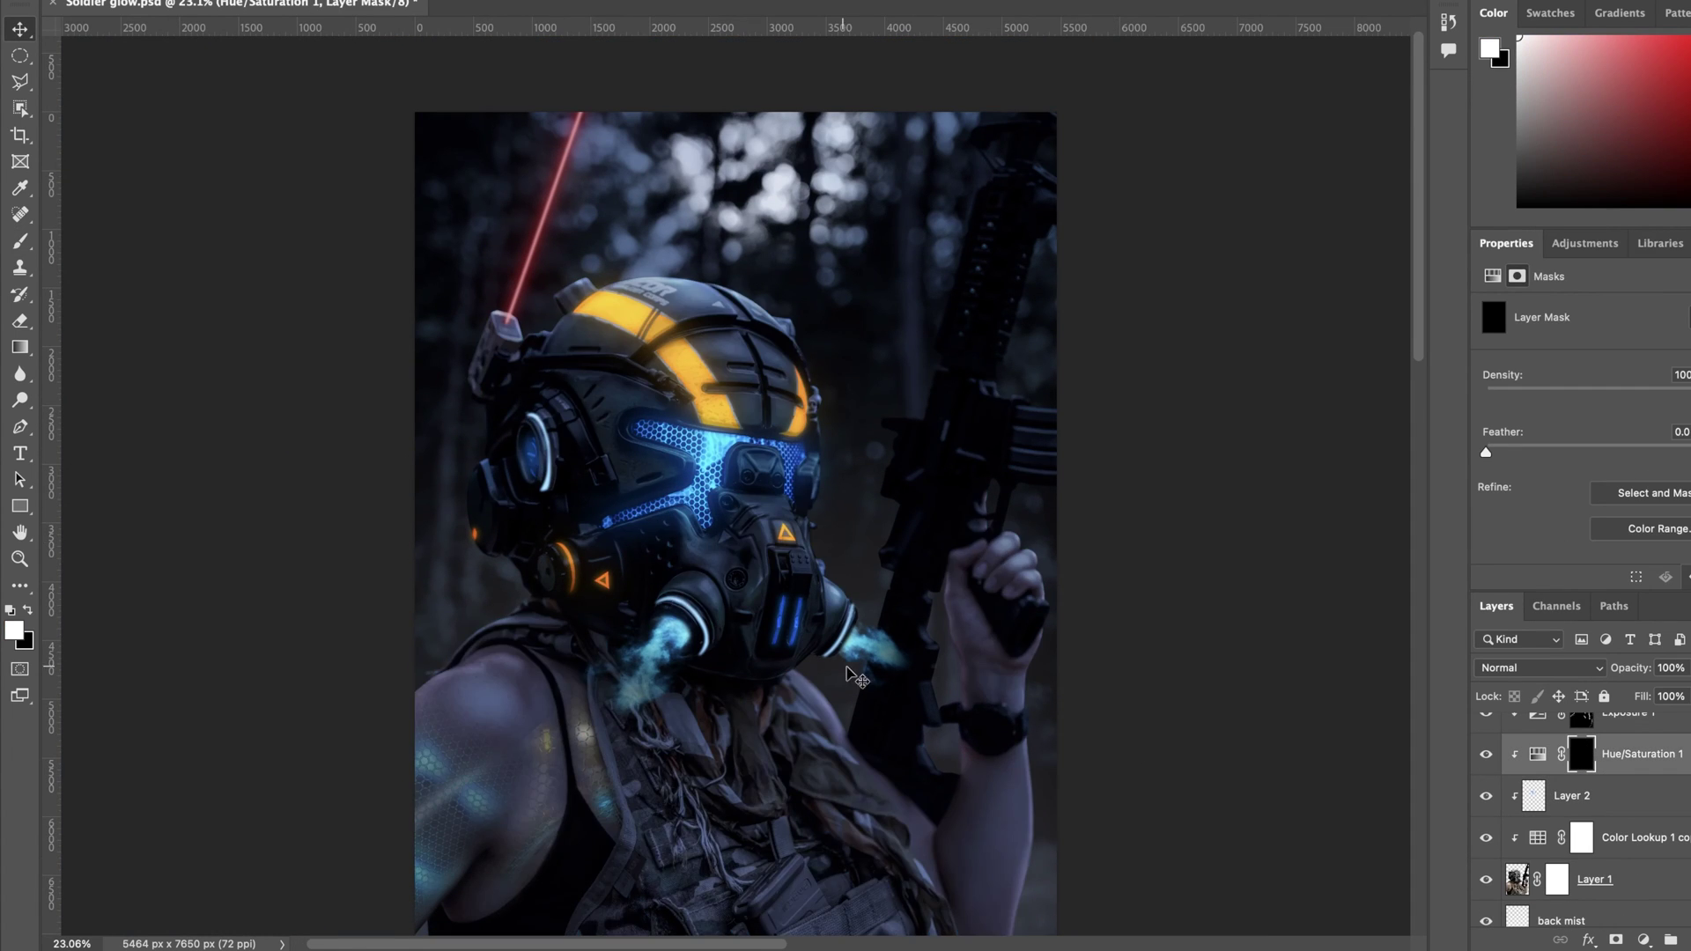
{"action": "key", "text": "b"}
{"action": "key", "text": "ctrl+plus"}
{"action": "key", "text": "ctrl+plus"}
{"action": "key", "text": "ctrl+plus"}
{"action": "scroll", "coordinate": [514, 719], "scroll_direction": "down", "scroll_amount": 3}
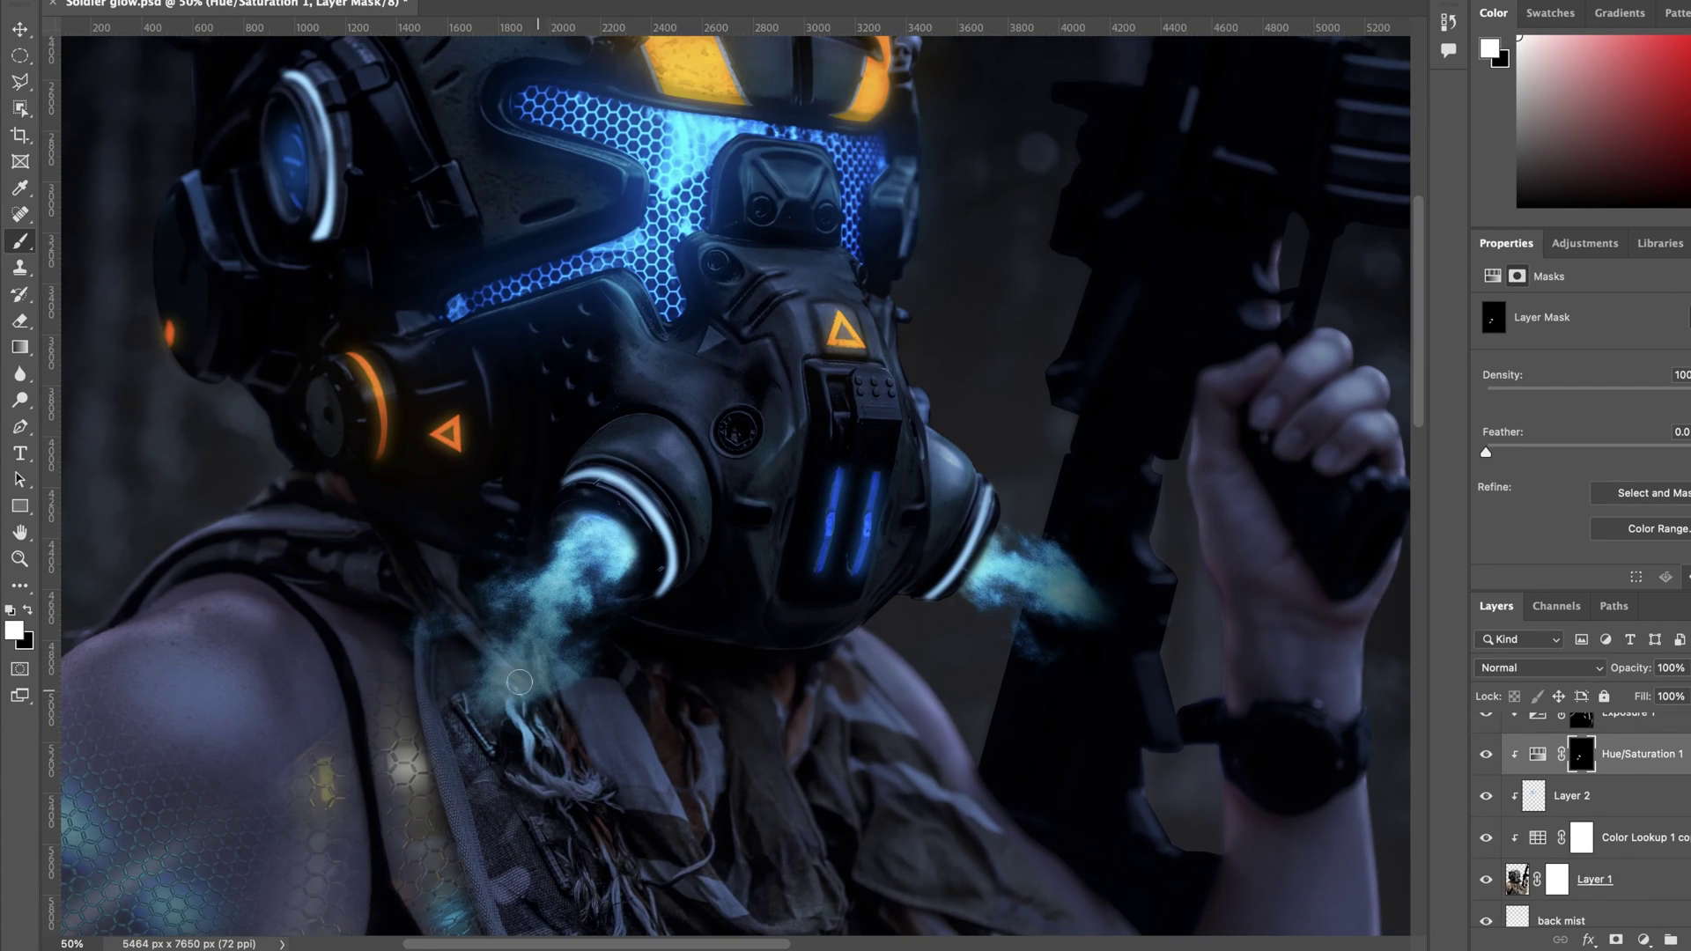
Step: Paint blue reflected light into the Hue/Saturation 1 mask on the earpiece, the visor surroundings and the gas mask
{"action": "scroll", "coordinate": [520, 681], "scroll_direction": "down", "scroll_amount": 9}
{"action": "key", "text": "e"}
{"action": "key", "text": "x"}
{"action": "key", "text": "bracketright"}
{"action": "key", "text": "bracketright"}
{"action": "key", "text": "bracketright"}
{"action": "scroll", "coordinate": [366, 669], "scroll_direction": "up", "scroll_amount": 18}
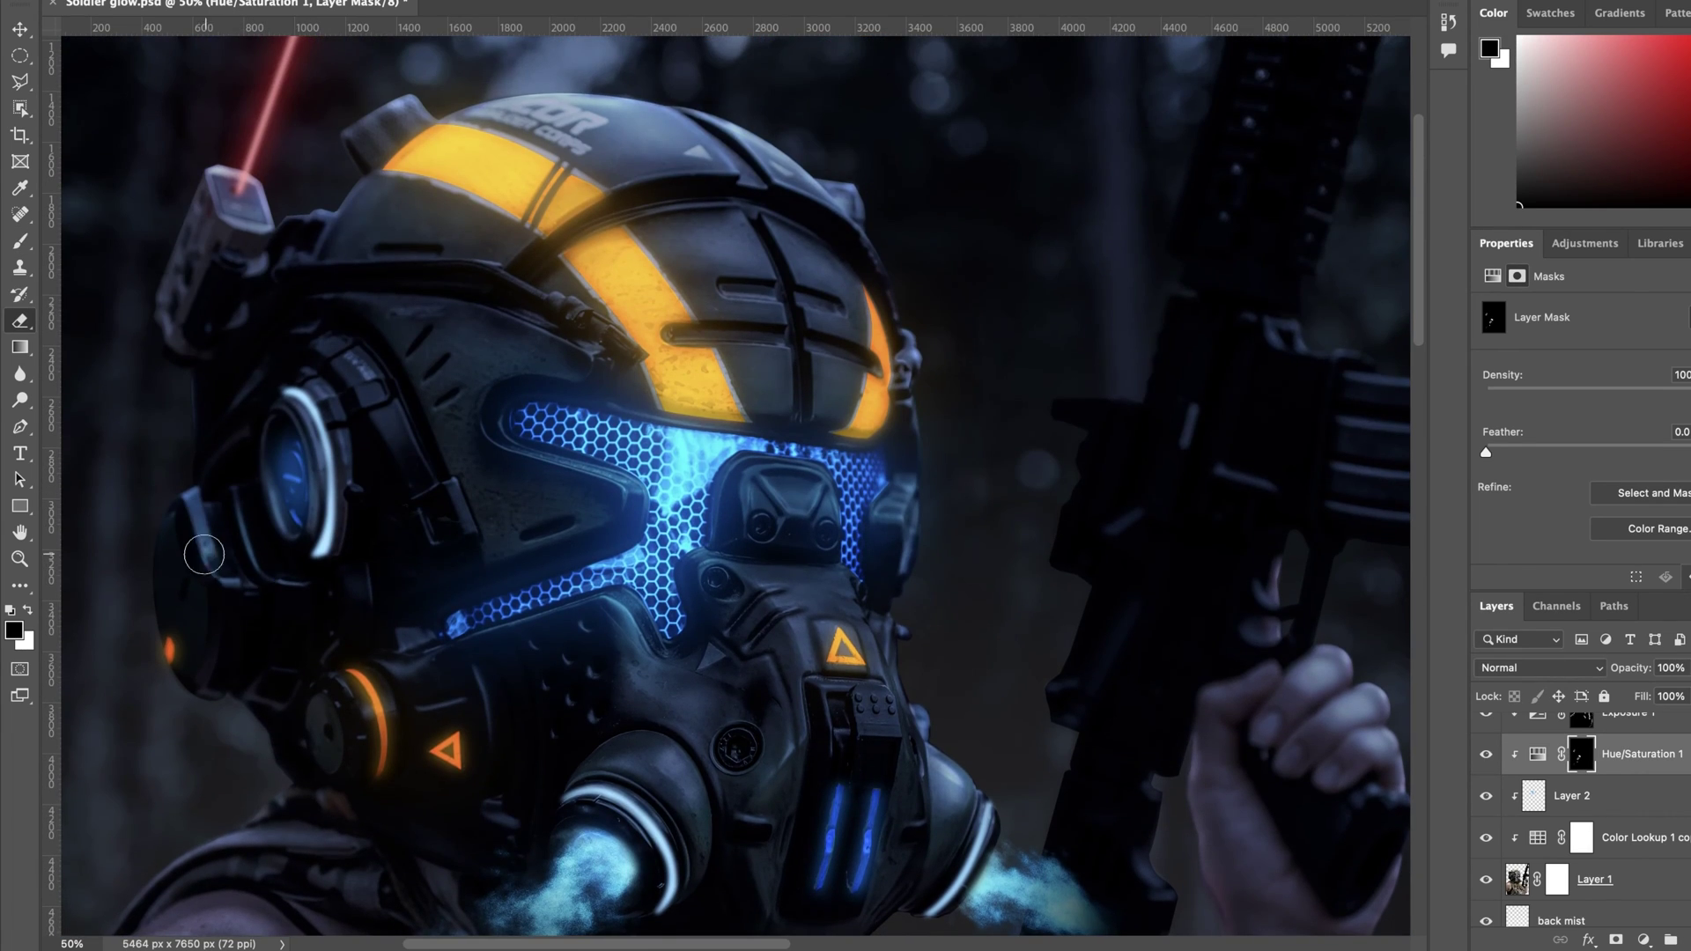
{"action": "scroll", "coordinate": [611, 31], "scroll_direction": "up", "scroll_amount": 2}
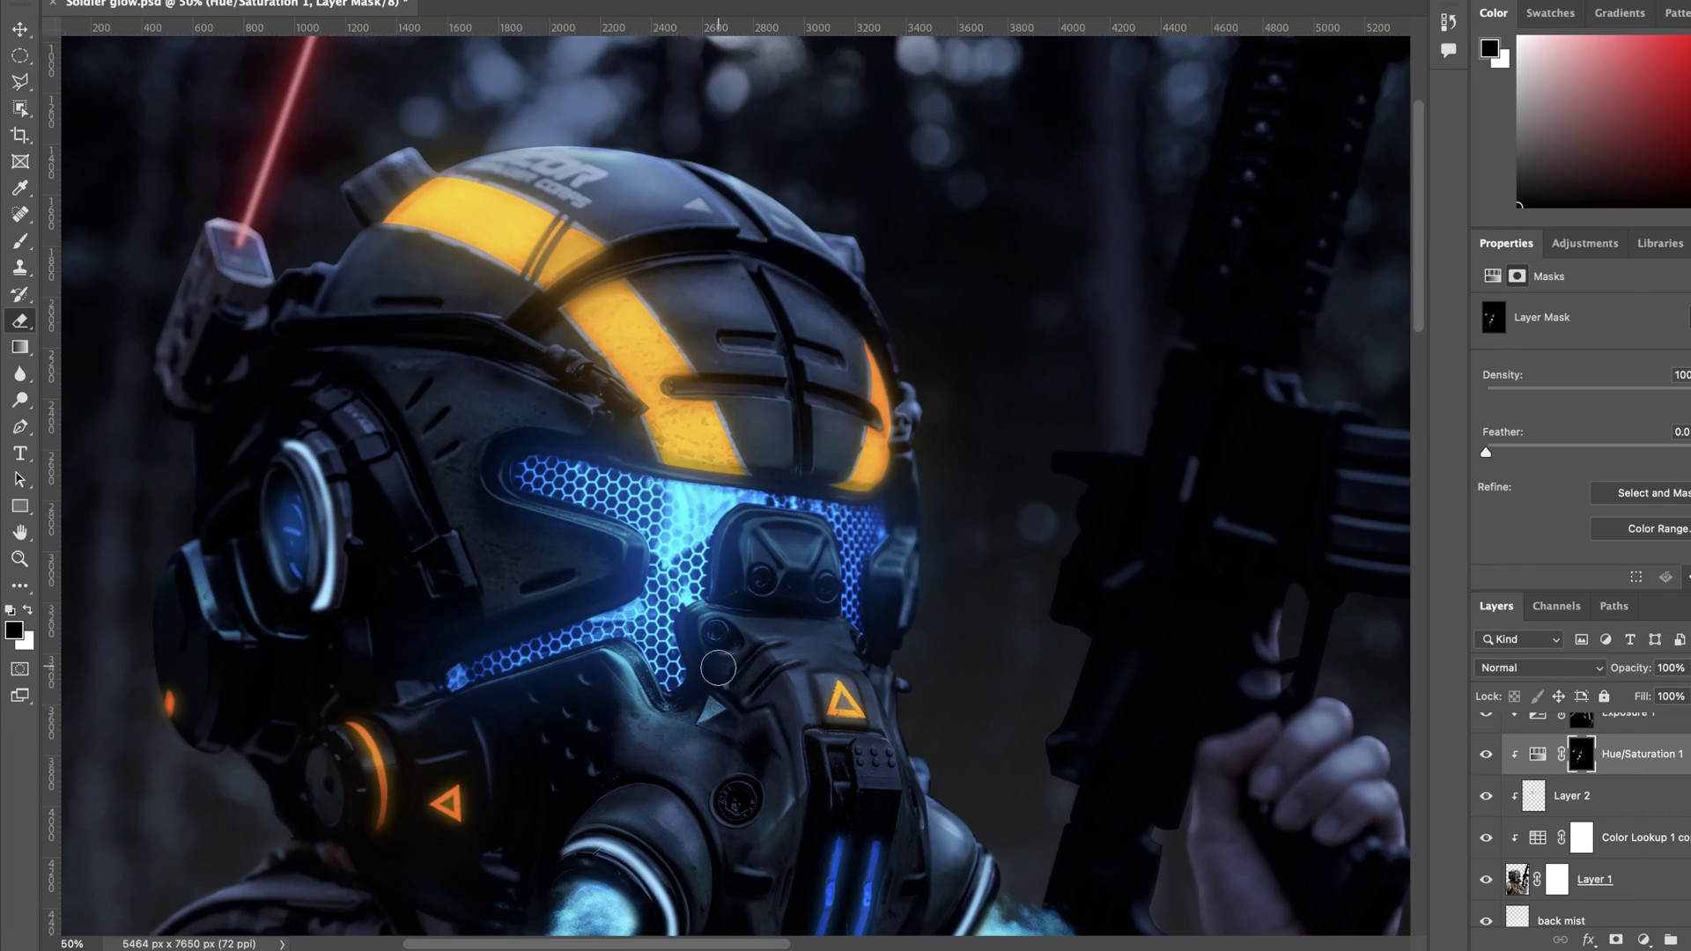
{"action": "scroll", "coordinate": [718, 669], "scroll_direction": "down", "scroll_amount": 5}
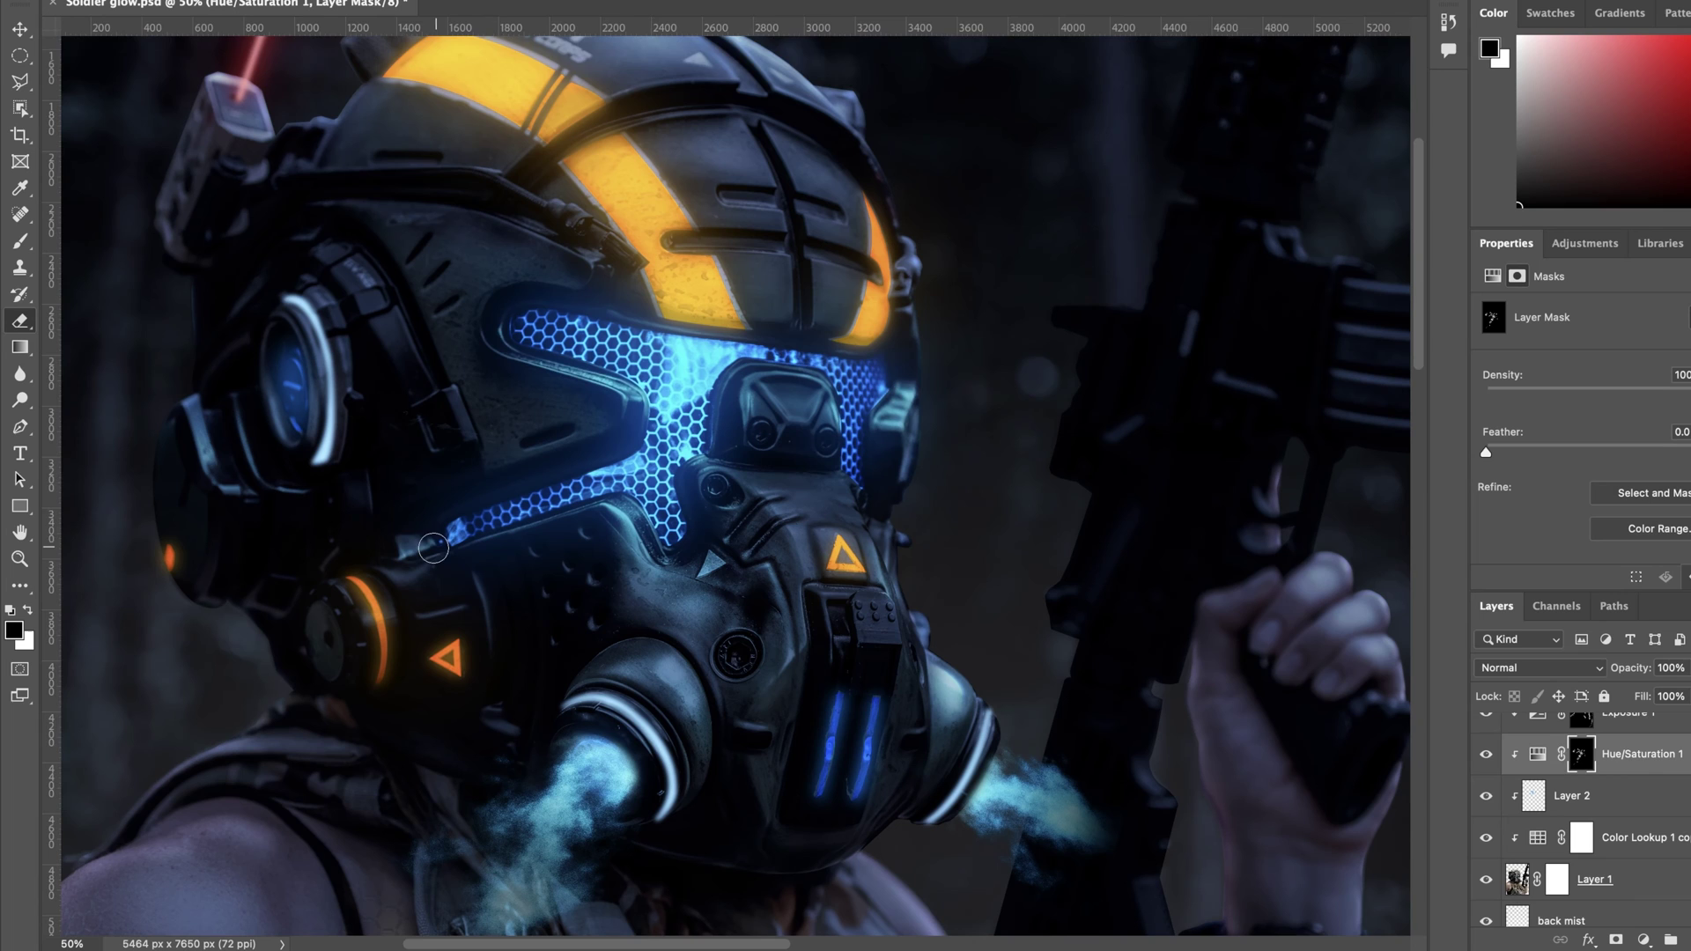
{"action": "scroll", "coordinate": [836, 310], "scroll_direction": "down", "scroll_amount": 1}
{"action": "left_click_drag", "start_coordinate": [896, 528], "coordinate": [841, 442]}
Step: Switch to painting white and brush blue reflections along the visor rim and upper gas mask
{"action": "key", "text": "super+0"}
{"action": "key", "text": "z"}
{"action": "left_click", "coordinate": [569, 462]}
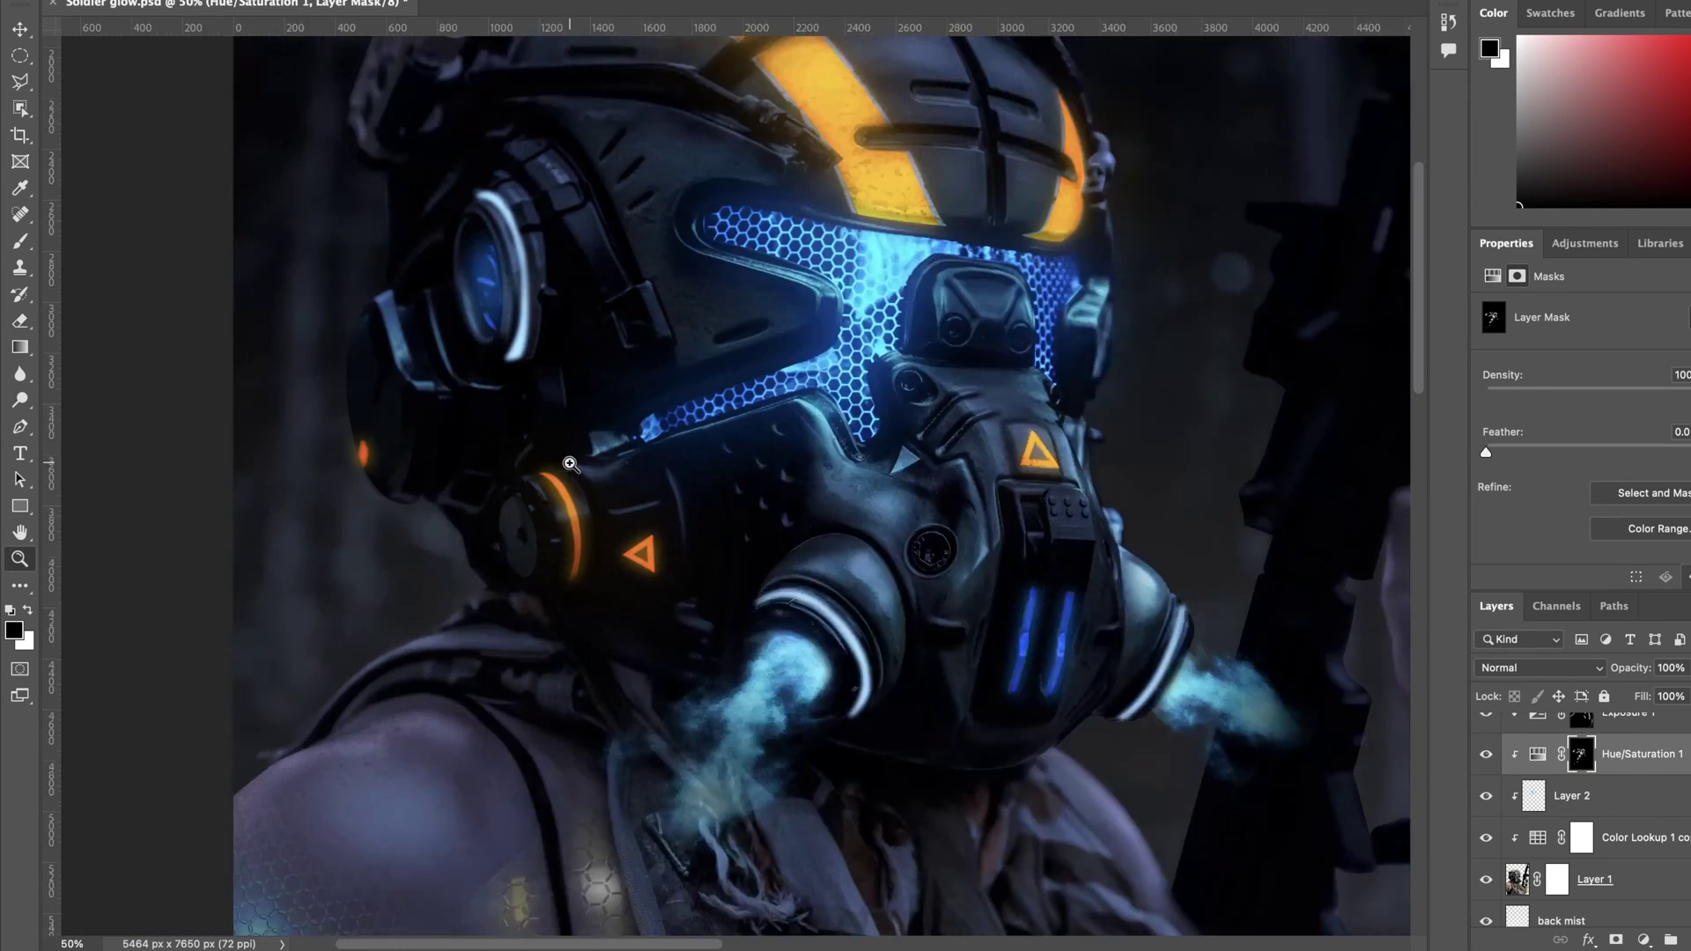
{"action": "left_click", "coordinate": [568, 462]}
{"action": "key", "text": "b"}
{"action": "key", "text": "x"}
{"action": "scroll", "coordinate": [1233, 274], "scroll_direction": "down", "scroll_amount": 1}
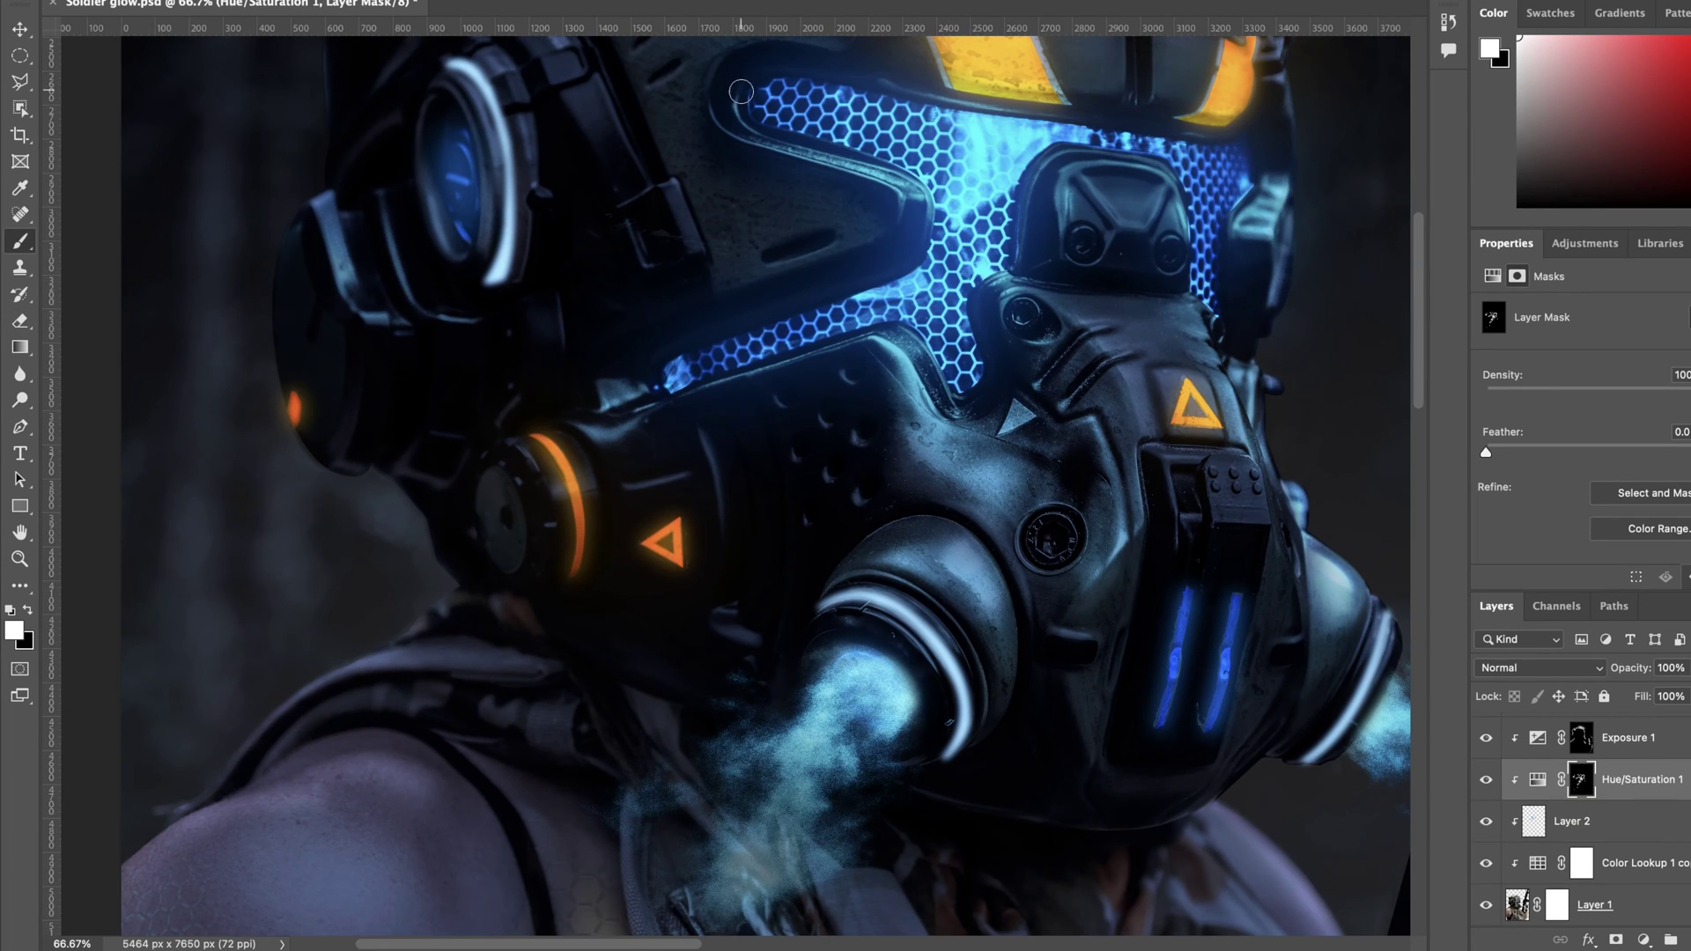
Step: Brush stronger blue reflections over the gas mask body and the filter housings
{"action": "scroll", "coordinate": [1117, 376], "scroll_direction": "down", "scroll_amount": 2}
{"action": "key", "text": "ctrl+0"}
{"action": "scroll", "coordinate": [779, 527], "scroll_direction": "up", "scroll_amount": 6}
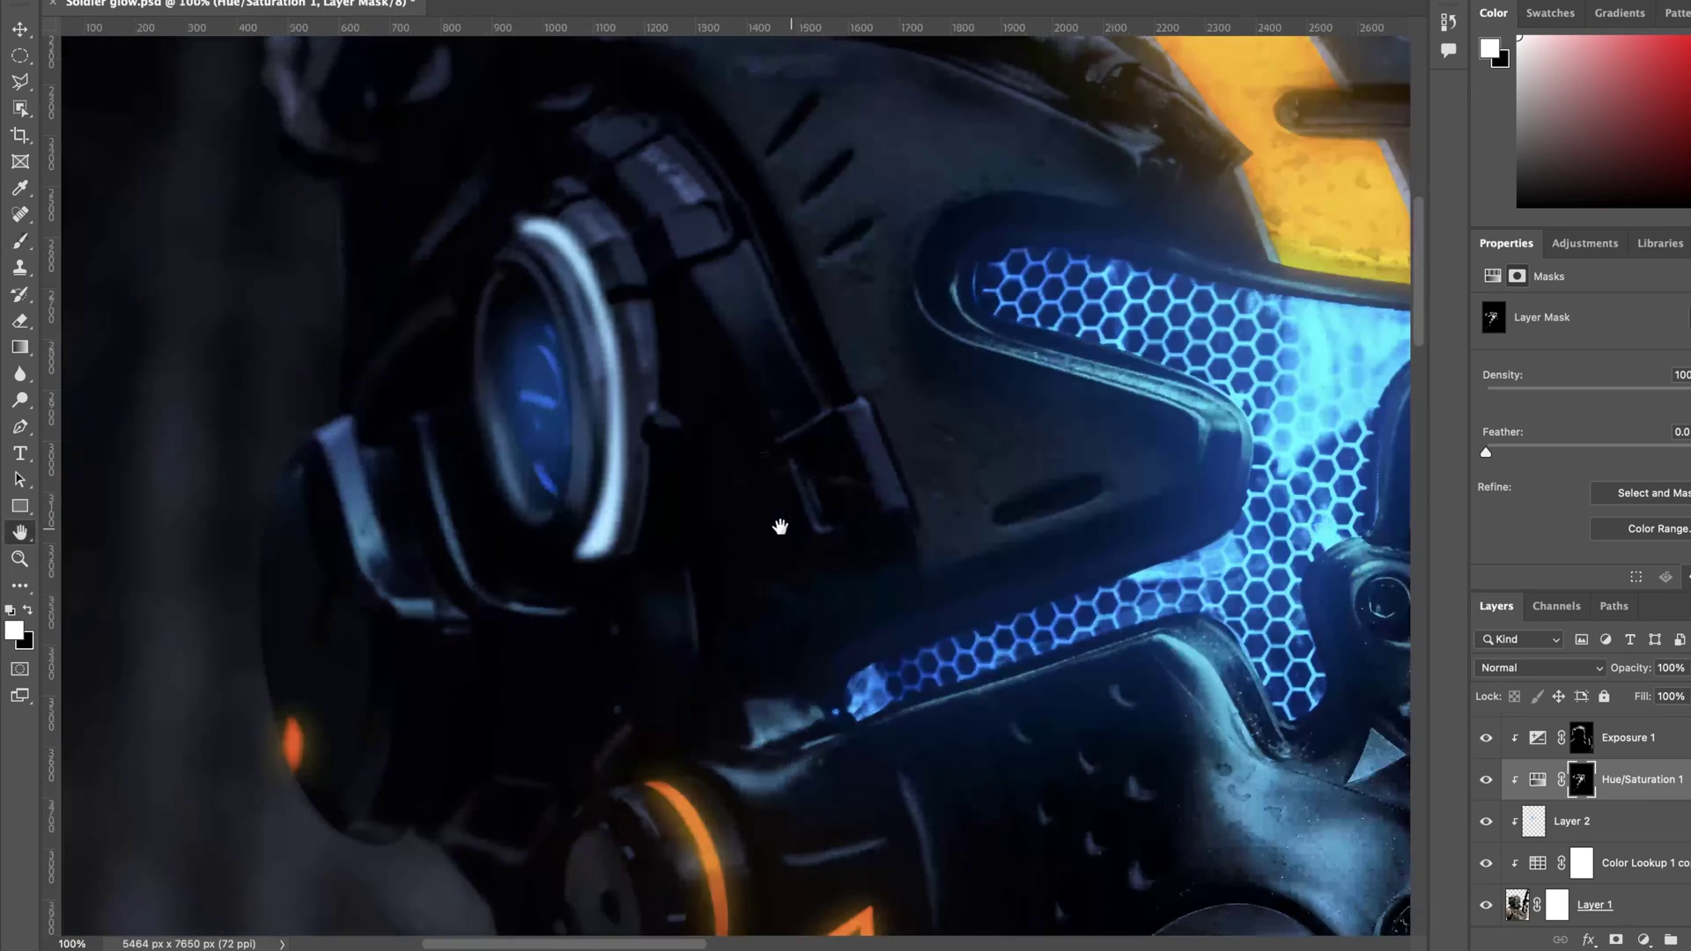
{"action": "left_click_drag", "start_coordinate": [515, 440], "coordinate": [533, 775]}
{"action": "left_click_drag", "start_coordinate": [1115, 828], "coordinate": [408, 114]}
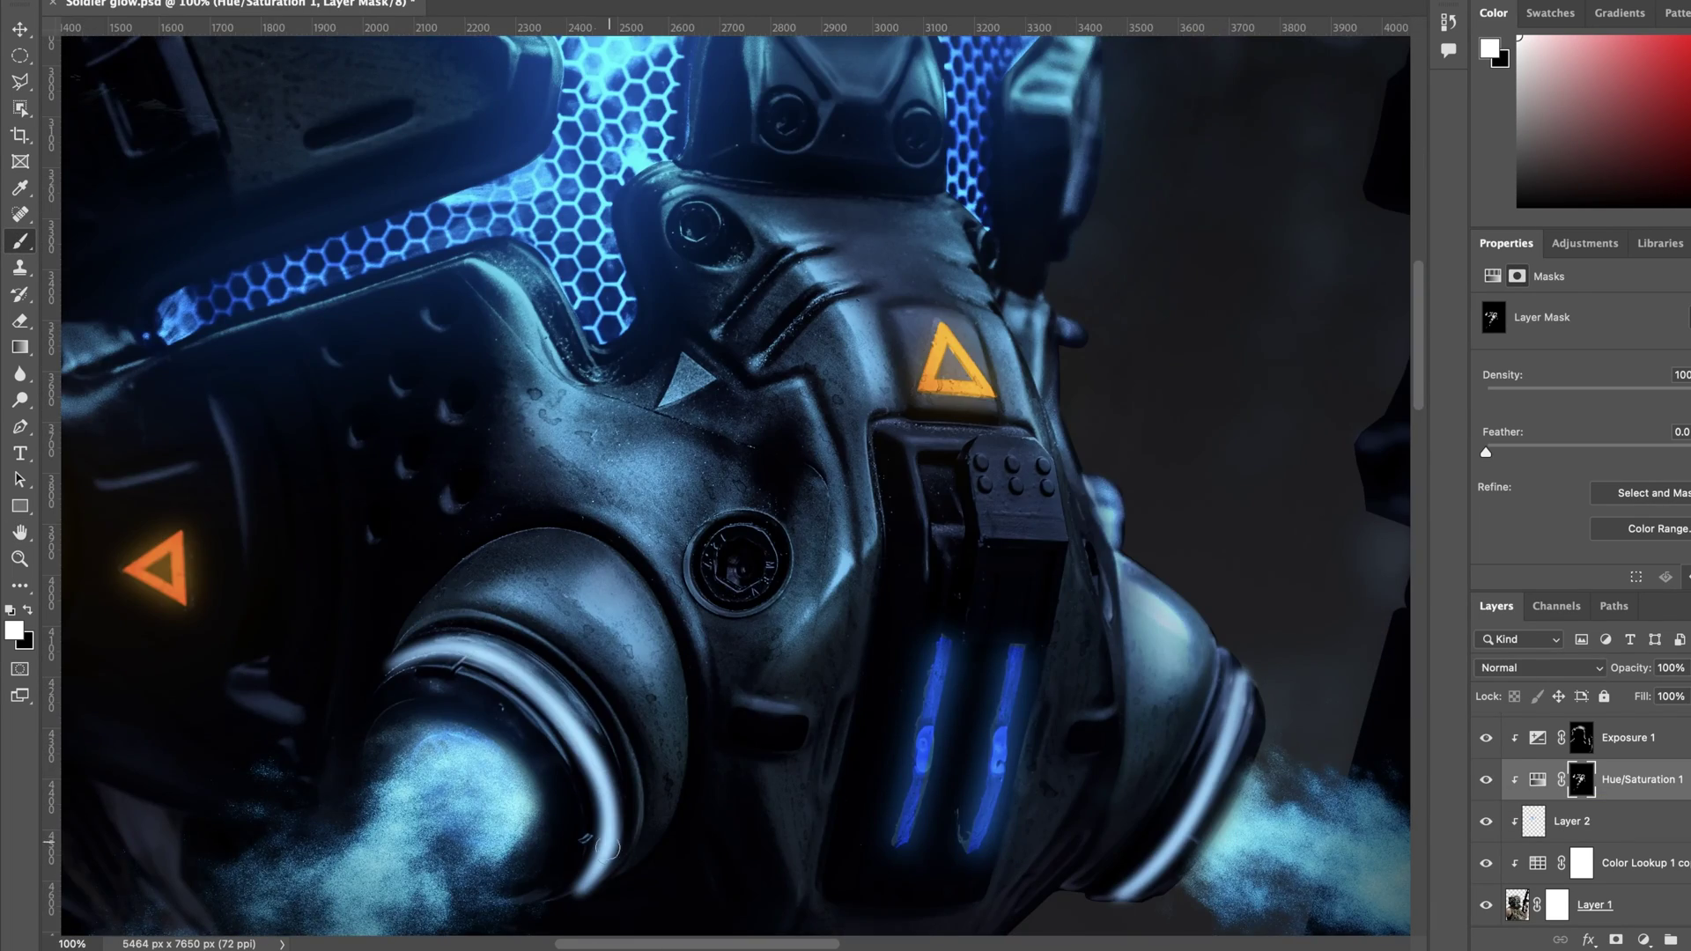
{"action": "key", "text": "ctrl+0"}
Step: Add a clipped Hue/Saturation adjustment above the blue one, colorize it orange, raise its lightness, and invert its mask
{"action": "left_click", "coordinate": [1644, 939]}
{"action": "left_click", "coordinate": [1662, 726]}
{"action": "left_click", "coordinate": [1587, 494]}
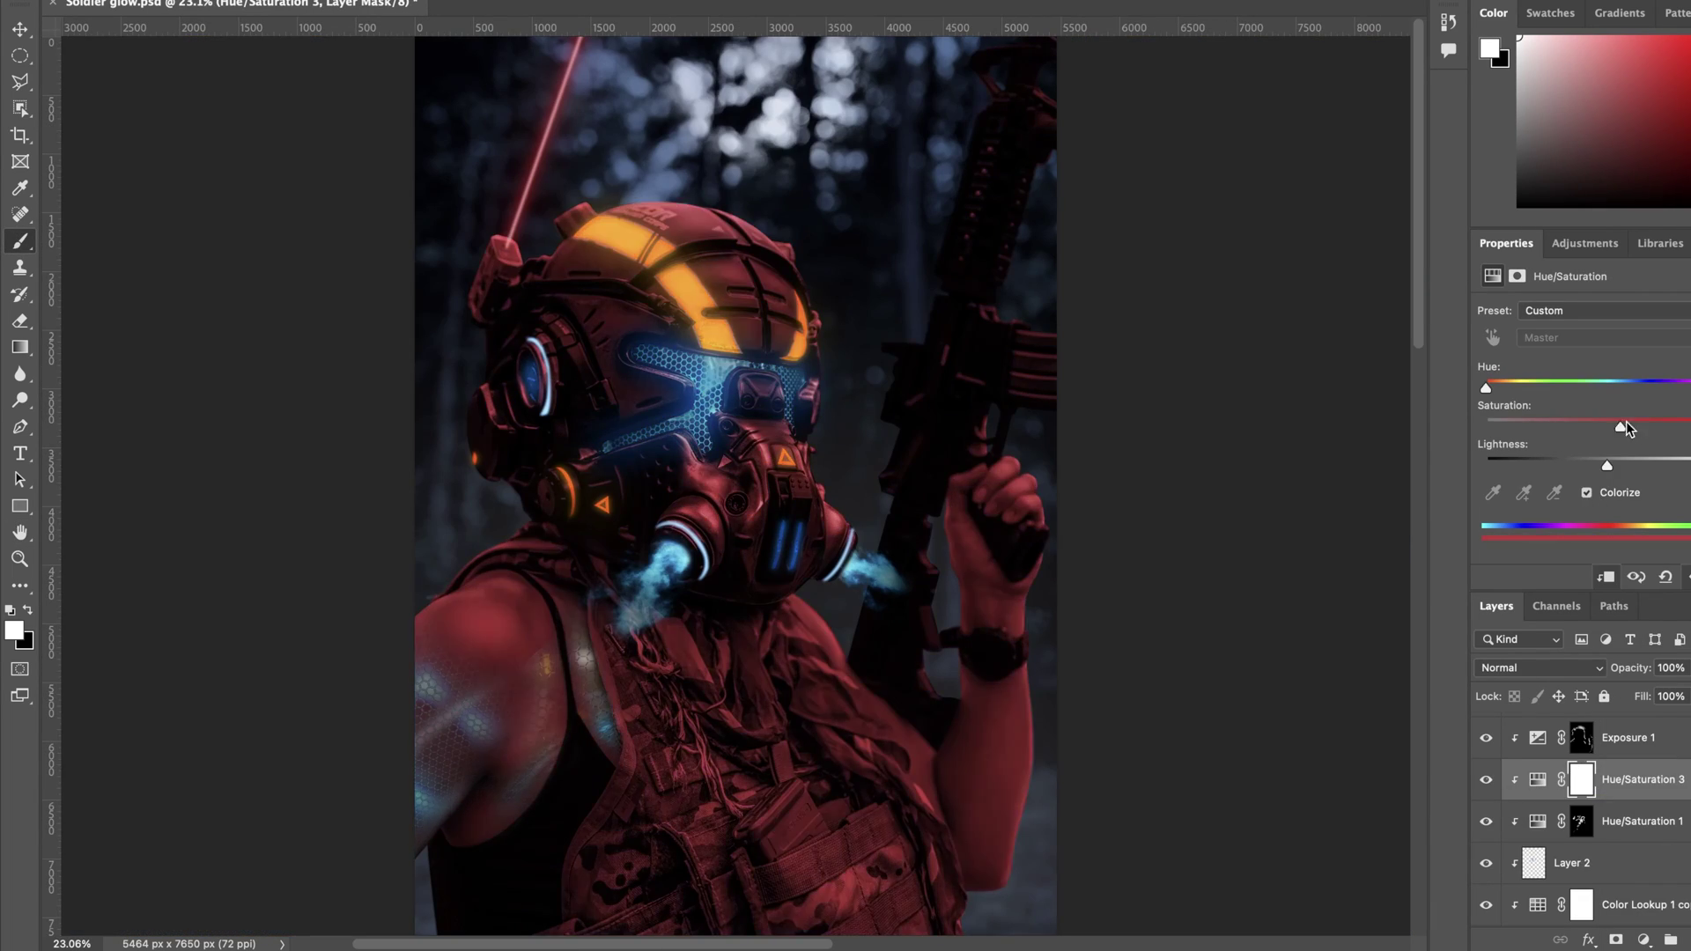
{"action": "left_click_drag", "start_coordinate": [1488, 389], "coordinate": [1512, 401]}
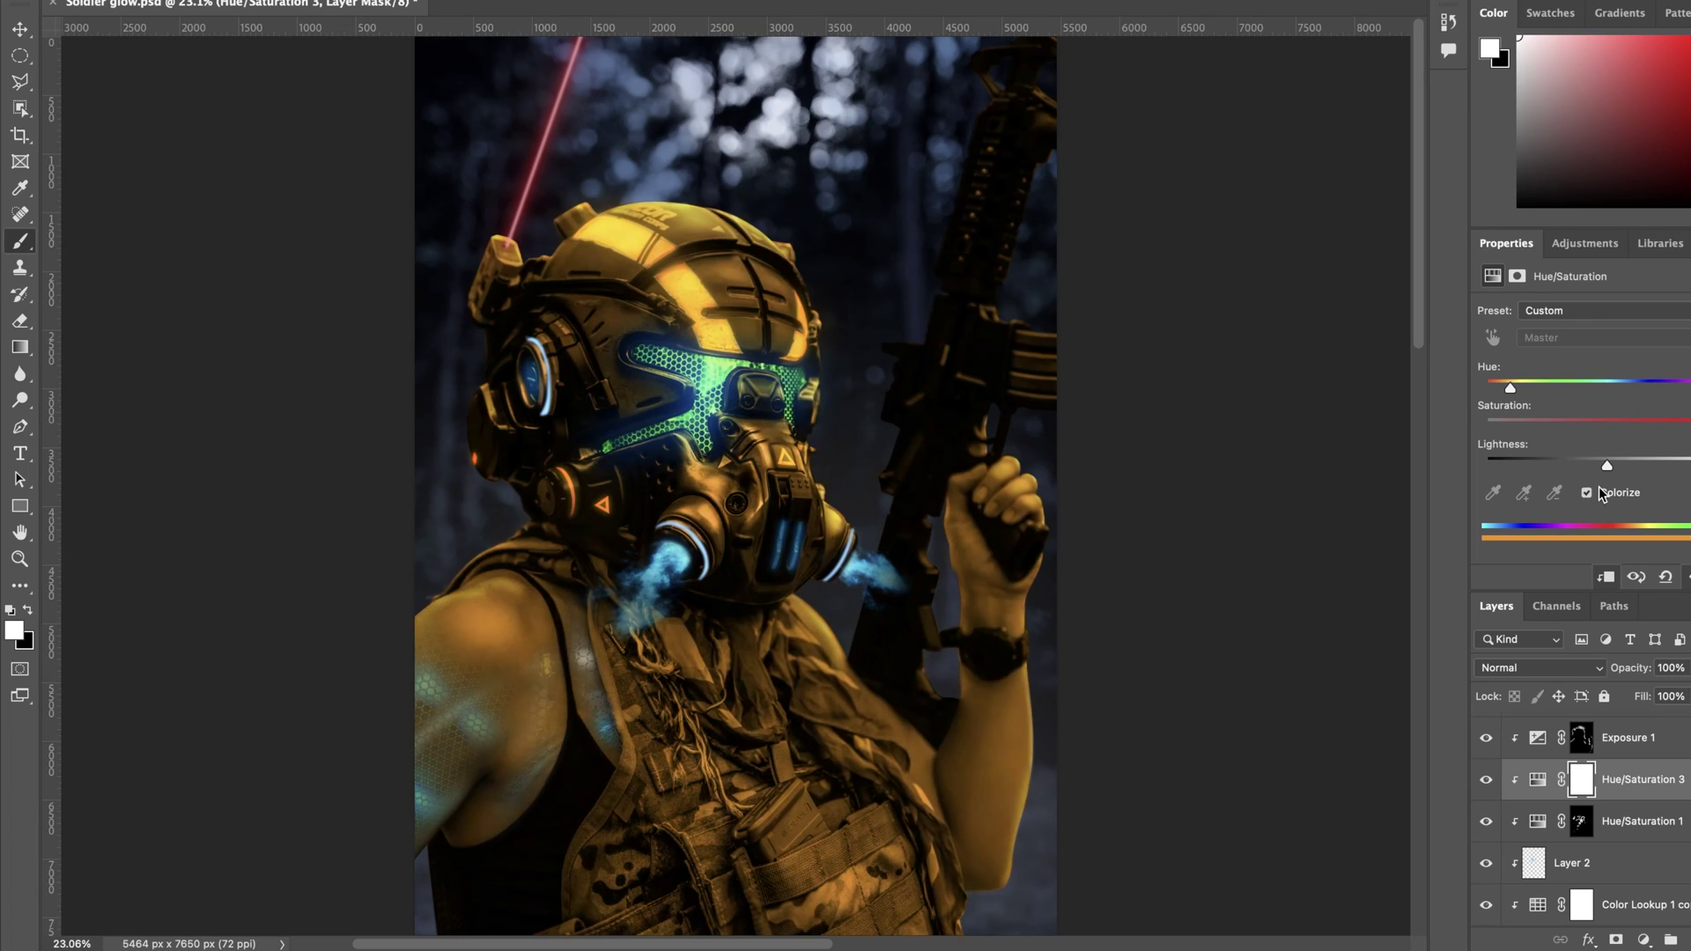
{"action": "left_click_drag", "start_coordinate": [1607, 464], "coordinate": [1644, 464]}
{"action": "key", "text": "ctrl+i"}
Step: Brush orange reflected light into the new adjustment's mask around the helmet's glowing orange stripes
{"action": "key", "text": "ctrl+1"}
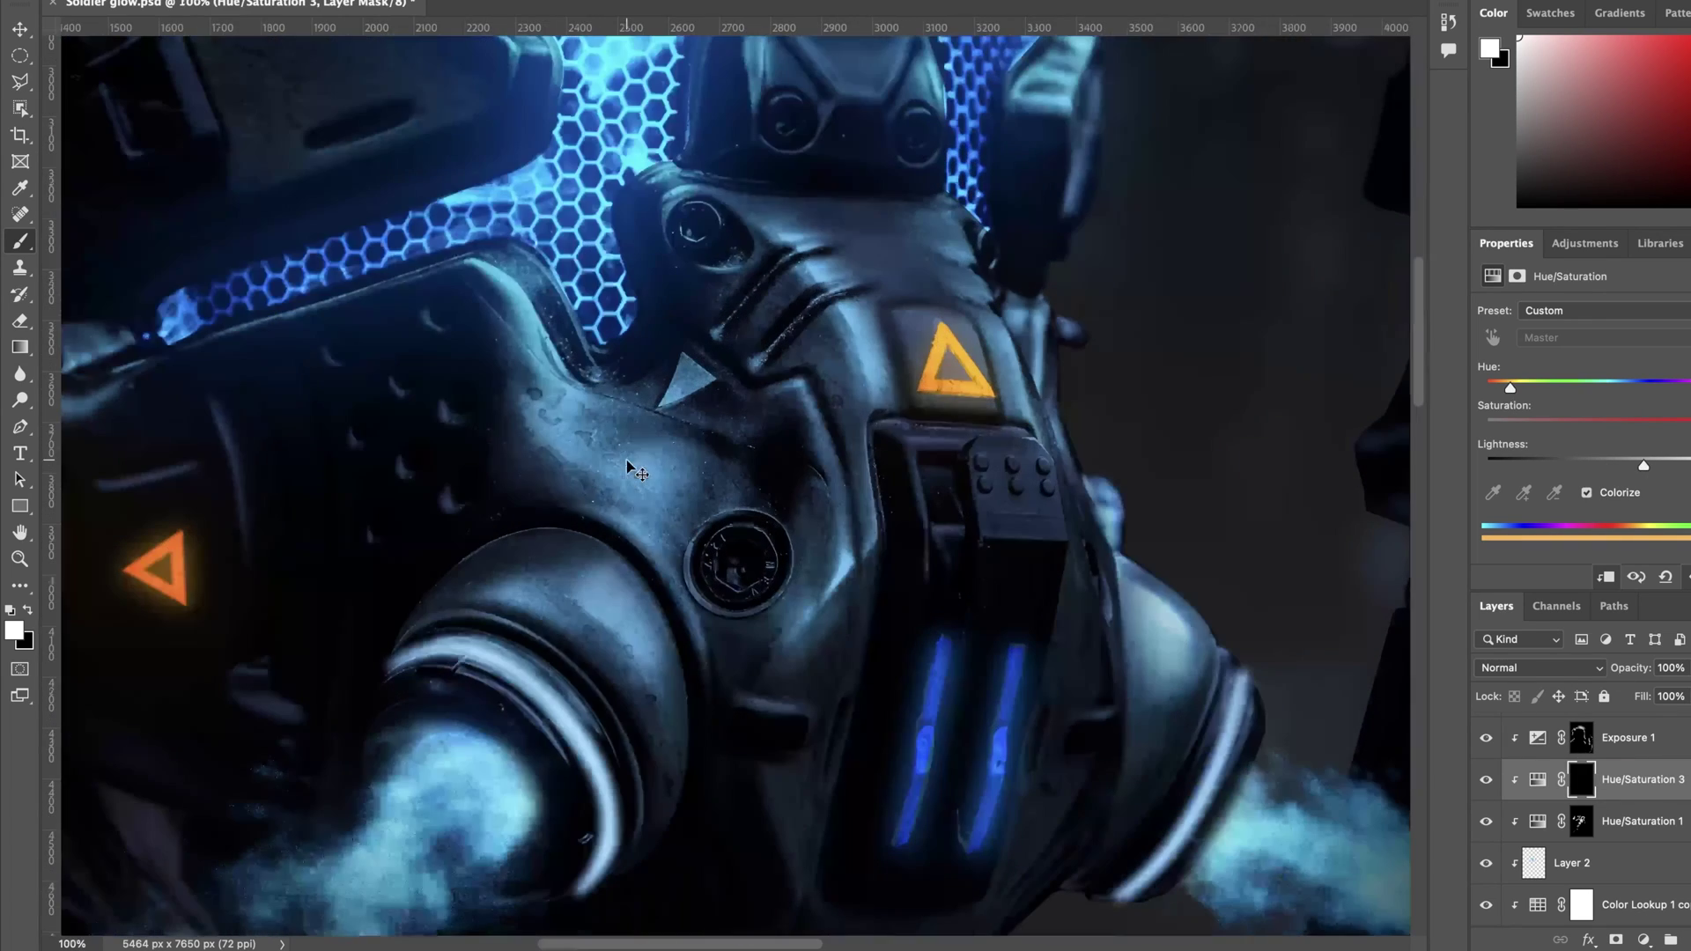
{"action": "scroll", "coordinate": [960, 409], "scroll_direction": "up", "scroll_amount": 10}
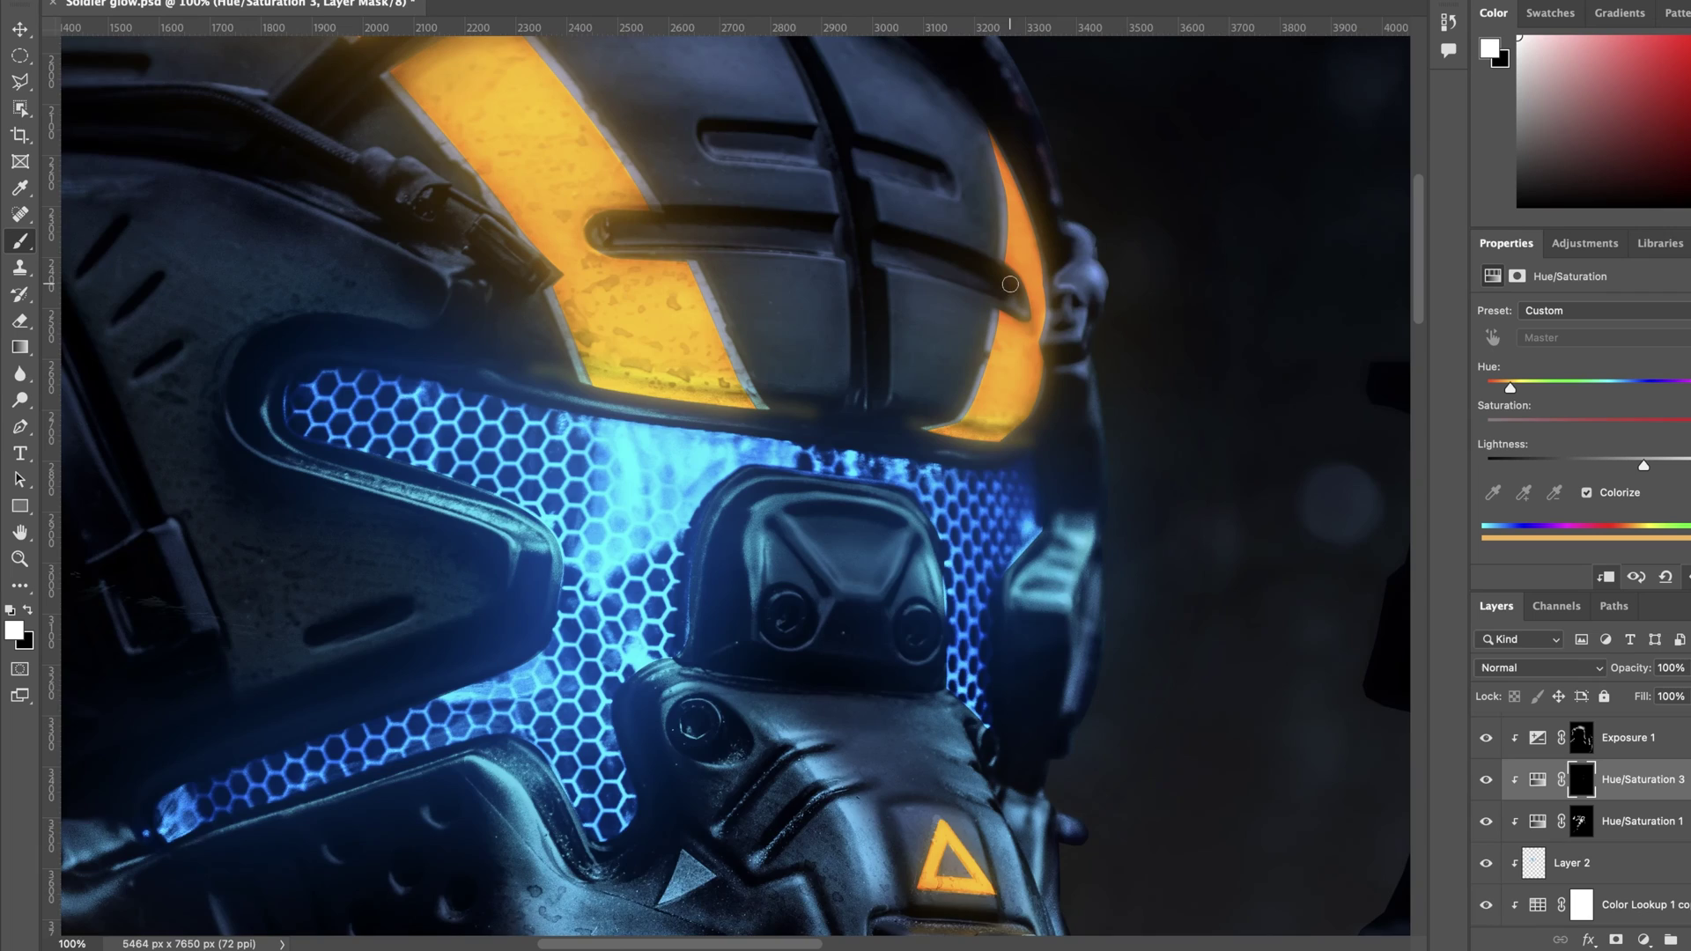
{"action": "scroll", "coordinate": [1006, 352], "scroll_direction": "down", "scroll_amount": 1}
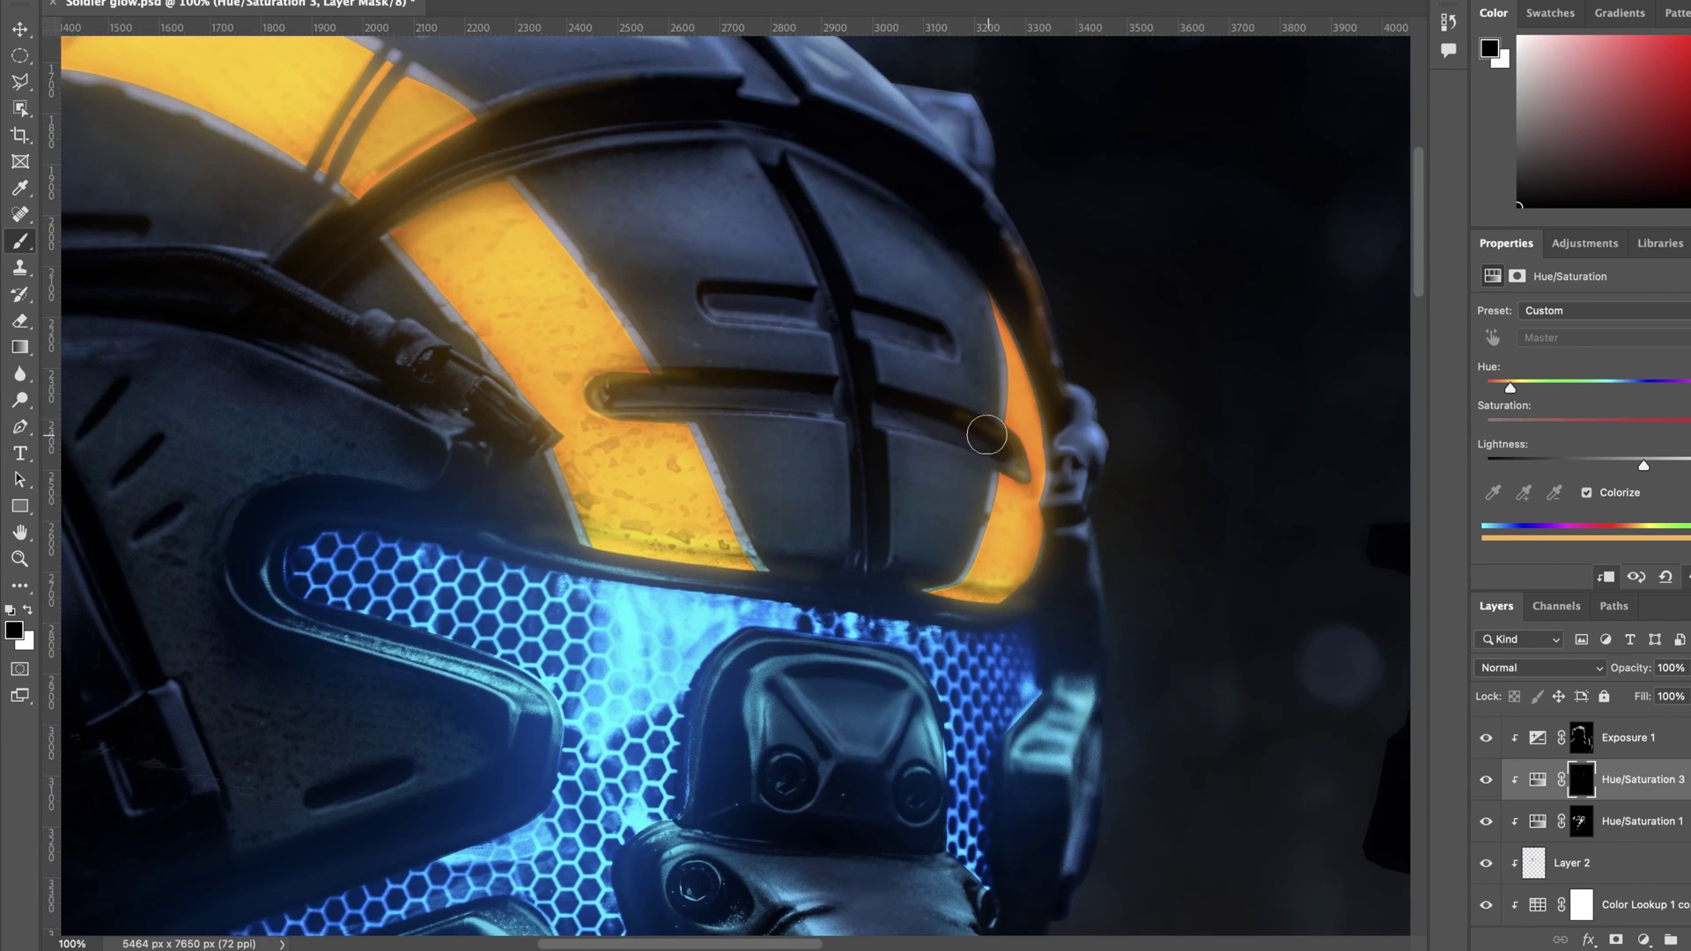
{"action": "scroll", "coordinate": [1075, 391], "scroll_direction": "up", "scroll_amount": 2}
Step: Brush orange reflected light into the mask around the gas mask's side canister, near its glowing ring and triangle
{"action": "scroll", "coordinate": [805, 689], "scroll_direction": "down", "scroll_amount": 8}
{"action": "scroll", "coordinate": [805, 688], "scroll_direction": "left", "scroll_amount": 8}
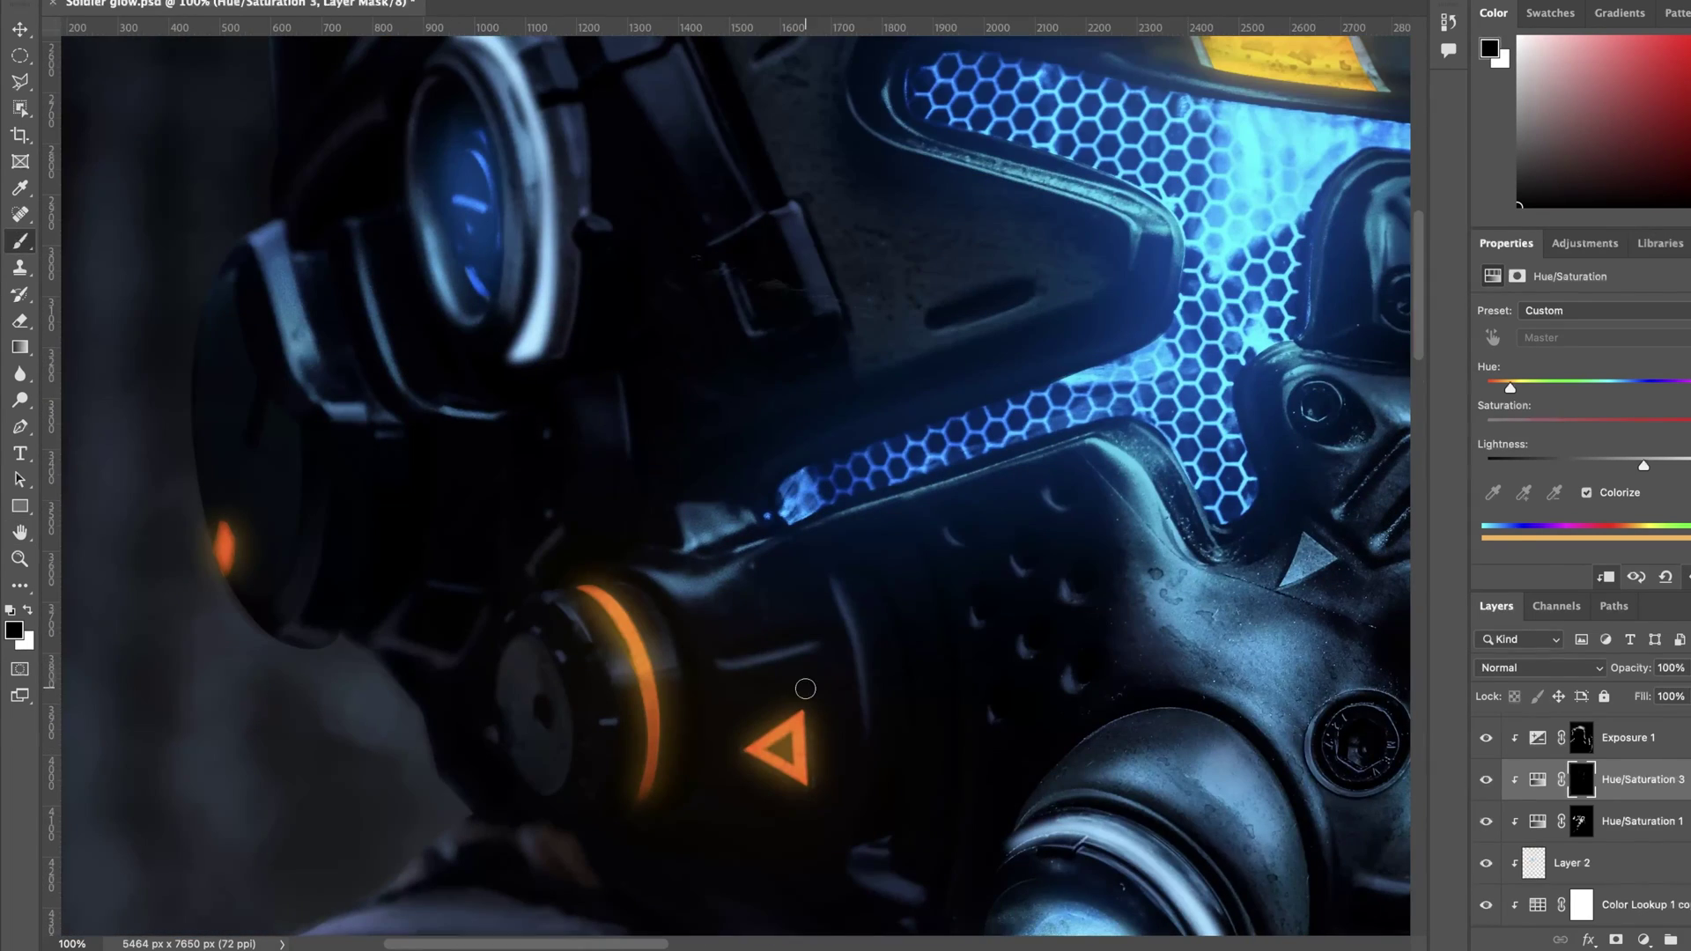
{"action": "key", "text": "x"}
{"action": "scroll", "coordinate": [819, 521], "scroll_direction": "down", "scroll_amount": 4}
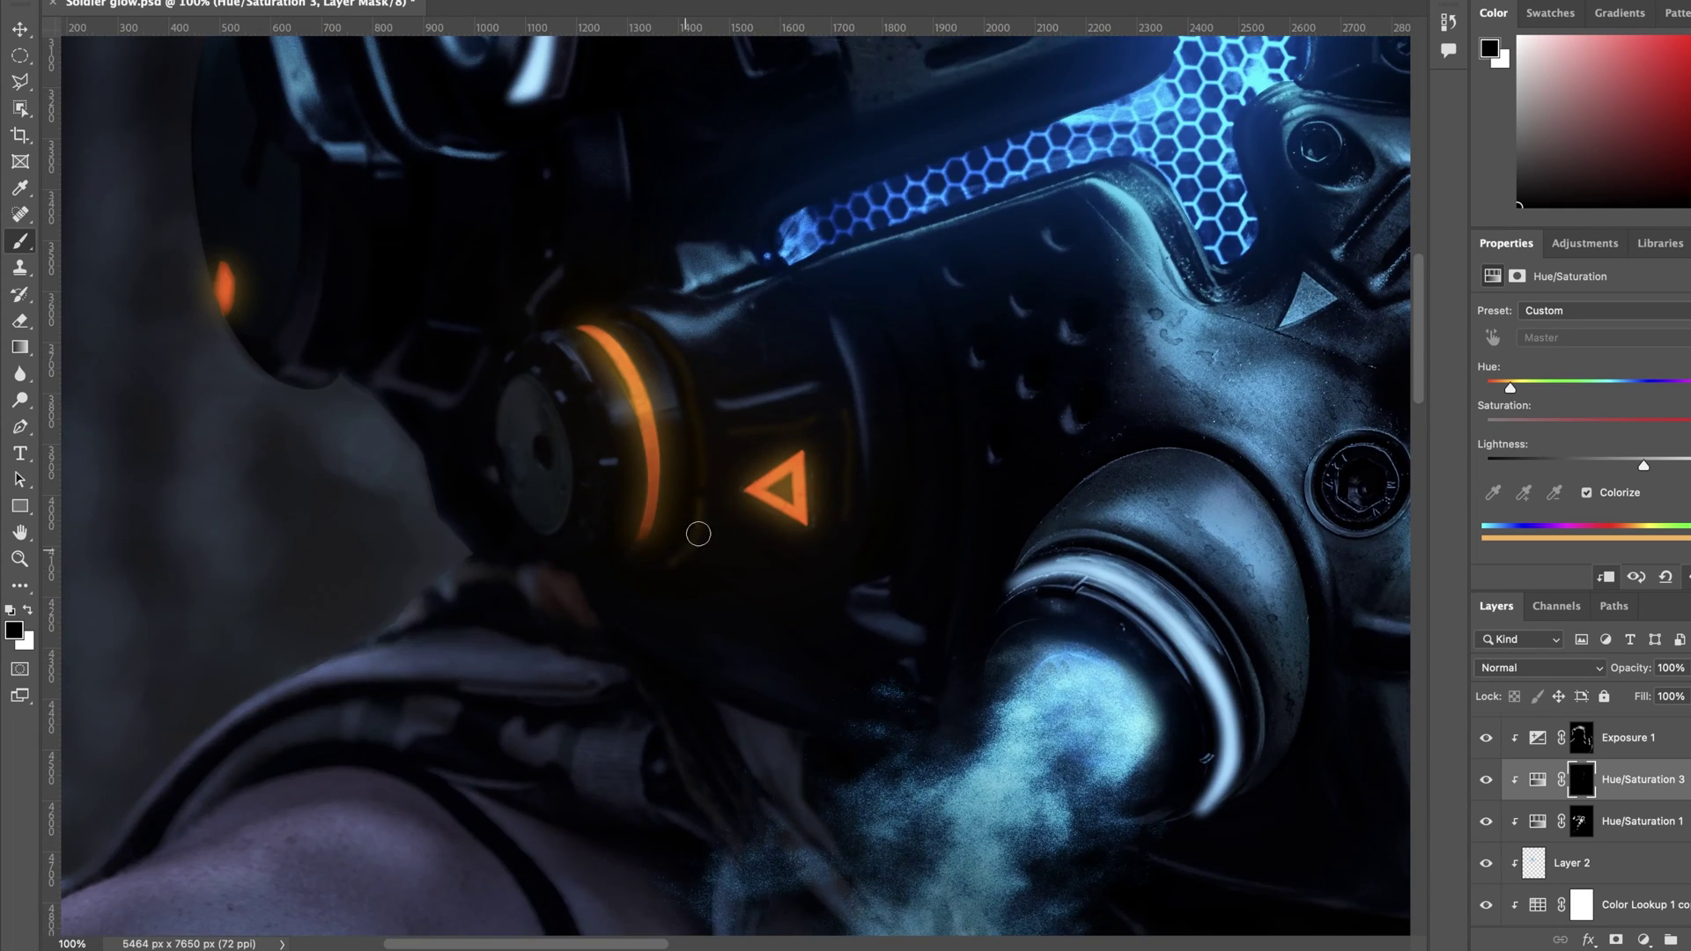
{"action": "key", "text": "ctrl+0"}
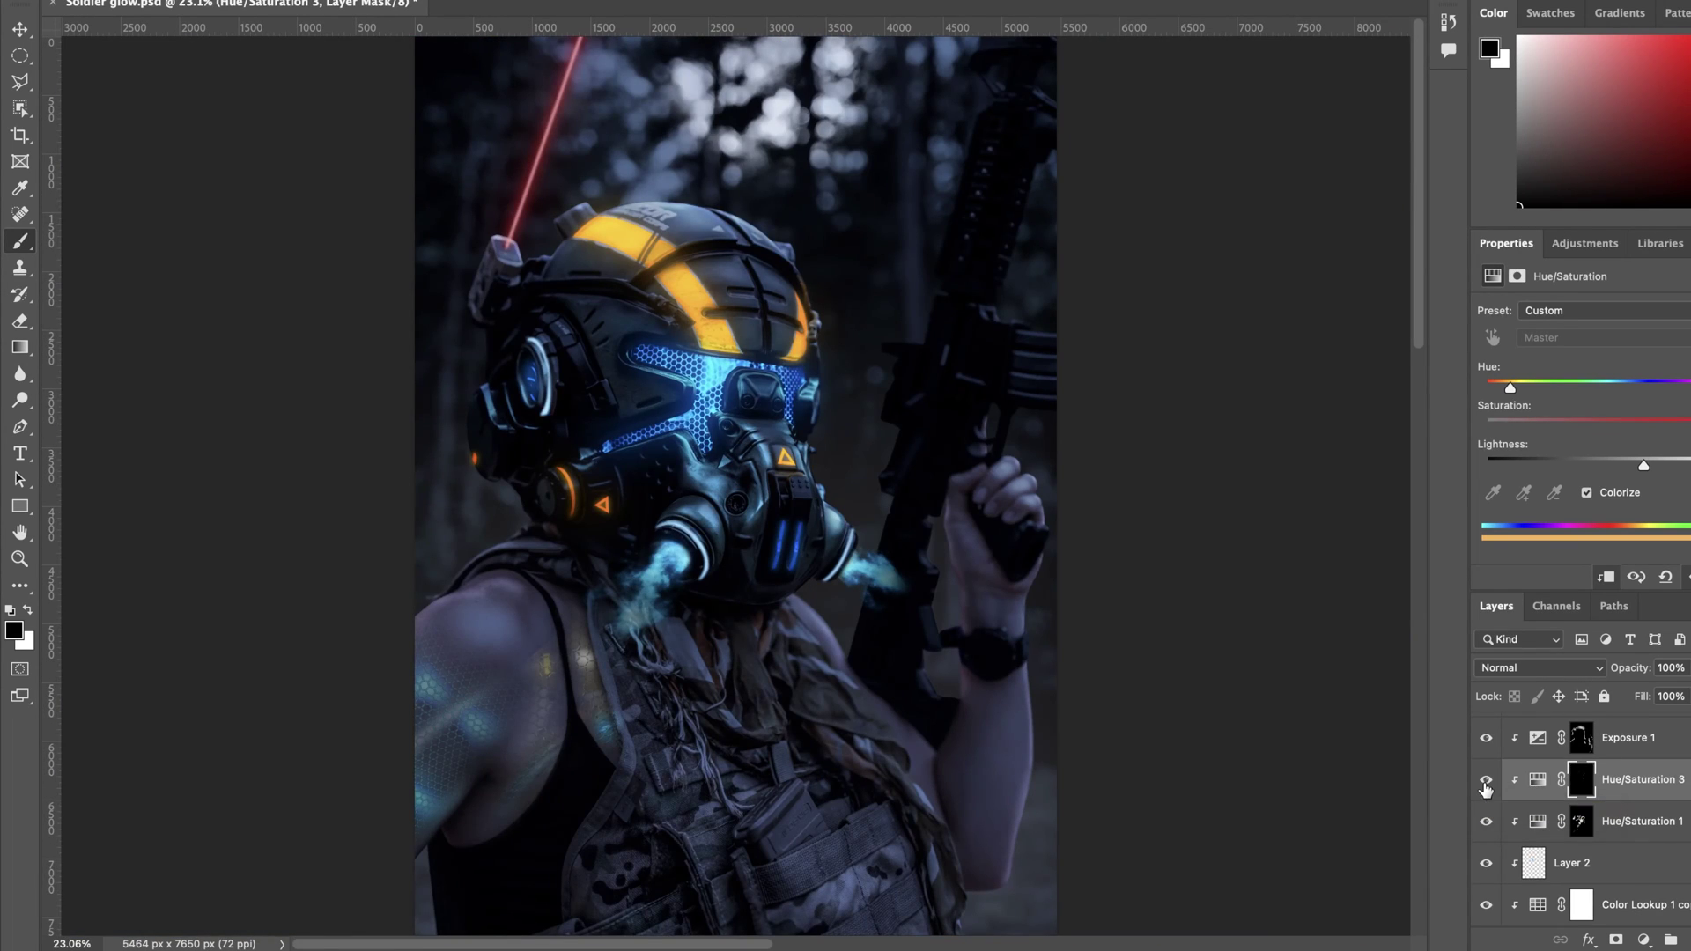
Step: Add another clipped Hue/Saturation adjustment, colorize it red with raised saturation, and invert its mask
{"action": "left_click", "coordinate": [1644, 940]}
{"action": "left_click", "coordinate": [1649, 712]}
{"action": "left_click", "coordinate": [1587, 493]}
{"action": "left_click_drag", "start_coordinate": [1547, 427], "coordinate": [1647, 429]}
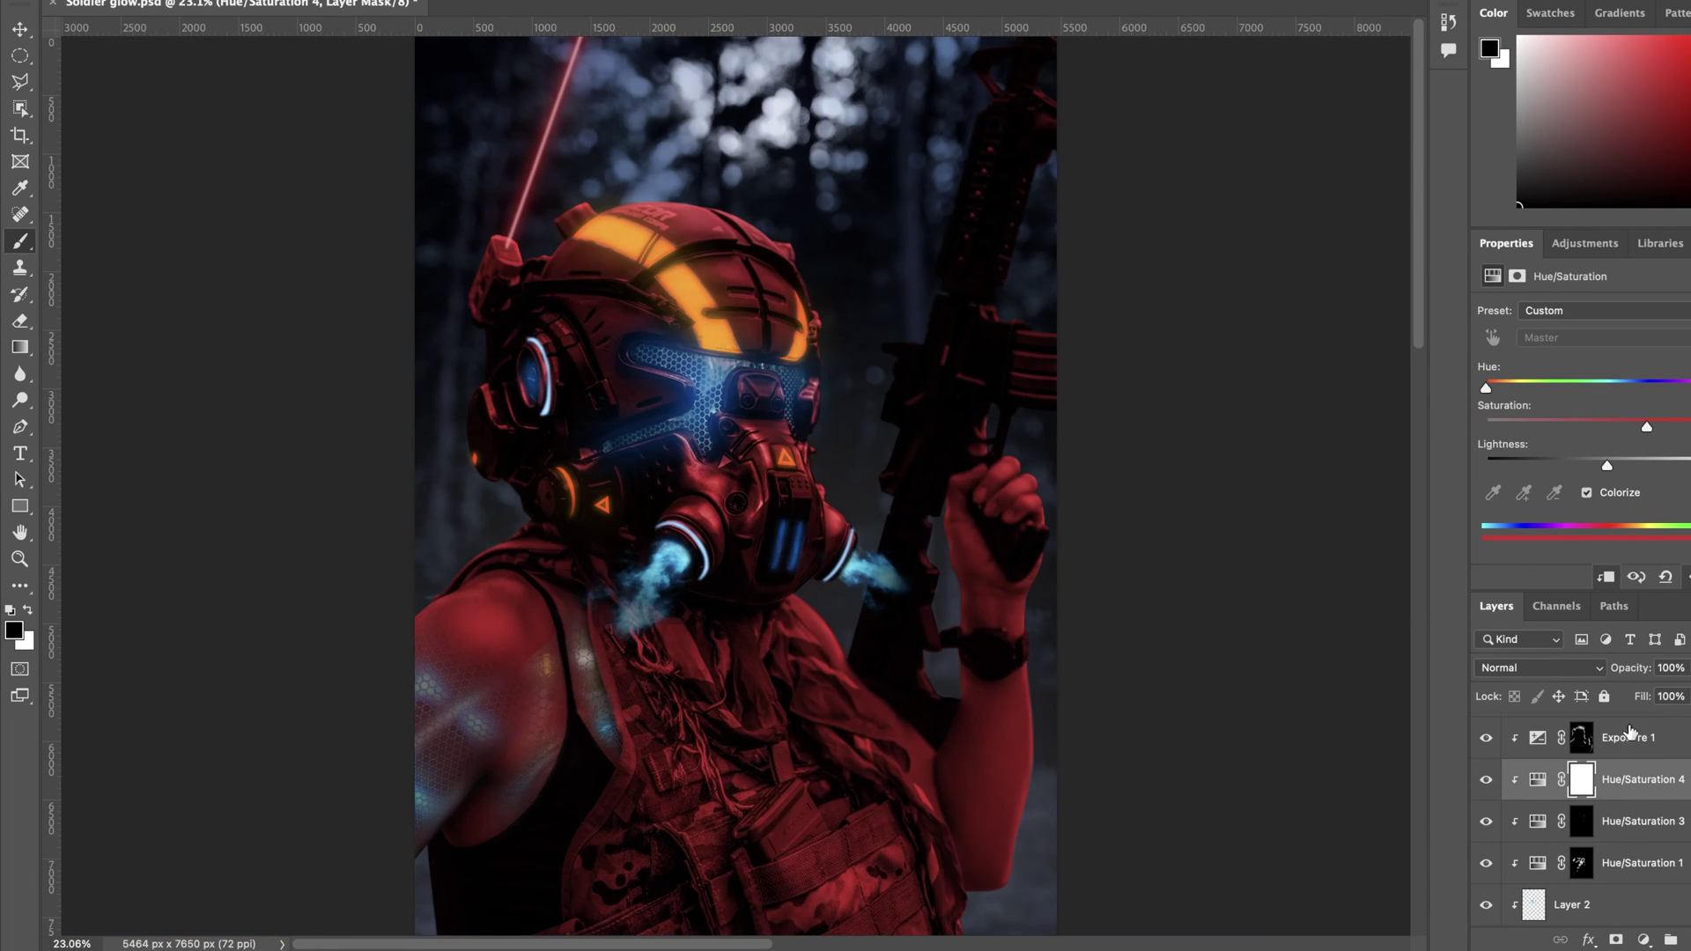
{"action": "key", "text": "ctrl+i"}
Step: Brush red reflected light onto the laser housing and the rear edges of the helmet
{"action": "scroll", "coordinate": [517, 269], "scroll_direction": "up", "scroll_amount": 5}
{"action": "key", "text": "ctrl+plus"}
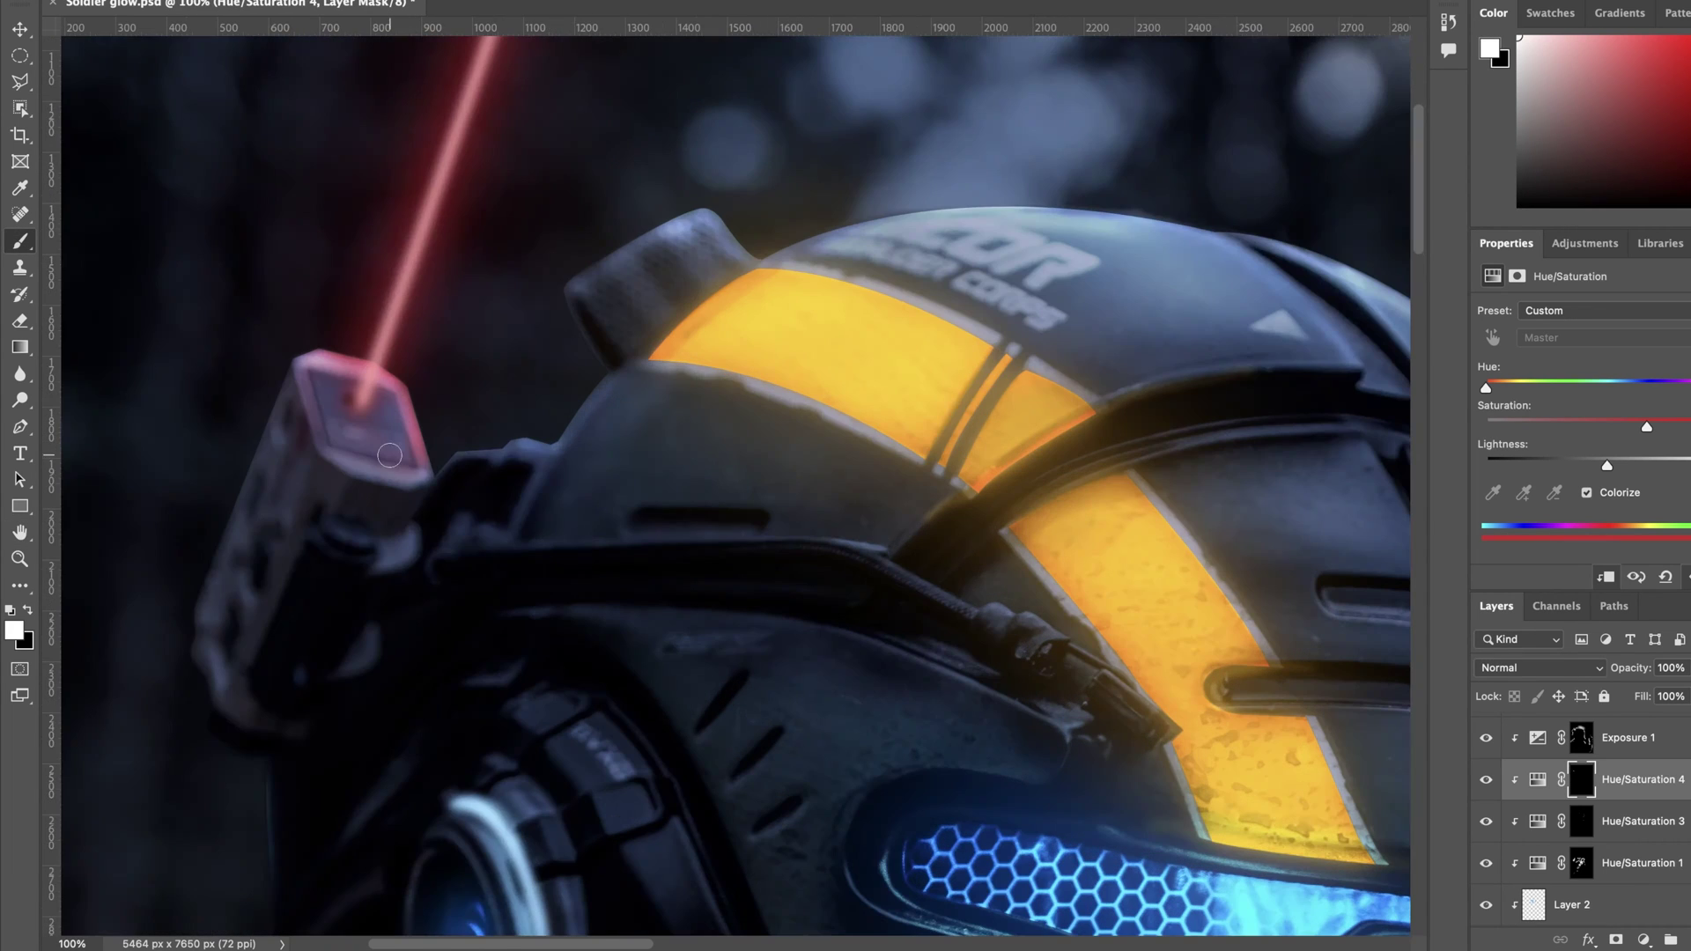
{"action": "scroll", "coordinate": [598, 256], "scroll_direction": "down", "scroll_amount": 3}
{"action": "key", "text": "bracketright"}
{"action": "key", "text": "bracketright"}
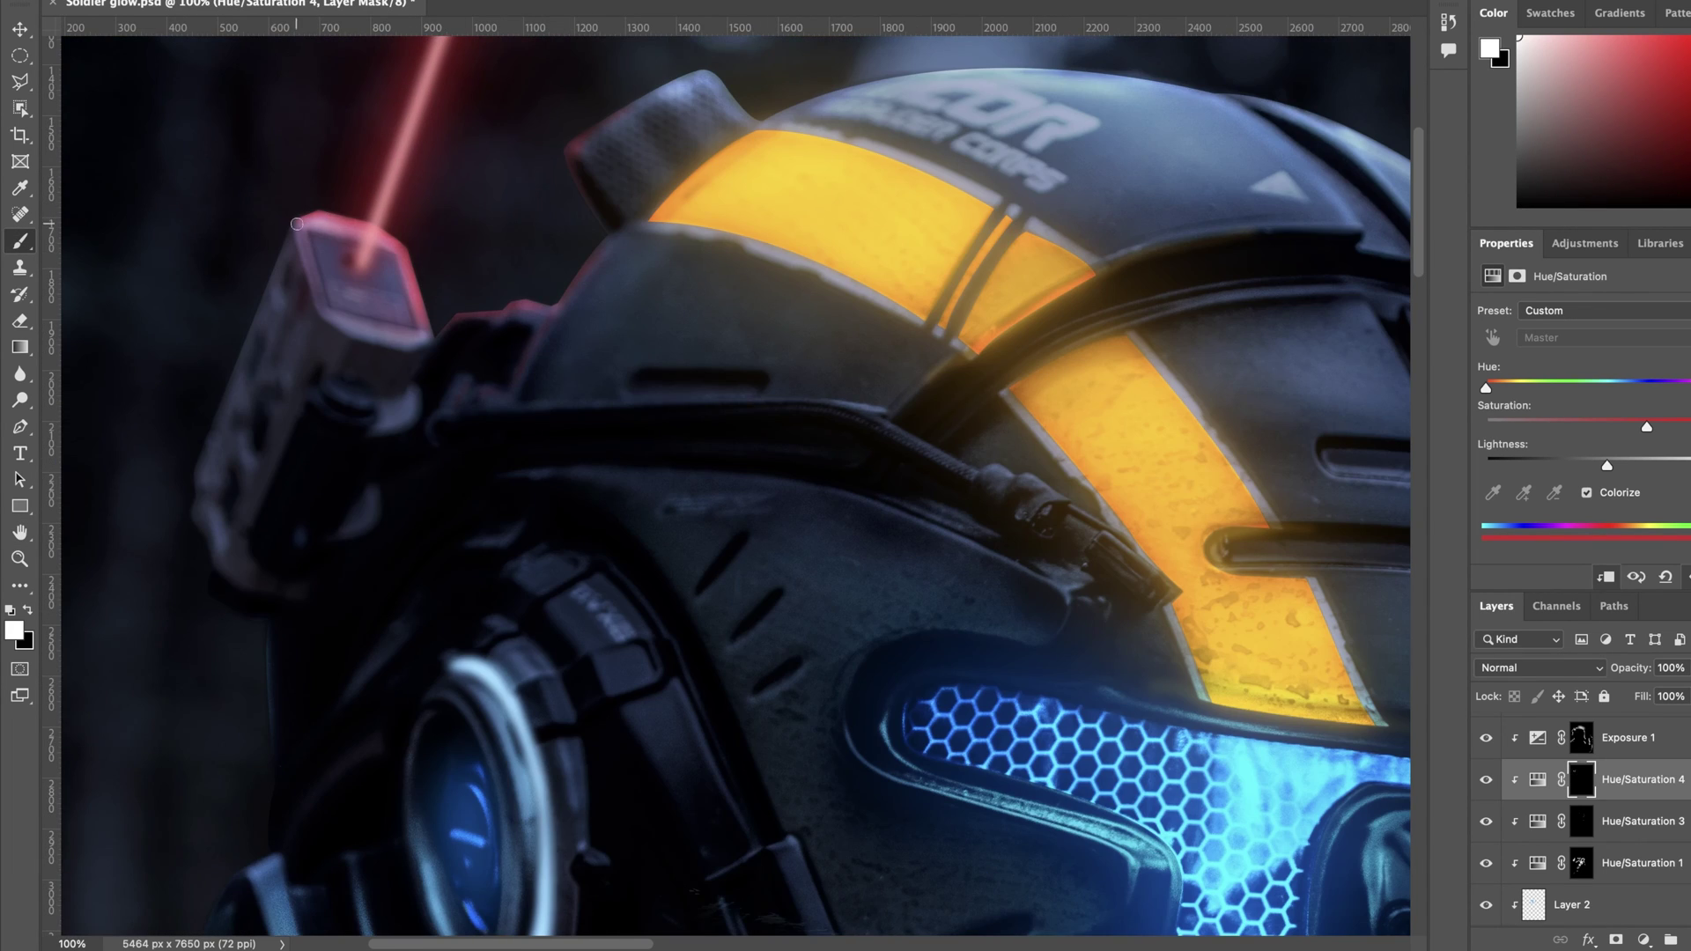
{"action": "left_click_drag", "start_coordinate": [673, 235], "coordinate": [724, 510]}
{"action": "key", "text": "e"}
{"action": "key", "text": "b"}
{"action": "left_click_drag", "start_coordinate": [545, 593], "coordinate": [586, 475]}
{"action": "key", "text": "x"}
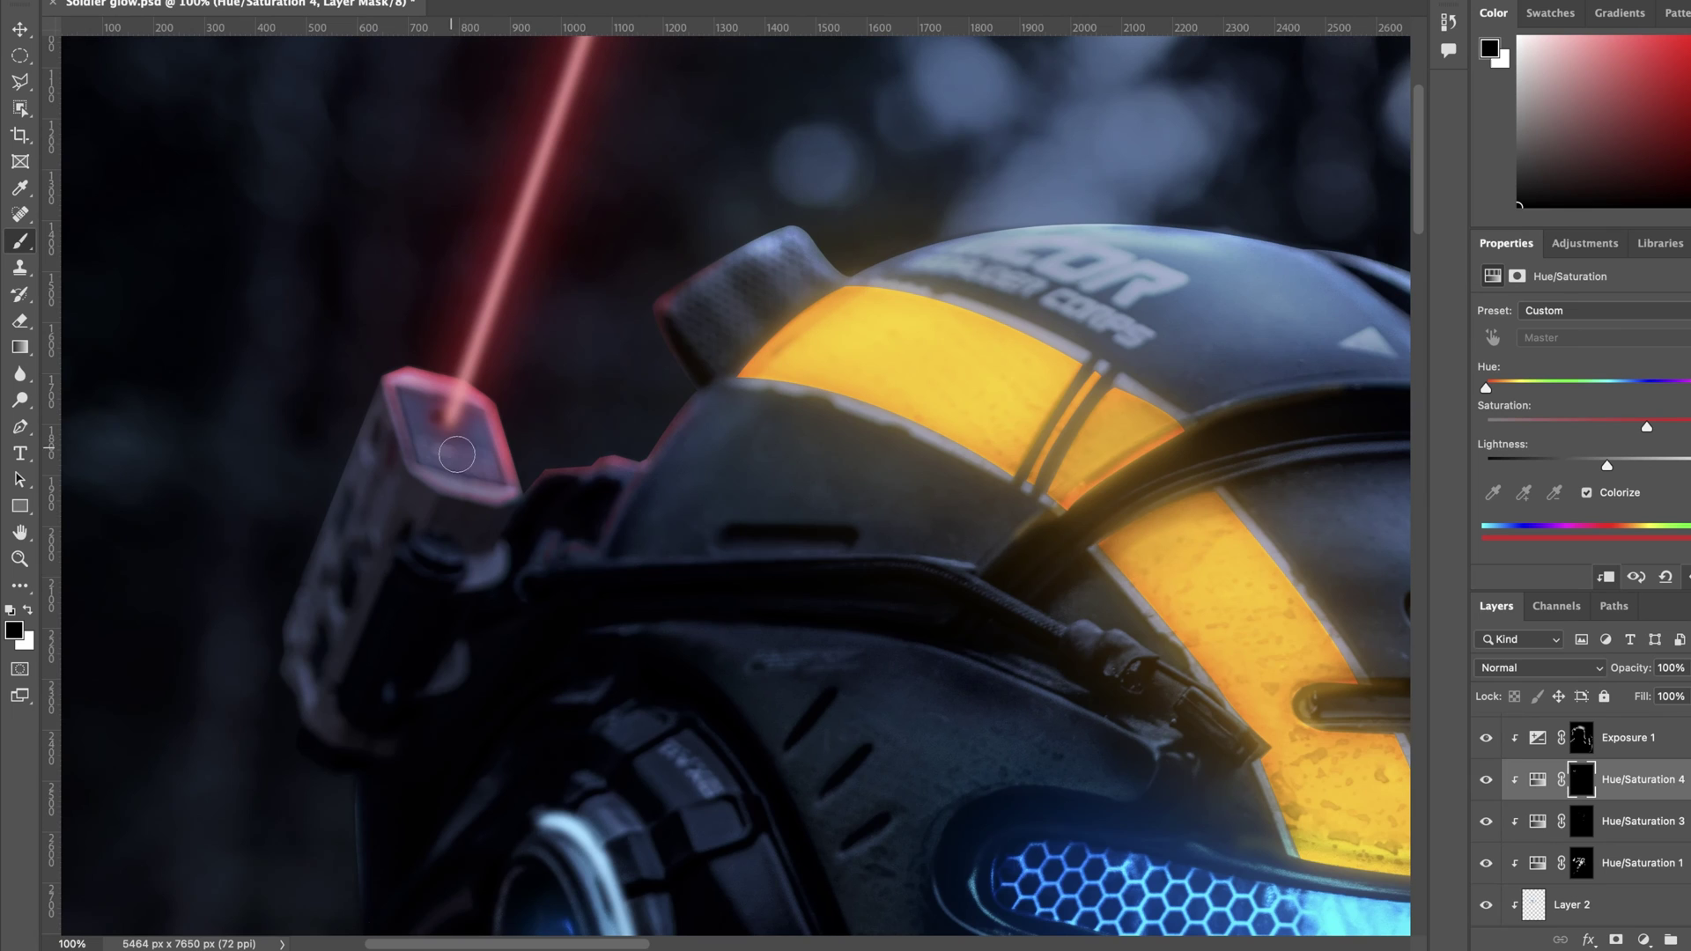
Step: Spread a softer red glow over the helmet's rear with a larger brush, and rename the adjustment "red high"
{"action": "key", "text": "x"}
{"action": "key", "text": "super+minus"}
{"action": "key", "text": "bracketright"}
{"action": "key", "text": "bracketright"}
{"action": "key", "text": "bracketright"}
{"action": "key", "text": "bracketright"}
{"action": "key", "text": "bracketright"}
{"action": "left_click", "coordinate": [632, 451]}
{"action": "left_click_drag", "start_coordinate": [1149, 670], "coordinate": [1115, 694]}
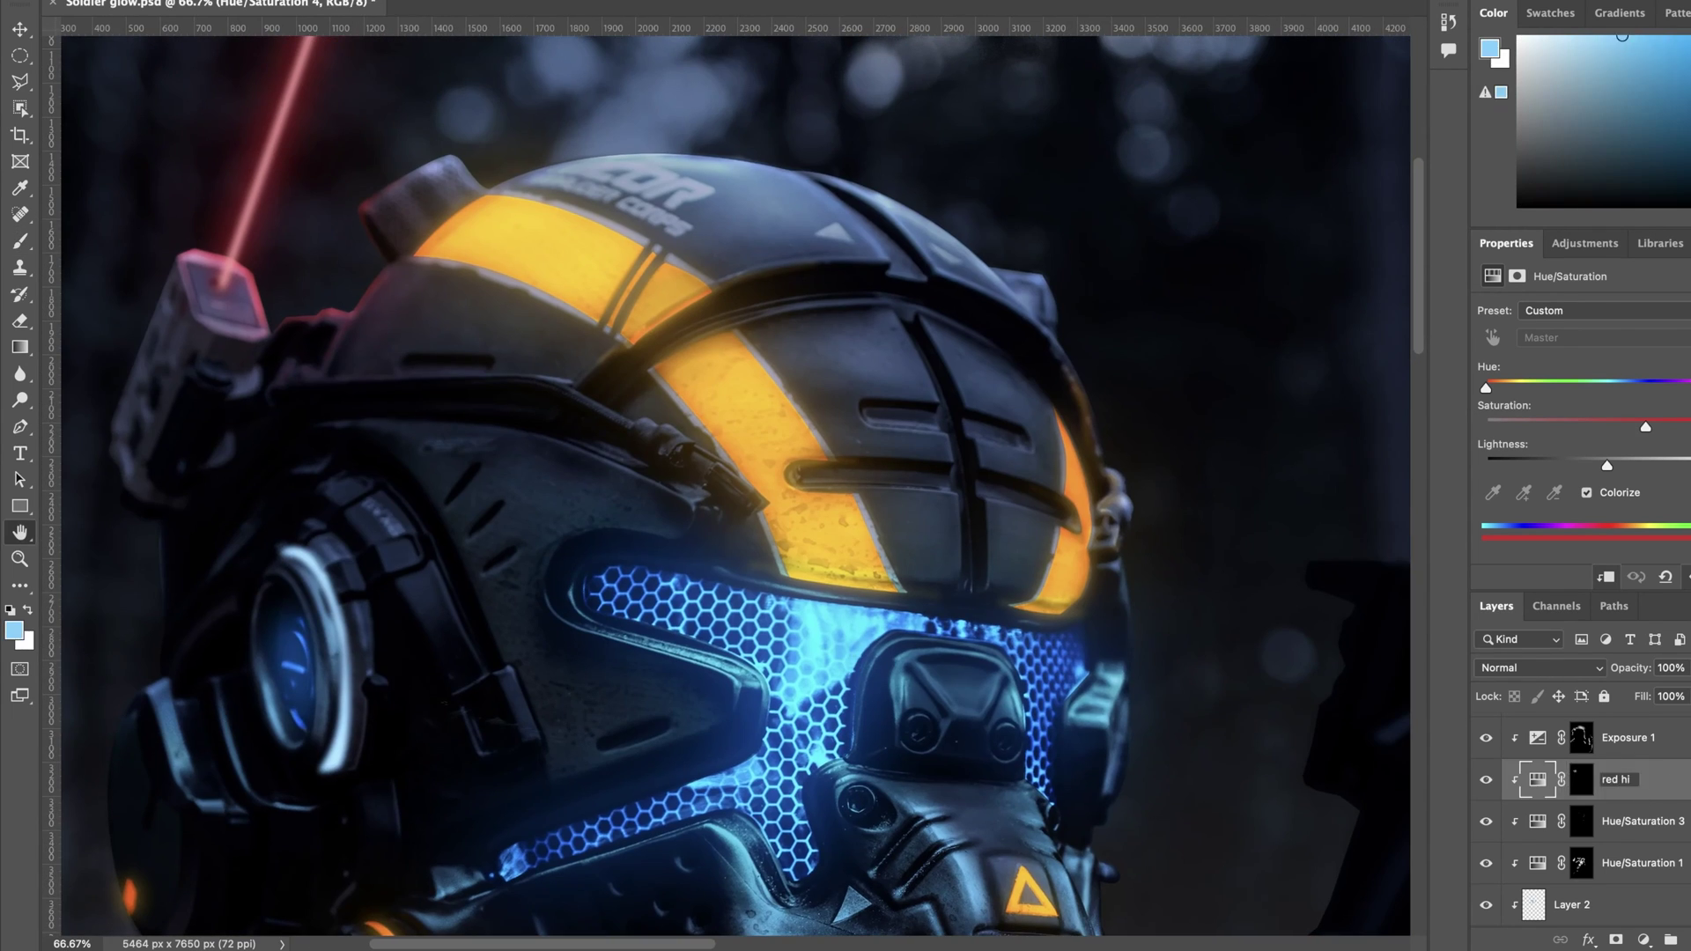
Step: Name the orange and blue adjustments "yellow high" and "blue high", and brush more orange light along the helmet's side strap
{"action": "left_click", "coordinate": [1629, 820]}
{"action": "key", "text": "ctrl+plus"}
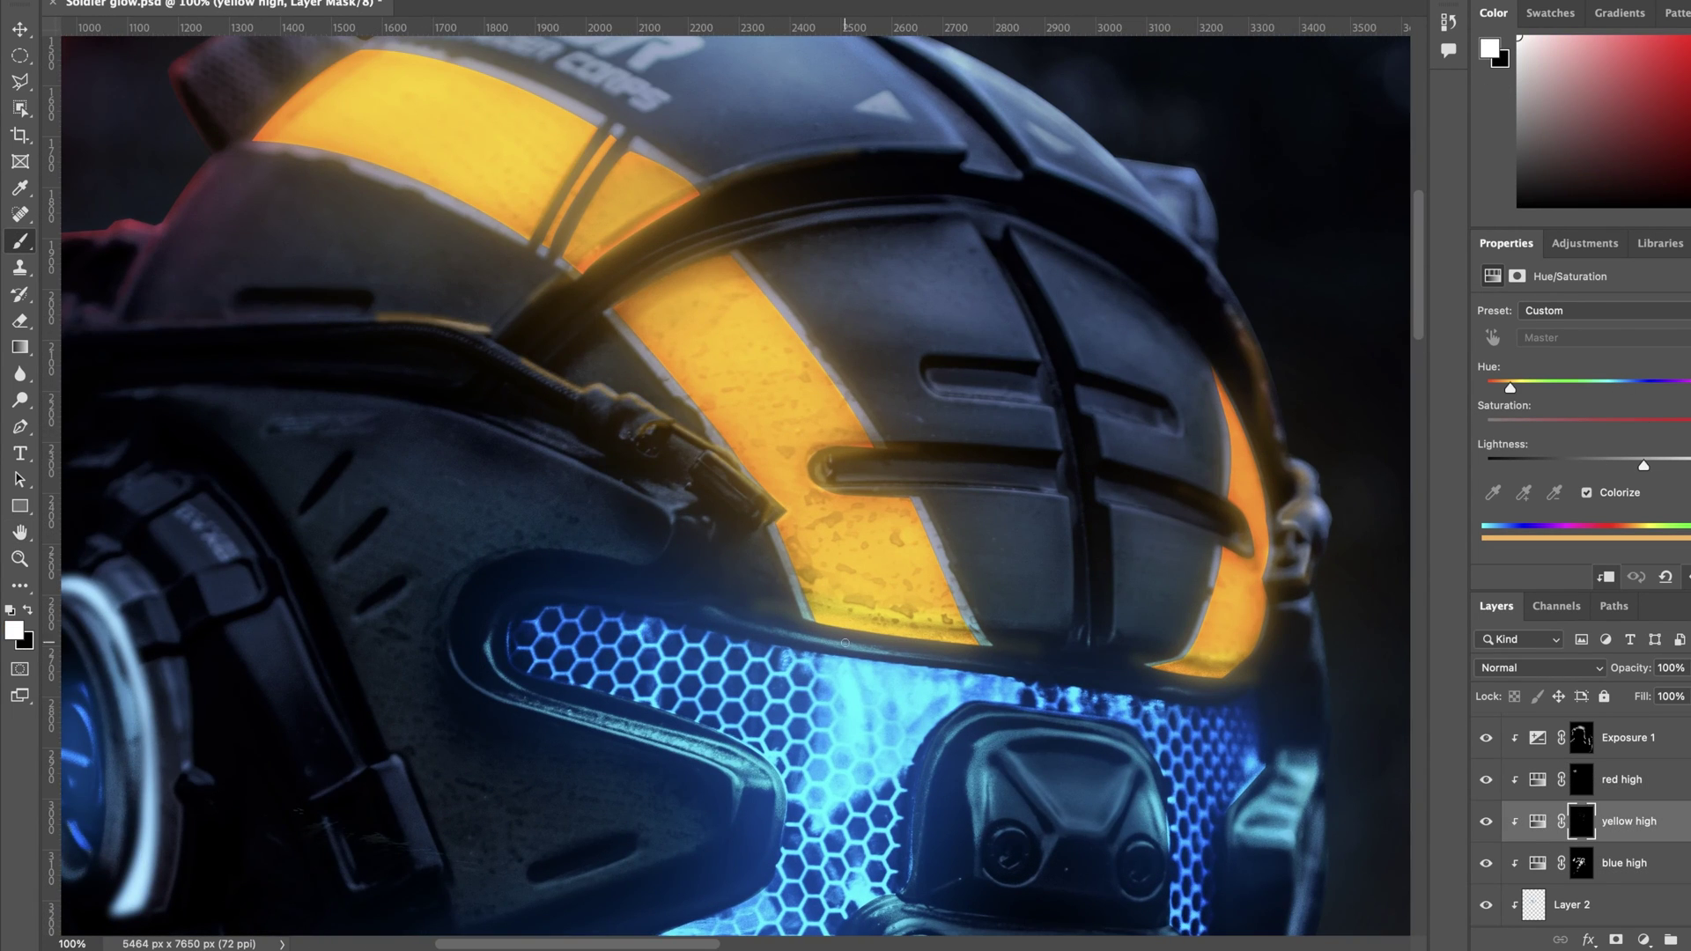
{"action": "scroll", "coordinate": [600, 410], "scroll_direction": "down", "scroll_amount": 3}
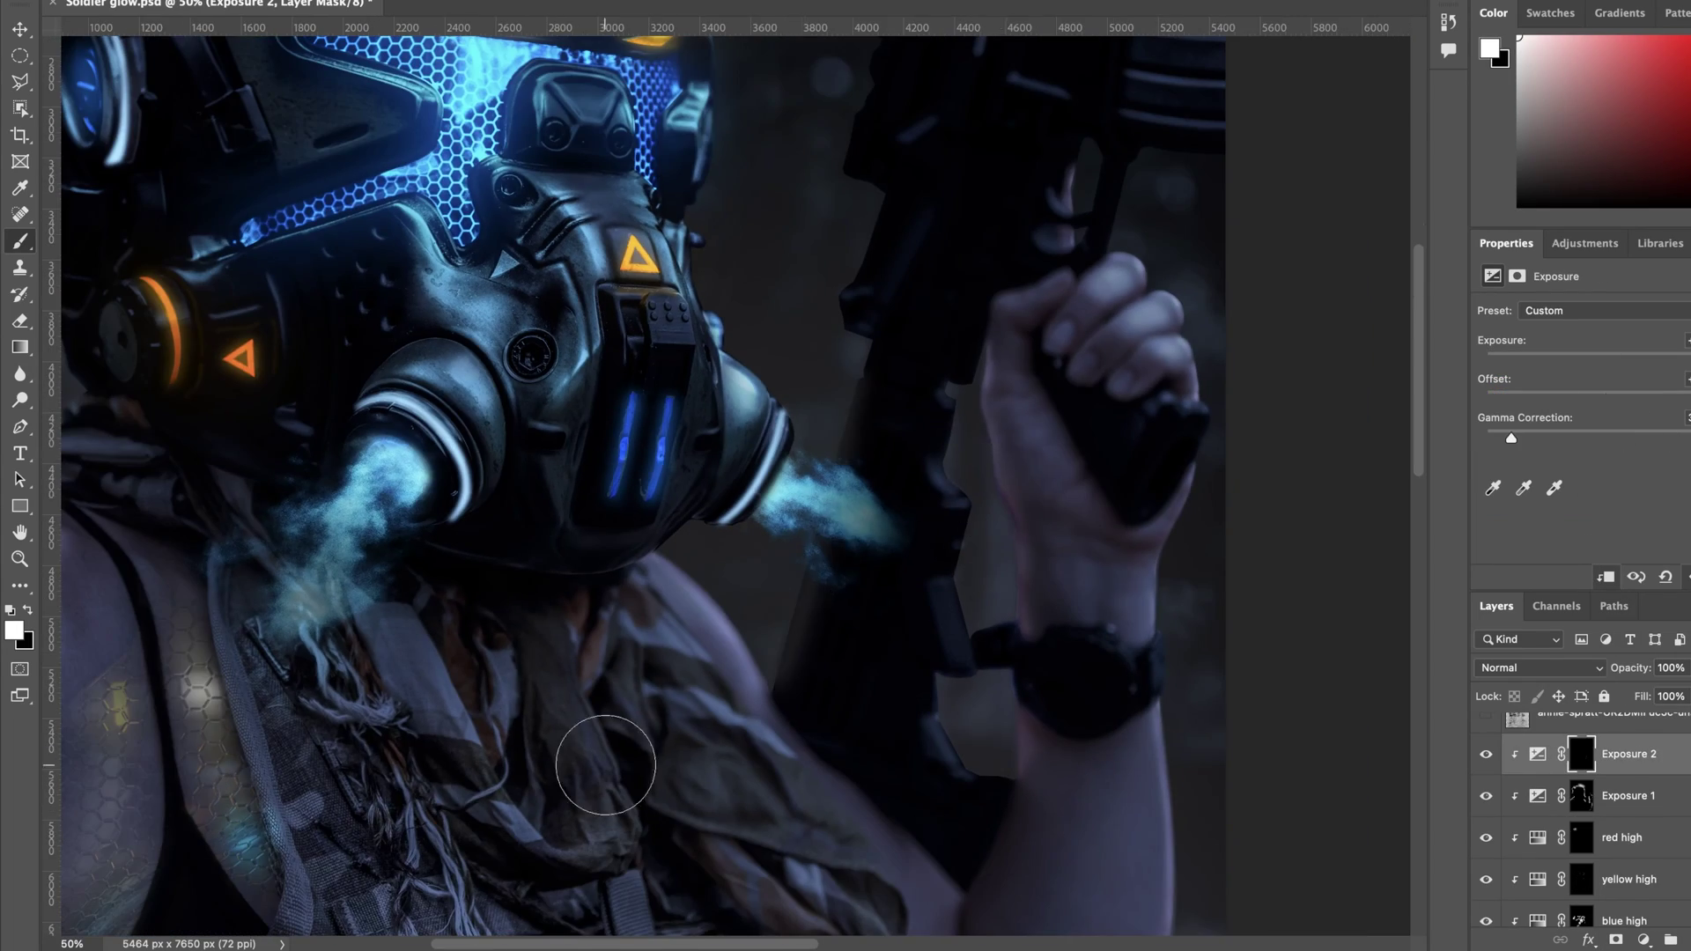
Step: Brush white into the Exposure 2 mask to bring out light along the rifle's outer edges
{"action": "key", "text": "ctrl+plus"}
{"action": "scroll", "coordinate": [853, 415], "scroll_direction": "up", "scroll_amount": 15}
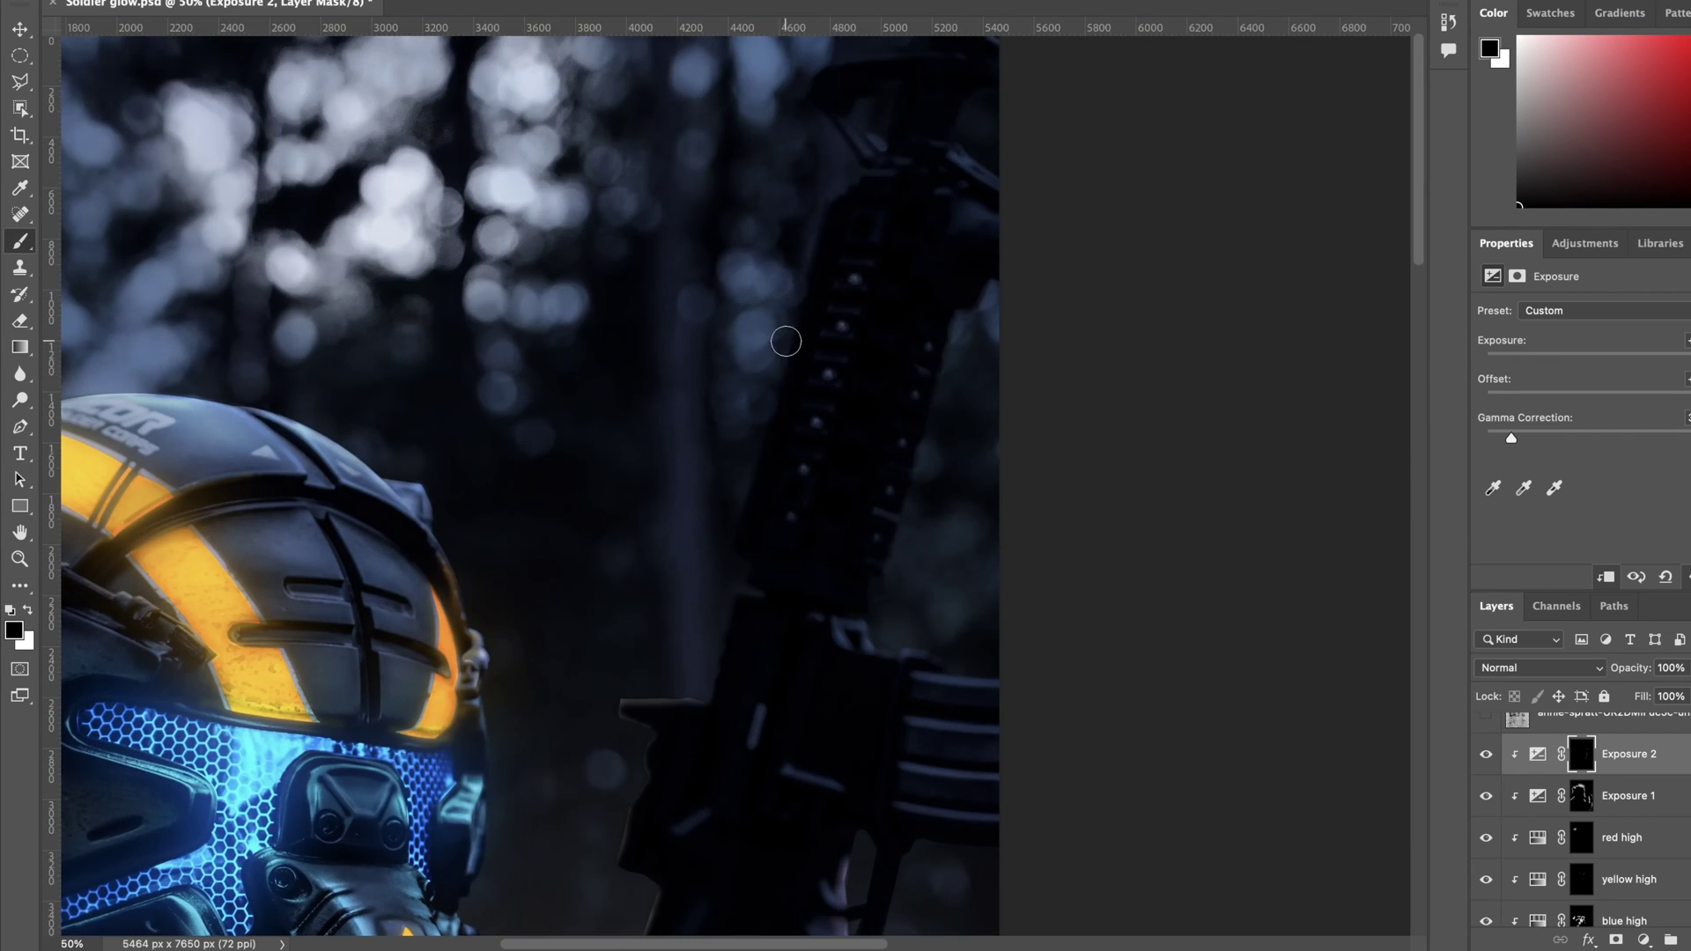
{"action": "scroll", "coordinate": [782, 340], "scroll_direction": "up", "scroll_amount": 3}
{"action": "scroll", "coordinate": [850, 358], "scroll_direction": "down", "scroll_amount": 1}
{"action": "scroll", "coordinate": [558, 710], "scroll_direction": "down", "scroll_amount": 6}
{"action": "scroll", "coordinate": [691, 558], "scroll_direction": "up", "scroll_amount": 8}
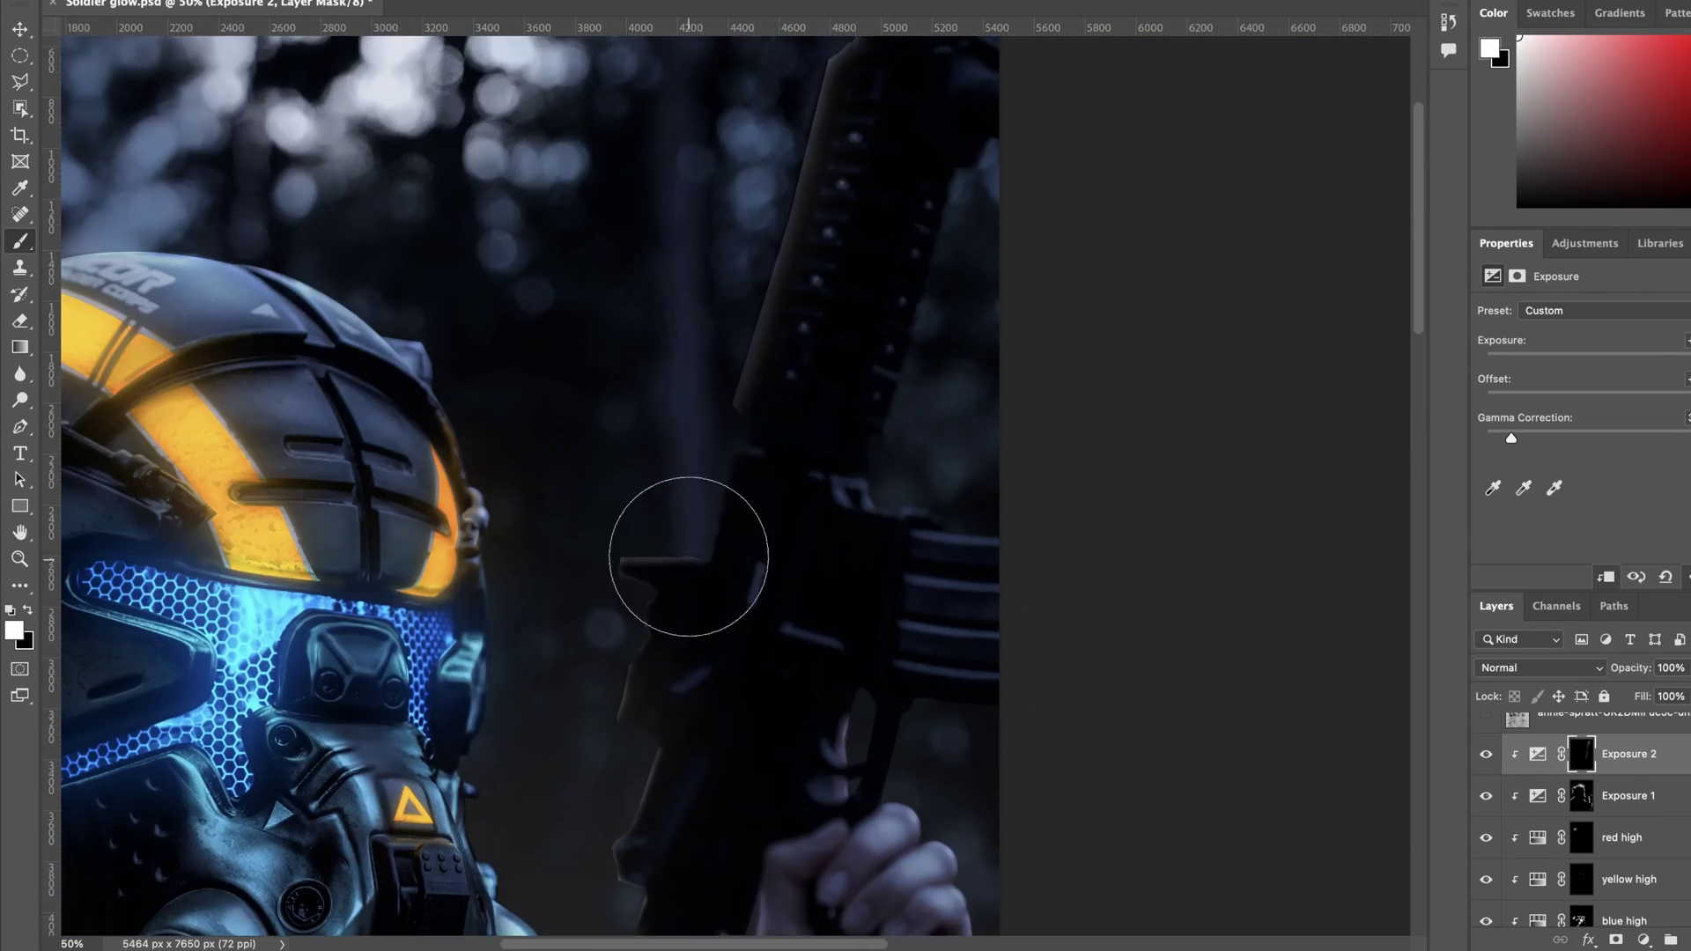
{"action": "scroll", "coordinate": [951, 723], "scroll_direction": "down", "scroll_amount": 12}
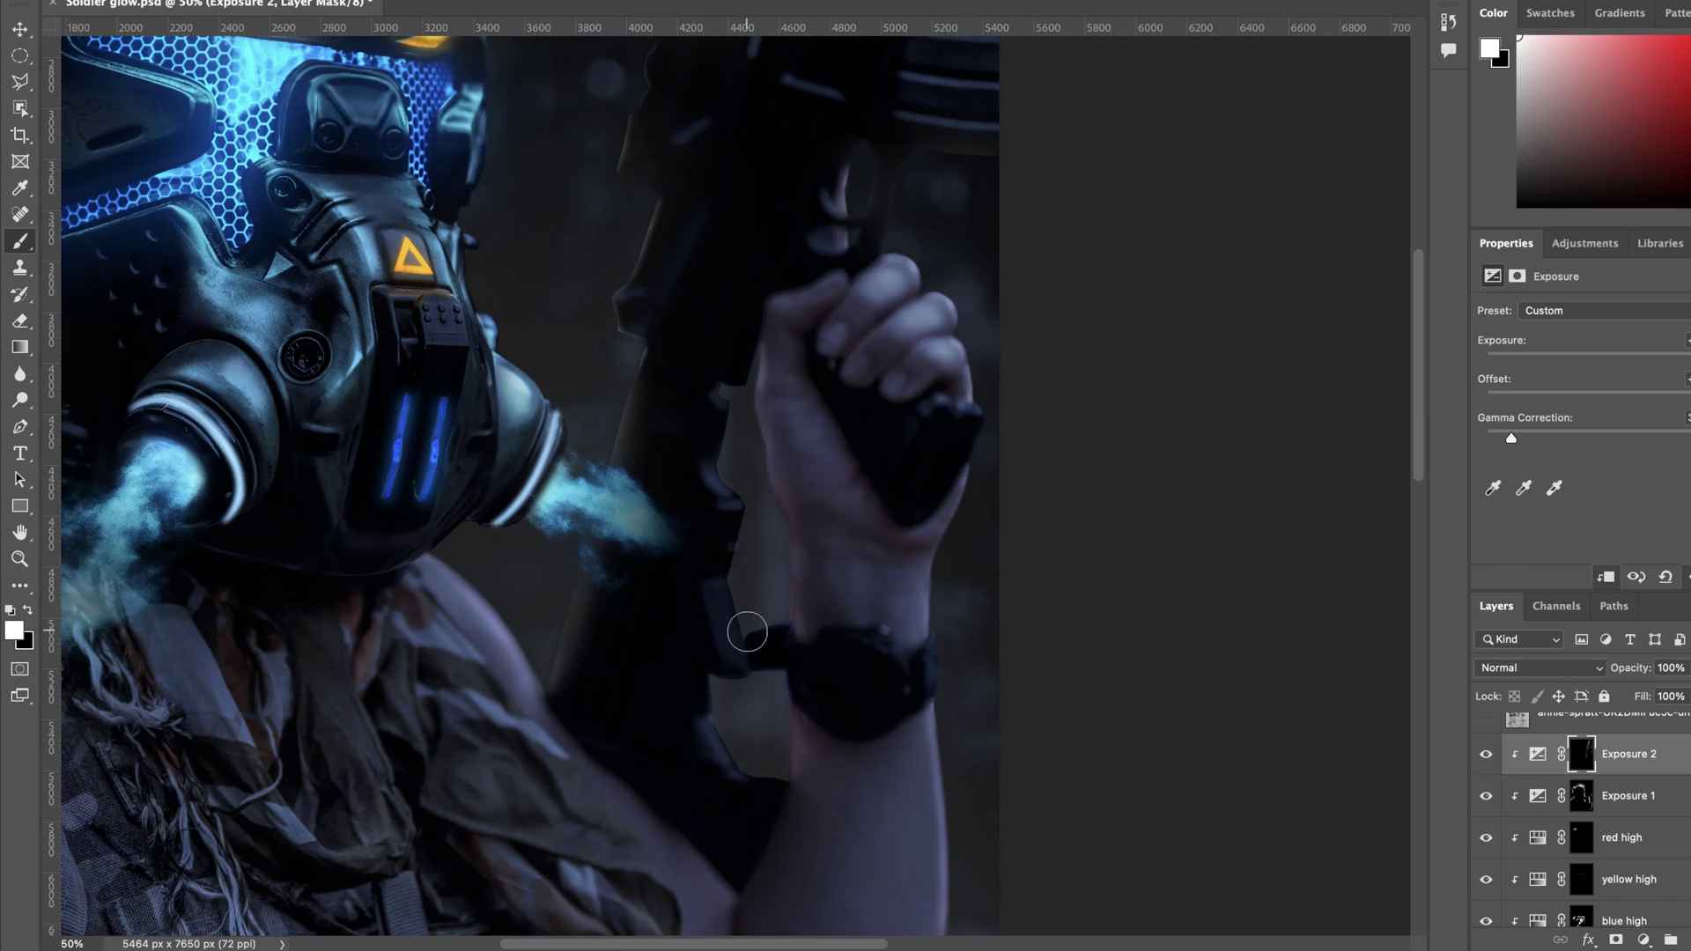
{"action": "key", "text": "ctrl+0"}
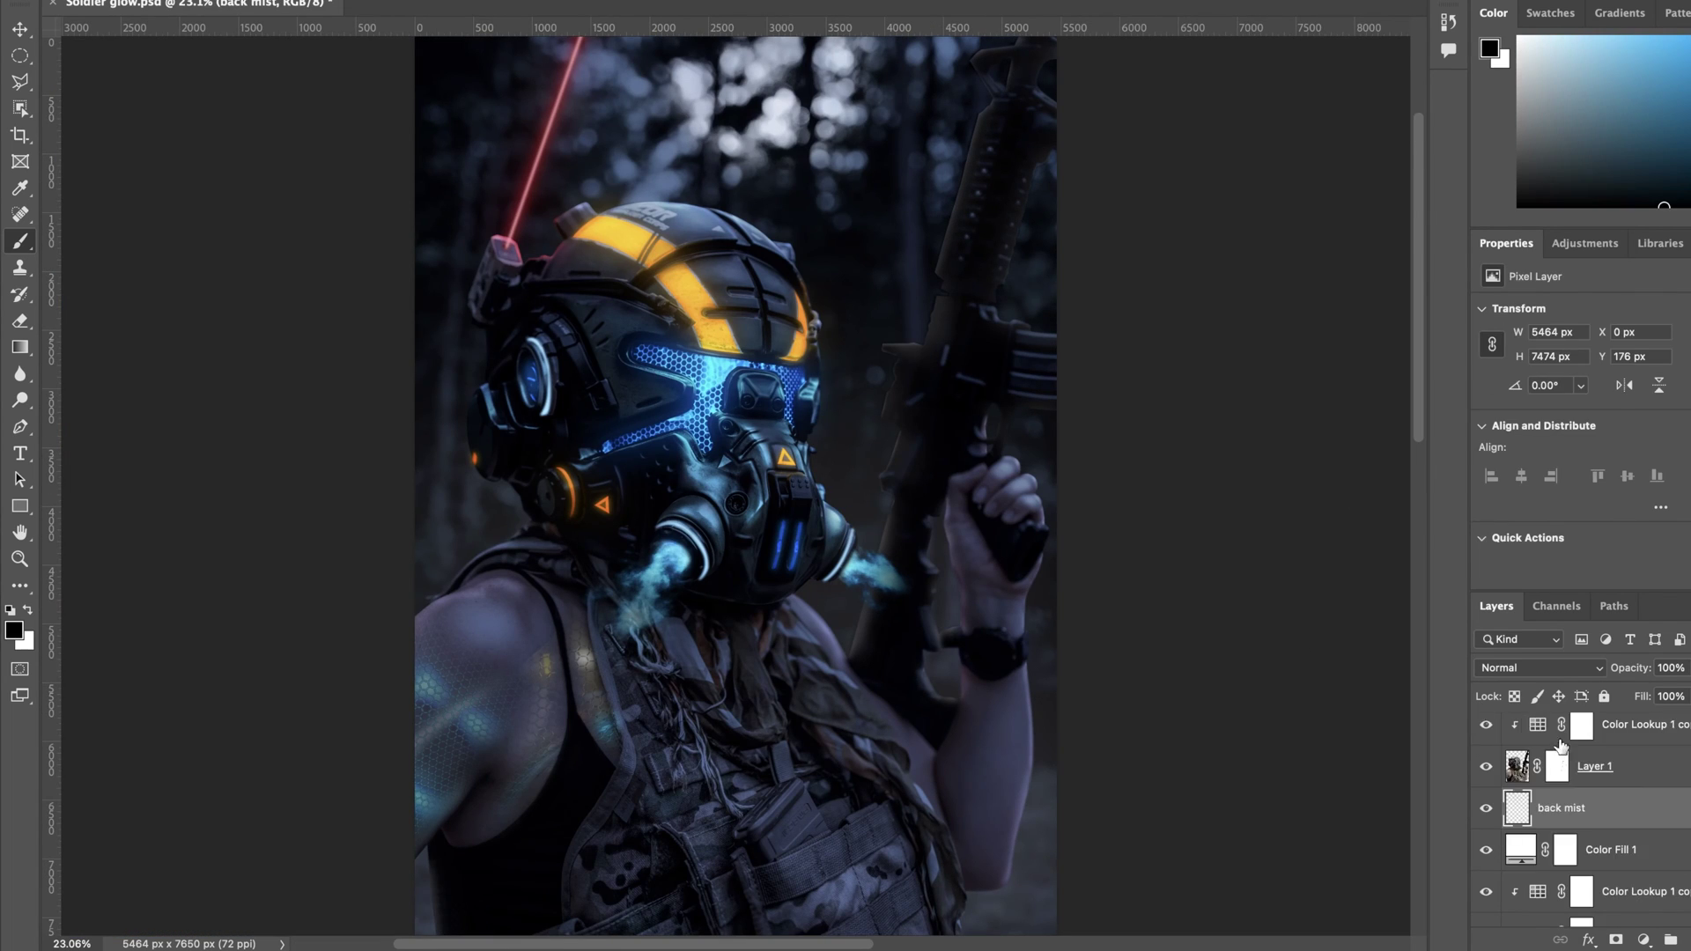
Step: Target the "blue high" mask and brush blue reflected light on the clothing beneath the respirator smoke
{"action": "scroll", "coordinate": [1650, 872], "scroll_direction": "up", "scroll_amount": 8}
{"action": "left_click", "coordinate": [1638, 899]}
{"action": "key", "text": "super+plus"}
{"action": "key", "text": "super+plus"}
{"action": "key", "text": "super+plus"}
{"action": "scroll", "coordinate": [1148, 380], "scroll_direction": "down", "scroll_amount": 5}
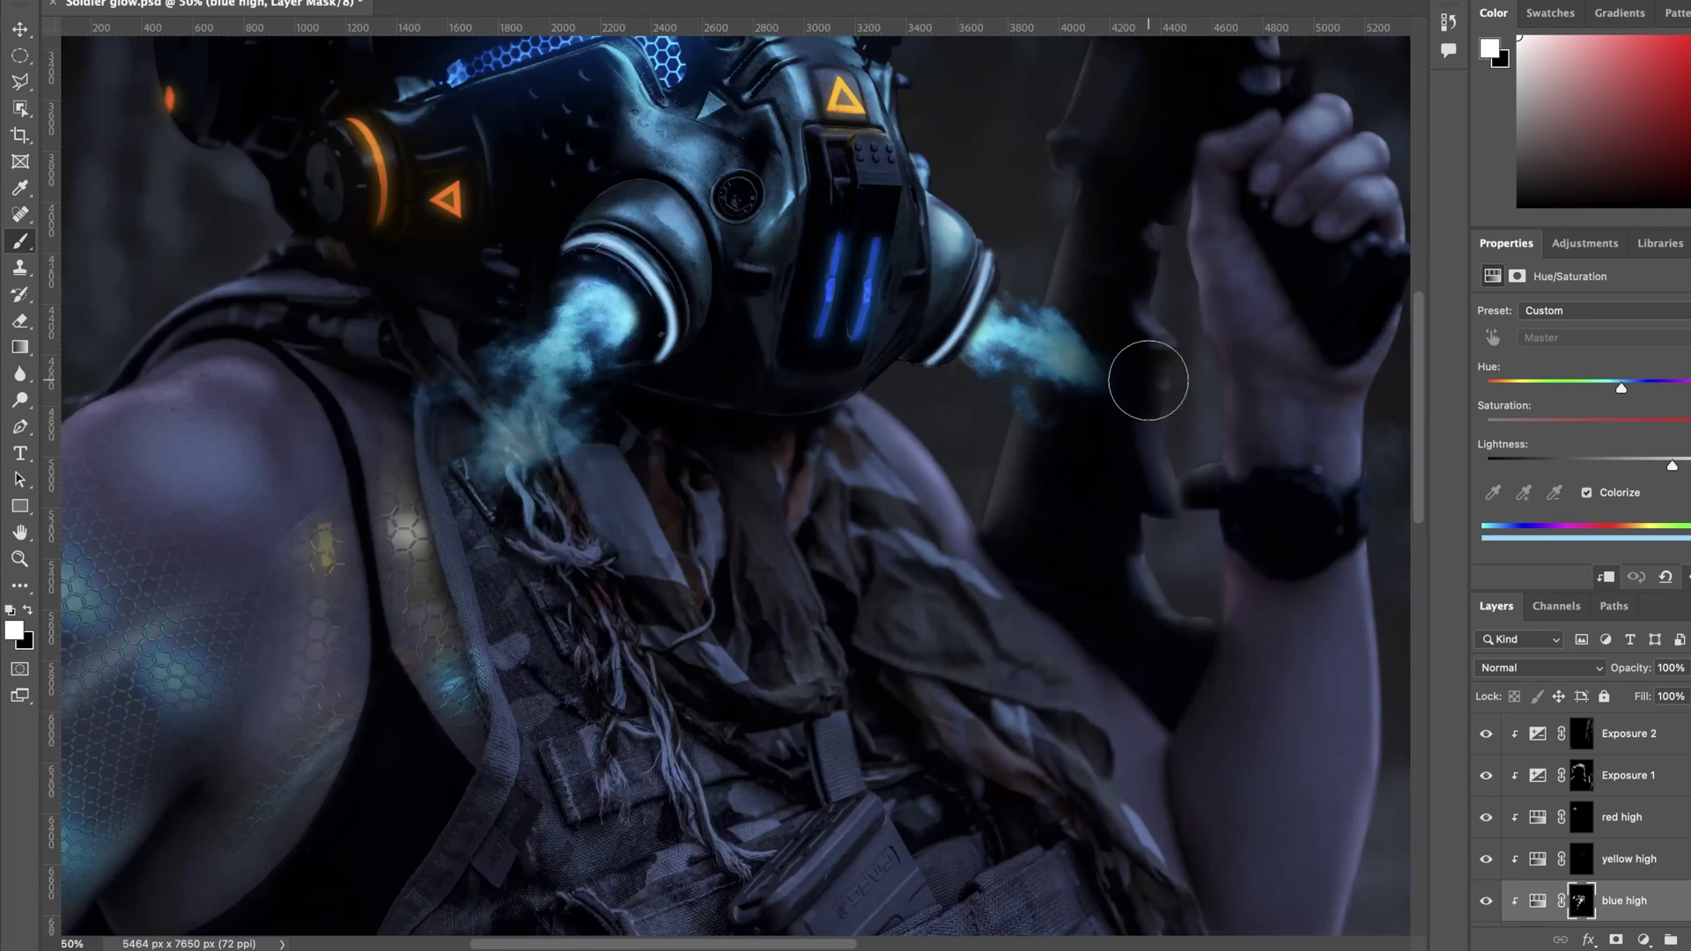
{"action": "scroll", "coordinate": [548, 590], "scroll_direction": "up", "scroll_amount": 1}
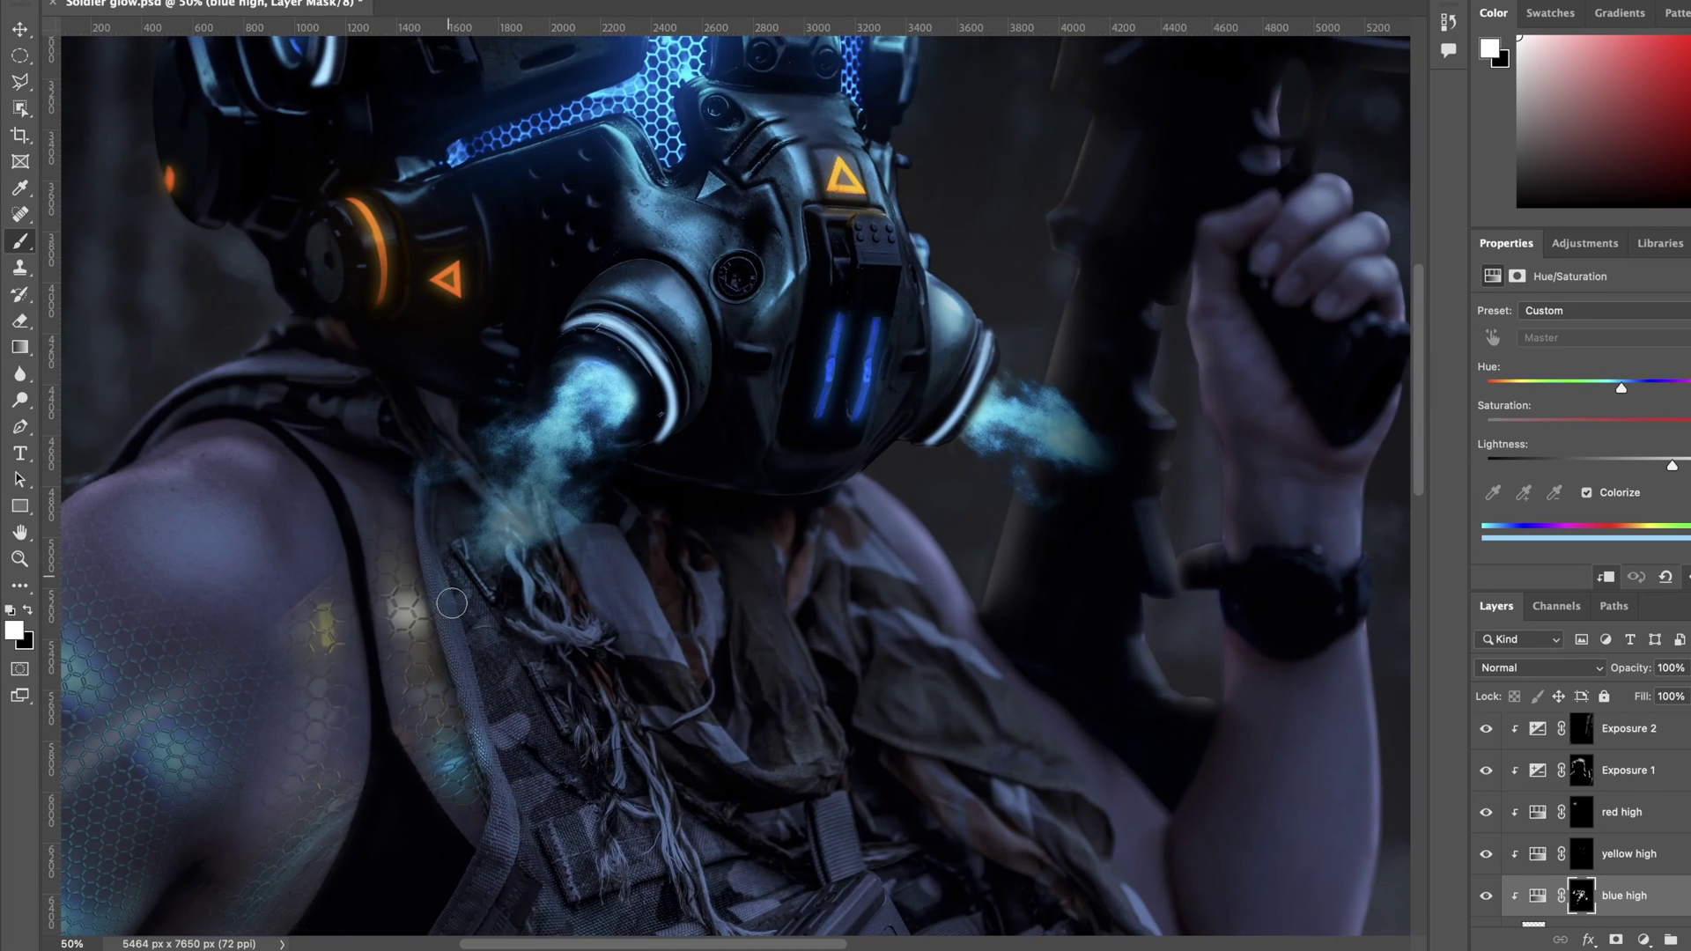
Step: Brush blue reflections onto the vest strap, the scarf threads, and the magazine in the vest pouch
{"action": "scroll", "coordinate": [920, 642], "scroll_direction": "down", "scroll_amount": 1}
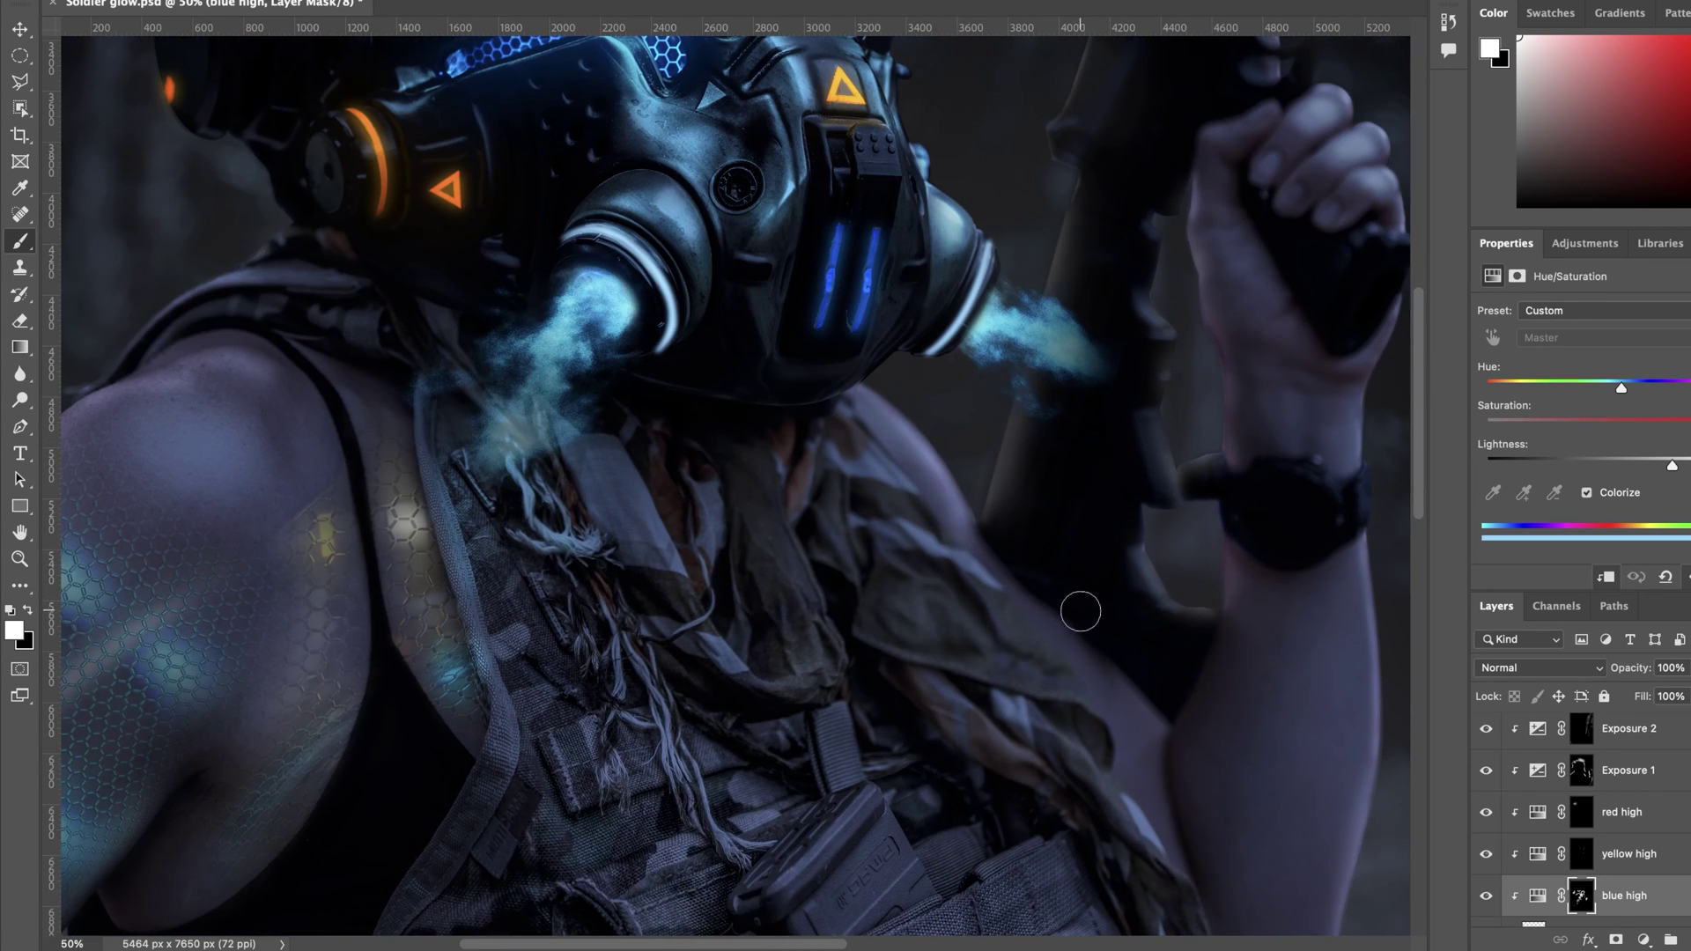
{"action": "scroll", "coordinate": [1032, 688], "scroll_direction": "down", "scroll_amount": 2}
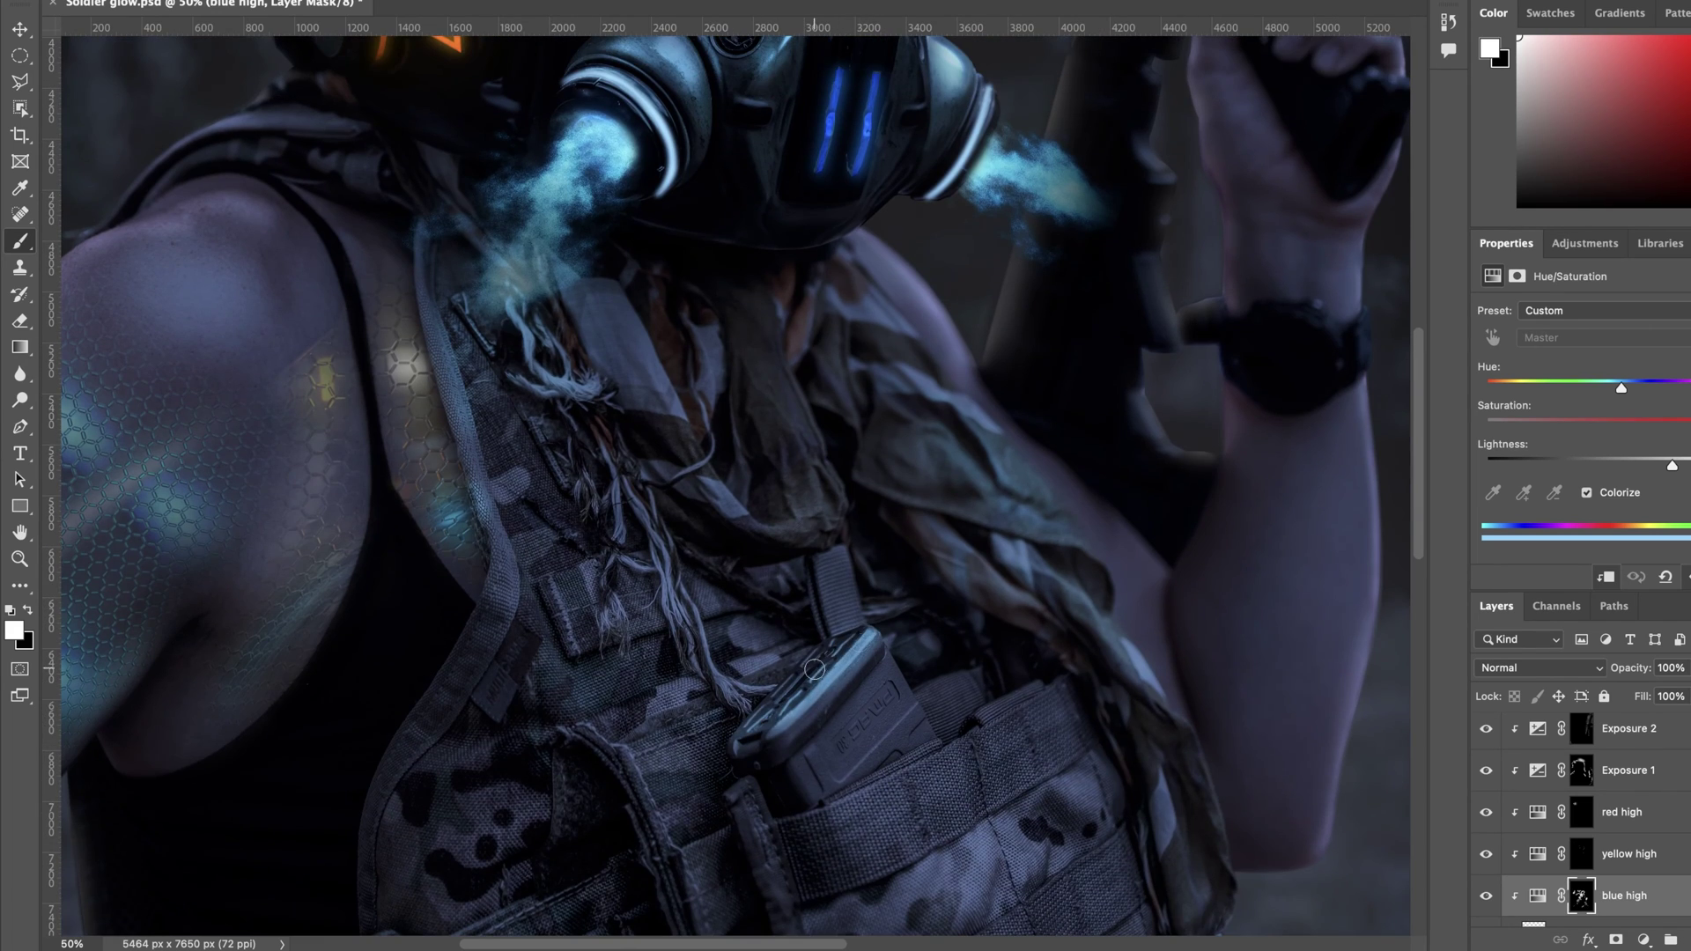
{"action": "scroll", "coordinate": [630, 480], "scroll_direction": "up", "scroll_amount": 1}
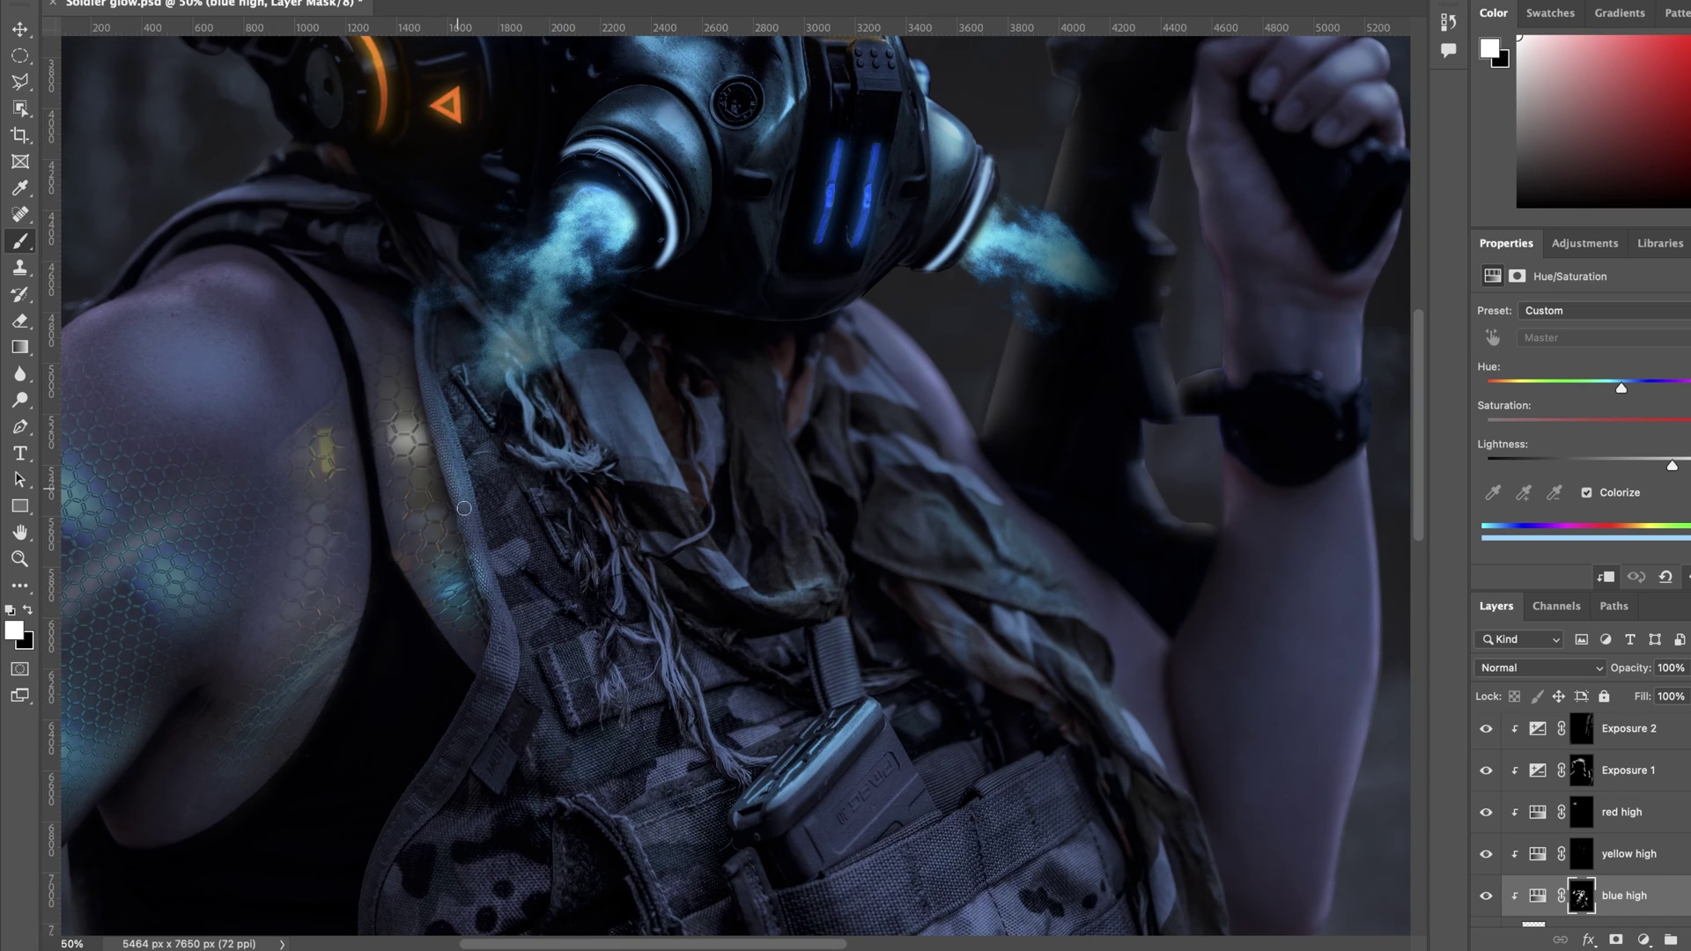
{"action": "scroll", "coordinate": [464, 508], "scroll_direction": "up", "scroll_amount": 1}
{"action": "scroll", "coordinate": [572, 303], "scroll_direction": "down", "scroll_amount": 1}
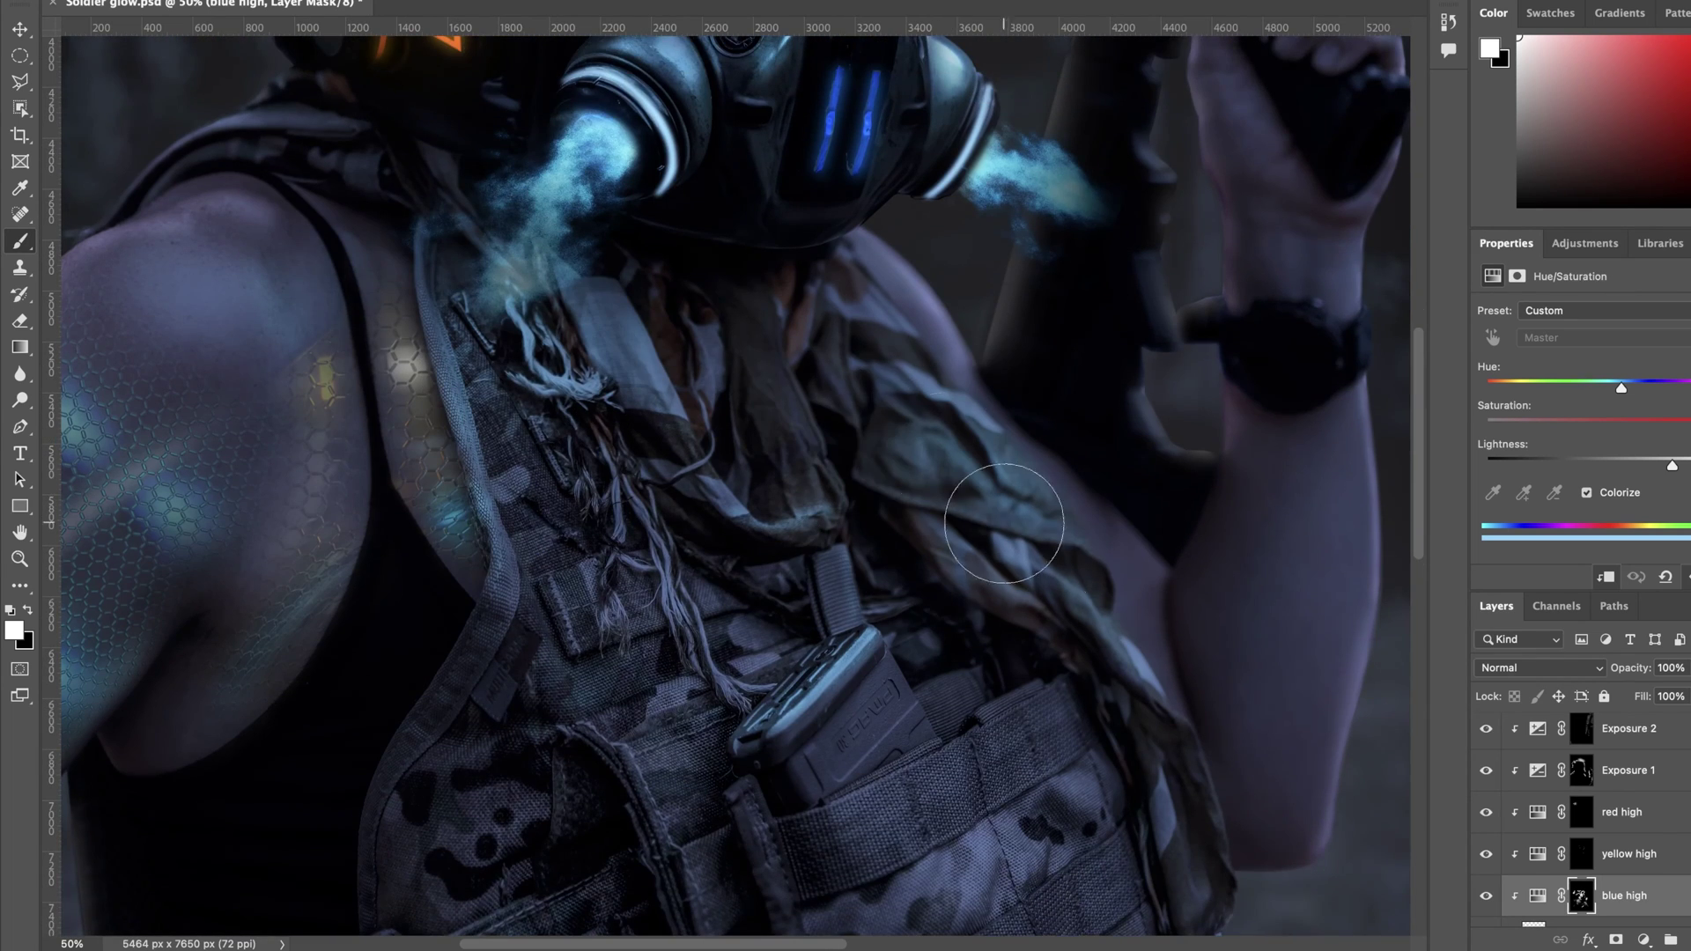
Step: Add finer blue reflections on the scarf folds and pouch edges with a smaller brush, and compare the "blue high" layer off and on
{"action": "key", "text": "bracketleft"}
{"action": "key", "text": "bracketleft"}
{"action": "key", "text": "bracketleft"}
{"action": "key", "text": "bracketleft"}
{"action": "key", "text": "bracketleft"}
{"action": "key", "text": "bracketleft"}
{"action": "key", "text": "bracketleft"}
{"action": "key", "text": "bracketleft"}
{"action": "key", "text": "bracketleft"}
{"action": "key", "text": "bracketleft"}
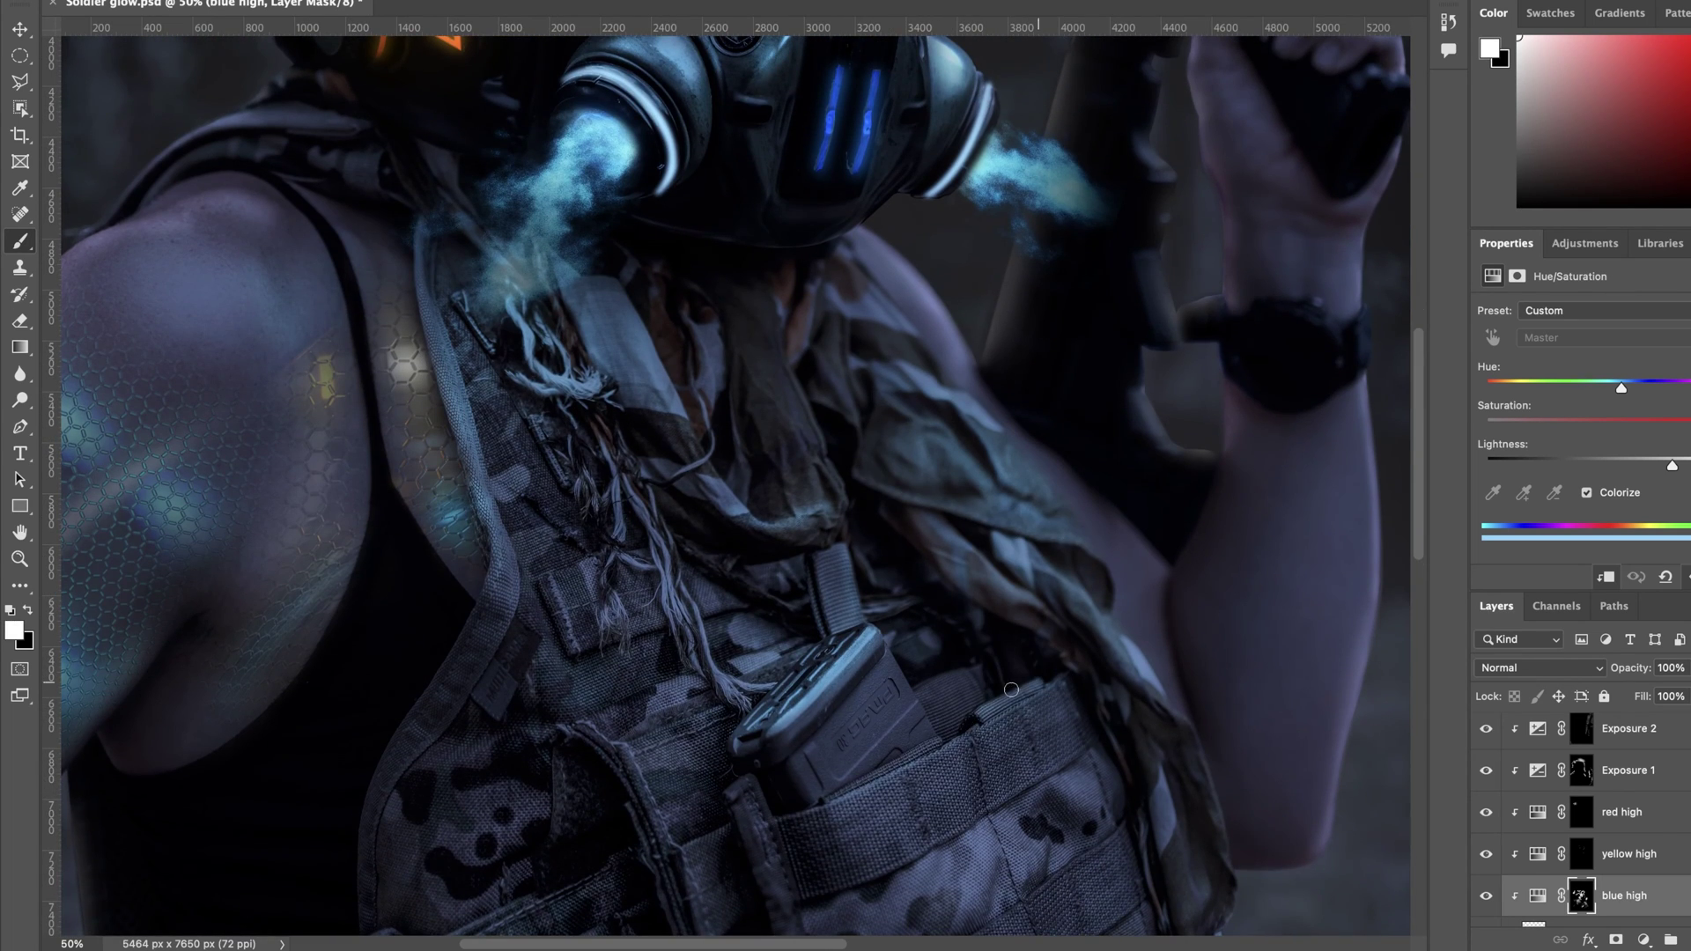
{"action": "scroll", "coordinate": [594, 673], "scroll_direction": "down", "scroll_amount": 1}
{"action": "key", "text": "super+0"}
{"action": "left_click", "coordinate": [1486, 896]}
{"action": "left_click", "coordinate": [1485, 895]}
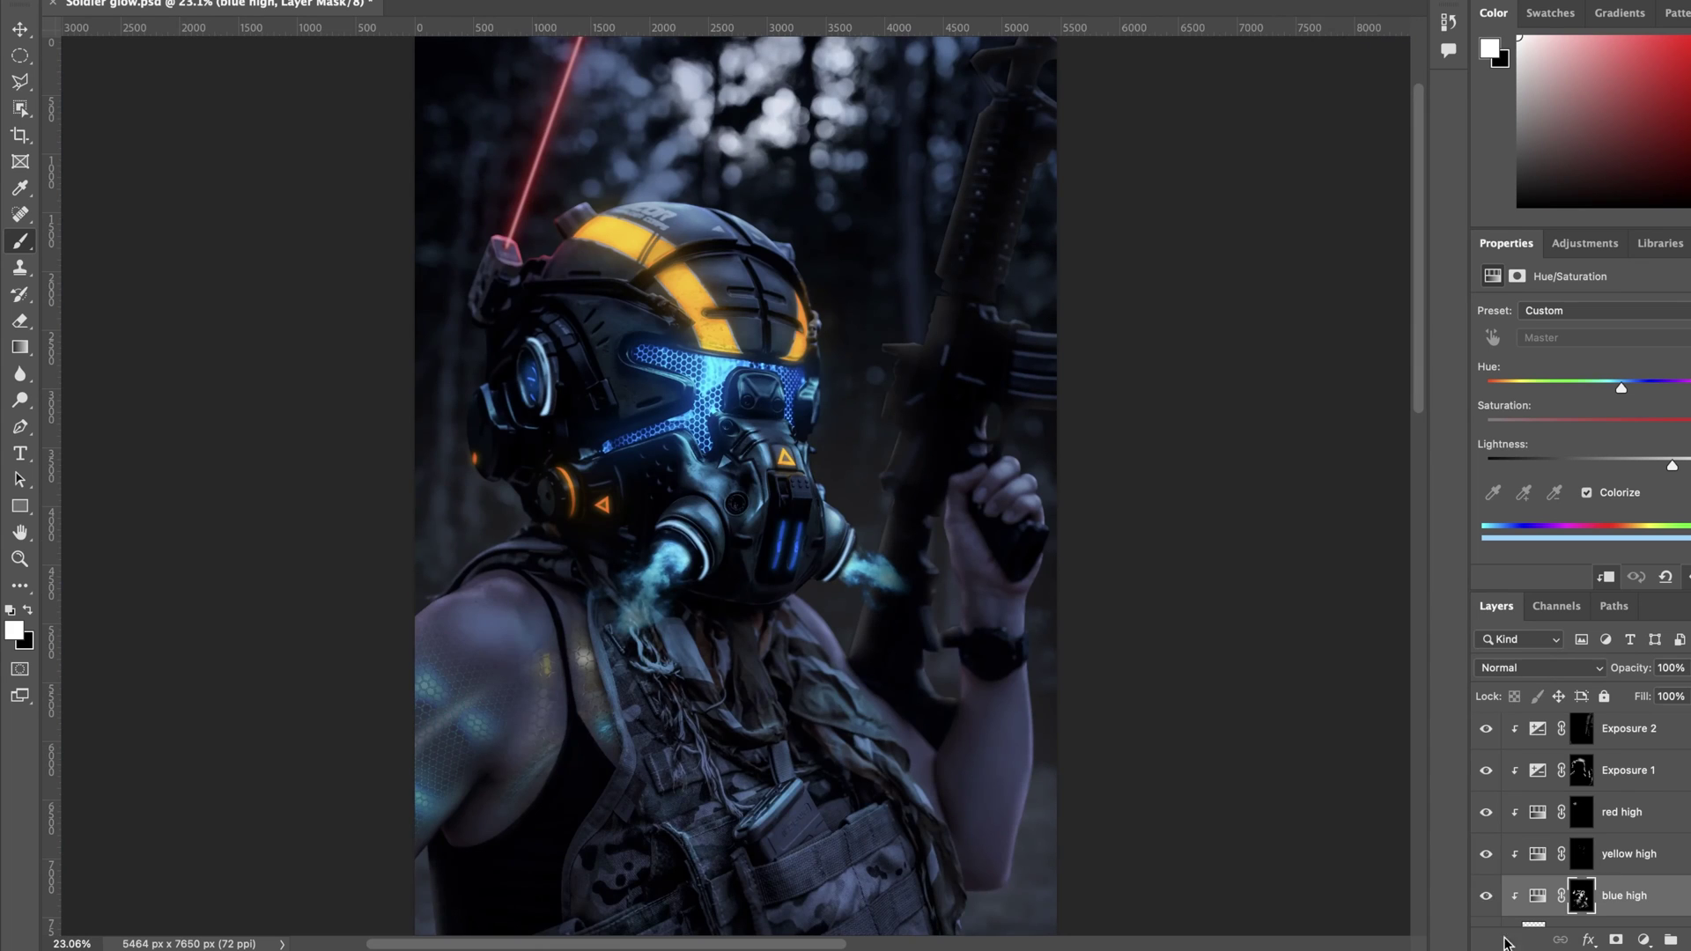
Step: Add a clipped Levels adjustment above Exposure 2, lower its white output level to 130, and invert its mask
{"action": "scroll", "coordinate": [1593, 829], "scroll_direction": "up", "scroll_amount": 1}
{"action": "left_click", "coordinate": [1576, 767]}
{"action": "left_click", "coordinate": [1644, 940]}
{"action": "left_click", "coordinate": [1645, 627]}
{"action": "left_click", "coordinate": [1606, 577]}
{"action": "left_click_drag", "start_coordinate": [1622, 460], "coordinate": [1638, 460]}
{"action": "left_click_drag", "start_coordinate": [1690, 518], "coordinate": [1624, 517]}
{"action": "left_click_drag", "start_coordinate": [1638, 460], "coordinate": [1622, 460]}
{"action": "key", "text": "super+i"}
Step: Brush the Levels darkening into the lower part of the tactical vest
{"action": "mouse_move", "coordinate": [594, 934]}
{"action": "left_mouse_down"}
{"action": "mouse_move", "coordinate": [827, 898]}
{"action": "mouse_move", "coordinate": [881, 881]}
{"action": "left_mouse_up"}
{"action": "scroll", "coordinate": [629, 800], "scroll_direction": "down", "scroll_amount": 3}
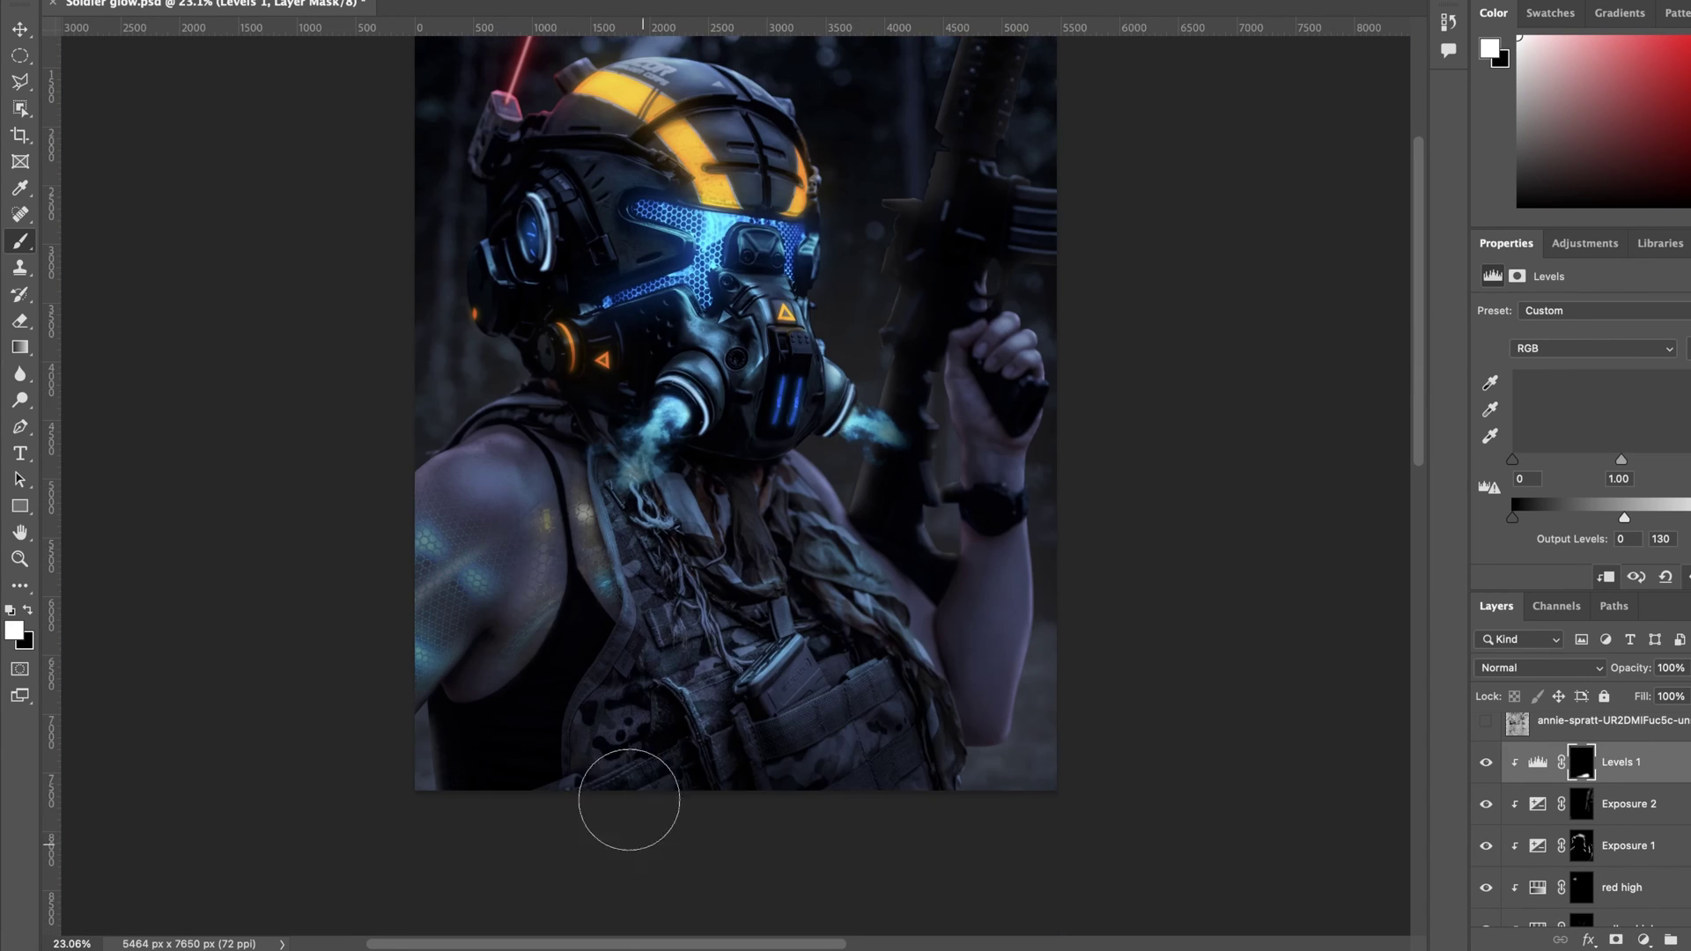
{"action": "key", "text": "super+plus"}
{"action": "key", "text": "super+plus"}
{"action": "key", "text": "super+plus"}
{"action": "scroll", "coordinate": [471, 607], "scroll_direction": "down", "scroll_amount": 5}
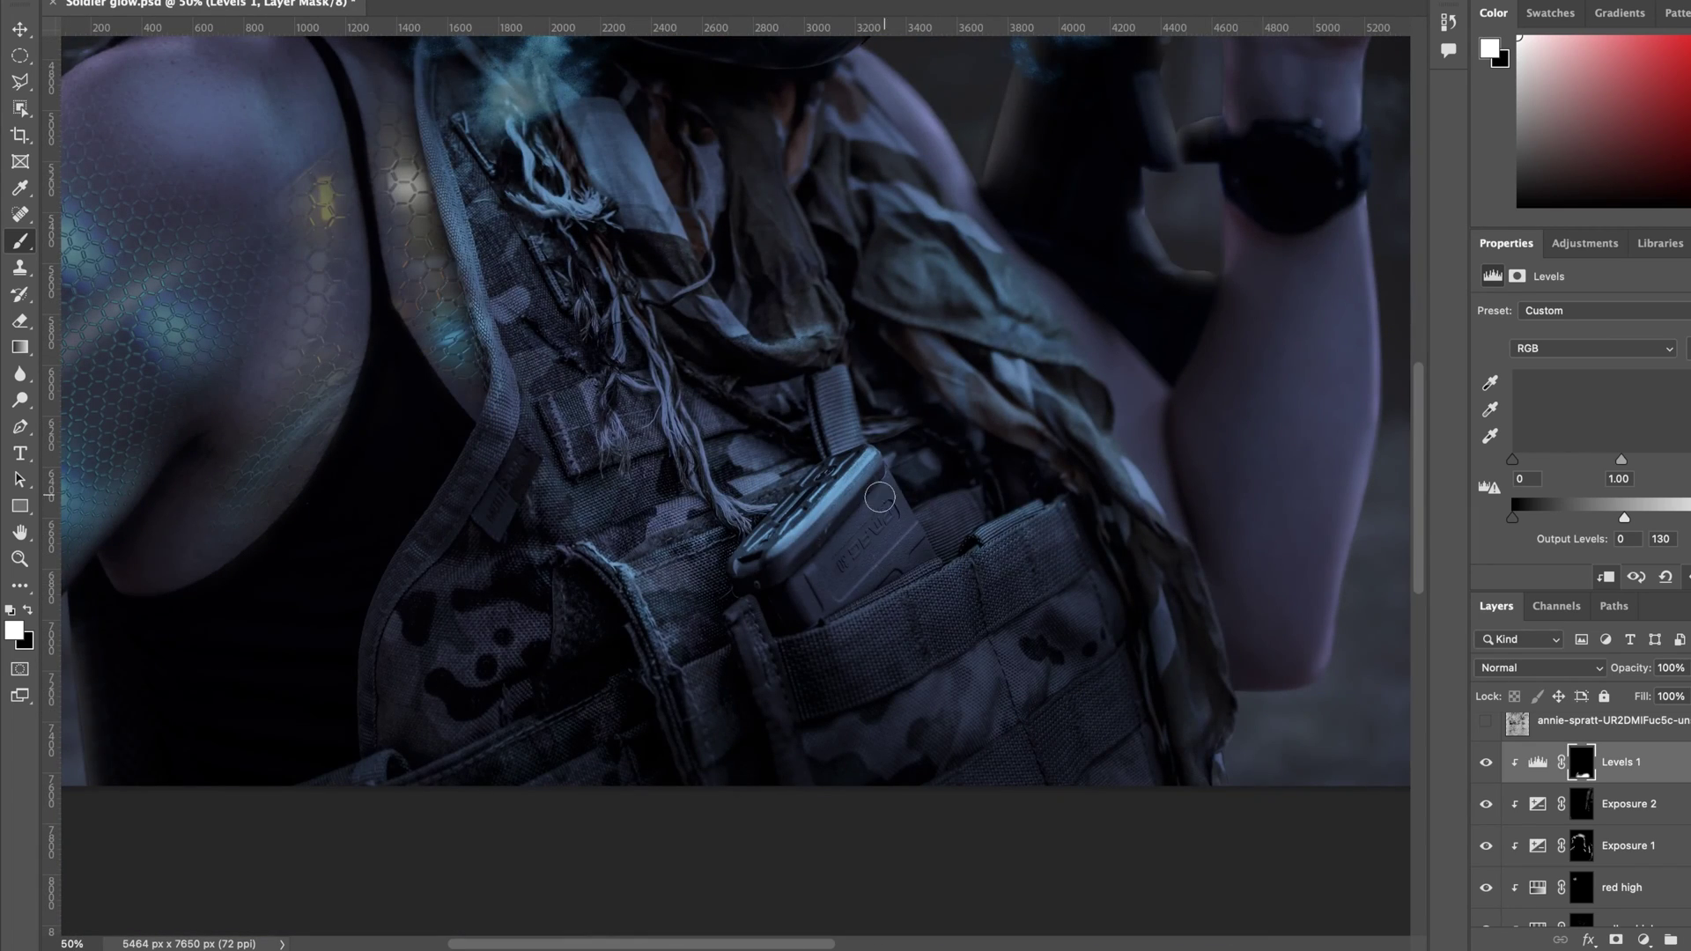
{"action": "scroll", "coordinate": [1208, 559], "scroll_direction": "down", "scroll_amount": 3}
{"action": "scroll", "coordinate": [1023, 490], "scroll_direction": "up", "scroll_amount": 10}
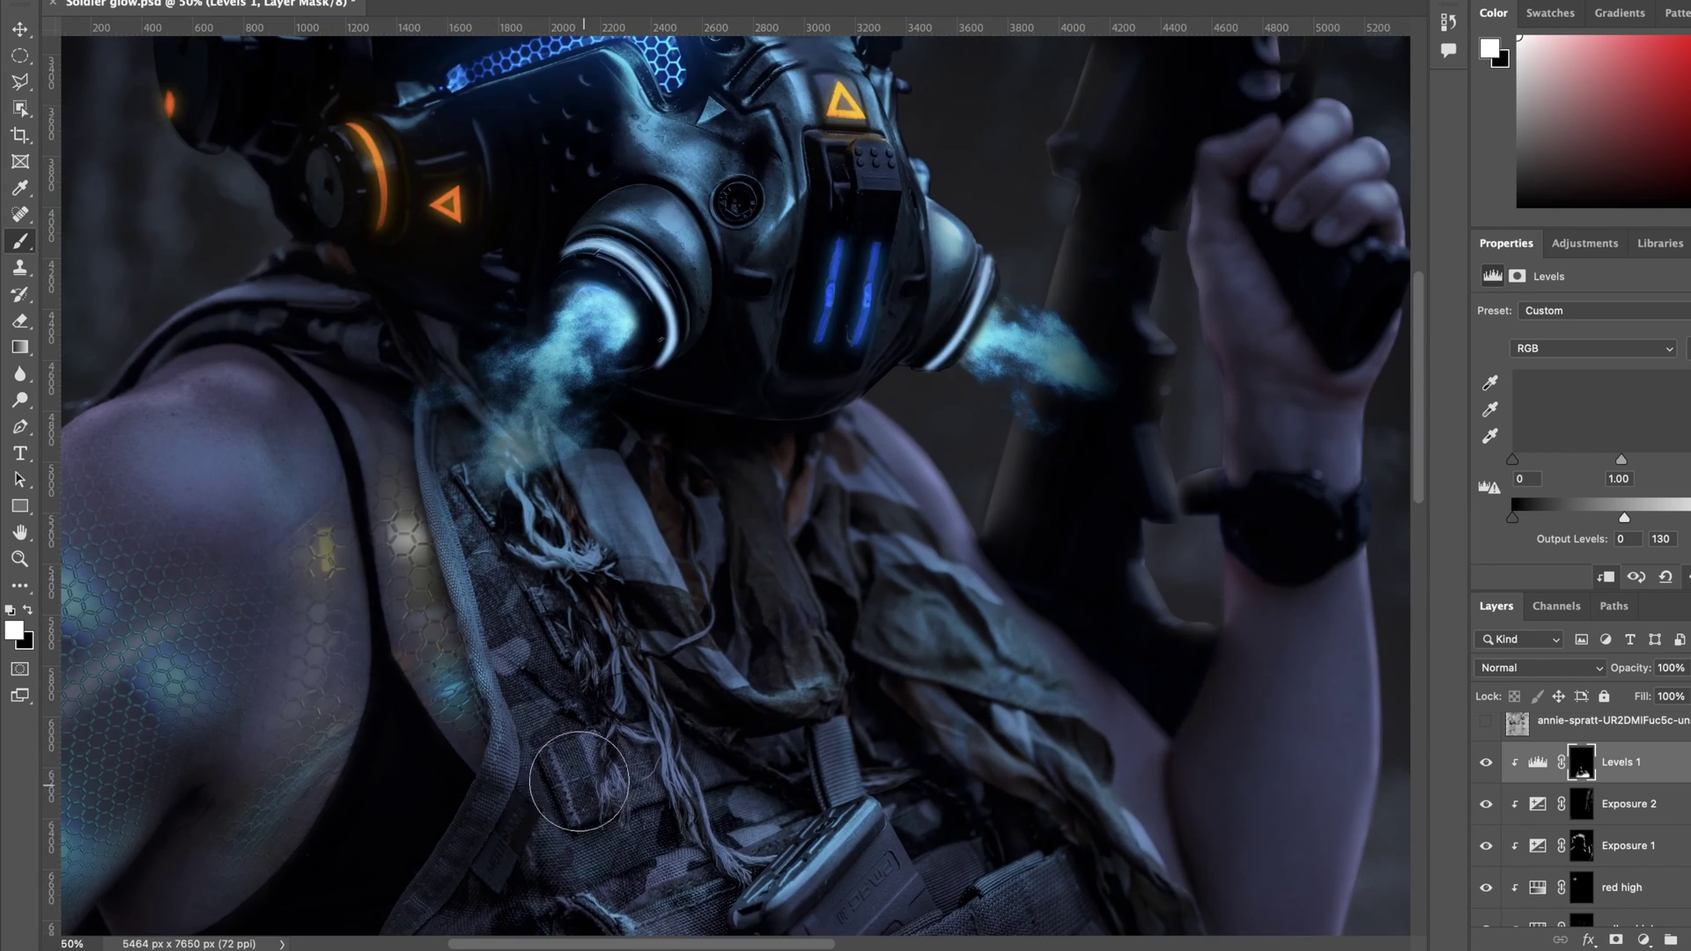
Step: Enlarge the brush and extend the Levels darkening up over the chest area of the vest
{"action": "key", "text": "bracketright"}
{"action": "key", "text": "bracketright"}
{"action": "key", "text": "bracketright"}
{"action": "key", "text": "bracketright"}
{"action": "key", "text": "bracketright"}
{"action": "left_click_drag", "start_coordinate": [580, 781], "coordinate": [607, 564]}
{"action": "scroll", "coordinate": [880, 705], "scroll_direction": "down", "scroll_amount": 8}
{"action": "key", "text": "super+0"}
{"action": "scroll", "coordinate": [824, 820], "scroll_direction": "down", "scroll_amount": 5}
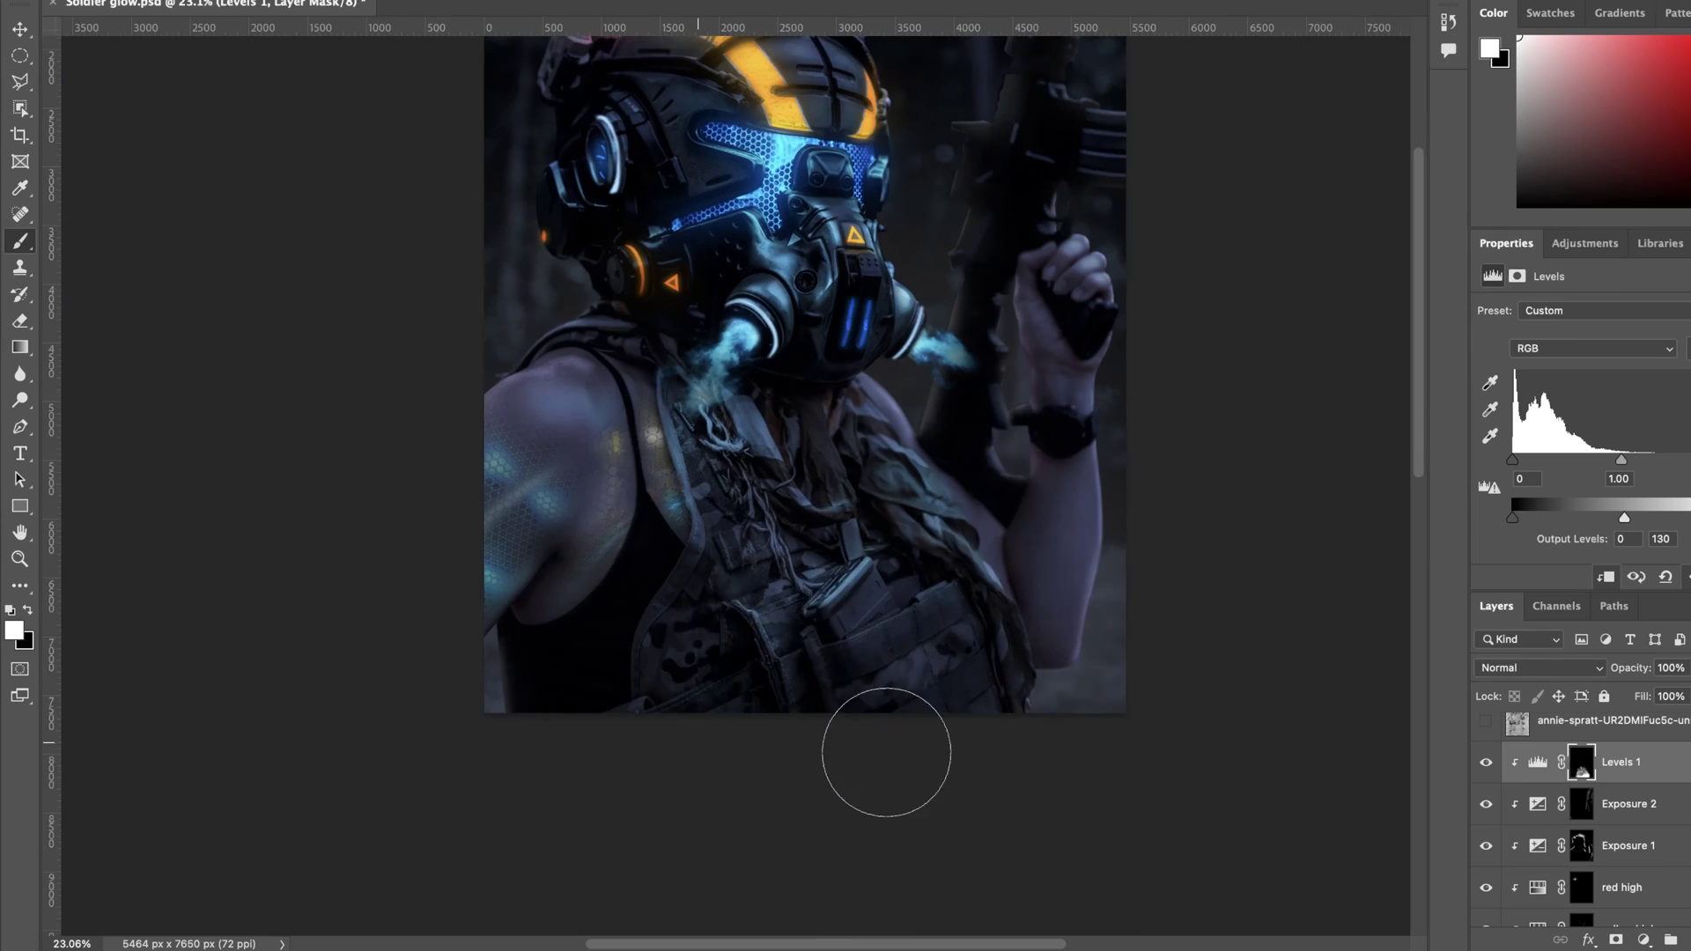
Step: Add a new layer clipped above the Levels adjustment and choose light blue as the painting color
{"action": "scroll", "coordinate": [886, 753], "scroll_direction": "up", "scroll_amount": 2}
{"action": "key", "text": "alt+shift+super+n"}
{"action": "left_click", "coordinate": [1582, 782], "text": "alt"}
{"action": "key", "text": "super+plus"}
{"action": "key", "text": "super+plus"}
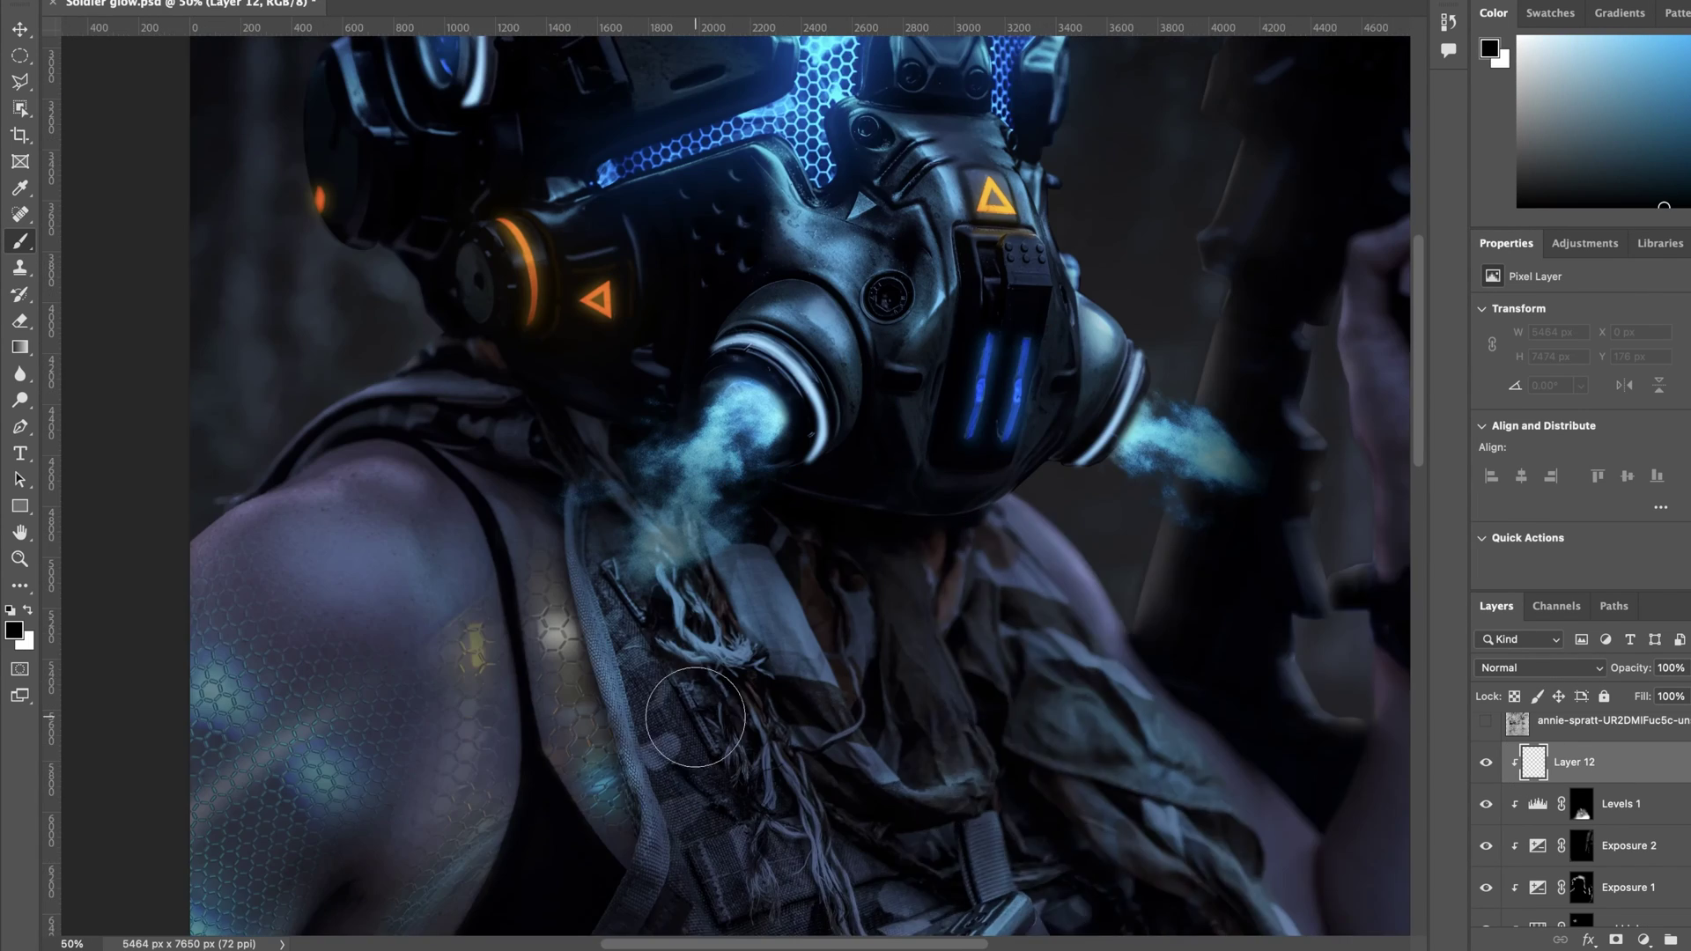
{"action": "left_click", "coordinate": [1639, 40]}
Step: Paint light blue highlights on the frayed scarf threads and nearby folds with a smaller brush
{"action": "key", "text": "super+plus"}
{"action": "key", "text": "bracketleft"}
{"action": "key", "text": "bracketleft"}
{"action": "key", "text": "bracketleft"}
{"action": "key", "text": "bracketleft"}
{"action": "key", "text": "bracketleft"}
{"action": "key", "text": "bracketleft"}
{"action": "scroll", "coordinate": [657, 587], "scroll_direction": "down", "scroll_amount": 2}
{"action": "left_click_drag", "start_coordinate": [657, 586], "coordinate": [748, 656]}
{"action": "scroll", "coordinate": [921, 760], "scroll_direction": "down", "scroll_amount": 1}
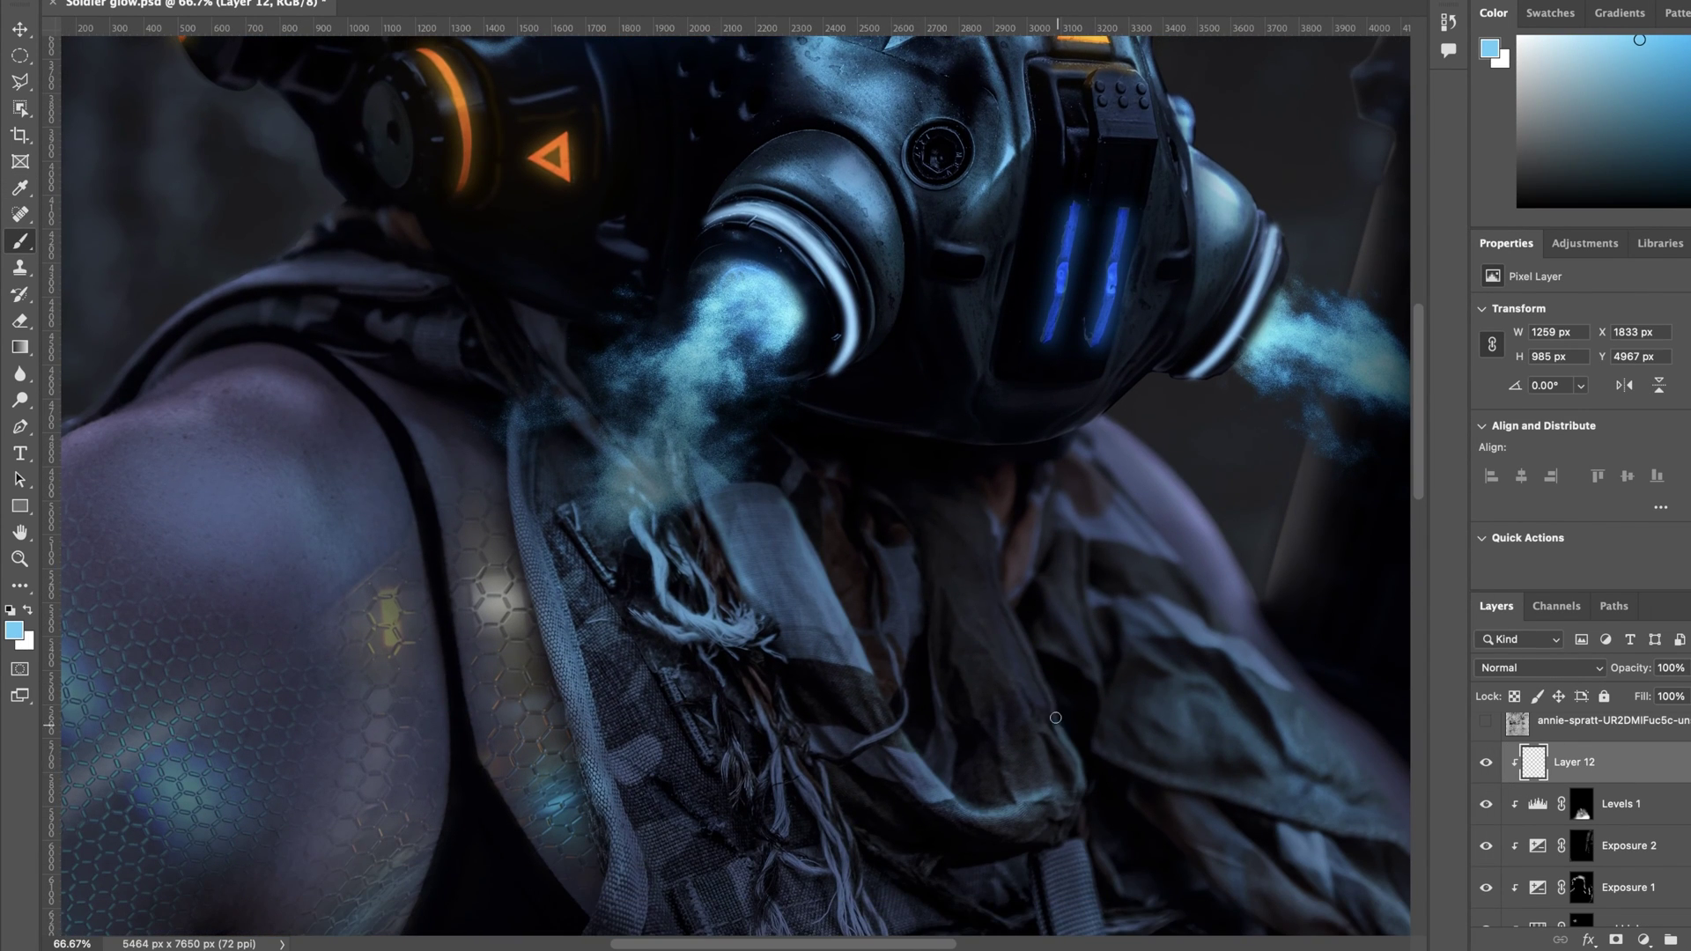
Step: Paint light blue rim light along the scarf's central and outer folds and over the frayed threads
{"action": "scroll", "coordinate": [1397, 847], "scroll_direction": "right", "scroll_amount": 4}
{"action": "scroll", "coordinate": [1397, 847], "scroll_direction": "down", "scroll_amount": 3}
{"action": "mouse_move", "coordinate": [1015, 495]}
{"action": "left_mouse_down"}
{"action": "mouse_move", "coordinate": [1180, 694]}
{"action": "mouse_move", "coordinate": [1131, 651]}
{"action": "left_mouse_up"}
{"action": "left_click_drag", "start_coordinate": [678, 607], "coordinate": [841, 648]}
{"action": "left_click_drag", "start_coordinate": [577, 495], "coordinate": [474, 356]}
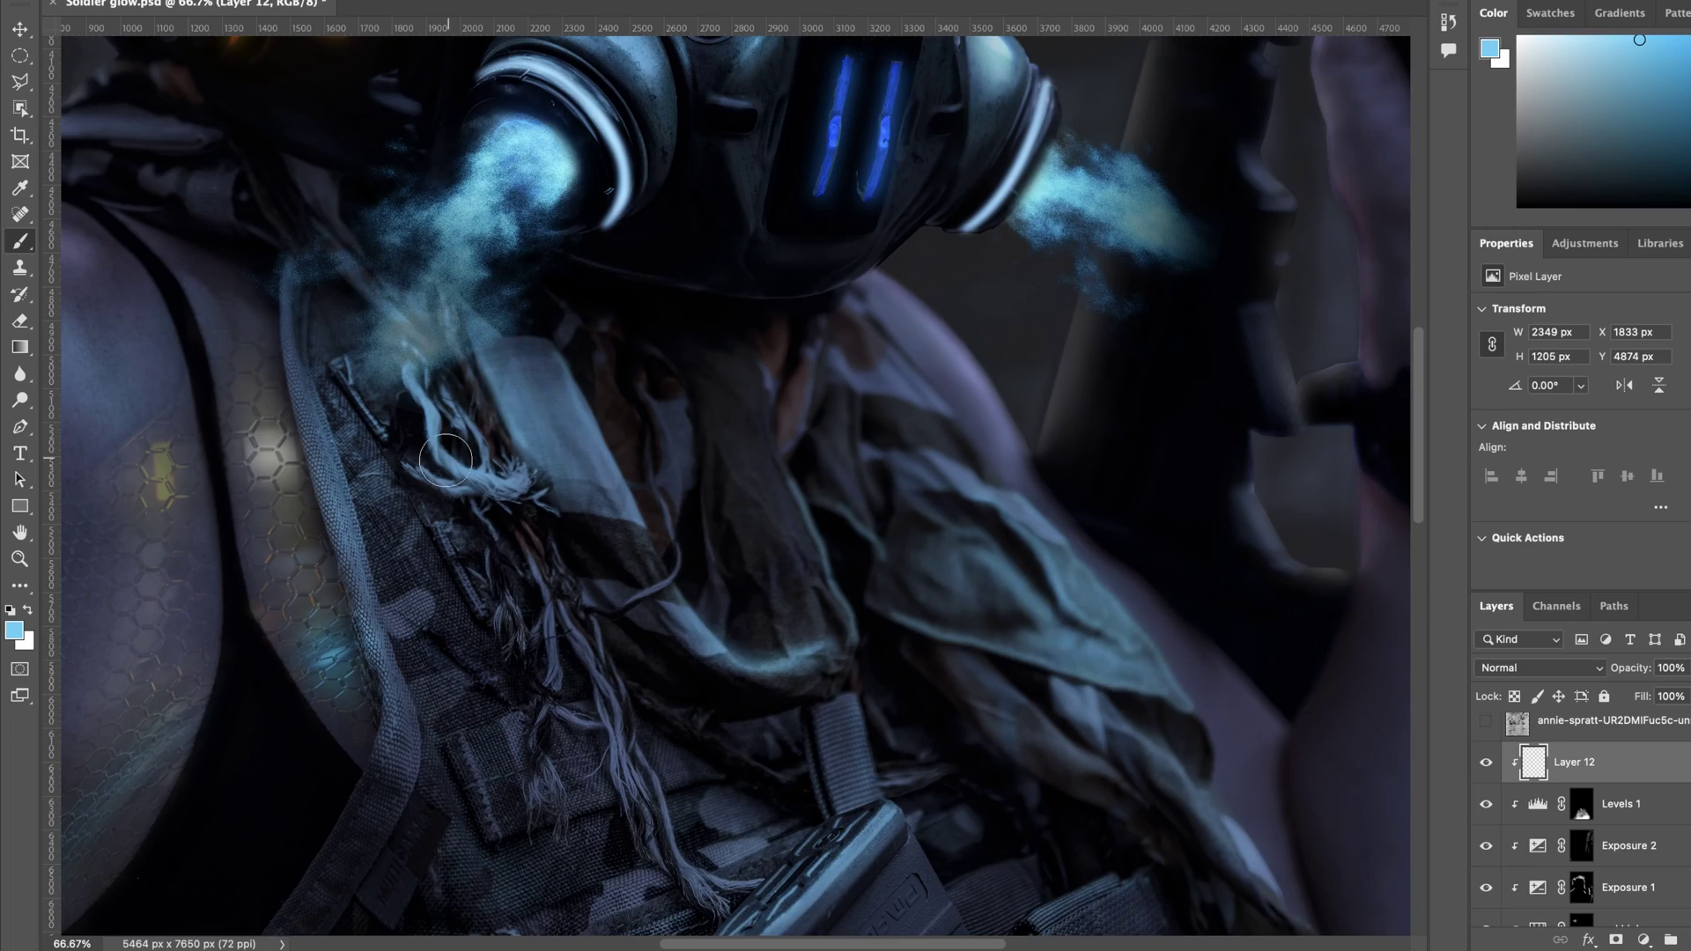
Step: Paint light blue highlights on the magazine and along the vest's shoulder strap
{"action": "scroll", "coordinate": [445, 353], "scroll_direction": "down", "scroll_amount": 4}
{"action": "left_click_drag", "start_coordinate": [877, 606], "coordinate": [756, 722]}
{"action": "scroll", "coordinate": [711, 725], "scroll_direction": "up", "scroll_amount": 7}
{"action": "left_click_drag", "start_coordinate": [283, 348], "coordinate": [339, 607]}
{"action": "left_click_drag", "start_coordinate": [180, 379], "coordinate": [238, 652]}
{"action": "key", "text": "super+minus"}
{"action": "key", "text": "super+minus"}
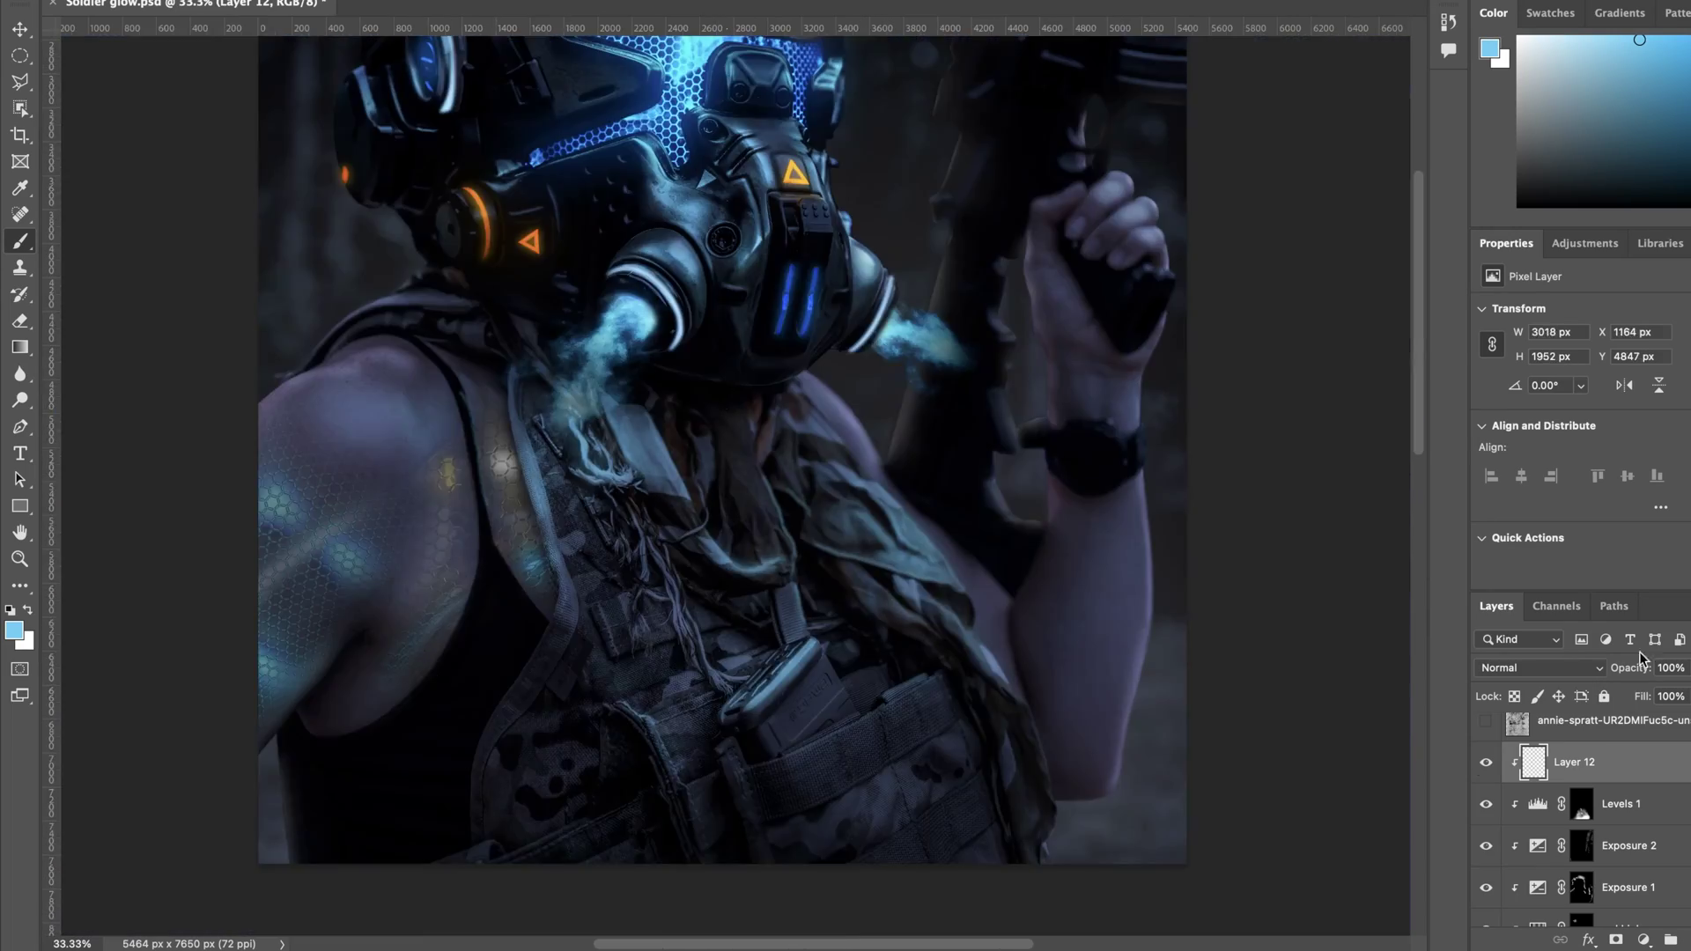
Step: Zoom in and paint light blue edge highlights on the lower vest's pouches
{"action": "key", "text": "super+plus"}
{"action": "key", "text": "super+plus"}
{"action": "key", "text": "super+plus"}
{"action": "scroll", "coordinate": [963, 676], "scroll_direction": "down", "scroll_amount": 7}
{"action": "left_click_drag", "start_coordinate": [1190, 674], "coordinate": [1111, 703]}
{"action": "left_click_drag", "start_coordinate": [401, 665], "coordinate": [480, 720]}
{"action": "key", "text": "x"}
{"action": "key", "text": "x"}
{"action": "scroll", "coordinate": [842, 643], "scroll_direction": "up", "scroll_amount": 6}
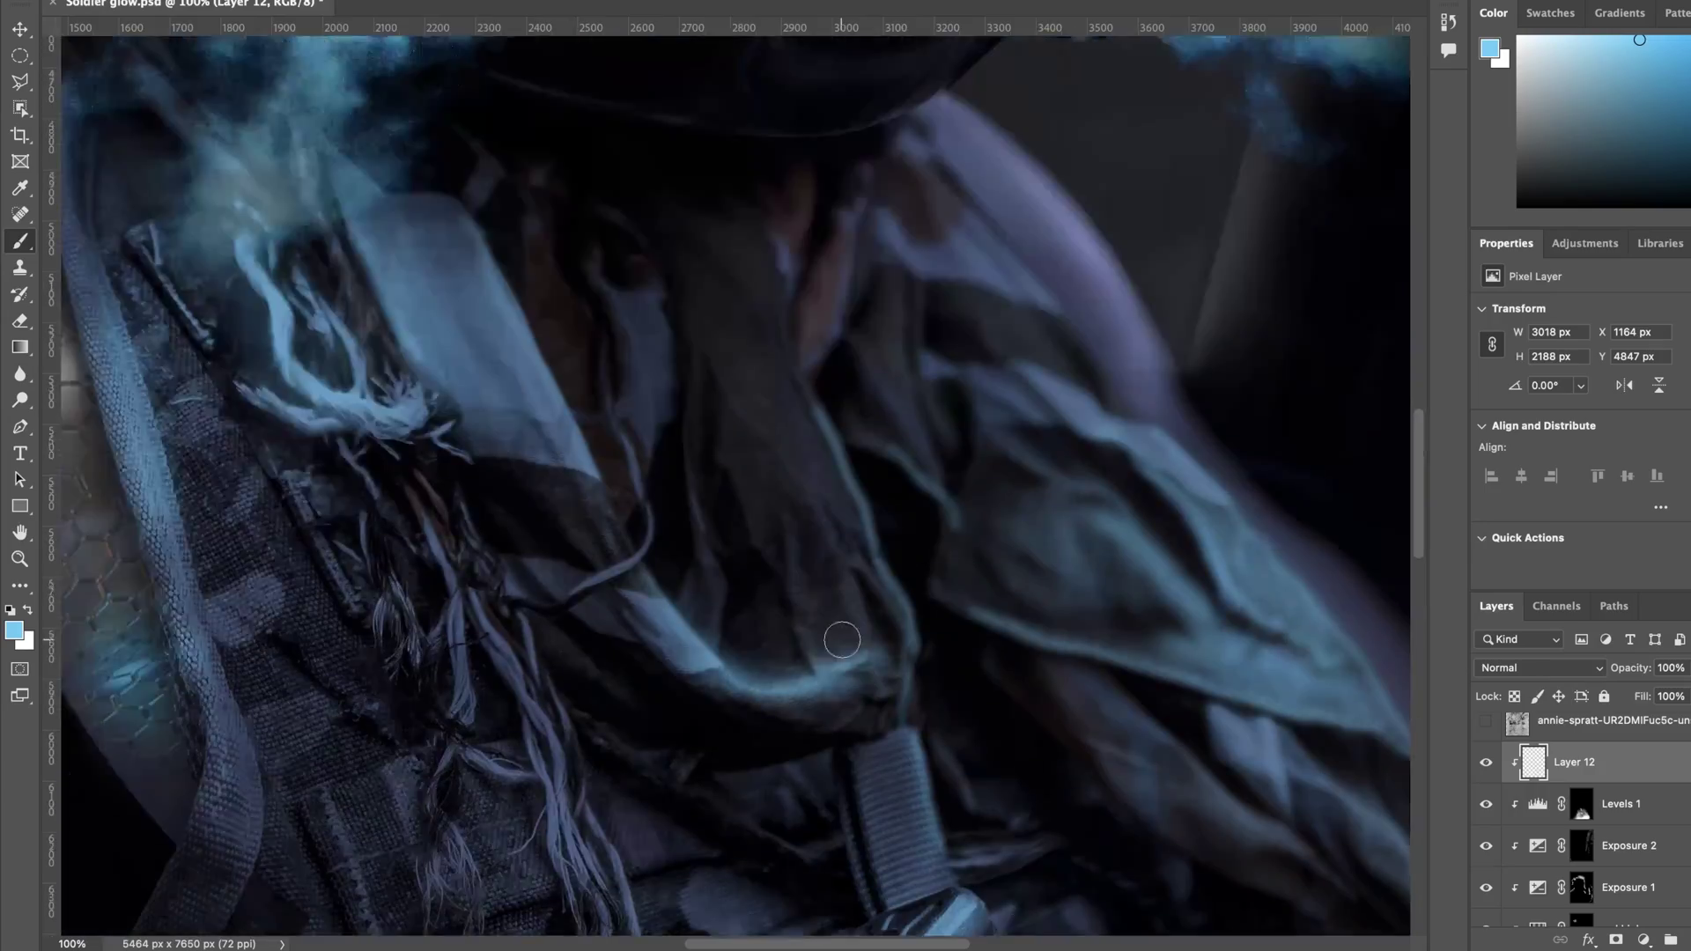
Step: Reduce the brush size and paint thin light blue rim light along the thumb and fingers gripping the rifle
{"action": "scroll", "coordinate": [842, 642], "scroll_direction": "right", "scroll_amount": 8}
{"action": "scroll", "coordinate": [845, 664], "scroll_direction": "up", "scroll_amount": 7}
{"action": "key", "text": "["}
{"action": "key", "text": "["}
{"action": "key", "text": "["}
{"action": "key", "text": "["}
{"action": "key", "text": "["}
{"action": "key", "text": "["}
{"action": "key", "text": "["}
{"action": "left_click_drag", "start_coordinate": [1011, 339], "coordinate": [864, 585]}
{"action": "left_click_drag", "start_coordinate": [958, 379], "coordinate": [1035, 331]}
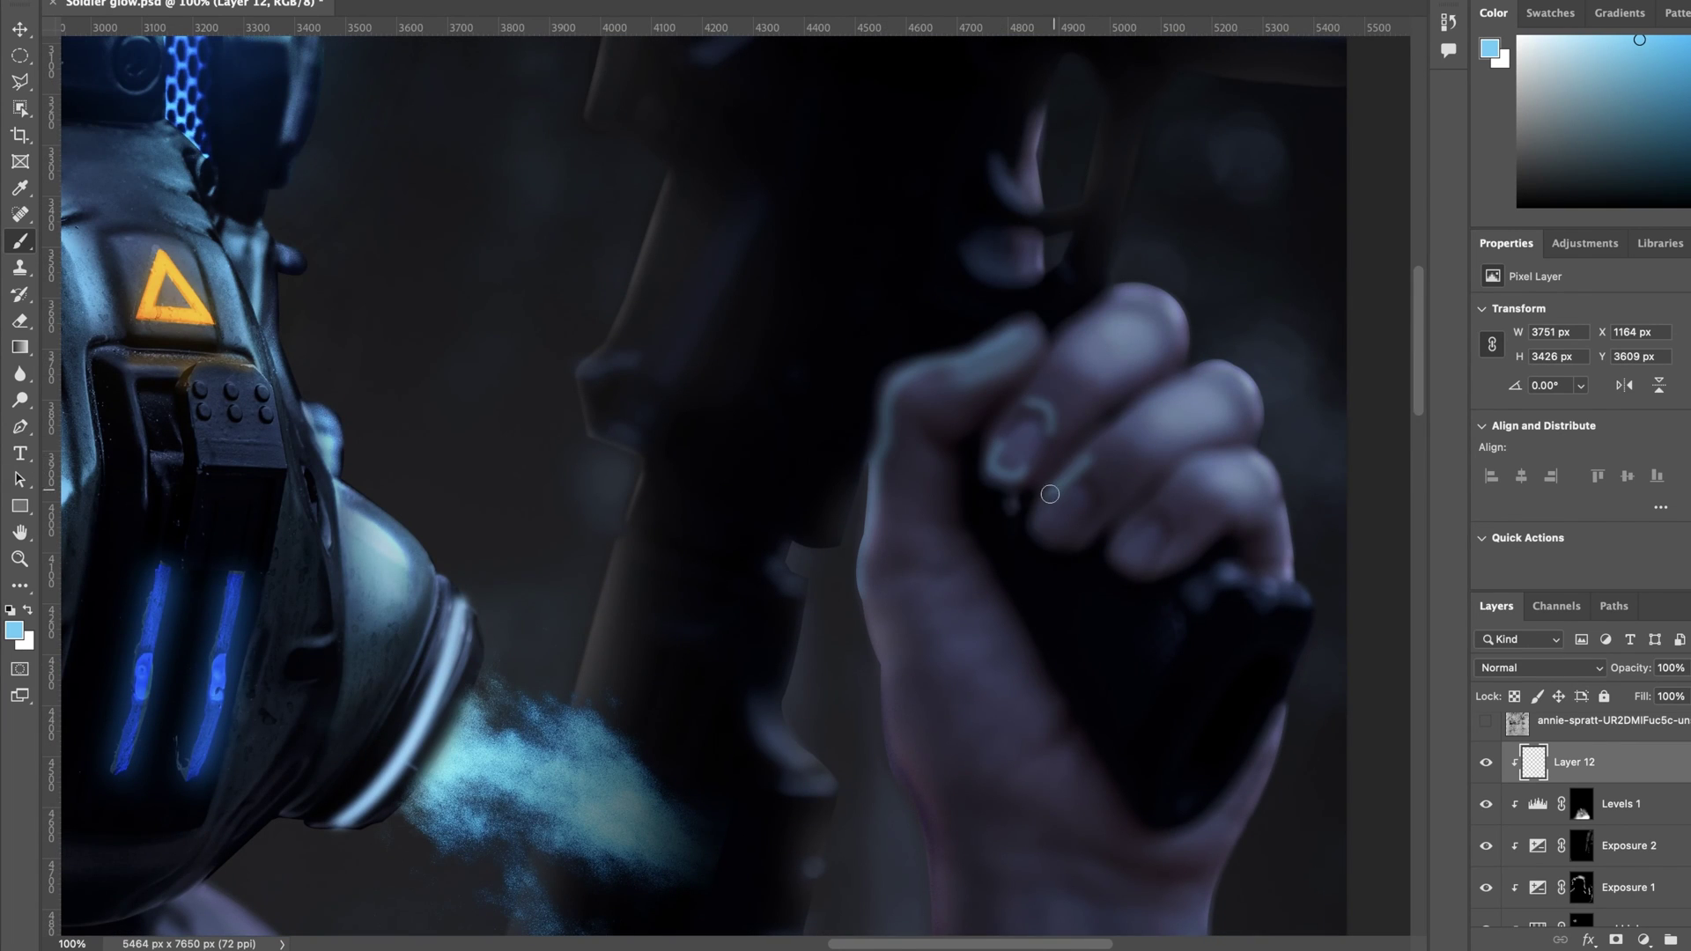
{"action": "left_click_drag", "start_coordinate": [1050, 494], "coordinate": [1068, 546]}
{"action": "left_click_drag", "start_coordinate": [1169, 491], "coordinate": [1161, 568]}
Step: Paint light blue rim light down the edge of the hand and along the lower rifle
{"action": "scroll", "coordinate": [986, 519], "scroll_direction": "down", "scroll_amount": 3}
{"action": "left_click_drag", "start_coordinate": [870, 436], "coordinate": [950, 665]}
{"action": "scroll", "coordinate": [846, 529], "scroll_direction": "down", "scroll_amount": 4}
{"action": "left_click_drag", "start_coordinate": [758, 559], "coordinate": [788, 797]}
{"action": "left_click_drag", "start_coordinate": [749, 449], "coordinate": [728, 698]}
{"action": "scroll", "coordinate": [881, 604], "scroll_direction": "down", "scroll_amount": 4}
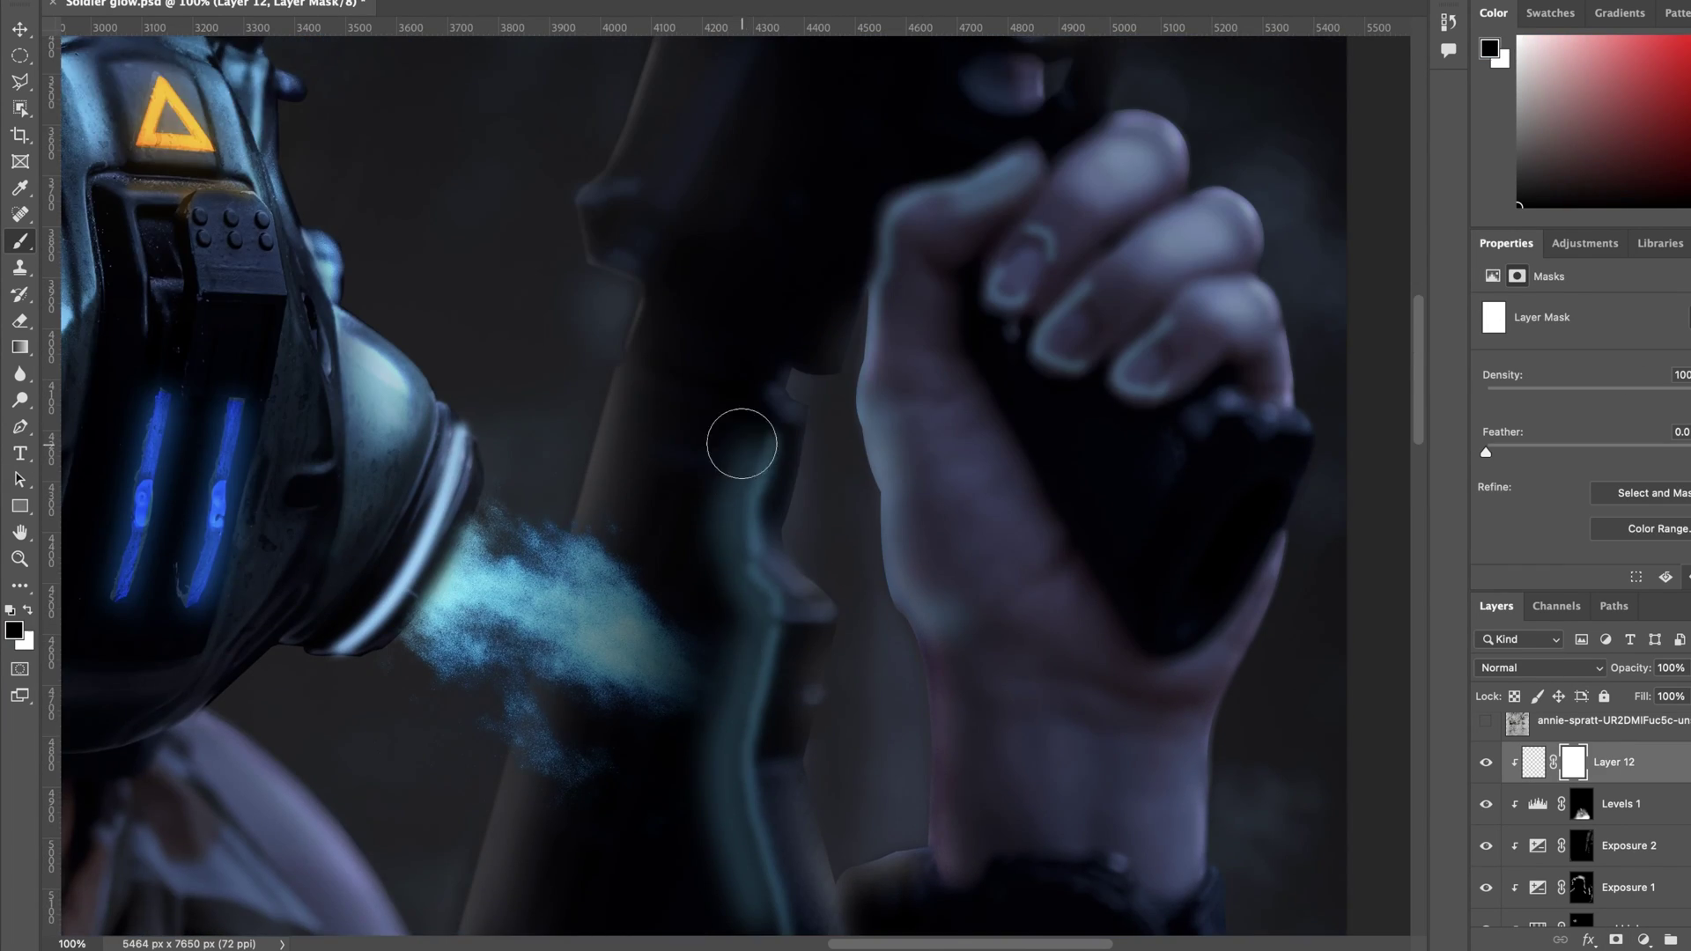
Step: Brush black into Layer 12's mask to soften the blue rim light on the rifle and the fingers
{"action": "left_click_drag", "start_coordinate": [740, 443], "coordinate": [770, 680]}
{"action": "scroll", "coordinate": [771, 680], "scroll_direction": "down", "scroll_amount": 3}
{"action": "scroll", "coordinate": [771, 680], "scroll_direction": "up", "scroll_amount": 3}
{"action": "left_click_drag", "start_coordinate": [993, 359], "coordinate": [858, 386]}
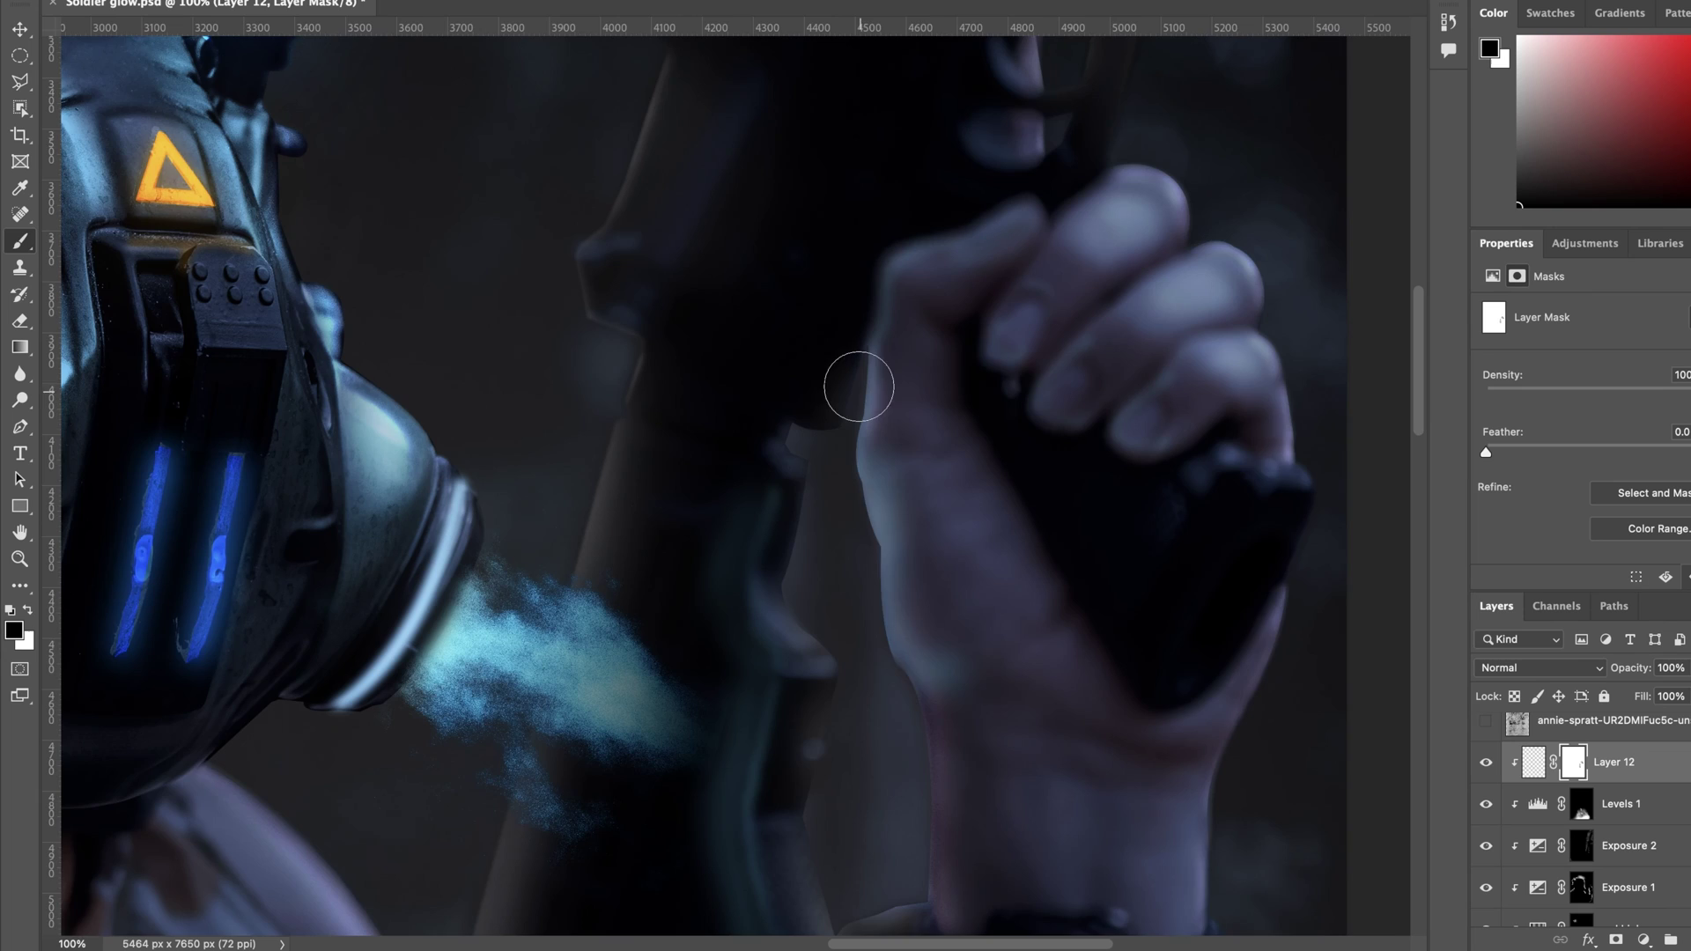
Step: Paint faint blue rim light on the rifle grip beside the palm in Layer 12 and soften it through the layer's mask
{"action": "scroll", "coordinate": [959, 490], "scroll_direction": "up", "scroll_amount": 3}
{"action": "key", "text": "super+0"}
{"action": "key", "text": "super+plus"}
{"action": "key", "text": "super+plus"}
{"action": "key", "text": "super+plus"}
{"action": "key", "text": "super+plus"}
{"action": "scroll", "coordinate": [1107, 574], "scroll_direction": "down", "scroll_amount": 4}
{"action": "left_click", "coordinate": [1533, 762]}
{"action": "left_click_drag", "start_coordinate": [1215, 581], "coordinate": [1185, 674]}
{"action": "left_click", "coordinate": [1574, 762]}
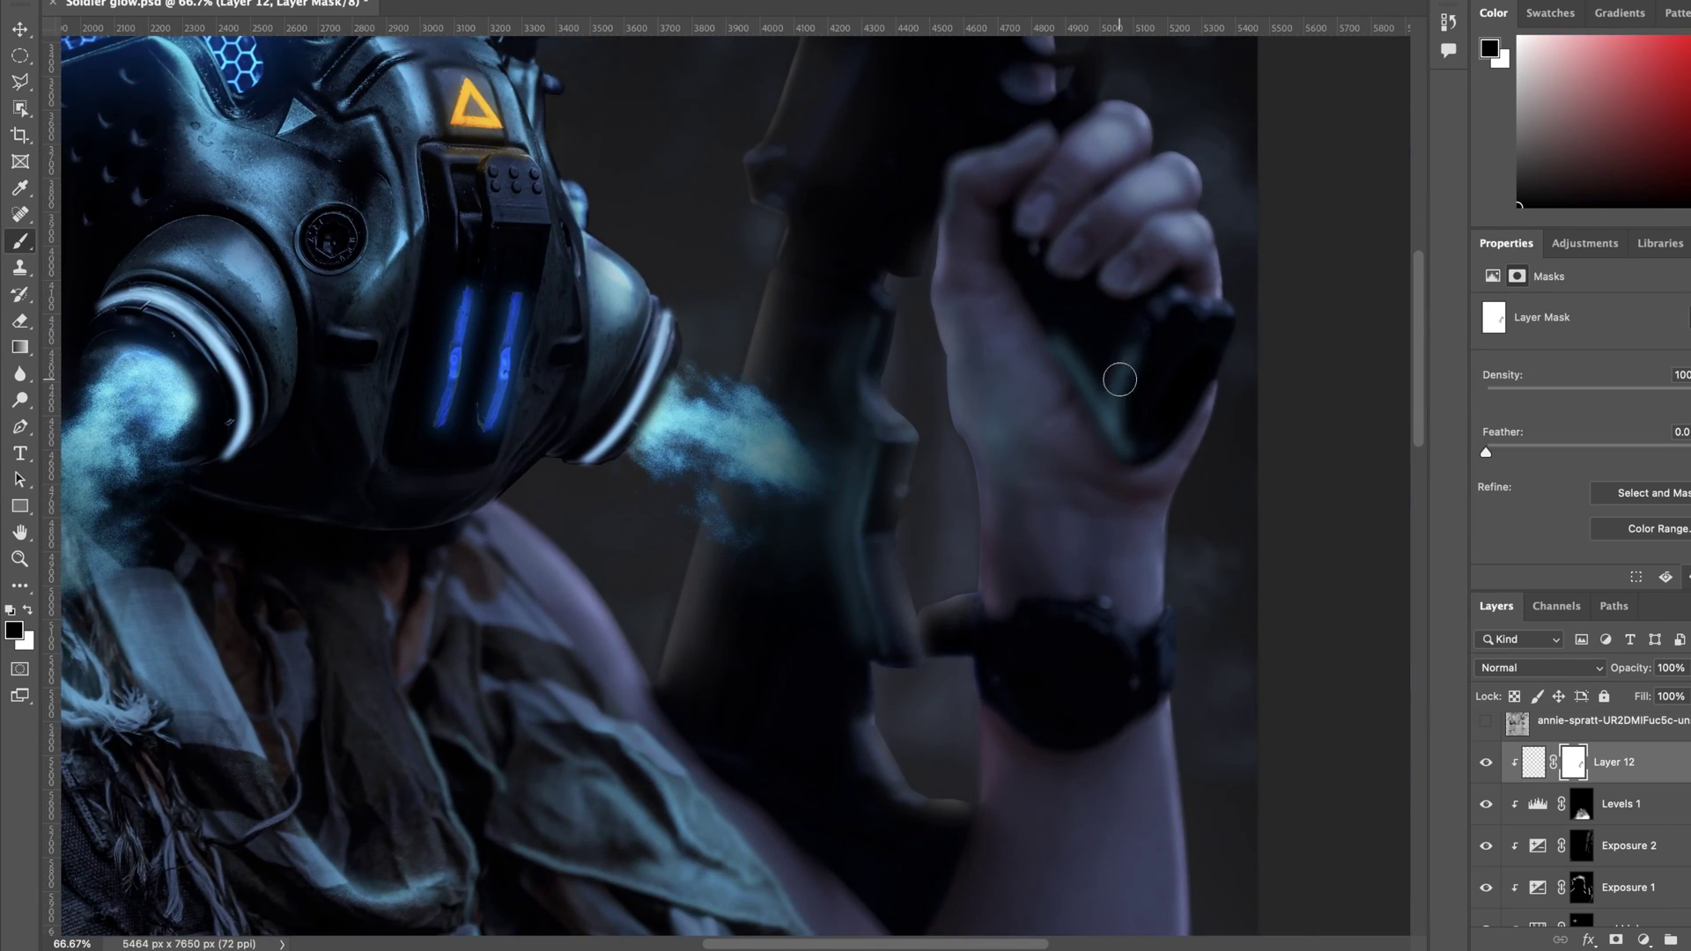
{"action": "scroll", "coordinate": [1091, 695], "scroll_direction": "down", "scroll_amount": 2}
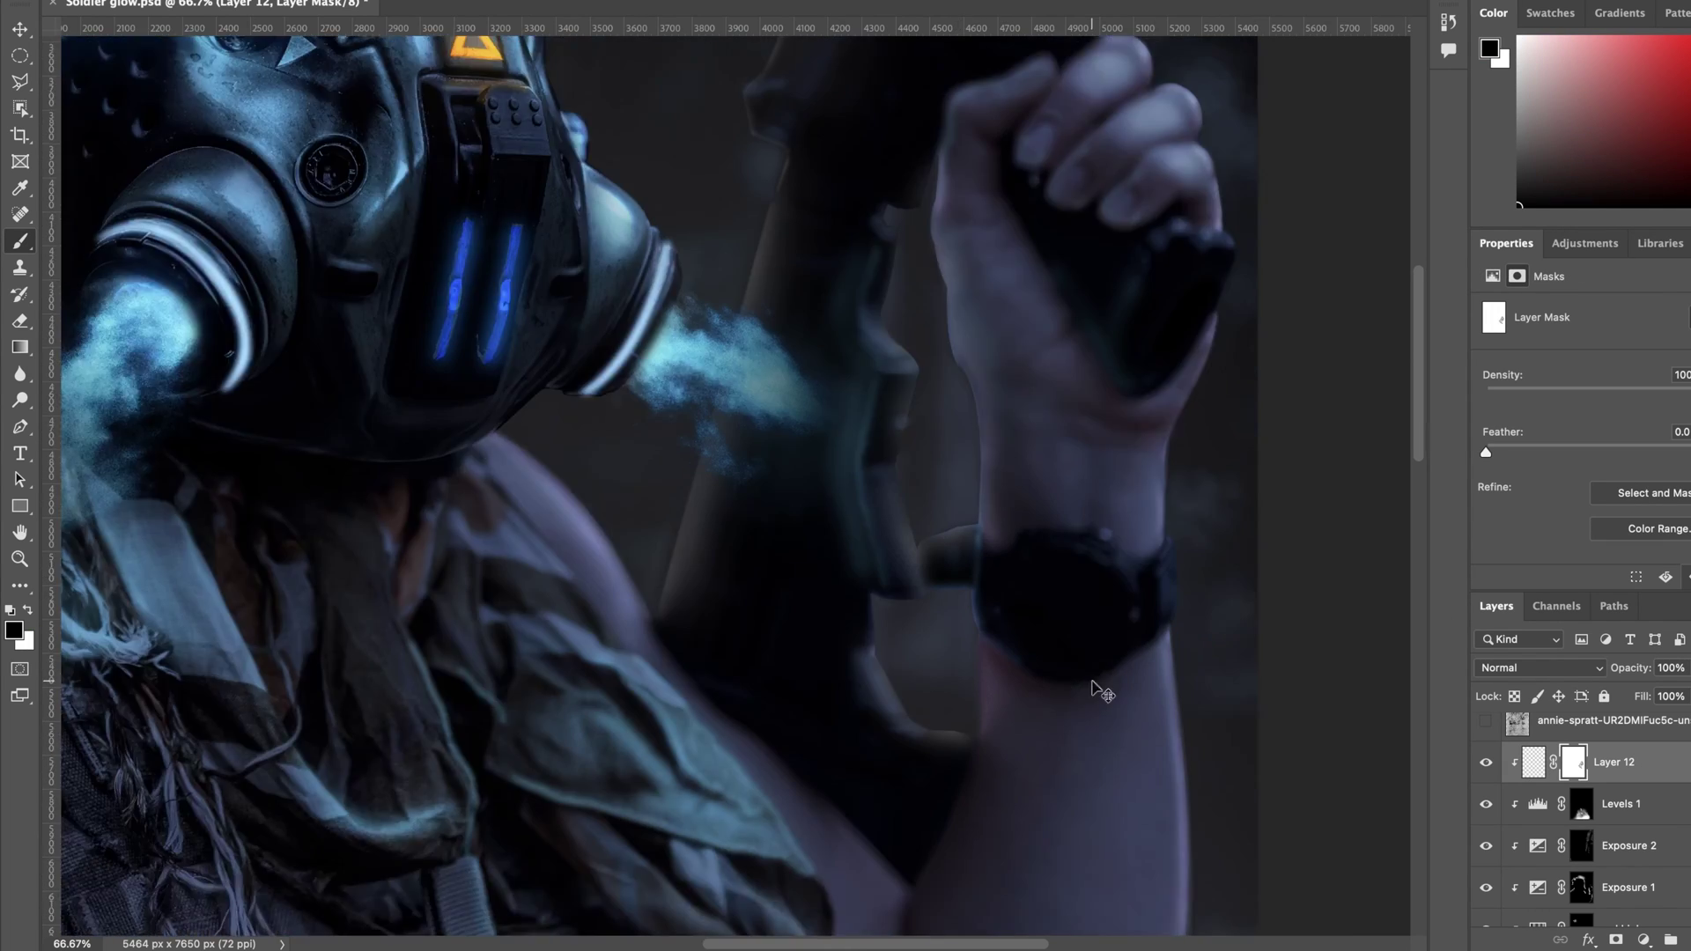
{"action": "scroll", "coordinate": [1094, 681], "scroll_direction": "down", "scroll_amount": 8}
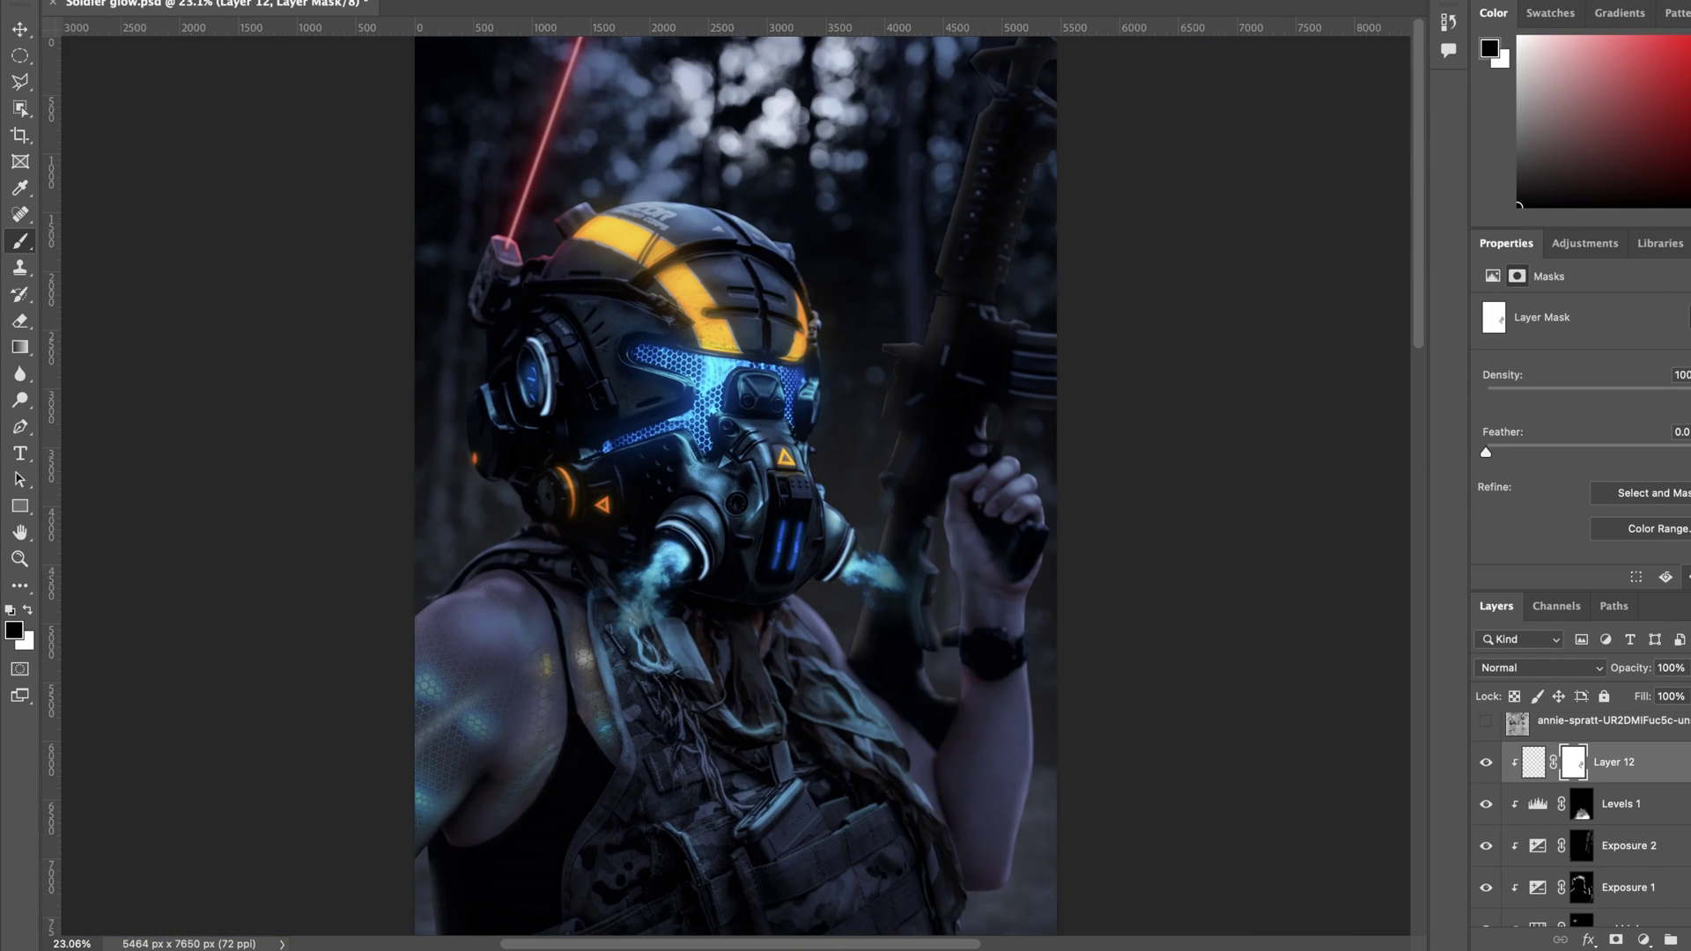
Step: Select Layer 1's mask and clean up the outline of the hand and wrist beside the rifle with black
{"action": "scroll", "coordinate": [1646, 847], "scroll_direction": "down", "scroll_amount": 10}
{"action": "left_click", "coordinate": [1558, 747]}
{"action": "scroll", "coordinate": [973, 530], "scroll_direction": "up", "scroll_amount": 5}
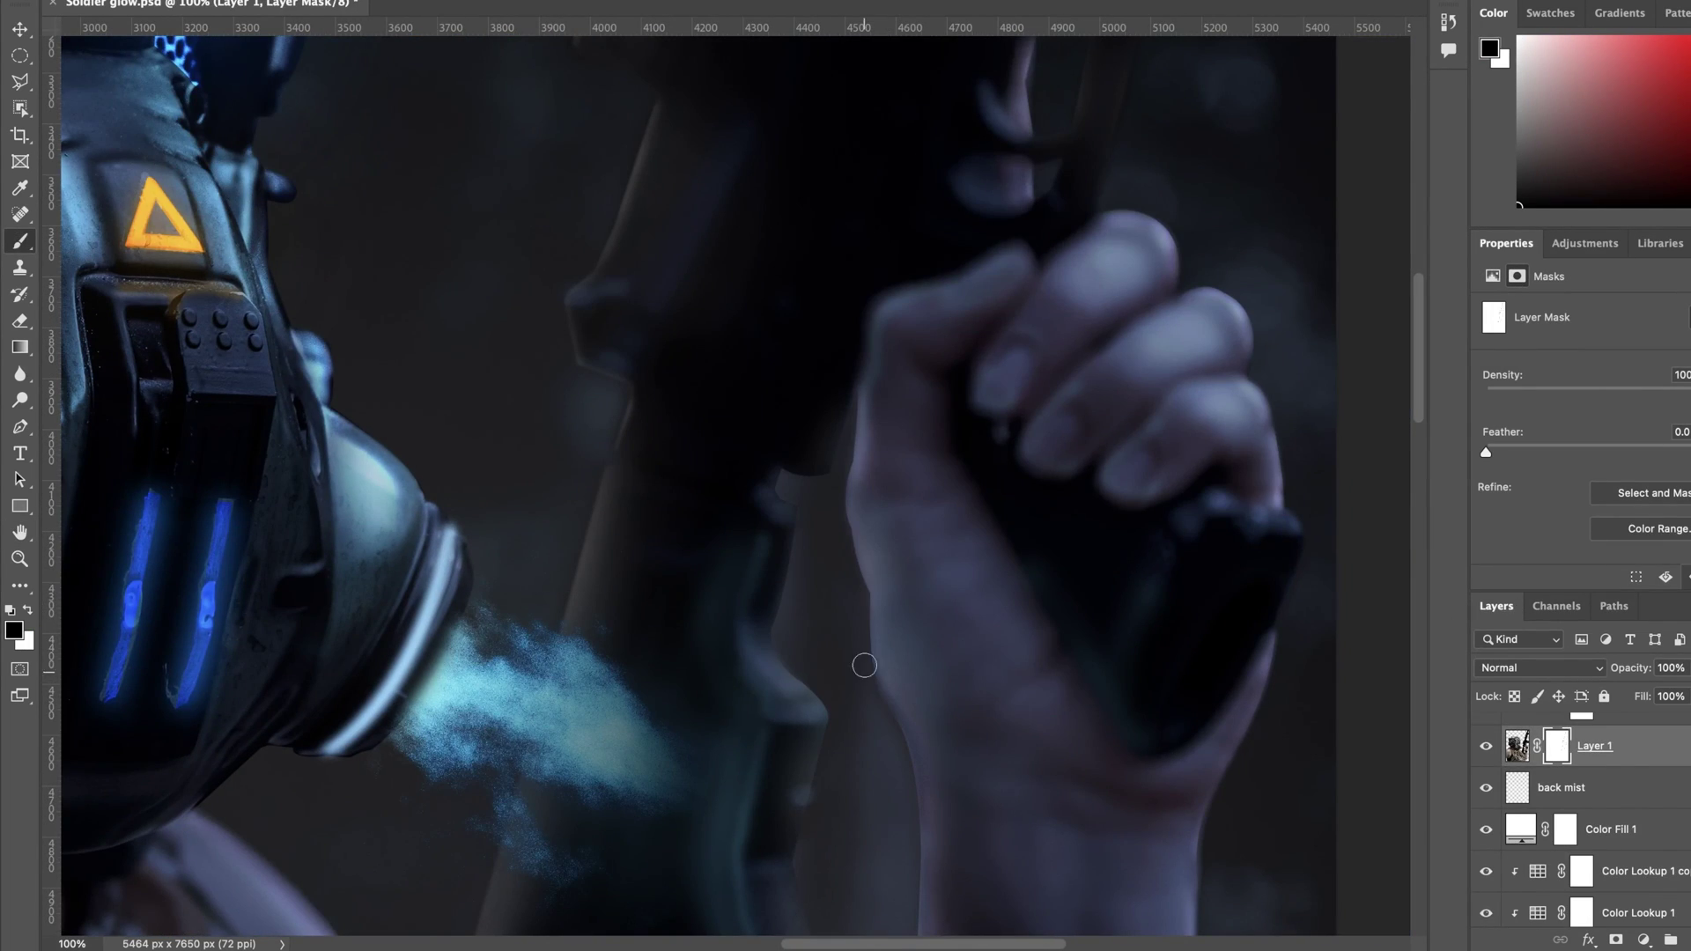
{"action": "scroll", "coordinate": [840, 503], "scroll_direction": "up", "scroll_amount": 4}
{"action": "scroll", "coordinate": [891, 483], "scroll_direction": "down", "scroll_amount": 9}
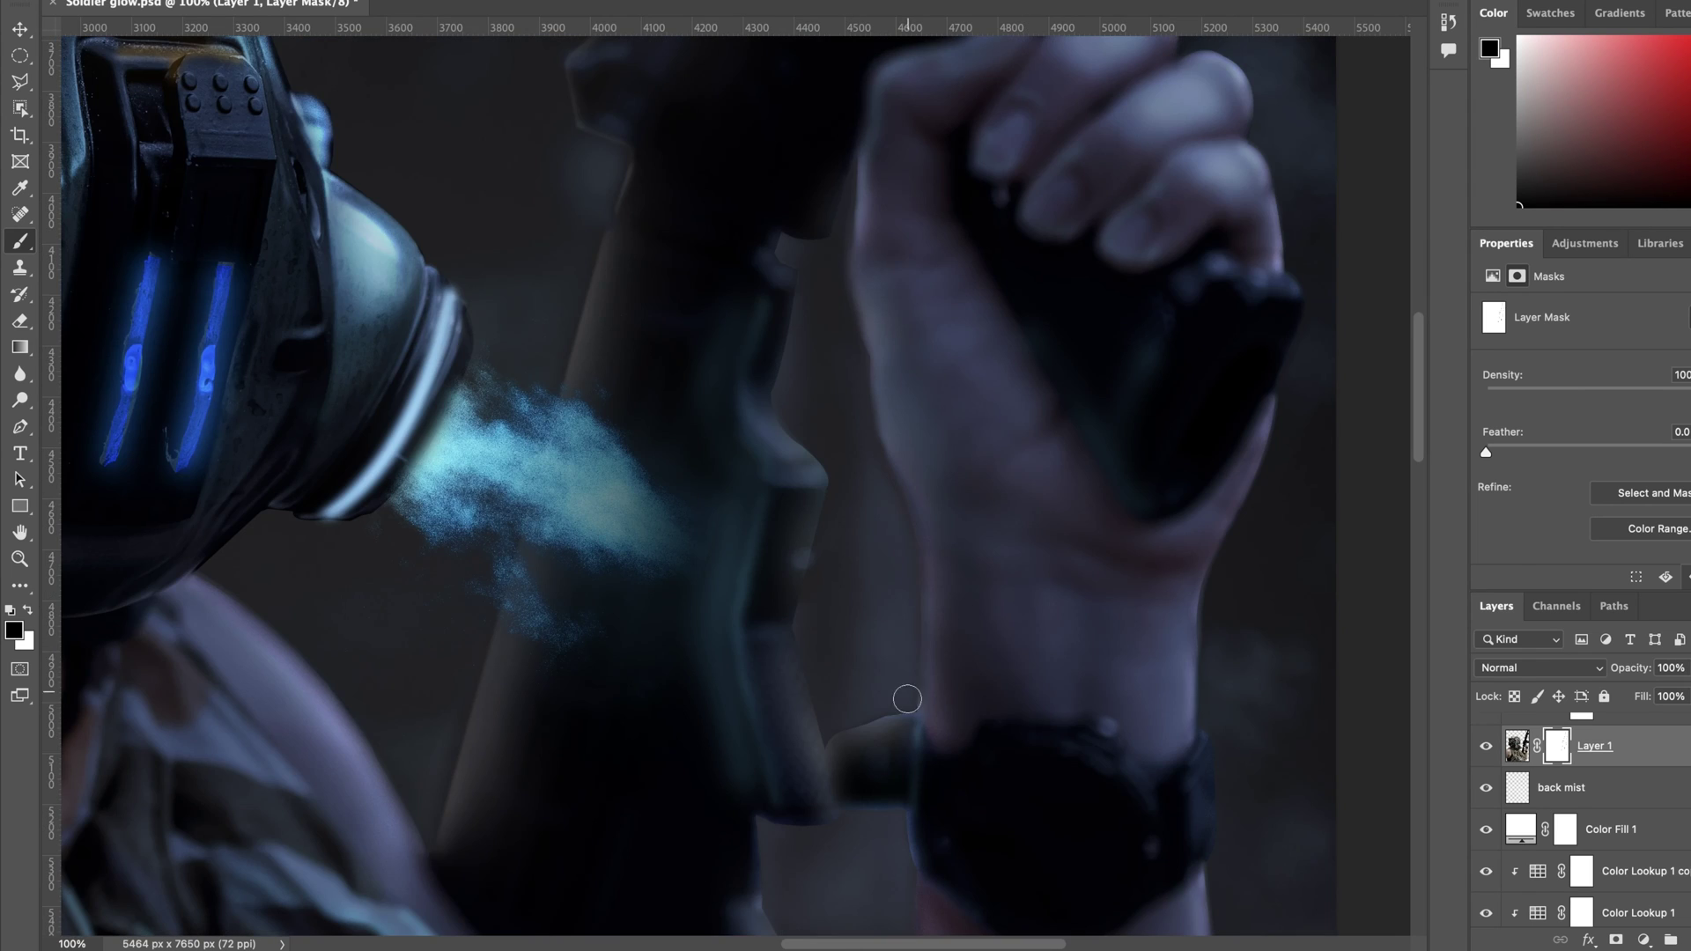
Step: Add a clipped Hue/Saturation adjustment above Levels 1 and colorize it bright green with raised saturation and lightness
{"action": "key", "text": "super+0"}
{"action": "scroll", "coordinate": [1684, 846], "scroll_direction": "up", "scroll_amount": 10}
{"action": "scroll", "coordinate": [1683, 830], "scroll_direction": "down", "scroll_amount": 5}
{"action": "left_click", "coordinate": [1635, 810]}
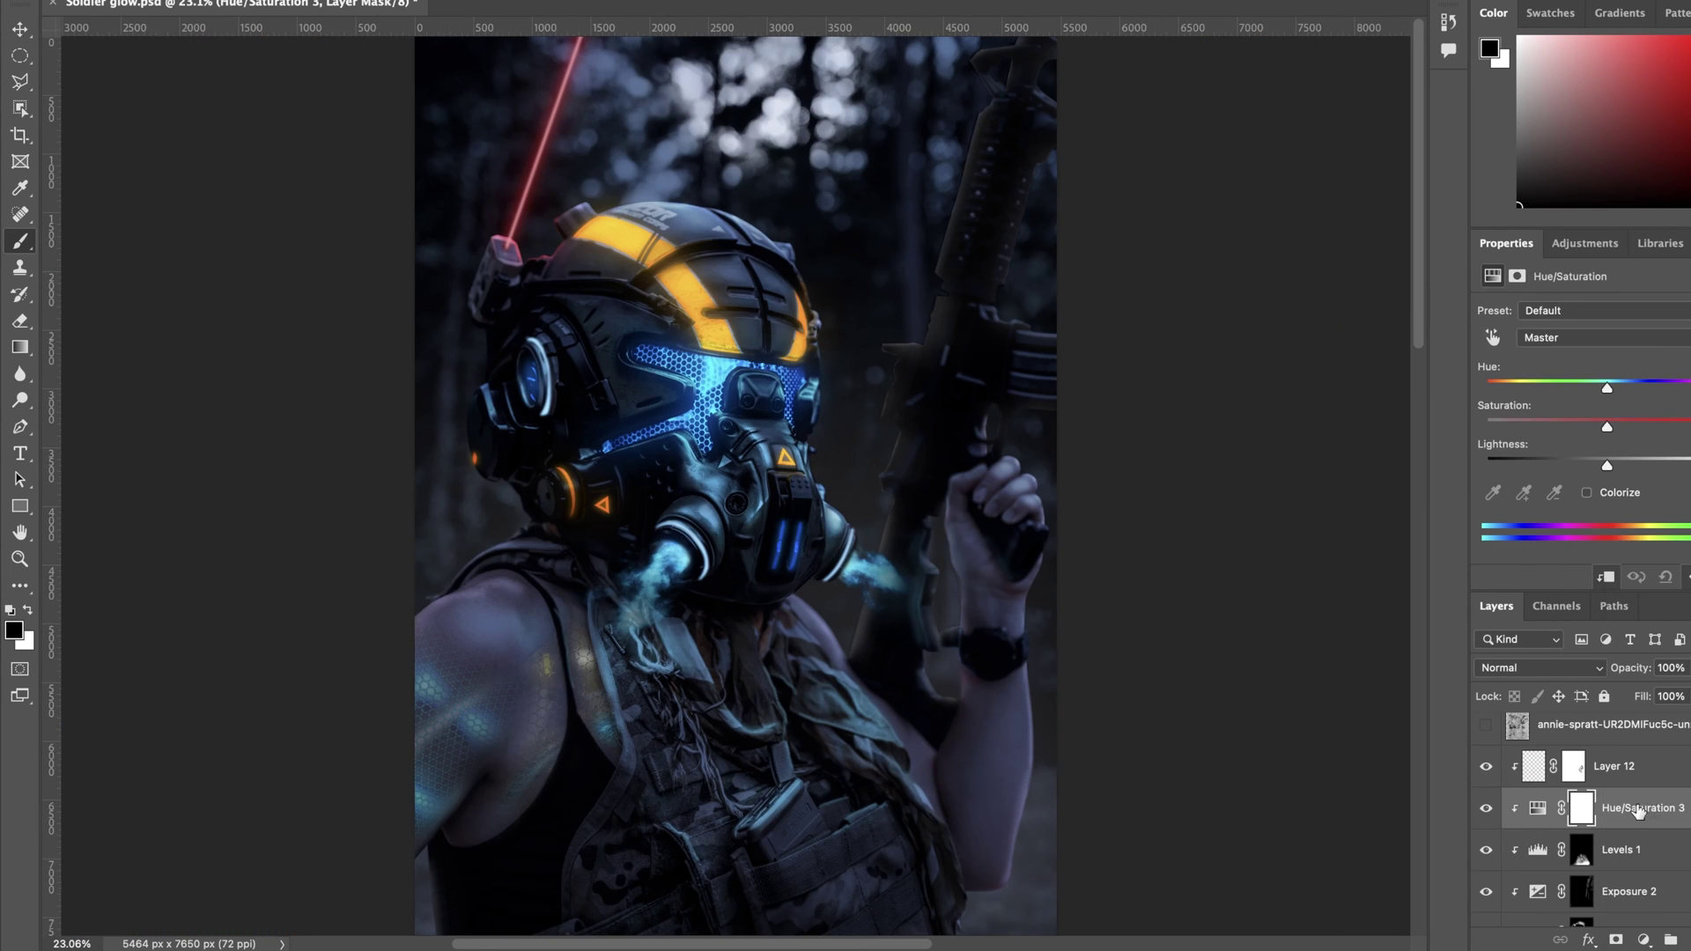
{"action": "left_click", "coordinate": [1587, 493]}
{"action": "left_click_drag", "start_coordinate": [1546, 428], "coordinate": [1686, 429]}
{"action": "left_click_drag", "start_coordinate": [1605, 466], "coordinate": [1688, 467]}
{"action": "left_click_drag", "start_coordinate": [1488, 389], "coordinate": [1575, 408]}
{"action": "left_click_drag", "start_coordinate": [1685, 458], "coordinate": [1668, 458]}
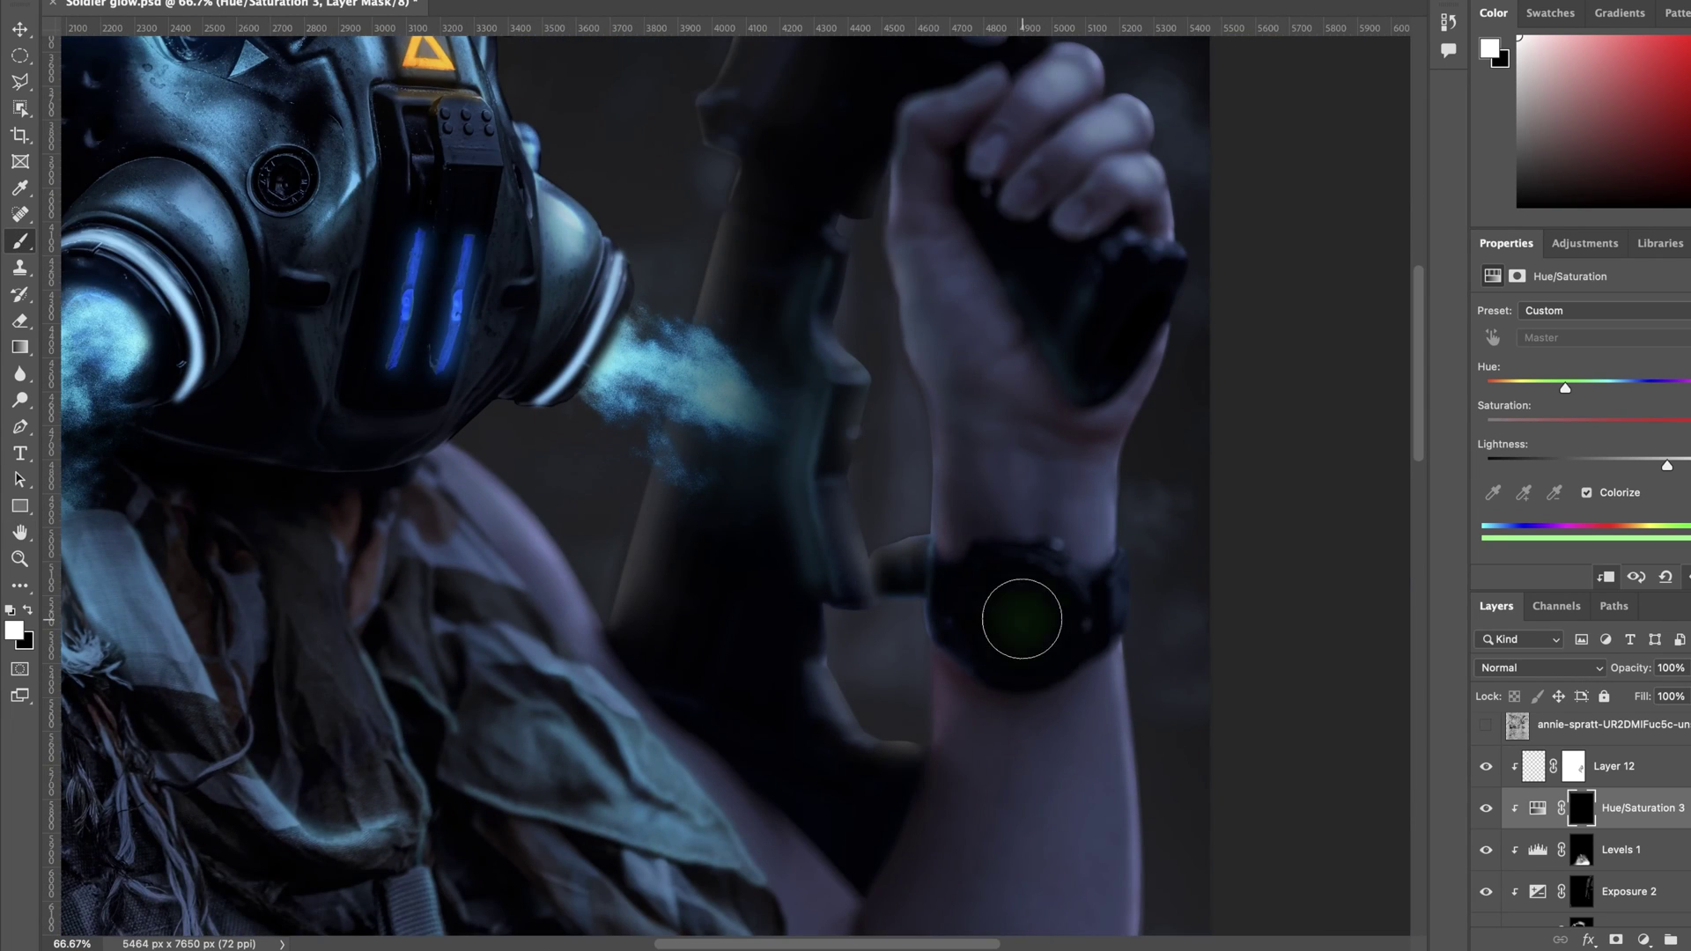
Step: Paint white into Hue/Saturation 3's black mask over the watch face to make it glow green, brightest at the center
{"action": "key", "text": "bracketright"}
{"action": "key", "text": "bracketright"}
{"action": "key", "text": "bracketright"}
{"action": "key", "text": "bracketright"}
{"action": "left_click", "coordinate": [1023, 616]}
{"action": "scroll", "coordinate": [1057, 599], "scroll_direction": "down", "scroll_amount": 2}
{"action": "key", "text": "bracketleft"}
{"action": "key", "text": "bracketleft"}
{"action": "key", "text": "bracketleft"}
{"action": "key", "text": "bracketleft"}
{"action": "left_click", "coordinate": [1023, 551]}
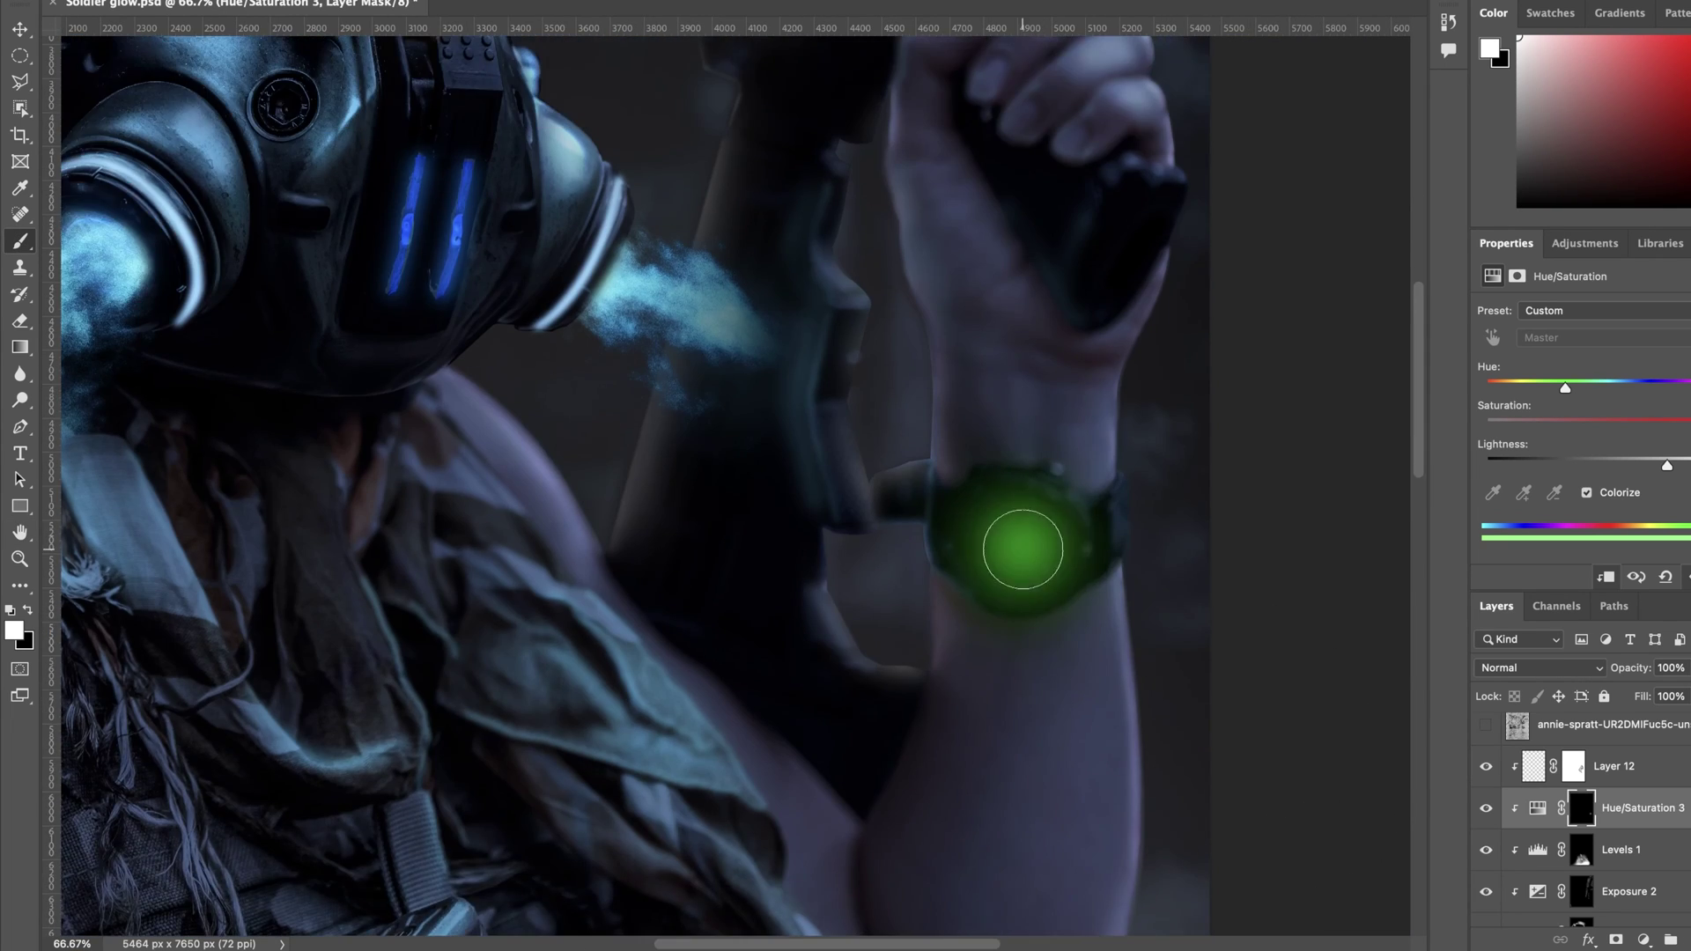
{"action": "key", "text": "super+0"}
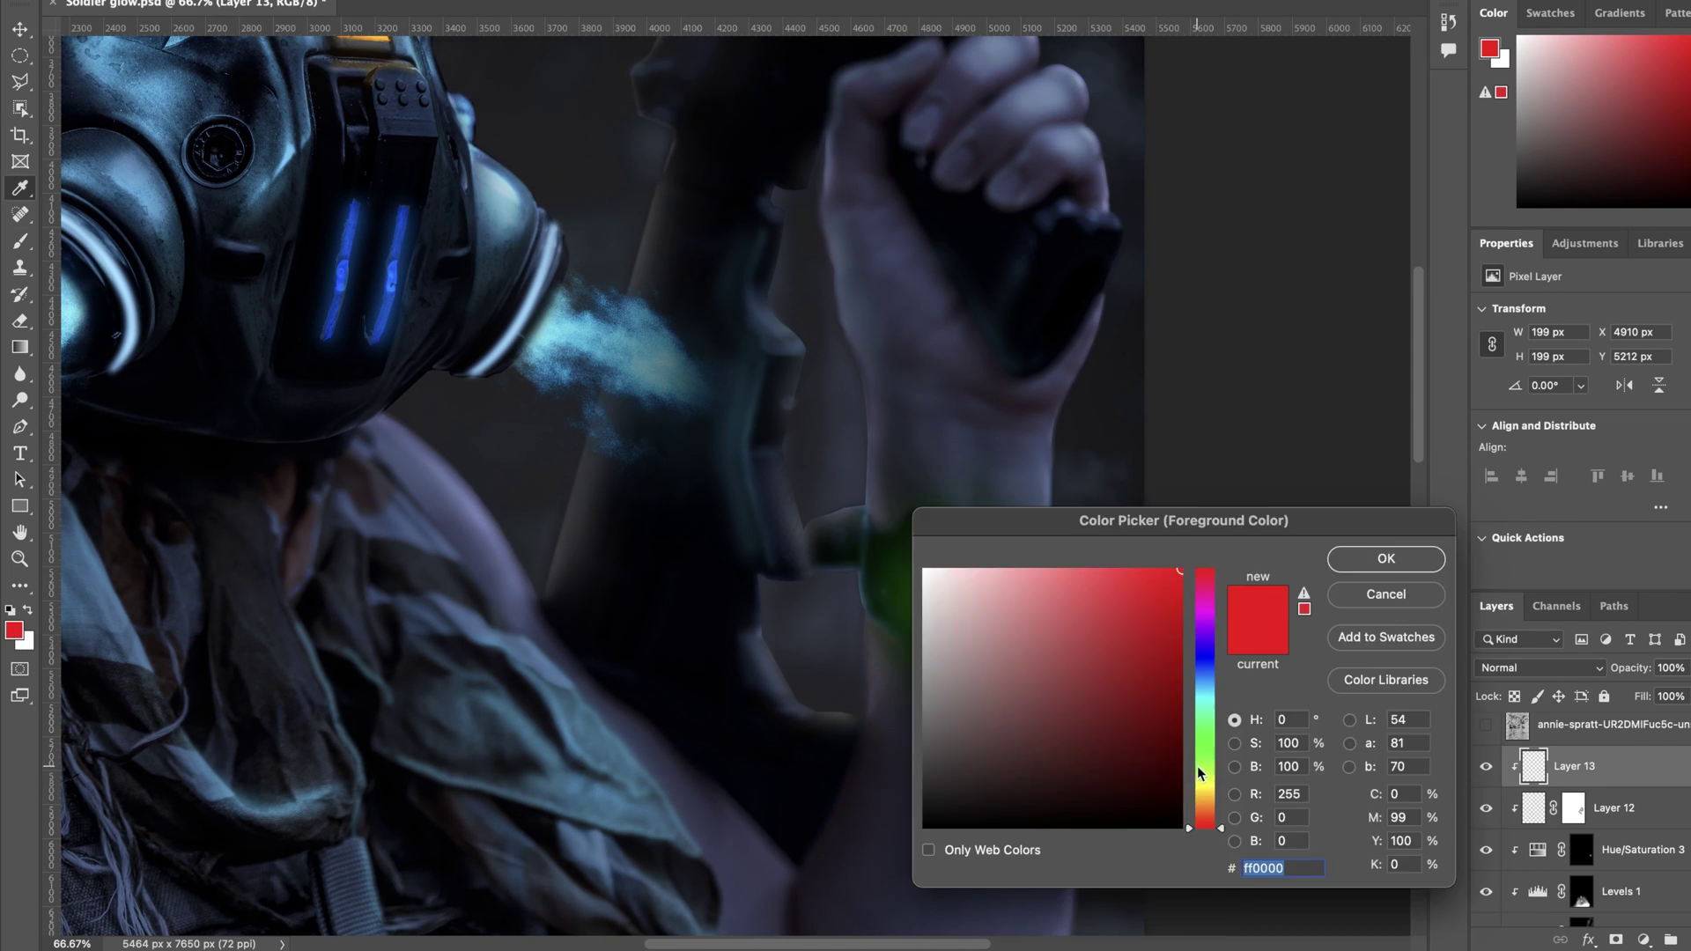
Step: Paint a yellow center dot and a dashed yellow line on the watch face, and soften the line with Gaussian Blur
{"action": "key", "text": "Return"}
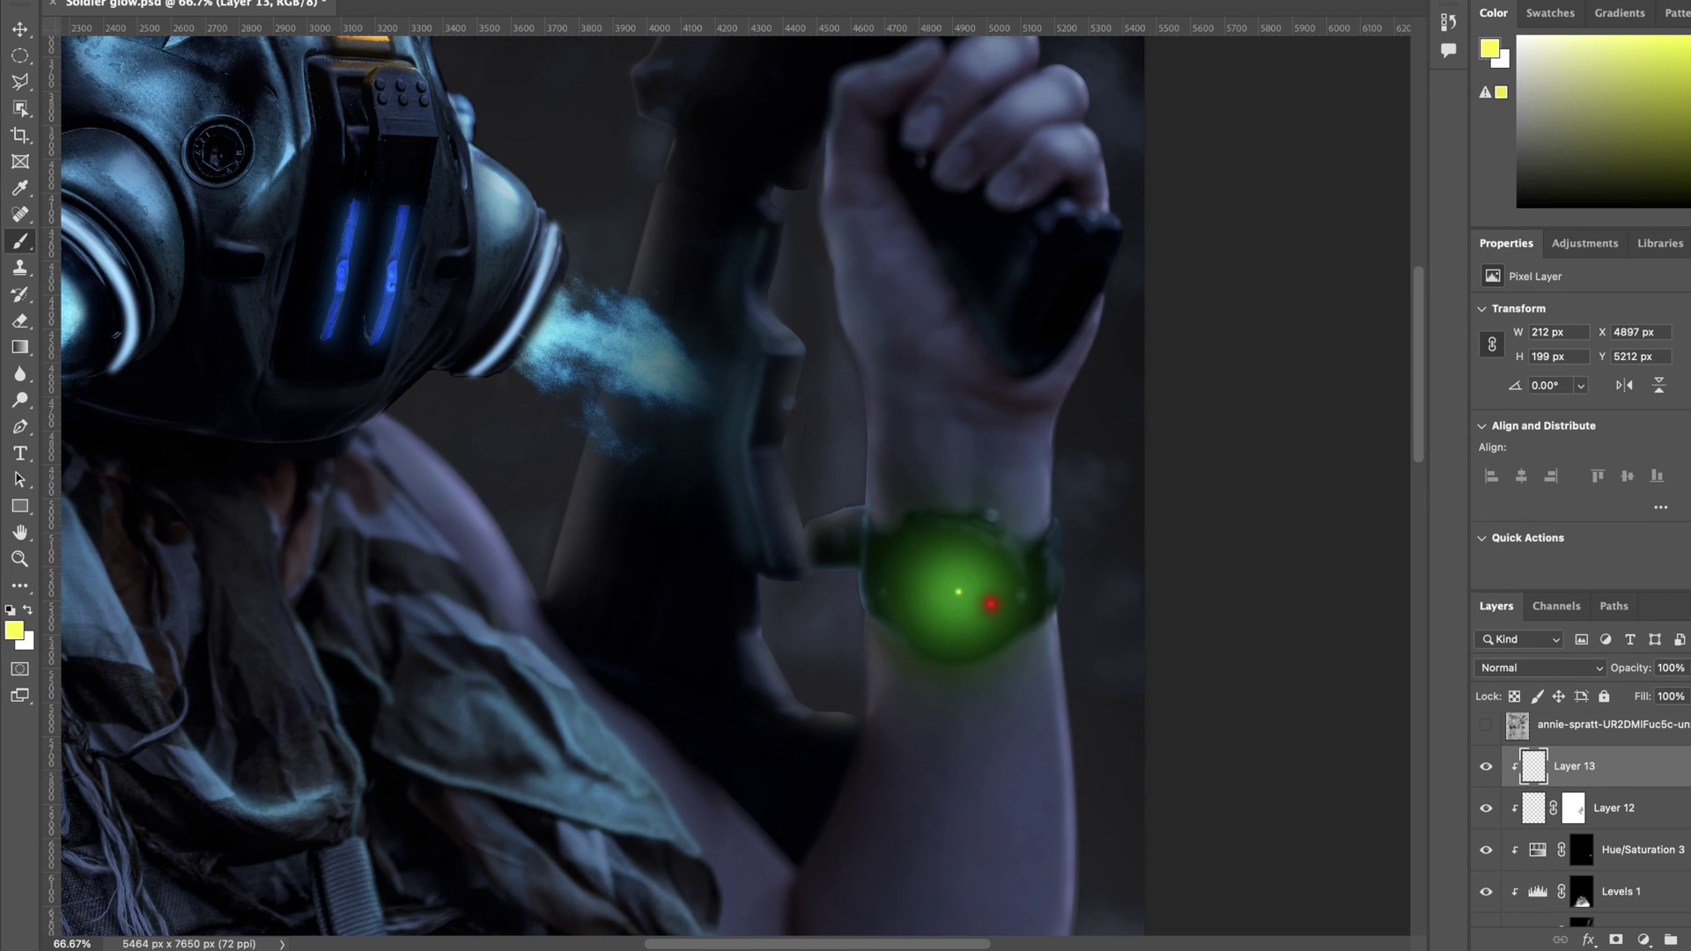
{"action": "scroll", "coordinate": [1101, 559], "scroll_direction": "down", "scroll_amount": 4}
{"action": "scroll", "coordinate": [1103, 567], "scroll_direction": "up", "scroll_amount": 6}
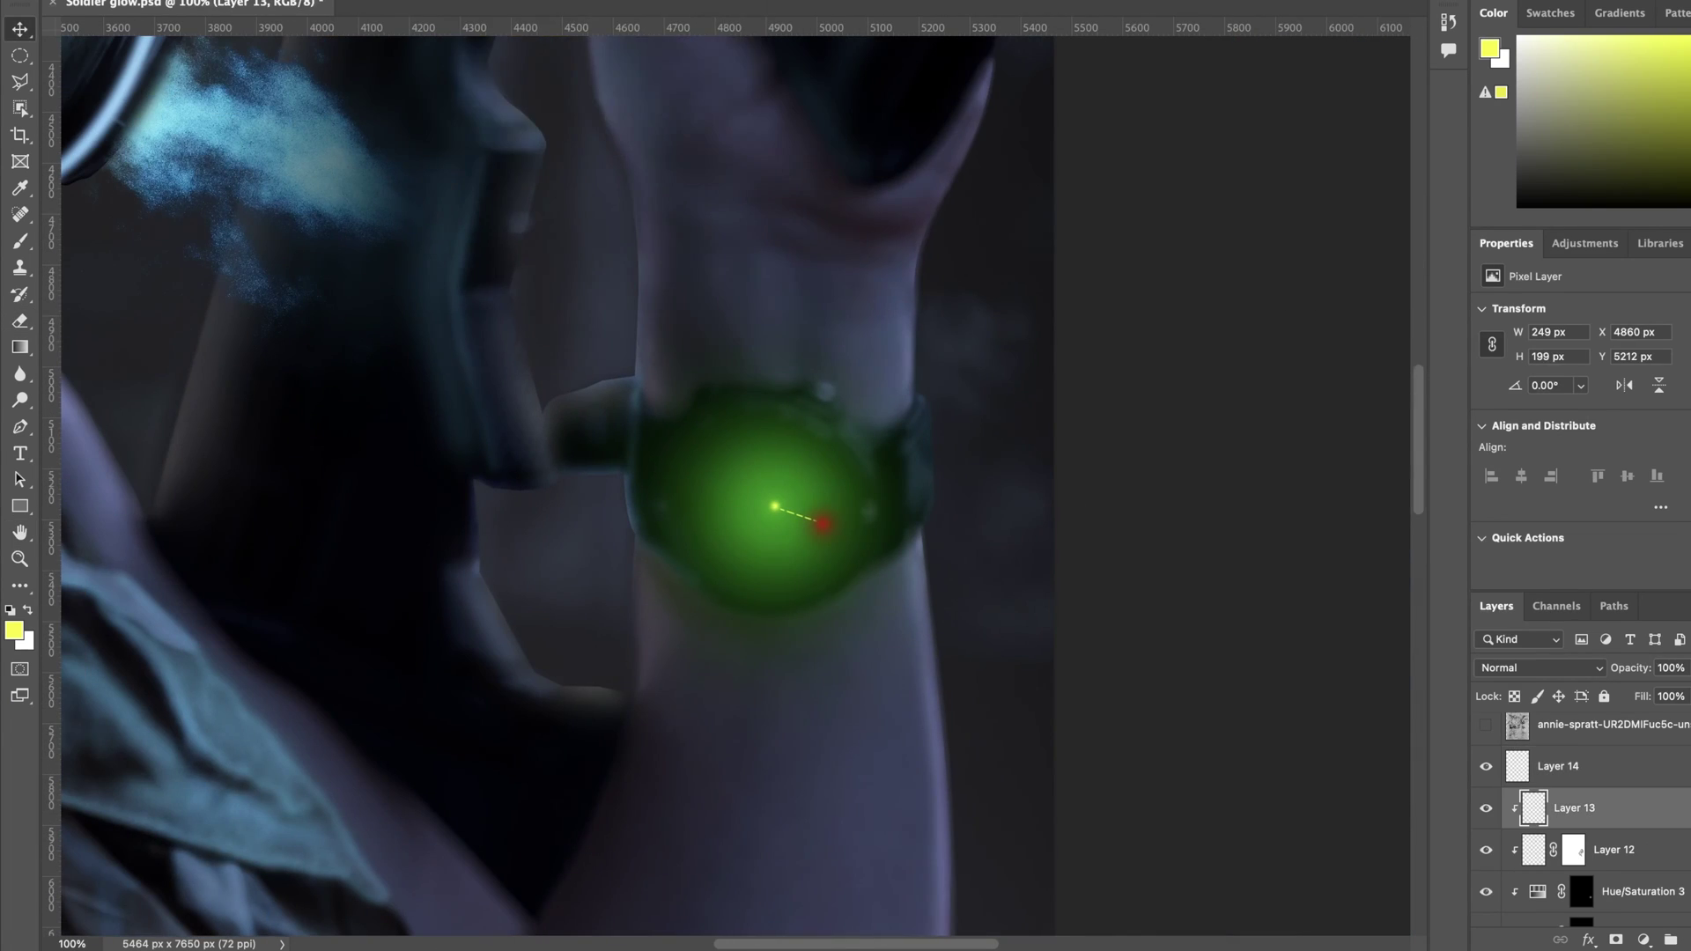
{"action": "left_click", "coordinate": [819, 251]}
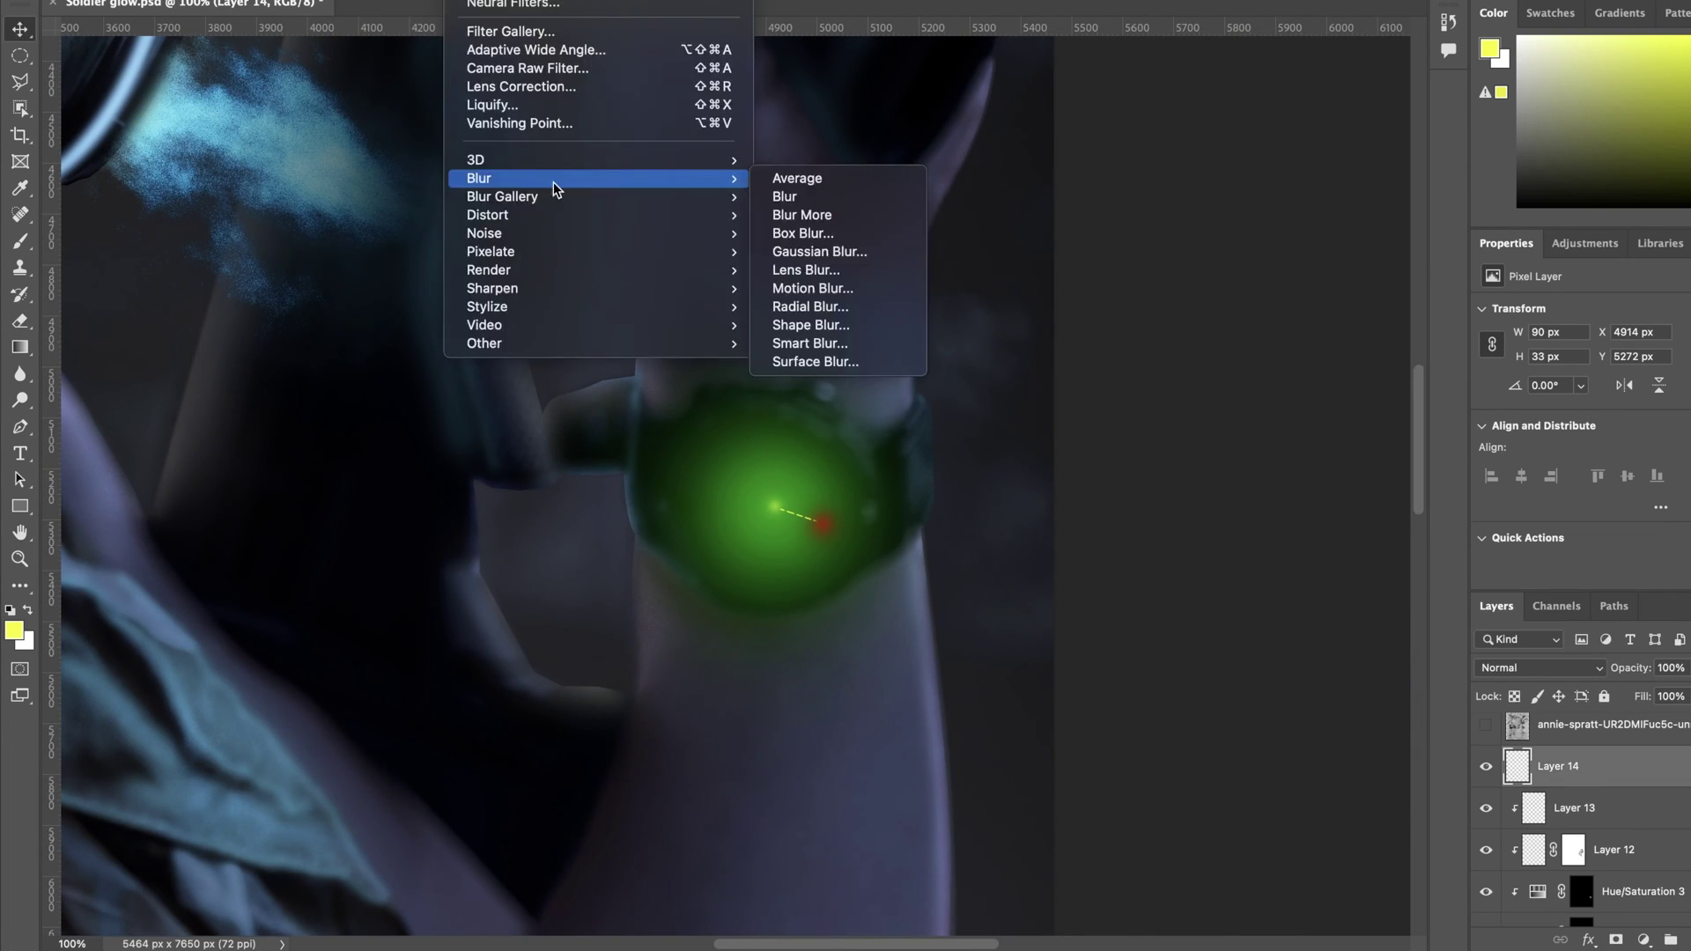
{"action": "left_click", "coordinate": [819, 251]}
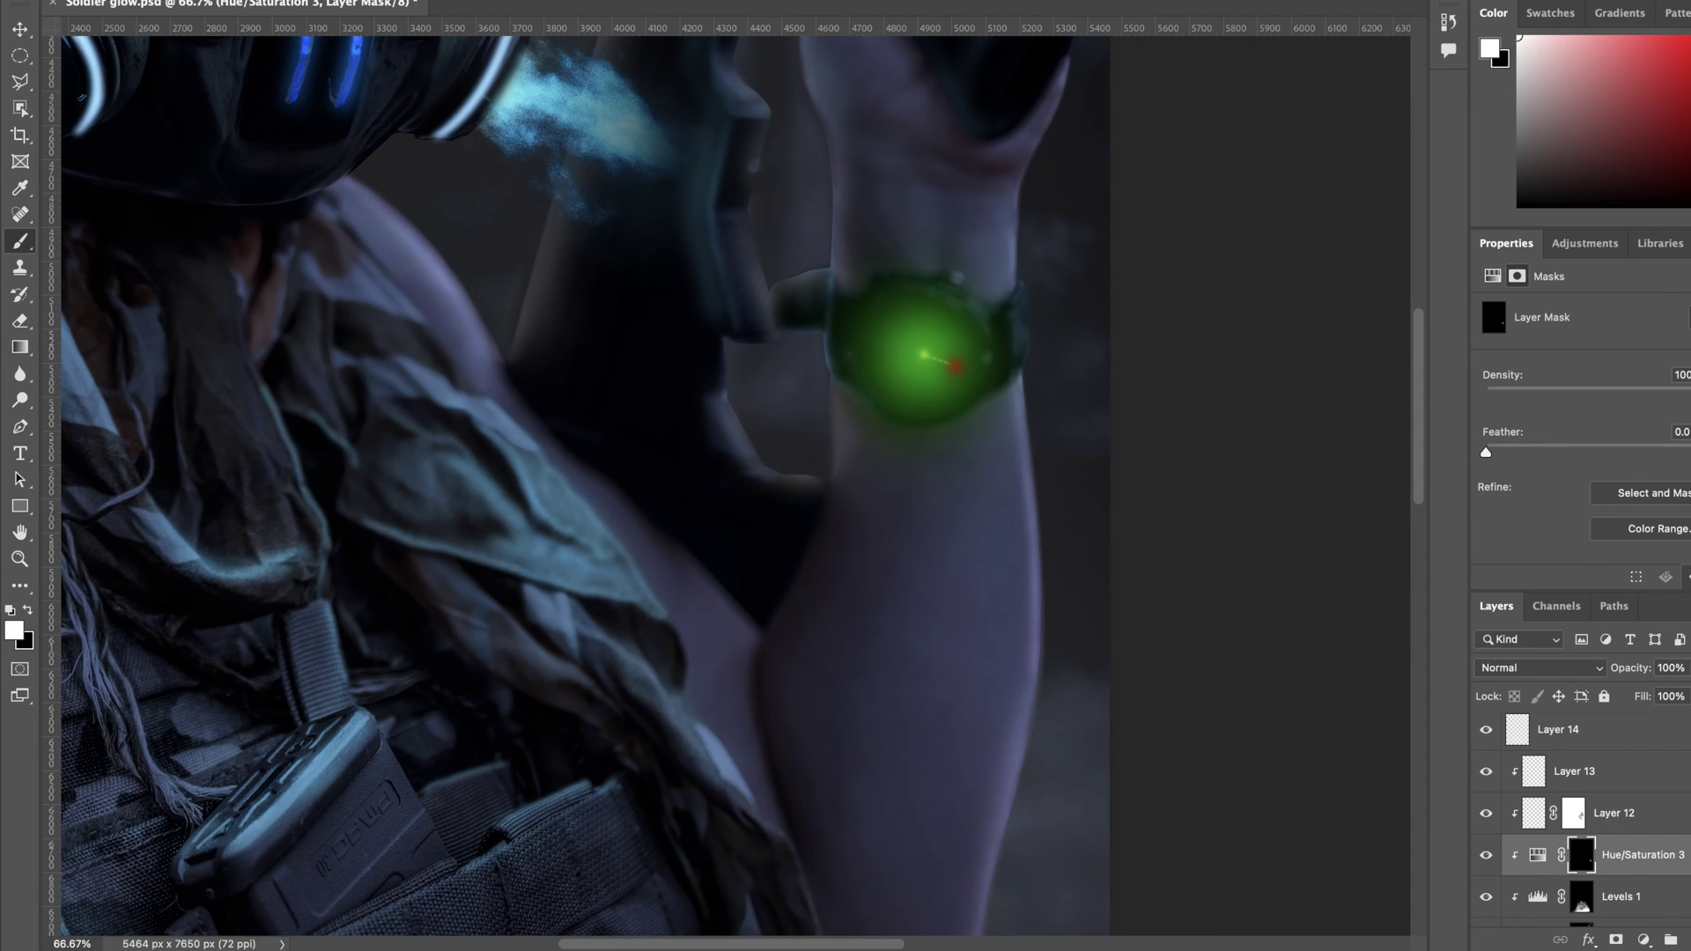
Step: Paint green reflections into the Hue/Saturation 3 mask along the scarf's folds and the top corner of the vest pouch
{"action": "left_click_drag", "start_coordinate": [656, 625], "coordinate": [563, 484]}
{"action": "scroll", "coordinate": [668, 604], "scroll_direction": "down", "scroll_amount": 5}
{"action": "left_click_drag", "start_coordinate": [667, 604], "coordinate": [608, 643]}
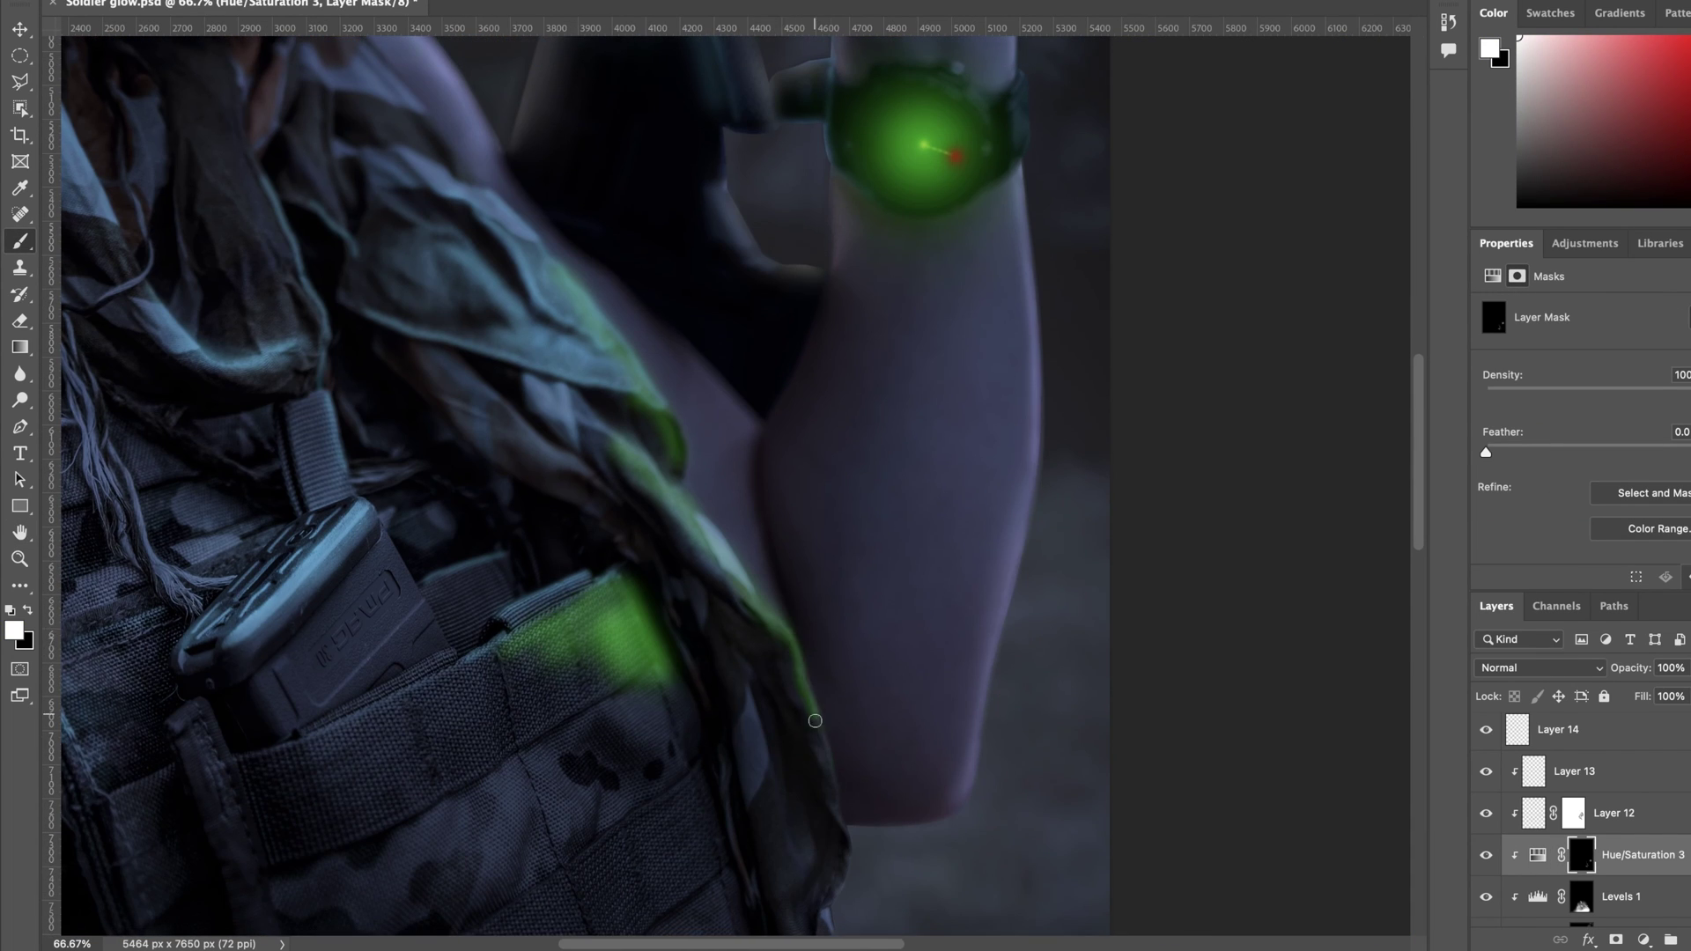
{"action": "scroll", "coordinate": [814, 720], "scroll_direction": "up", "scroll_amount": 5}
{"action": "left_click_drag", "start_coordinate": [472, 610], "coordinate": [581, 696]}
{"action": "left_click_drag", "start_coordinate": [683, 681], "coordinate": [636, 608]}
{"action": "scroll", "coordinate": [913, 615], "scroll_direction": "down", "scroll_amount": 6}
{"action": "scroll", "coordinate": [914, 615], "scroll_direction": "up", "scroll_amount": 2}
Step: Paint thin green reflections along the edge of the rifle magazine and the pouch rim beside it
{"action": "left_click_drag", "start_coordinate": [384, 548], "coordinate": [453, 669]}
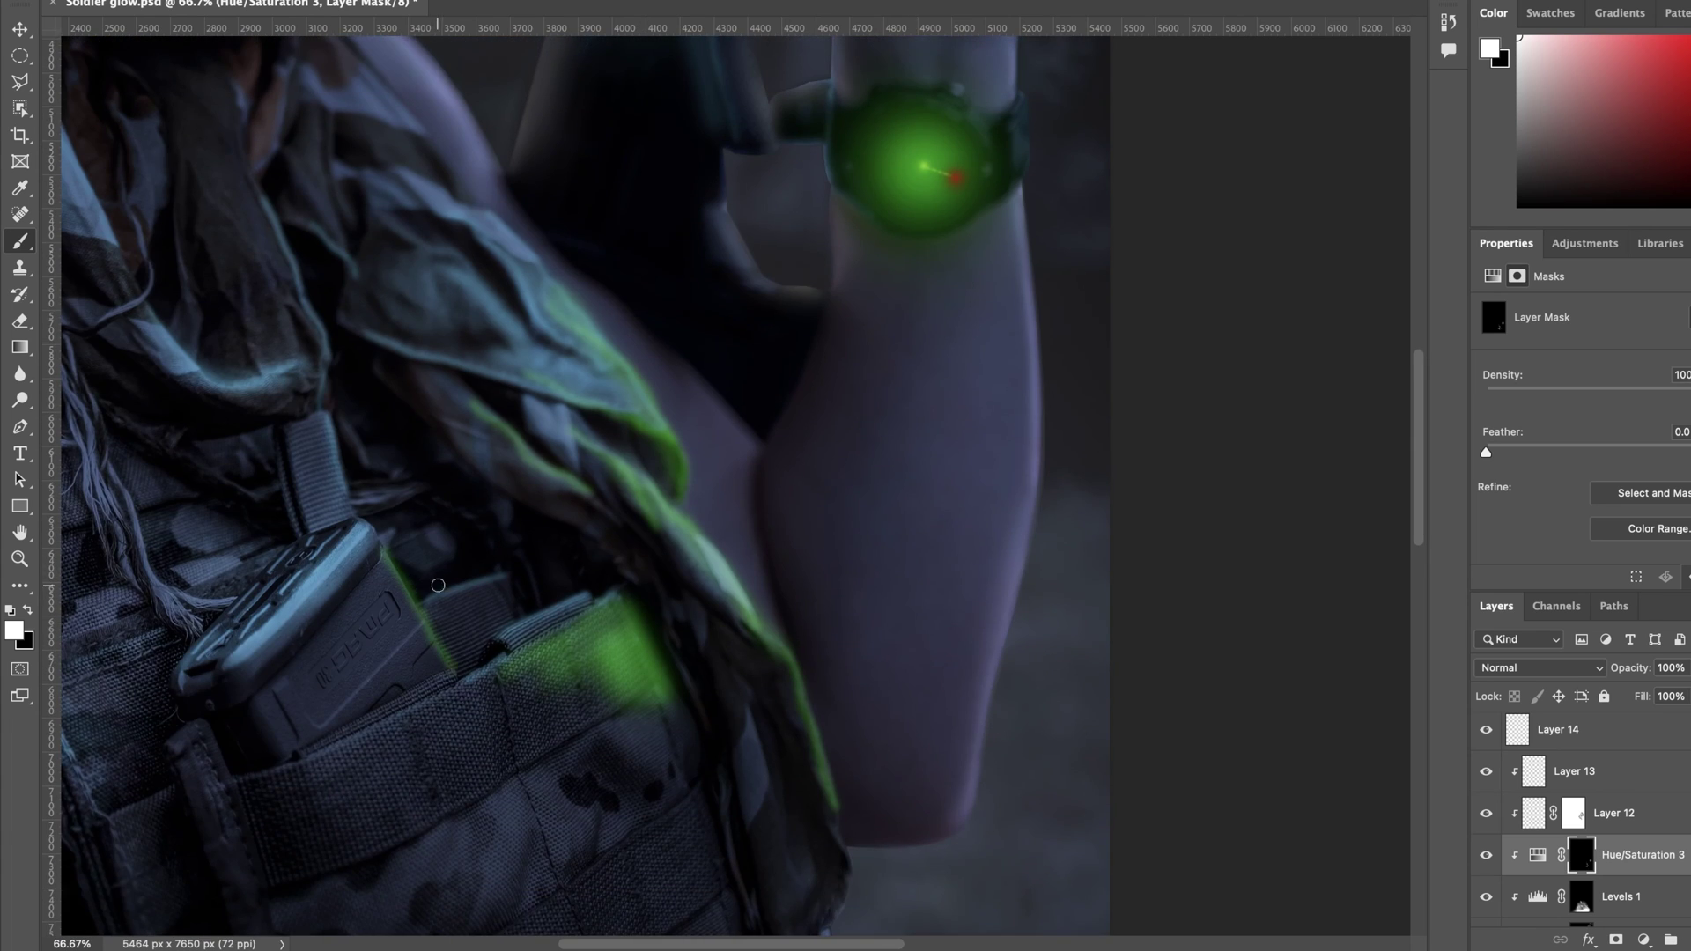
{"action": "left_click_drag", "start_coordinate": [436, 588], "coordinate": [508, 578]}
{"action": "key", "text": "super+minus"}
{"action": "key", "text": "super+minus"}
{"action": "key", "text": "super+minus"}
{"action": "key", "text": "super+equal"}
{"action": "key", "text": "super+equal"}
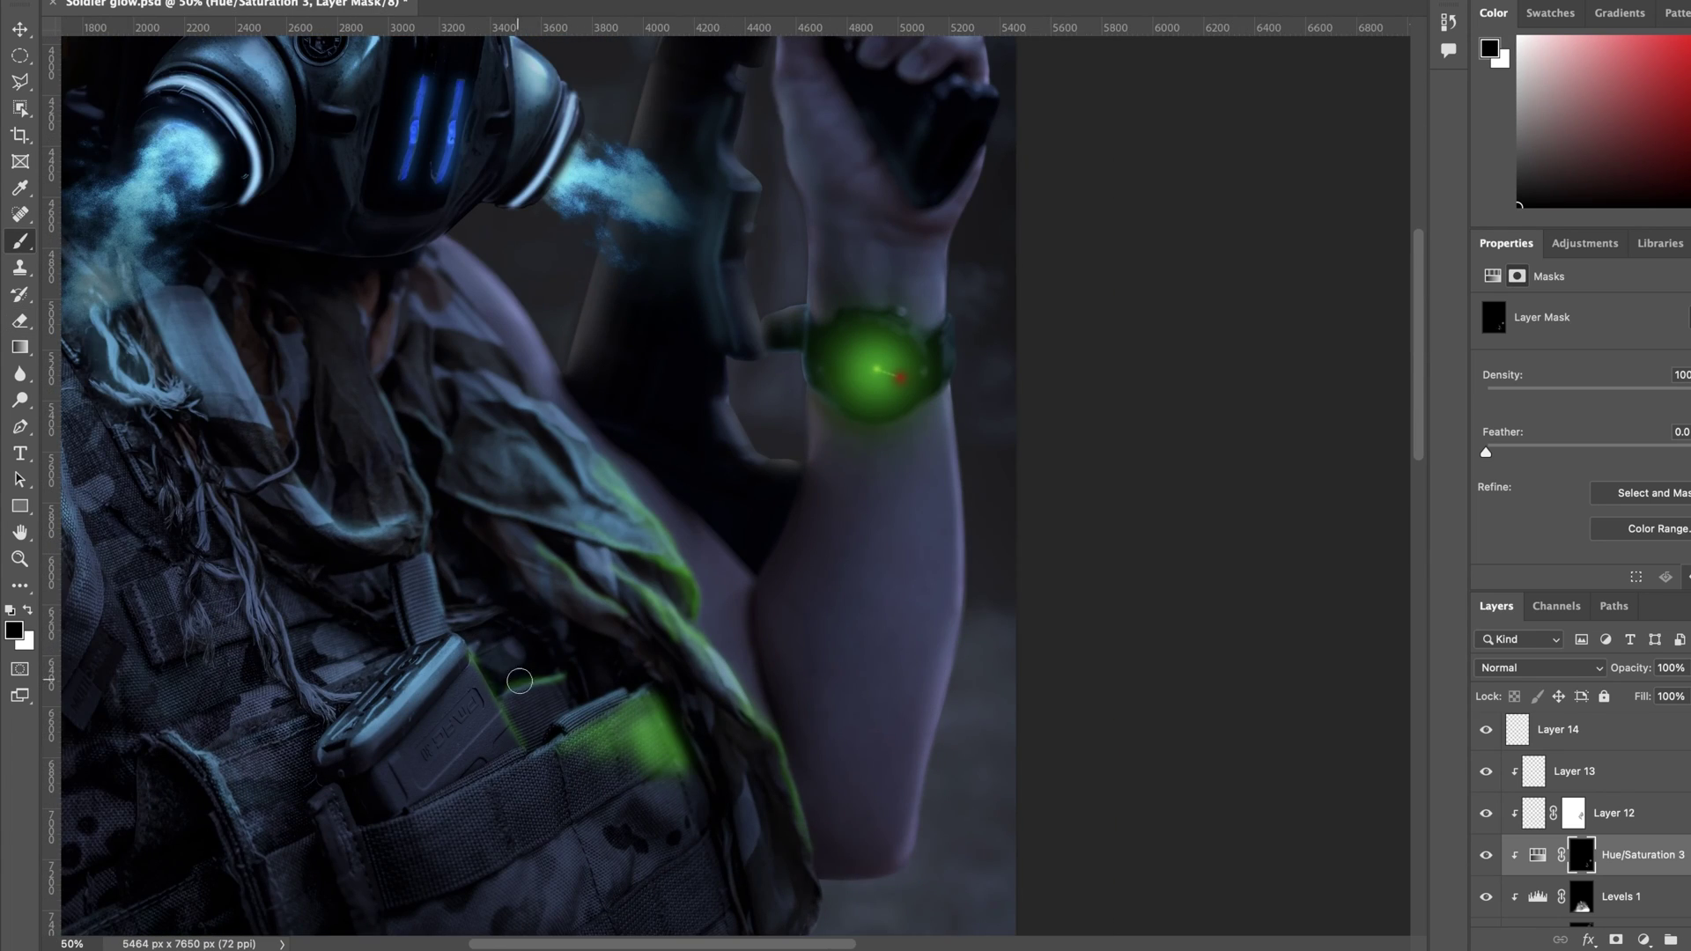
Step: Brush black with a larger soft brush over the green pouch reflection to soften it
{"action": "key", "text": "bracketright"}
{"action": "key", "text": "bracketright"}
{"action": "key", "text": "bracketright"}
{"action": "key", "text": "bracketright"}
{"action": "key", "text": "bracketright"}
{"action": "key", "text": "bracketright"}
{"action": "key", "text": "bracketright"}
{"action": "key", "text": "bracketright"}
{"action": "left_click_drag", "start_coordinate": [642, 782], "coordinate": [654, 775]}
{"action": "key", "text": "bracketleft"}
{"action": "key", "text": "bracketleft"}
{"action": "key", "text": "bracketleft"}
{"action": "key", "text": "bracketleft"}
{"action": "key", "text": "bracketleft"}
{"action": "key", "text": "bracketleft"}
{"action": "scroll", "coordinate": [641, 745], "scroll_direction": "down", "scroll_amount": 3}
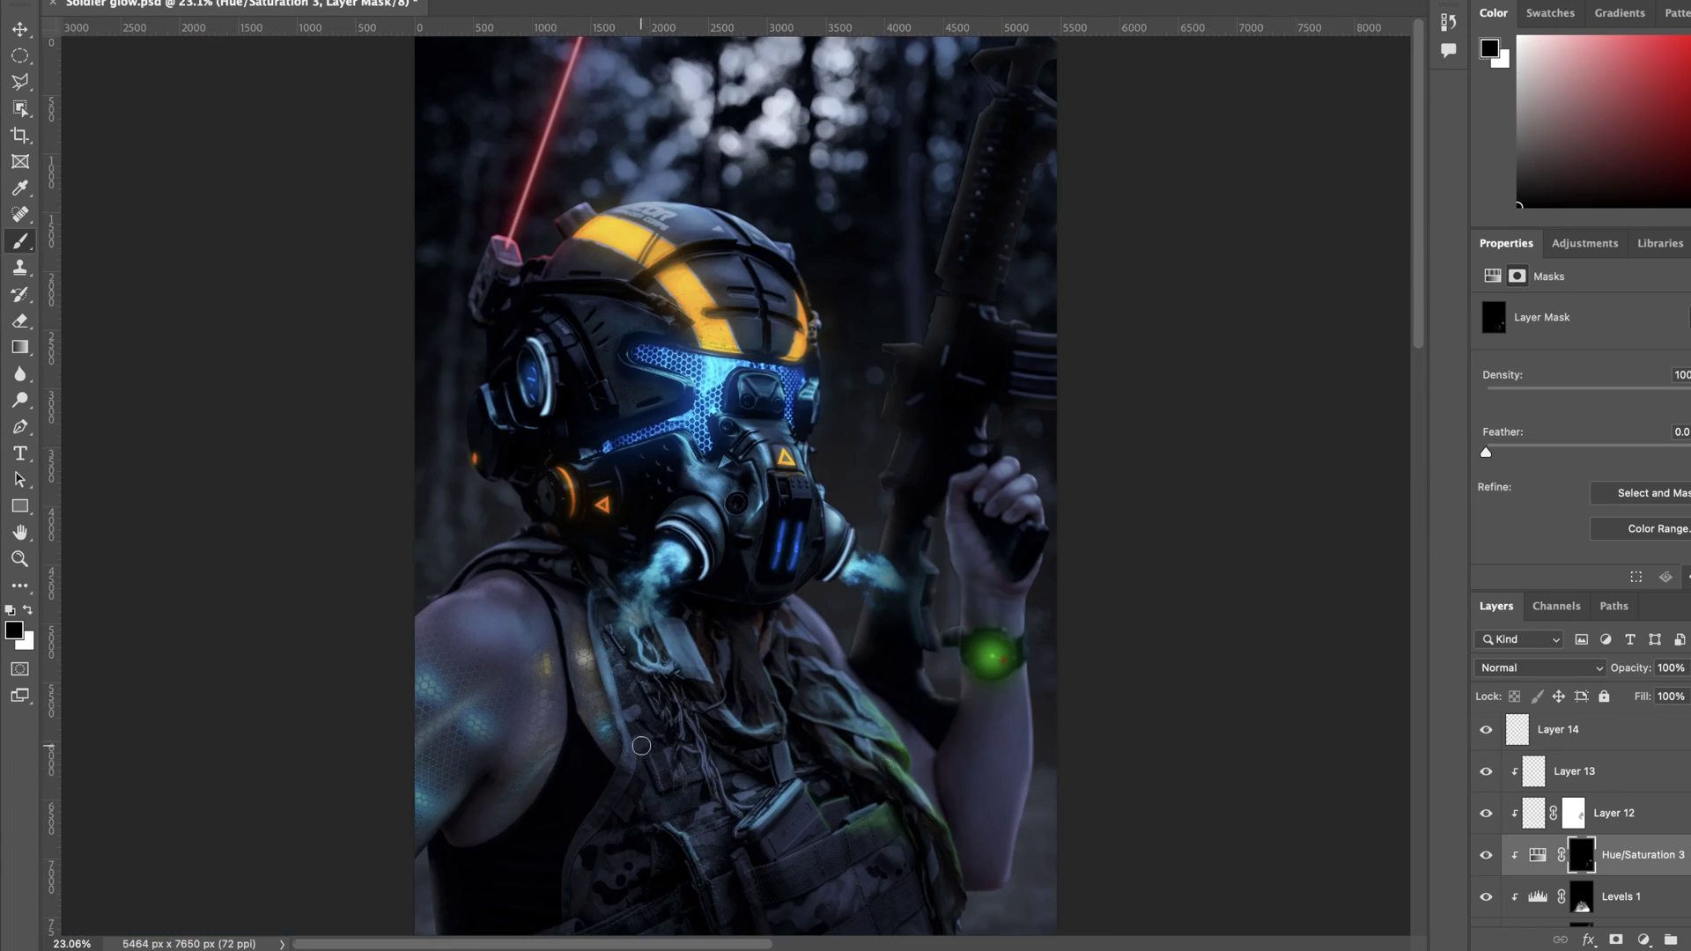
Step: Paint green watch reflections in white on the mask across the palm's base, wrist creases, grip bottom and forearm
{"action": "scroll", "coordinate": [1178, 678], "scroll_direction": "up", "scroll_amount": 3}
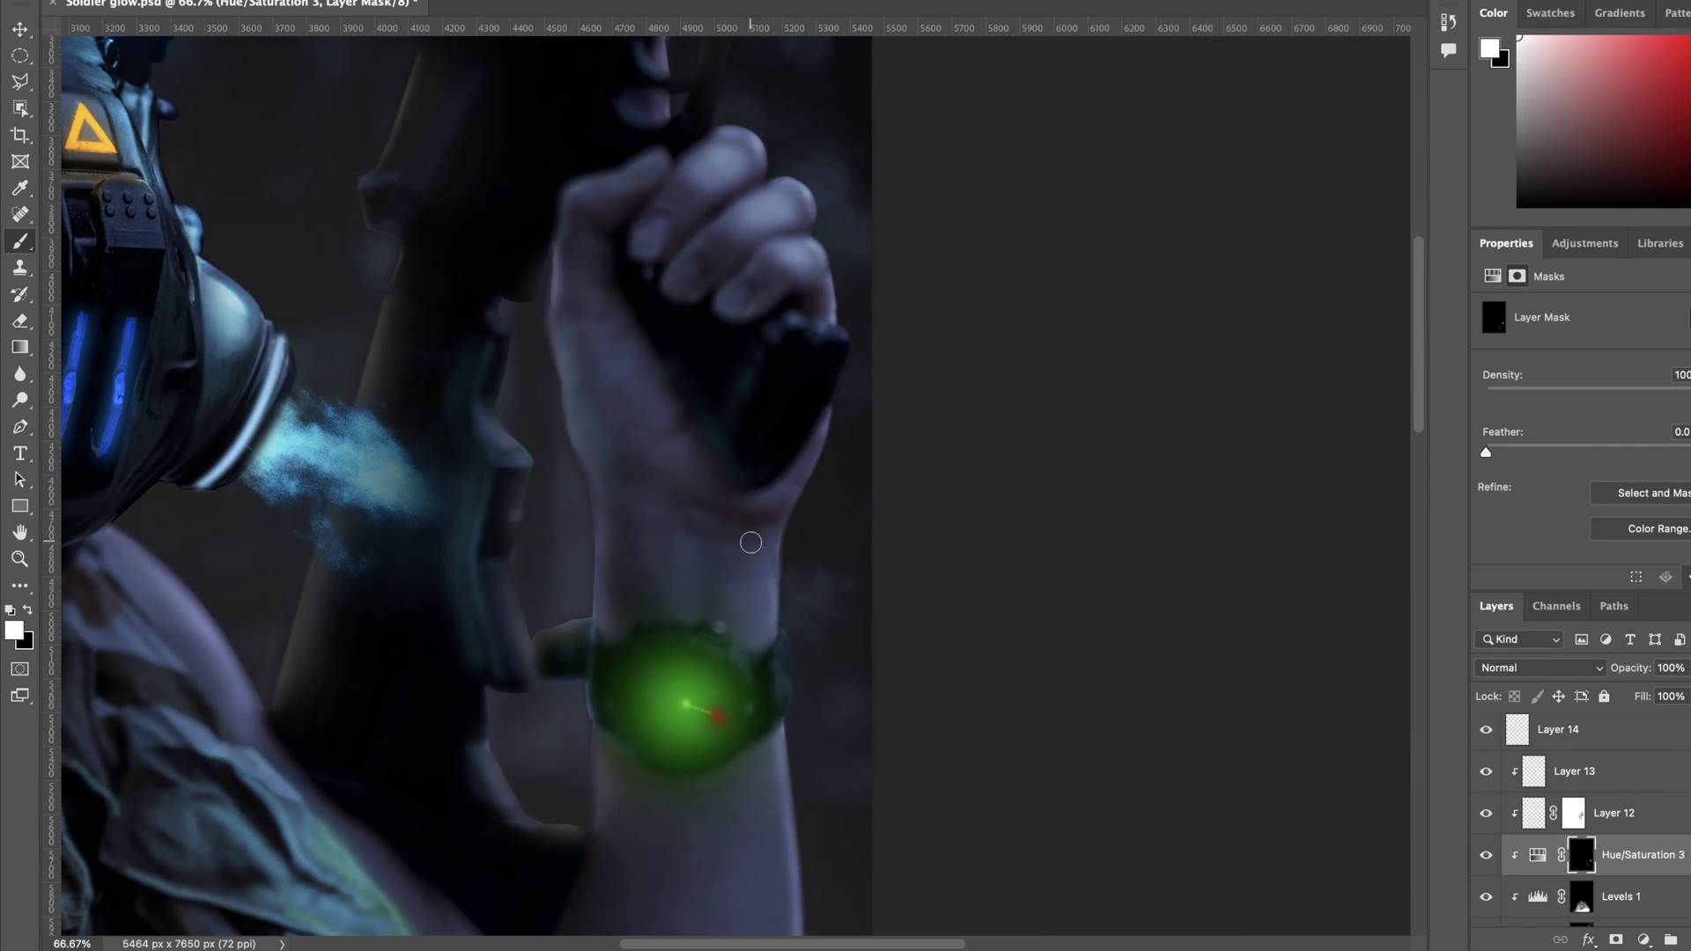
{"action": "left_click_drag", "start_coordinate": [597, 466], "coordinate": [582, 450]}
{"action": "left_click_drag", "start_coordinate": [643, 546], "coordinate": [727, 555]}
{"action": "left_click_drag", "start_coordinate": [794, 476], "coordinate": [729, 456]}
{"action": "scroll", "coordinate": [717, 520], "scroll_direction": "down", "scroll_amount": 5}
{"action": "left_click_drag", "start_coordinate": [717, 520], "coordinate": [731, 705]}
{"action": "scroll", "coordinate": [705, 528], "scroll_direction": "up", "scroll_amount": 5}
Step: Brush black into the Hue/Saturation 3 mask to fade the green lines on the wrist creases and palm
{"action": "key", "text": "x"}
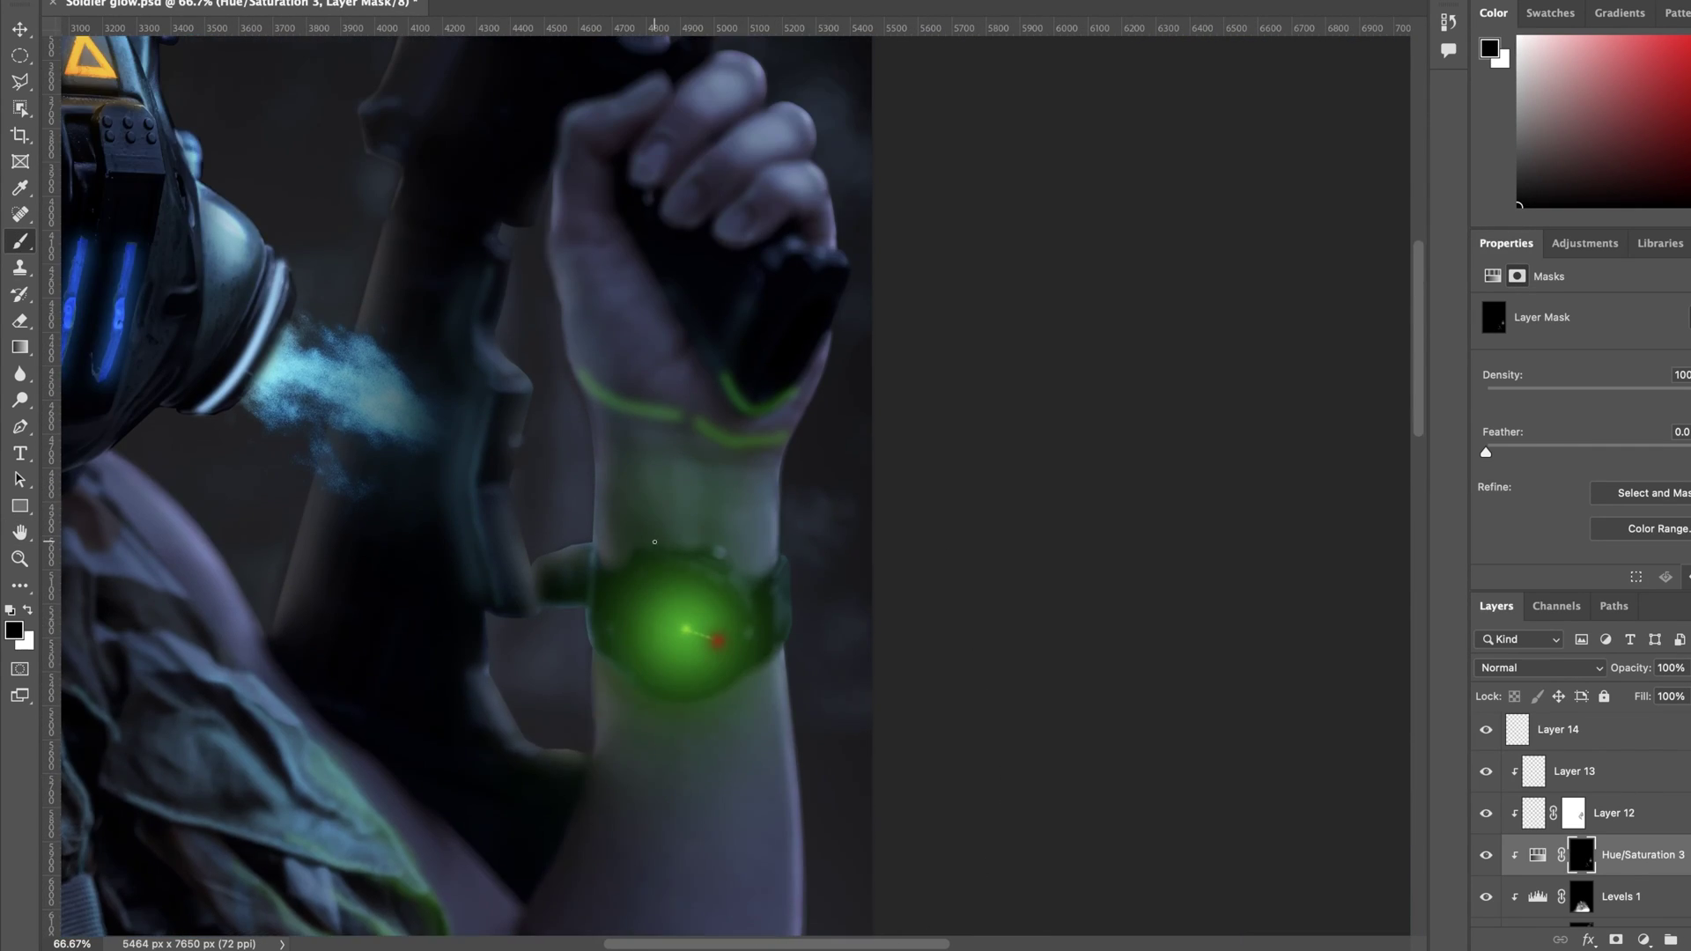
{"action": "left_click_drag", "start_coordinate": [571, 427], "coordinate": [639, 477]}
{"action": "scroll", "coordinate": [676, 482], "scroll_direction": "up", "scroll_amount": 3}
{"action": "mouse_move", "coordinate": [743, 367]}
{"action": "left_mouse_down"}
{"action": "mouse_move", "coordinate": [645, 513]}
{"action": "mouse_move", "coordinate": [457, 502]}
{"action": "left_mouse_up"}
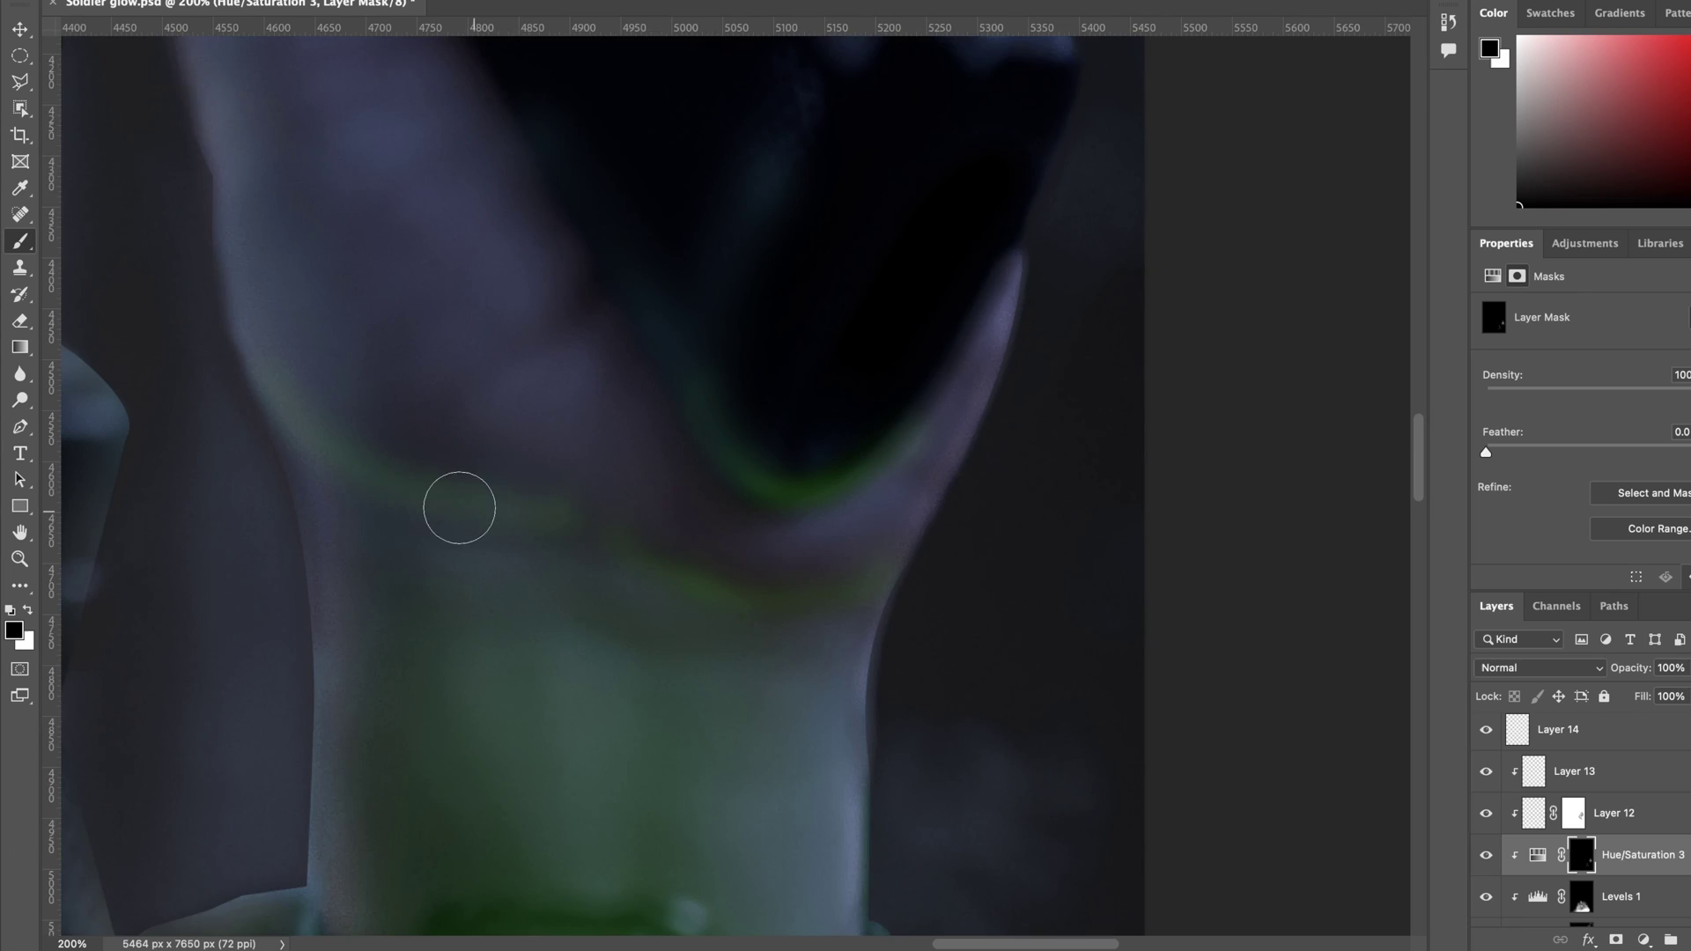
{"action": "key", "text": "x"}
{"action": "scroll", "coordinate": [634, 353], "scroll_direction": "down", "scroll_amount": 5}
{"action": "scroll", "coordinate": [1541, 811], "scroll_direction": "up", "scroll_amount": 2}
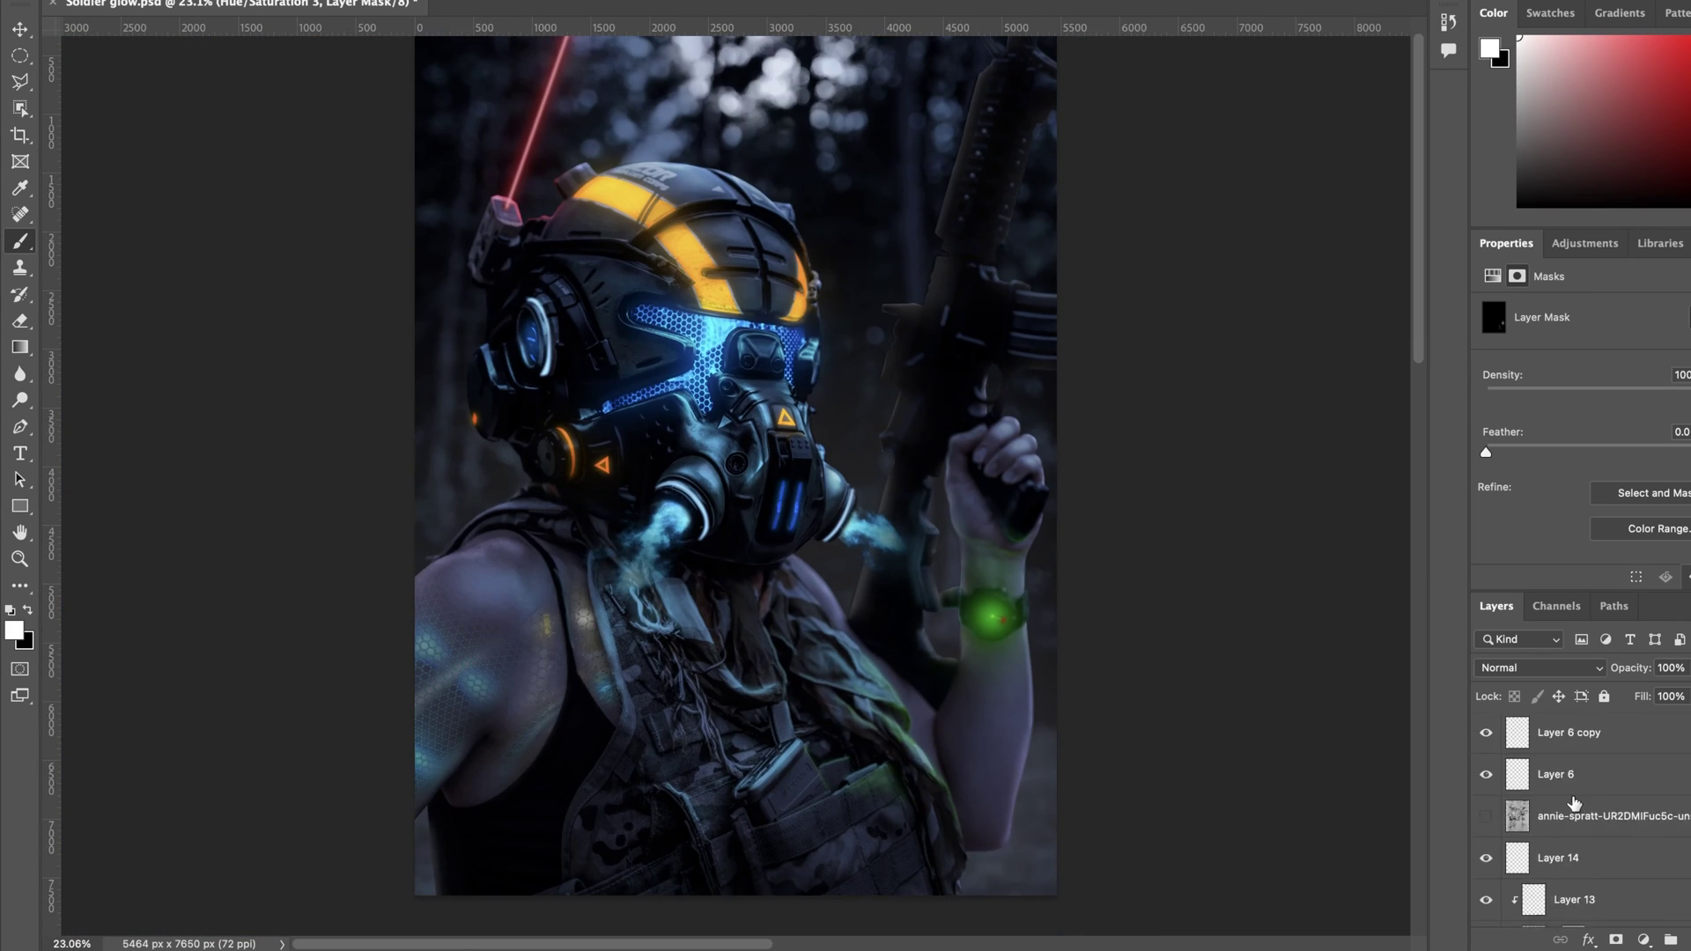
Step: Show the hidden grunge wall texture layer and move it between Layer 14 and Layer 13, clipped to the soldier
{"action": "left_click", "coordinate": [1486, 817]}
{"action": "left_click_drag", "start_coordinate": [812, 654], "coordinate": [808, 654]}
{"action": "scroll", "coordinate": [1642, 789], "scroll_direction": "down", "scroll_amount": 8}
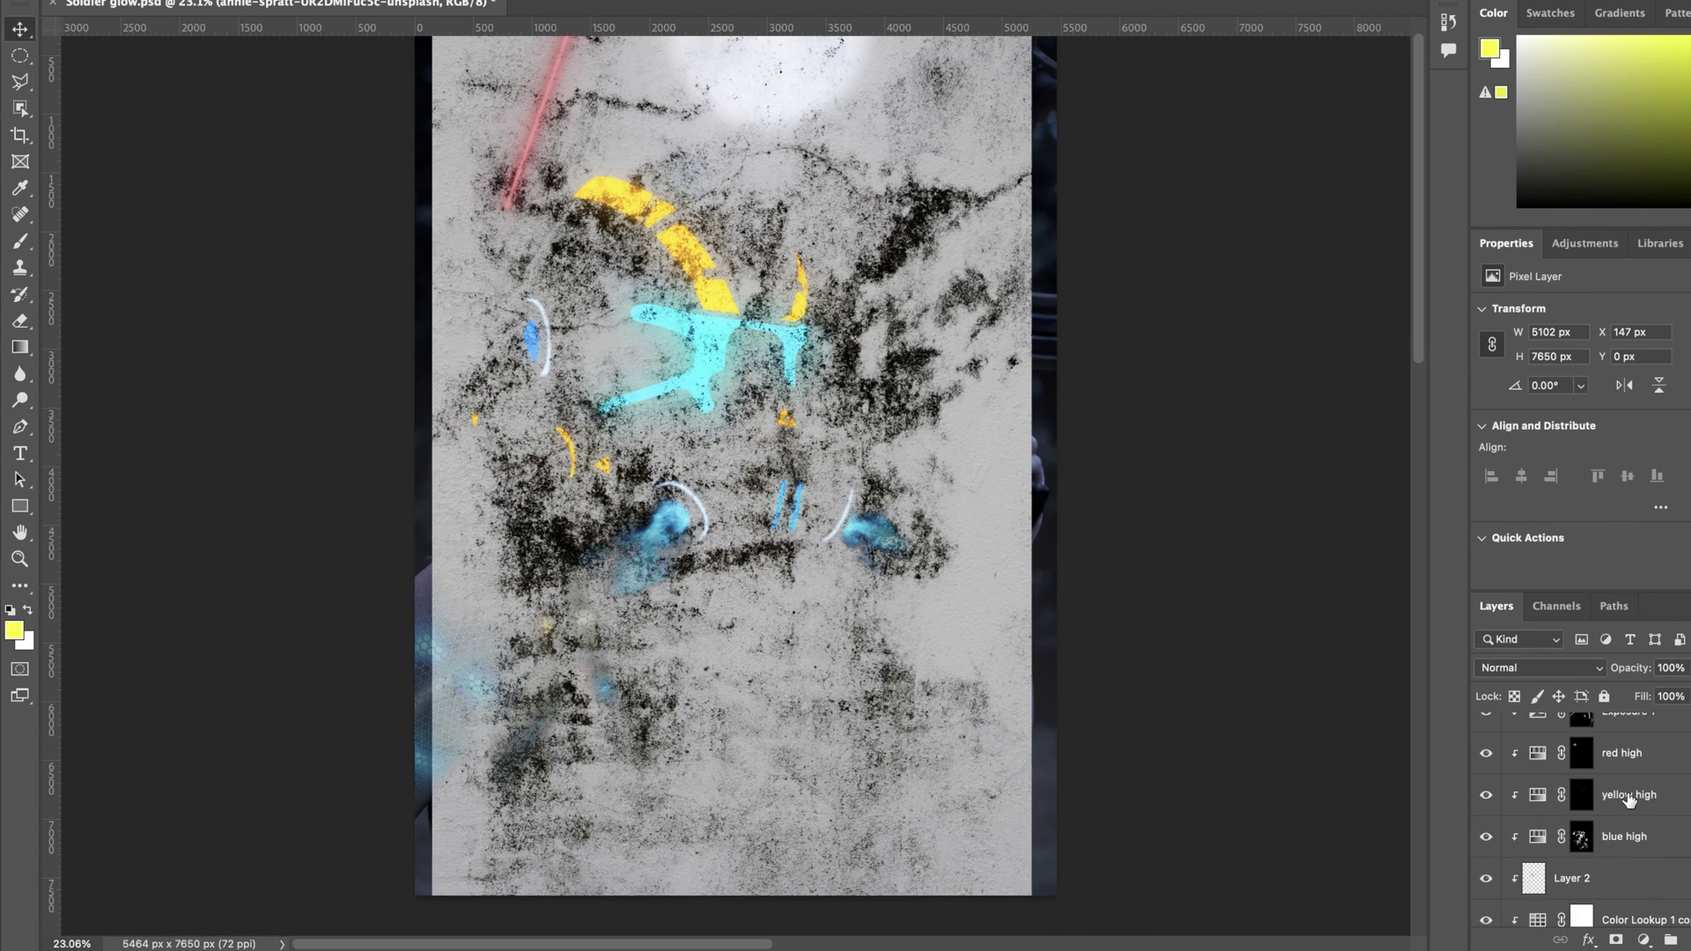
{"action": "scroll", "coordinate": [1627, 801], "scroll_direction": "up", "scroll_amount": 7}
{"action": "left_click_drag", "start_coordinate": [1623, 732], "coordinate": [1595, 789]}
Step: Set the grunge texture layer's blend mode to Color Dodge and hide it with a black layer mask
{"action": "left_click", "coordinate": [1508, 669]}
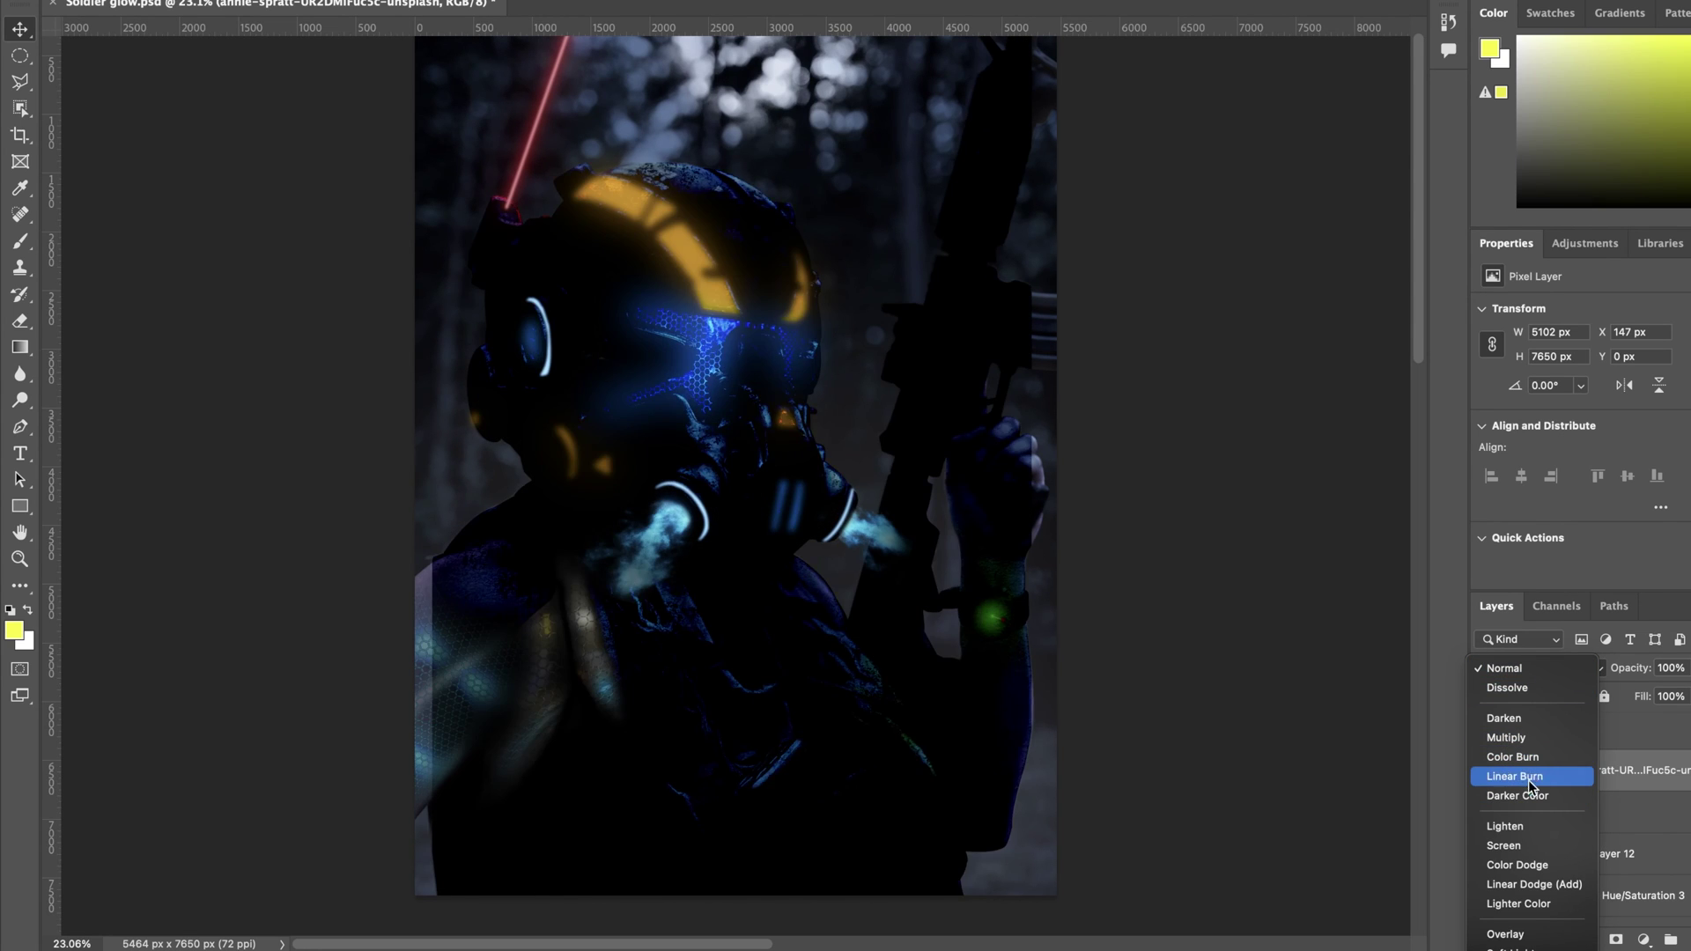
{"action": "left_click", "coordinate": [1541, 866]}
{"action": "left_click", "coordinate": [1616, 939], "text": "alt"}
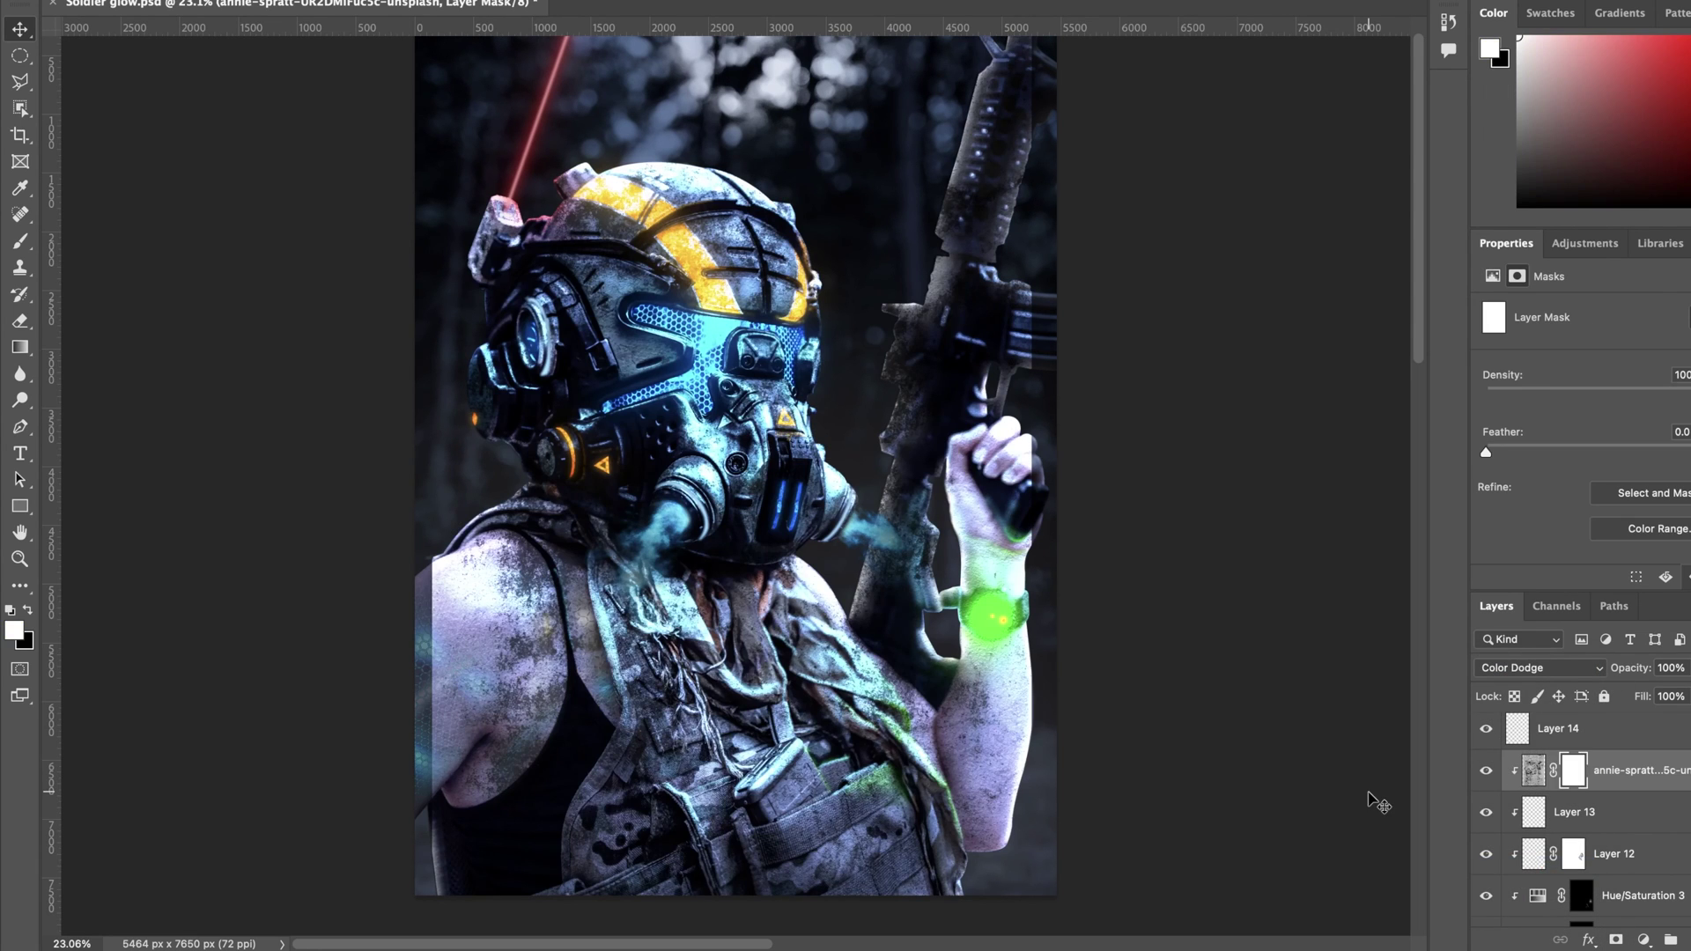
Step: Enlarge the brush and paint white into the texture mask to reveal grunge on the respirator's cheek and near canister
{"action": "key", "text": "ctrl+plus"}
{"action": "key", "text": "ctrl+plus"}
{"action": "key", "text": "ctrl+plus"}
{"action": "key", "text": "ctrl+plus"}
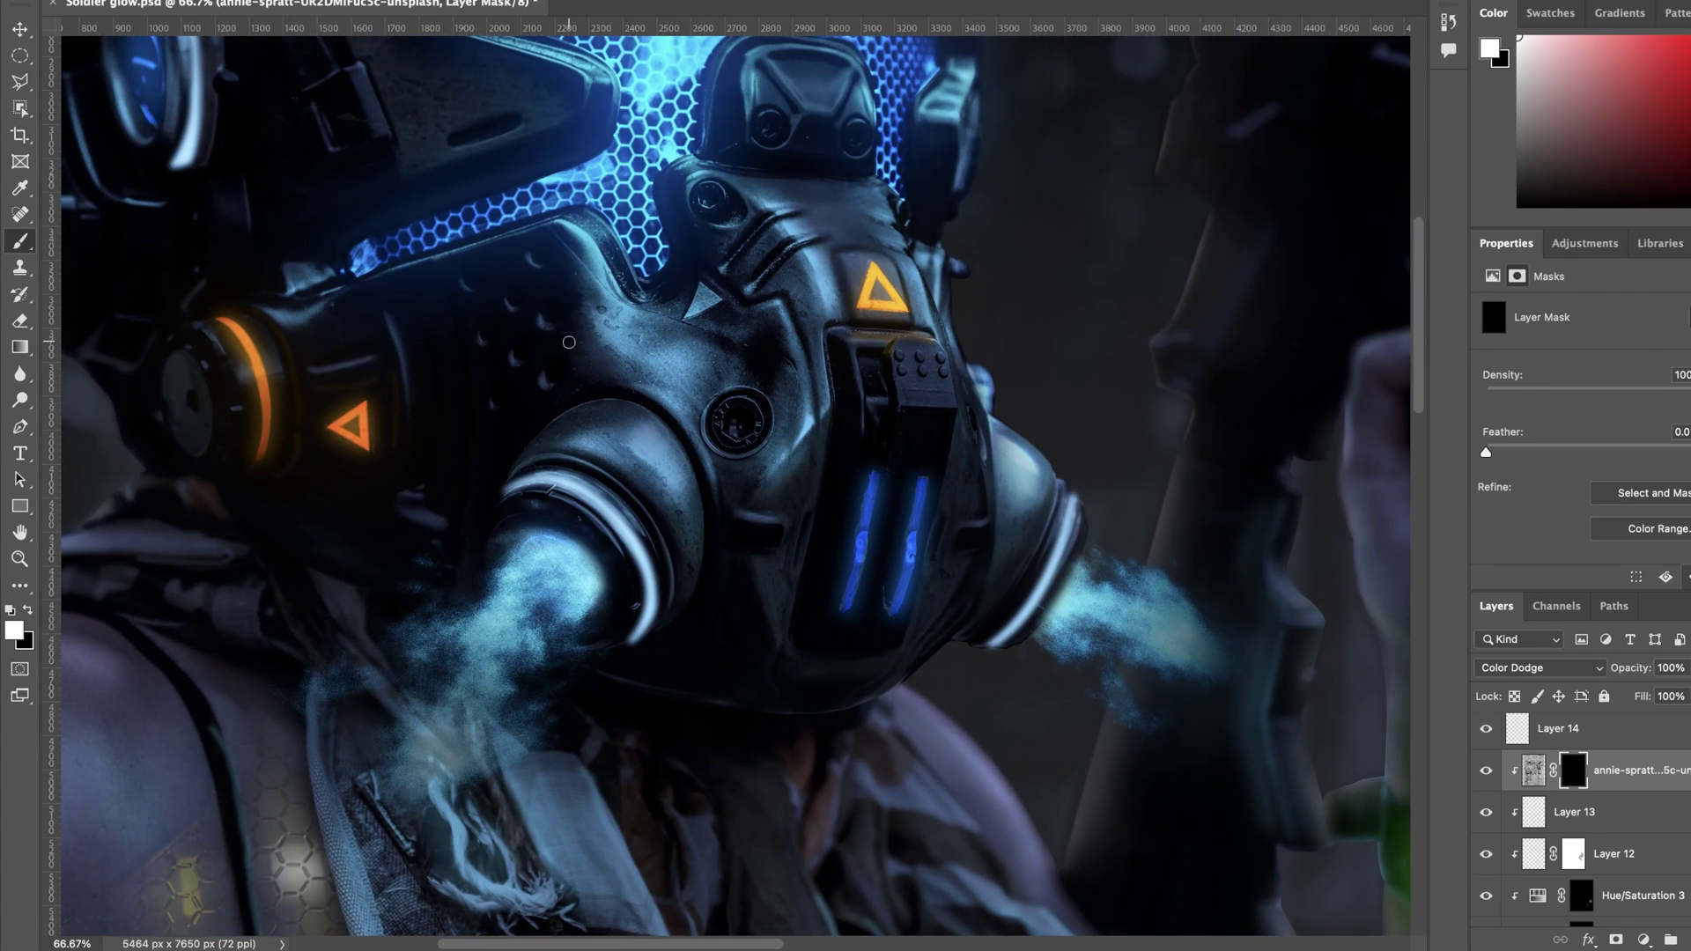
{"action": "key", "text": "bracketright"}
{"action": "key", "text": "bracketright"}
{"action": "key", "text": "bracketright"}
{"action": "key", "text": "bracketright"}
{"action": "key", "text": "bracketright"}
{"action": "key", "text": "bracketright"}
{"action": "key", "text": "bracketright"}
{"action": "key", "text": "bracketright"}
{"action": "key", "text": "bracketright"}
{"action": "key", "text": "bracketright"}
{"action": "key", "text": "bracketright"}
{"action": "mouse_move", "coordinate": [613, 423]}
{"action": "left_mouse_down"}
{"action": "mouse_move", "coordinate": [648, 456]}
{"action": "mouse_move", "coordinate": [671, 527]}
{"action": "left_mouse_up"}
{"action": "scroll", "coordinate": [669, 494], "scroll_direction": "up", "scroll_amount": 2}
{"action": "left_click_drag", "start_coordinate": [696, 428], "coordinate": [601, 313]}
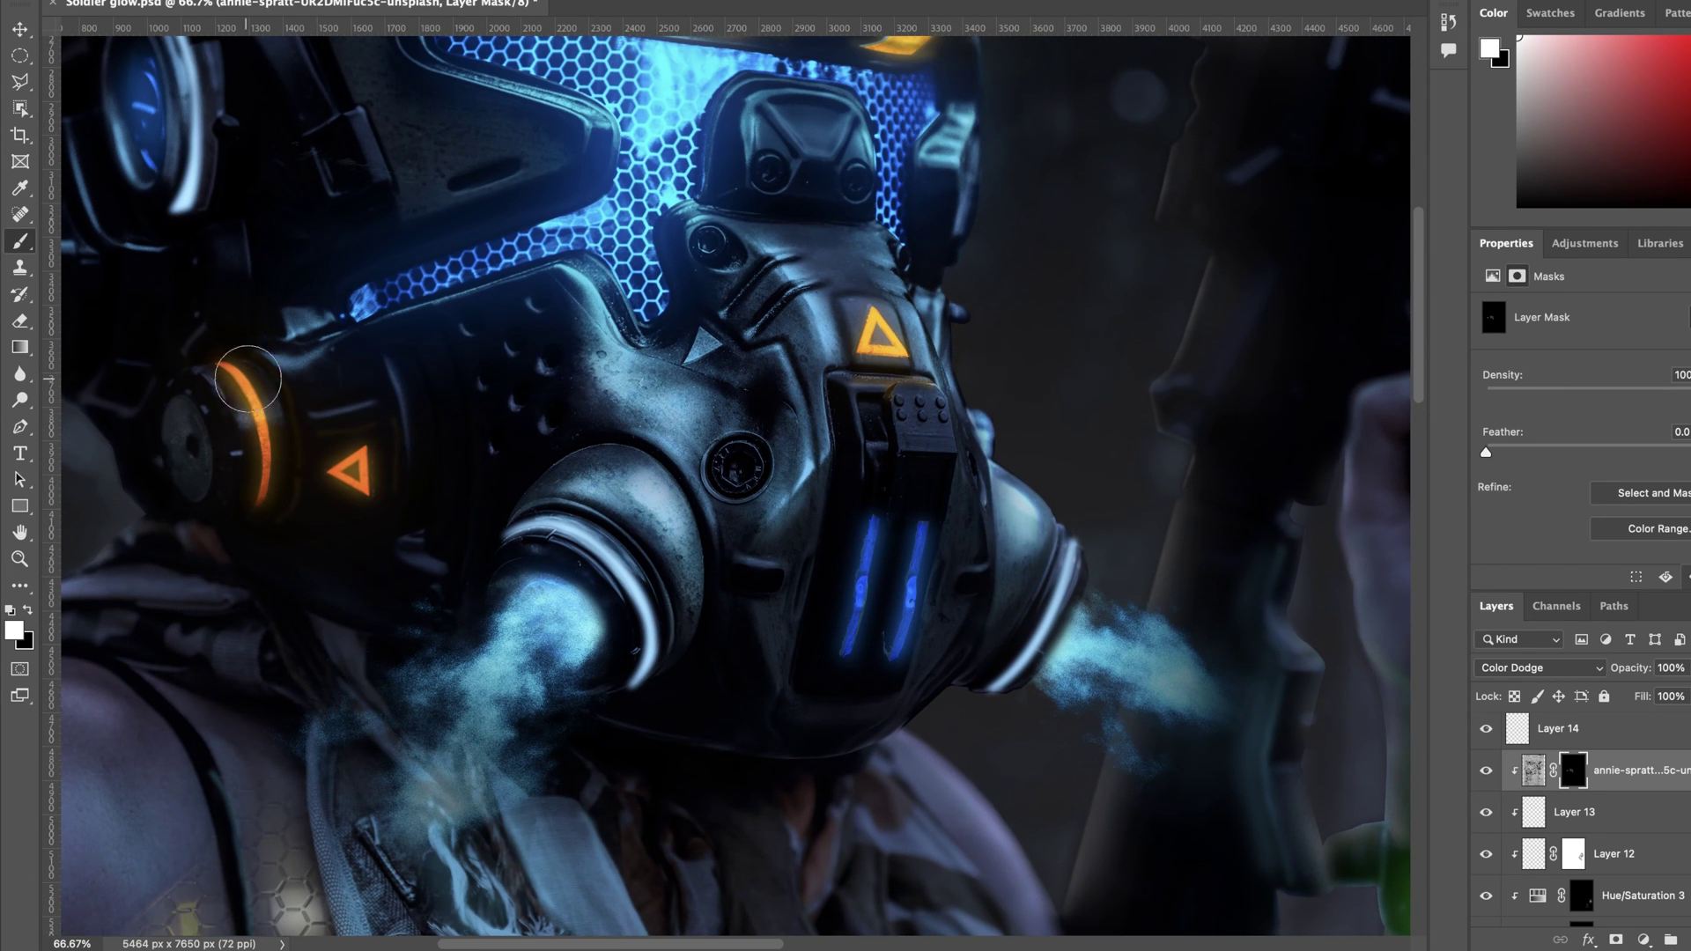
Step: Reveal the grunge texture on the respirator's nose bridge and far canister by painting white into the mask
{"action": "mouse_move", "coordinate": [858, 313]}
{"action": "left_mouse_down"}
{"action": "mouse_move", "coordinate": [919, 402]}
{"action": "mouse_move", "coordinate": [774, 177]}
{"action": "mouse_move", "coordinate": [843, 238]}
{"action": "left_mouse_up"}
{"action": "scroll", "coordinate": [773, 190], "scroll_direction": "up", "scroll_amount": 5}
{"action": "left_click_drag", "start_coordinate": [1022, 627], "coordinate": [1027, 729]}
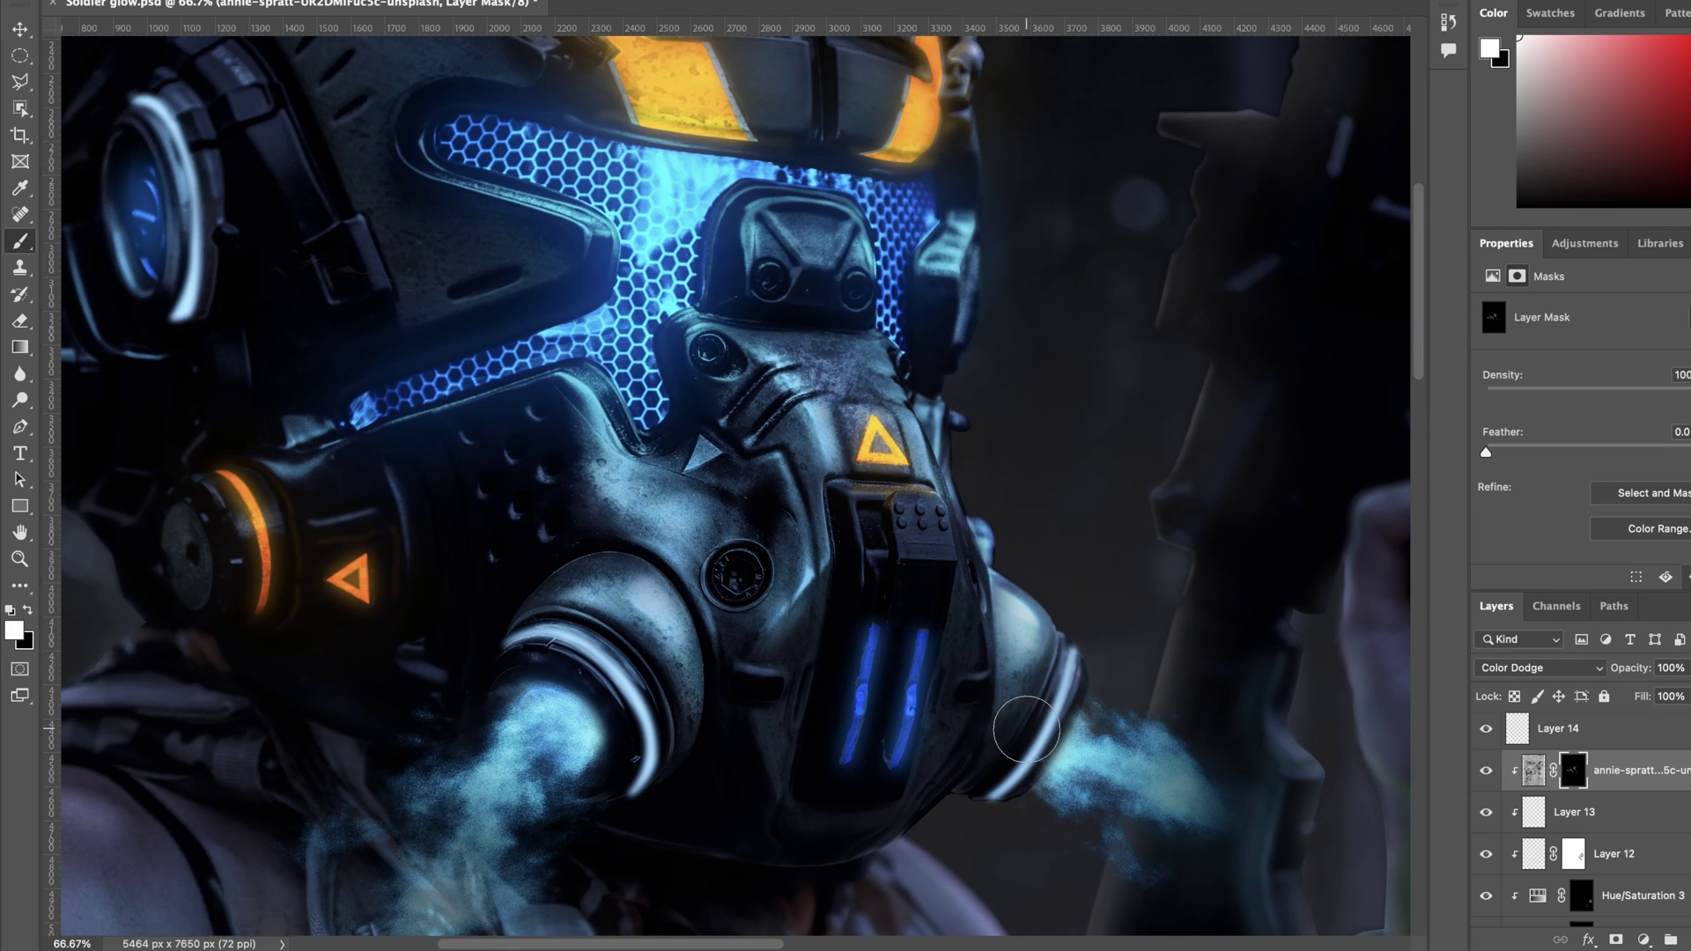
{"action": "scroll", "coordinate": [792, 620], "scroll_direction": "down", "scroll_amount": 1}
Step: Paint white into the texture mask to reveal grunge on the helmet's side, dome and orange stripe
{"action": "scroll", "coordinate": [493, 528], "scroll_direction": "up", "scroll_amount": 6}
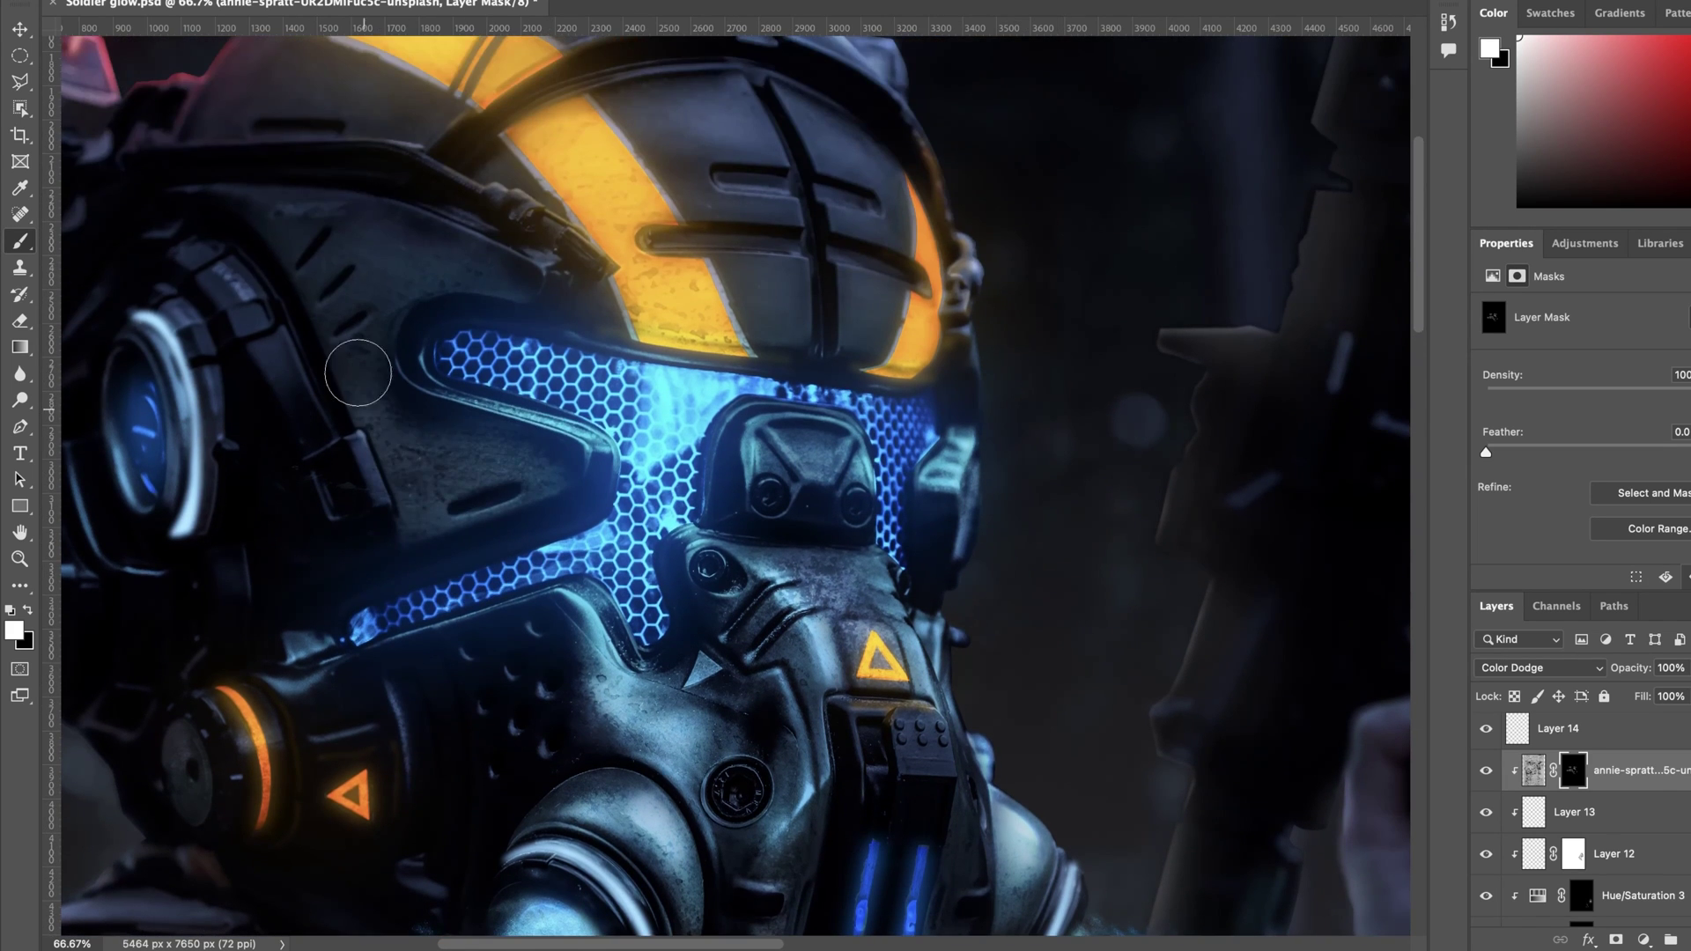
{"action": "scroll", "coordinate": [411, 244], "scroll_direction": "up", "scroll_amount": 5}
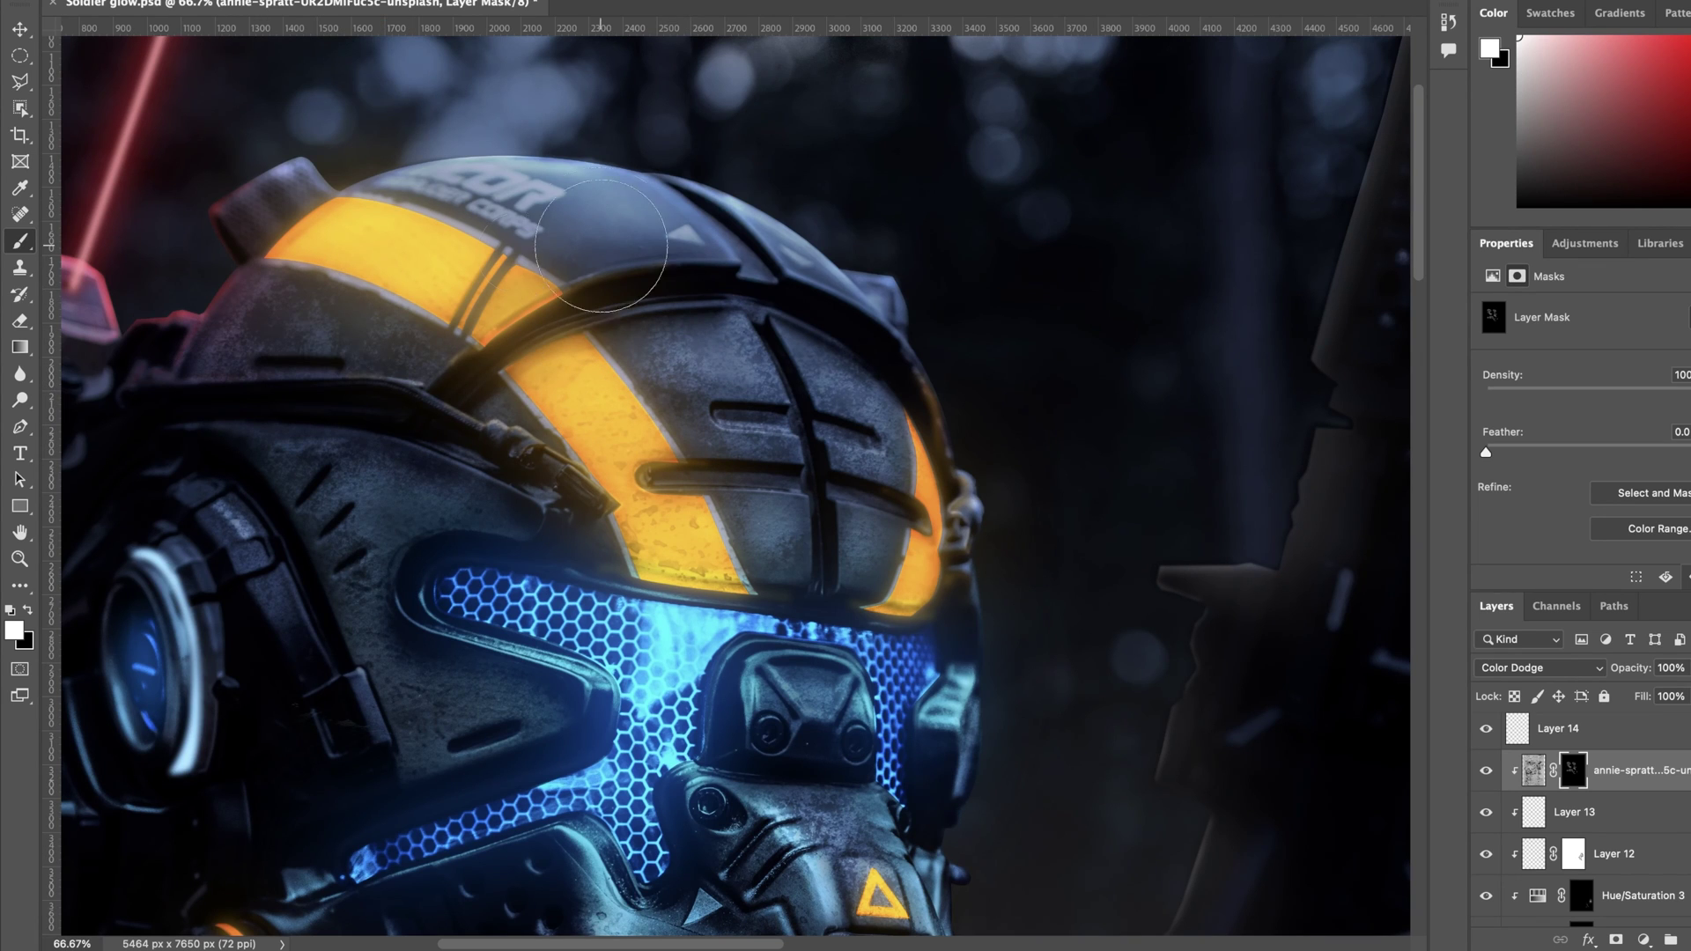
{"action": "scroll", "coordinate": [673, 624], "scroll_direction": "down", "scroll_amount": 14}
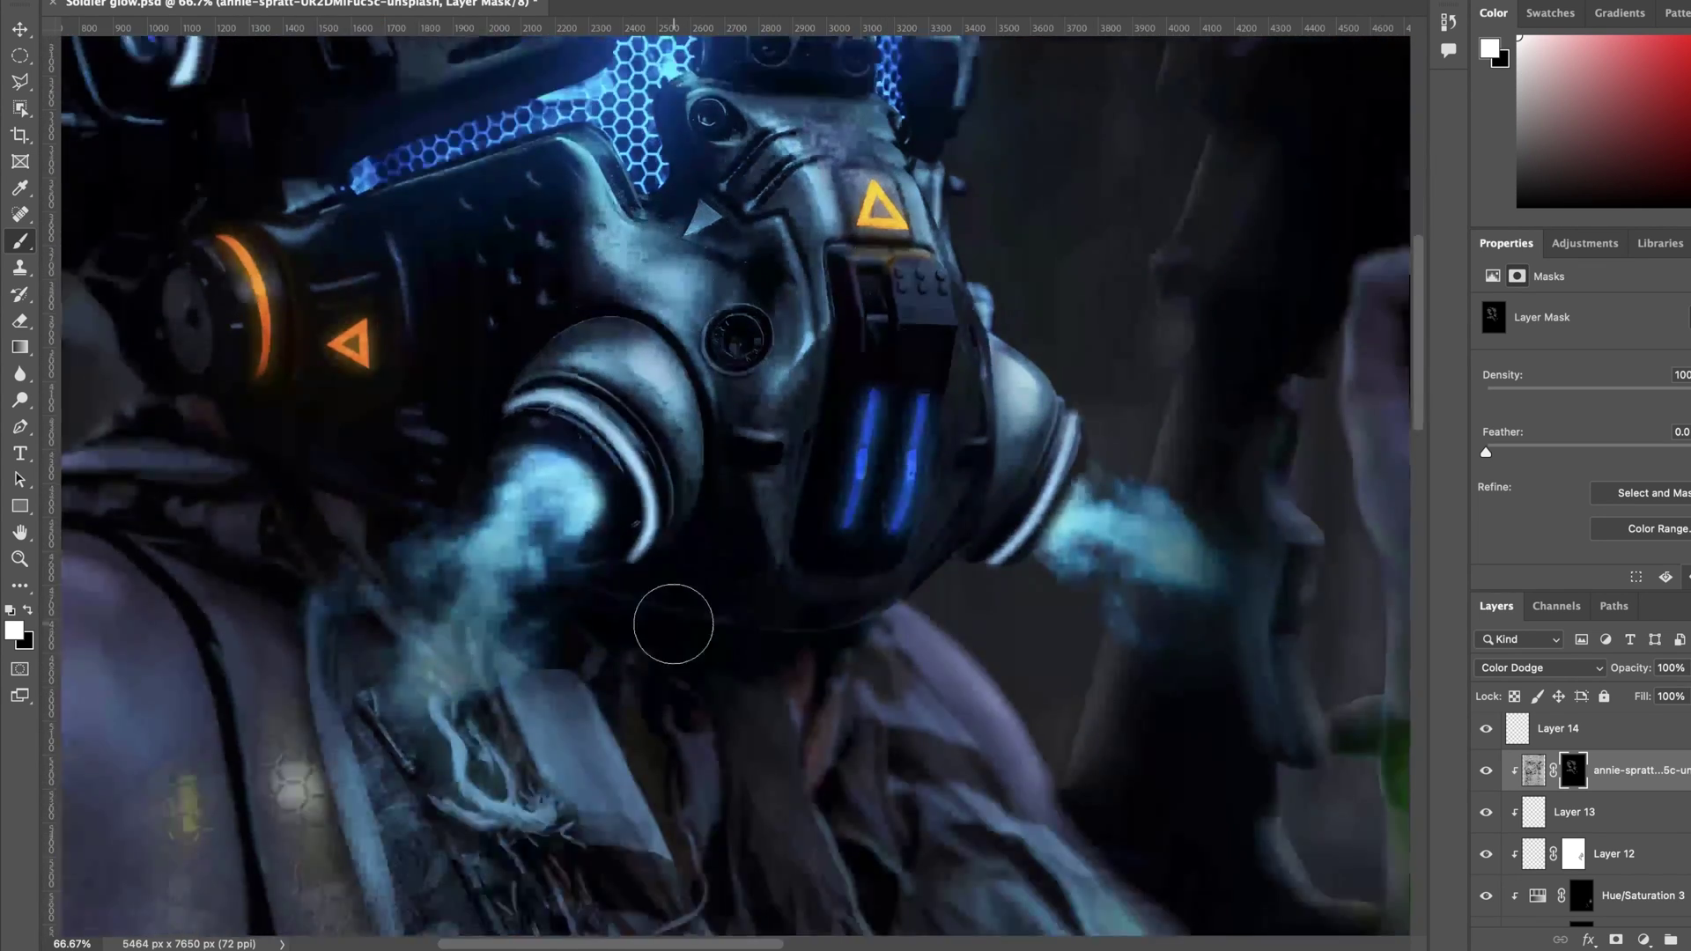
Step: Toggle the grunge texture layer's visibility to compare the helmet and respirator with and without it
{"action": "scroll", "coordinate": [674, 623], "scroll_direction": "up", "scroll_amount": 11}
{"action": "key", "text": "super+minus"}
{"action": "key", "text": "super+minus"}
{"action": "left_click", "coordinate": [1483, 772]}
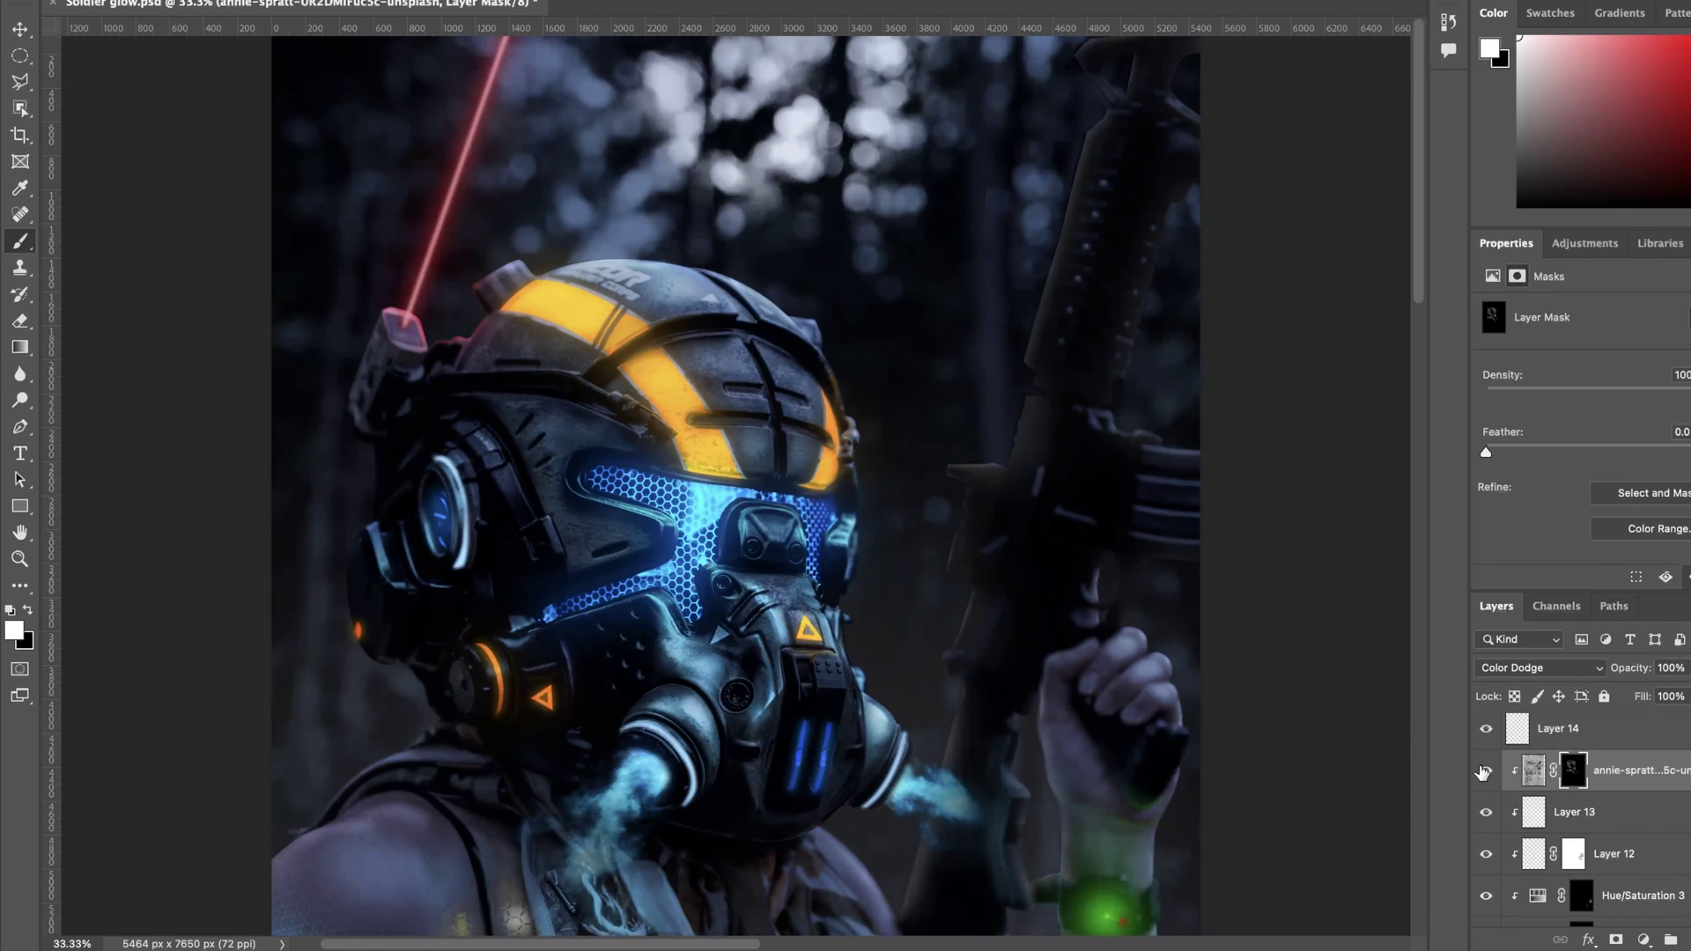
{"action": "key", "text": "super+plus"}
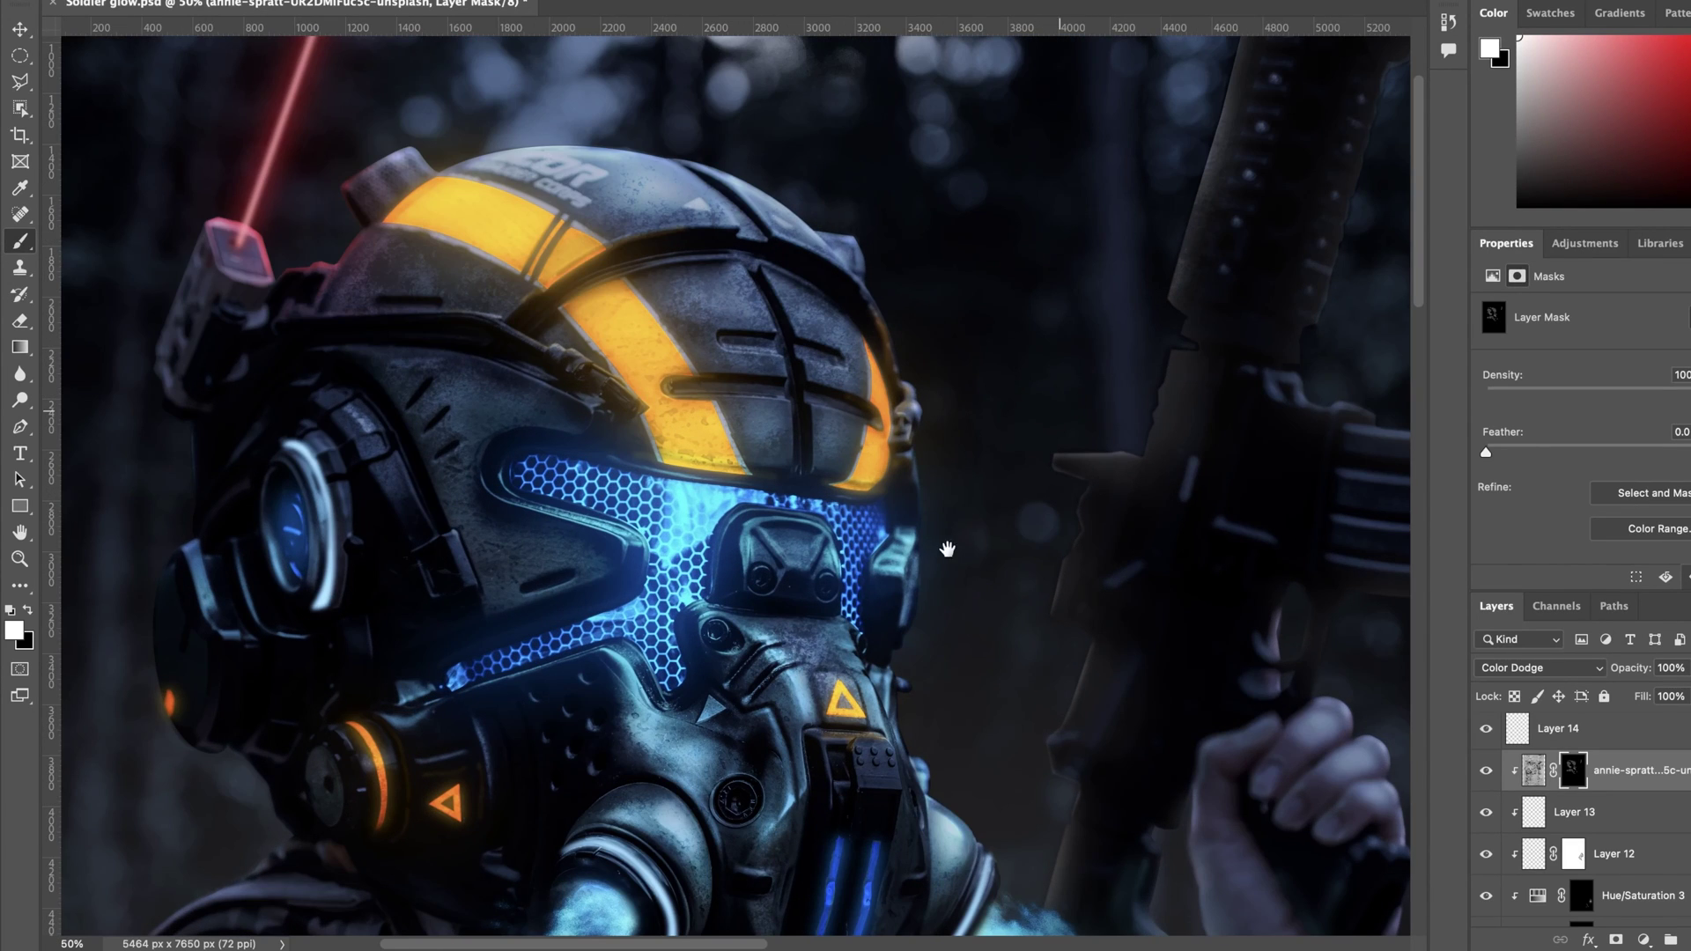
Step: Examine the textured helmet, respirator, glowing watch and rifle up close, and review the whole composition
{"action": "key", "text": "super+0"}
{"action": "key", "text": "super+plus"}
{"action": "key", "text": "super+plus"}
{"action": "key", "text": "super+plus"}
{"action": "key", "text": "super+plus"}
{"action": "left_click_drag", "start_coordinate": [1091, 385], "coordinate": [759, 380]}
{"action": "scroll", "coordinate": [983, 778], "scroll_direction": "down", "scroll_amount": 3}
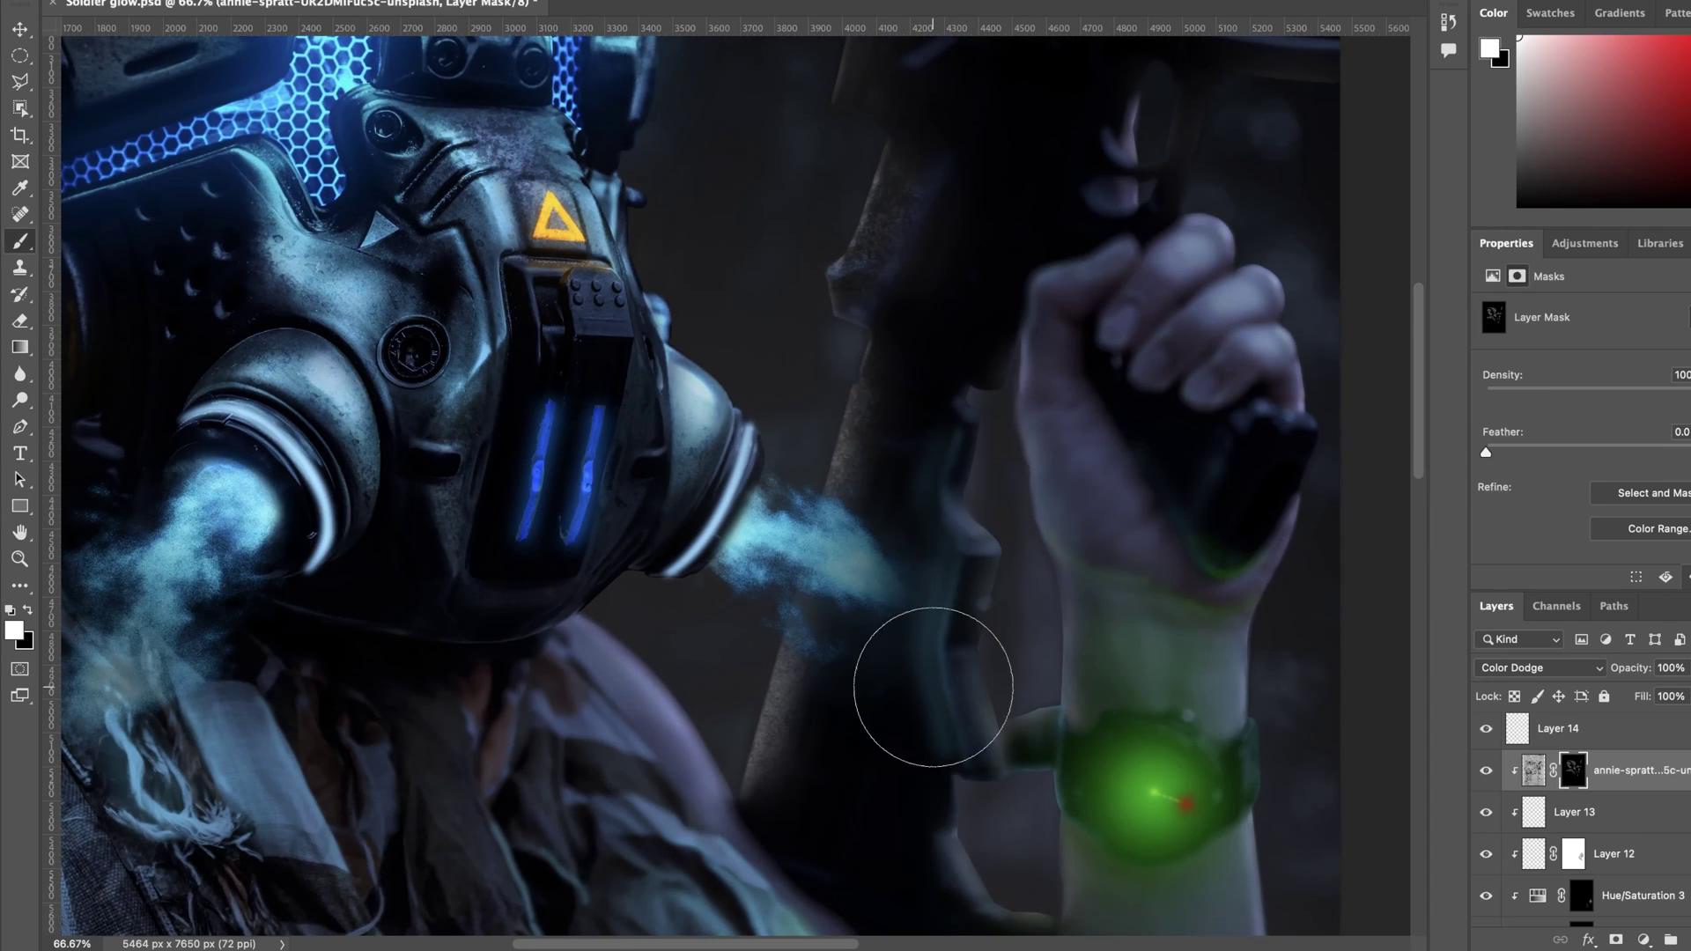
{"action": "scroll", "coordinate": [1013, 617], "scroll_direction": "up", "scroll_amount": 6}
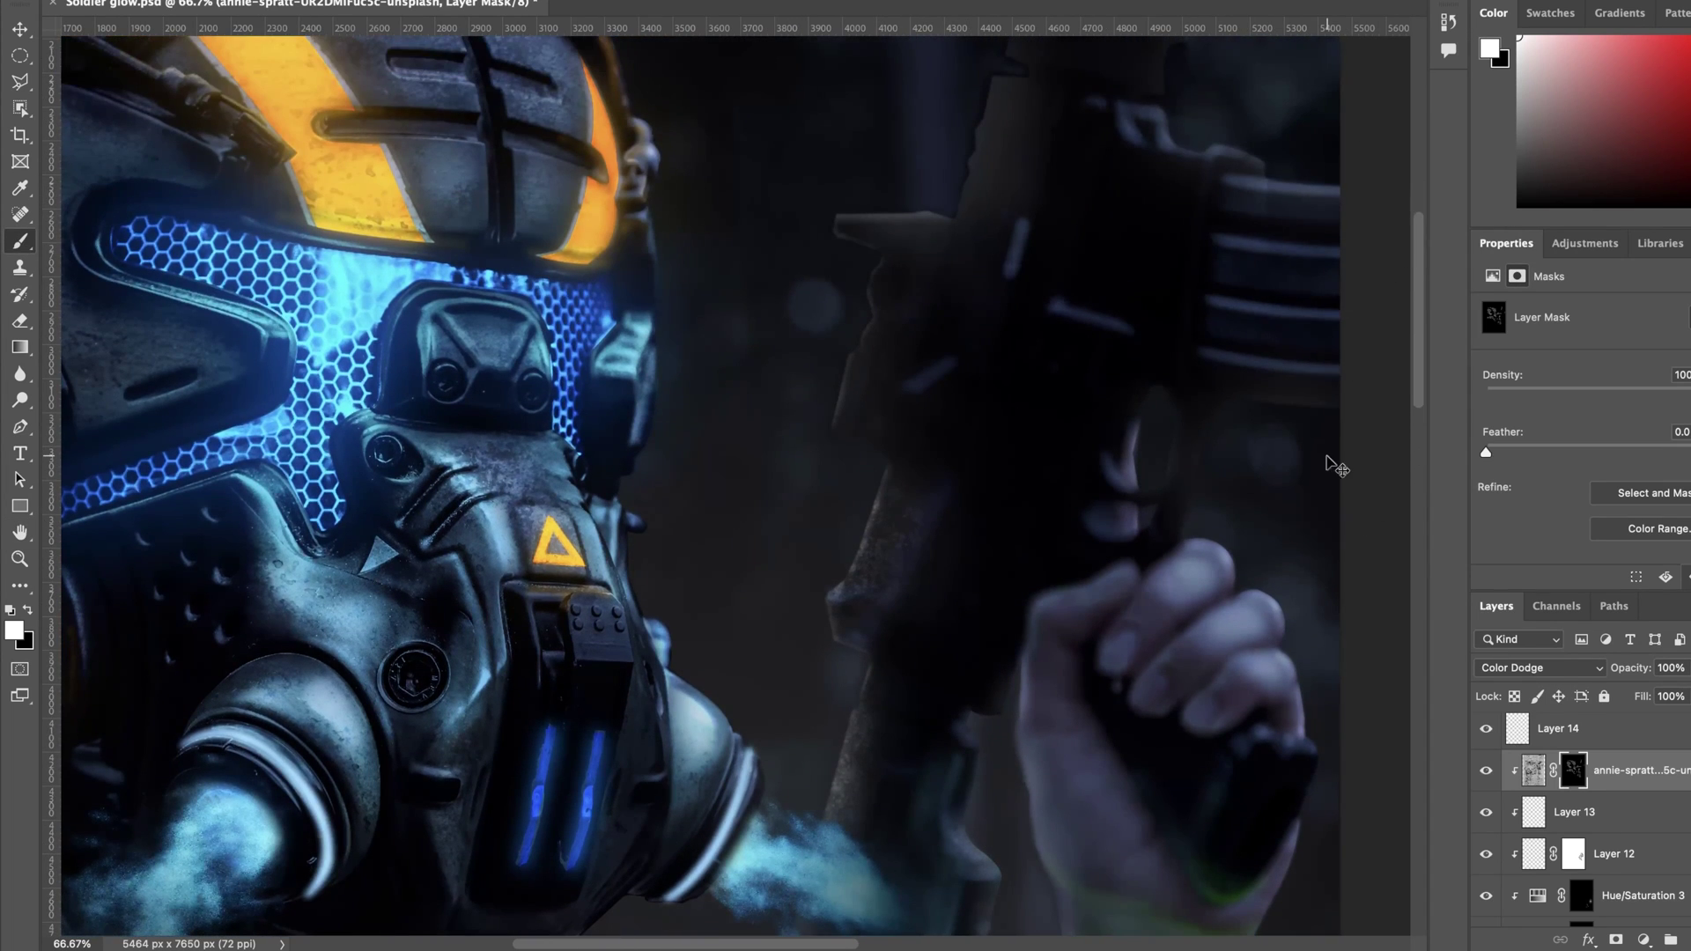
{"action": "scroll", "coordinate": [907, 396], "scroll_direction": "up", "scroll_amount": 8}
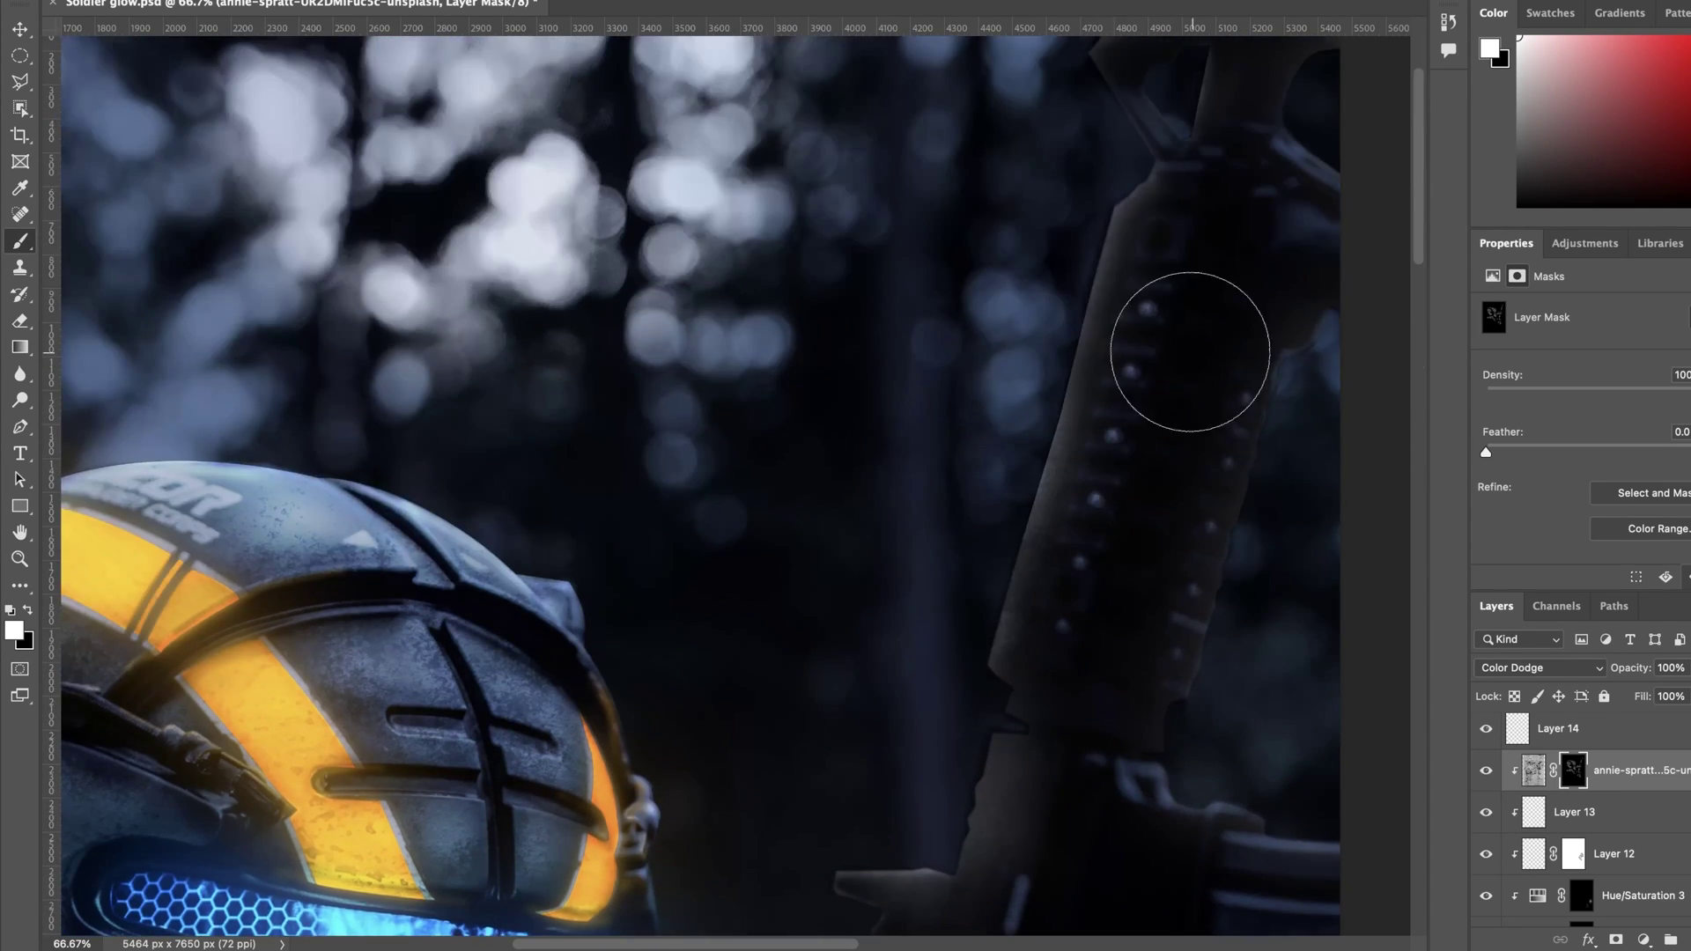
{"action": "scroll", "coordinate": [1023, 624], "scroll_direction": "down", "scroll_amount": 5}
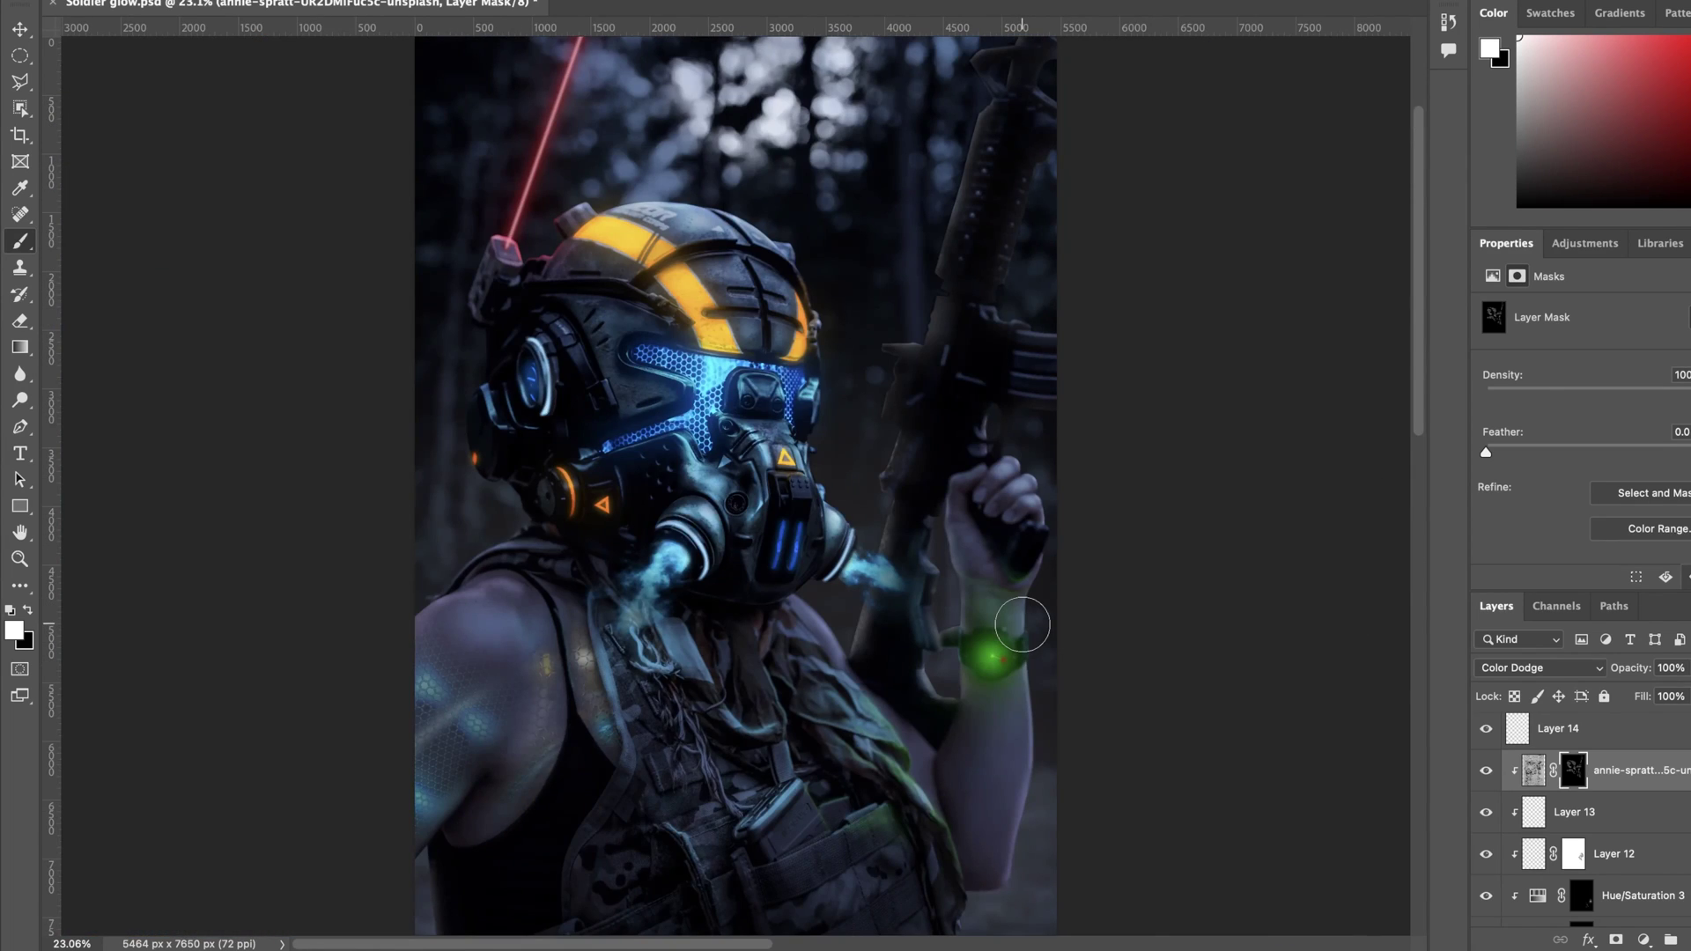
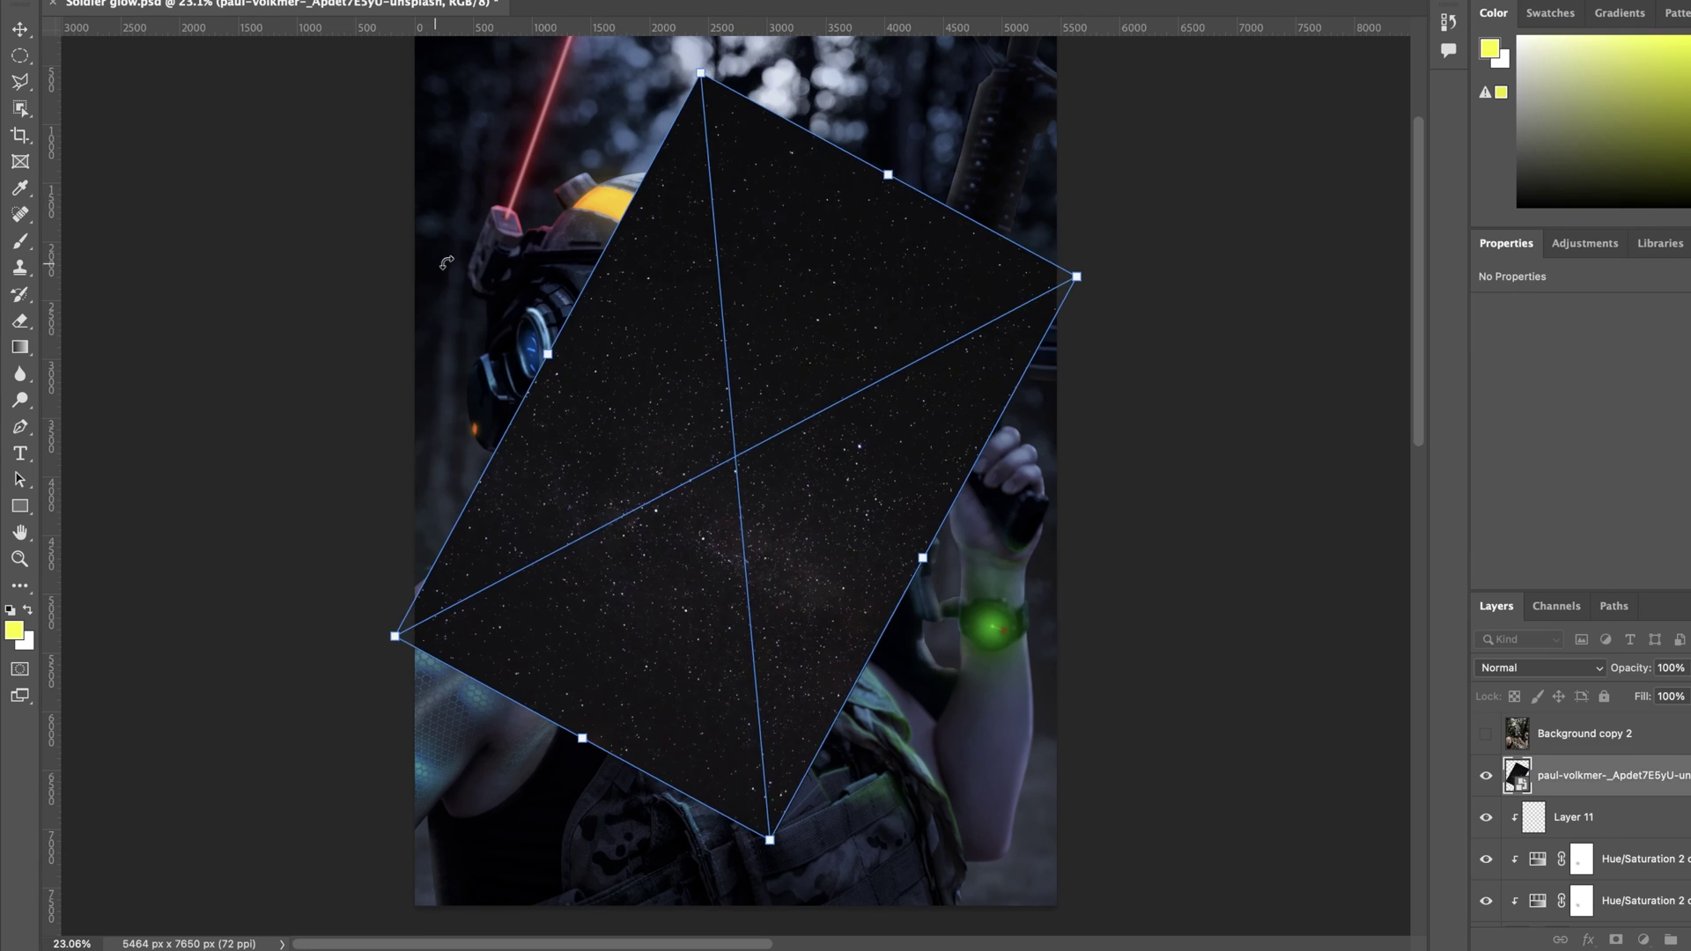
Step: Commit the placed star-field image, duplicate its layer and hide the duplicate
{"action": "key", "text": "Return"}
{"action": "key", "text": "super+j"}
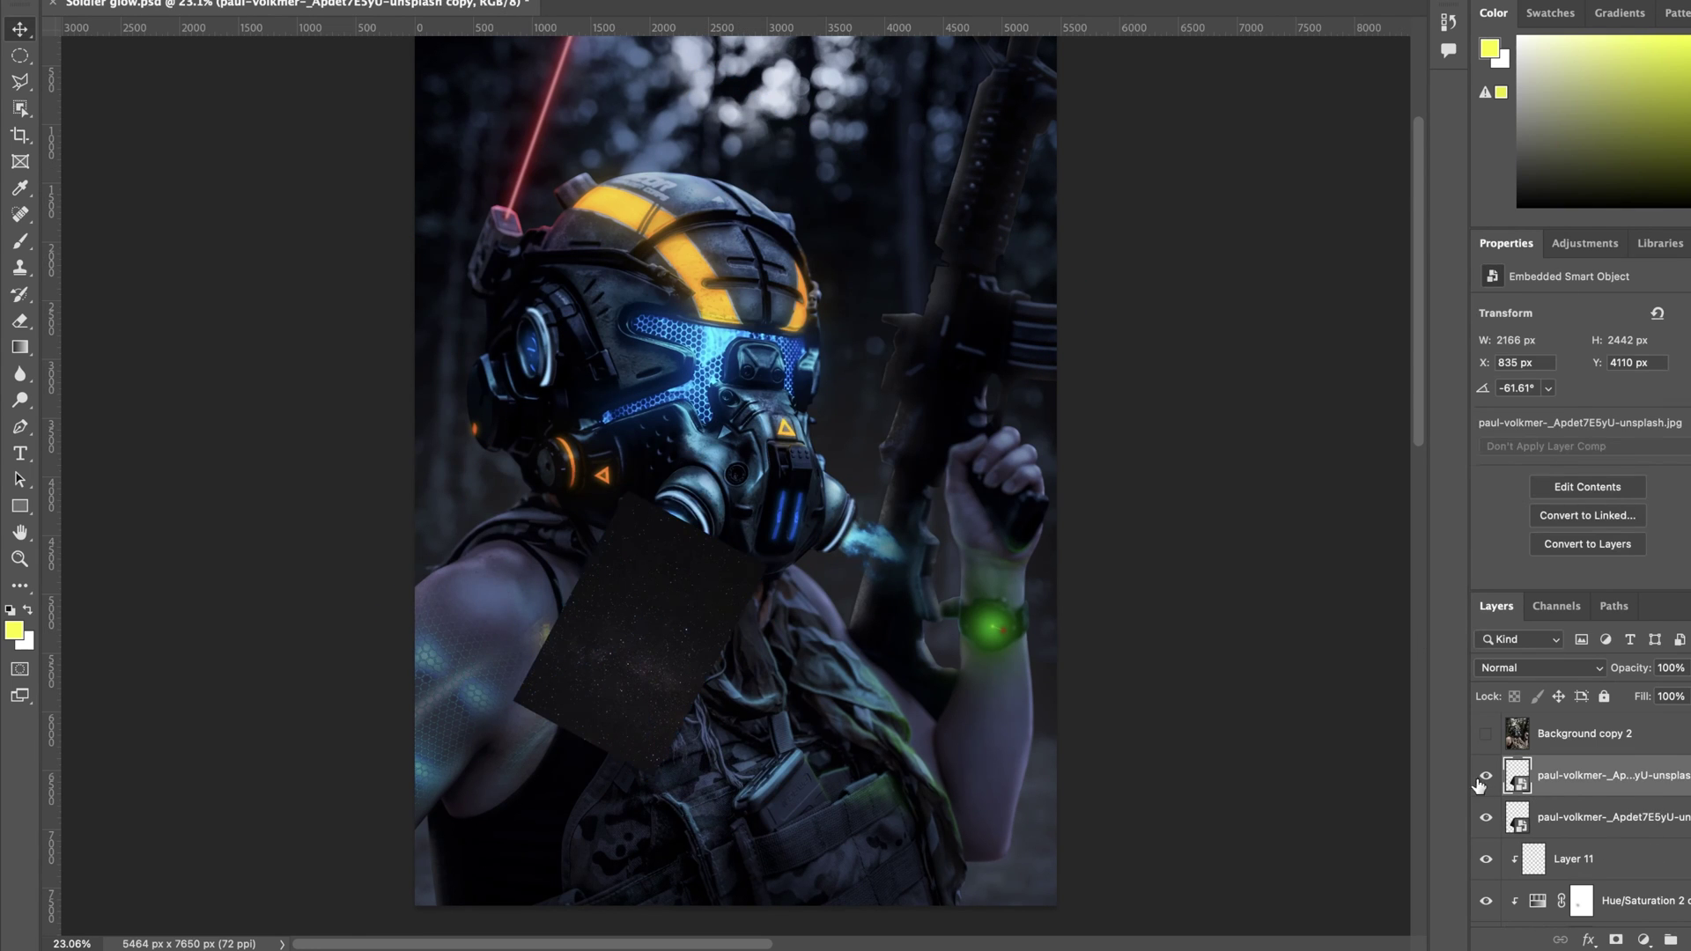
{"action": "left_click", "coordinate": [1486, 776]}
Step: Move the original star-field layer over the red laser beam and set its blend mode to Screen
{"action": "left_click", "coordinate": [1555, 818]}
{"action": "left_click_drag", "start_coordinate": [632, 659], "coordinate": [547, 132]}
{"action": "left_click", "coordinate": [1556, 671]}
{"action": "left_click", "coordinate": [1541, 859]}
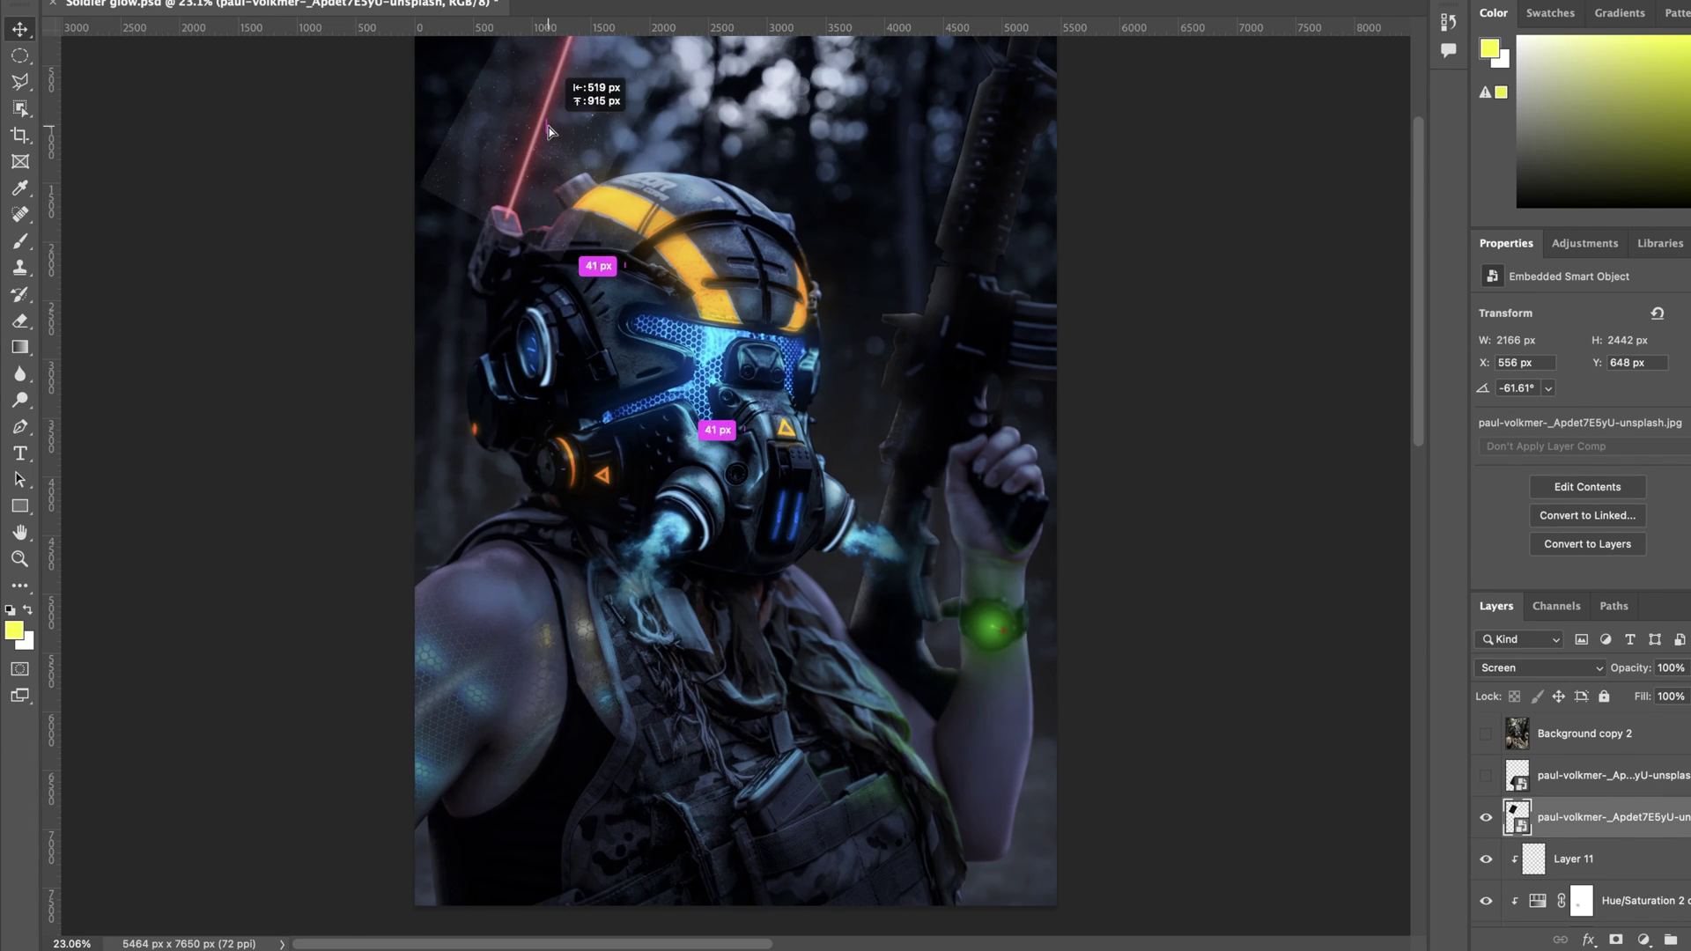
Step: Split the star layer's This Layer black Blend If slider to 0 / 156 to hide its dark background
{"action": "key", "text": "super+plus"}
{"action": "key", "text": "super+plus"}
{"action": "key", "text": "super+plus"}
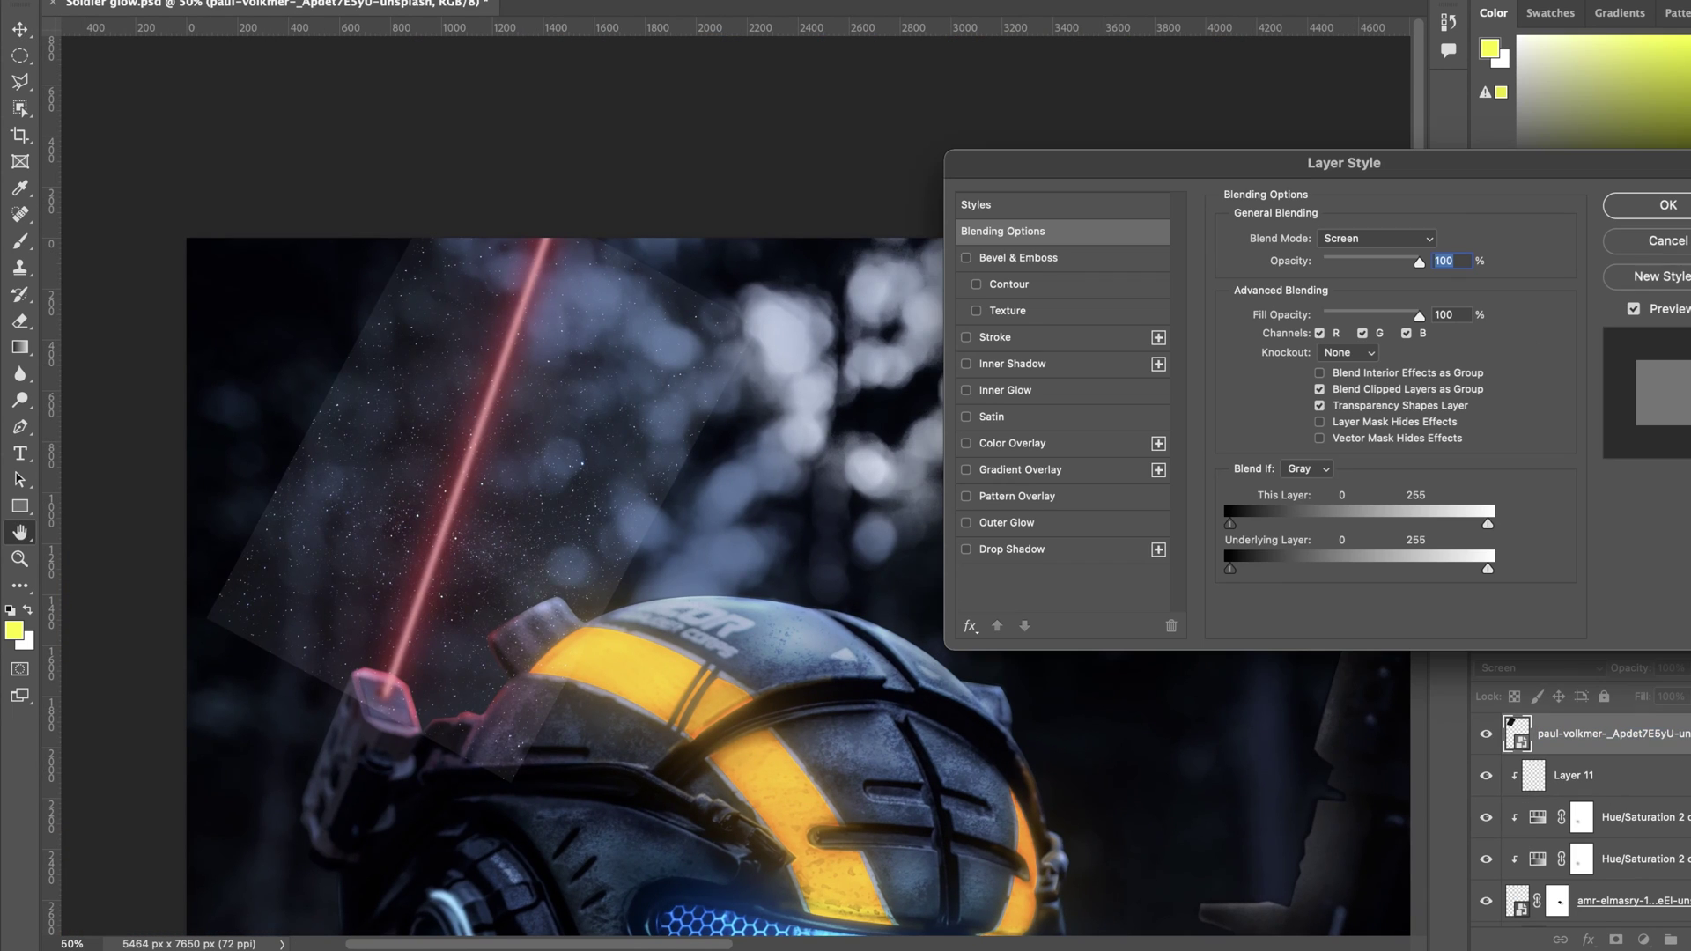
{"action": "left_click_drag", "start_coordinate": [1241, 531], "coordinate": [1388, 518]}
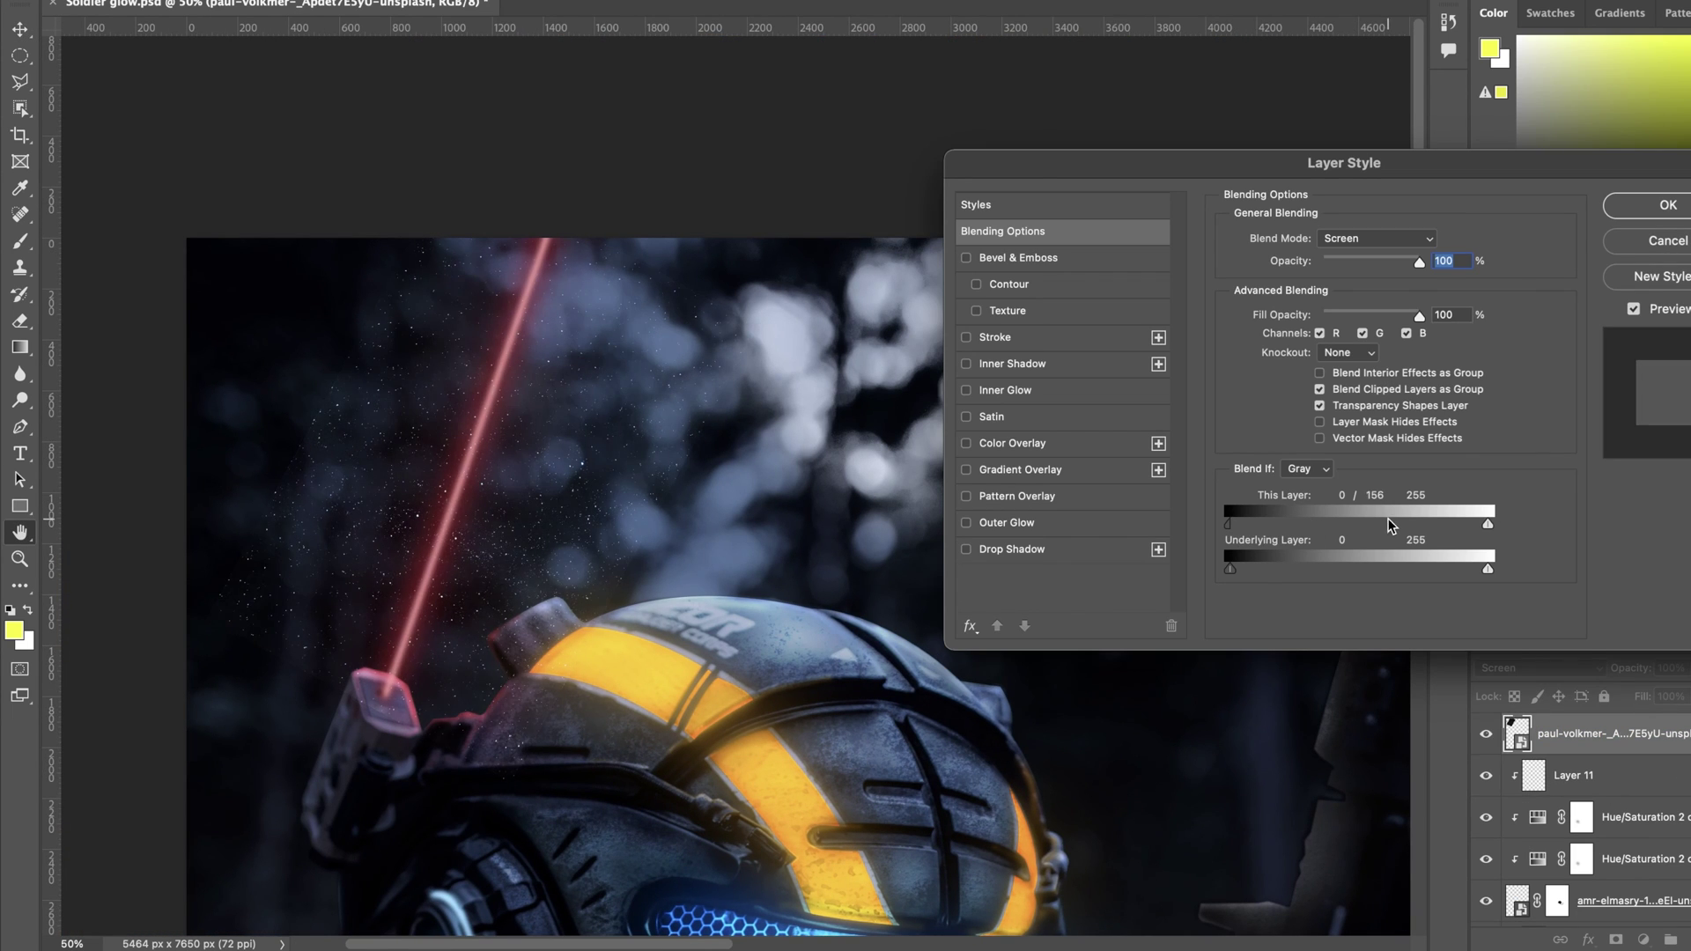
{"action": "left_click", "coordinate": [1660, 206]}
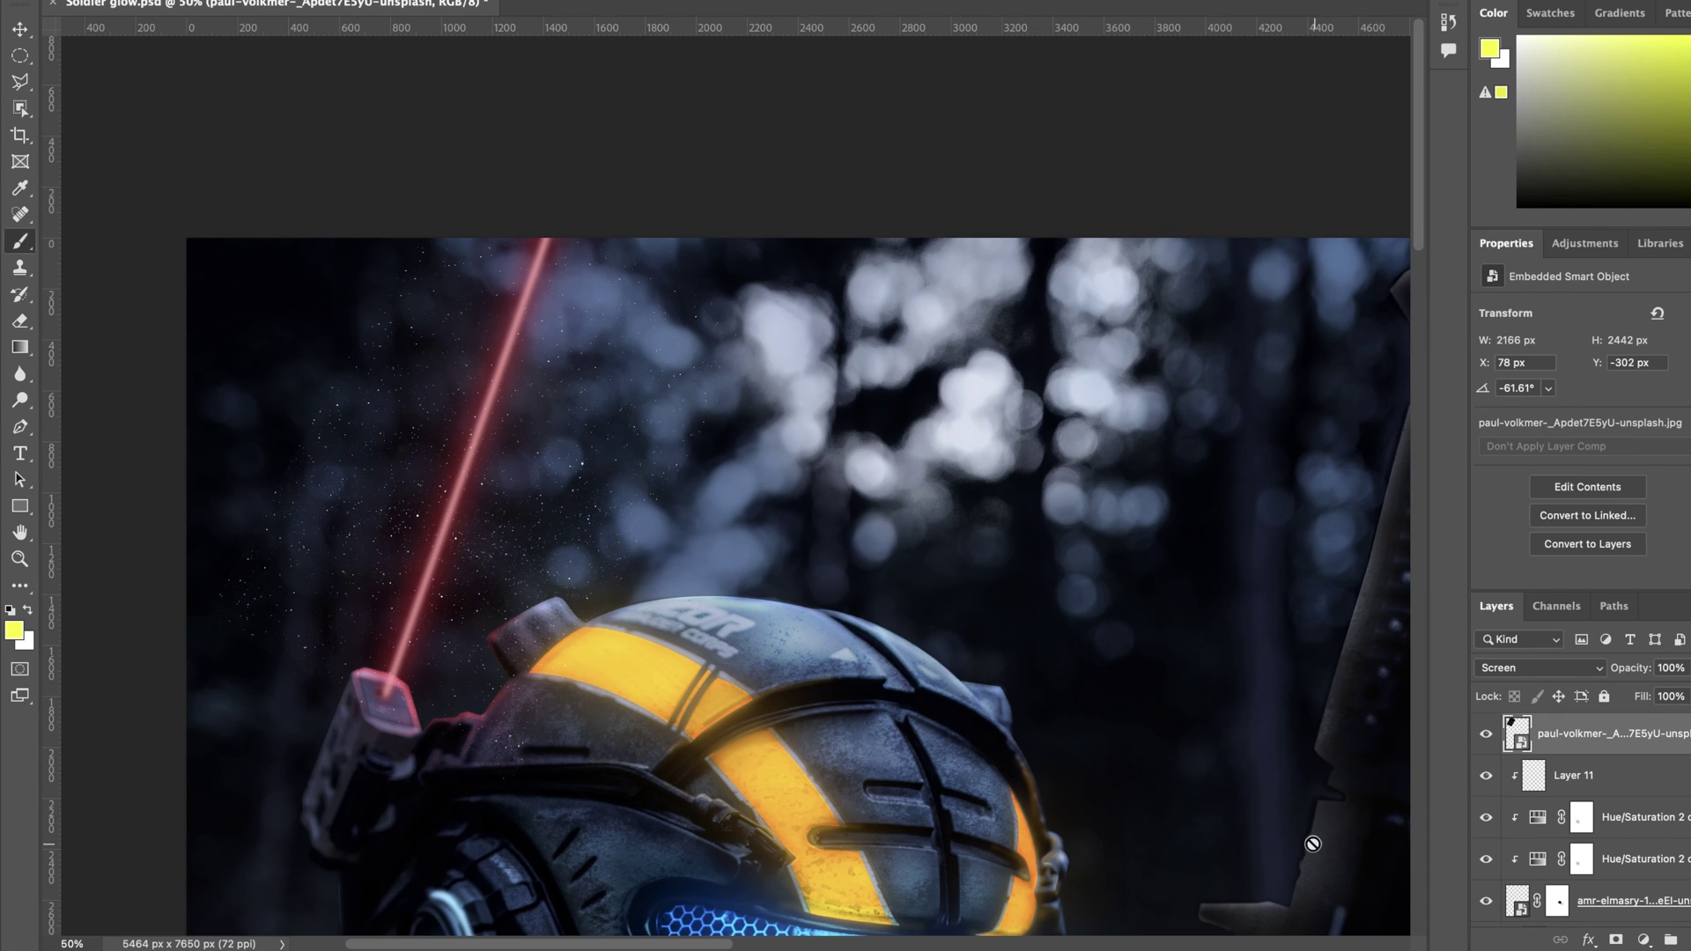
Step: Rasterize the star layer and erase the specks away from the laser beam with a smaller eraser
{"action": "key", "text": "e"}
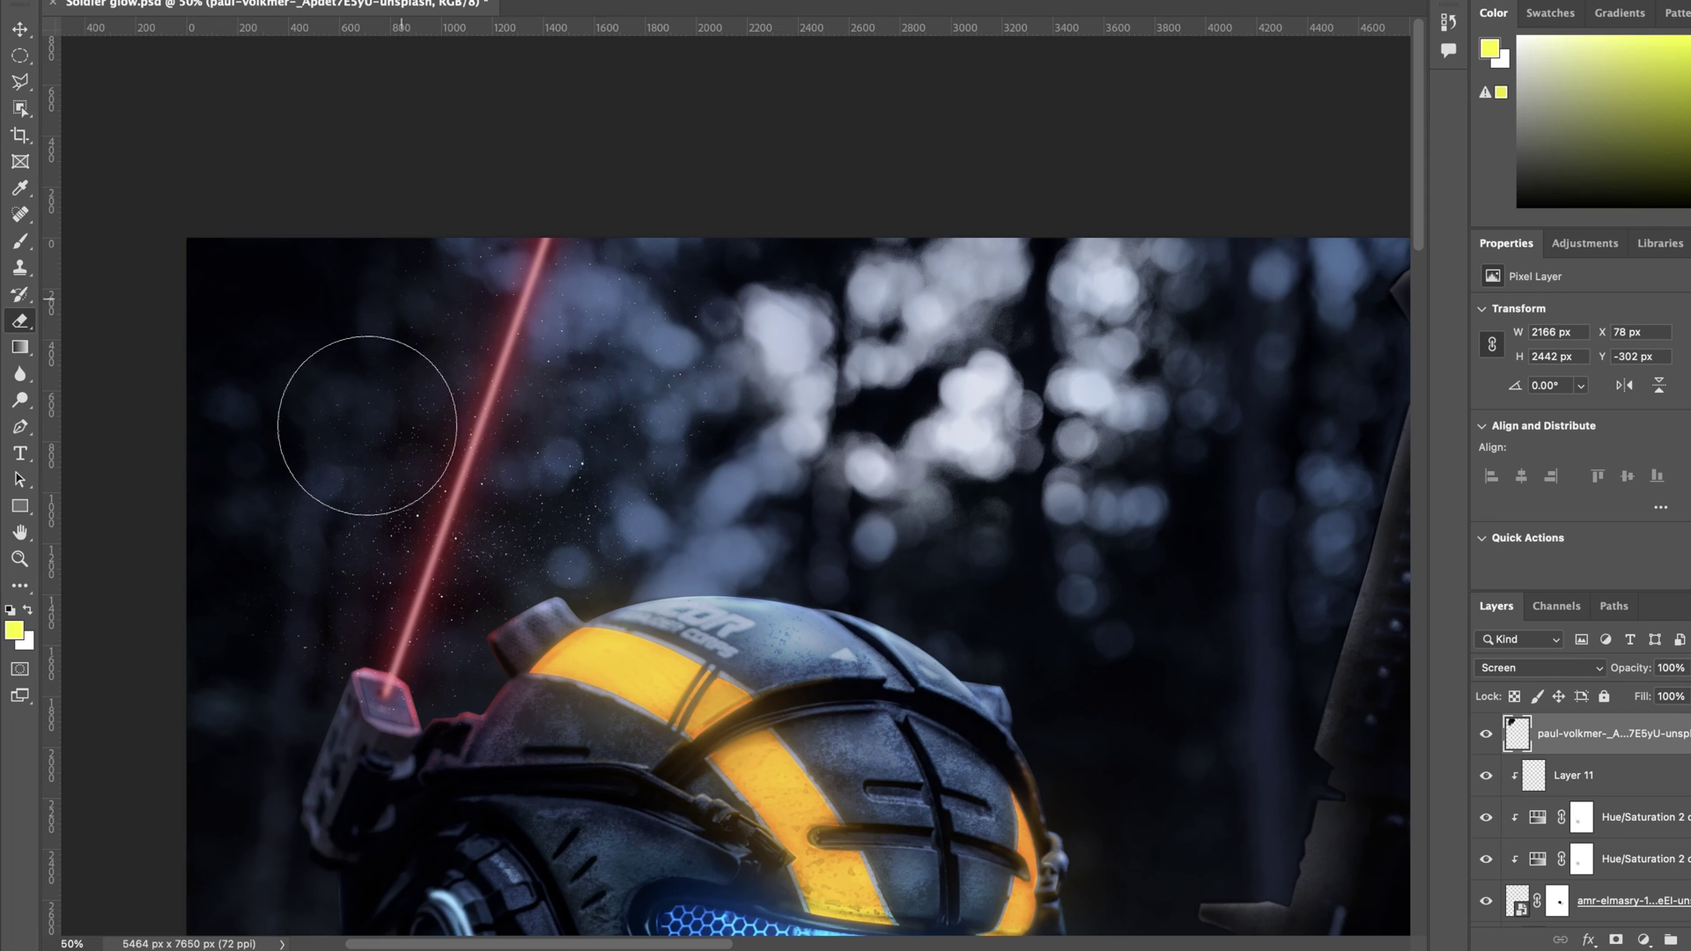
{"action": "key", "text": "bracketleft"}
{"action": "key", "text": "bracketleft"}
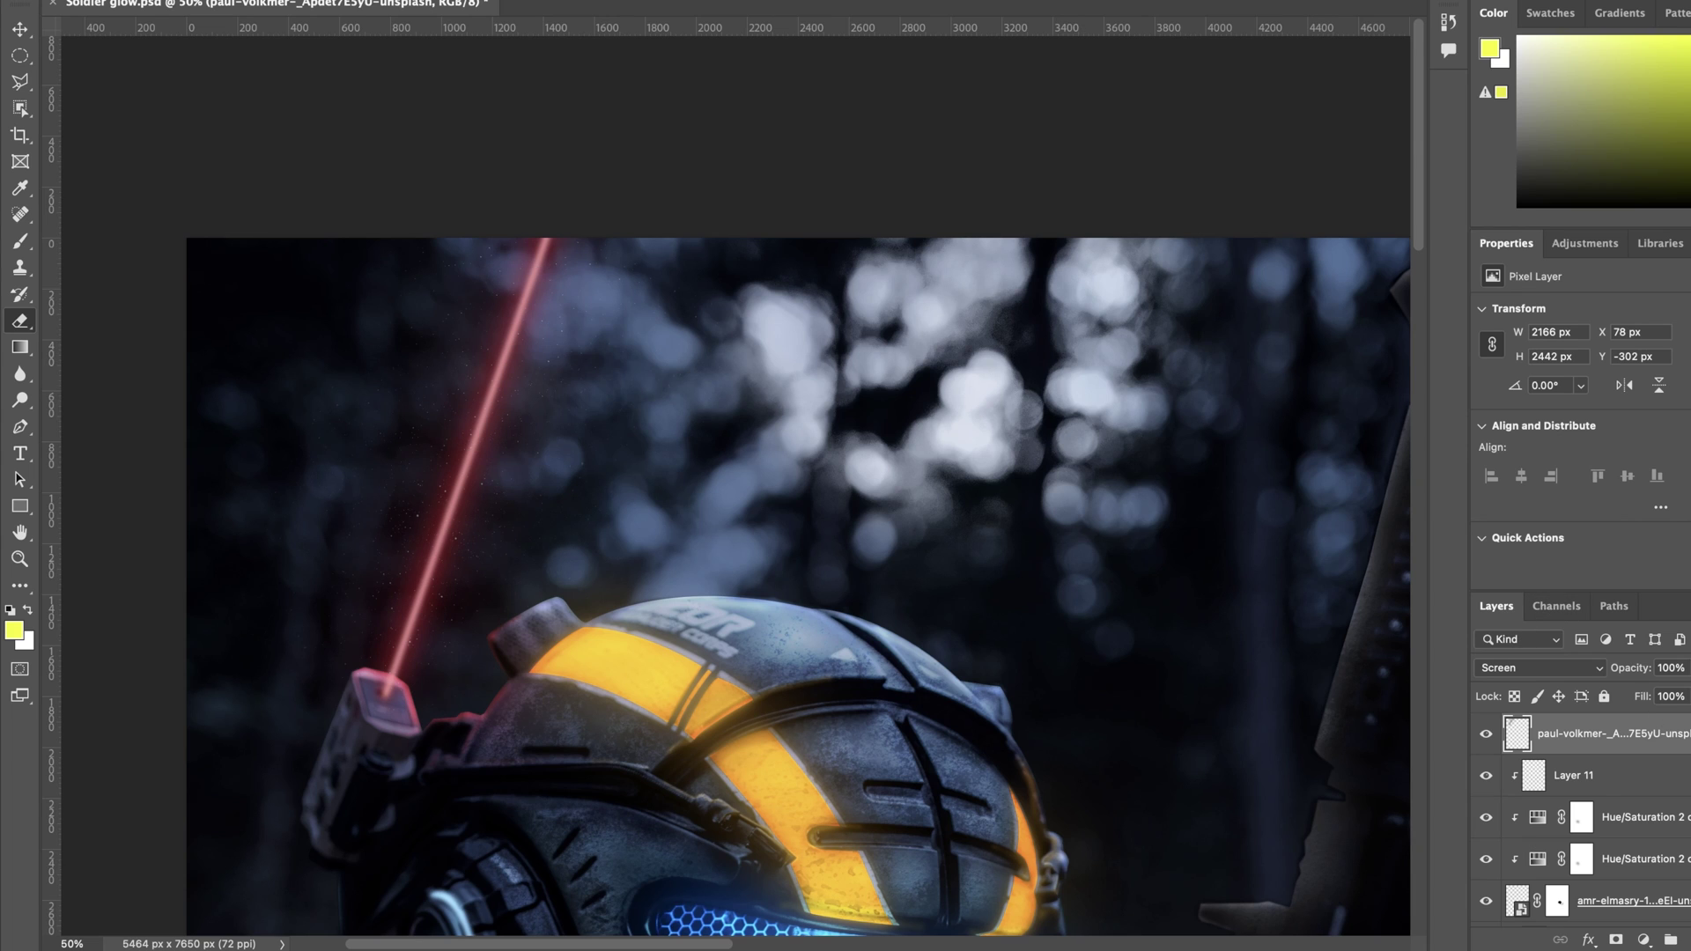
Step: Add a Hue/Saturation adjustment clipped to the star layer and turn on Colorize
{"action": "left_click", "coordinate": [1631, 944]}
{"action": "left_click", "coordinate": [1643, 687]}
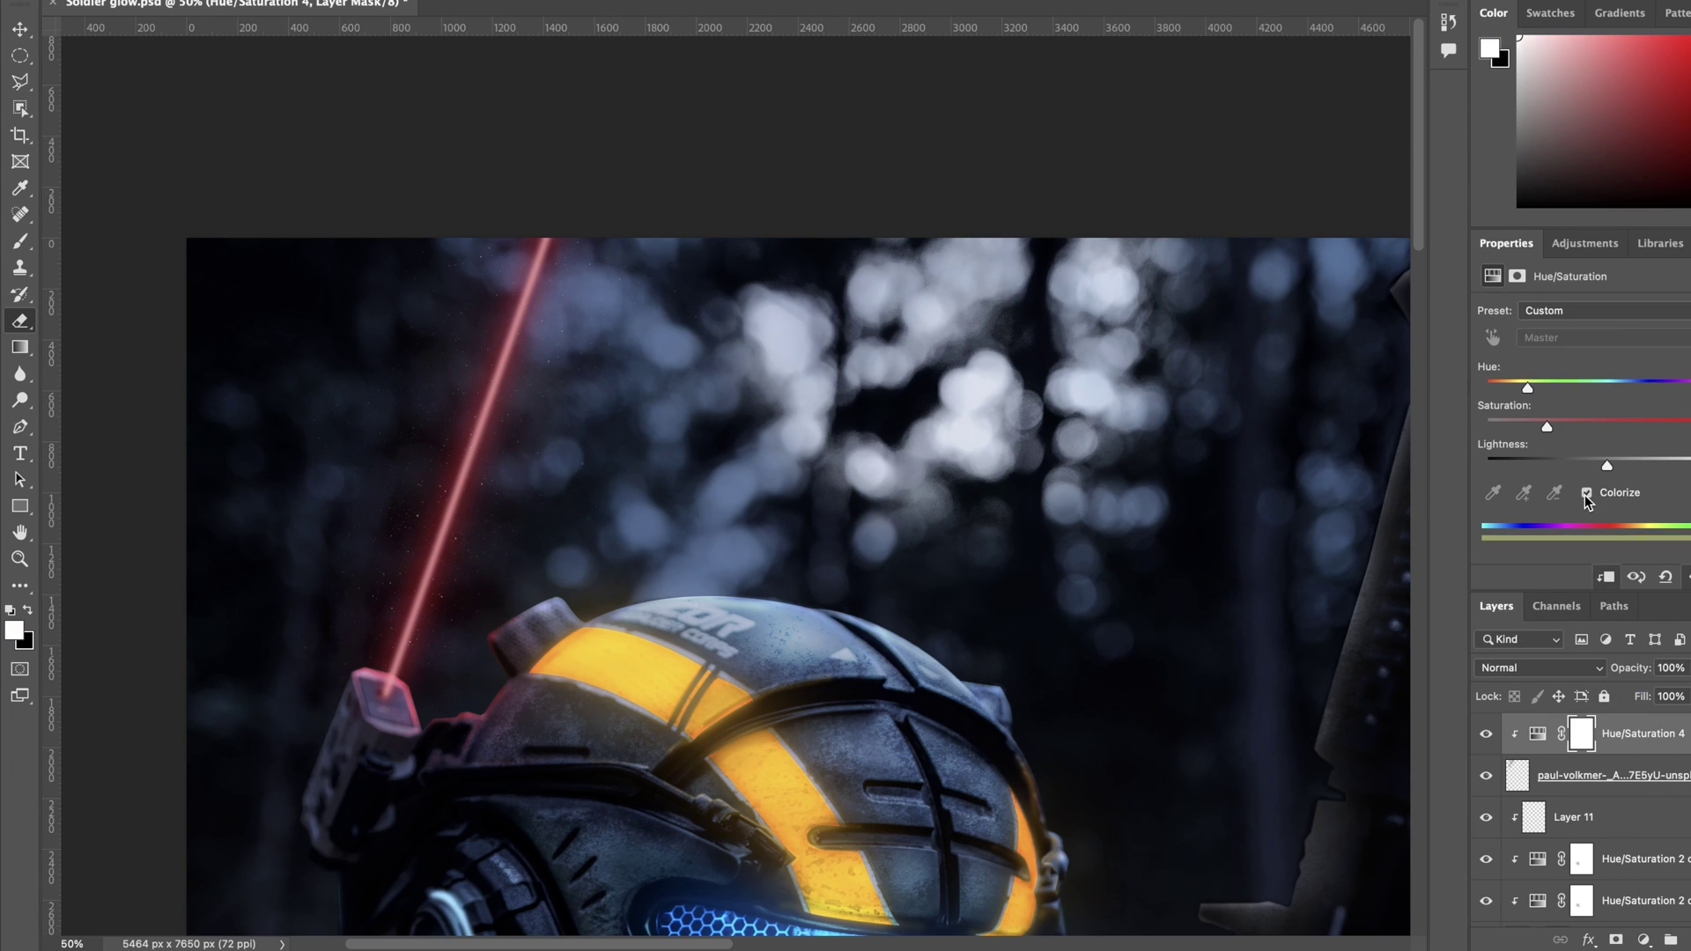